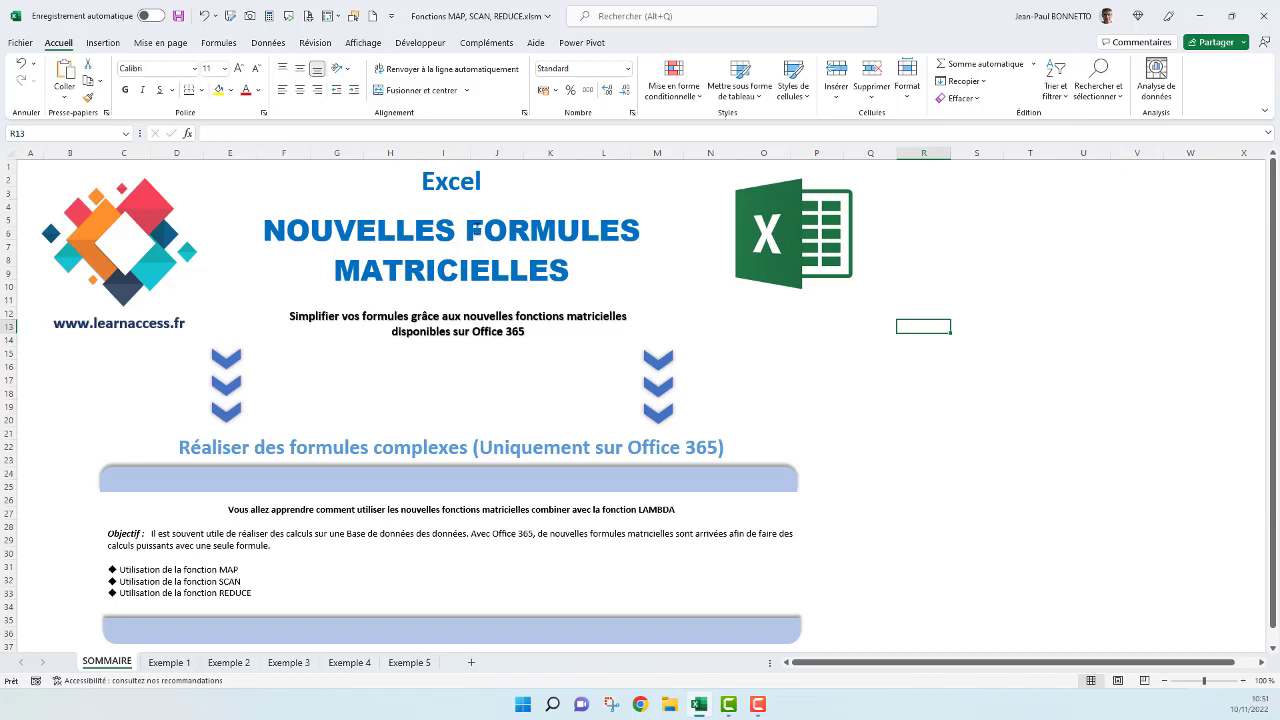
# Step: Review the SOMMAIRE sheet's objectives, focusing on the LAMBDA function and the list of MAP, SCAN and REDUCE topics
pyautogui.click(467, 249)
pyautogui.click(963, 235)
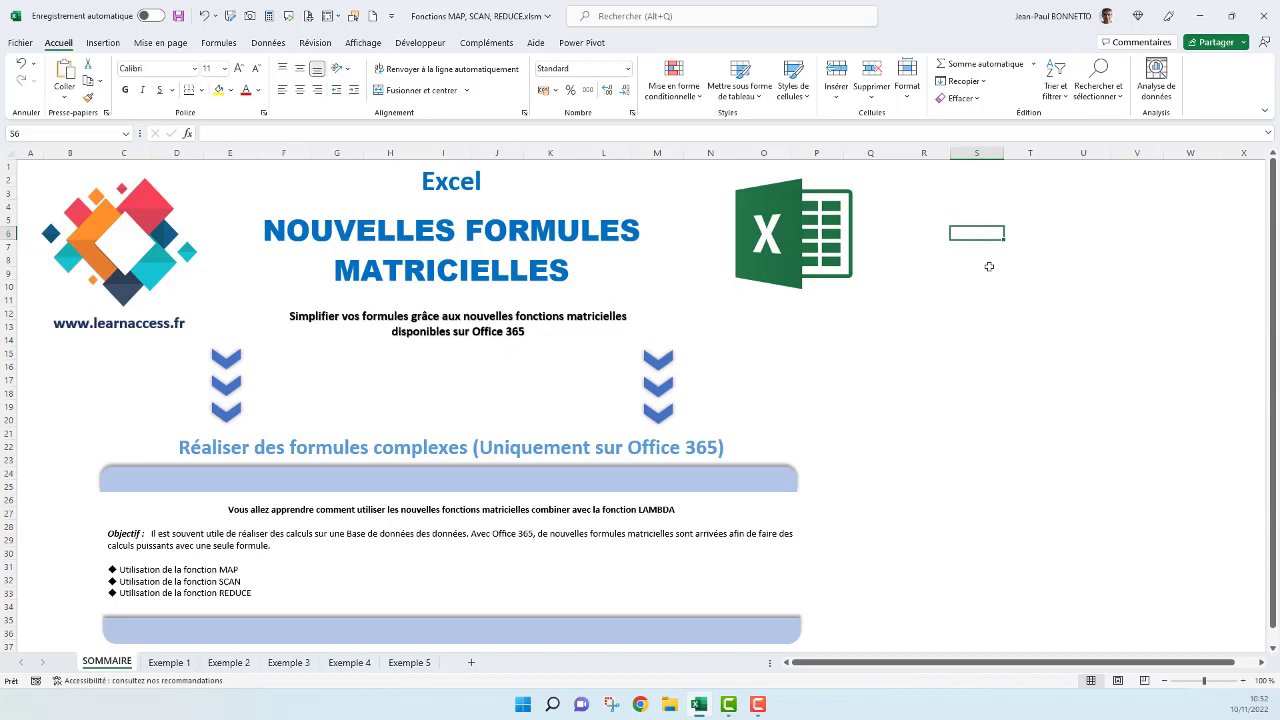
pyautogui.click(975, 208)
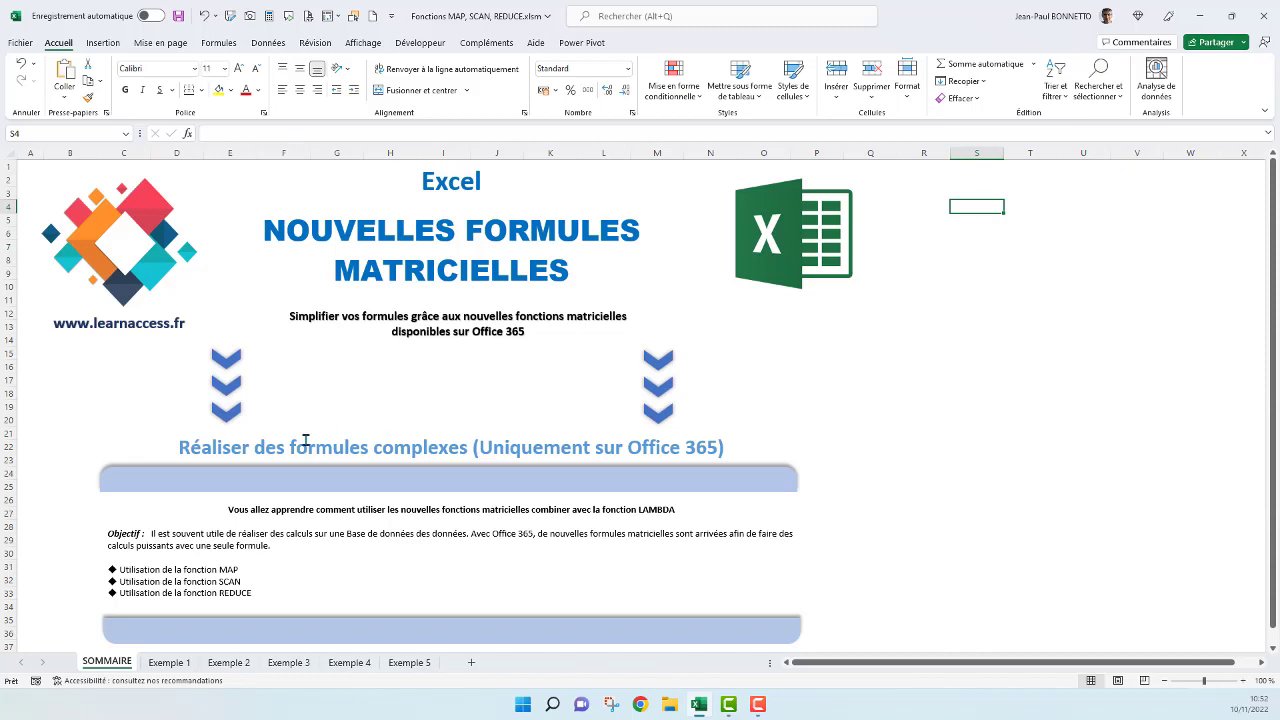
pyautogui.moveTo(220, 571); pyautogui.dragTo(251, 593)
pyautogui.click(1094, 343)
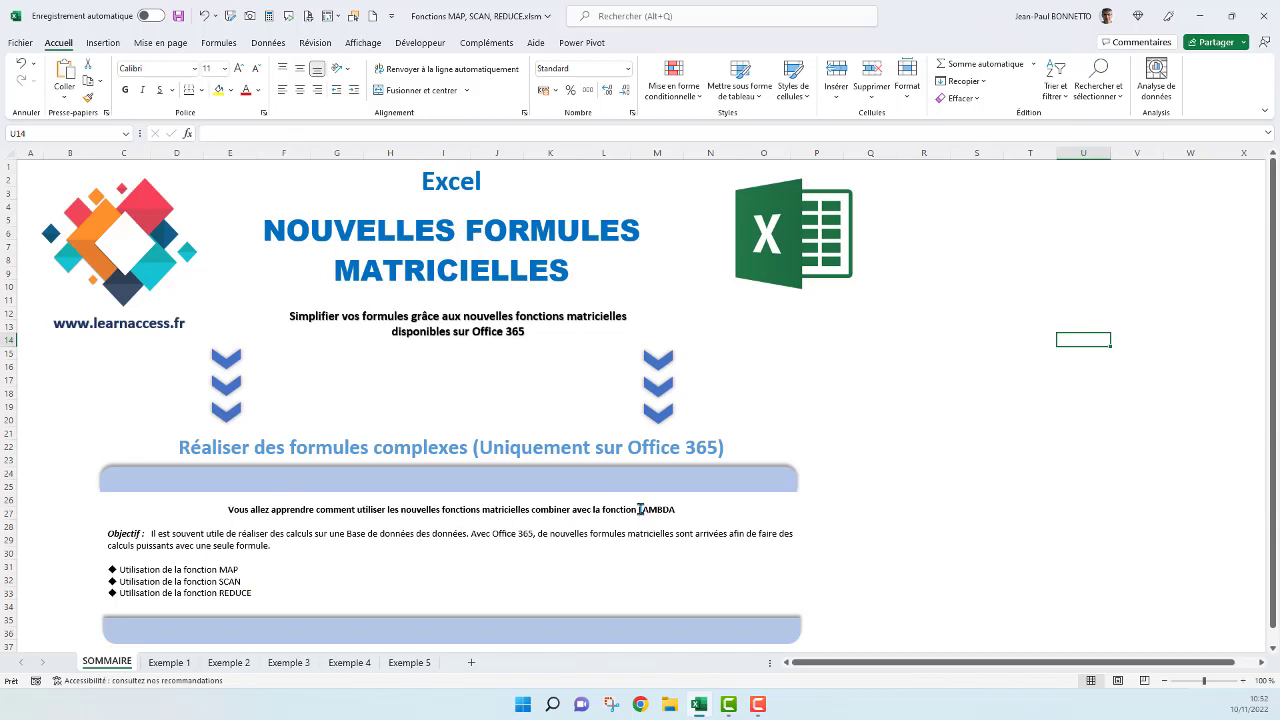
pyautogui.moveTo(640, 509); pyautogui.dragTo(678, 506)
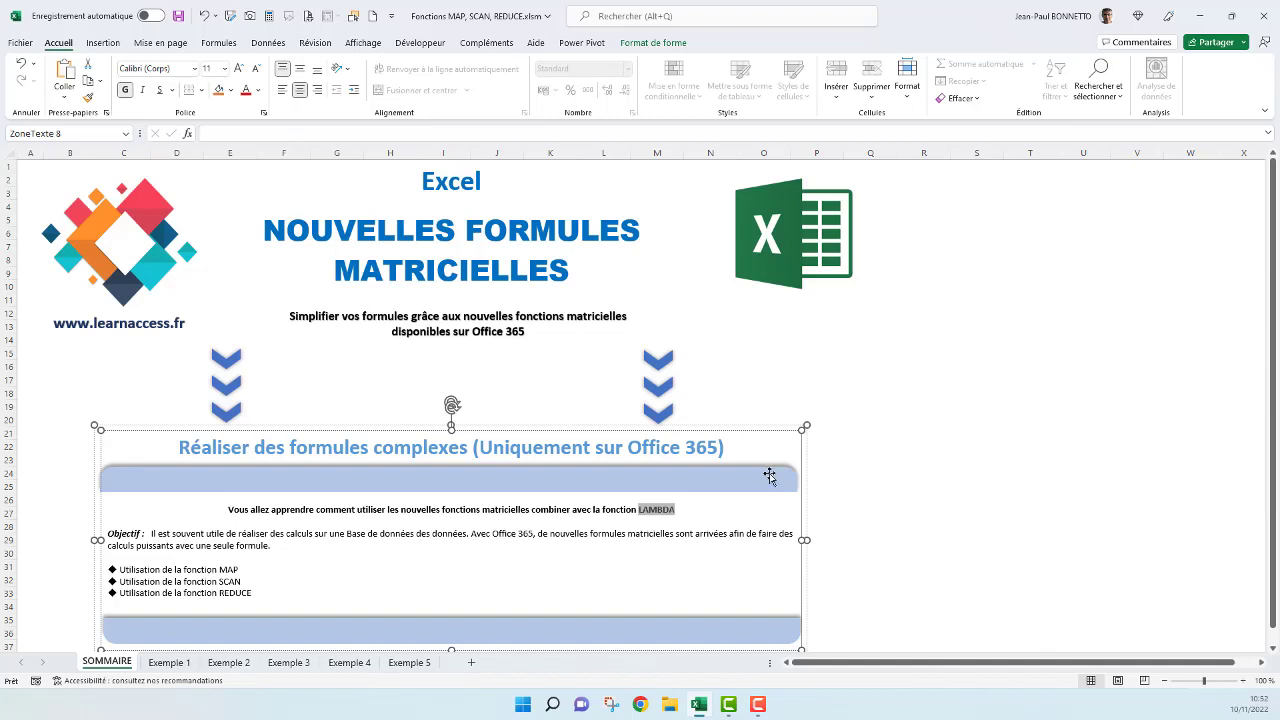
pyautogui.click(654, 510)
pyautogui.doubleClick(678, 509)
pyautogui.click(657, 510)
pyautogui.click(226, 571)
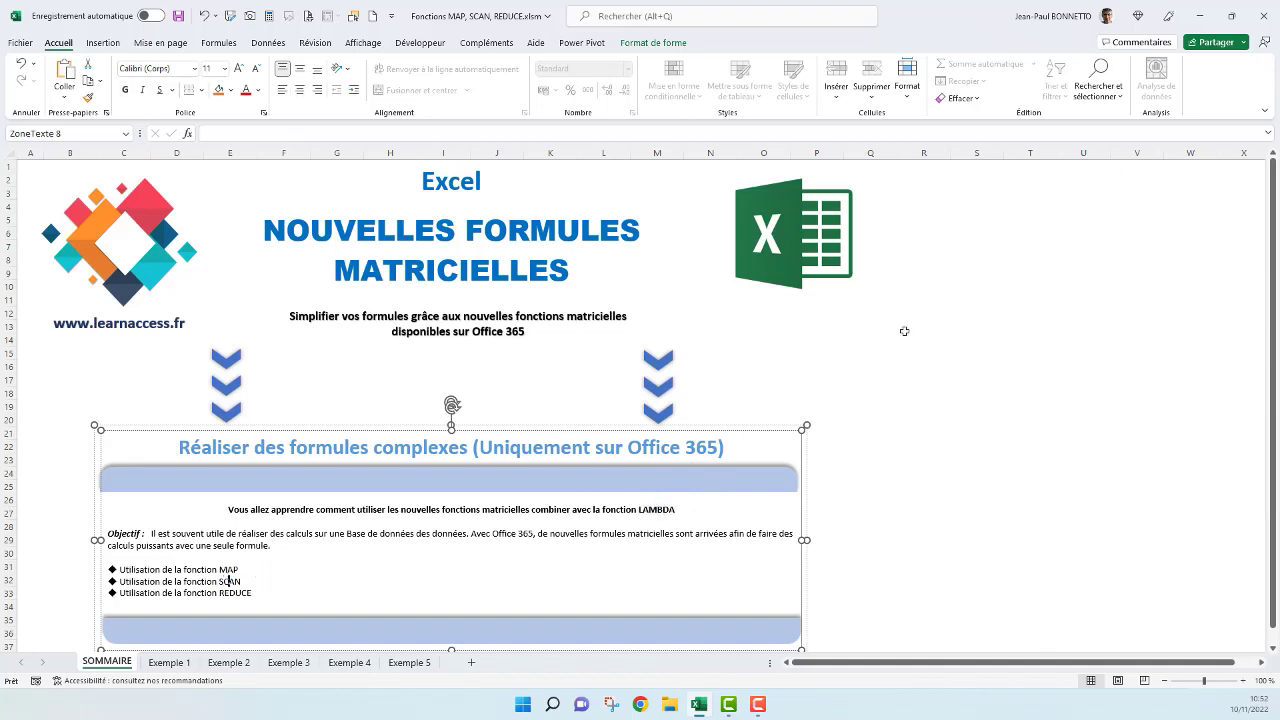
pyautogui.click(905, 330)
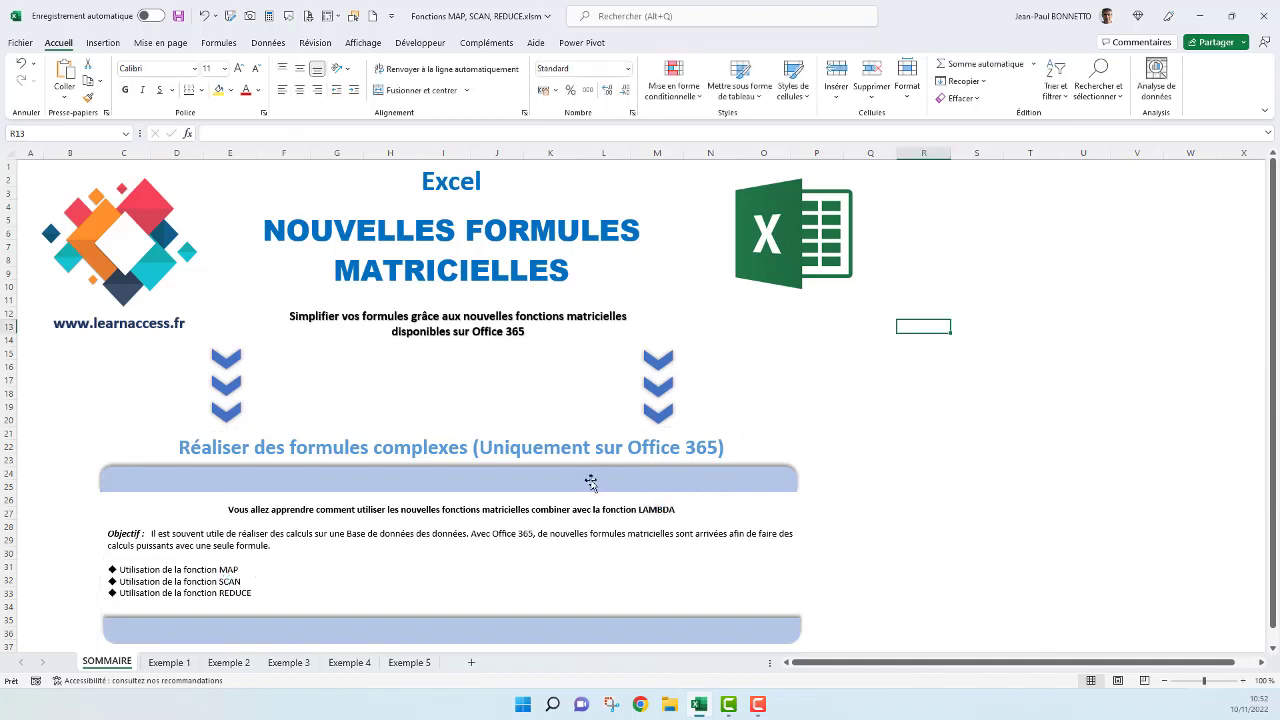
pyautogui.doubleClick(645, 511)
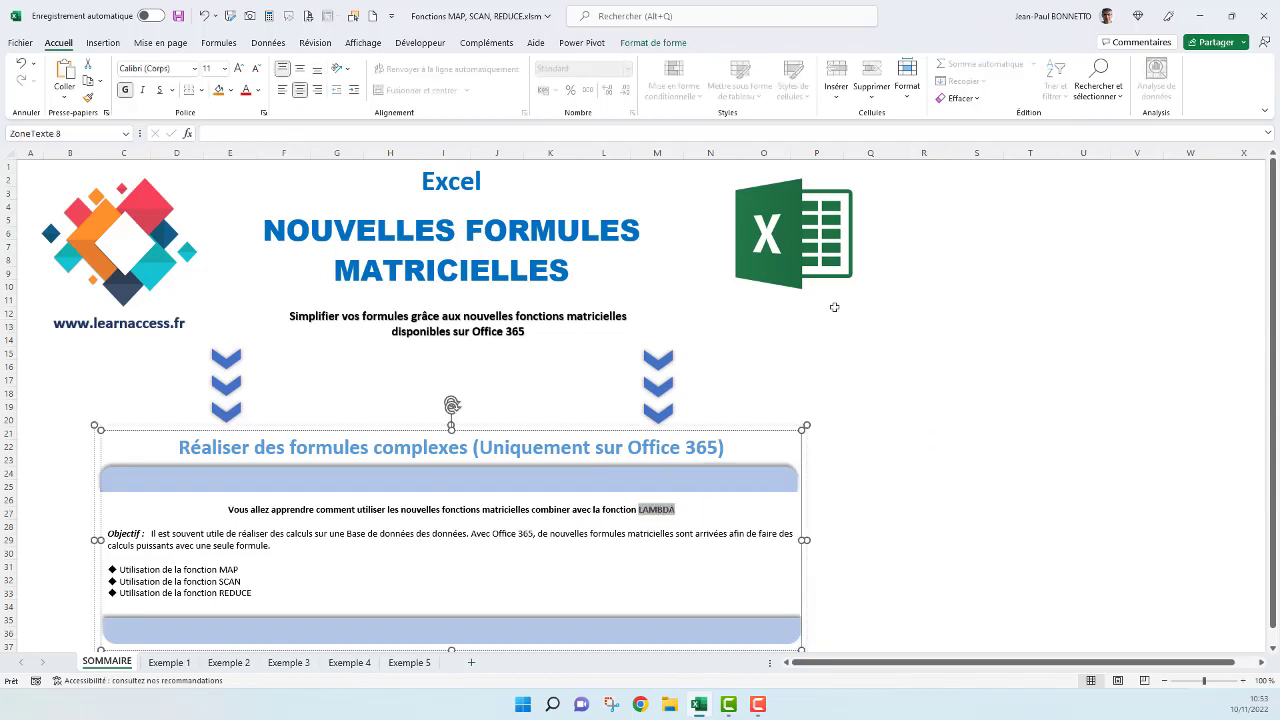
pyautogui.click(923, 352)
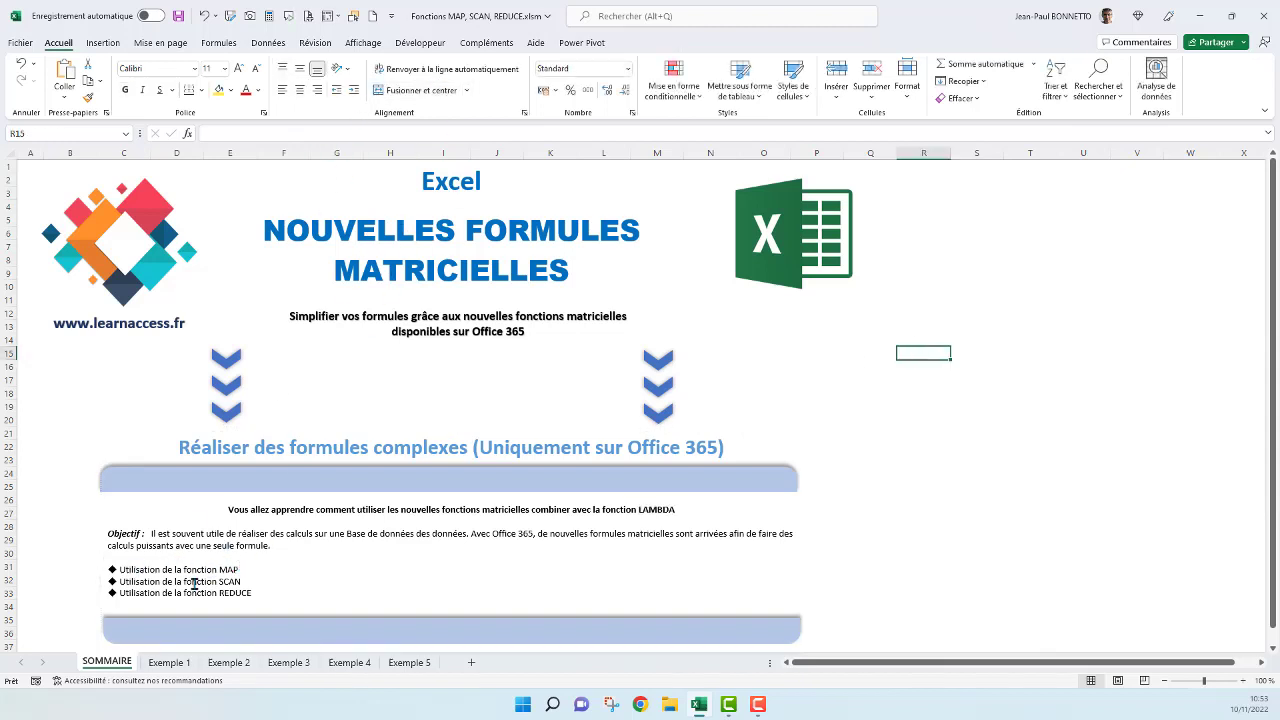
# Step: Open the Exemple 1 sheet and examine the BAREME PRIME table and the empty Montant Prime column
pyautogui.click(170, 663)
pyautogui.click(578, 478)
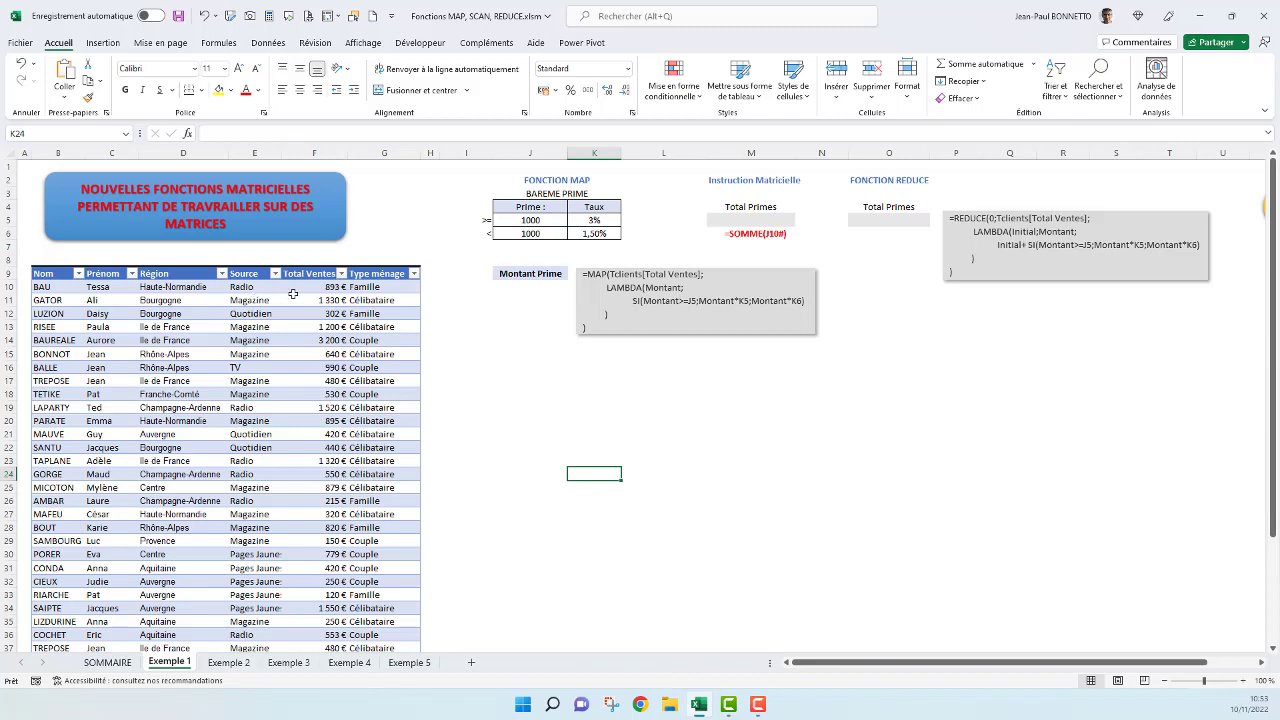
pyautogui.click(520, 205)
pyautogui.moveTo(520, 205); pyautogui.dragTo(593, 237)
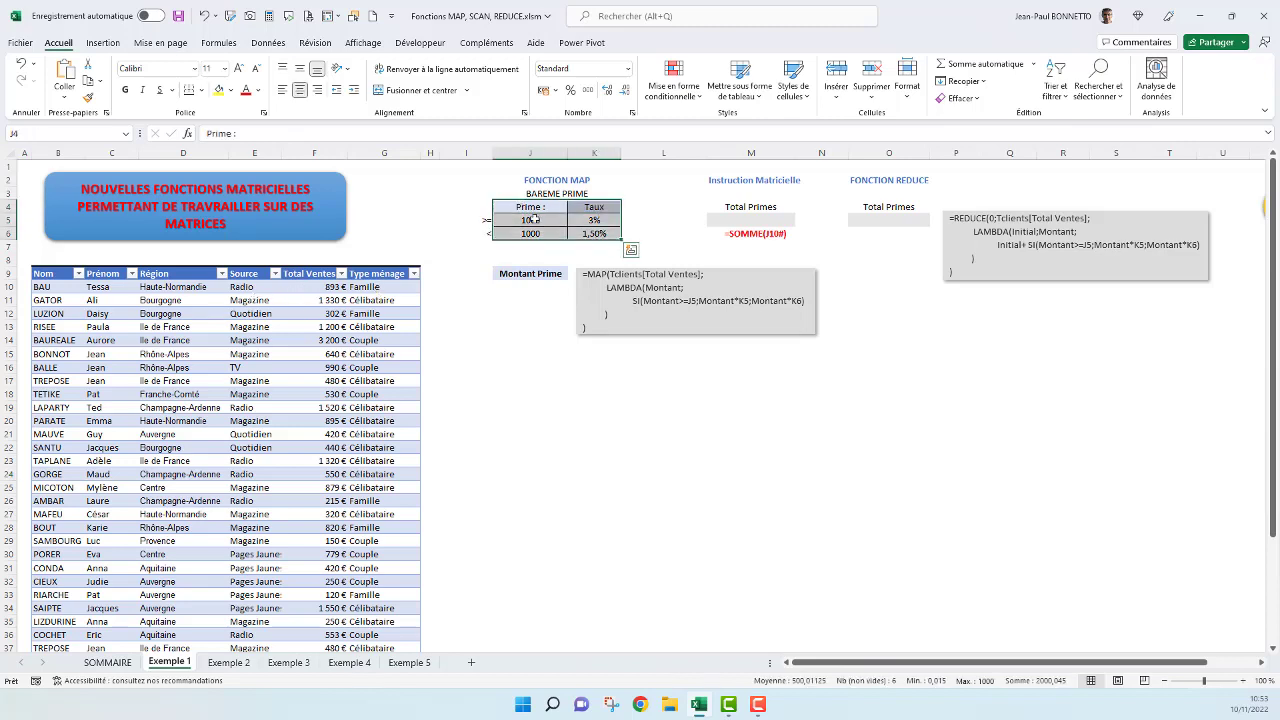
pyautogui.click(535, 219)
pyautogui.moveTo(523, 288); pyautogui.dragTo(526, 551)
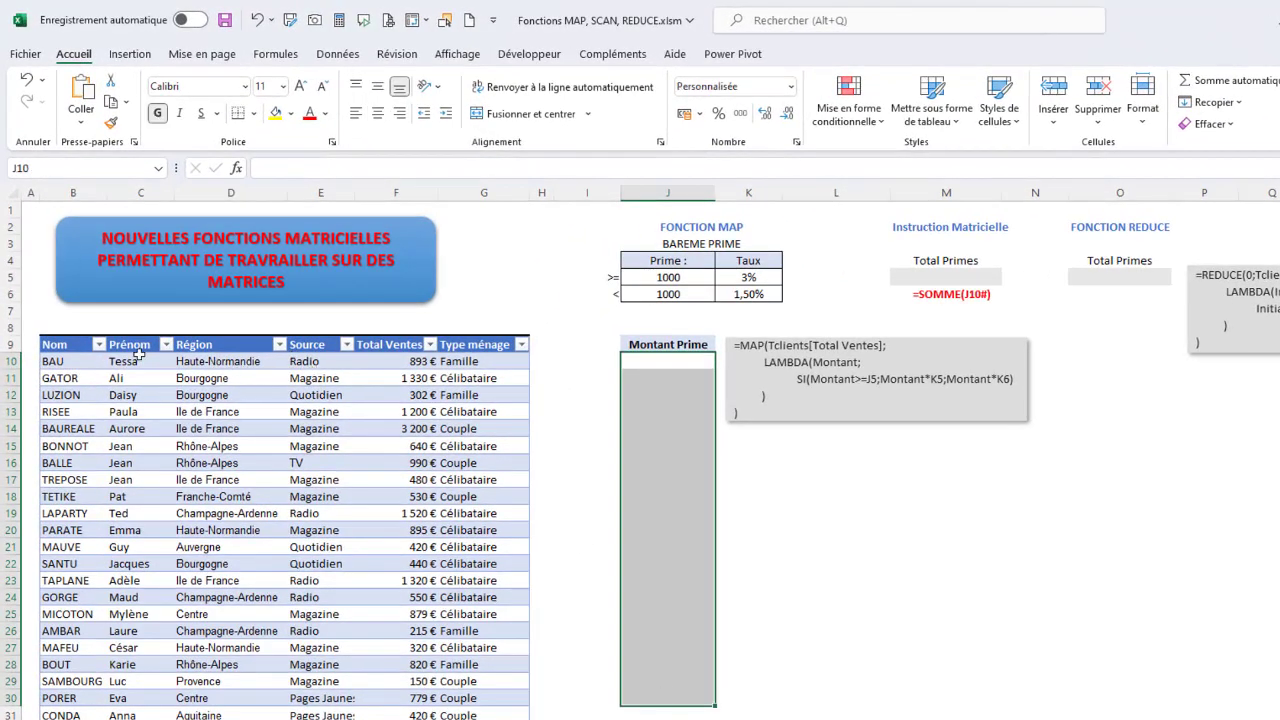
# Step: Compare the Total Ventes column of the client table with the thresholds and rates in the BAREME PRIME table
pyautogui.click(413, 364)
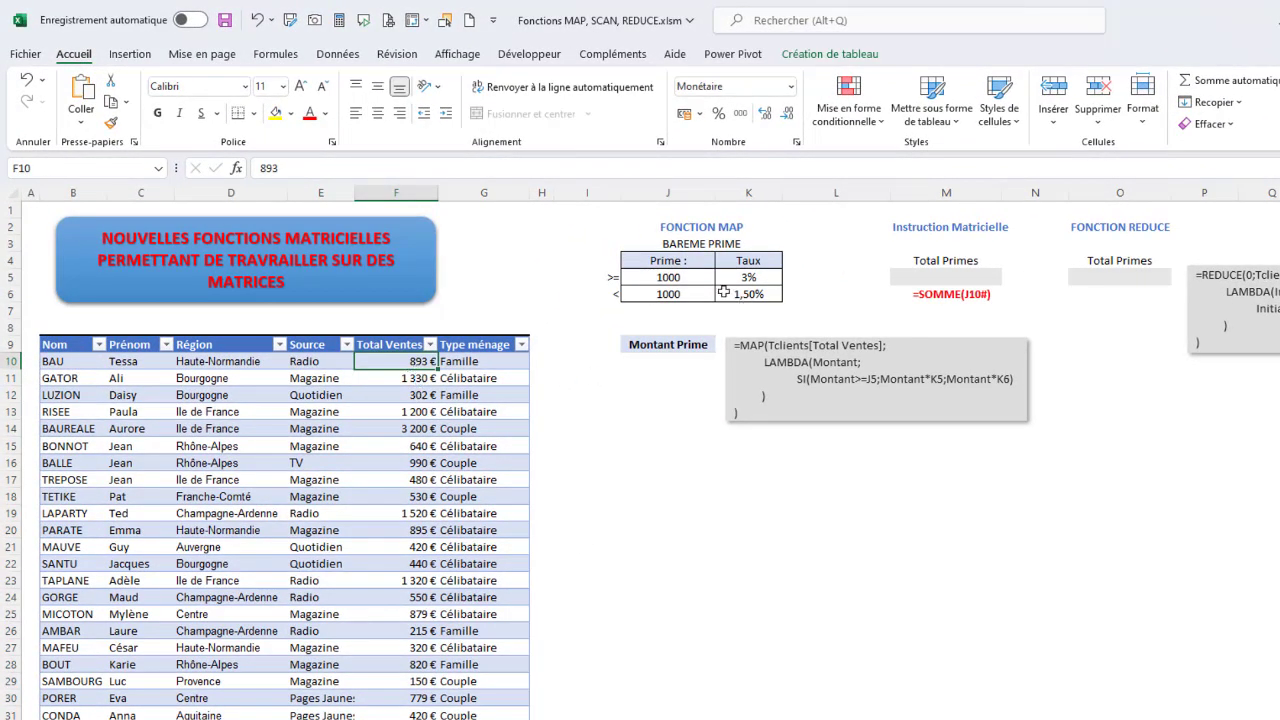
pyautogui.click(410, 373)
pyautogui.click(745, 276)
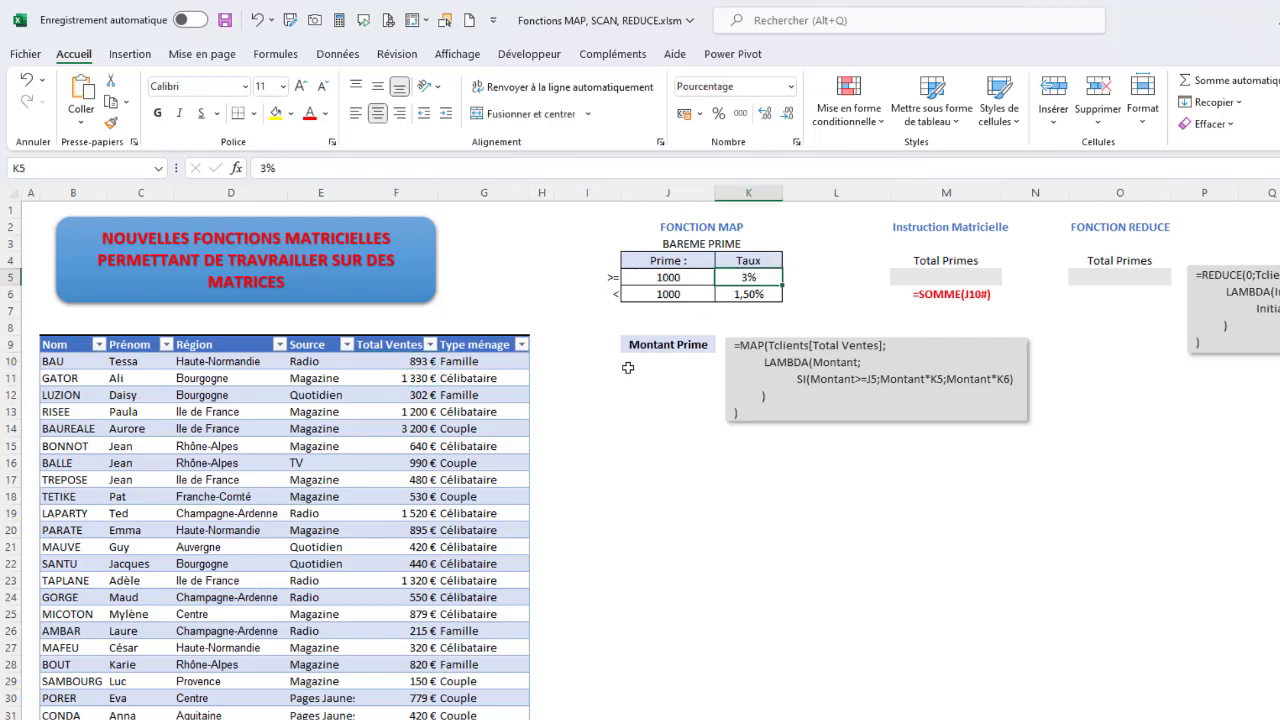
pyautogui.click(696, 294)
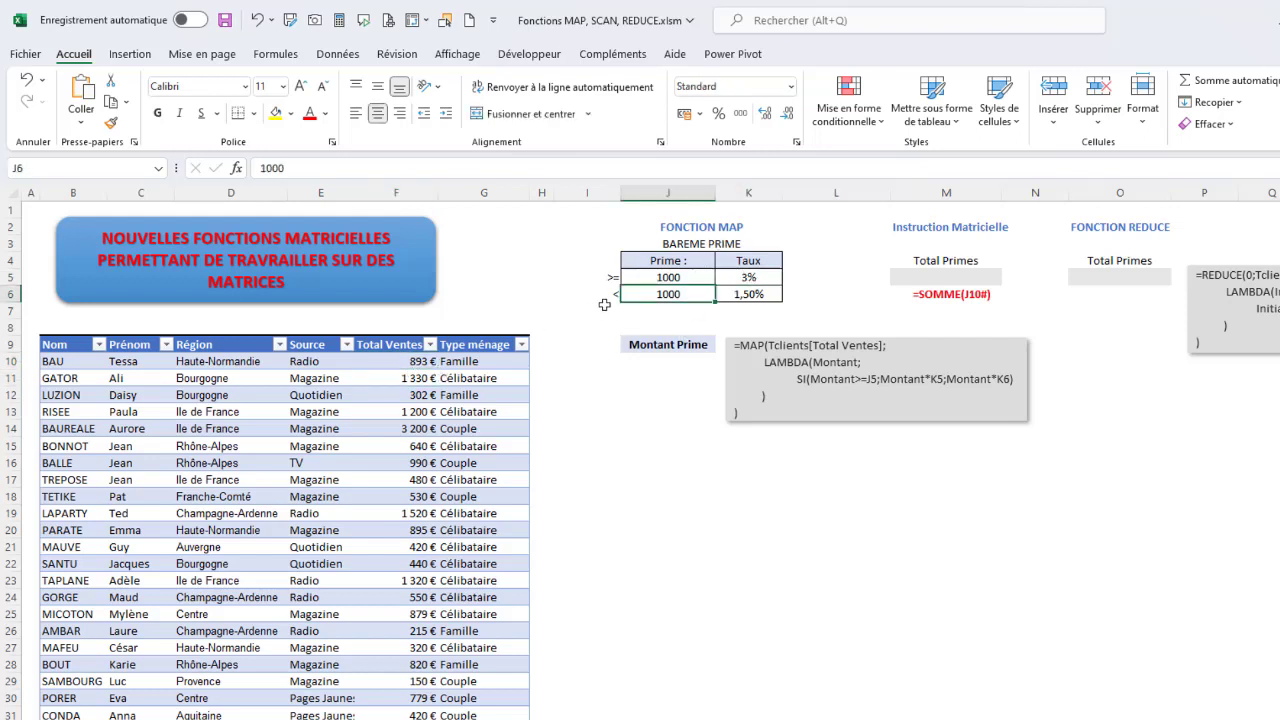
pyautogui.click(735, 290)
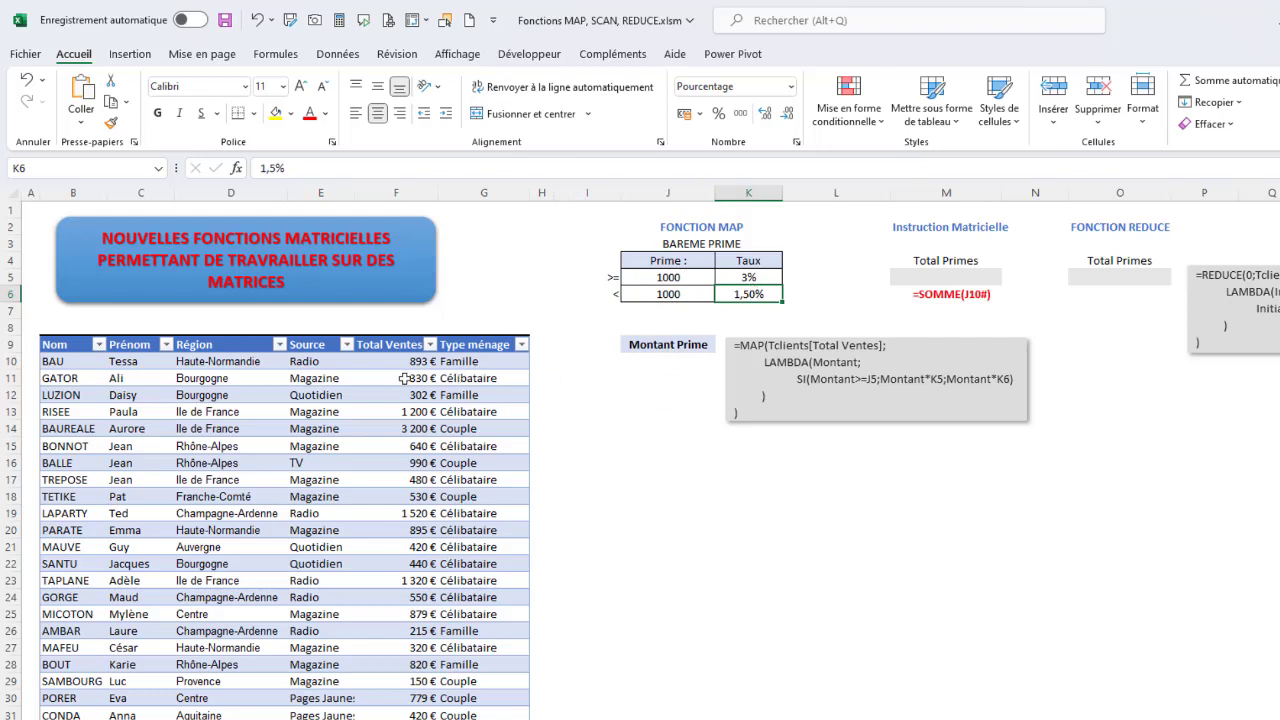
pyautogui.click(662, 360)
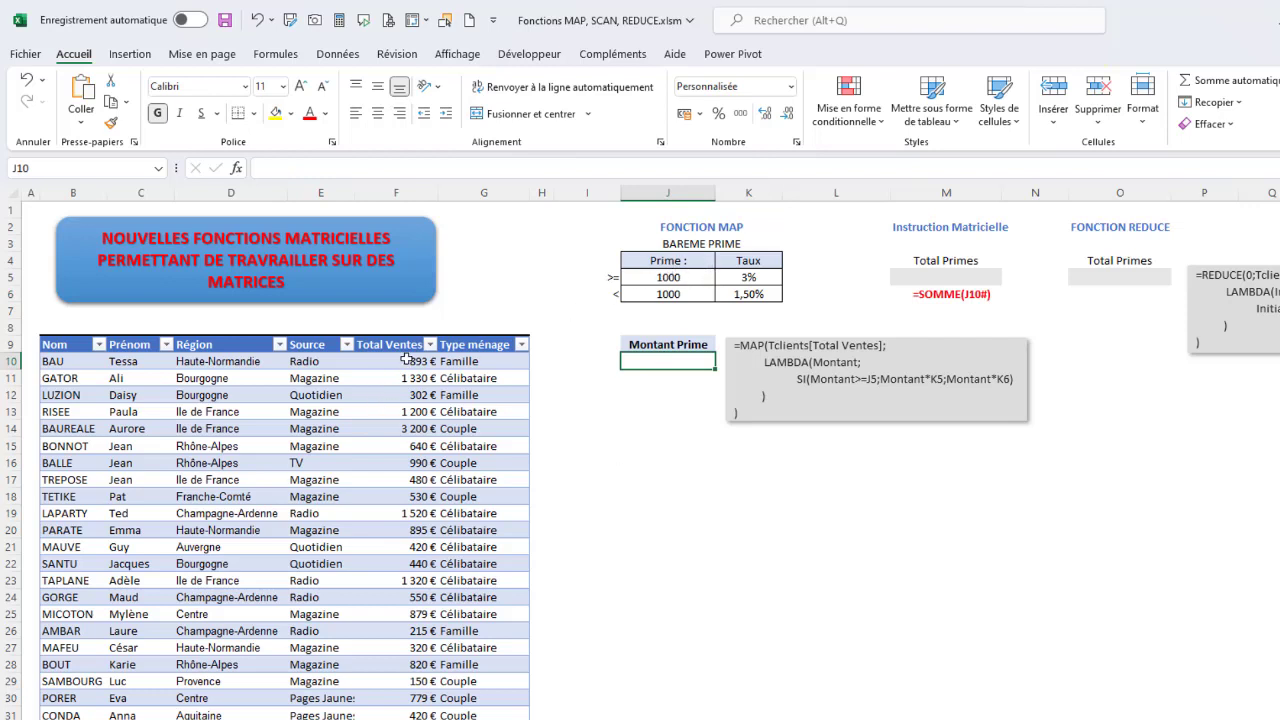
pyautogui.moveTo(408, 359); pyautogui.dragTo(400, 547)
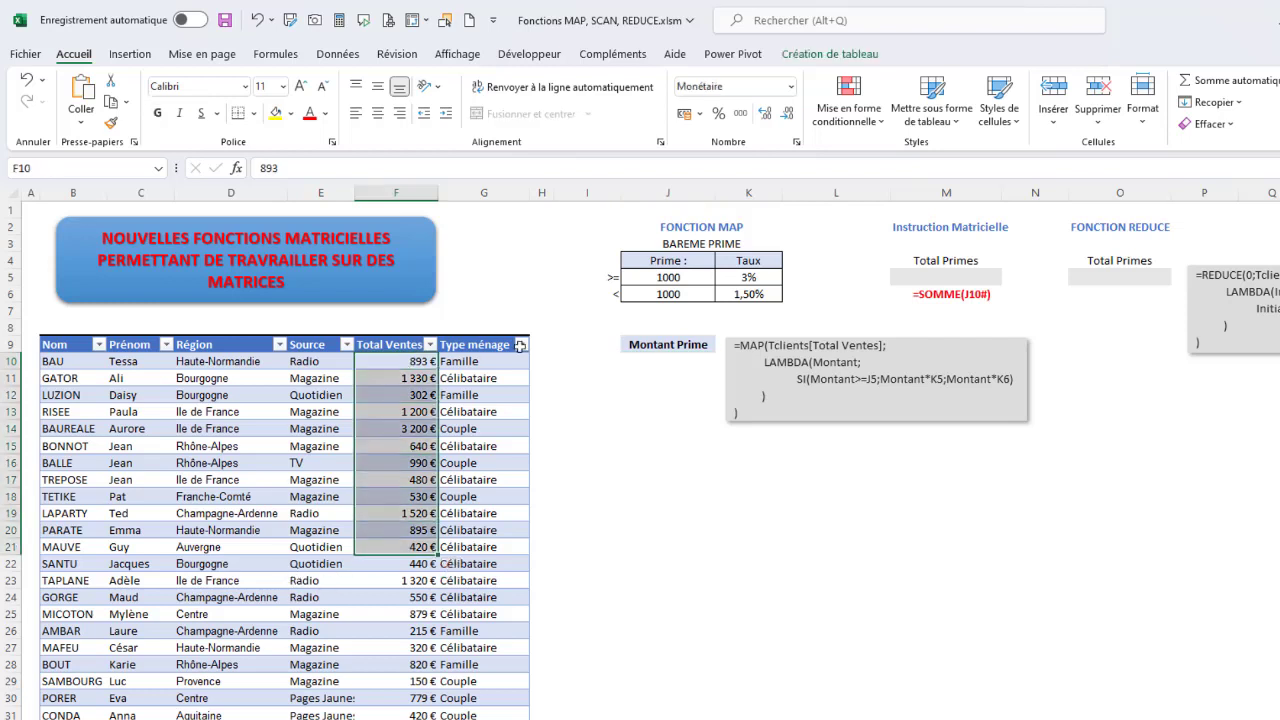
# Step: Start a MAP formula in cell J10 under Montant Prime, using Tclients[Total Ventes] as its array
pyautogui.click(655, 363)
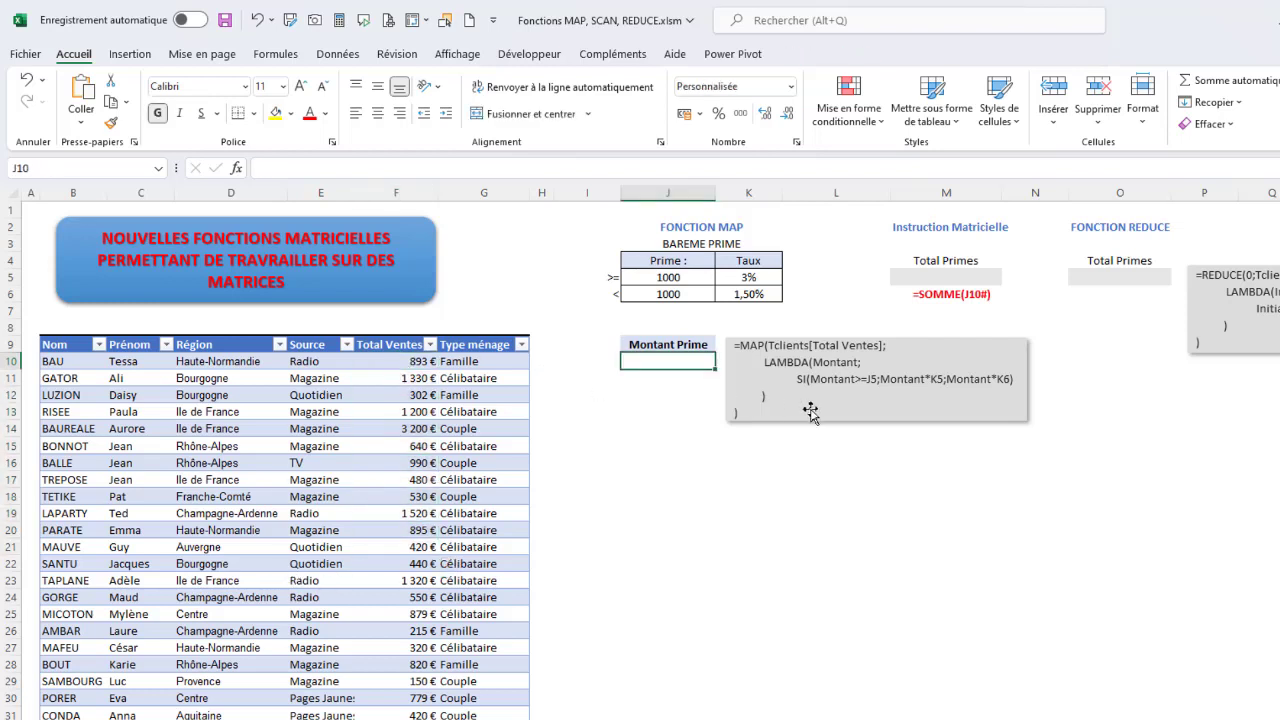
pyautogui.write('=ma')
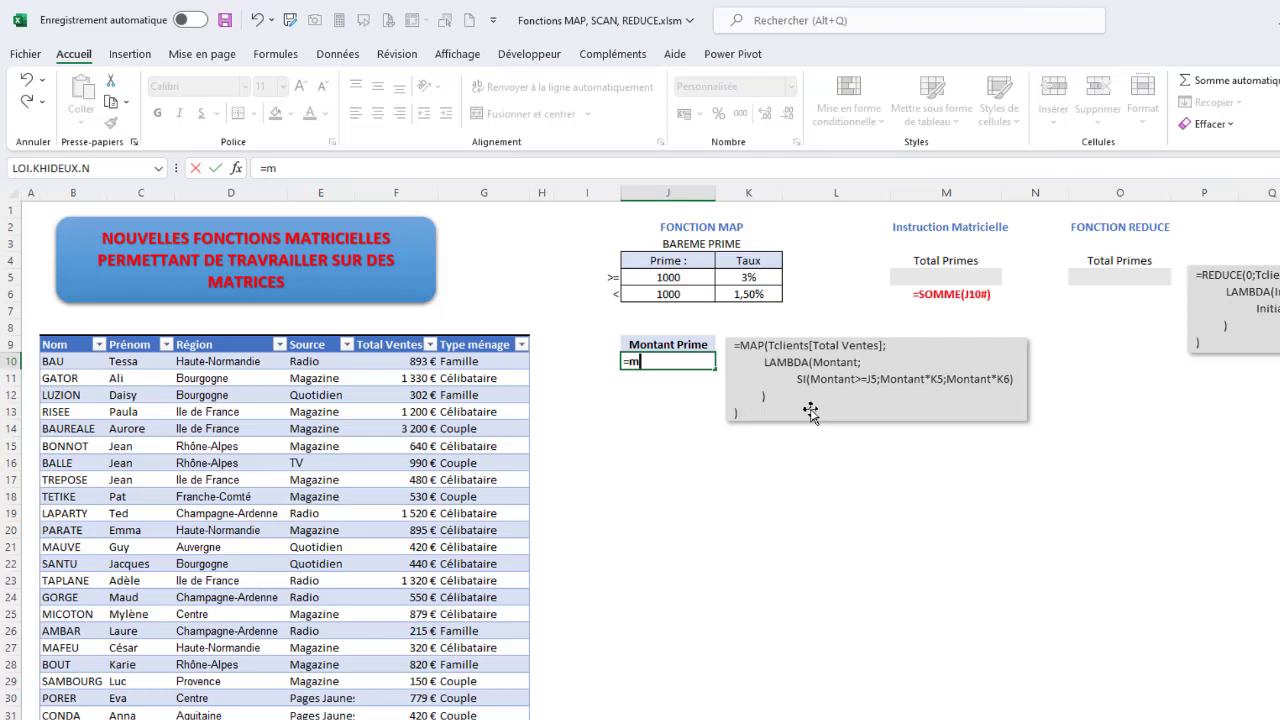
pyautogui.write('p')
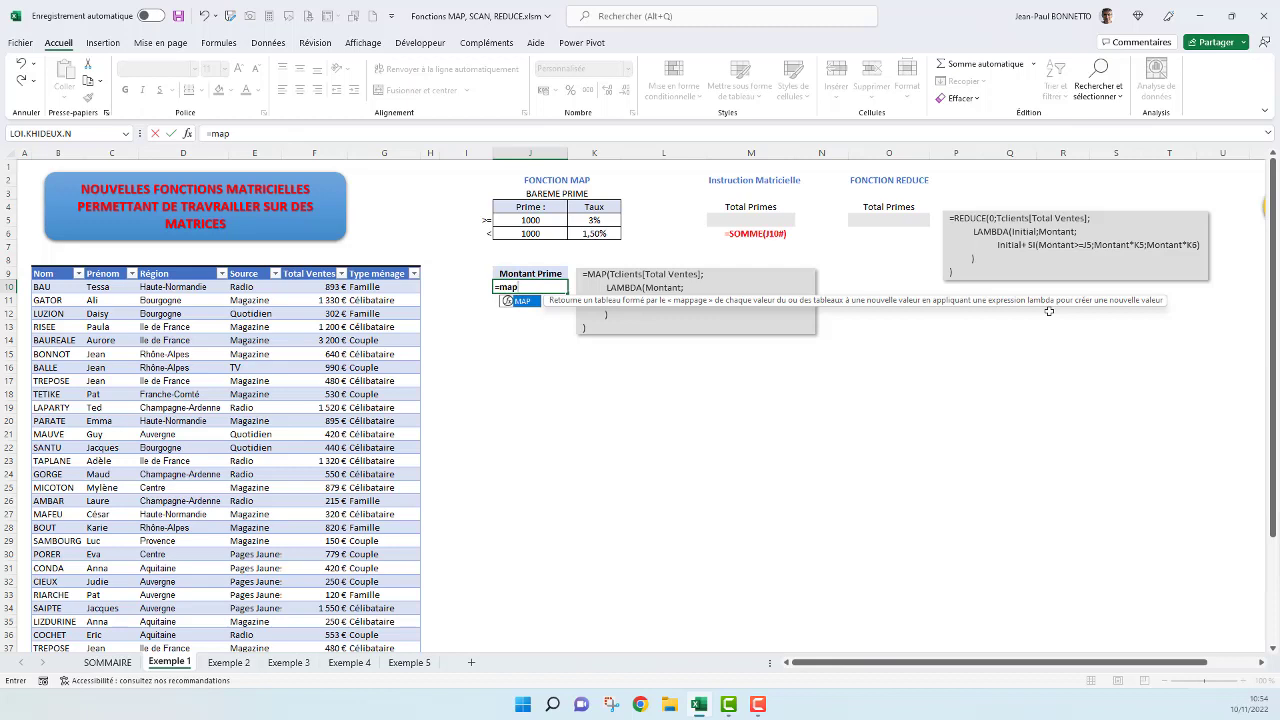
pyautogui.write('(')
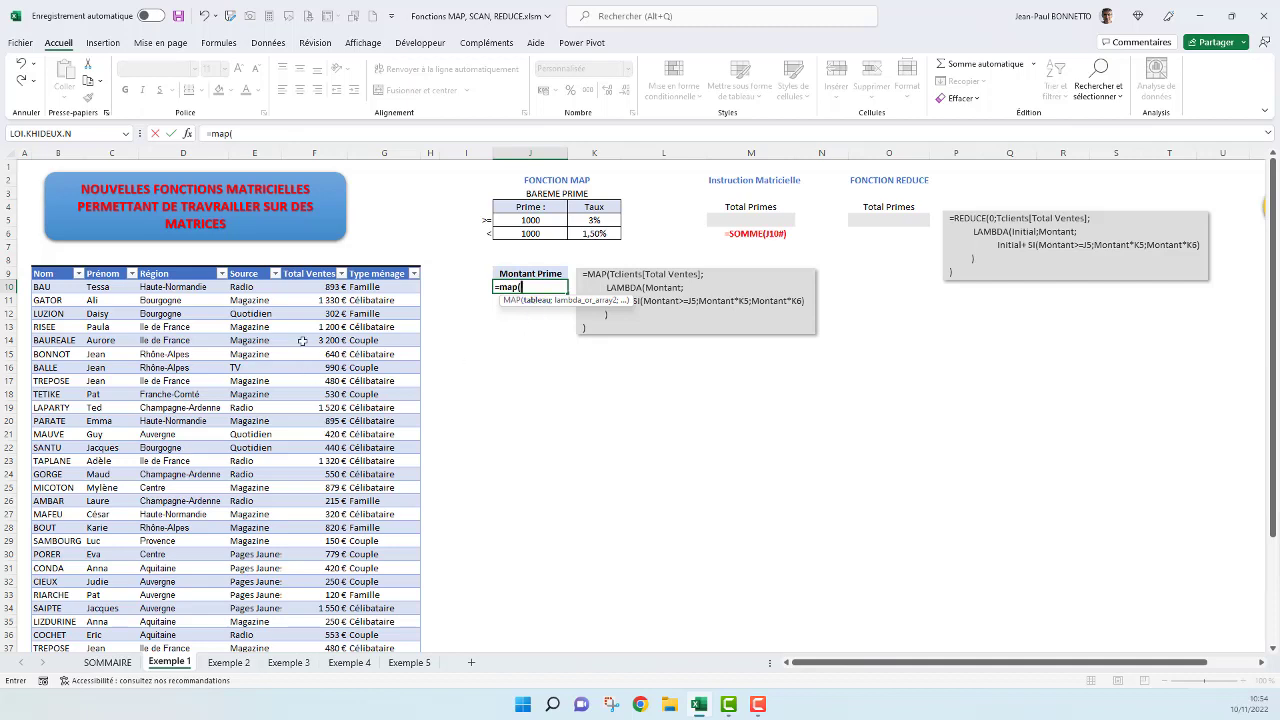
pyautogui.click(314, 266)
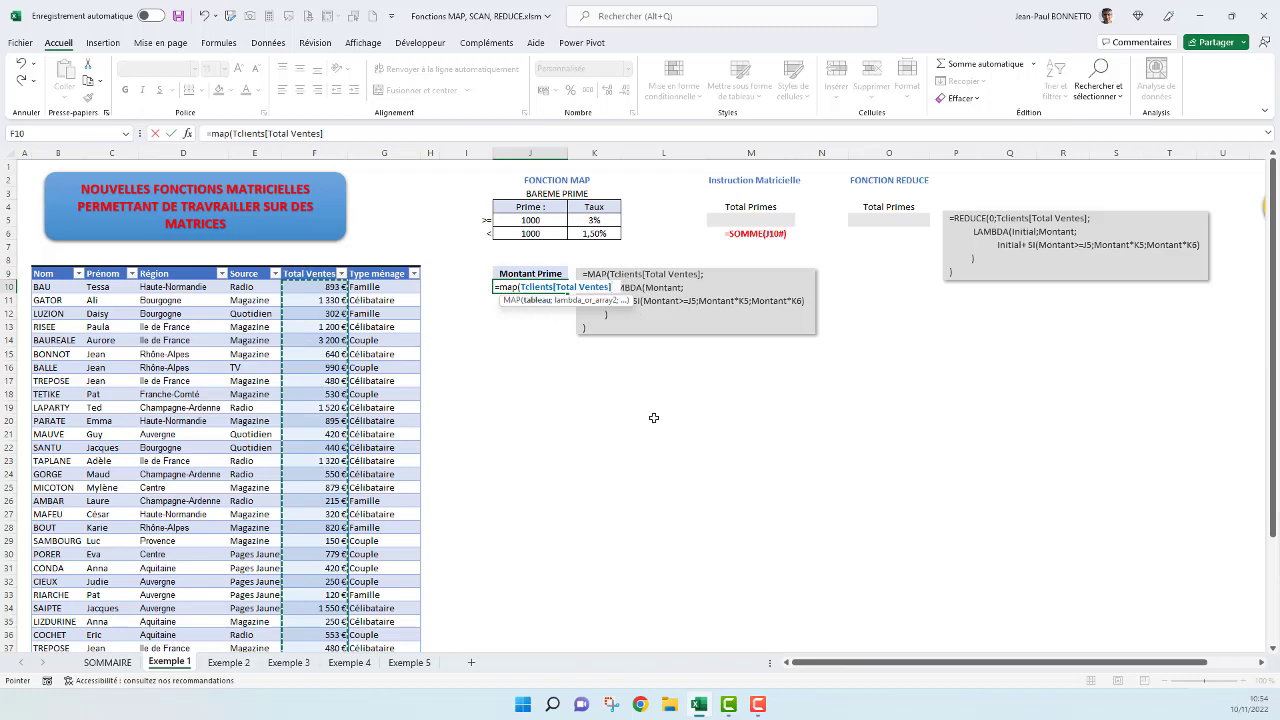
# Step: Expand the formula bar and end the MAP array argument with a semicolon and a line break
pyautogui.click(1271, 134)
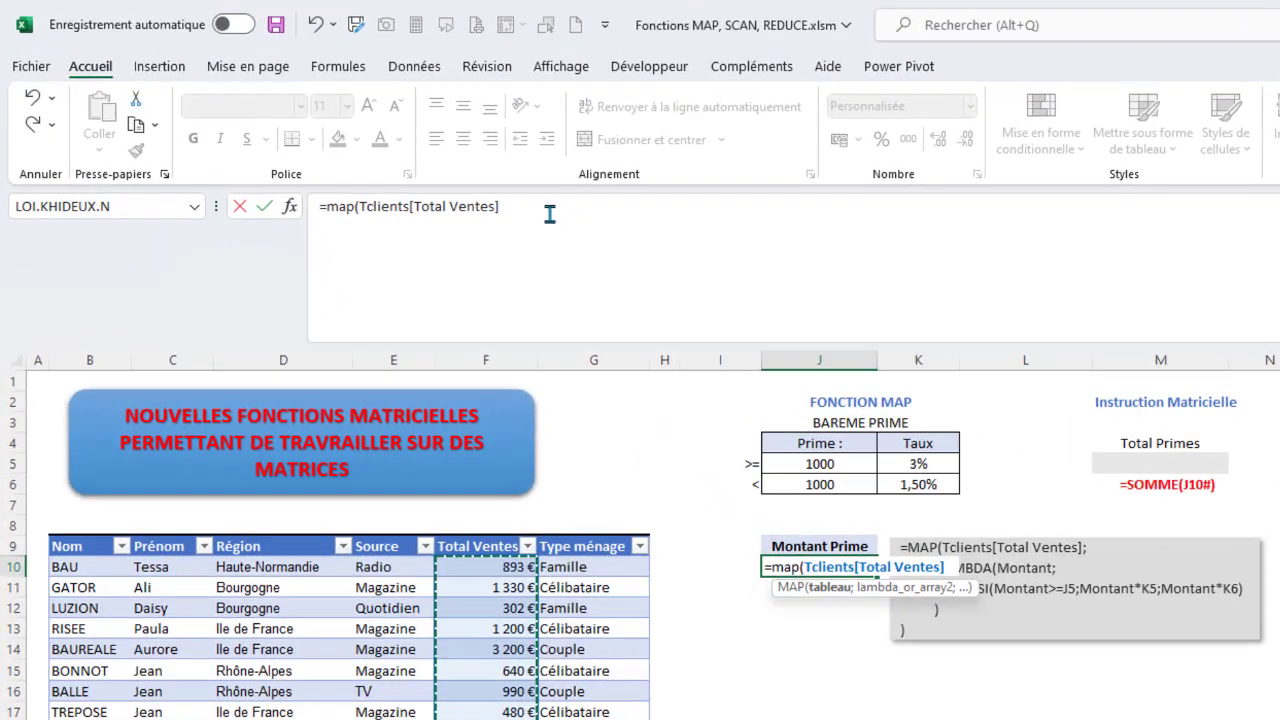
pyautogui.click(619, 210)
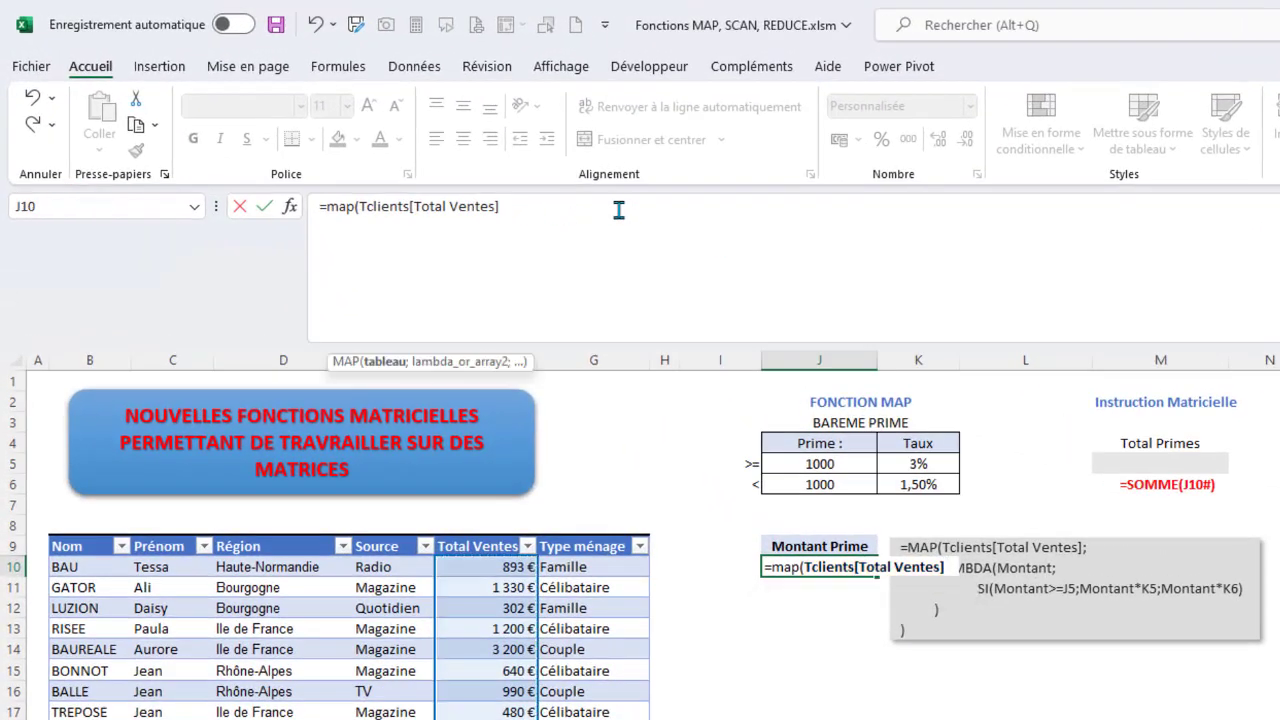
pyautogui.write(';')
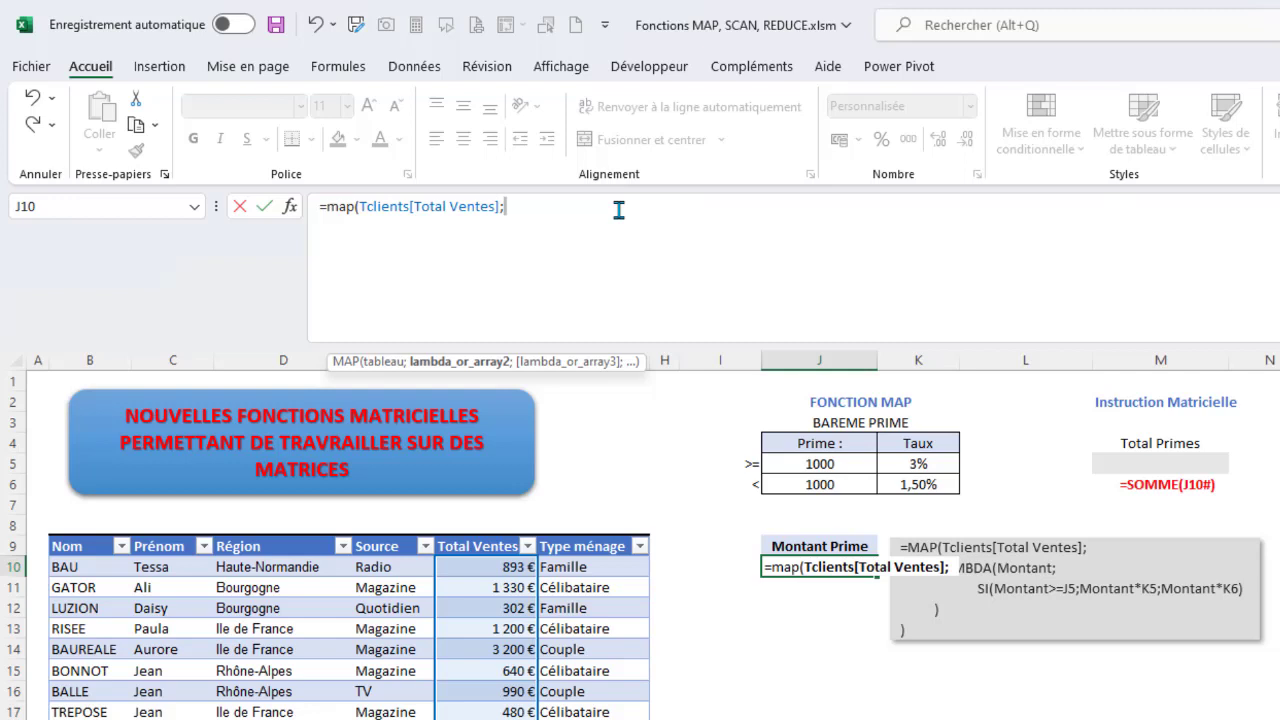
pyautogui.hotkey('alt', 'Return')
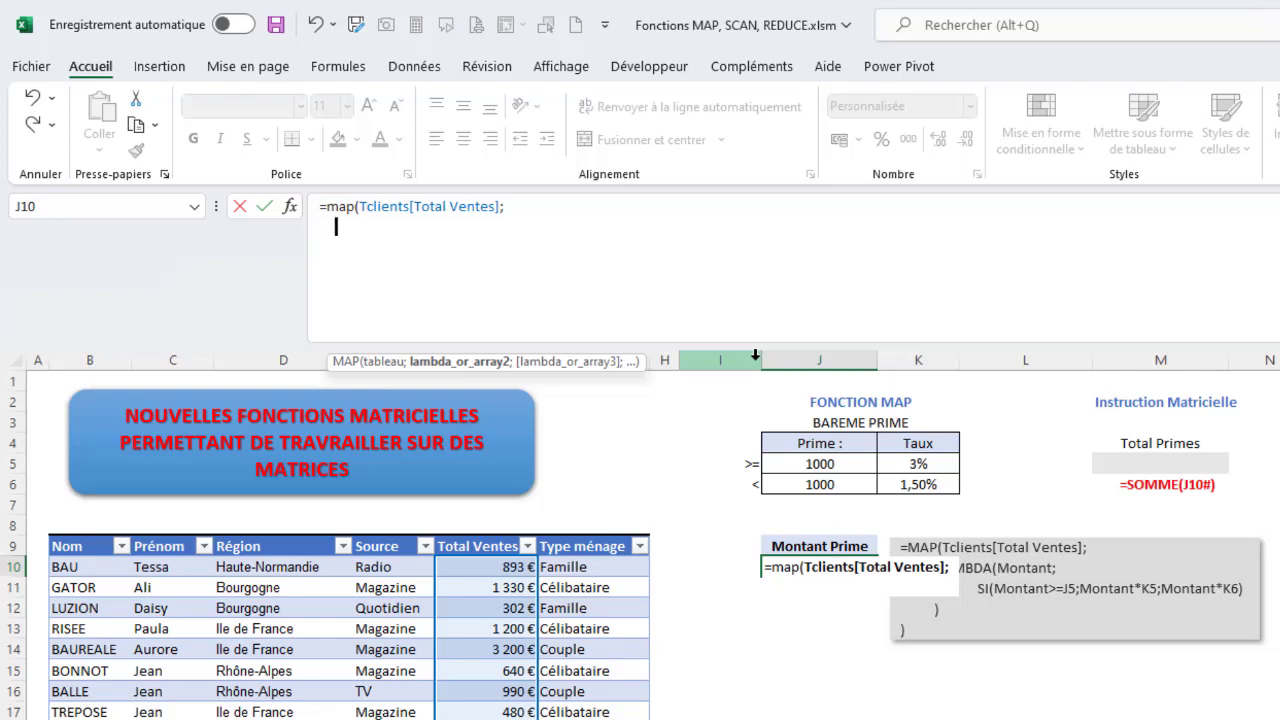
# Step: Add a LAMBDA function as MAP's second argument with the parameter Montant, followed by a semicolon and a line break
pyautogui.write('LAM')
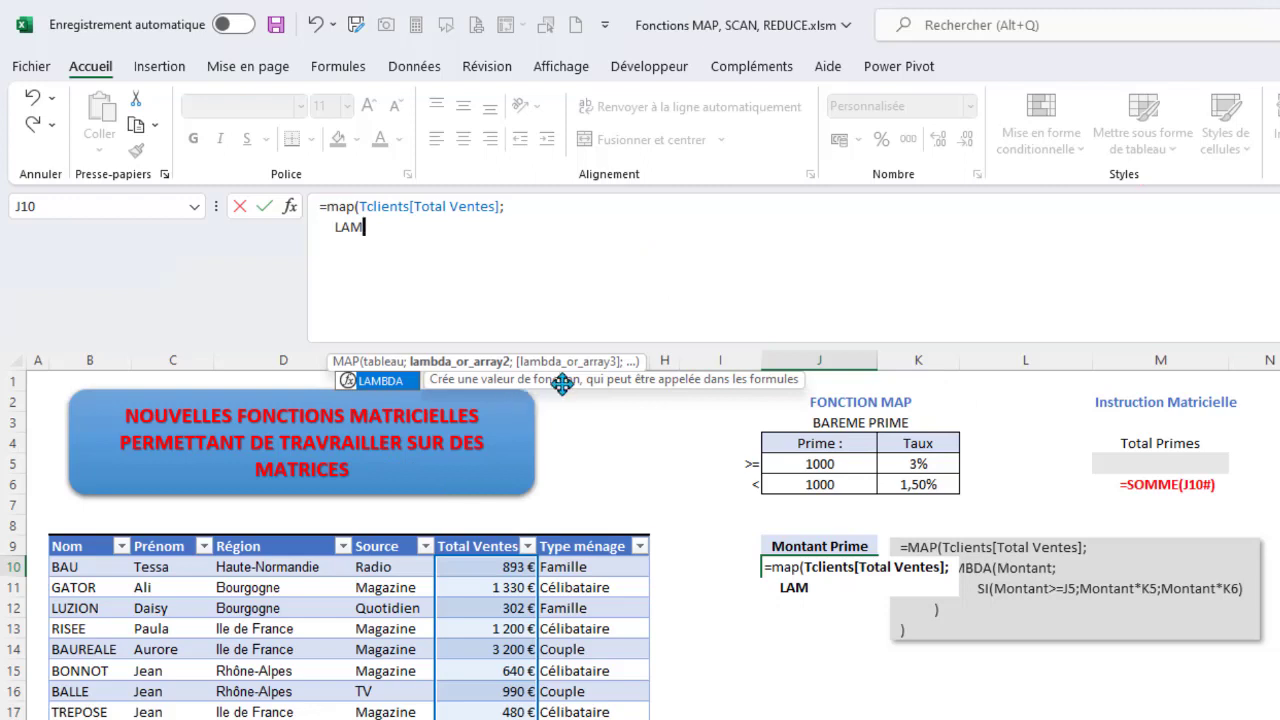
pyautogui.doubleClick(349, 382)
pyautogui.click(349, 385)
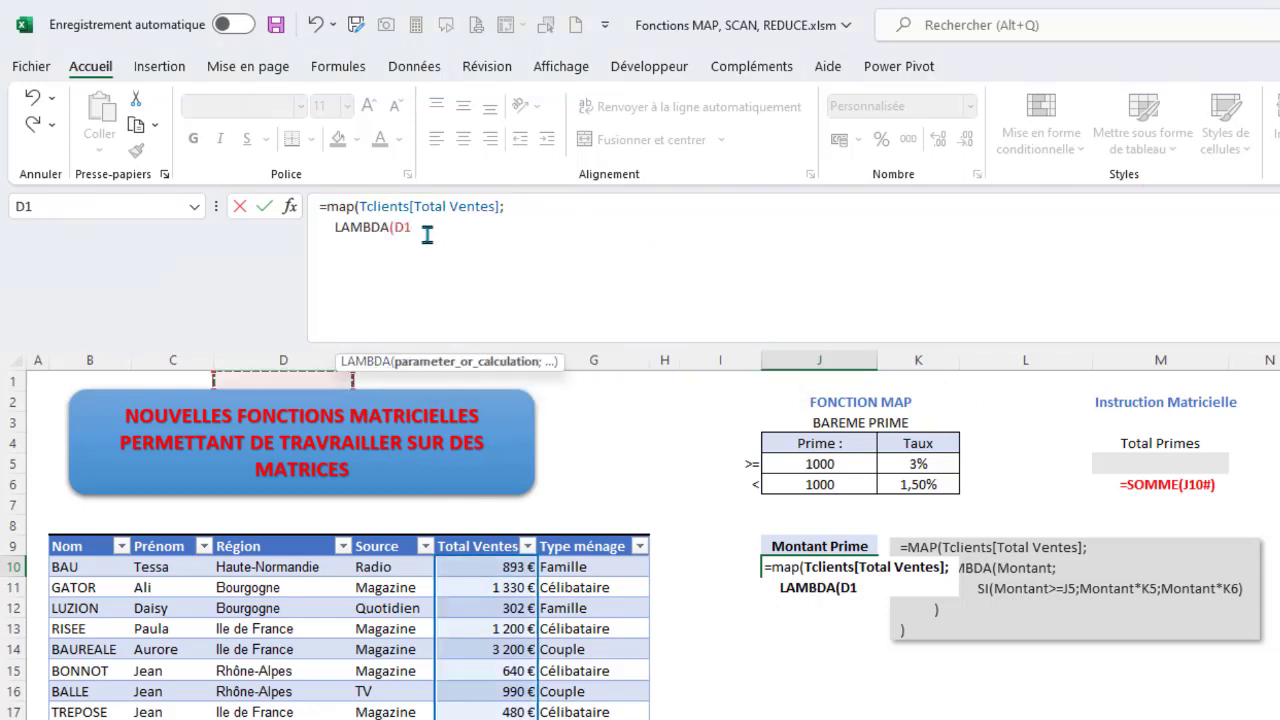
pyautogui.press('BackSpace')
pyautogui.press('BackSpace')
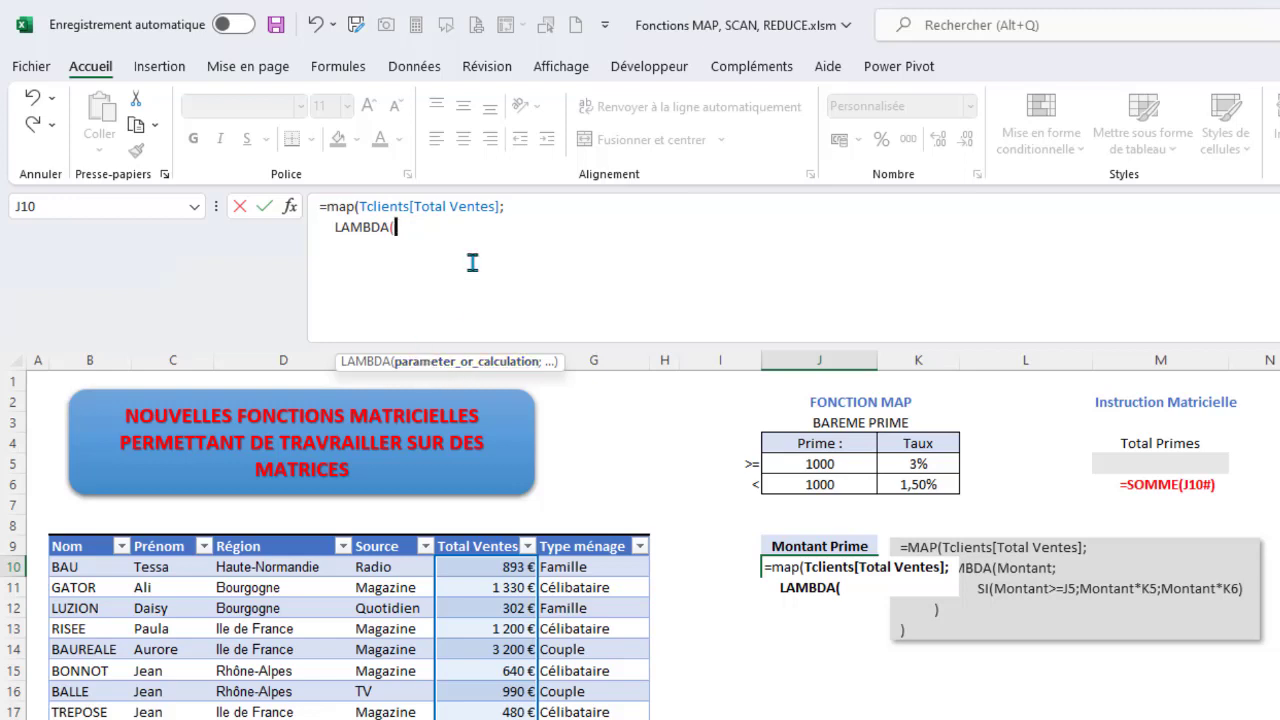
pyautogui.write('Montant')
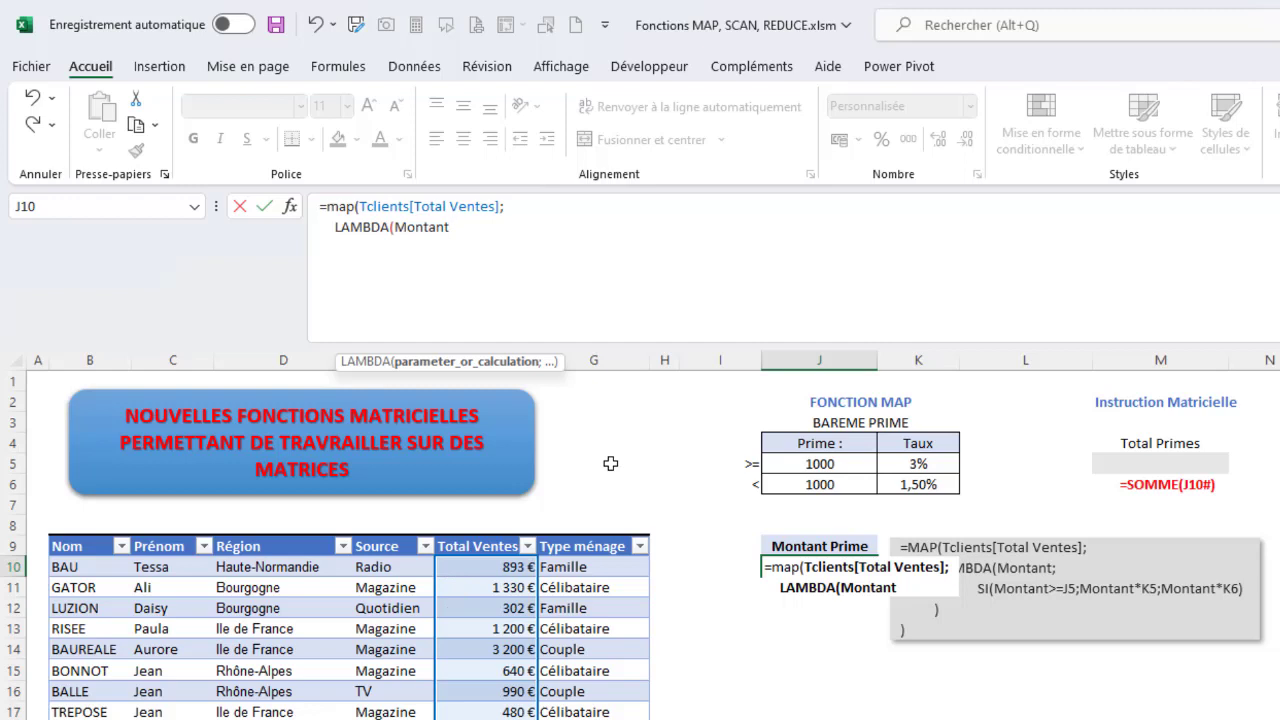
pyautogui.write(';')
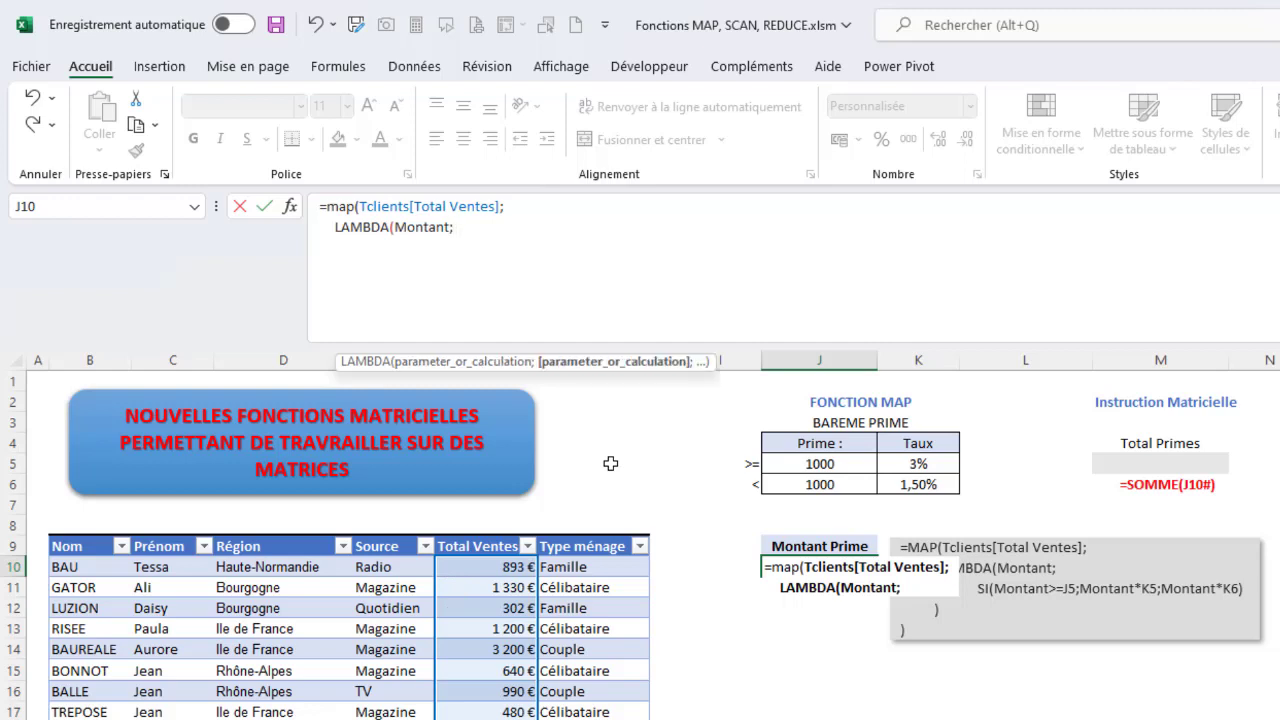
pyautogui.hotkey('alt', 'Return')
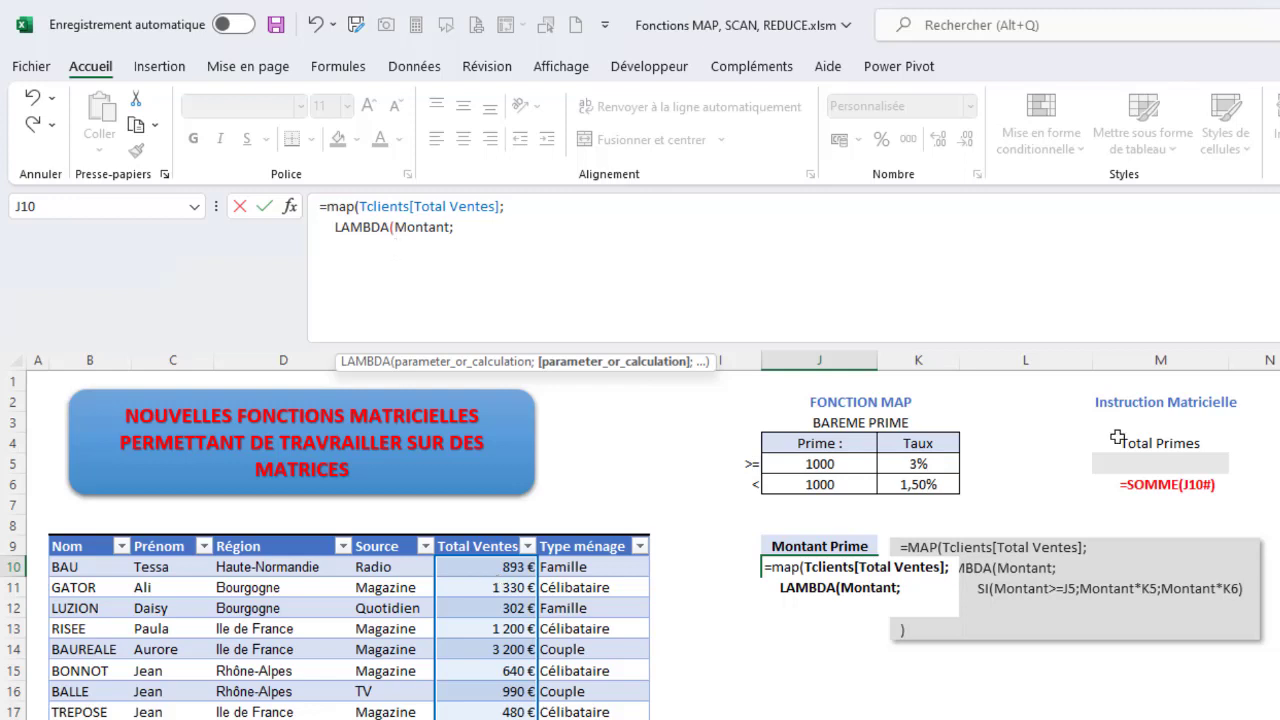
# Step: Add a SI function as the LAMBDA calculation with the logical test Montant>=J5, followed by a semicolon
pyautogui.write('SI(')
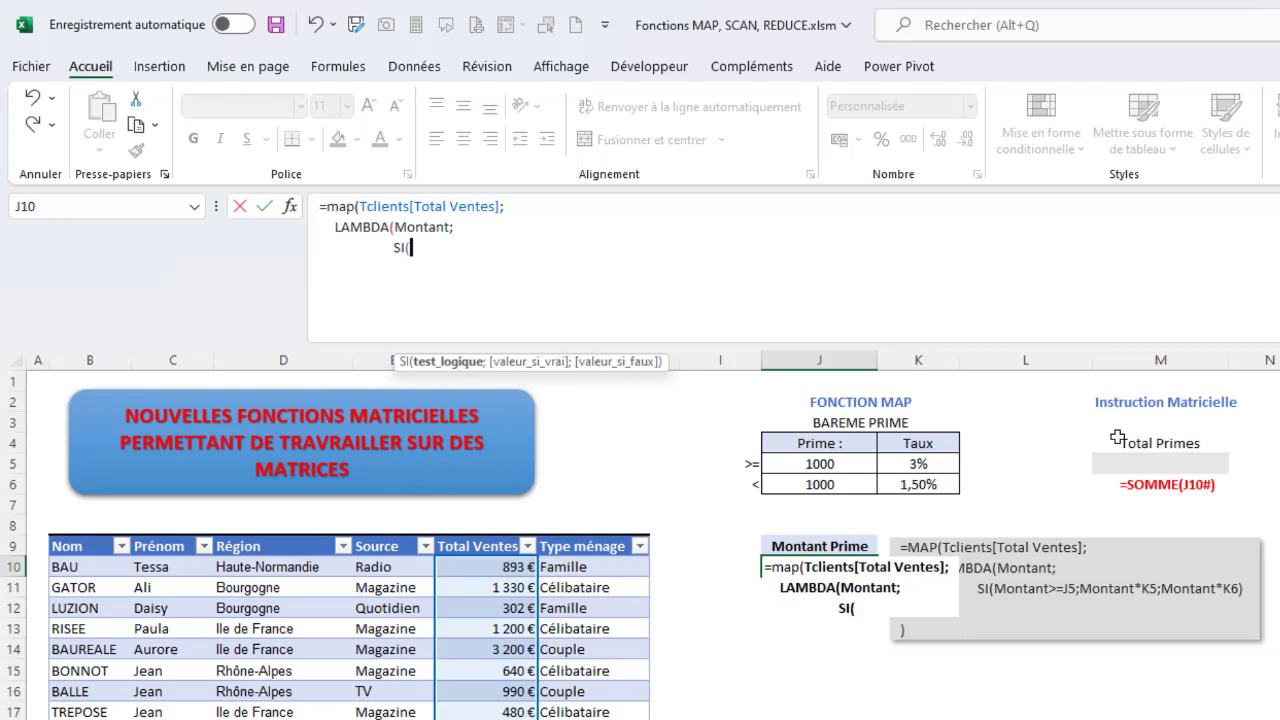
pyautogui.write('mon')
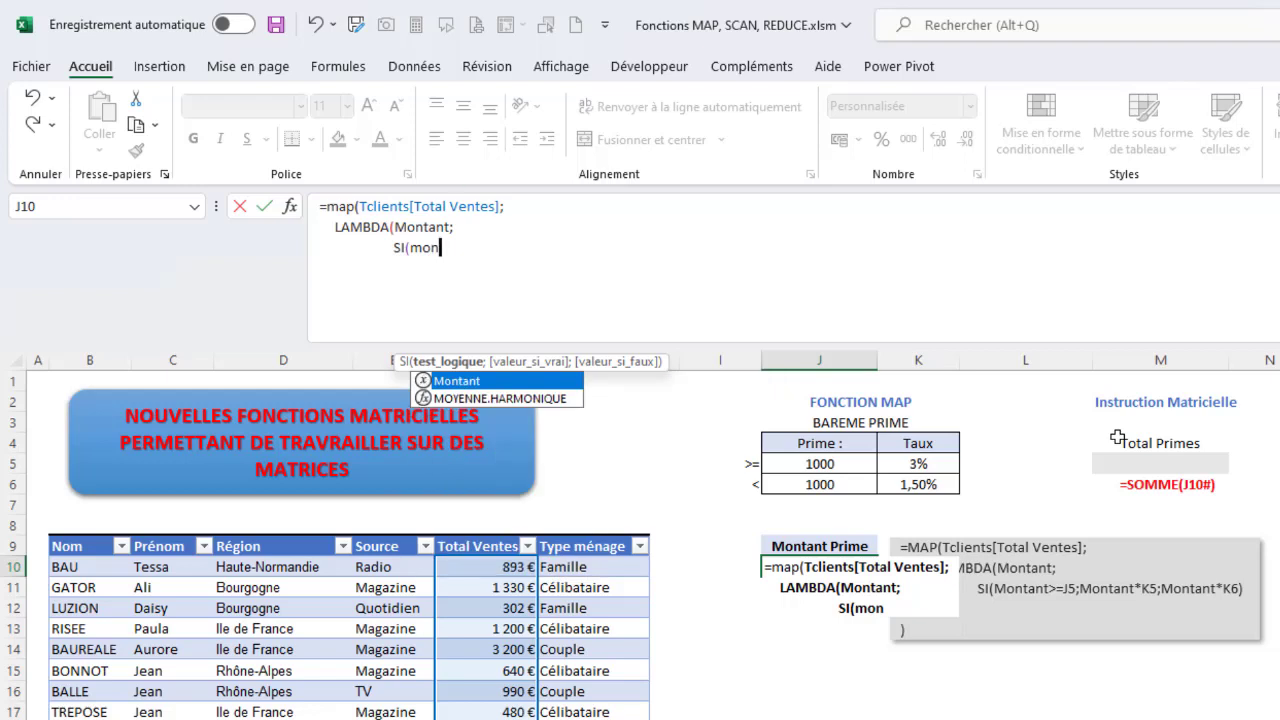
pyautogui.press('Tab')
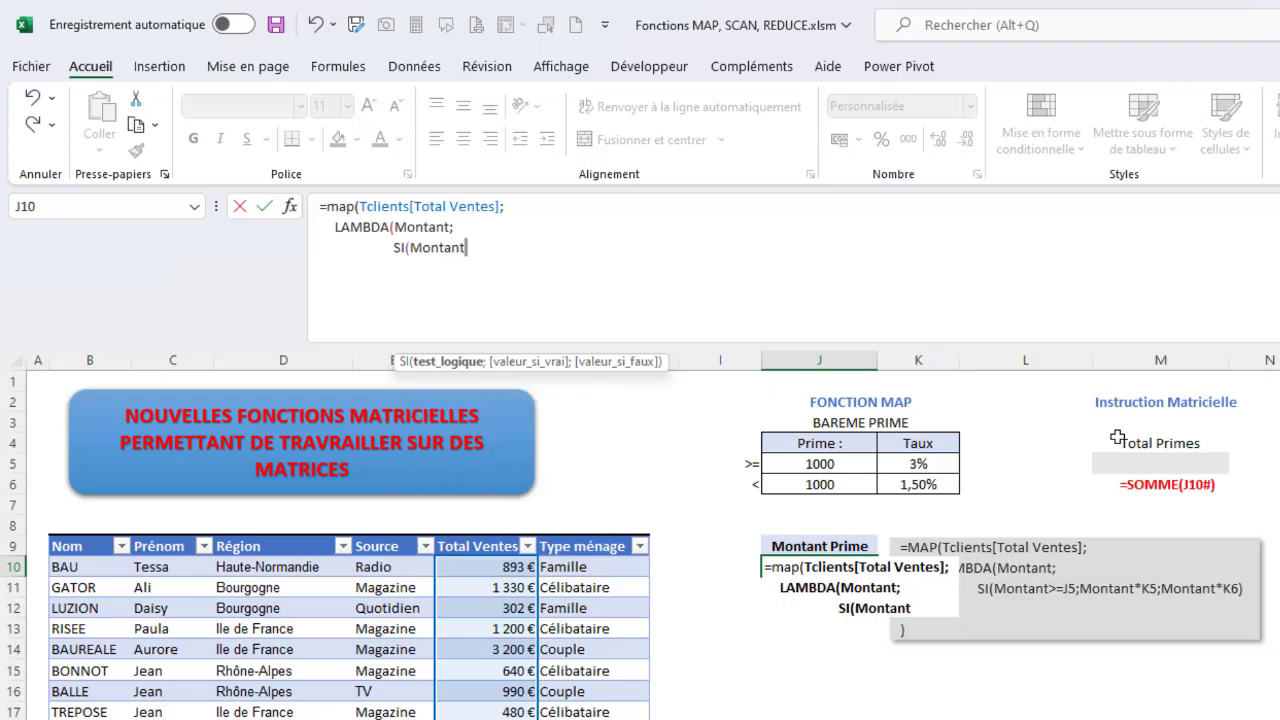
pyautogui.write('>=')
pyautogui.click(826, 464)
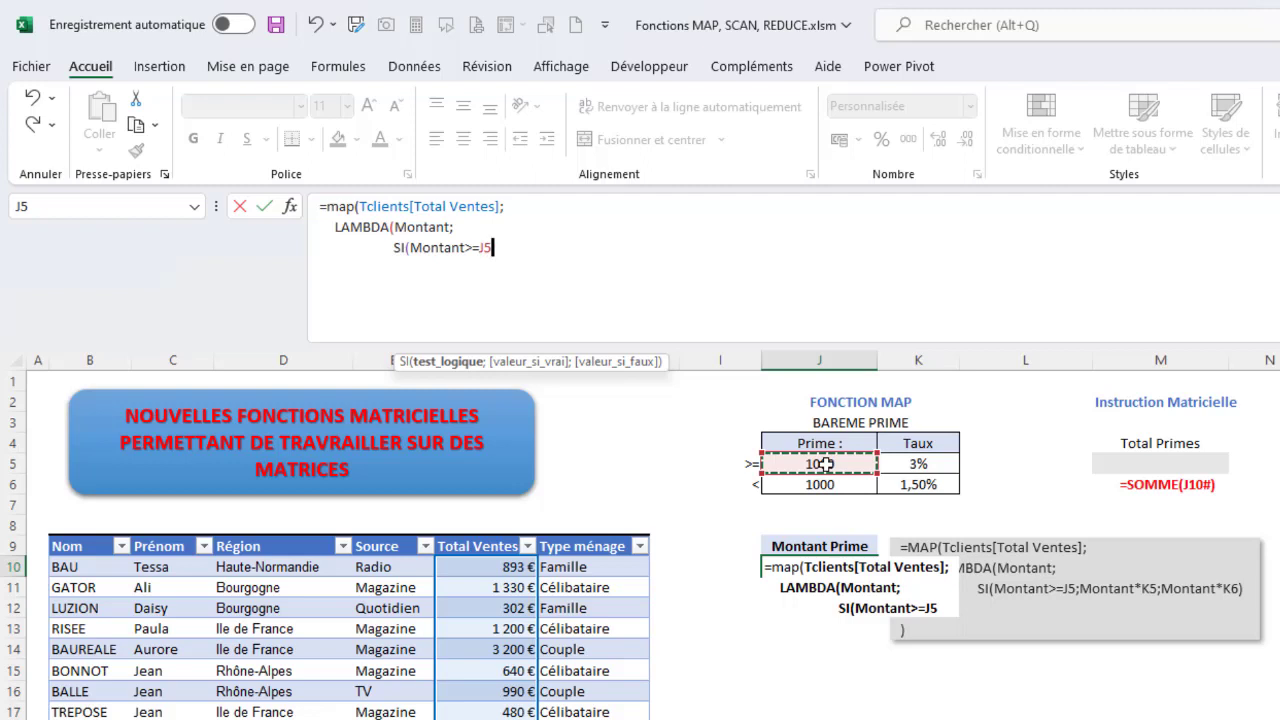
pyautogui.write(';')
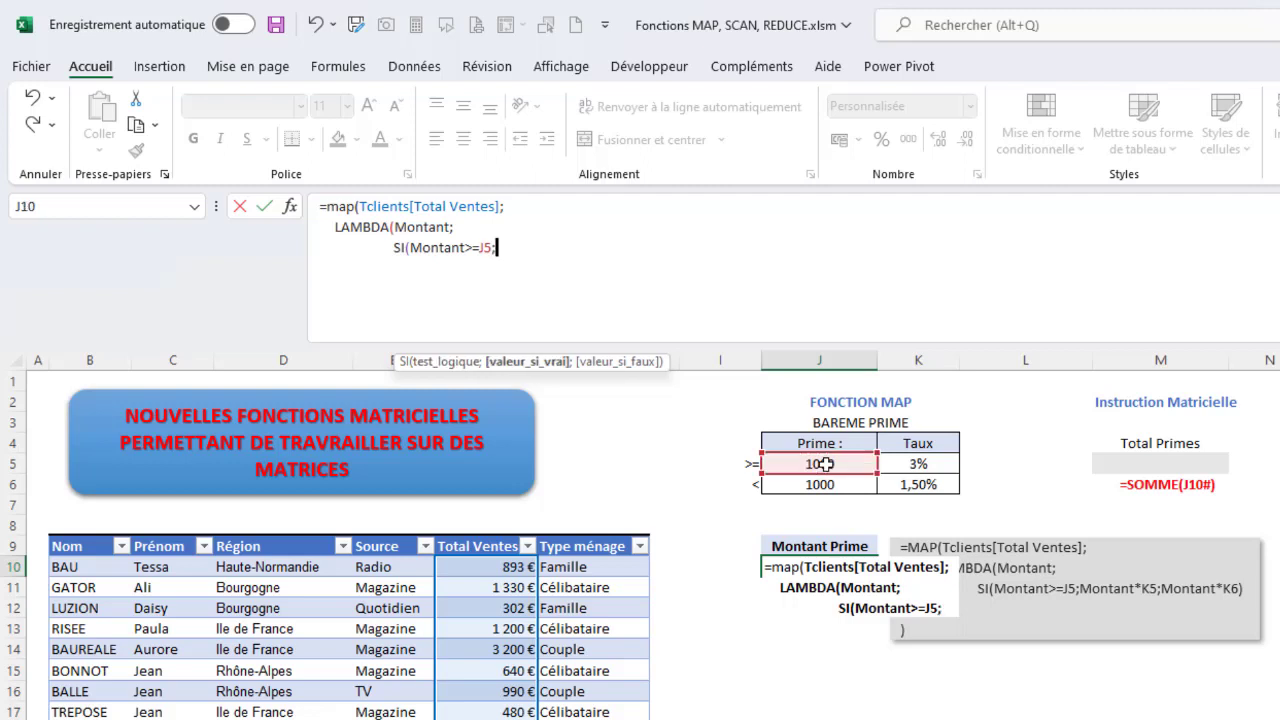
# Step: Enter Montant*K5 as the SI function's value if true, followed by a semicolon
pyautogui.write('mon')
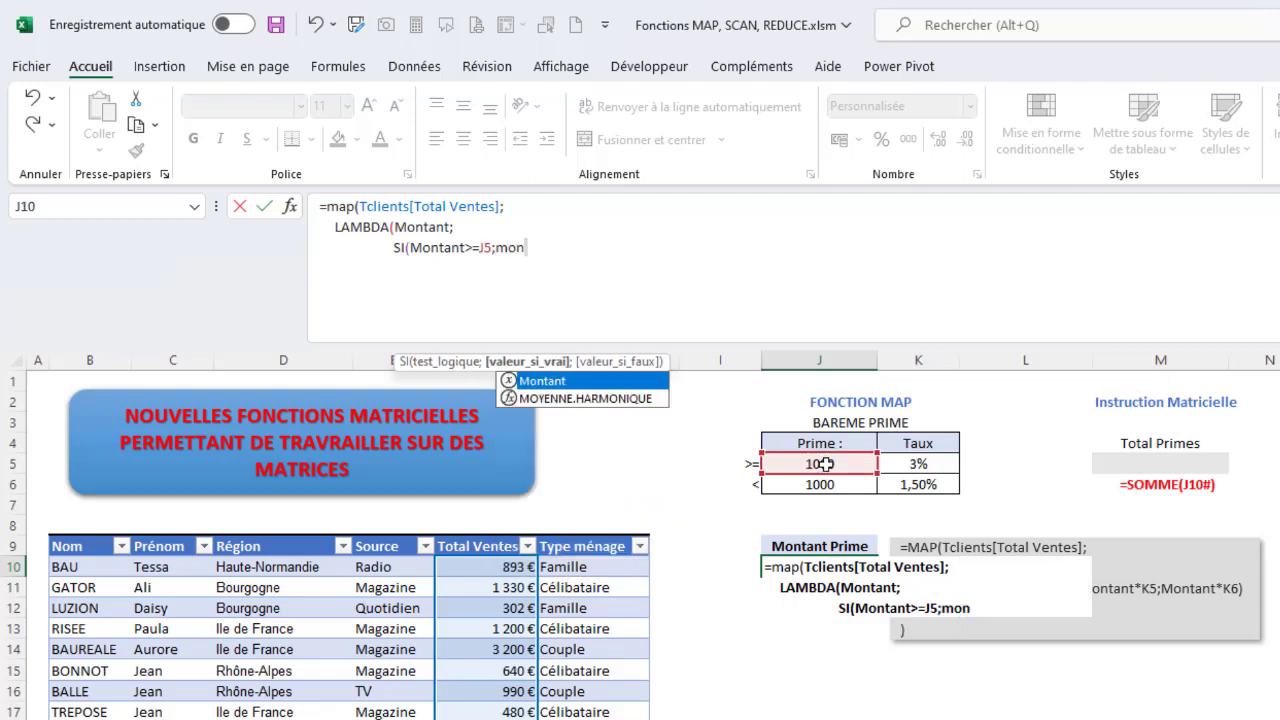
pyautogui.doubleClick(545, 380)
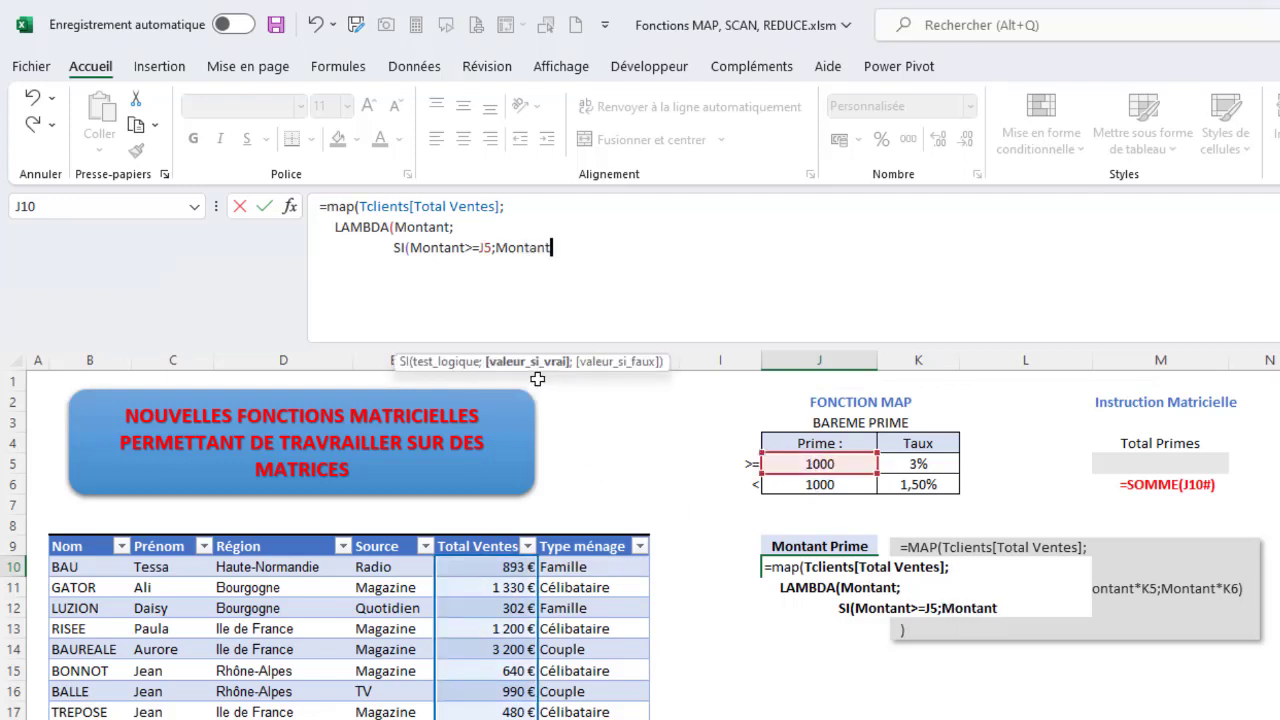
pyautogui.write('*')
pyautogui.click(912, 463)
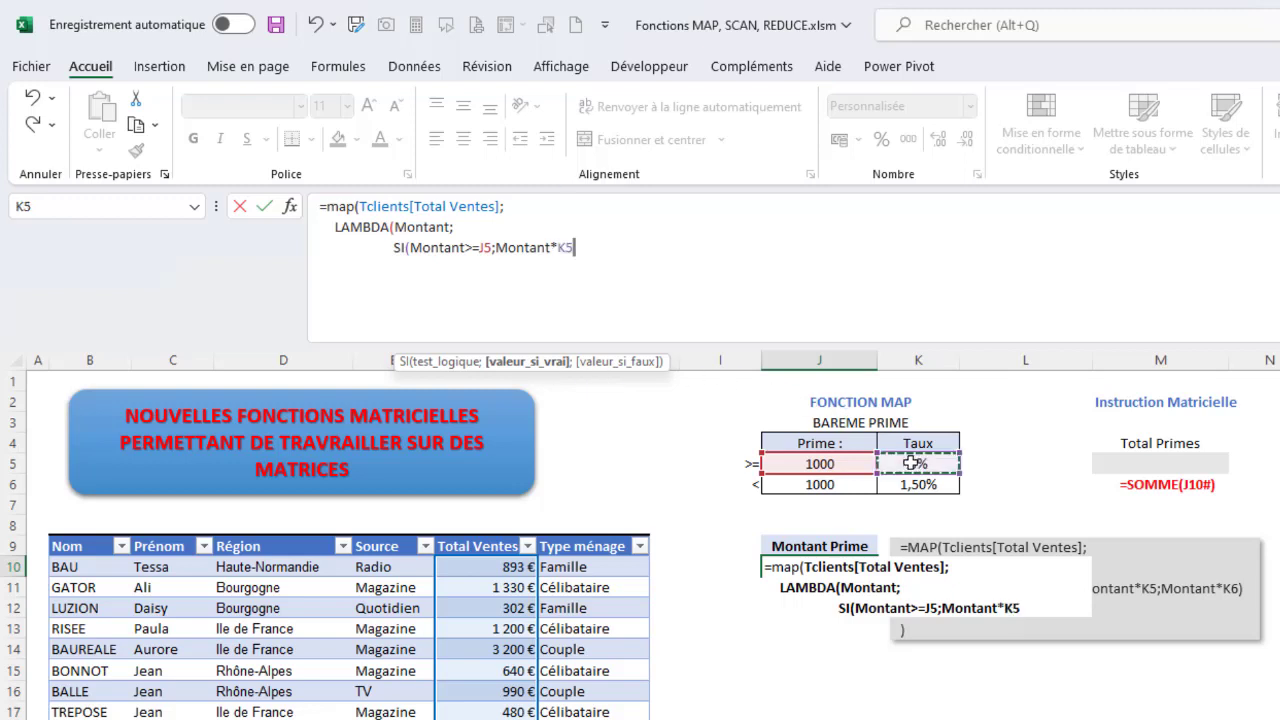
pyautogui.write(';')
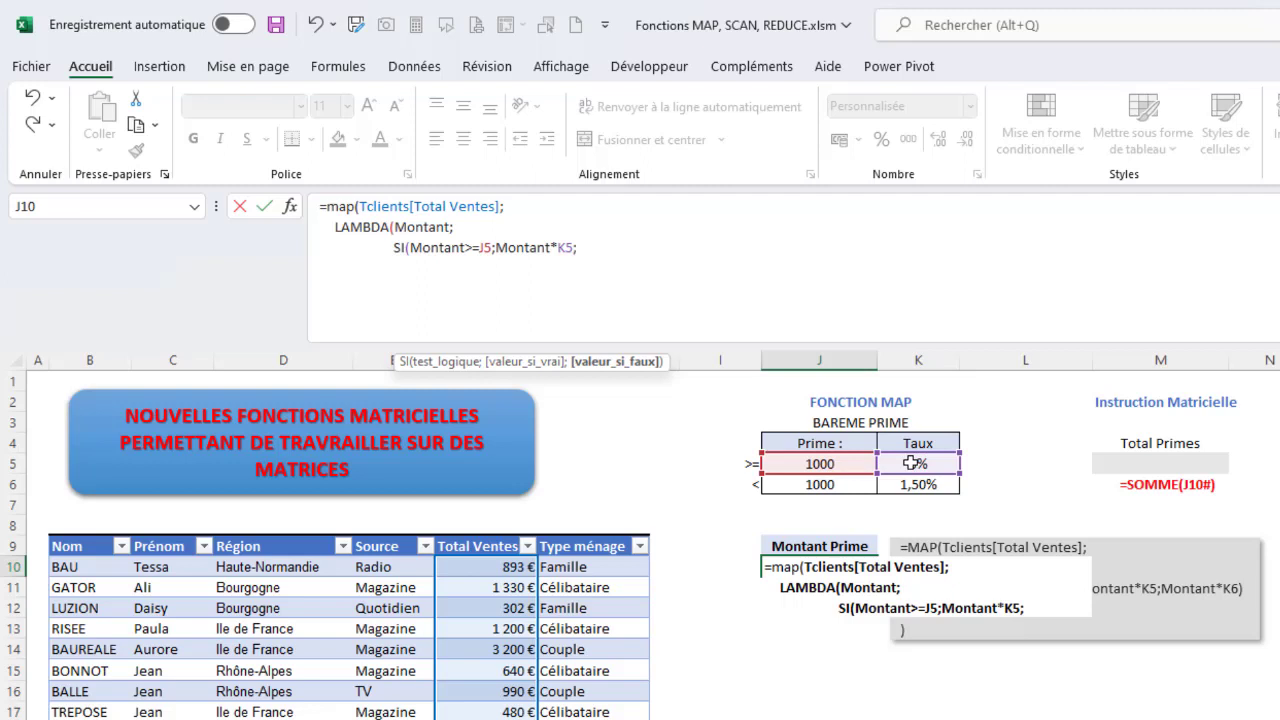
# Step: Enter Montant*K6 as the SI function's value if false and close the SI parenthesis
pyautogui.write('mon')
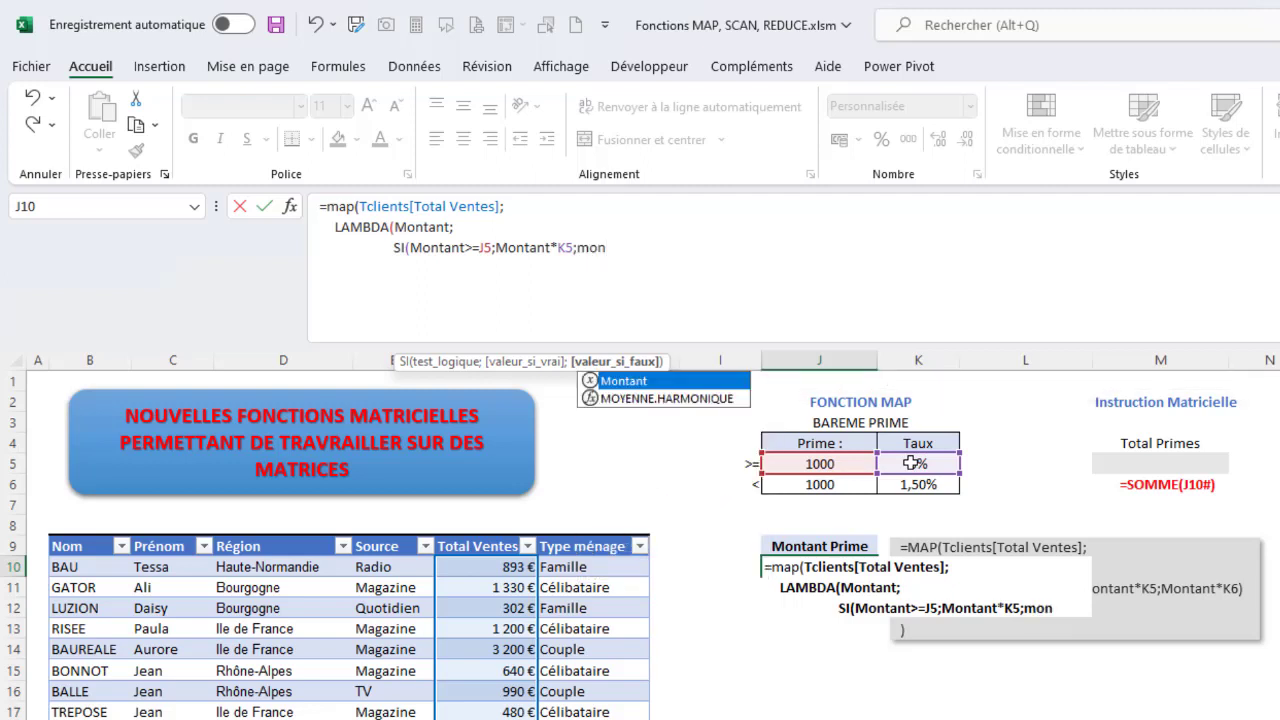
pyautogui.doubleClick(628, 381)
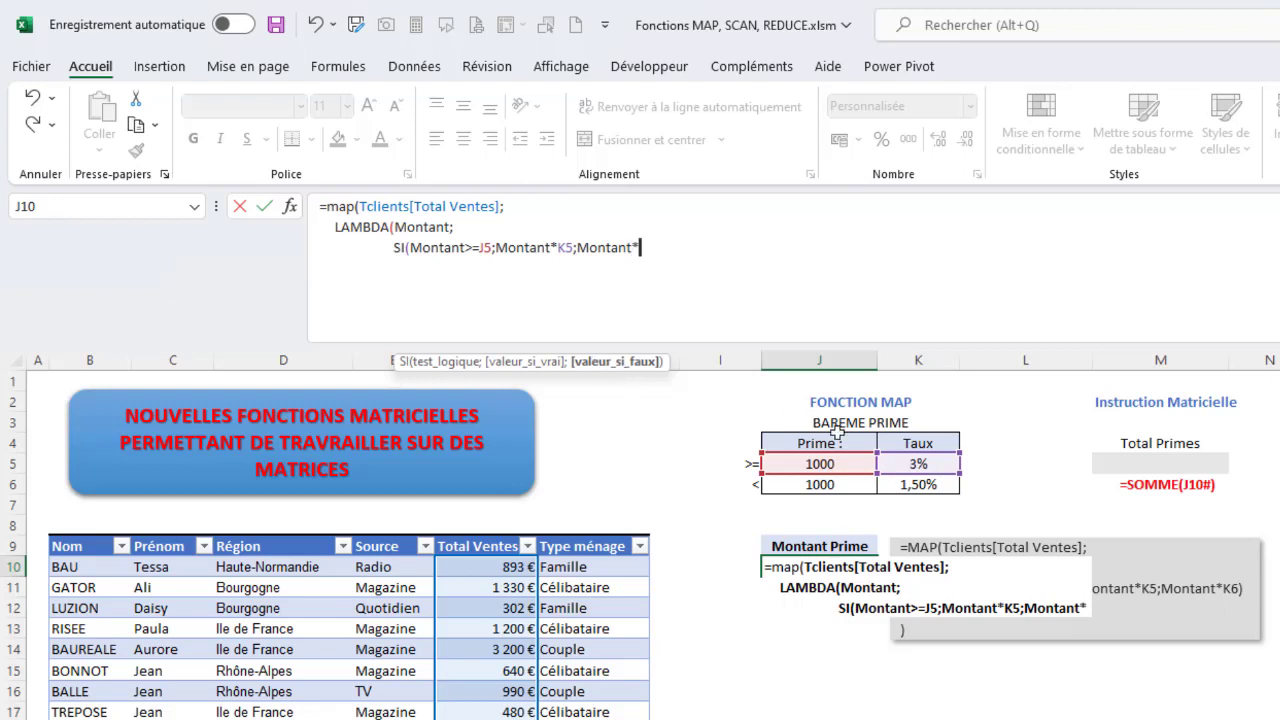
pyautogui.click(915, 485)
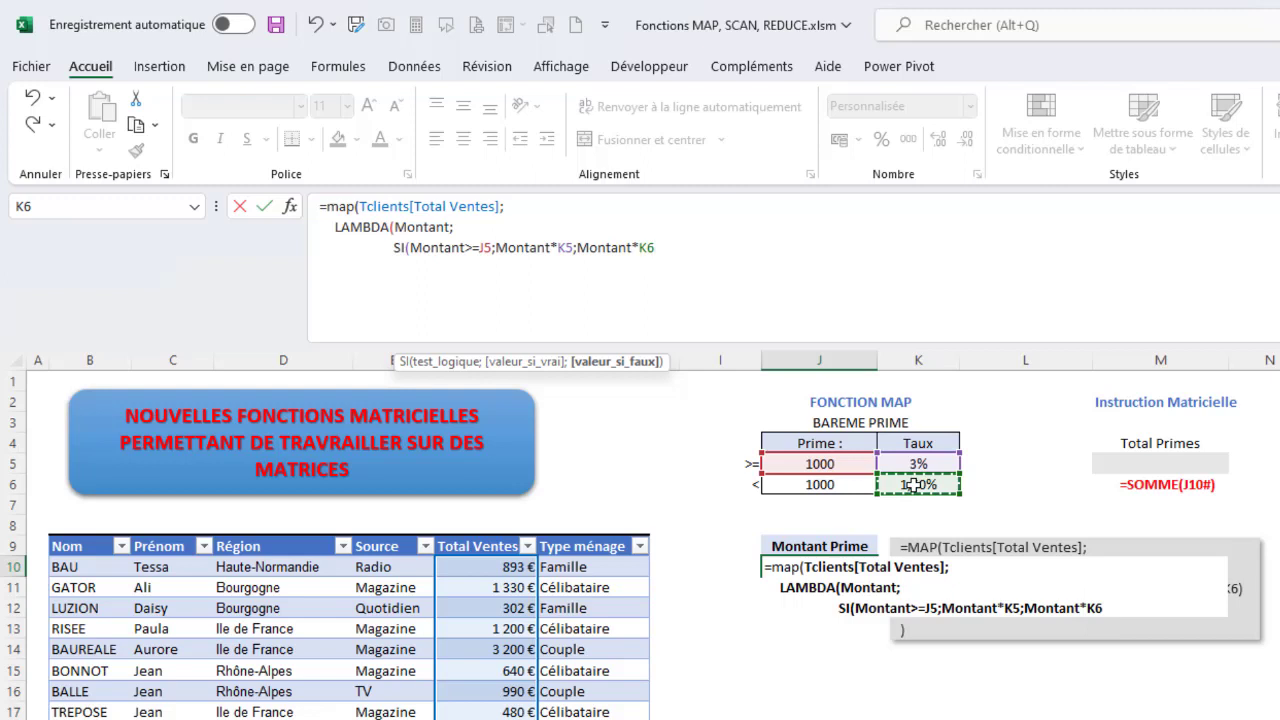
pyautogui.write(')')
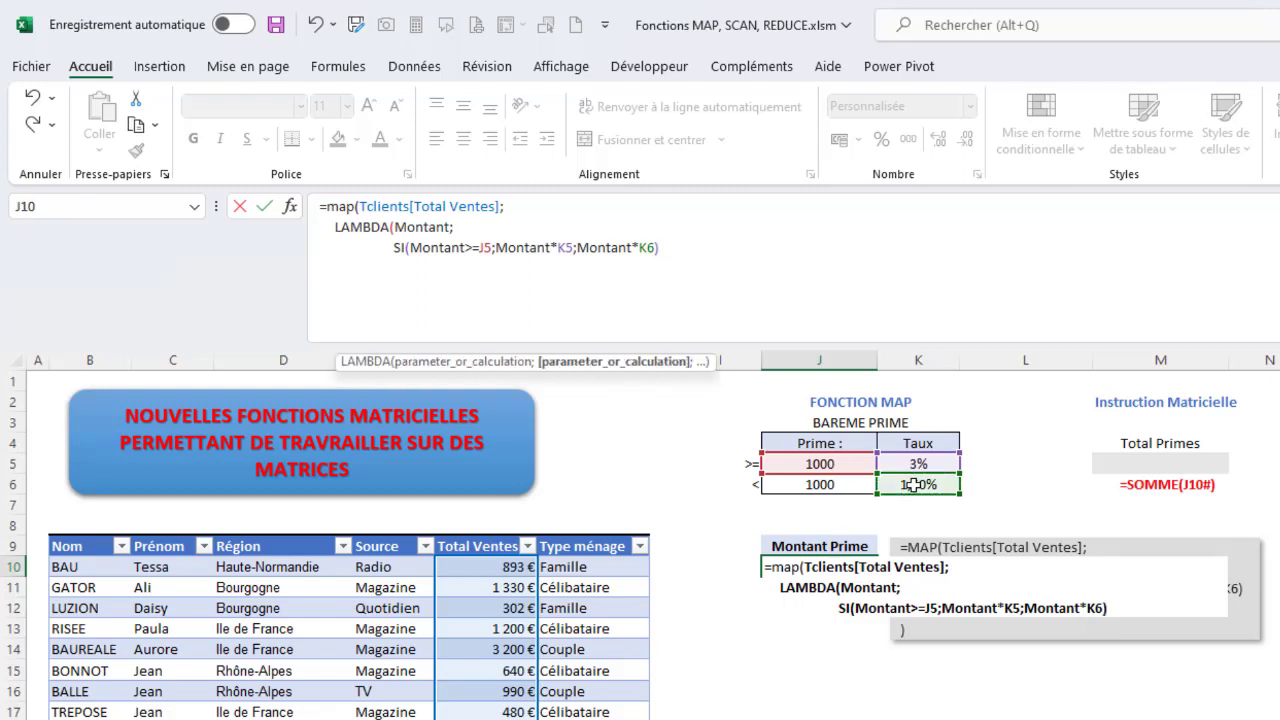
pyautogui.hotkey('alt', 'Tab')
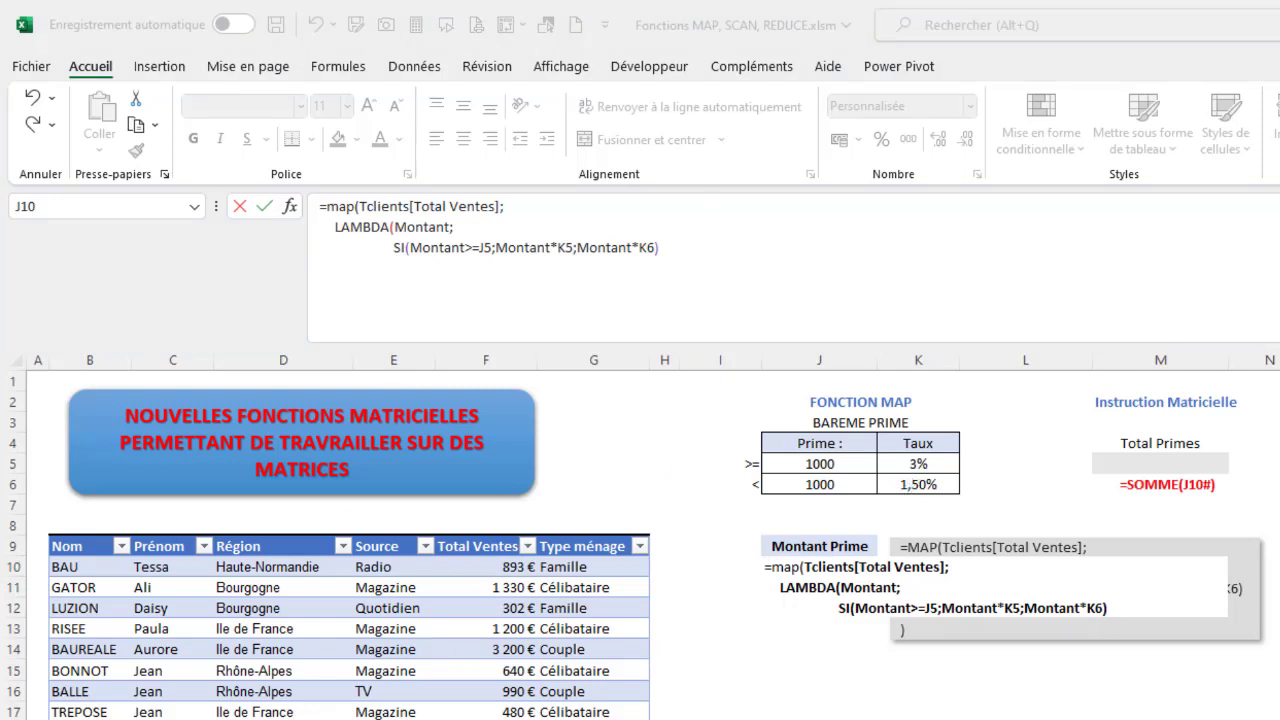
pyautogui.click(672, 249)
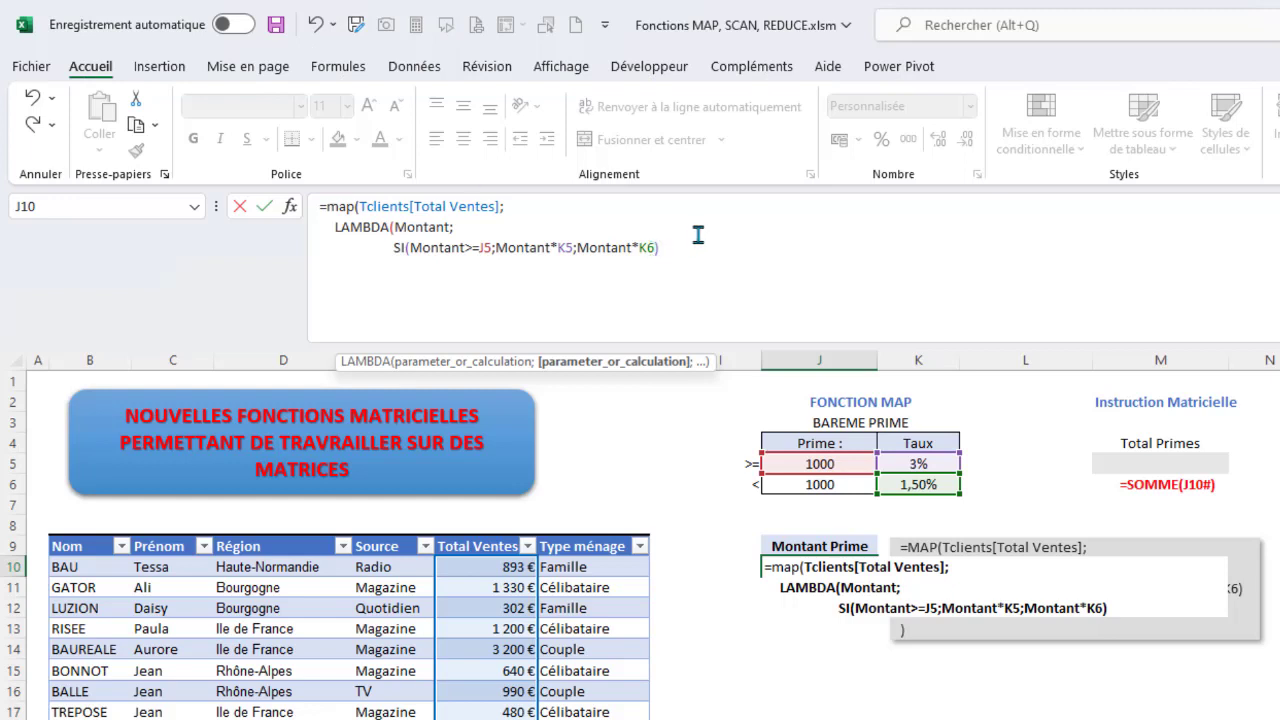
pyautogui.hotkey('alt', 'Return')
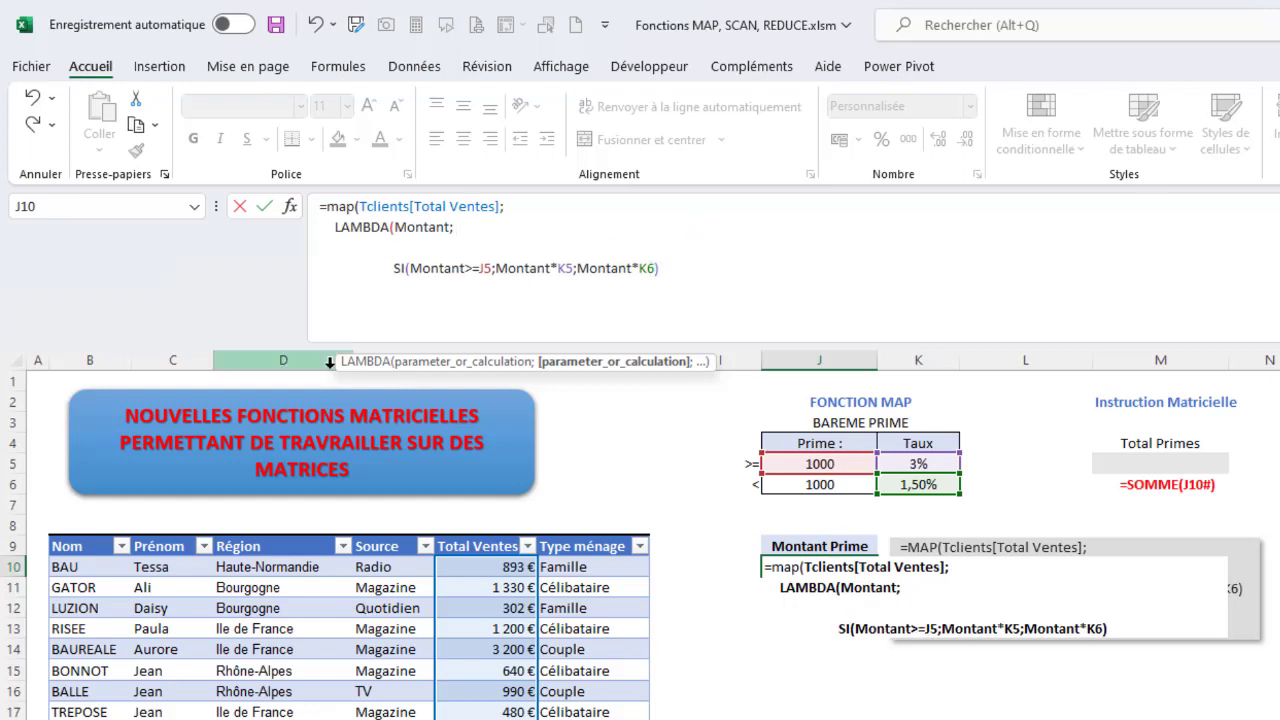
pyautogui.press('BackSpace')
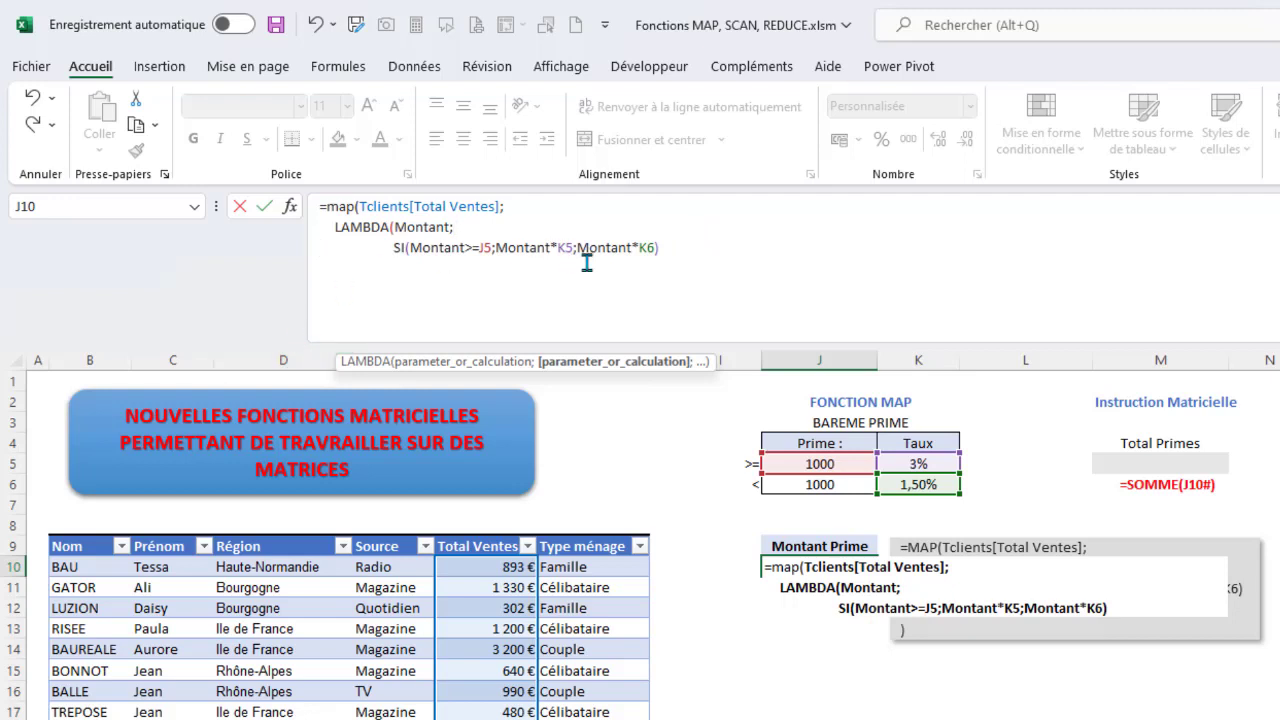
# Step: Close the LAMBDA and MAP functions with parentheses on two separate new lines after the SI line
pyautogui.click(686, 247)
pyautogui.hotkey('alt', 'Return')
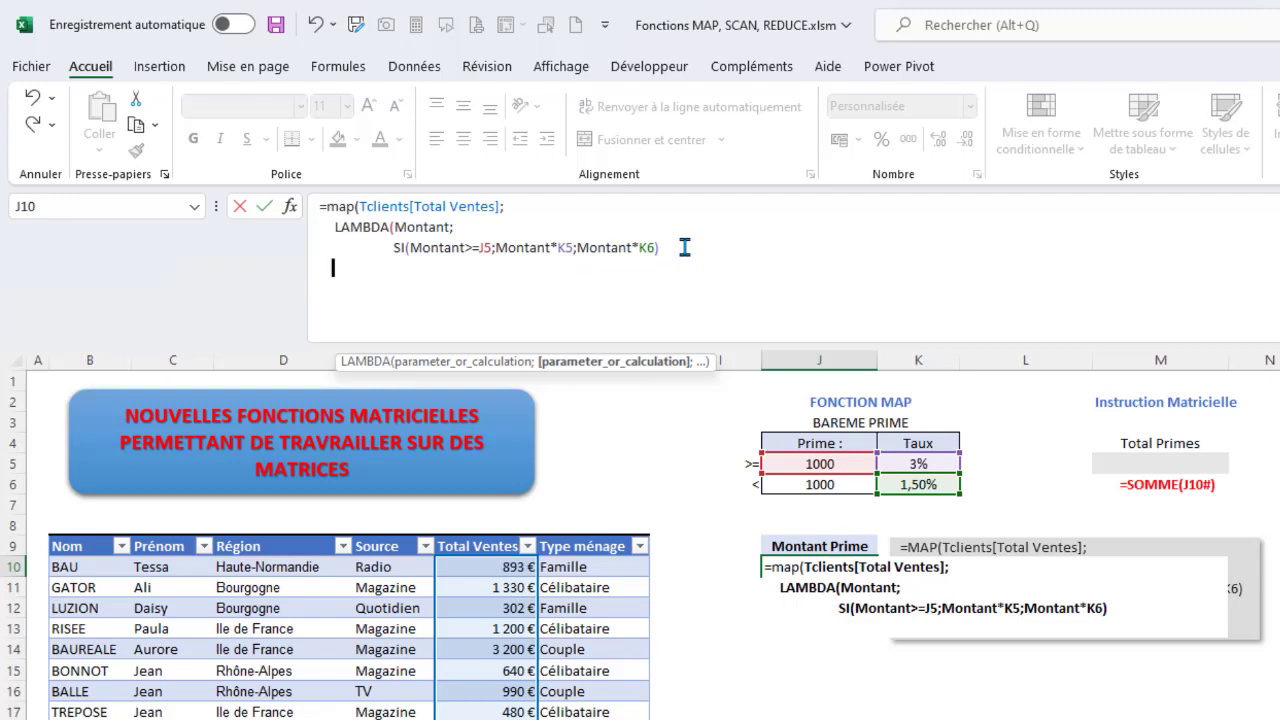
pyautogui.write(')')
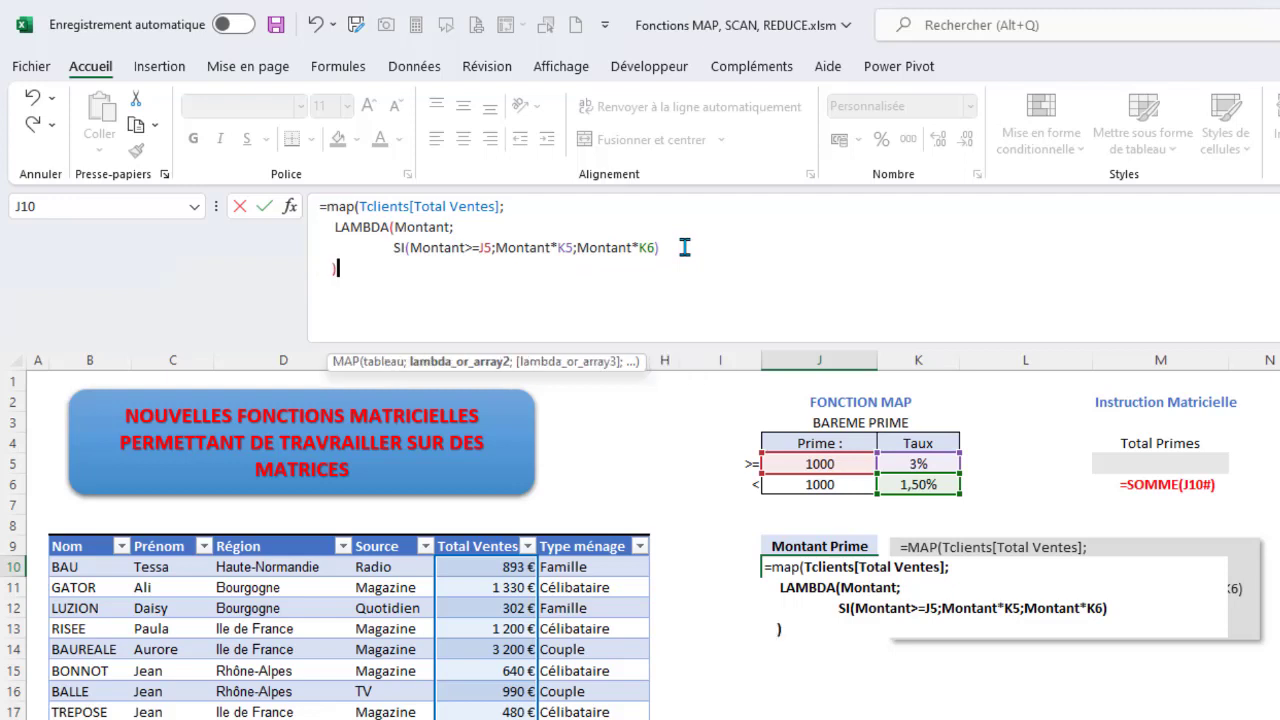
pyautogui.hotkey('alt', 'Return')
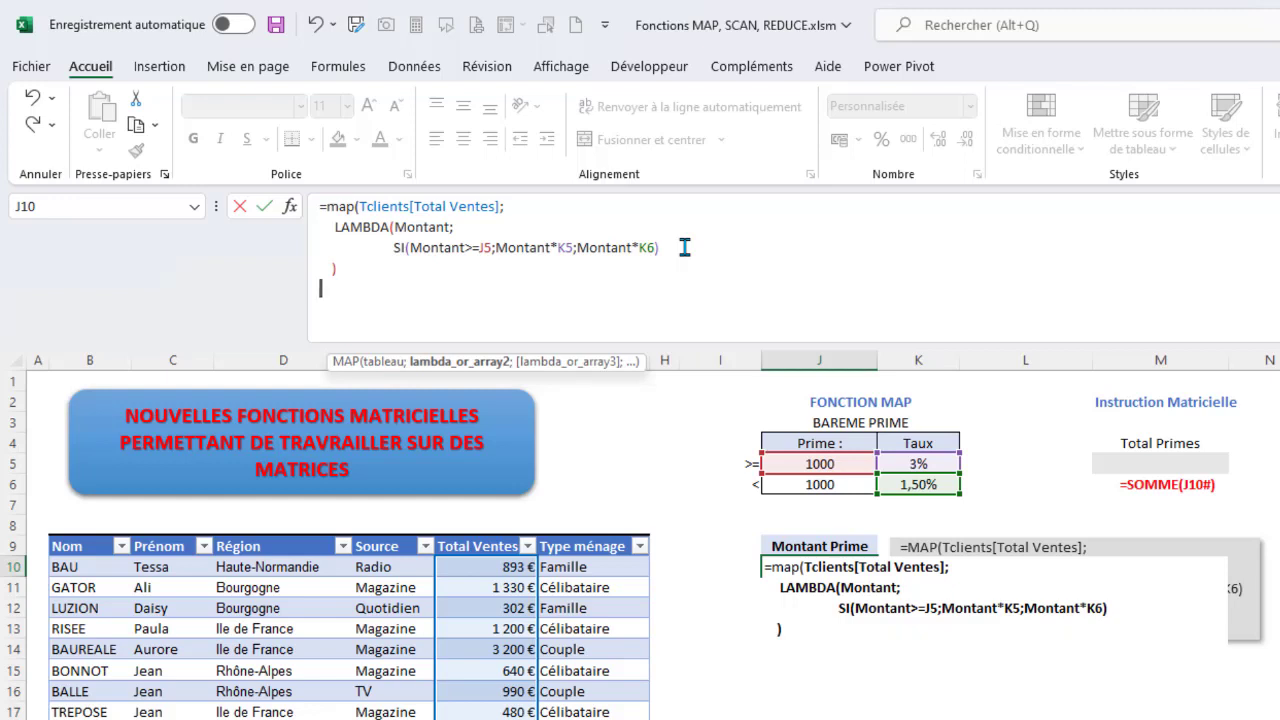
pyautogui.write(')')
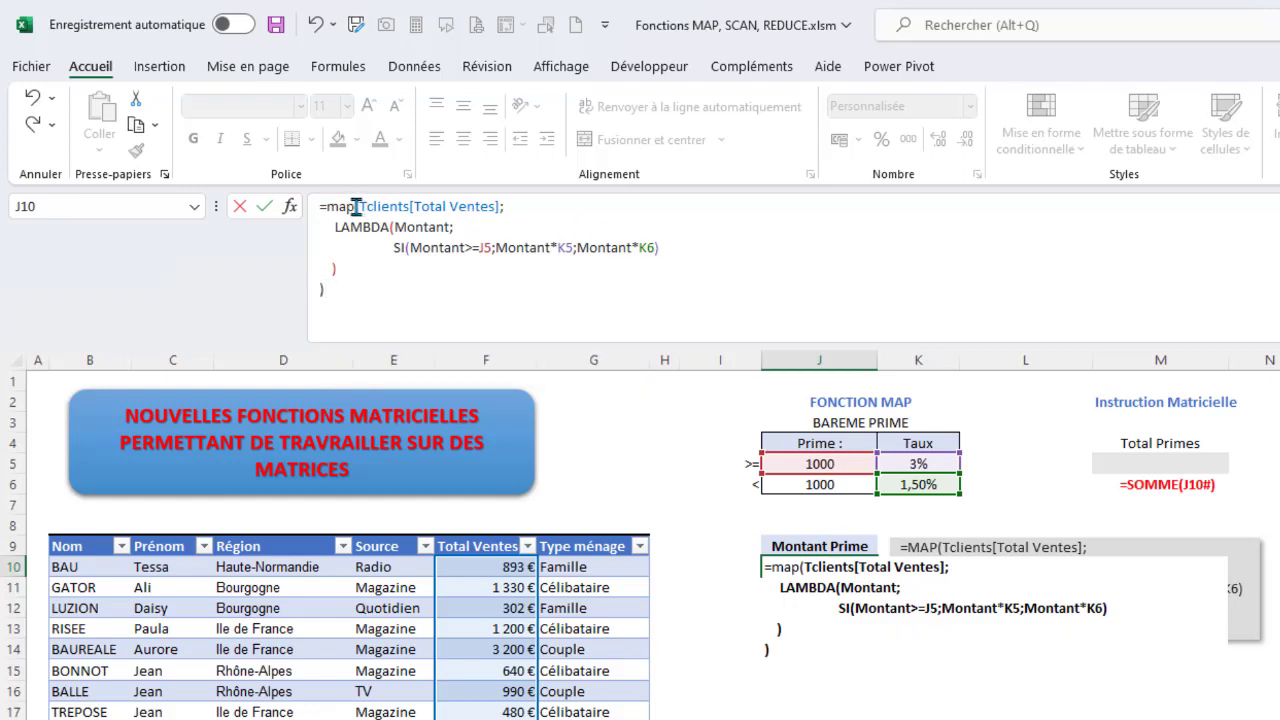
# Step: Rewrite the function name map in capitals as MAP and validate the formula in J10
pyautogui.moveTo(356, 207); pyautogui.dragTo(327, 207)
pyautogui.write('MAP')
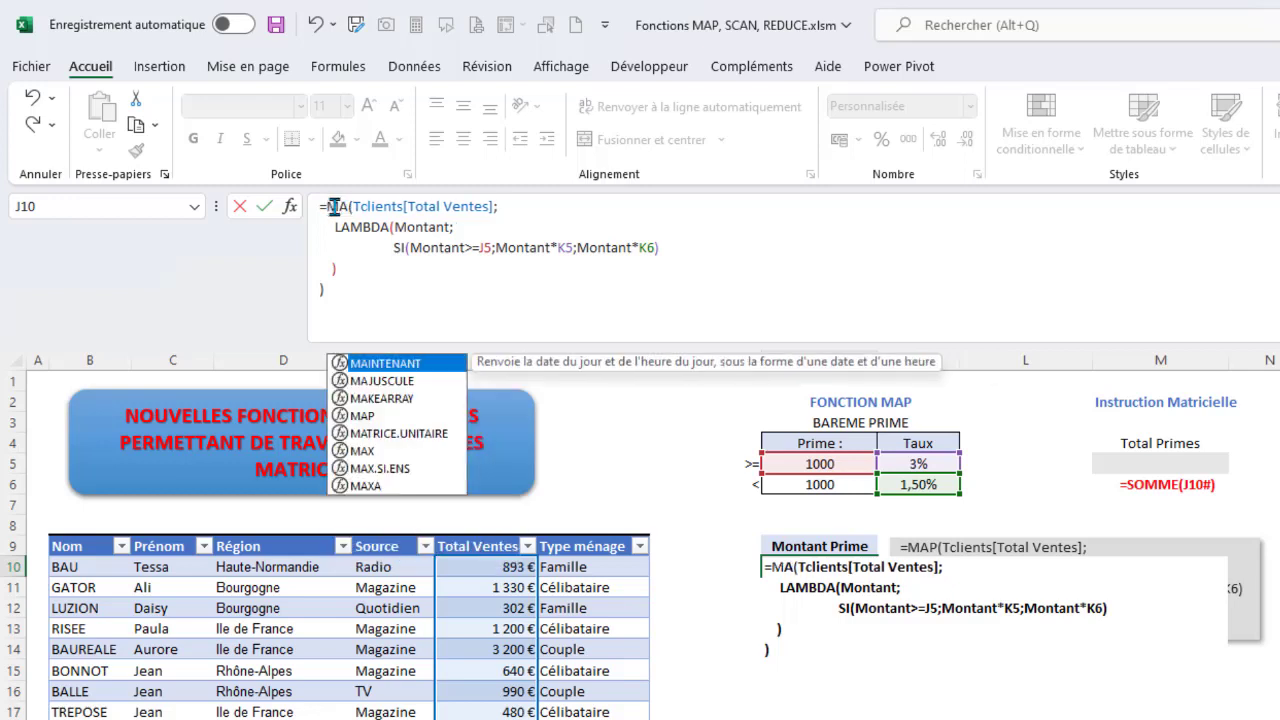
pyautogui.click(333, 291)
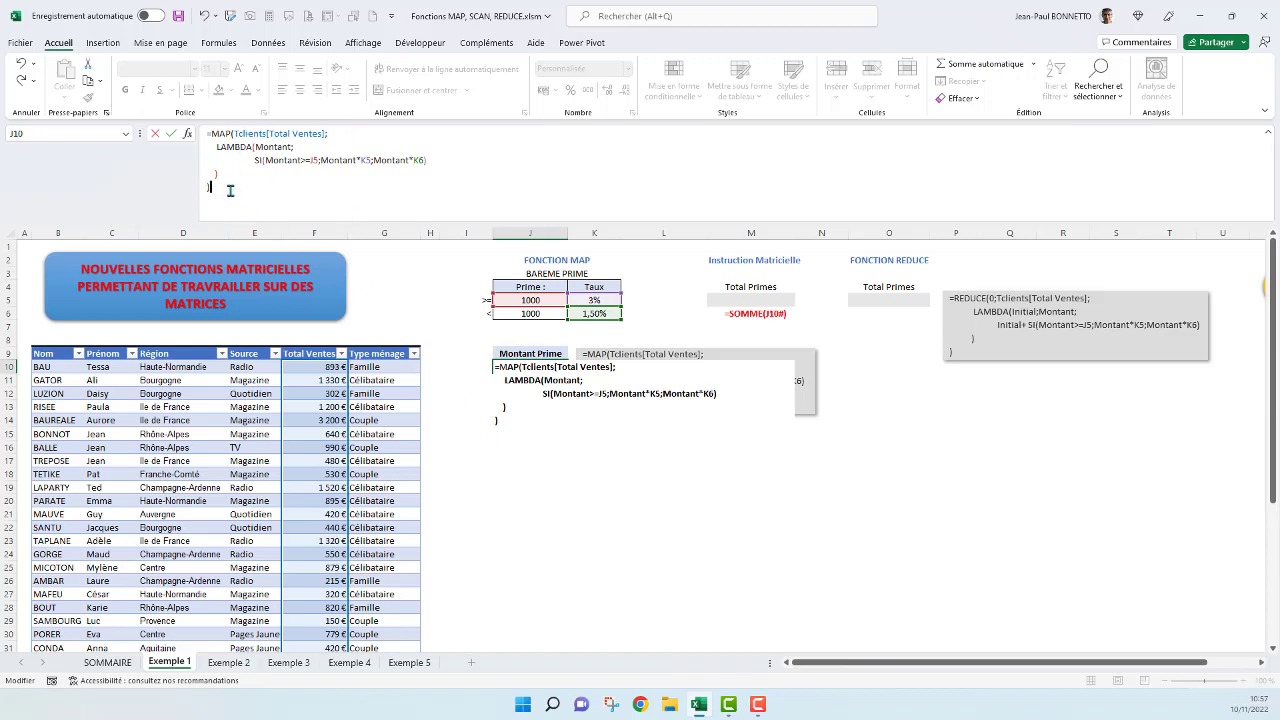
pyautogui.press('Return')
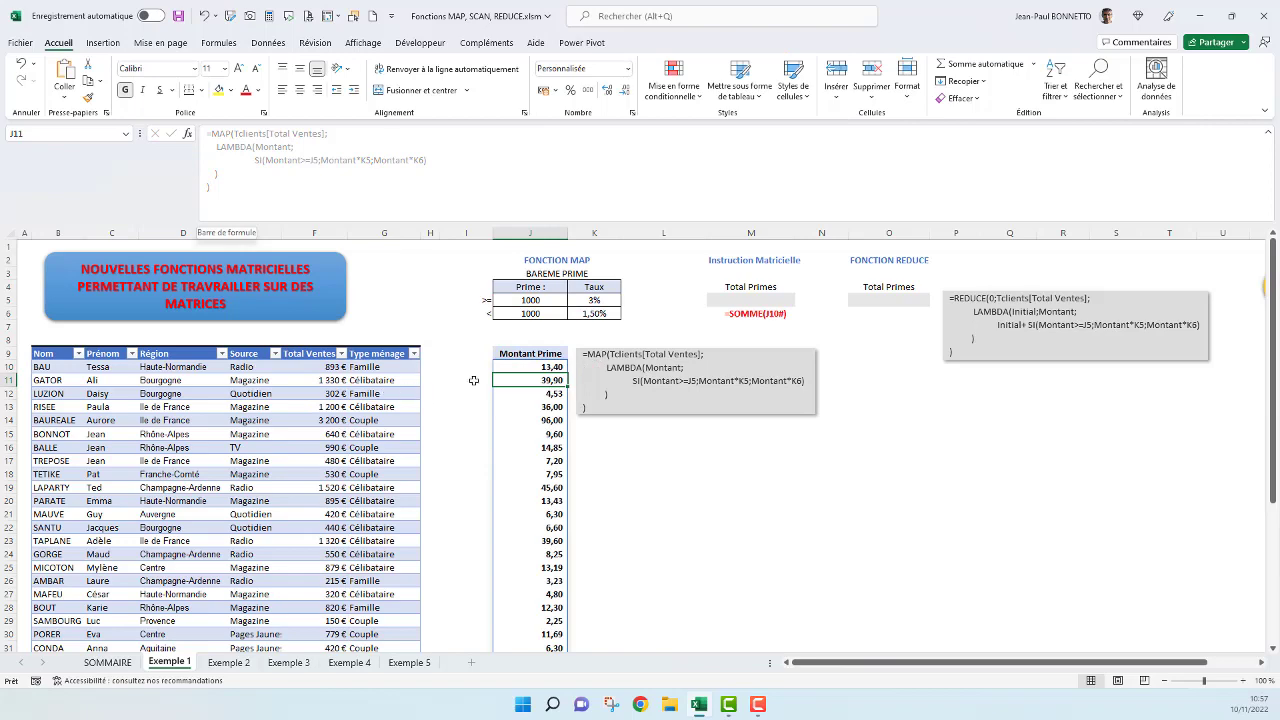
# Step: Review the Montant Prime results from J10 downward and compare the first one with its Total Ventes amount
pyautogui.click(535, 366)
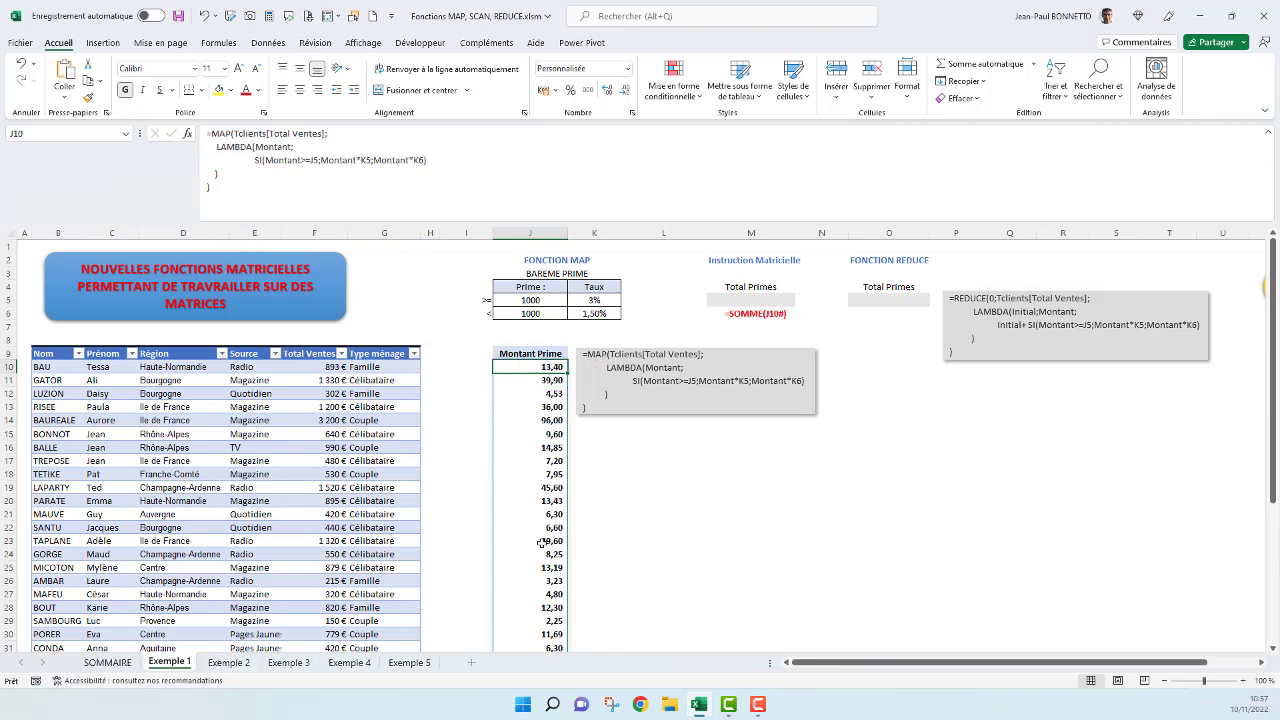
pyautogui.scroll(-12, 544, 523)
pyautogui.scroll(12, 544, 522)
pyautogui.click(323, 368)
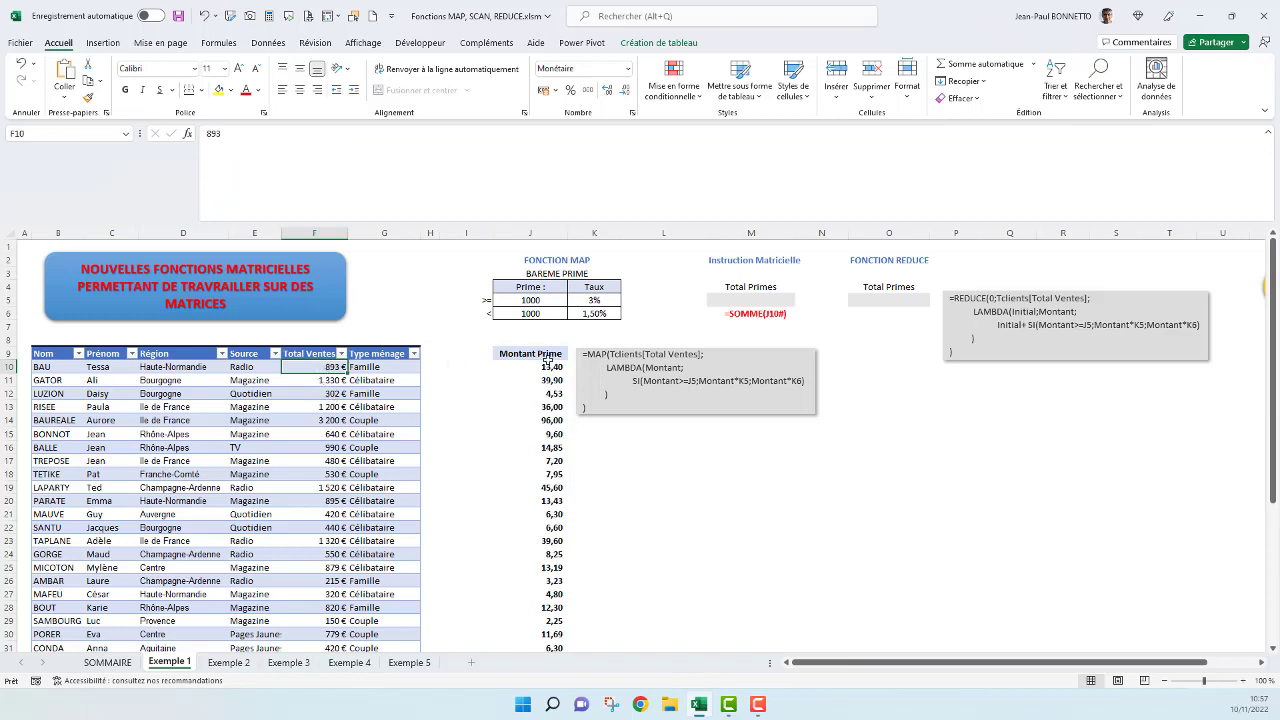
# Step: Set the Total Ventes amount in cell F11 to 1000
pyautogui.click(326, 380)
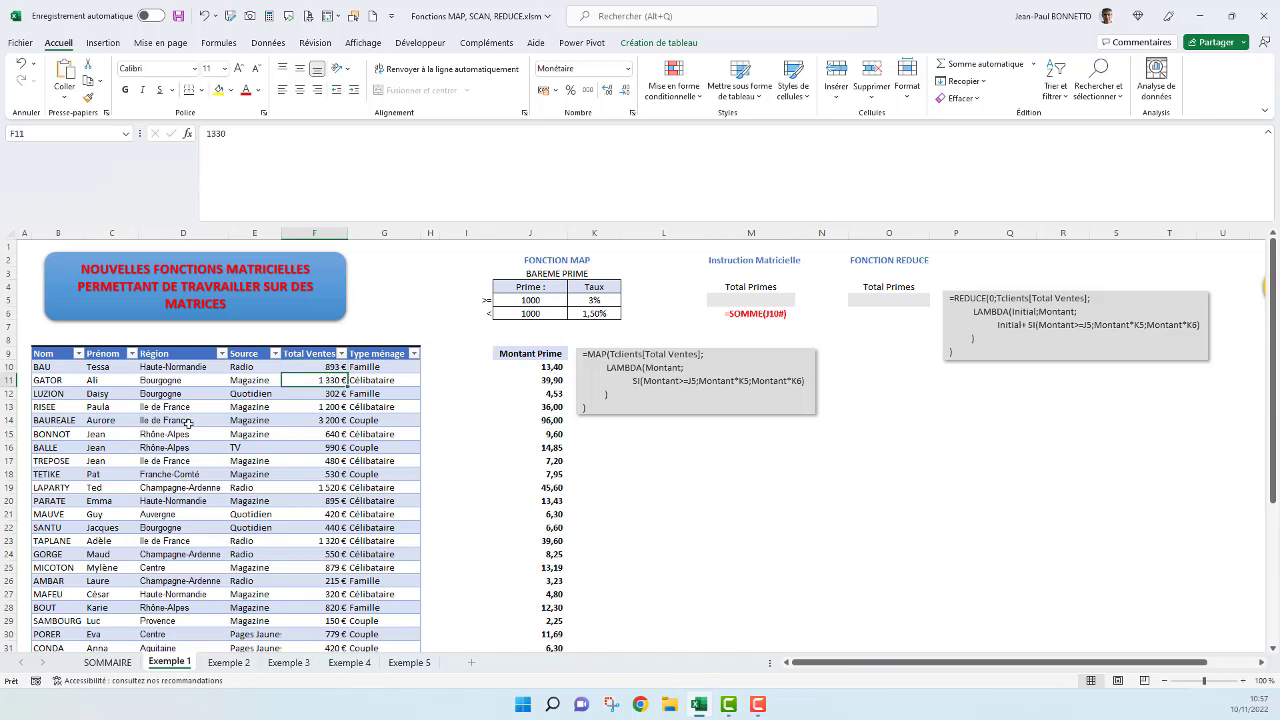
pyautogui.write('1 0')
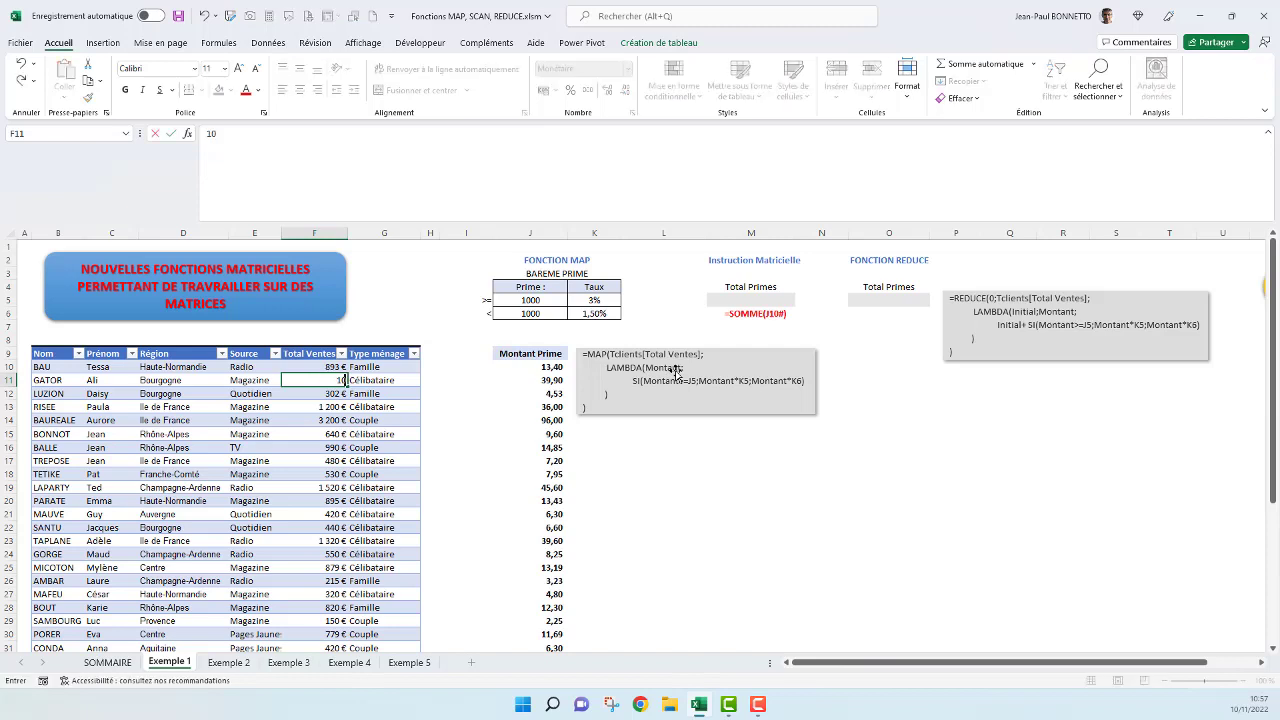
pyautogui.write('00')
pyautogui.press('Return')
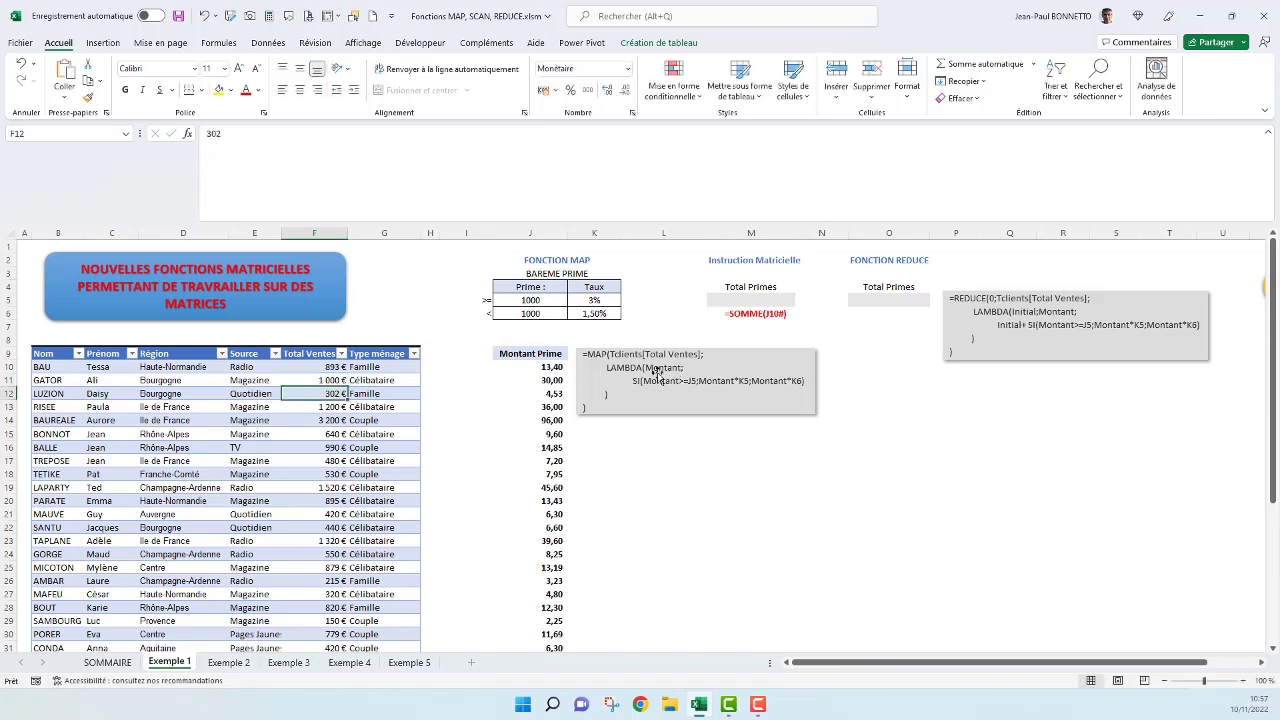
# Step: Check the bonus in J11 against the sales amount in F11 and look through the Montant Prime column to its end
pyautogui.click(330, 381)
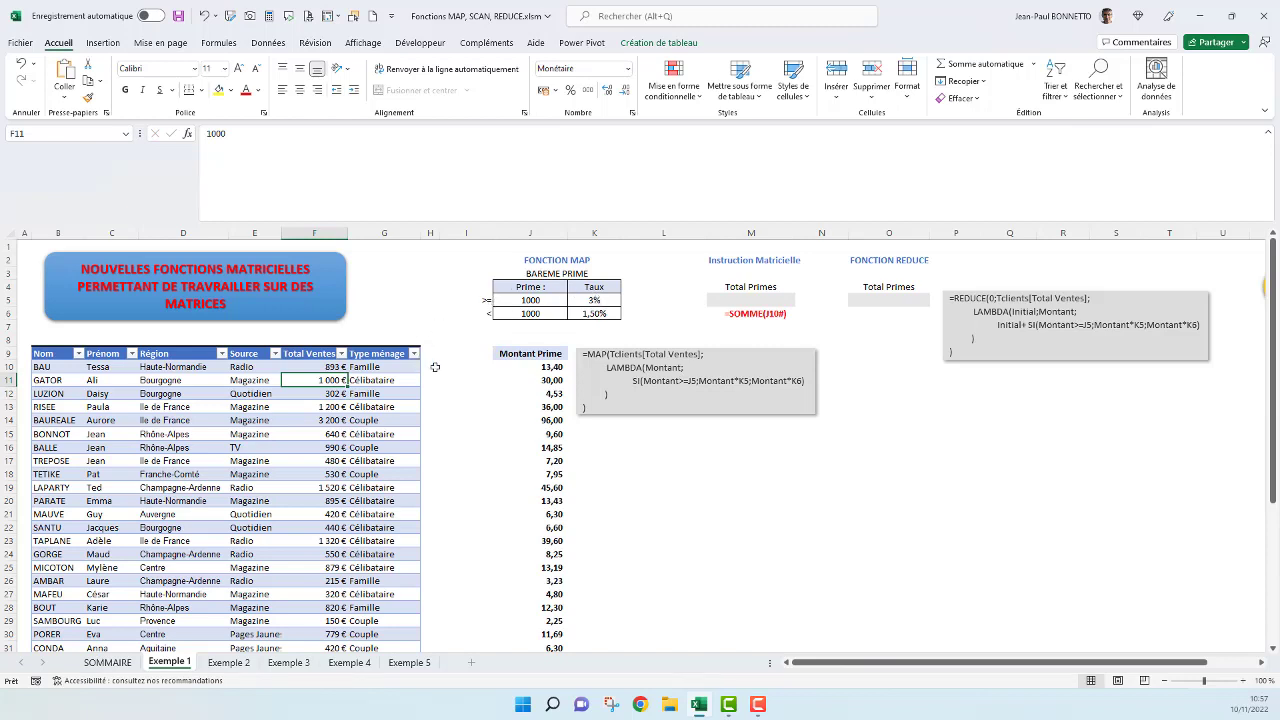
pyautogui.click(555, 378)
pyautogui.click(331, 382)
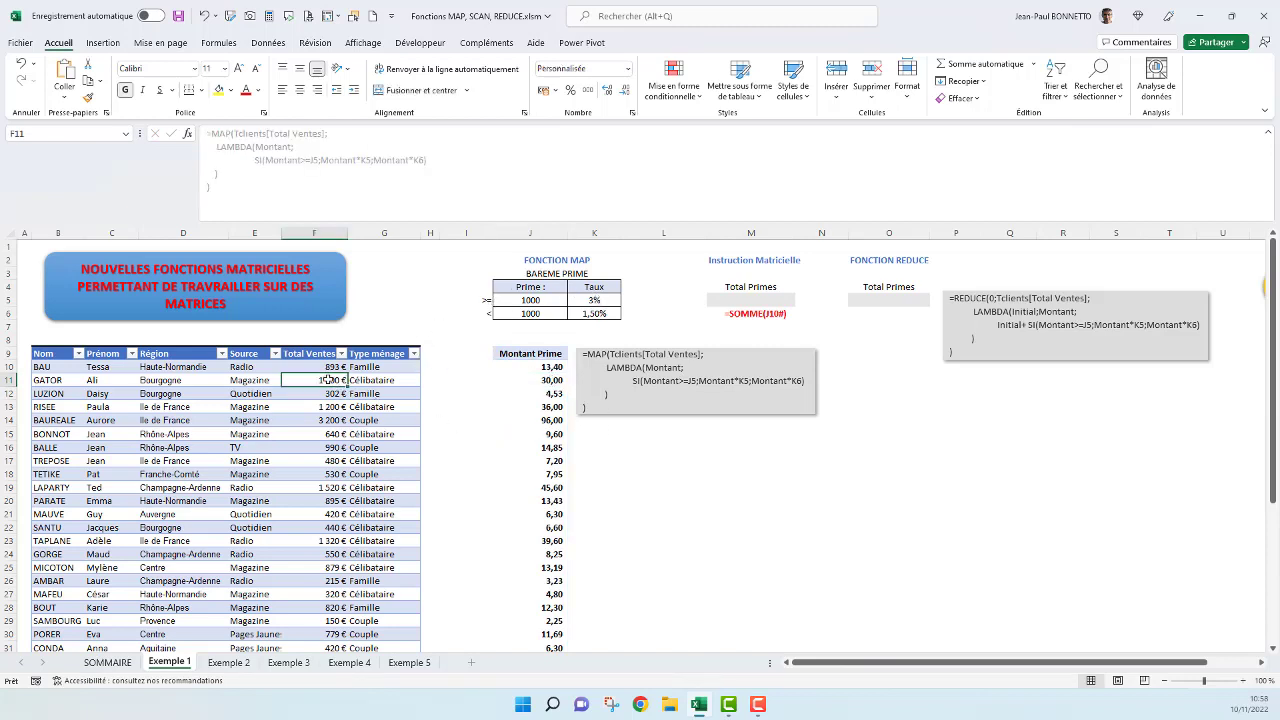
pyautogui.click(550, 367)
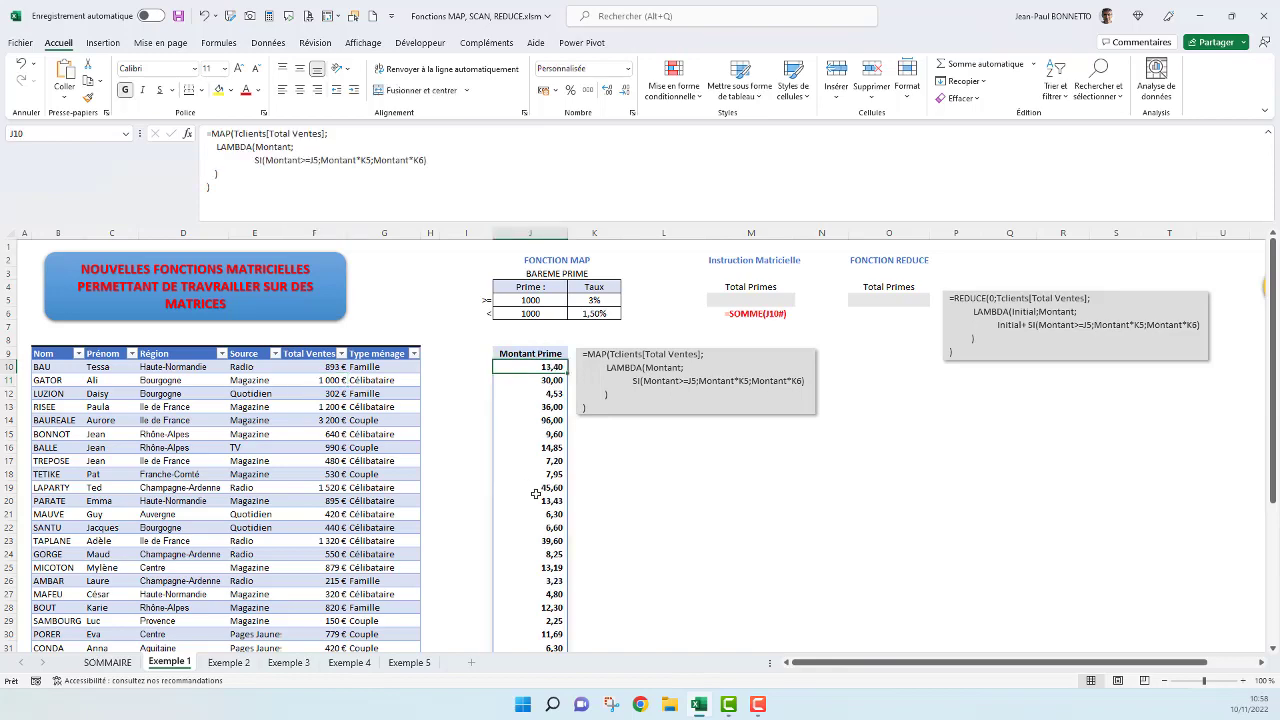
pyautogui.scroll(-5, 540, 475)
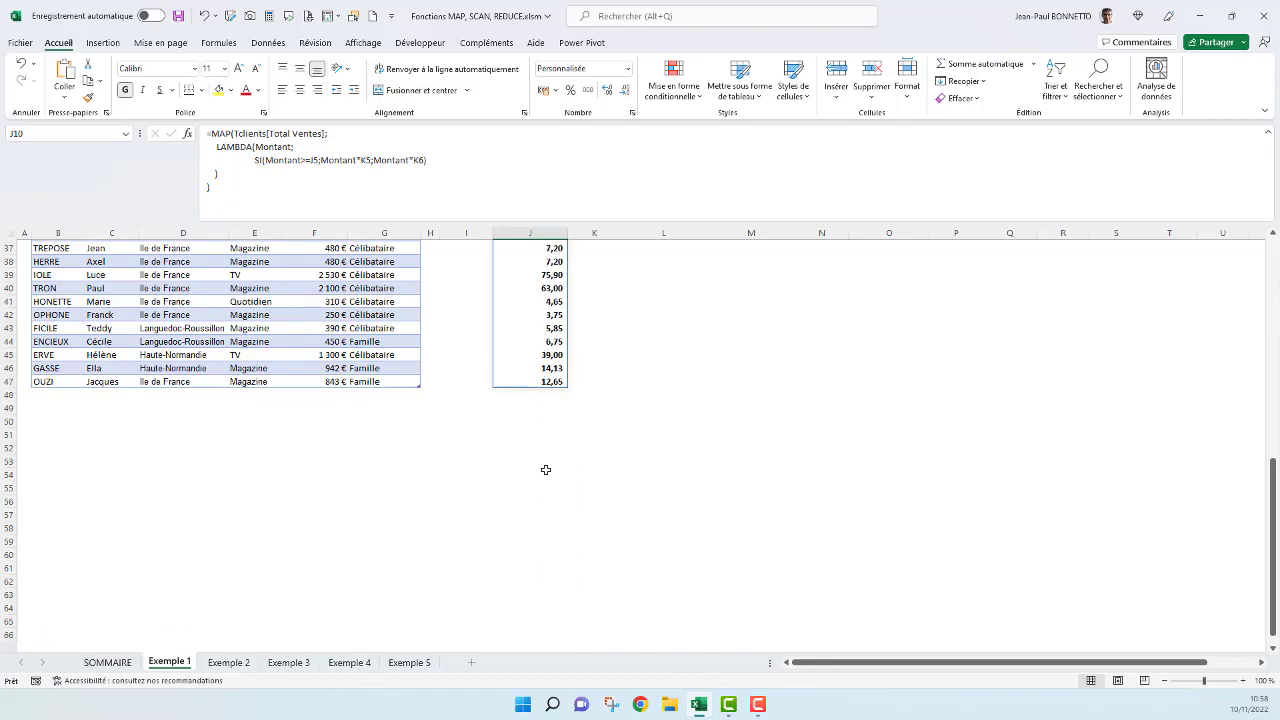
pyautogui.scroll(5, 541, 466)
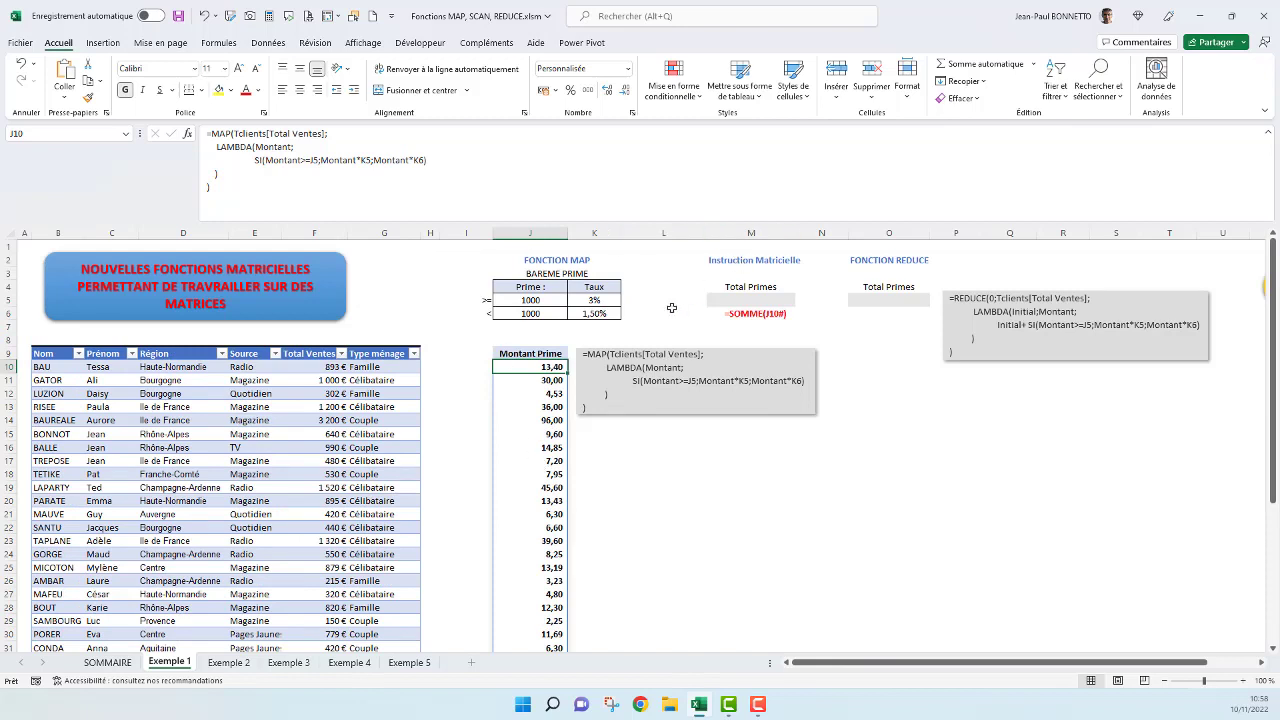
# Step: Compare how the formula in J10 behaves for editing with the spilled Montant Prime cells J13 and J11
pyautogui.click(744, 300)
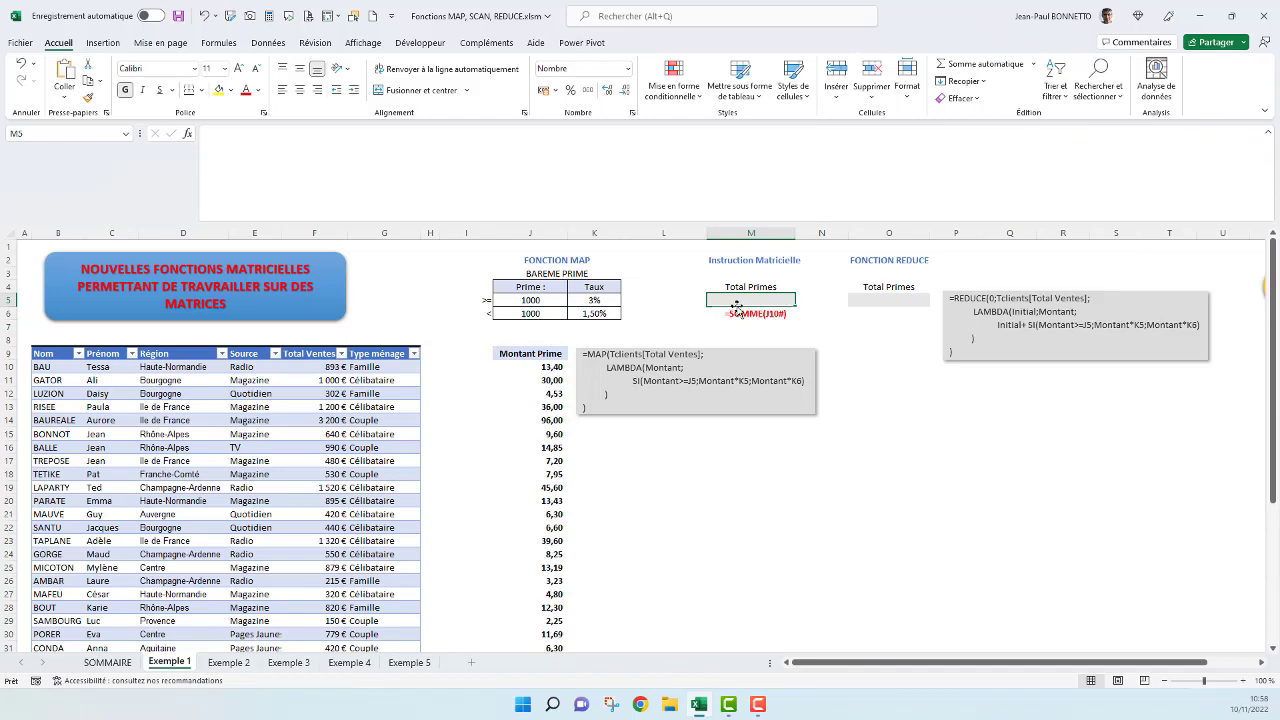
pyautogui.click(1270, 132)
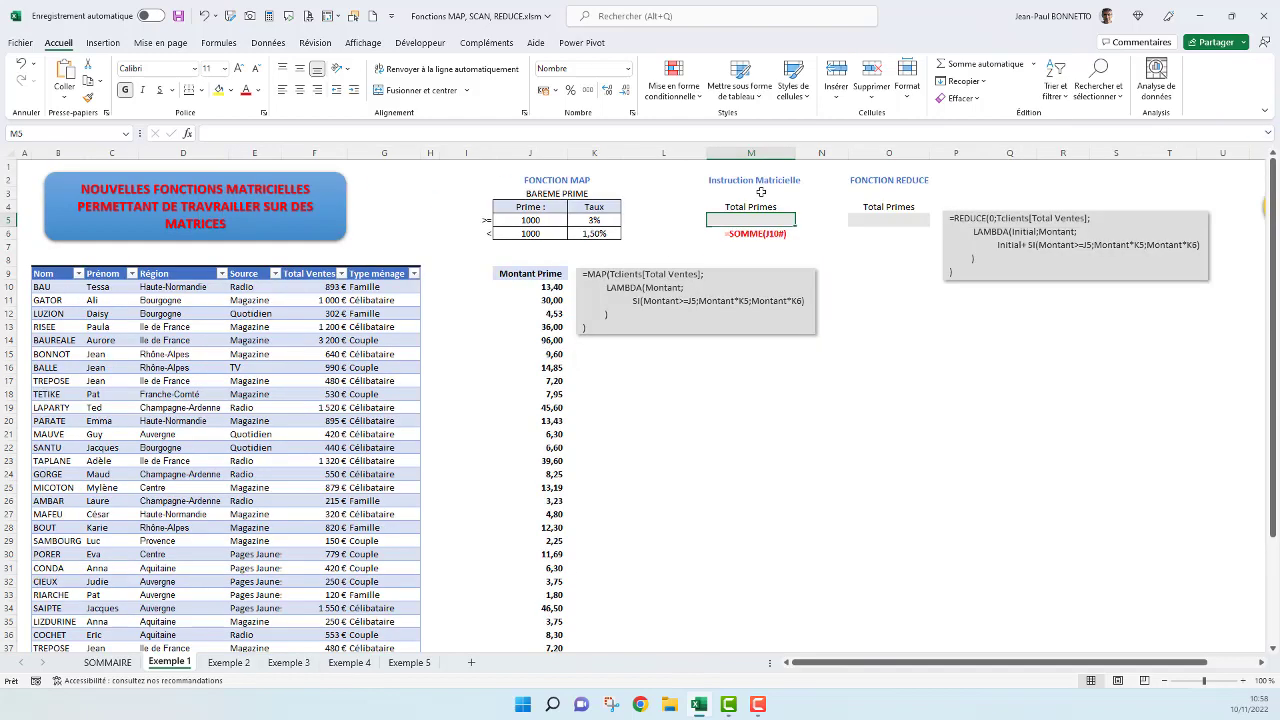
pyautogui.click(545, 288)
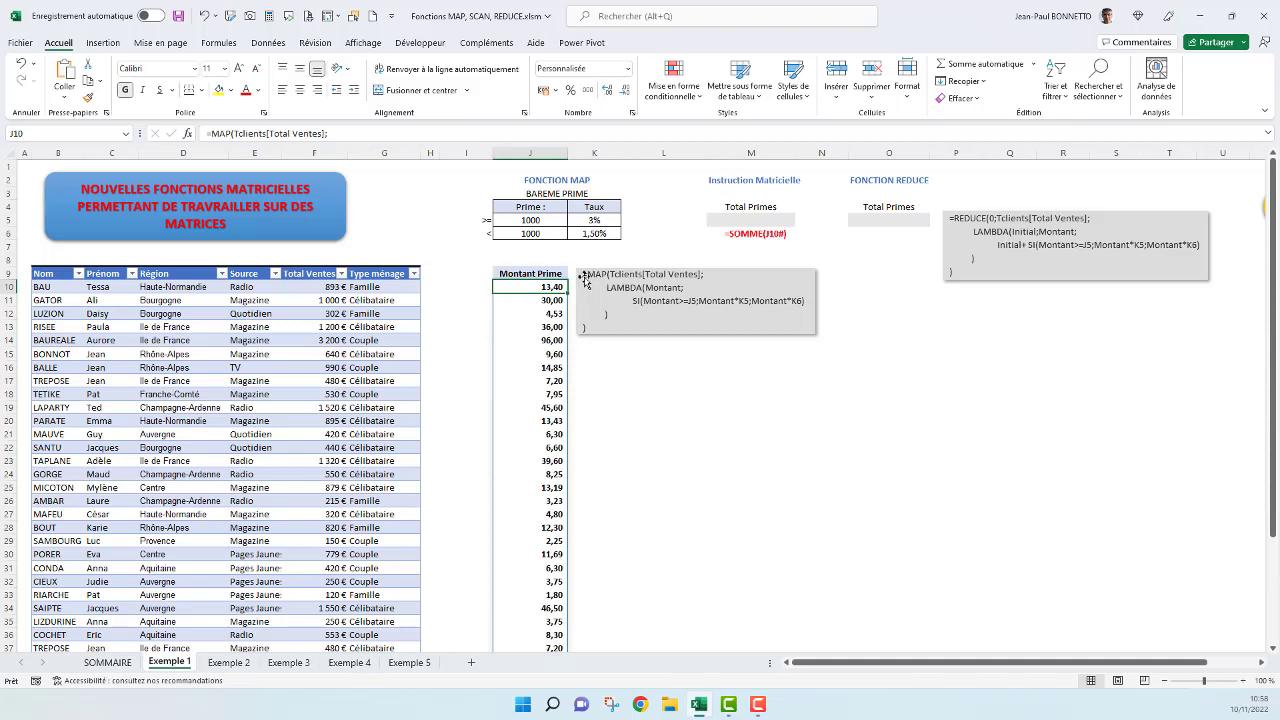
pyautogui.click(532, 324)
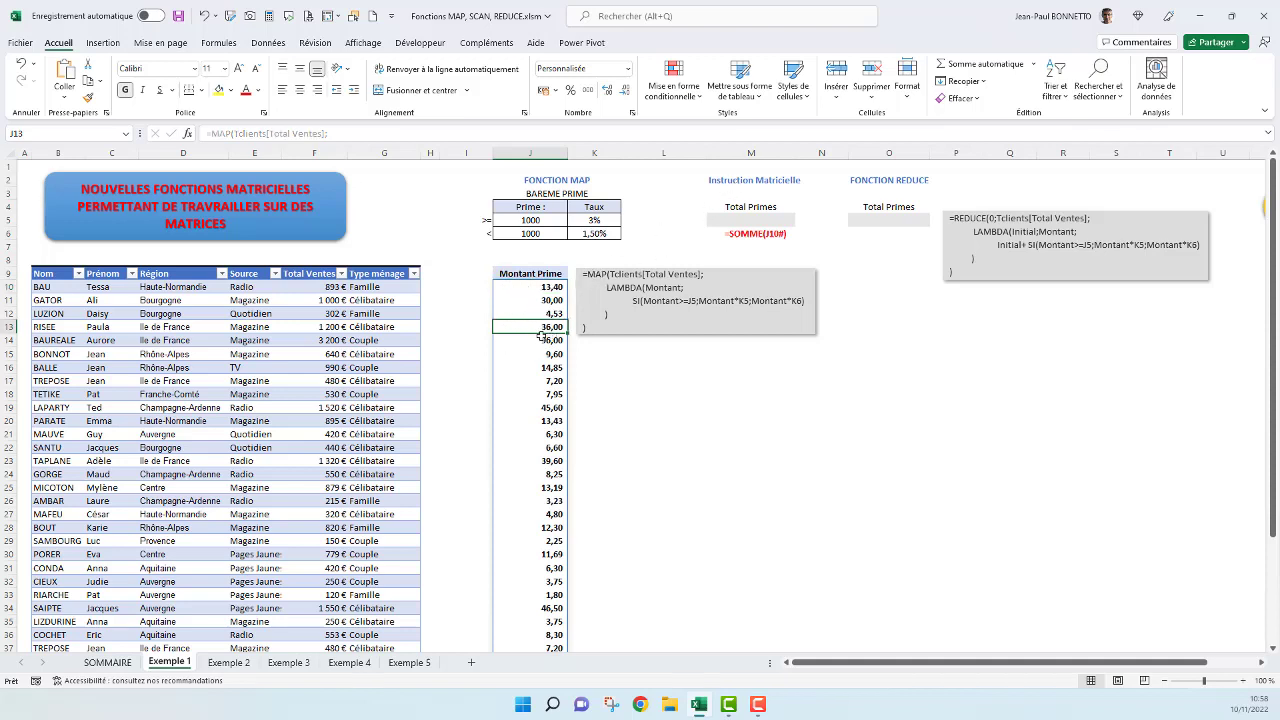
pyautogui.click(321, 133)
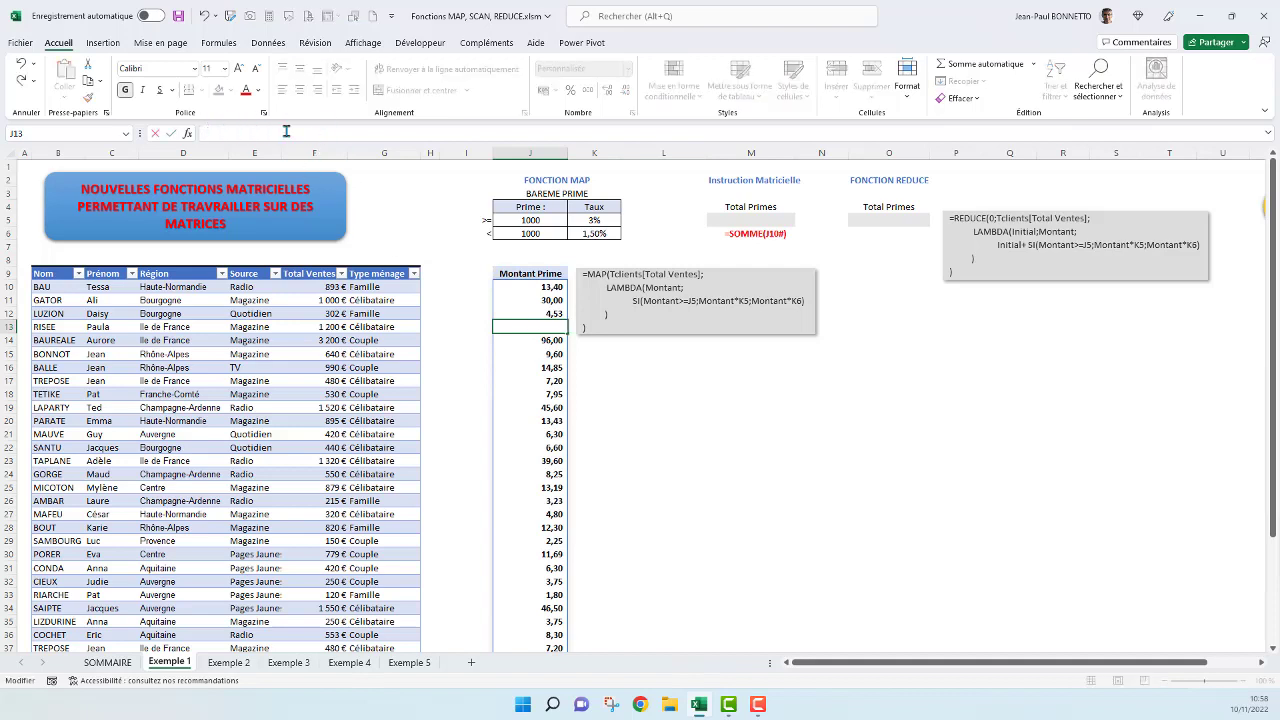
pyautogui.click(549, 285)
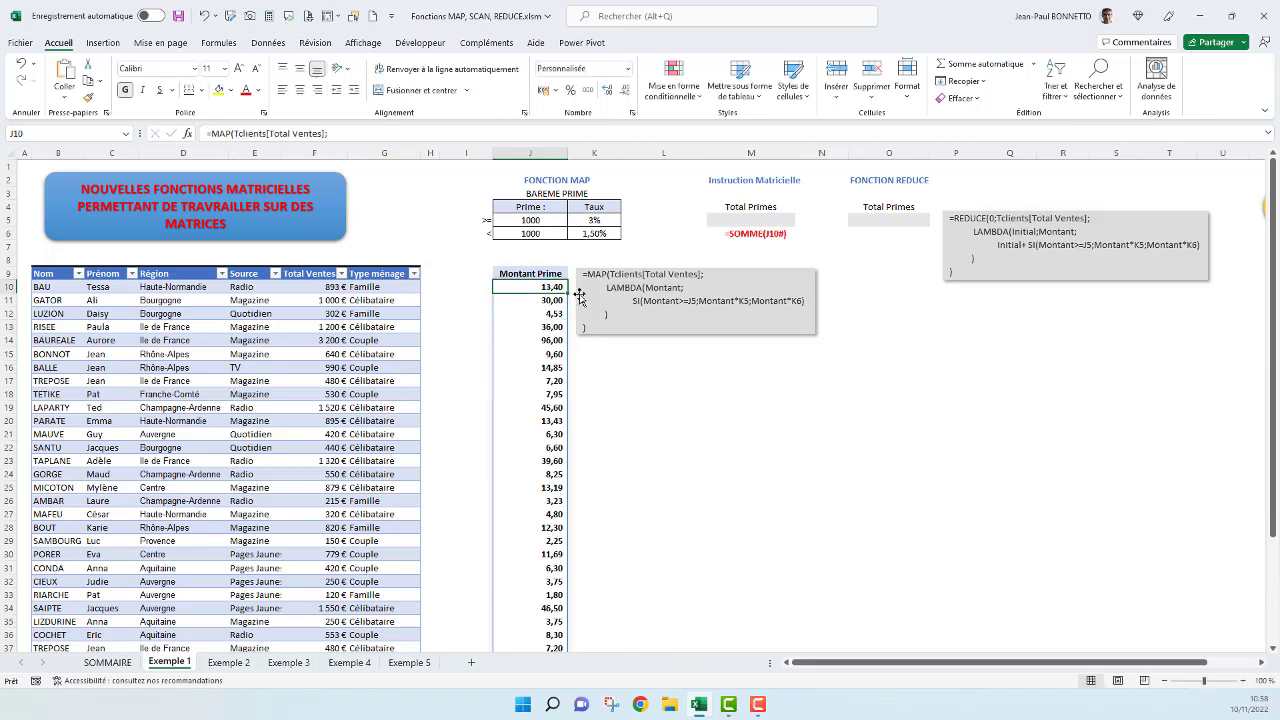
pyautogui.click(1268, 133)
pyautogui.click(547, 386)
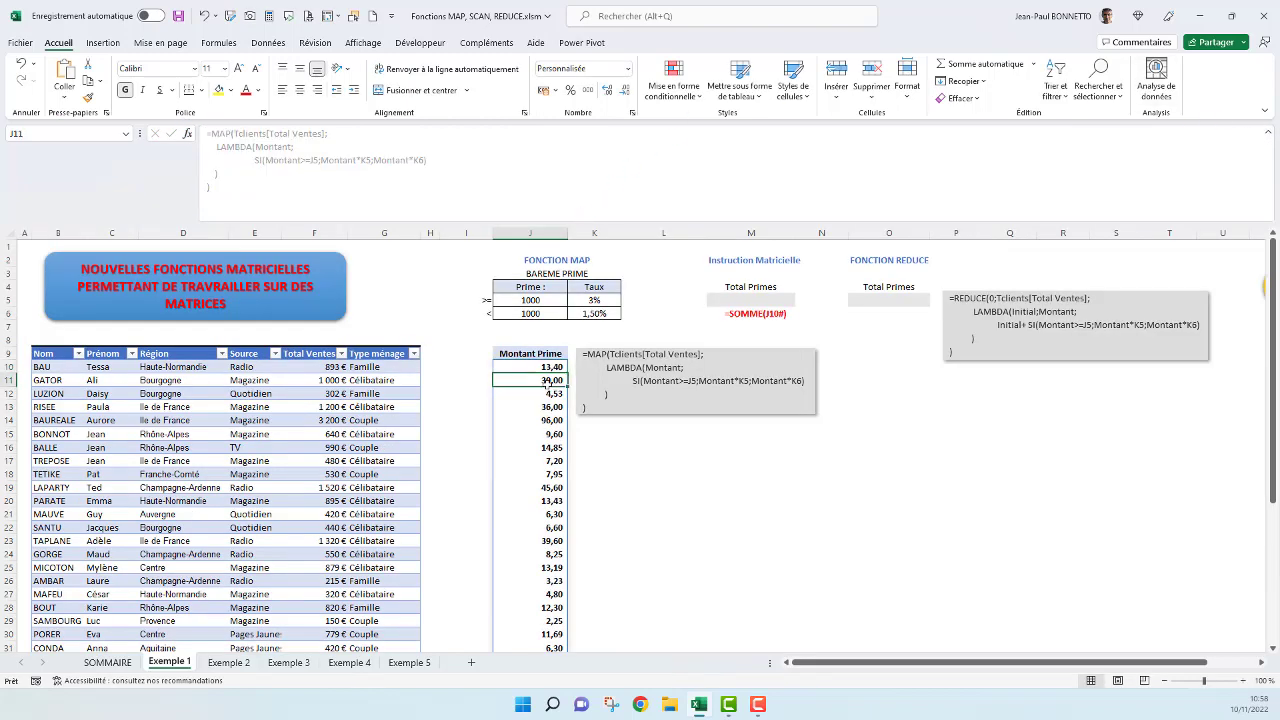
pyautogui.click(244, 143)
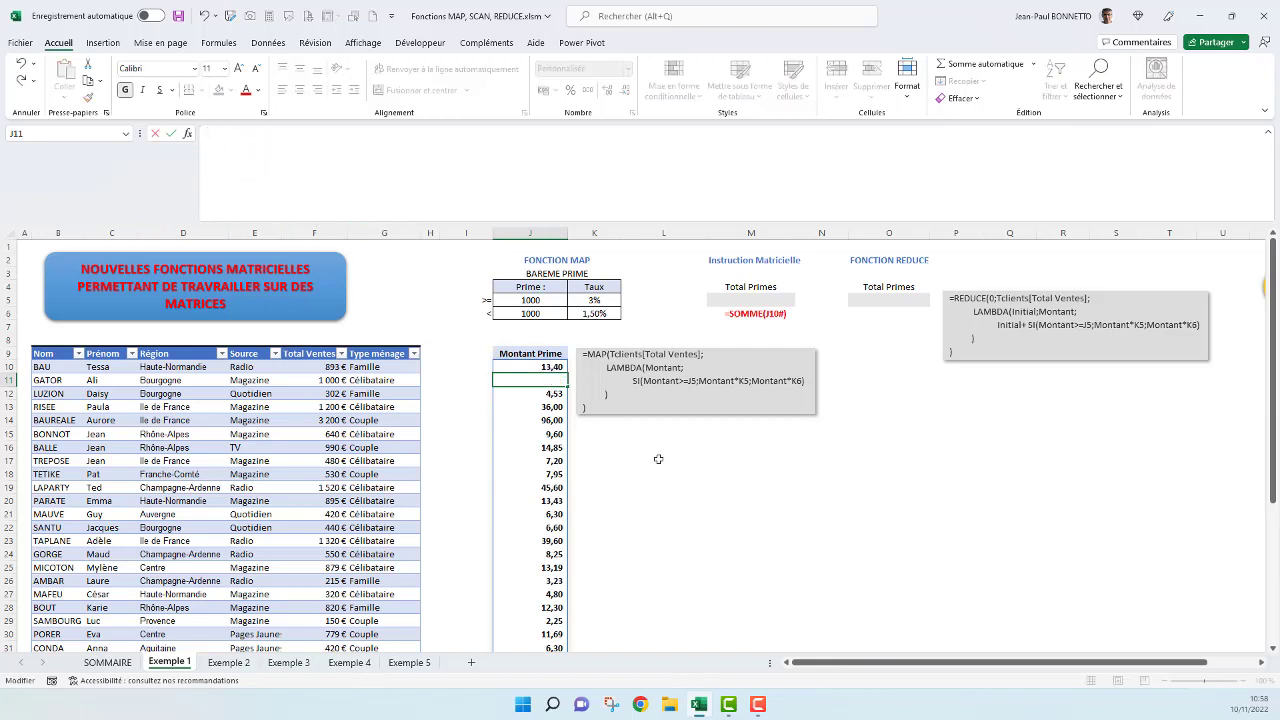
pyautogui.click(558, 420)
pyautogui.click(547, 367)
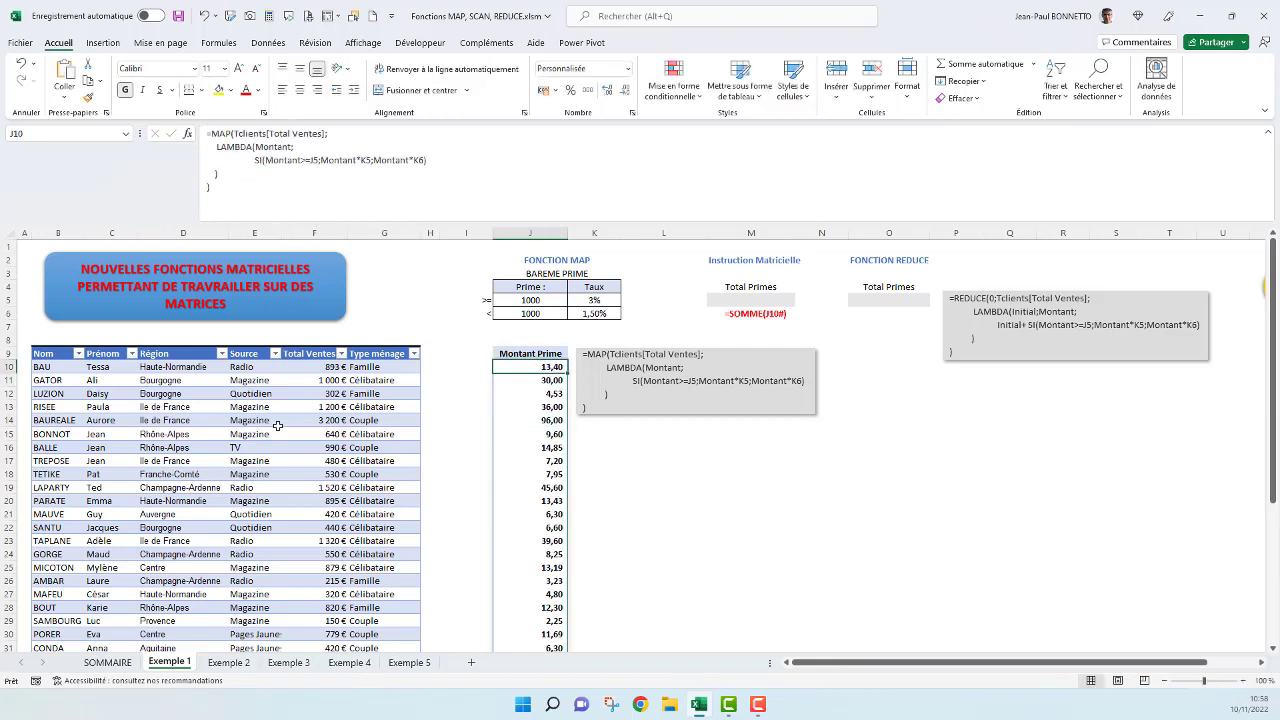
# Step: Total the spilled bonuses in M5 with =SOMME(J10#) and apply the euro accounting format to the result
pyautogui.click(760, 300)
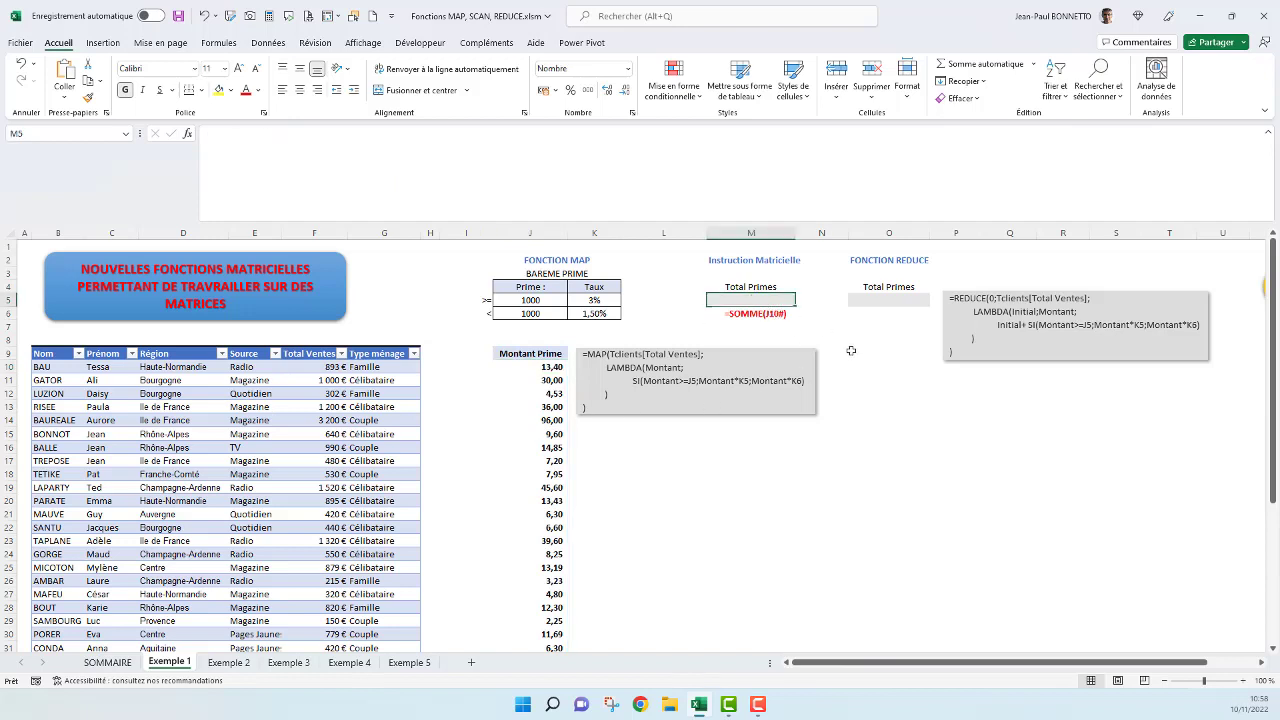
pyautogui.write('=Somm')
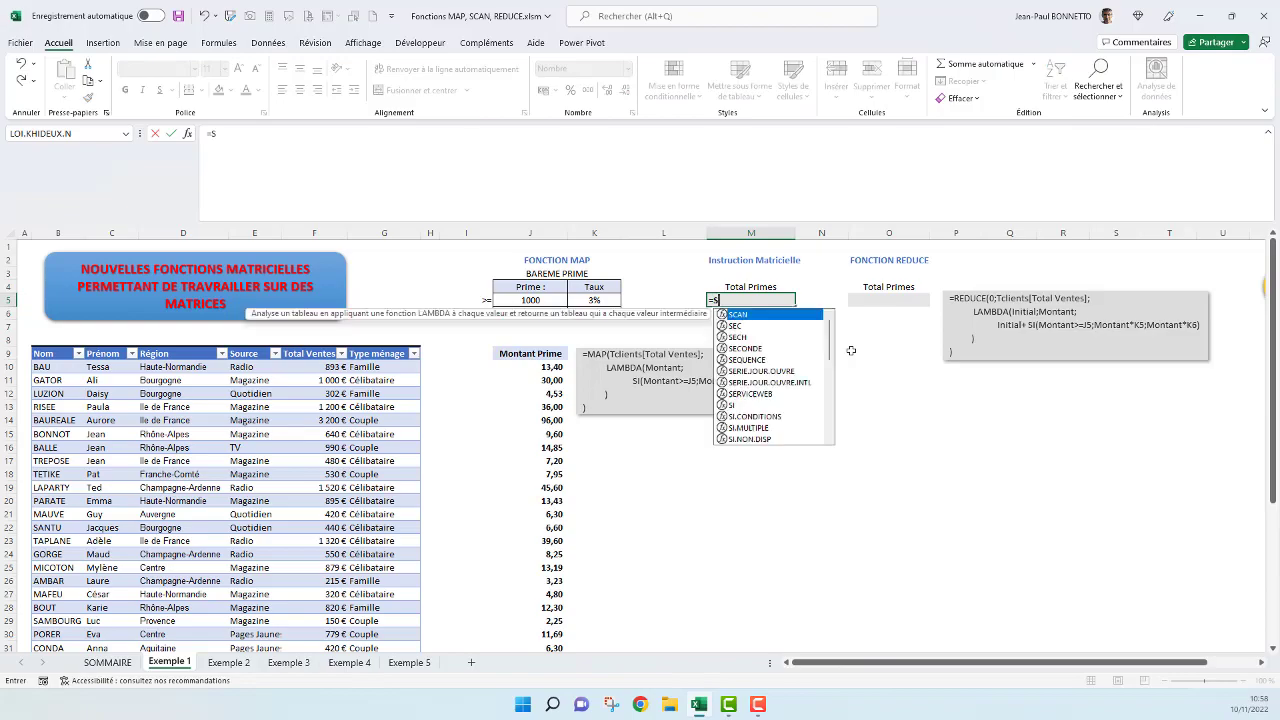
pyautogui.write('e(')
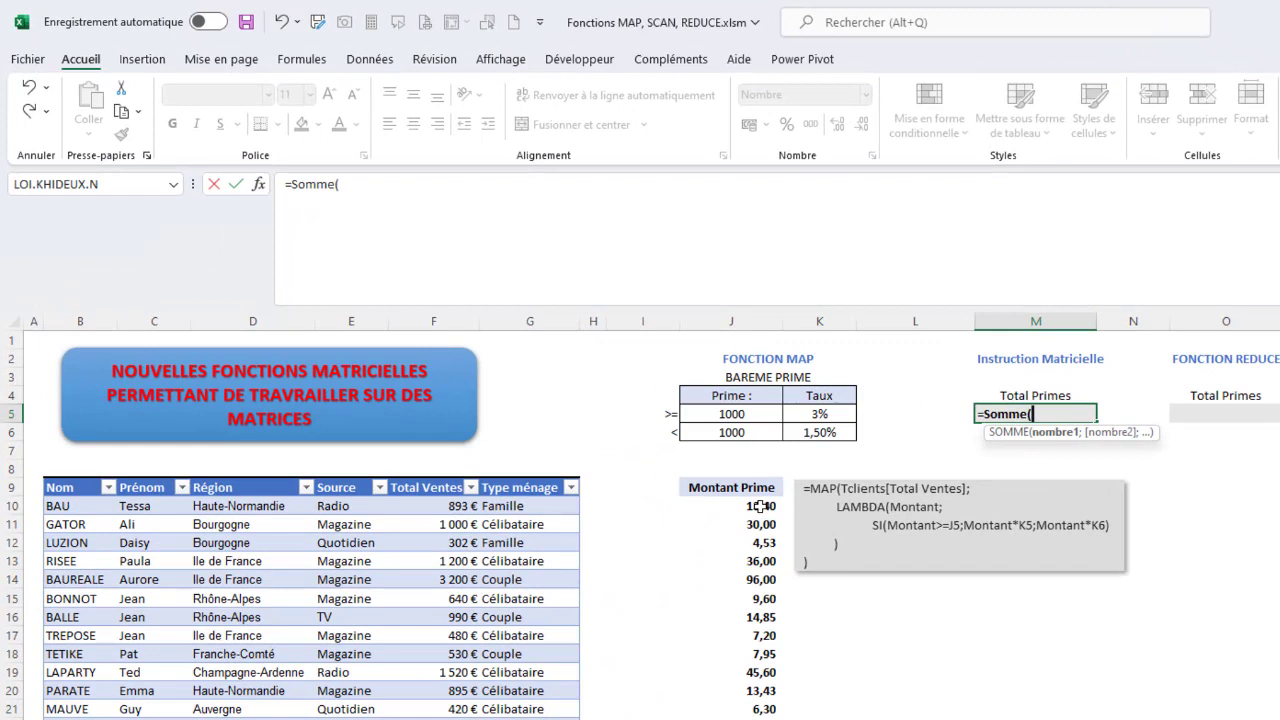
pyautogui.click(760, 506)
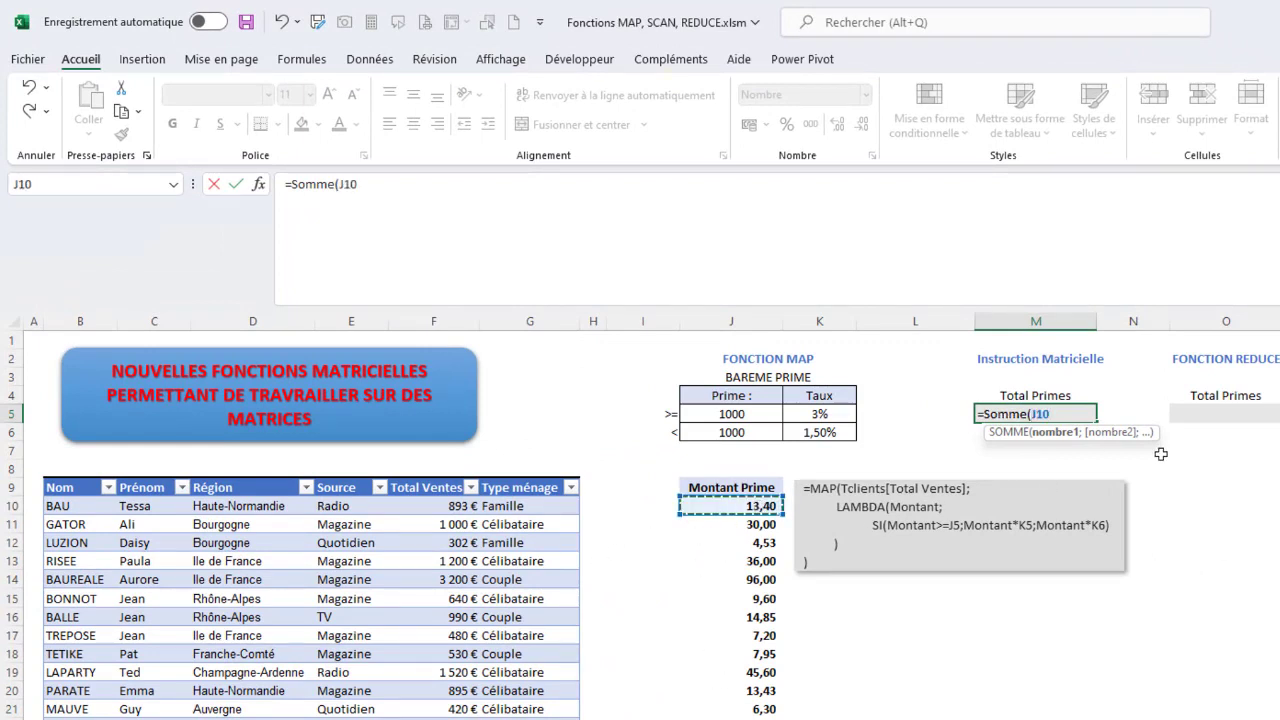
pyautogui.write('#')
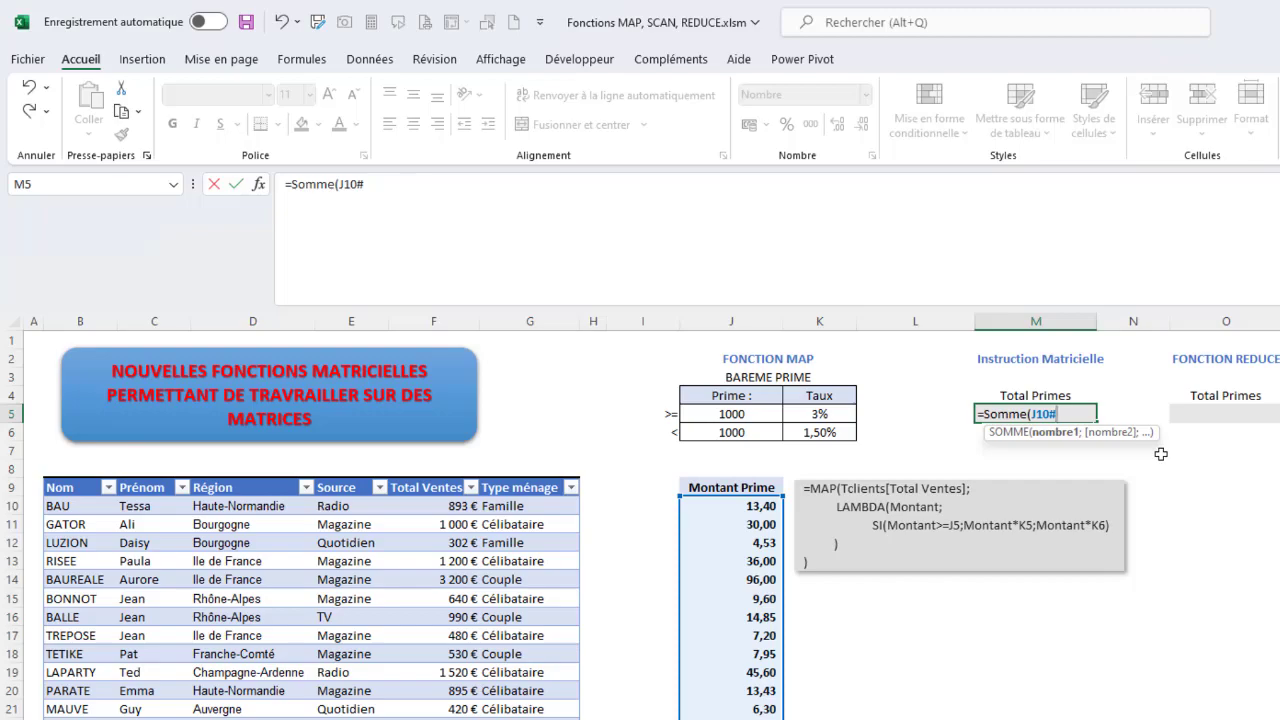
pyautogui.write(')')
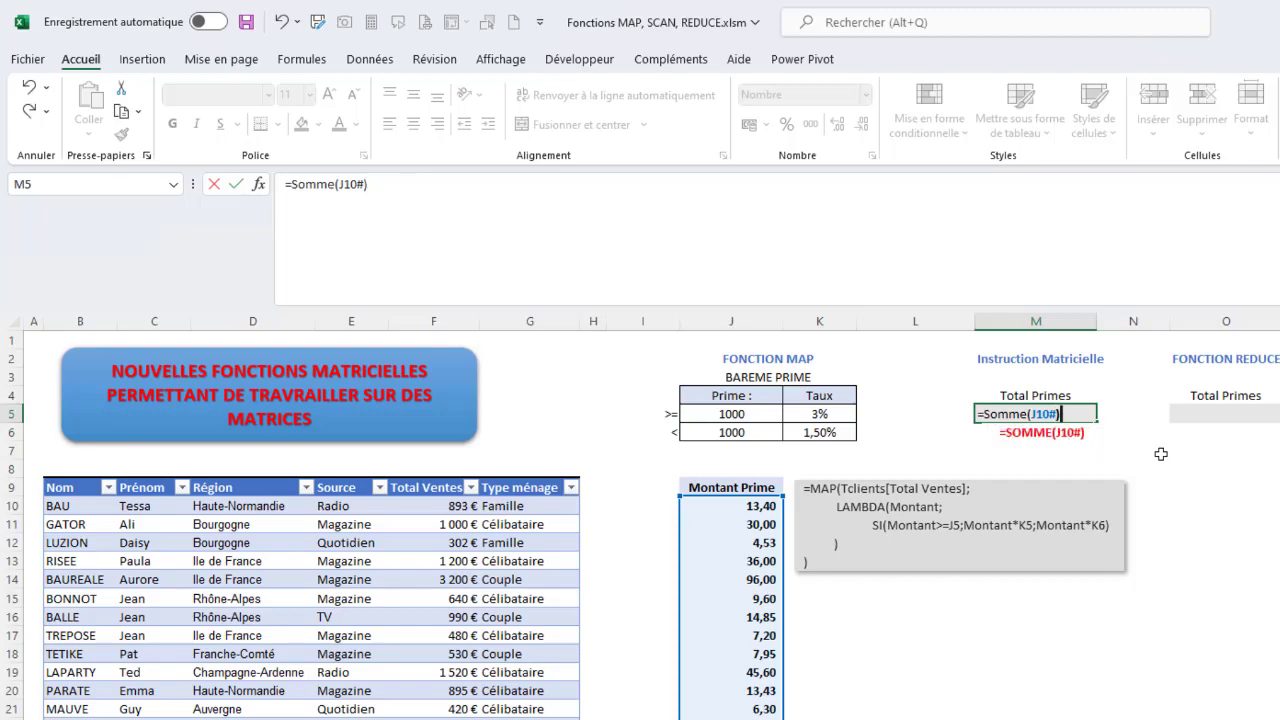
pyautogui.press('Return')
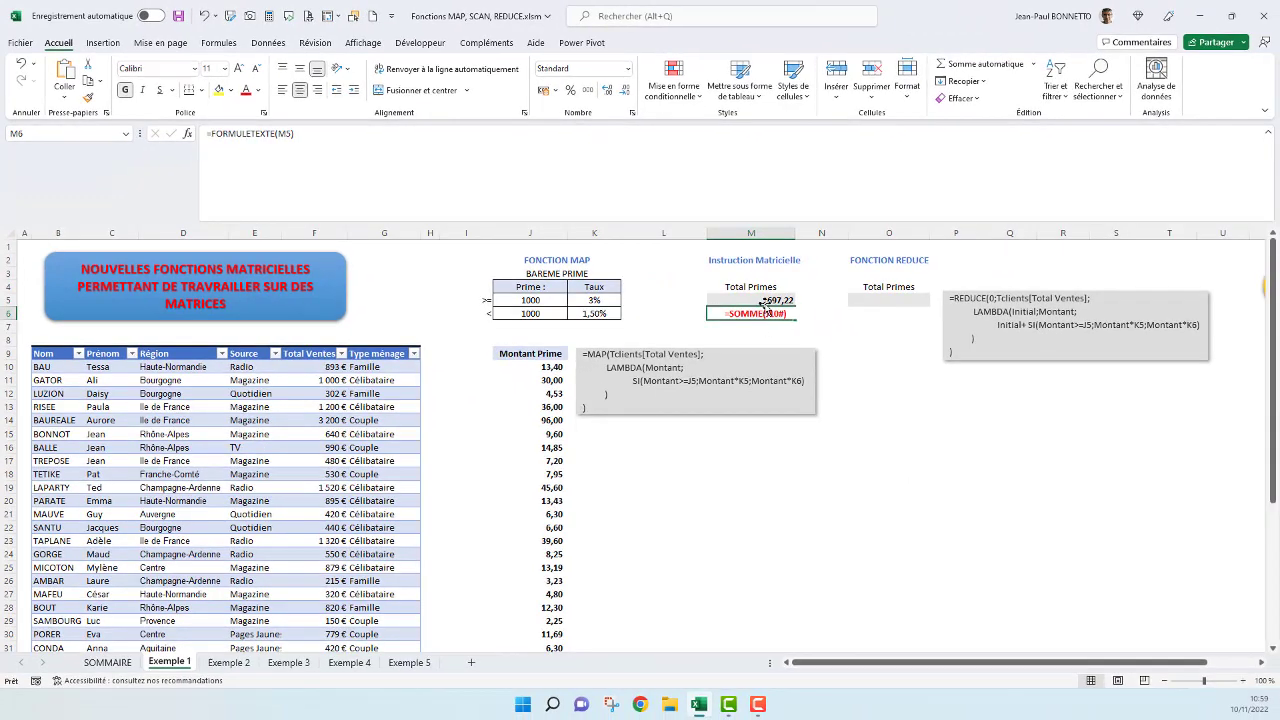
pyautogui.click(763, 301)
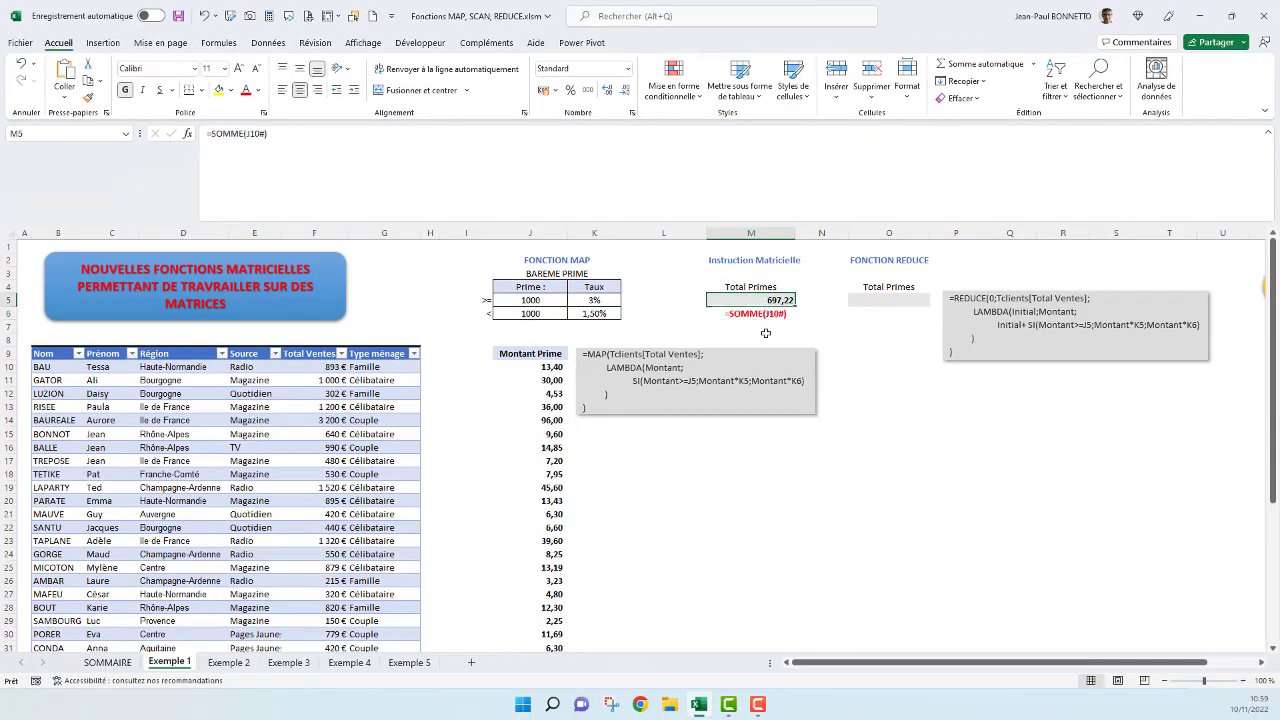
pyautogui.click(544, 90)
# Step: Check the sum of the selected Montant Prime cells J10 to J47 against the Total Primes amount in M5
pyautogui.moveTo(548, 368); pyautogui.dragTo(550, 622)
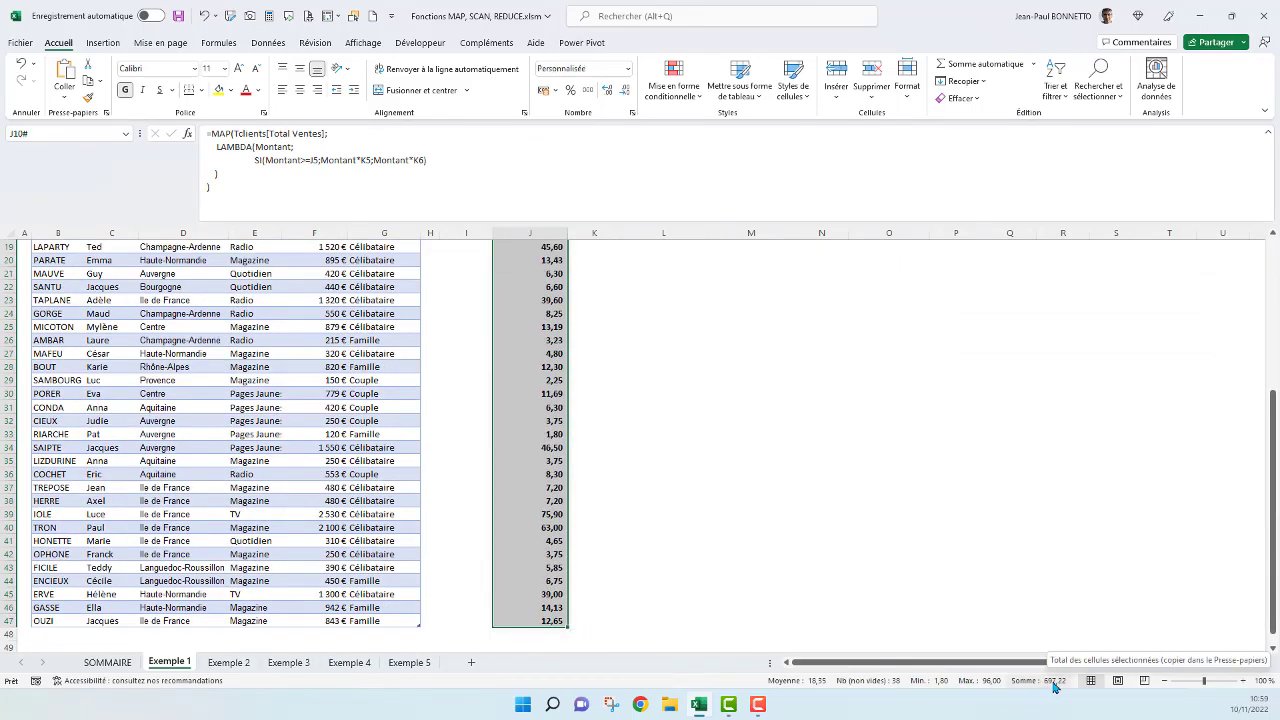
pyautogui.scroll(6, 858, 432)
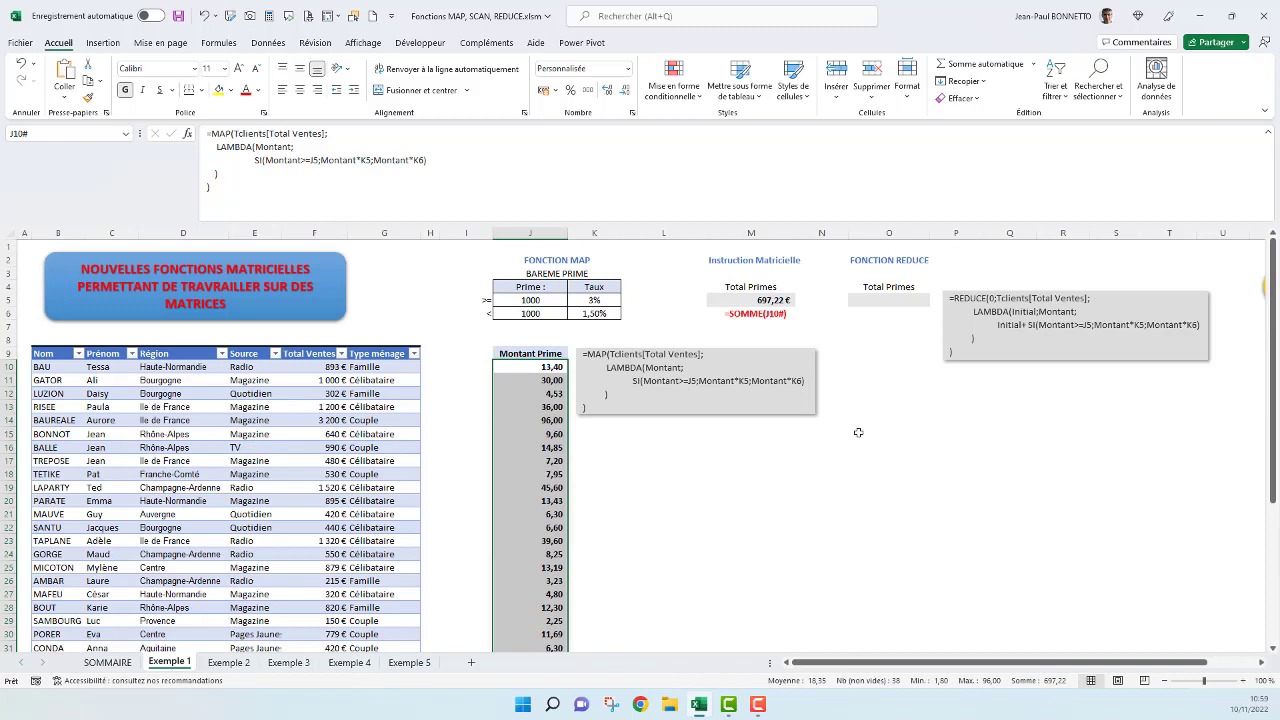
pyautogui.click(770, 300)
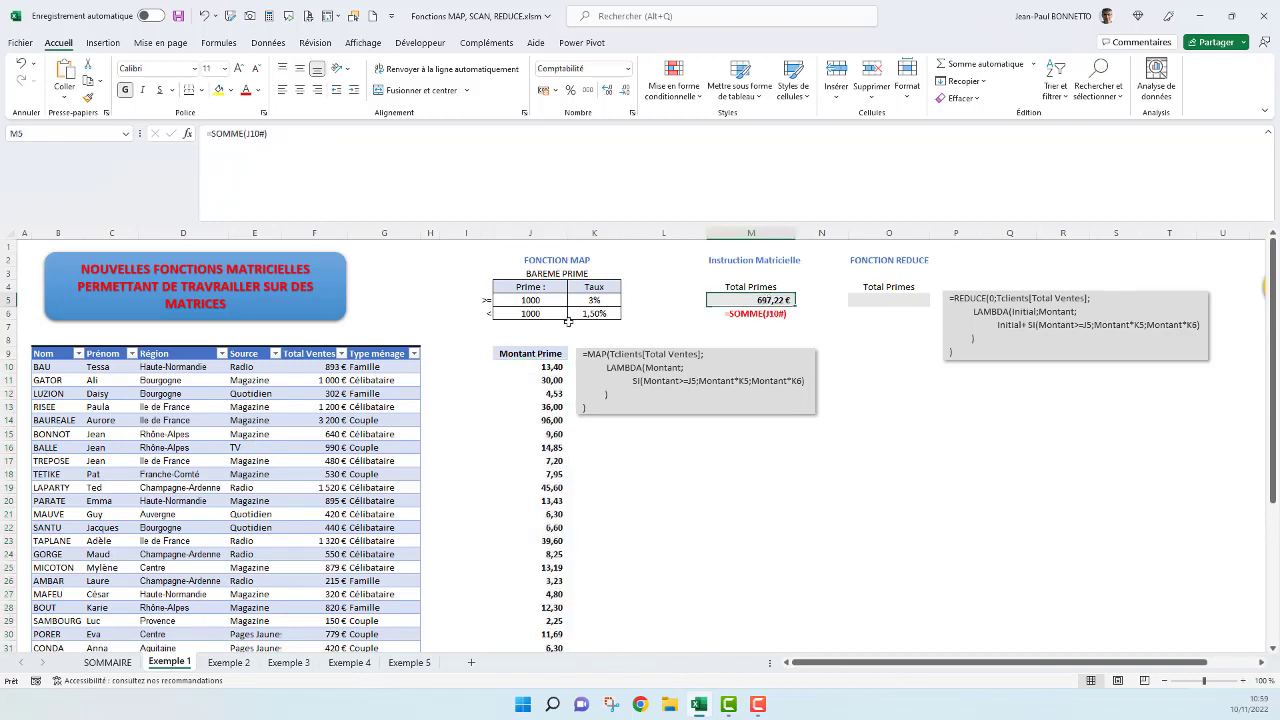
pyautogui.click(887, 299)
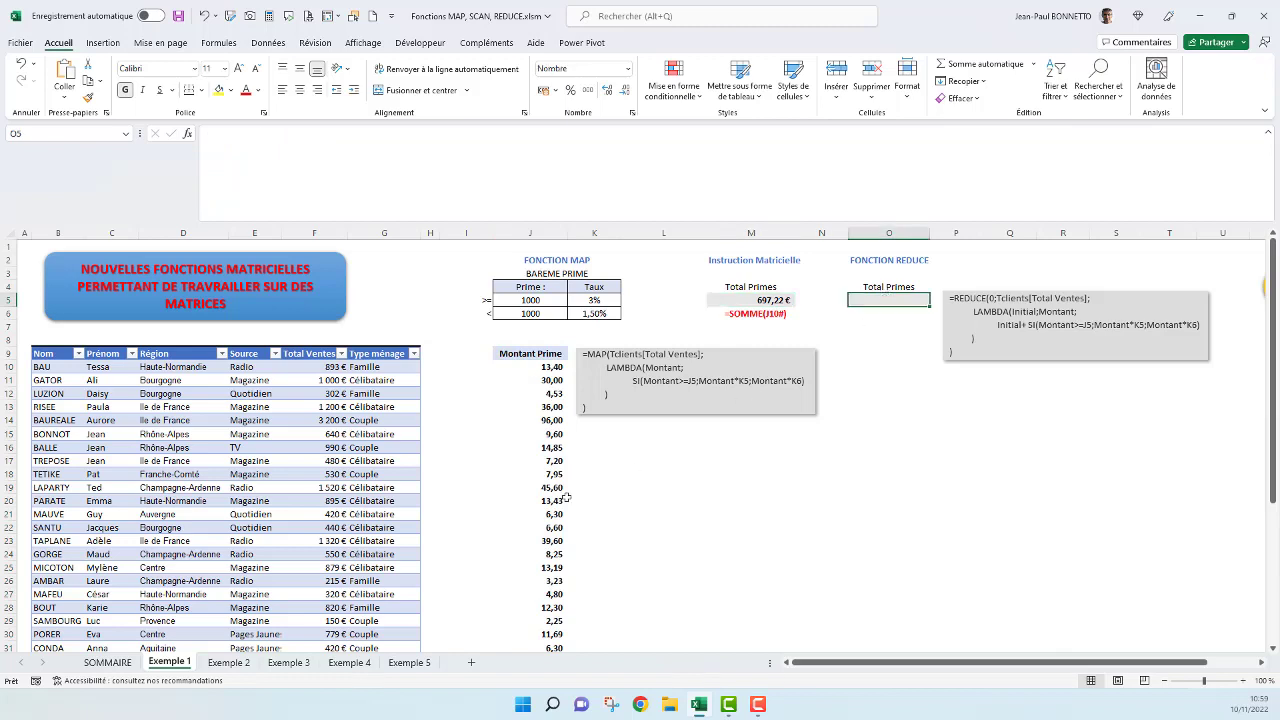
pyautogui.click(748, 300)
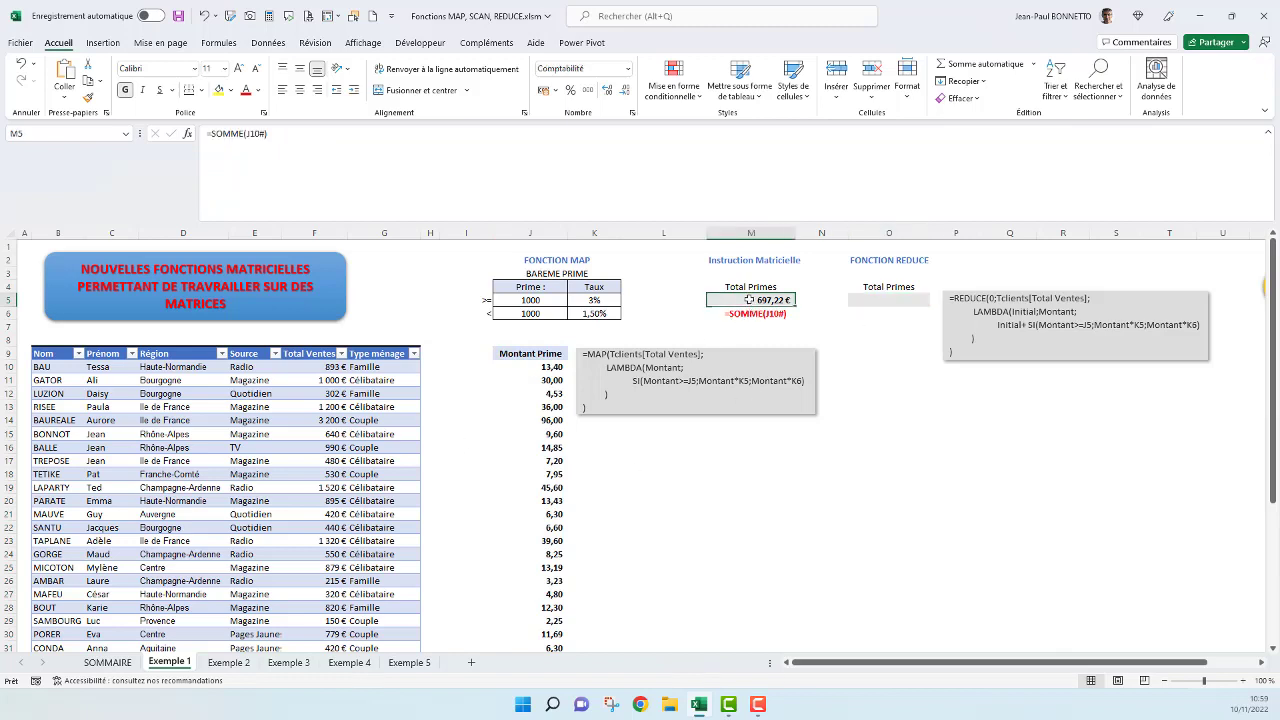
# Step: Start a REDUCE formula in O5, with the initial value 0 on a second line followed by a semicolon
pyautogui.click(875, 304)
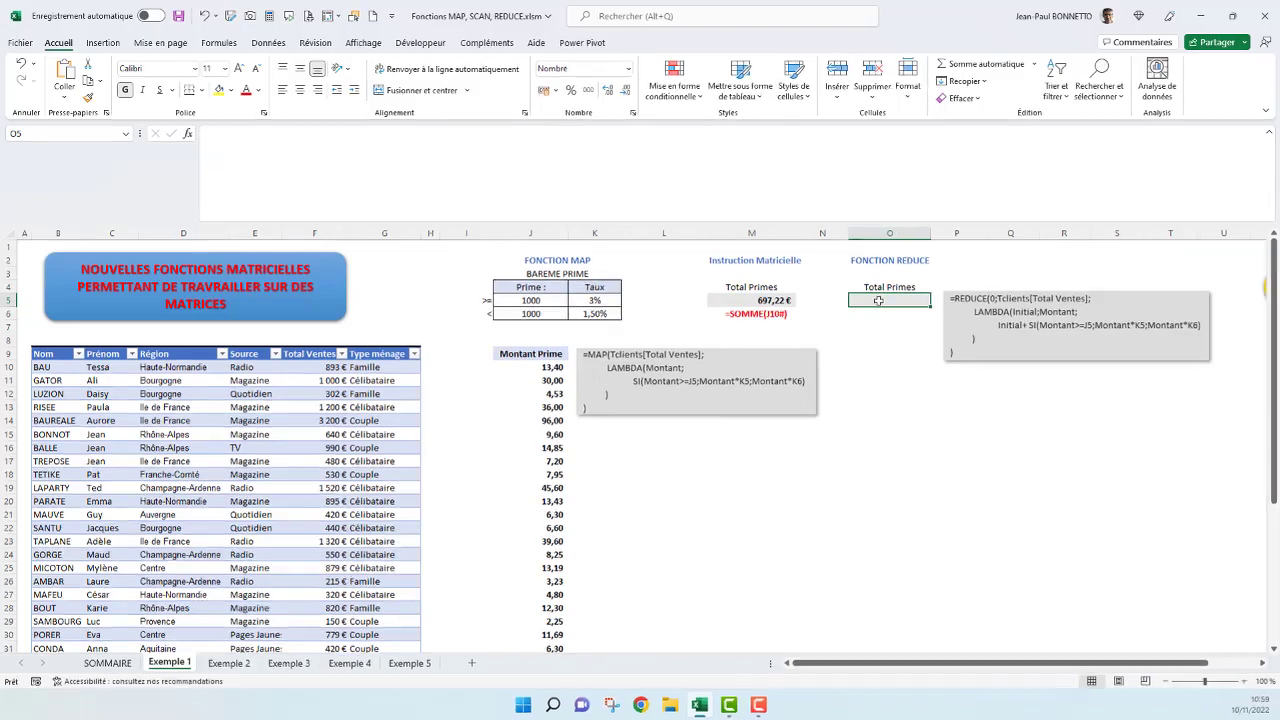
pyautogui.write('=')
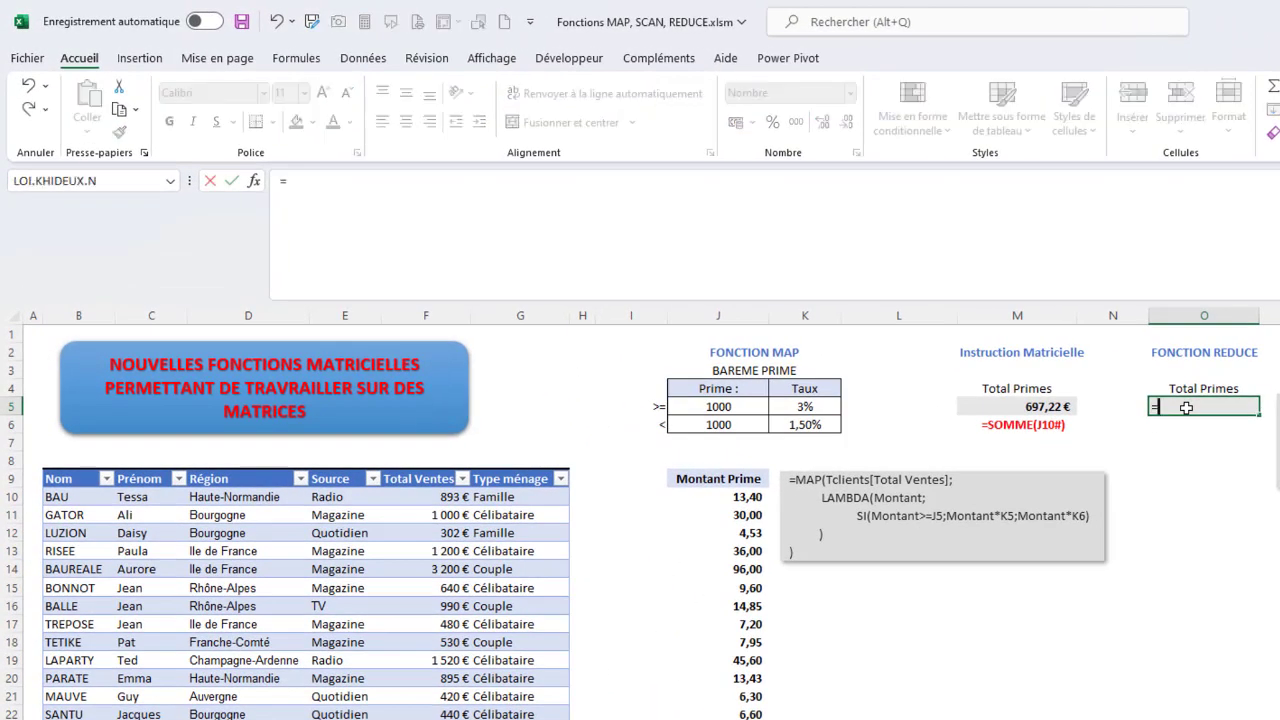
pyautogui.write('RED')
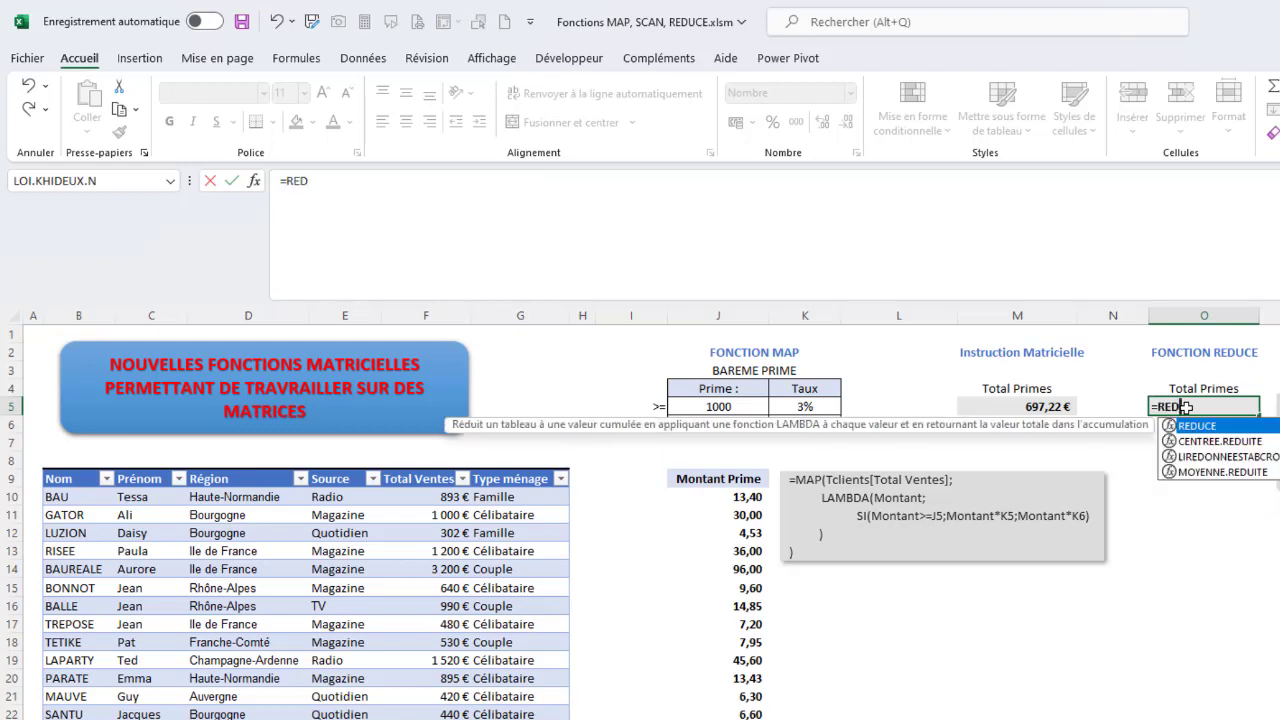
pyautogui.write('UCE')
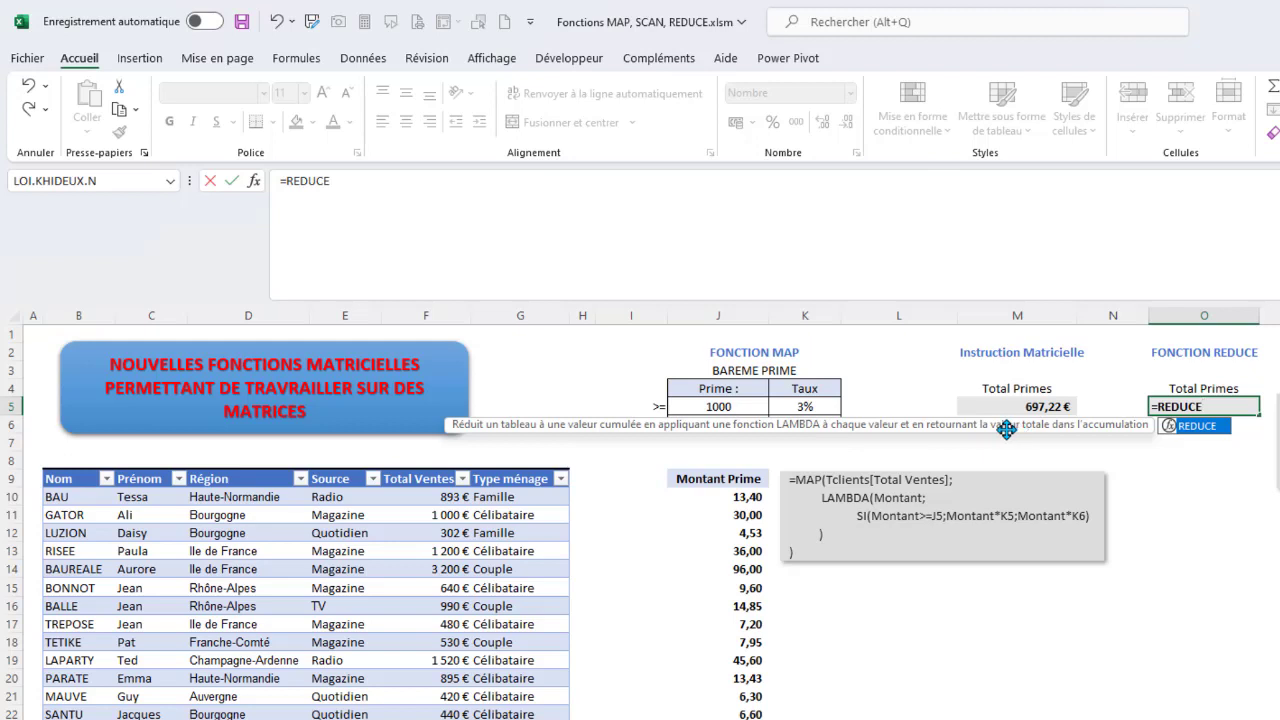
pyautogui.press('Escape')
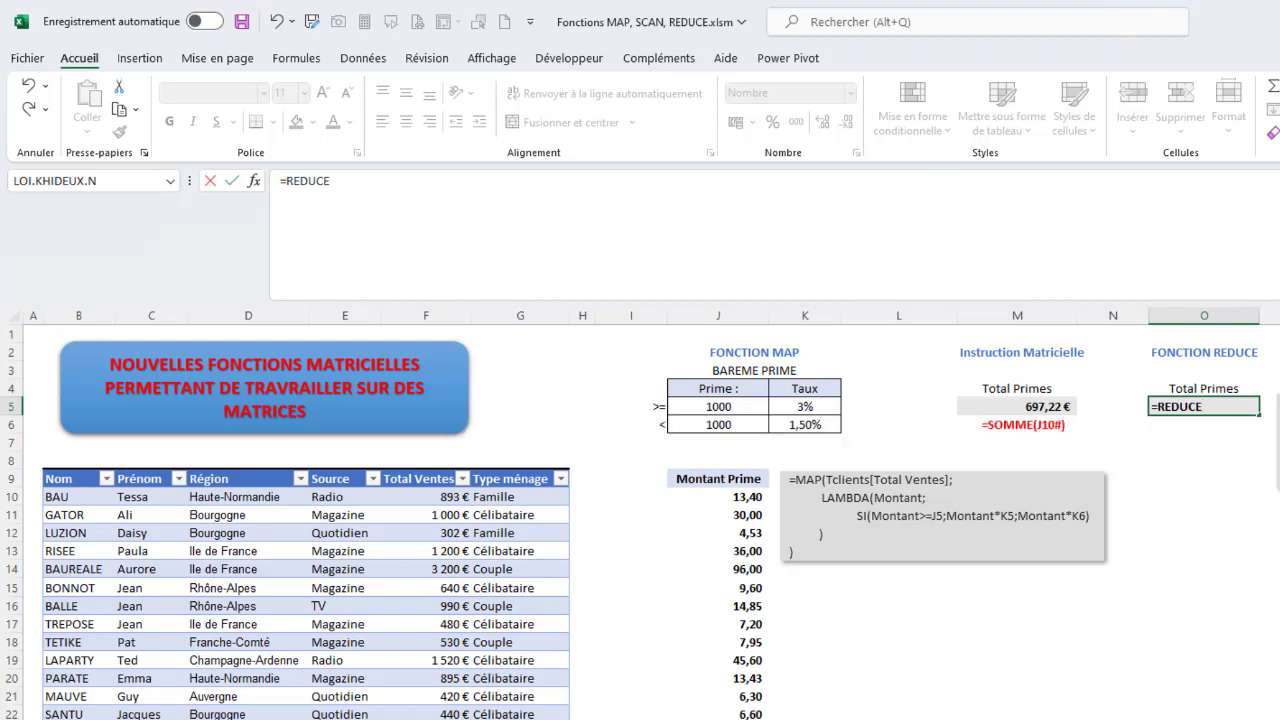
pyautogui.write('(')
pyautogui.click(358, 183)
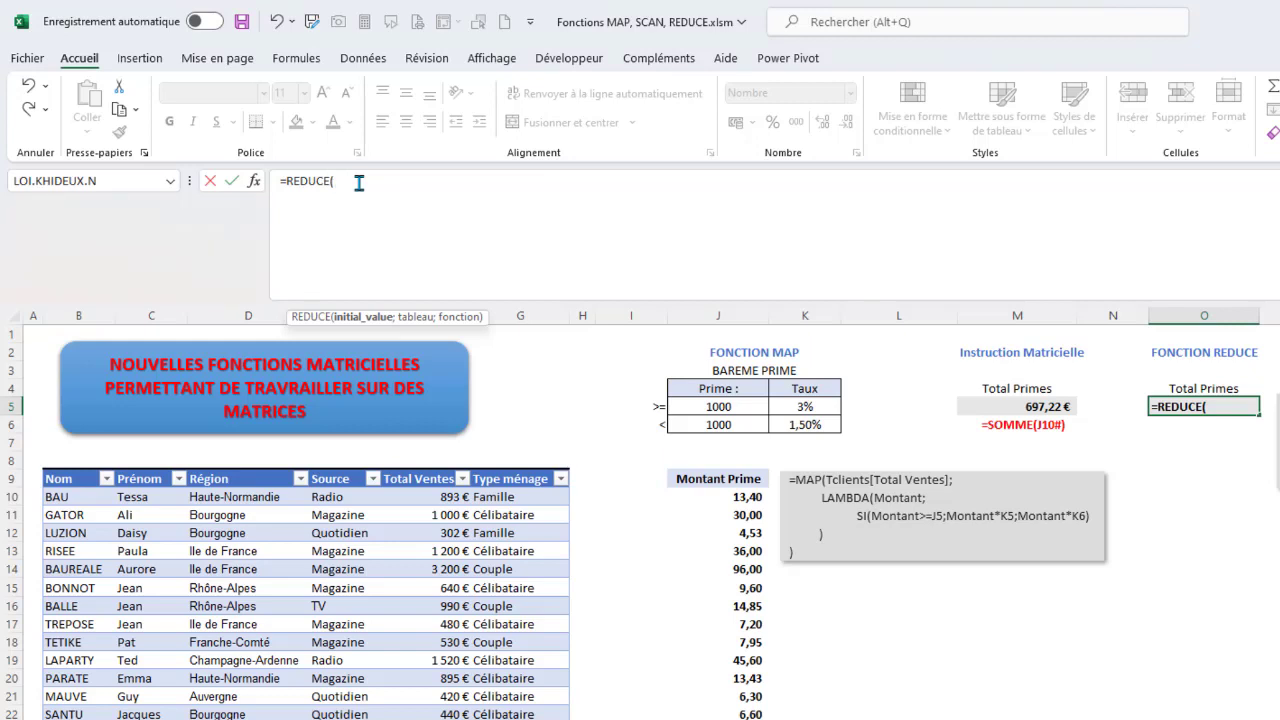
pyautogui.hotkey('alt', 'Return')
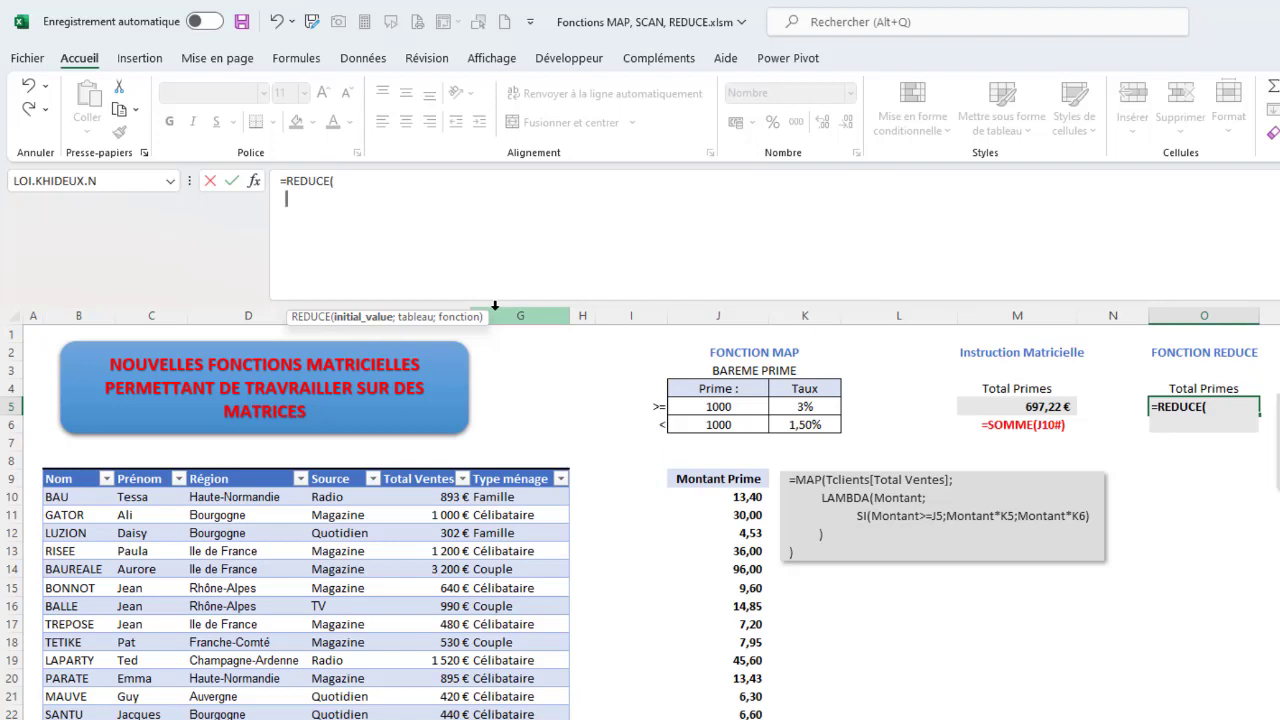
pyautogui.write('0;')
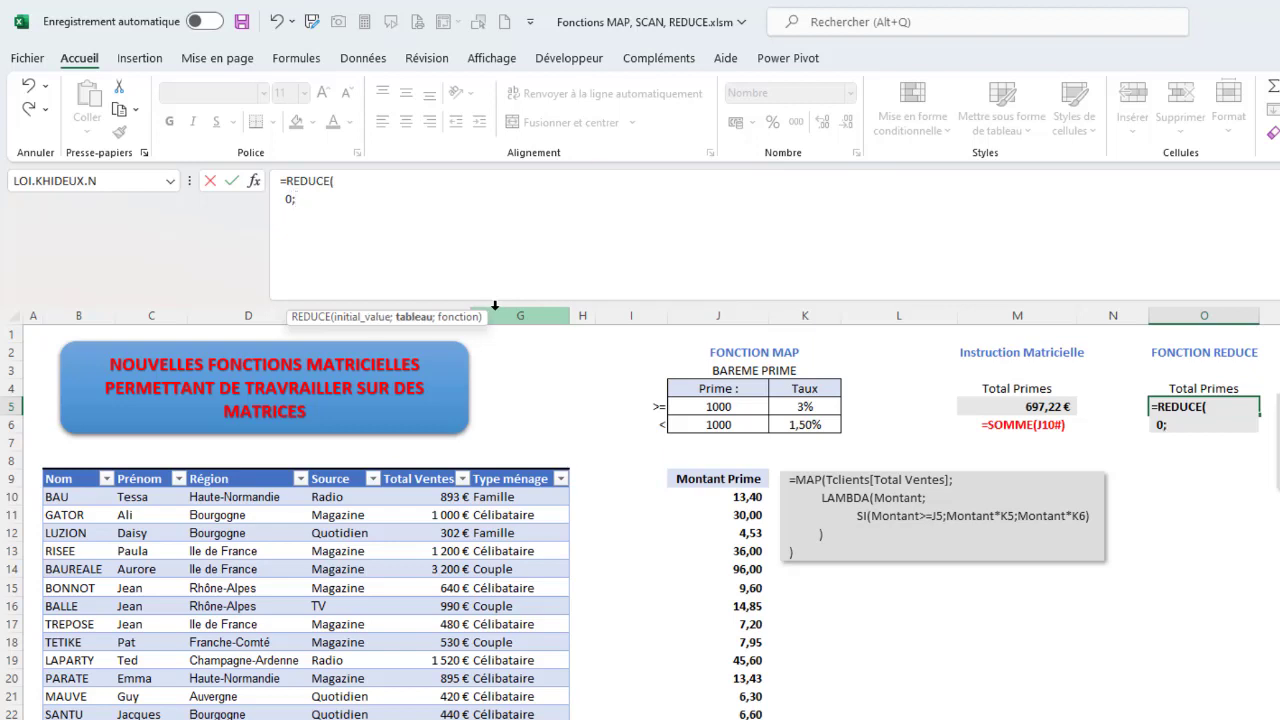
# Step: Add the Tclients[Total Ventes] column as the array argument of REDUCE after the 0, followed by a semicolon
pyautogui.hotkey('alt', 'Return')
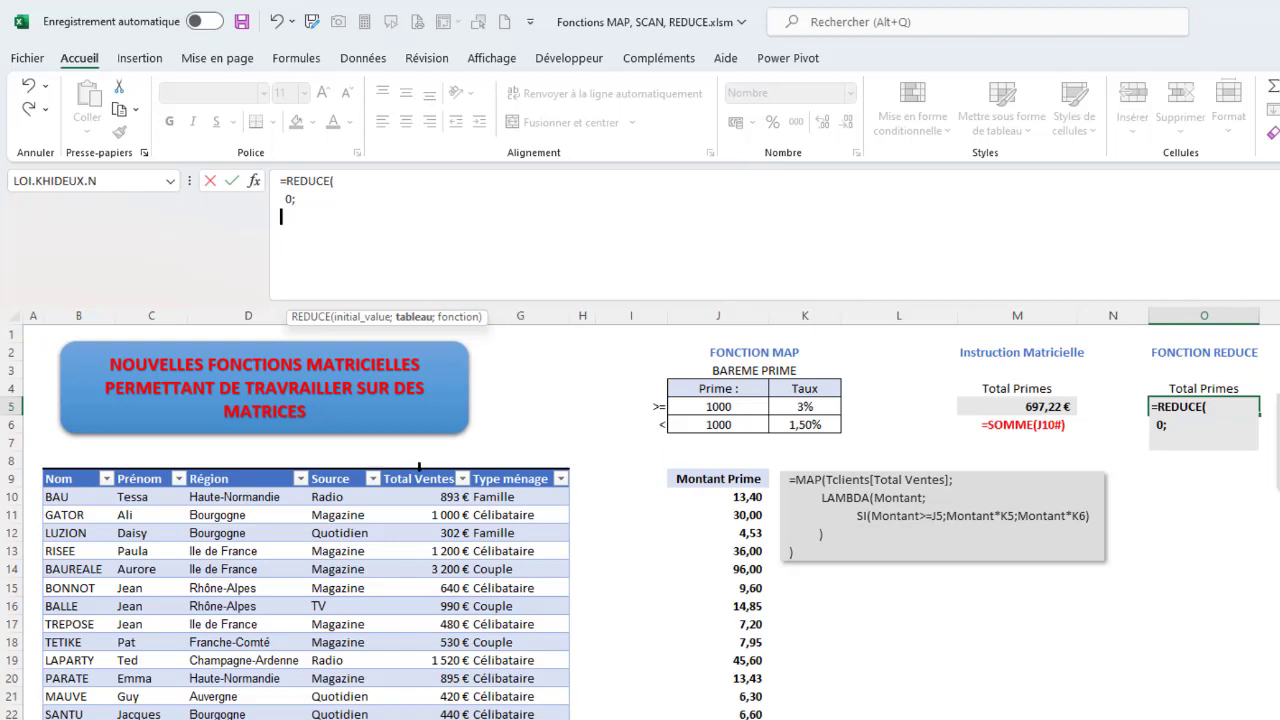
pyautogui.press('Return')
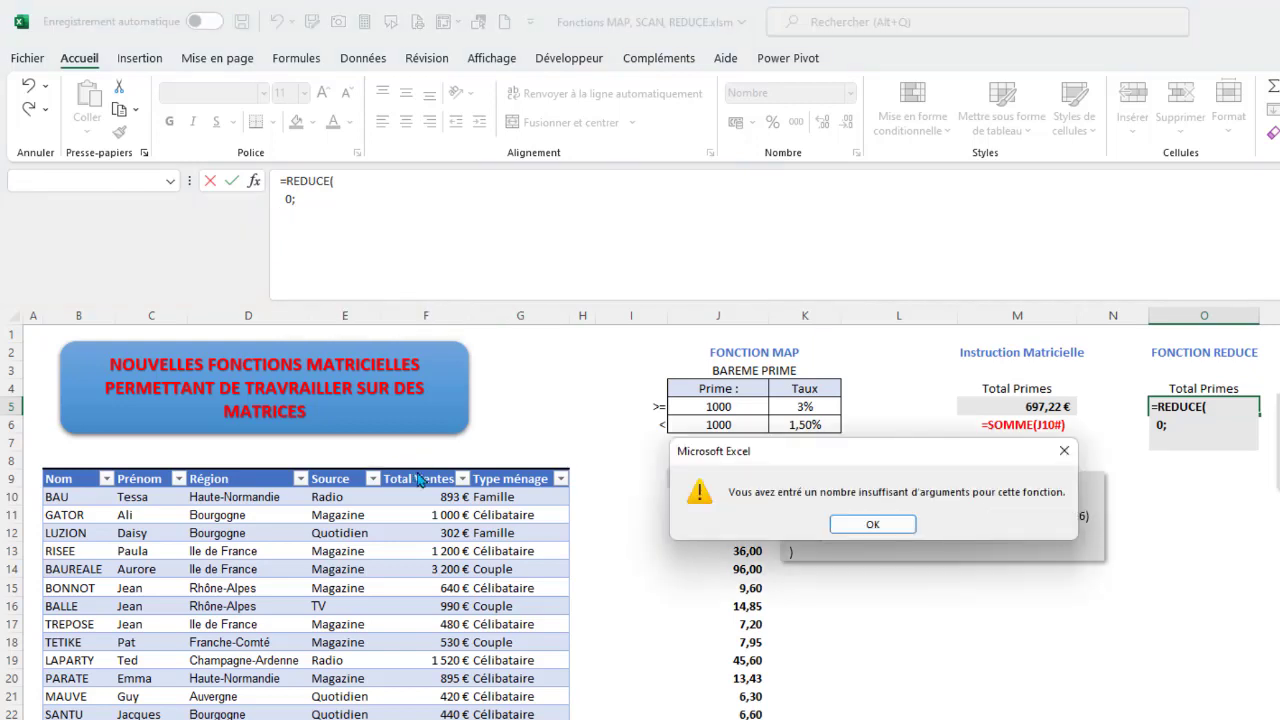
pyautogui.click(1063, 451)
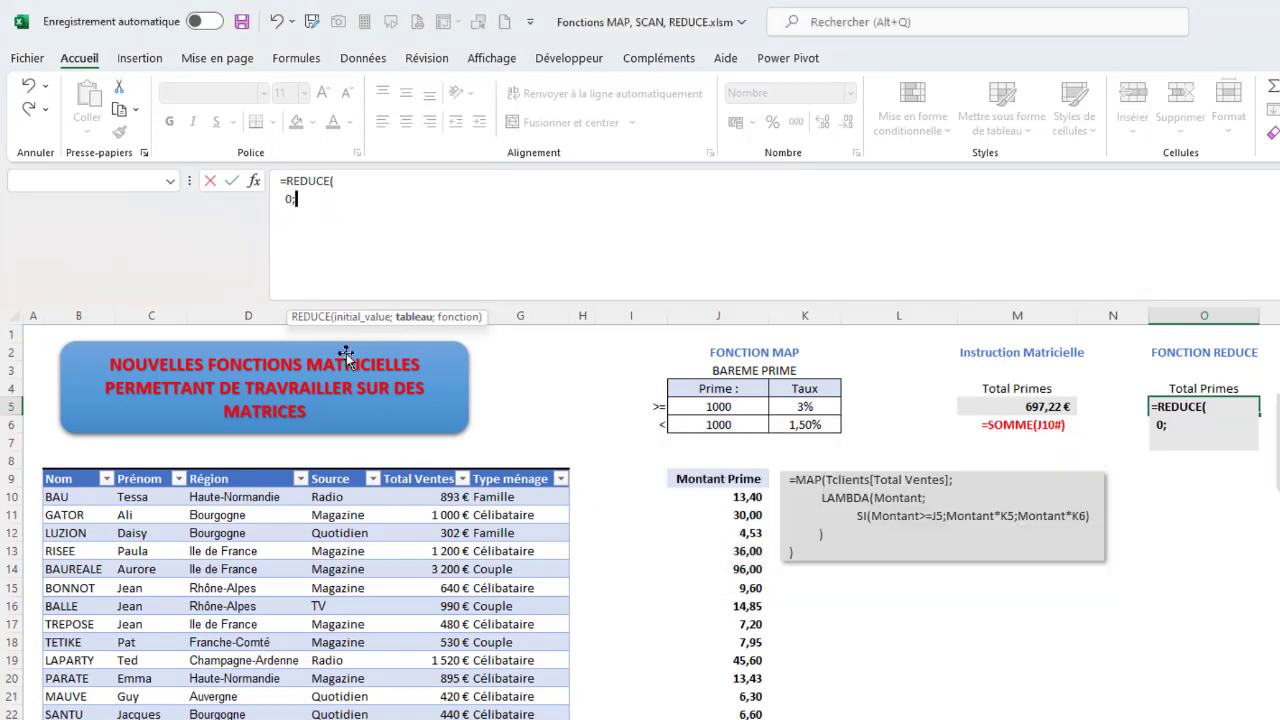
pyautogui.click(421, 471)
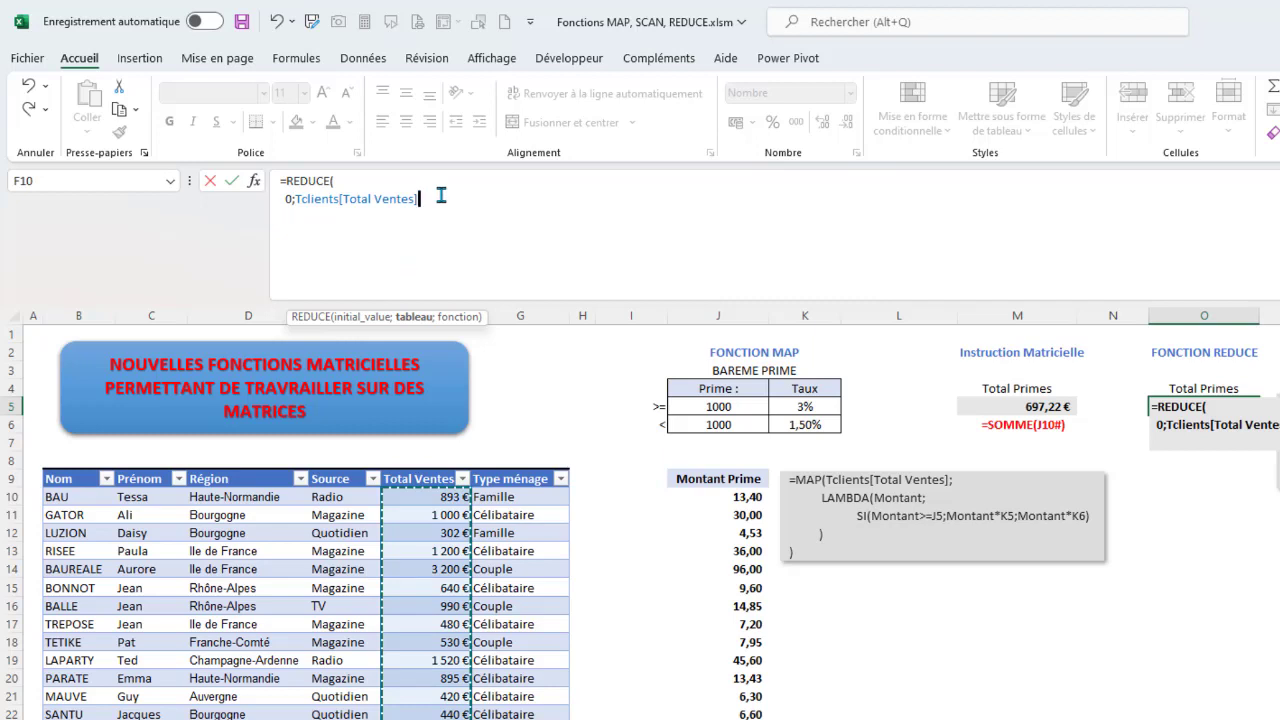
pyautogui.write(';')
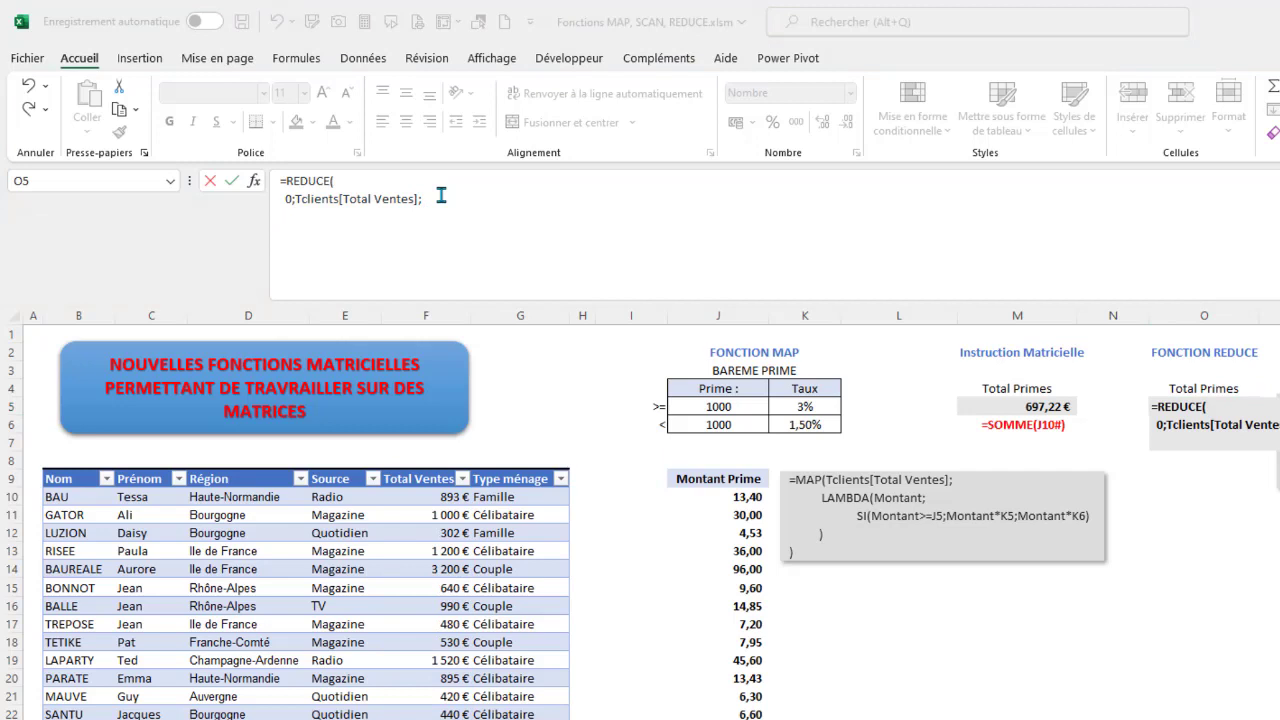
# Step: Open a LAMBDA function on a new line after the Total Ventes argument of the REDUCE formula in O5
pyautogui.click(452, 202)
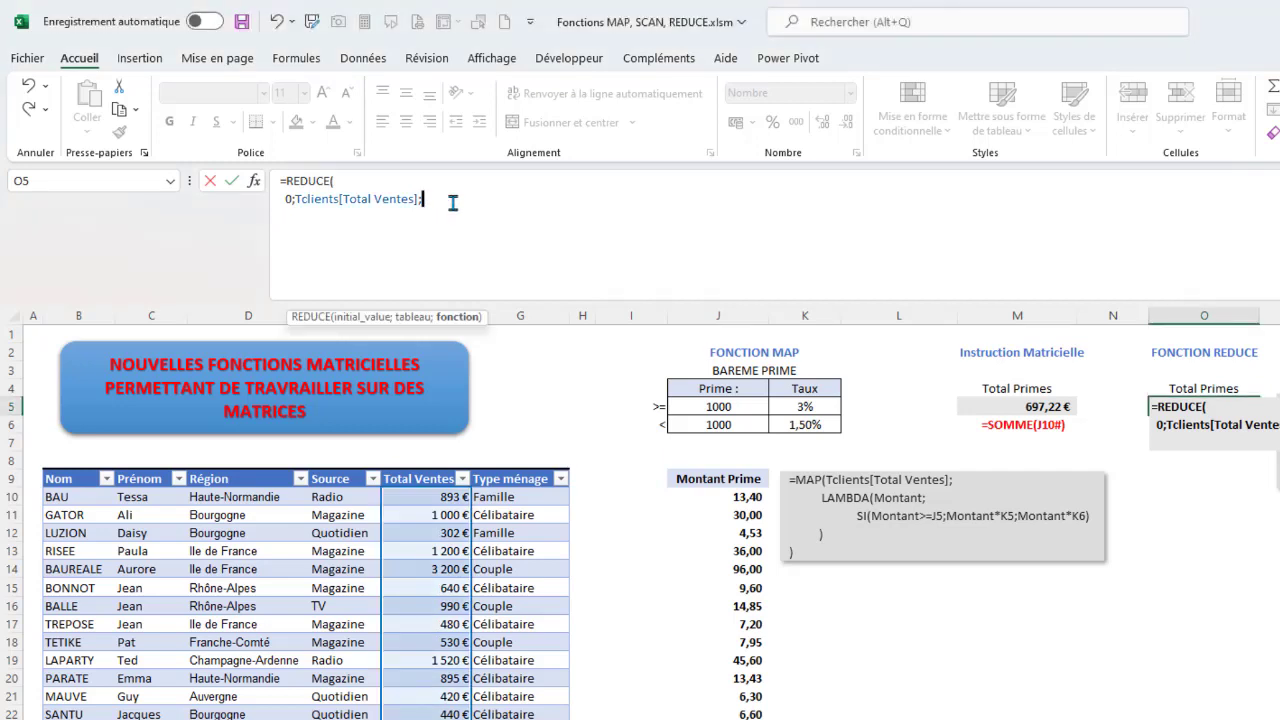
pyautogui.hotkey('alt', 'Return')
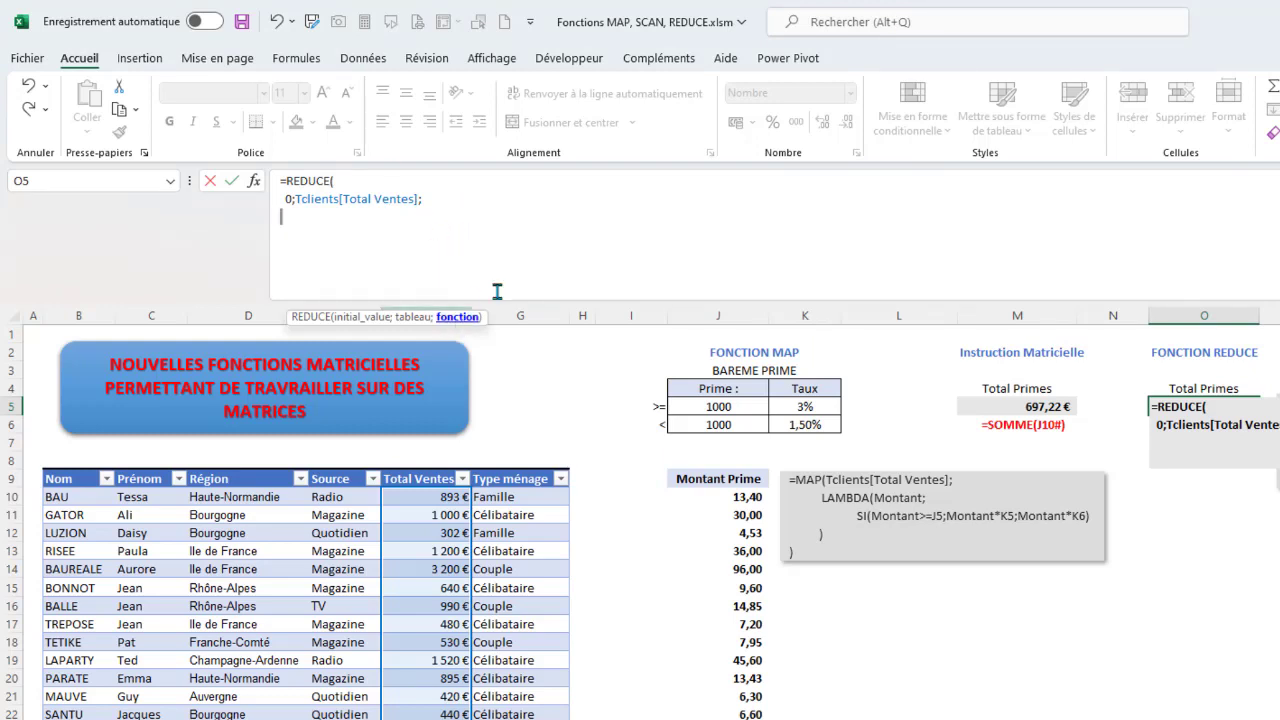
pyautogui.write('LAM')
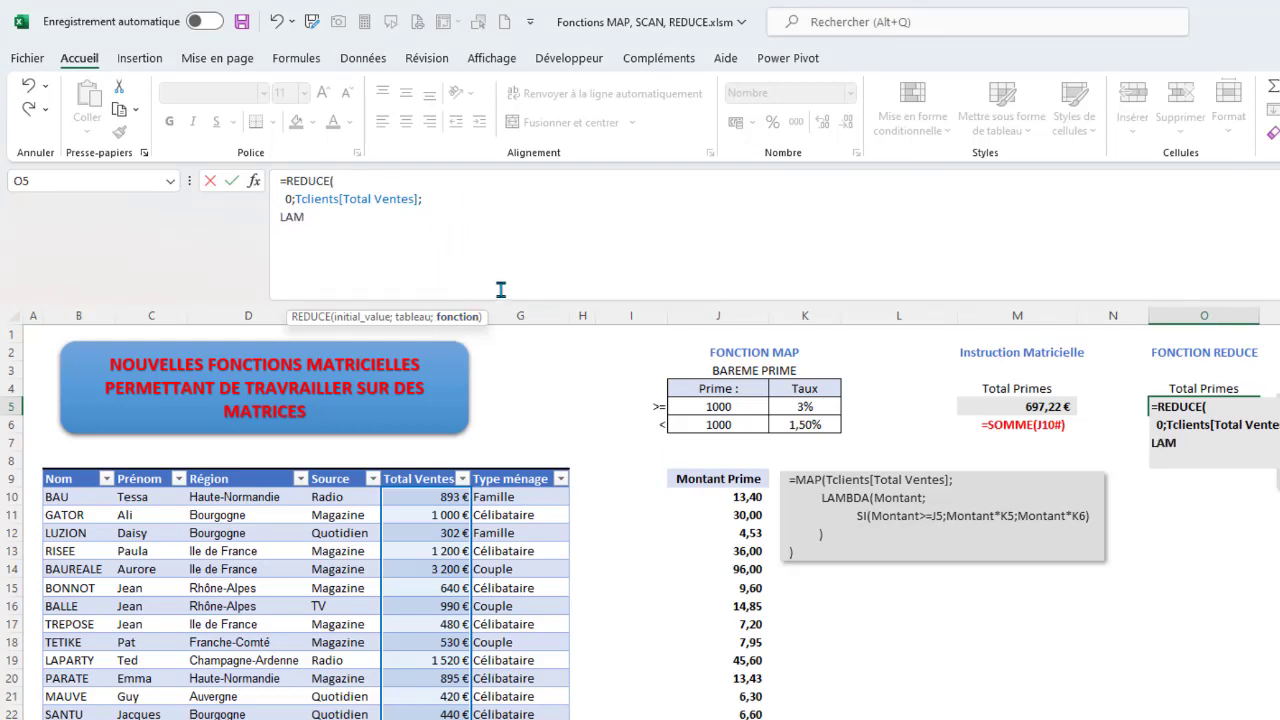
pyautogui.write('DA')
pyautogui.press('BackSpace')
pyautogui.press('BackSpace')
pyautogui.write('BDA(')
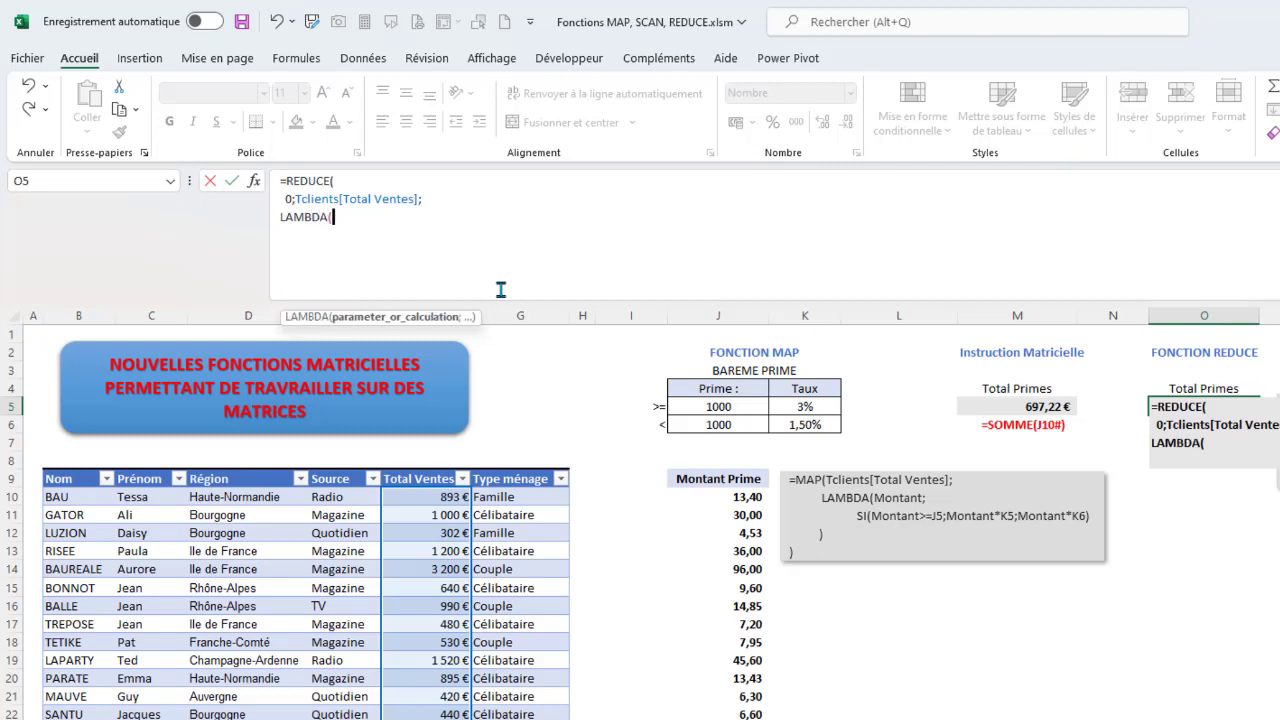
# Step: Begin the LAMBDA calculation on its own indented line with Initial+SI(
pyautogui.hotkey('alt', 'Return')
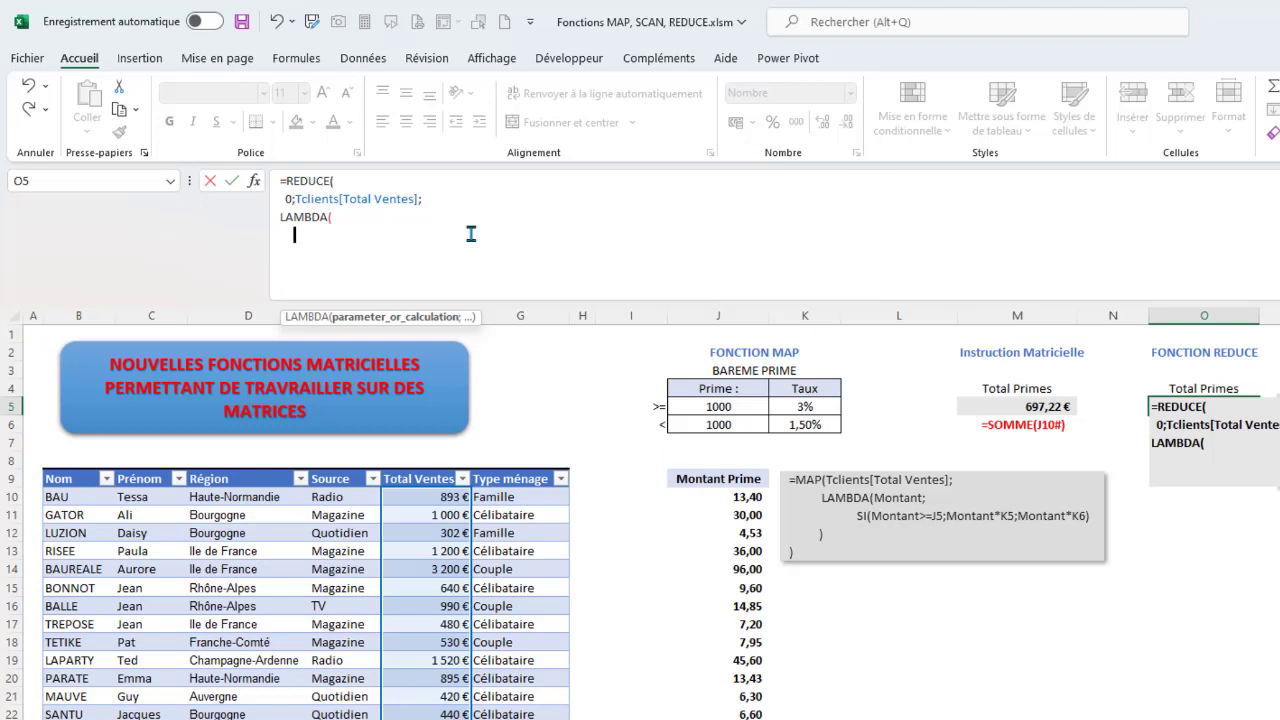
pyautogui.write('Initial;')
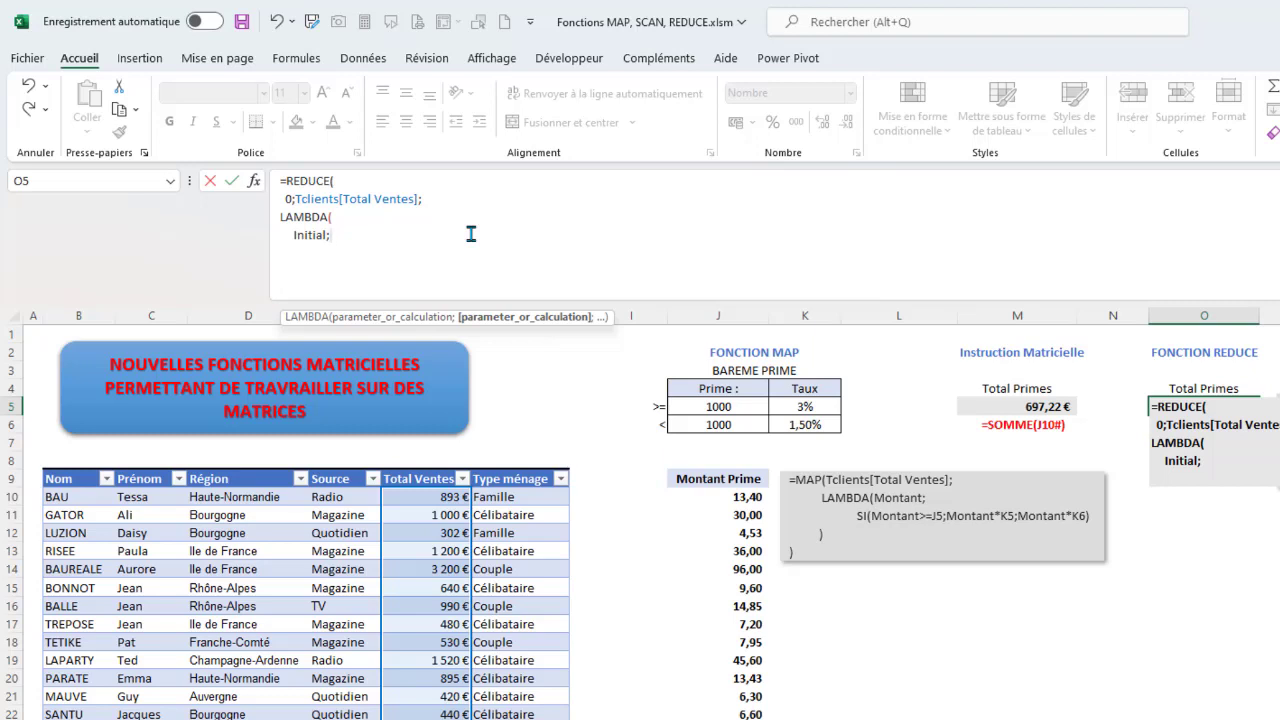
pyautogui.press('BackSpace')
pyautogui.write('+')
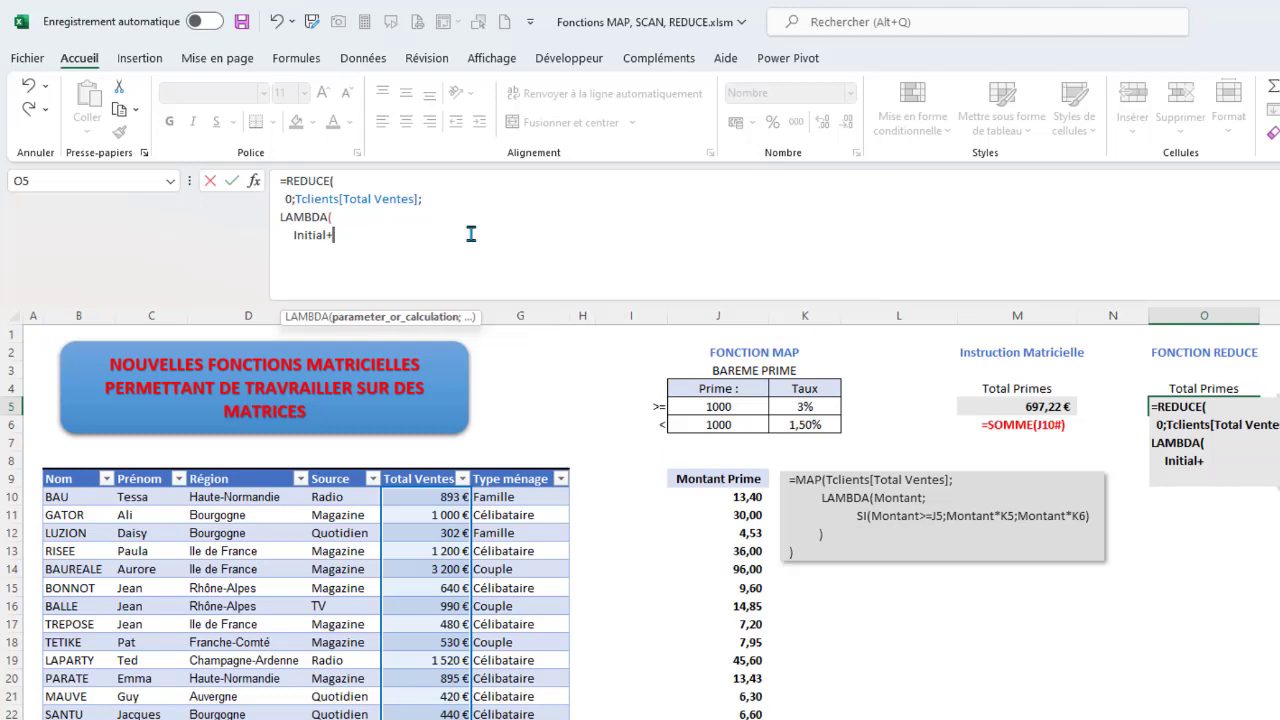
pyautogui.write('SI(')
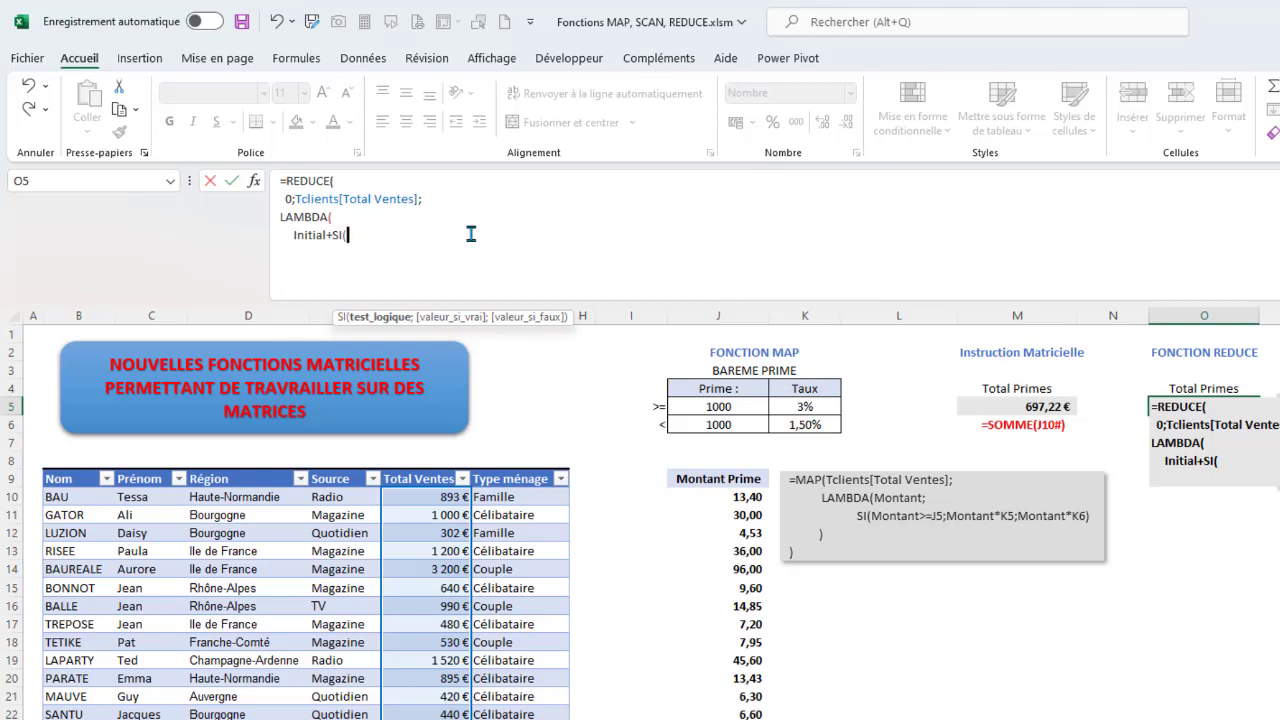
# Step: Declare the parameters Initial and Montant inside the LAMBDA opening, each followed by a semicolon
pyautogui.click(343, 214)
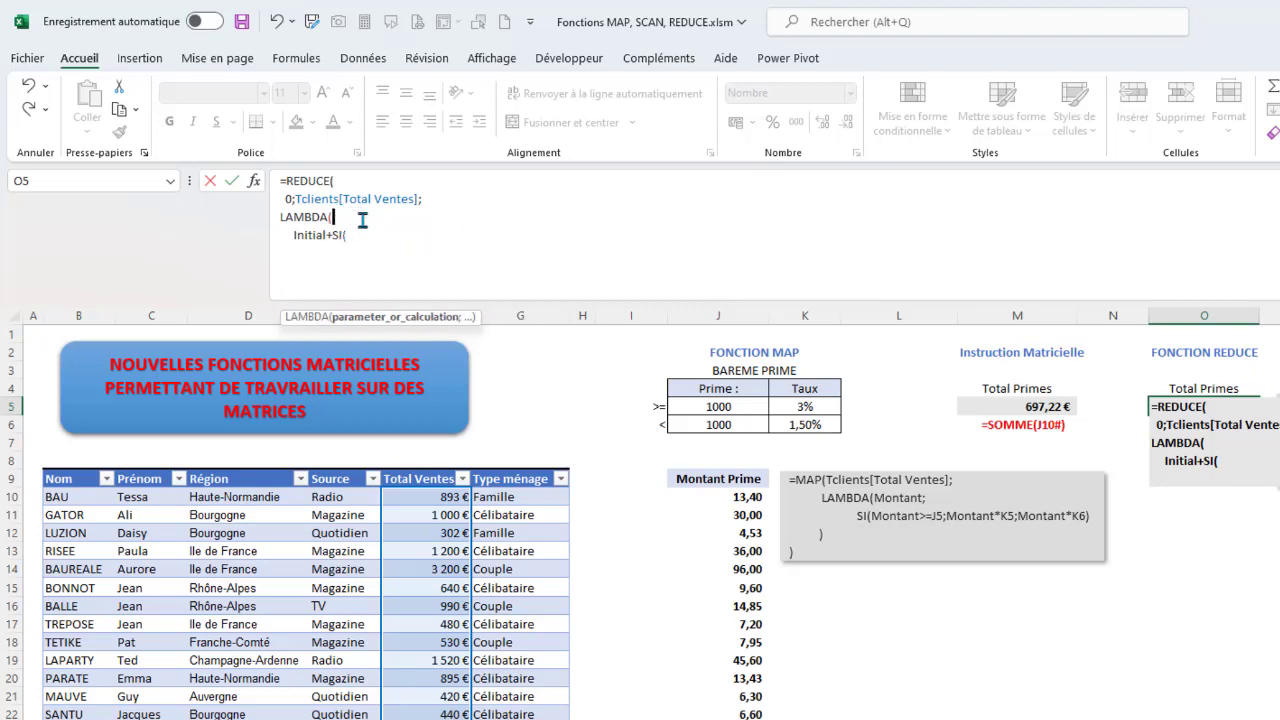
pyautogui.write('INiti')
pyautogui.press('BackSpace')
pyautogui.press('BackSpace')
pyautogui.press('BackSpace')
pyautogui.write('noi')
pyautogui.press('BackSpace')
pyautogui.press('BackSpace')
pyautogui.write('itial;Montant')
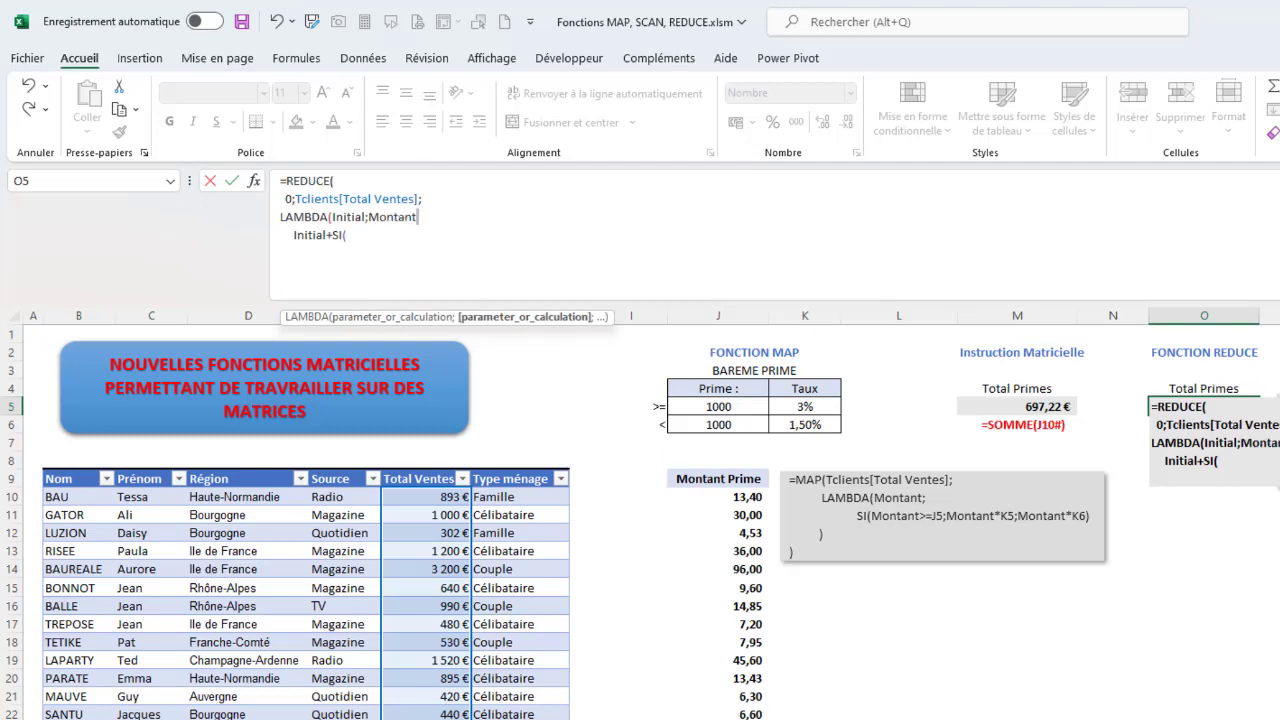
pyautogui.write(';')
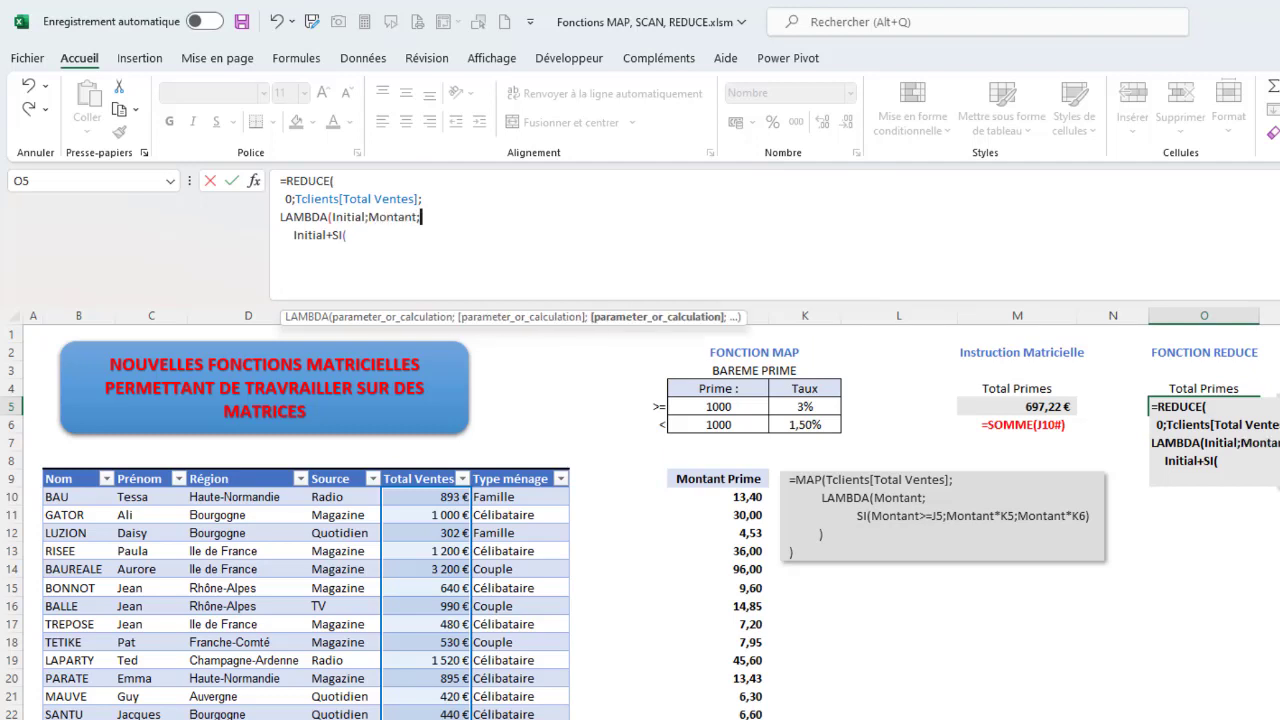
# Step: Enter the SI test Montant>=J5, referencing the threshold in the BAREME PRIME table
pyautogui.click(360, 236)
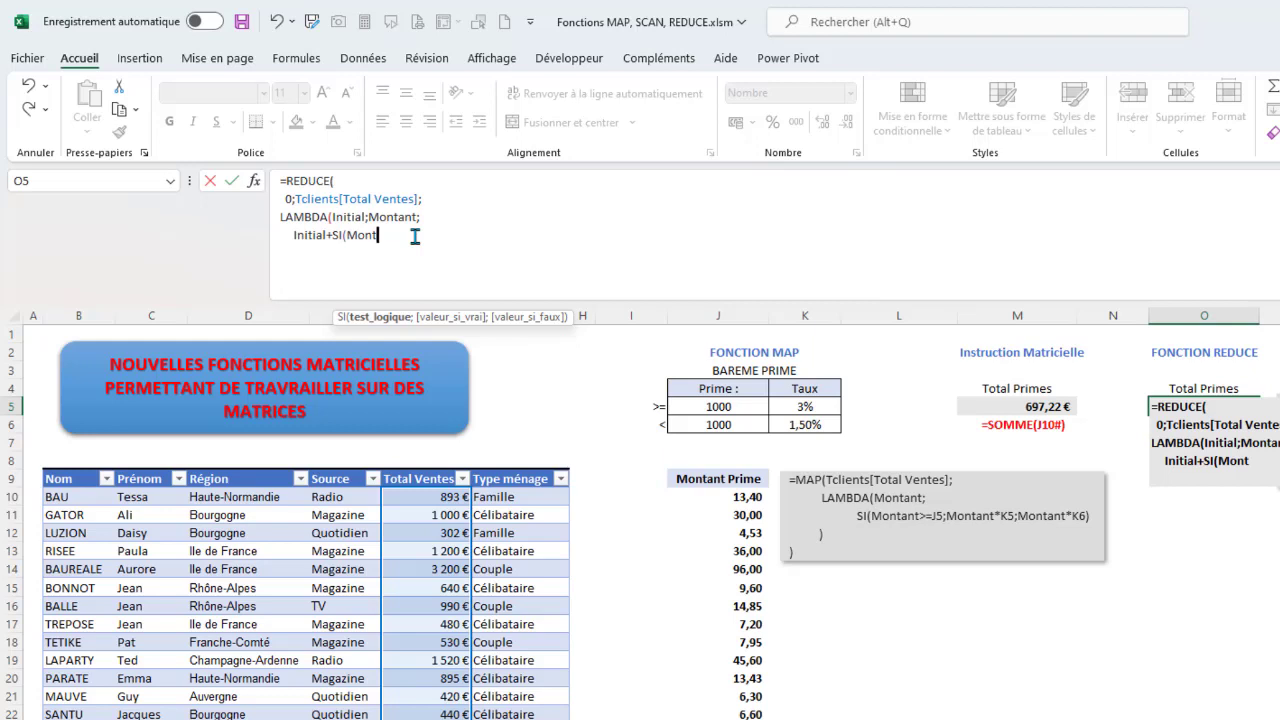
pyautogui.write('ont')
pyautogui.press('BackSpace')
pyautogui.press('BackSpace')
pyautogui.press('BackSpace')
pyautogui.write('a')
pyautogui.write('to')
pyautogui.write('ntant')
pyautogui.click(720, 405)
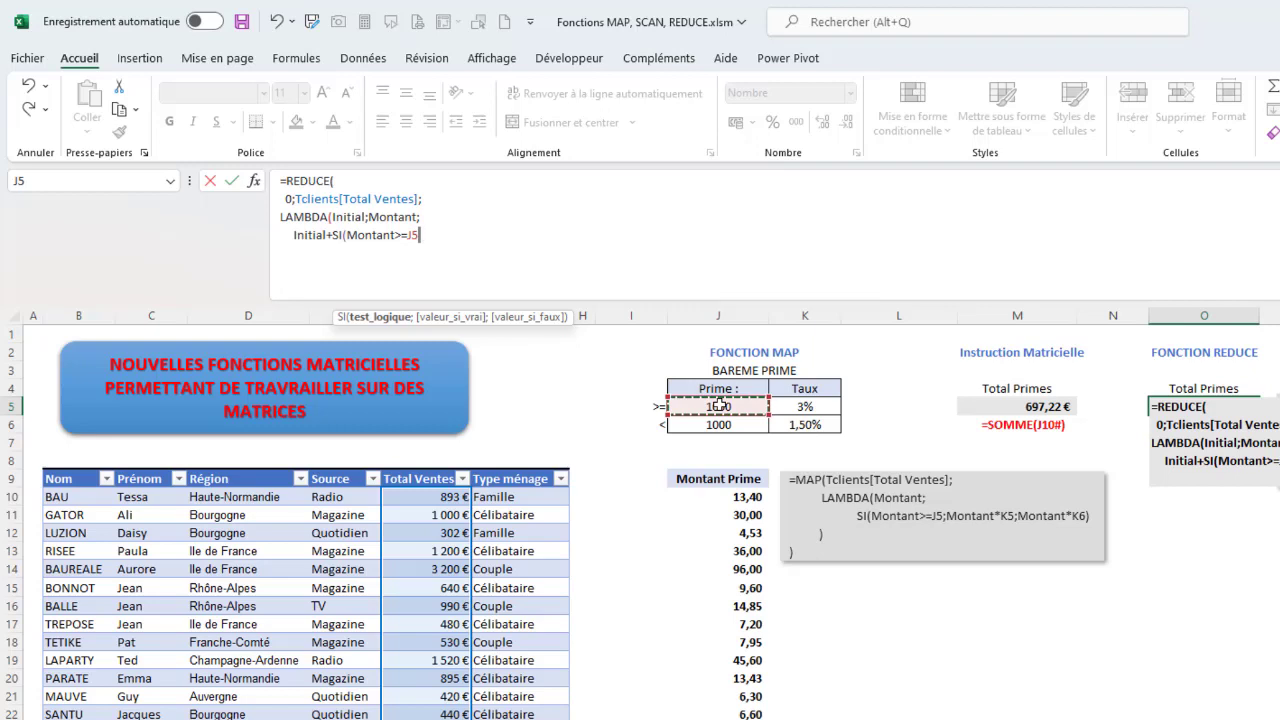
# Step: Add Montant*K5 as the SI value if true and Montant*K6 as the value if false
pyautogui.write(';M')
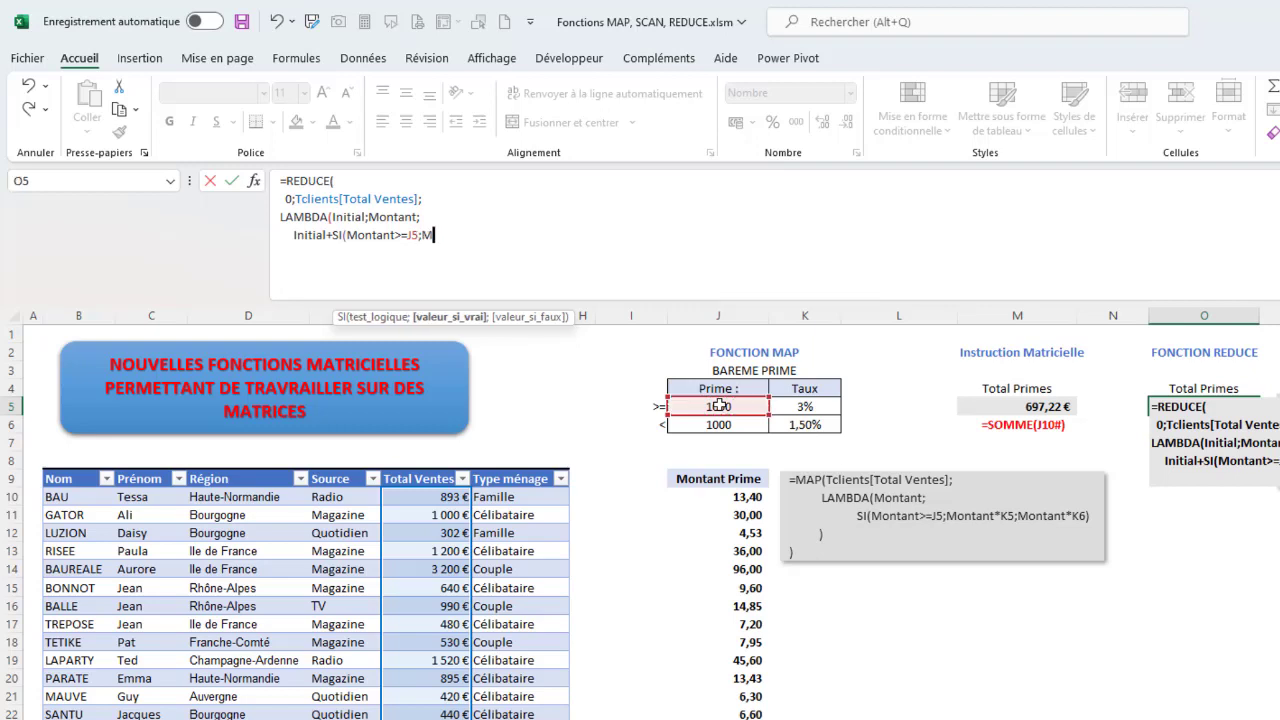
pyautogui.write('ontant*')
pyautogui.click(818, 408)
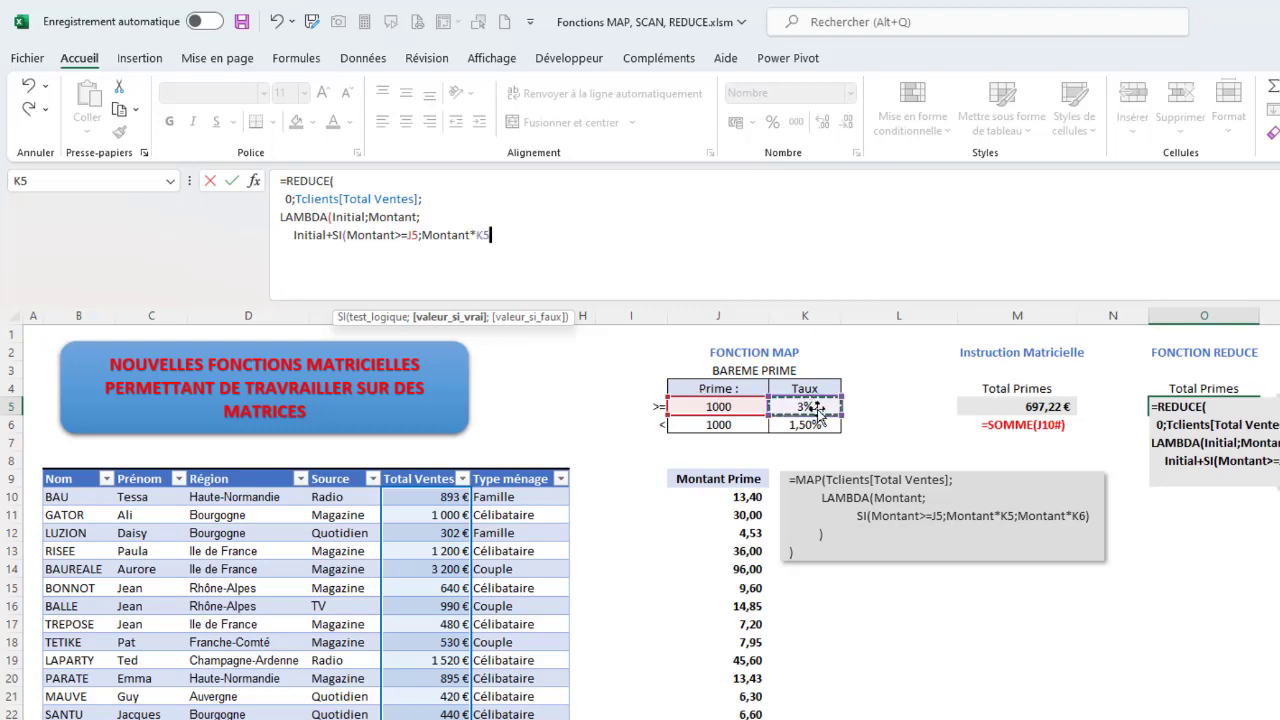
pyautogui.write(';')
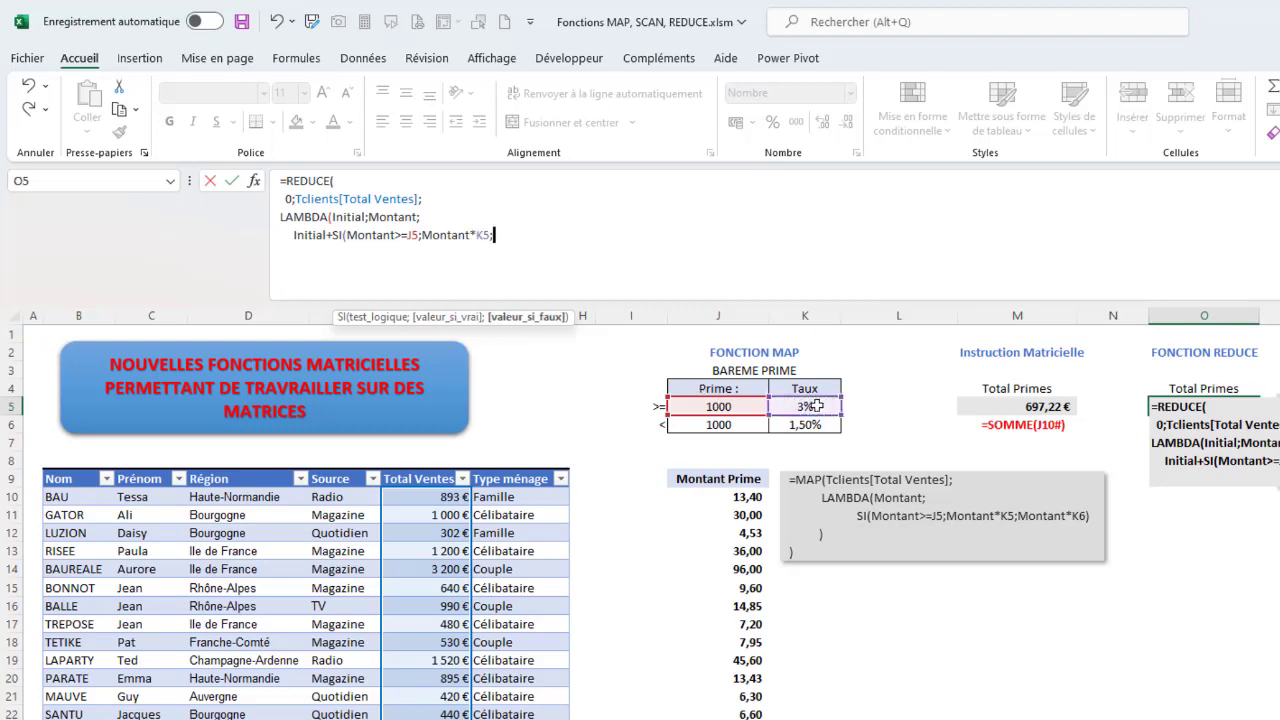
pyautogui.write('Montant*')
pyautogui.click(806, 428)
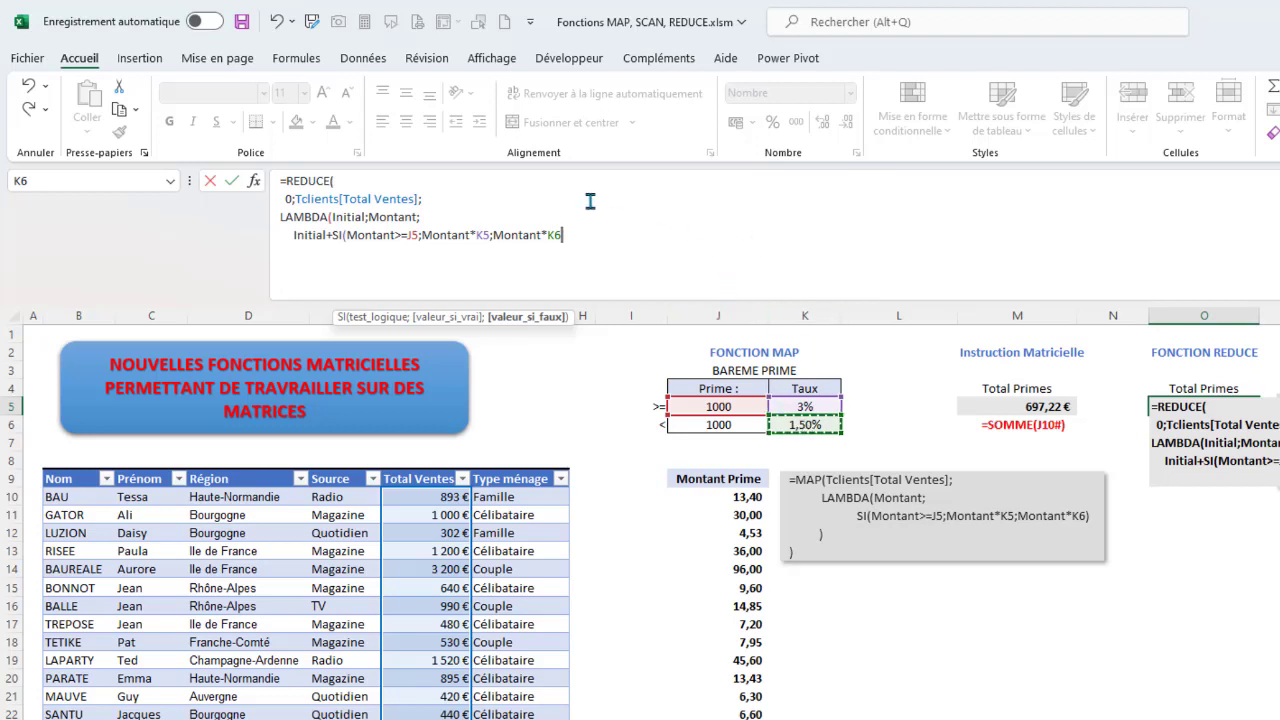
# Step: Close the SI, LAMBDA and REDUCE parentheses, the last two on separate lines, and validate the formula in O5
pyautogui.write(')')
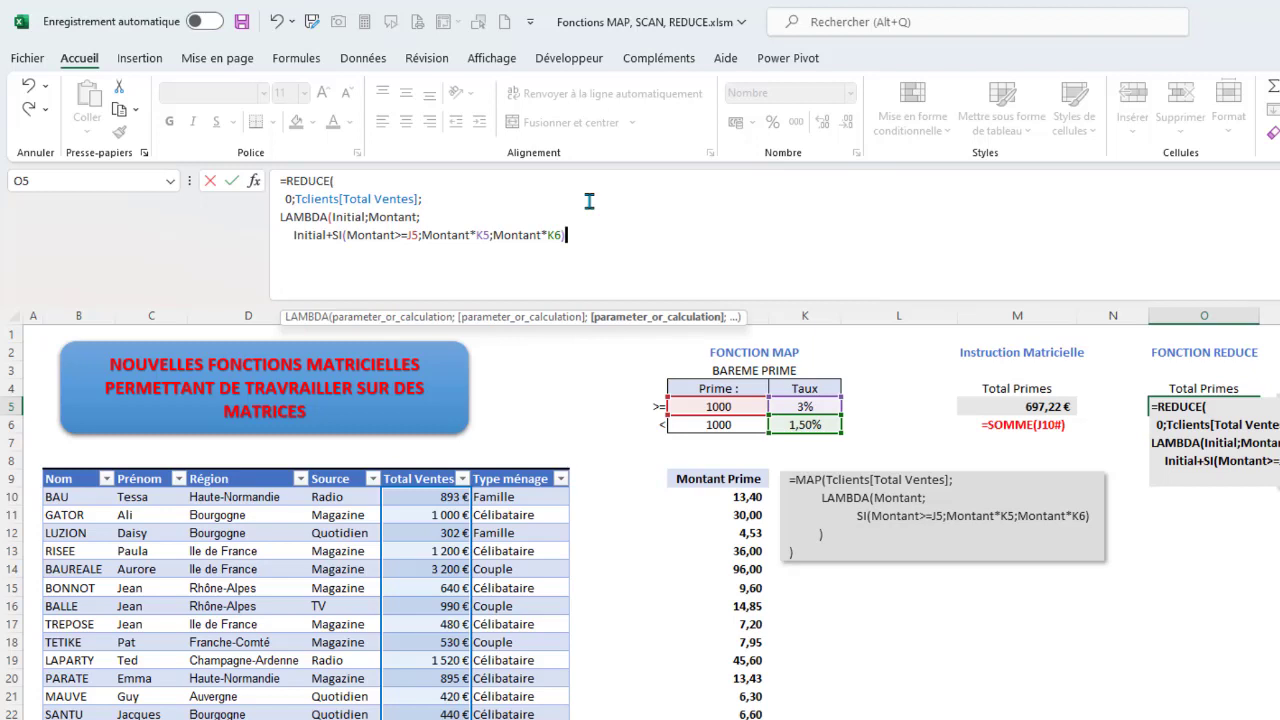
pyautogui.hotkey('alt', 'Return')
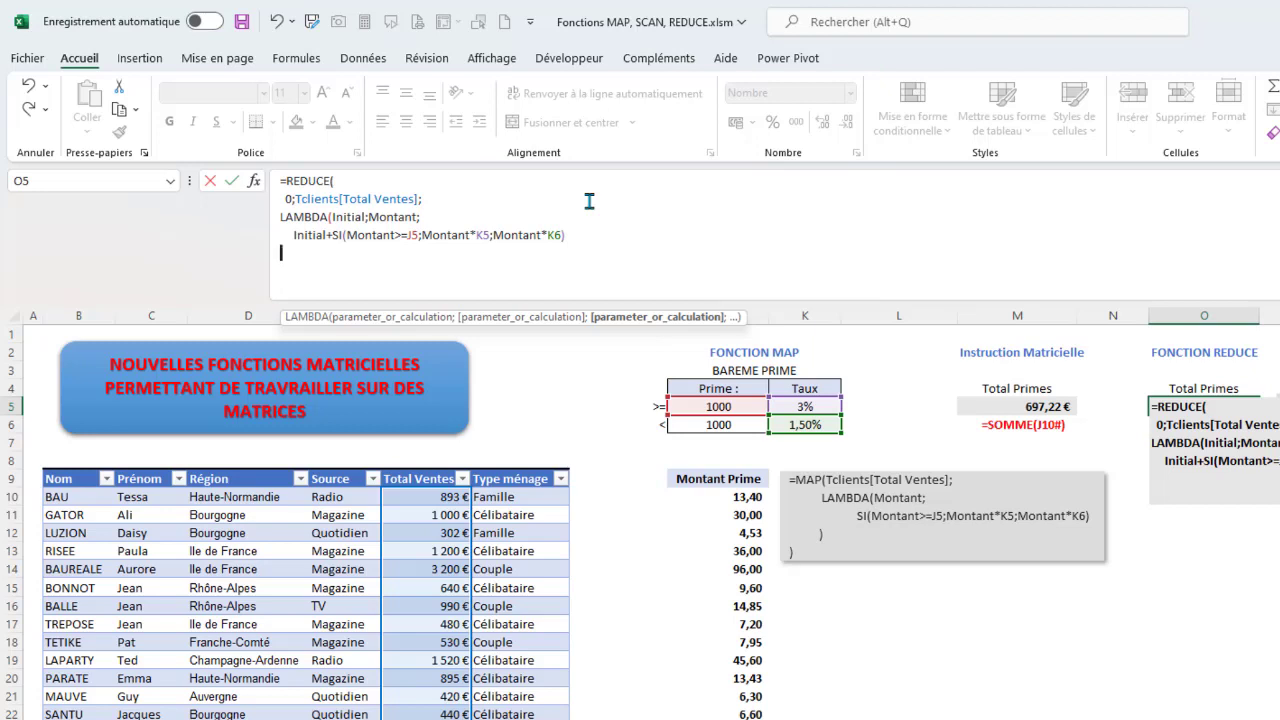
pyautogui.write(')')
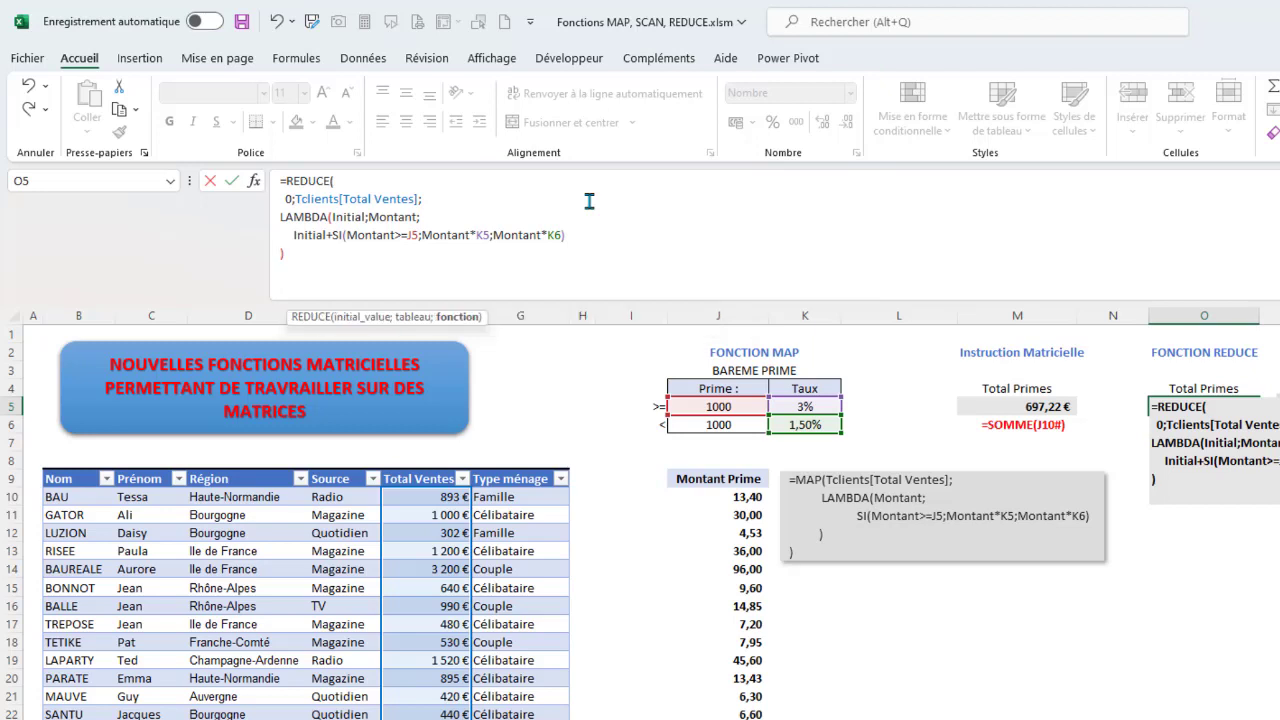
pyautogui.hotkey('alt', 'Return')
pyautogui.write(')')
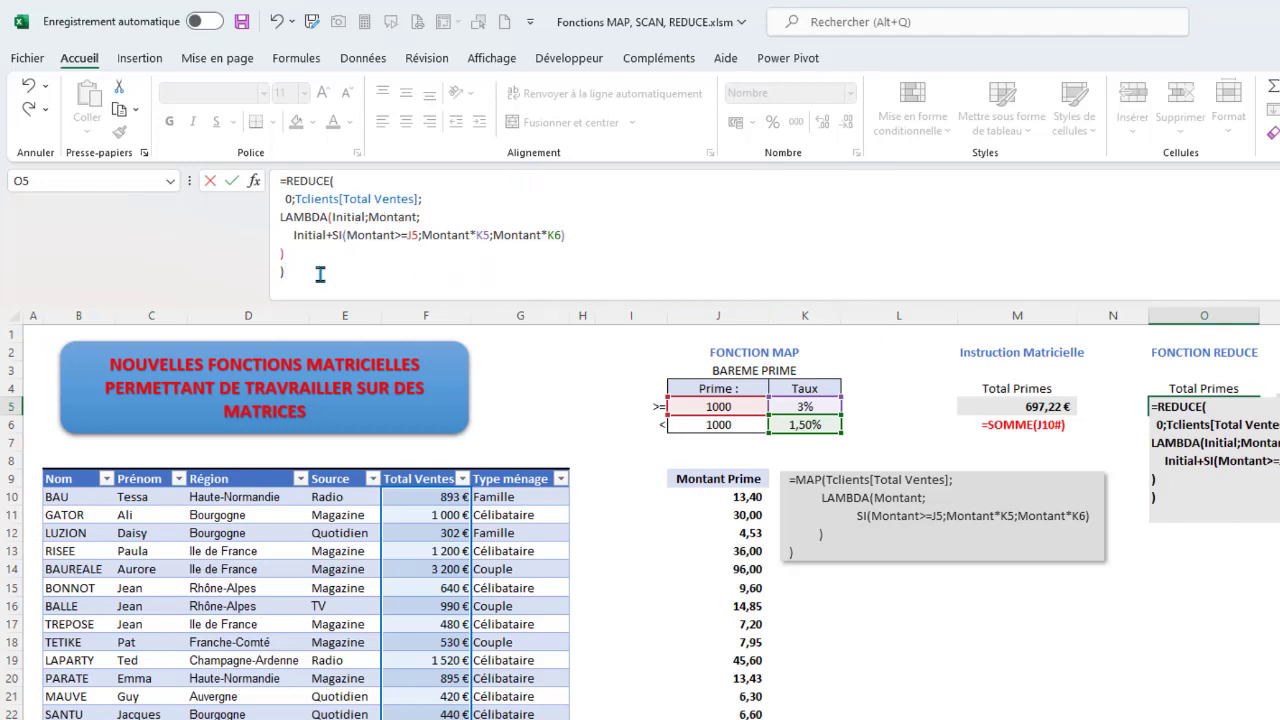
pyautogui.press('Return')
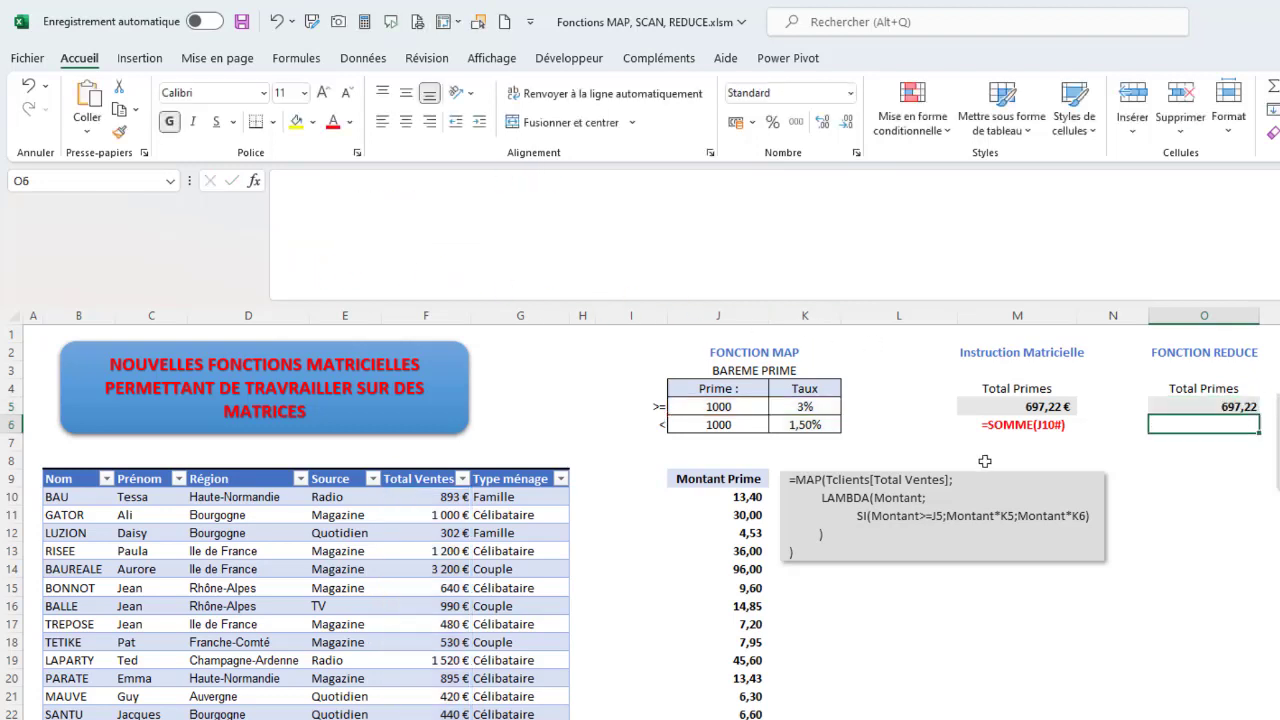
# Step: Compare the REDUCE total in O5 with the SOMME total in M5 and the individual Montant Prime values
pyautogui.click(1210, 405)
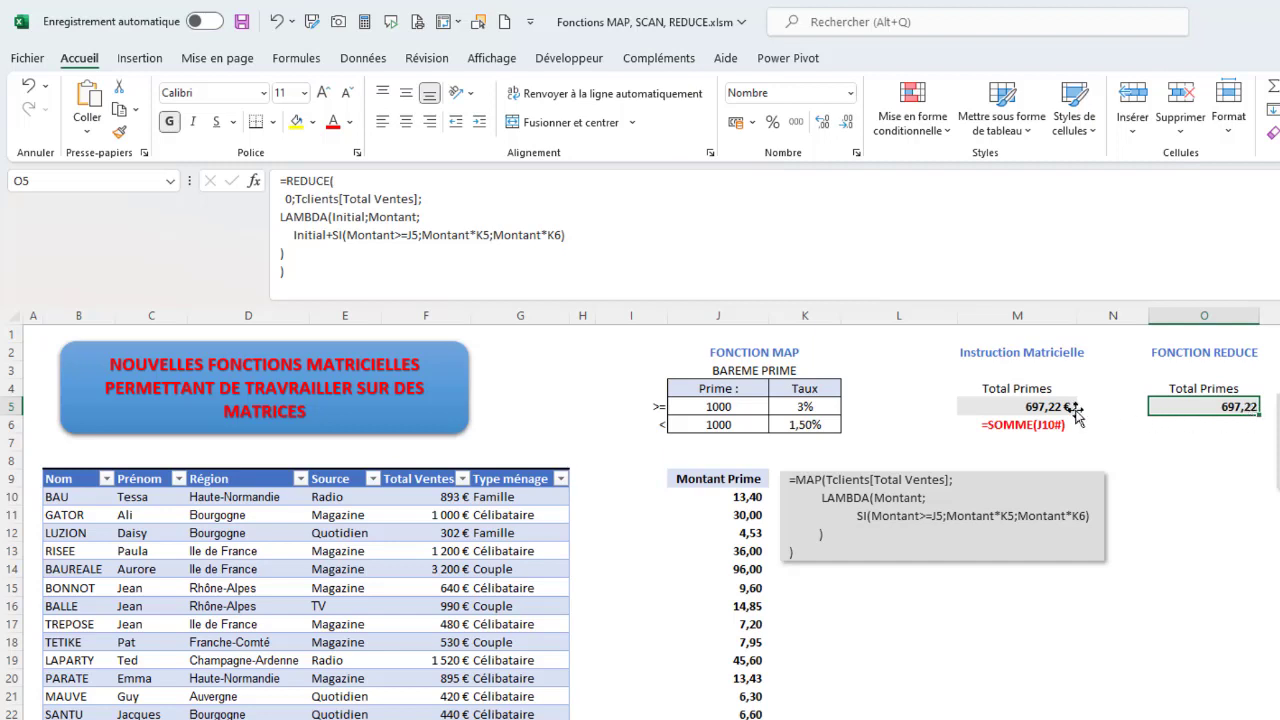
pyautogui.click(1030, 406)
pyautogui.click(1195, 408)
pyautogui.moveTo(722, 495); pyautogui.dragTo(720, 719)
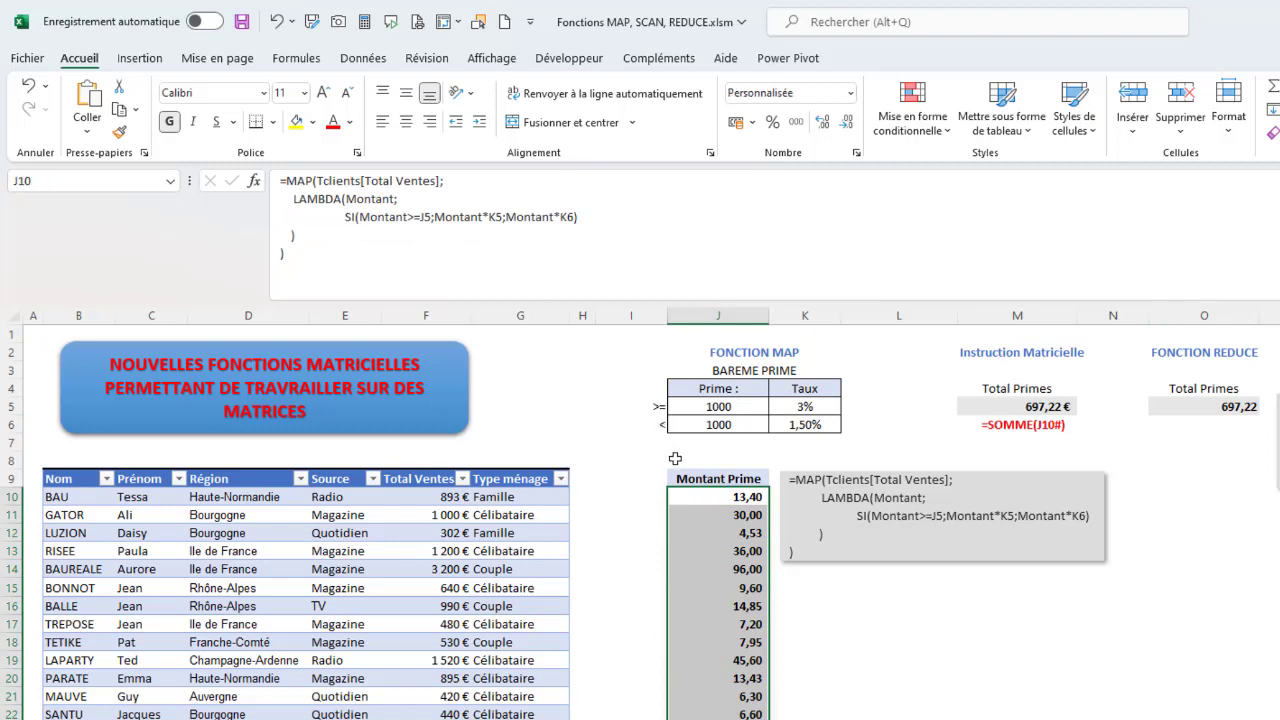
# Step: Review the REDUCE formula in O5, including its LAMBDA block and its initial value argument
pyautogui.click(1204, 410)
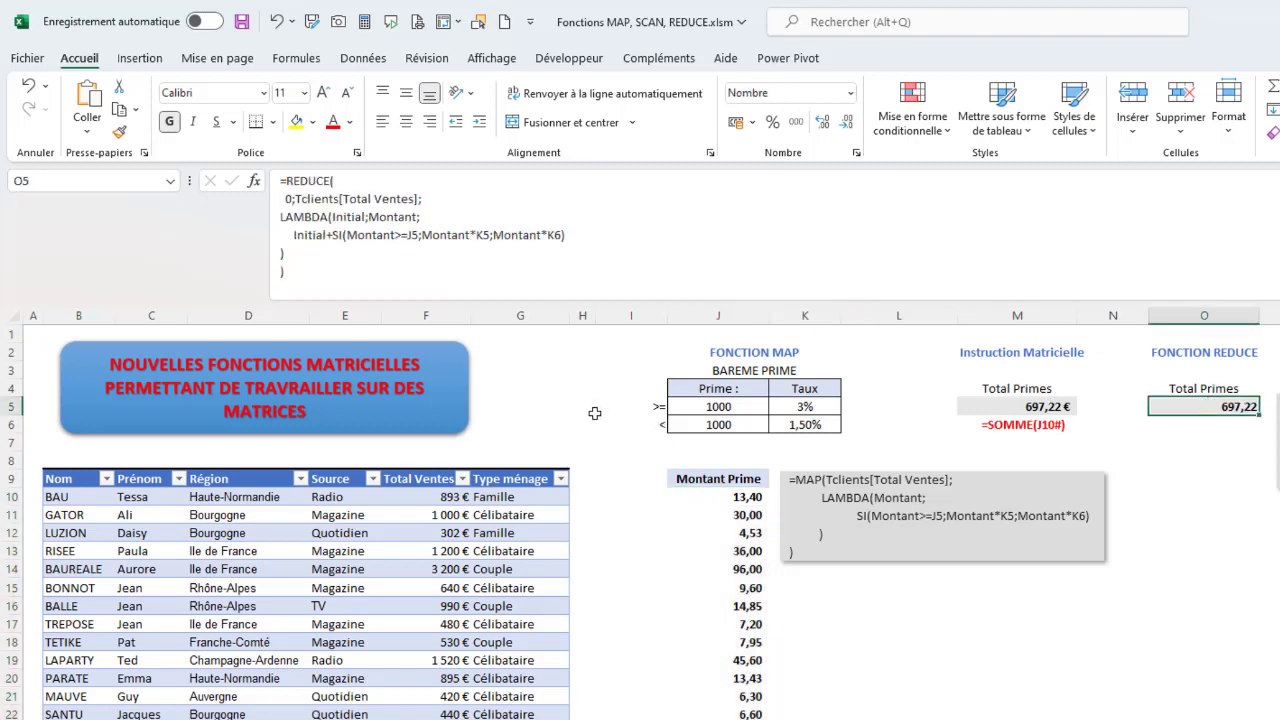
pyautogui.click(336, 180)
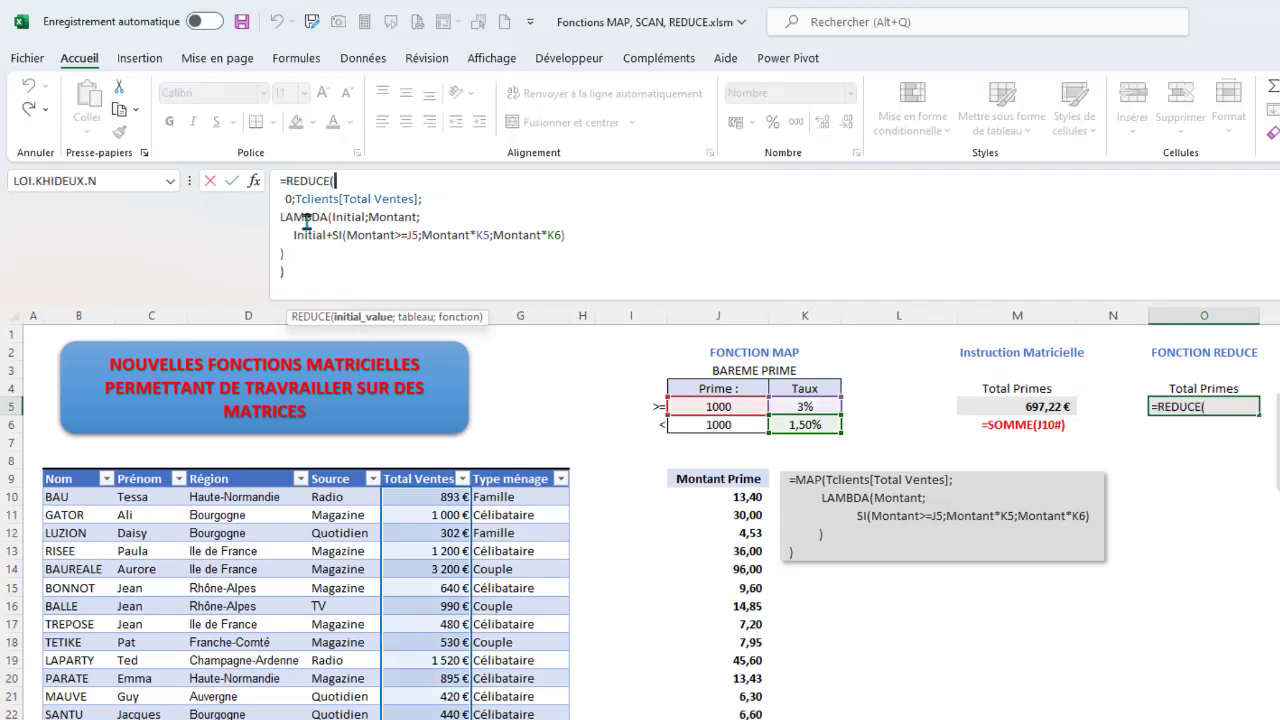
pyautogui.moveTo(270, 217); pyautogui.dragTo(556, 236)
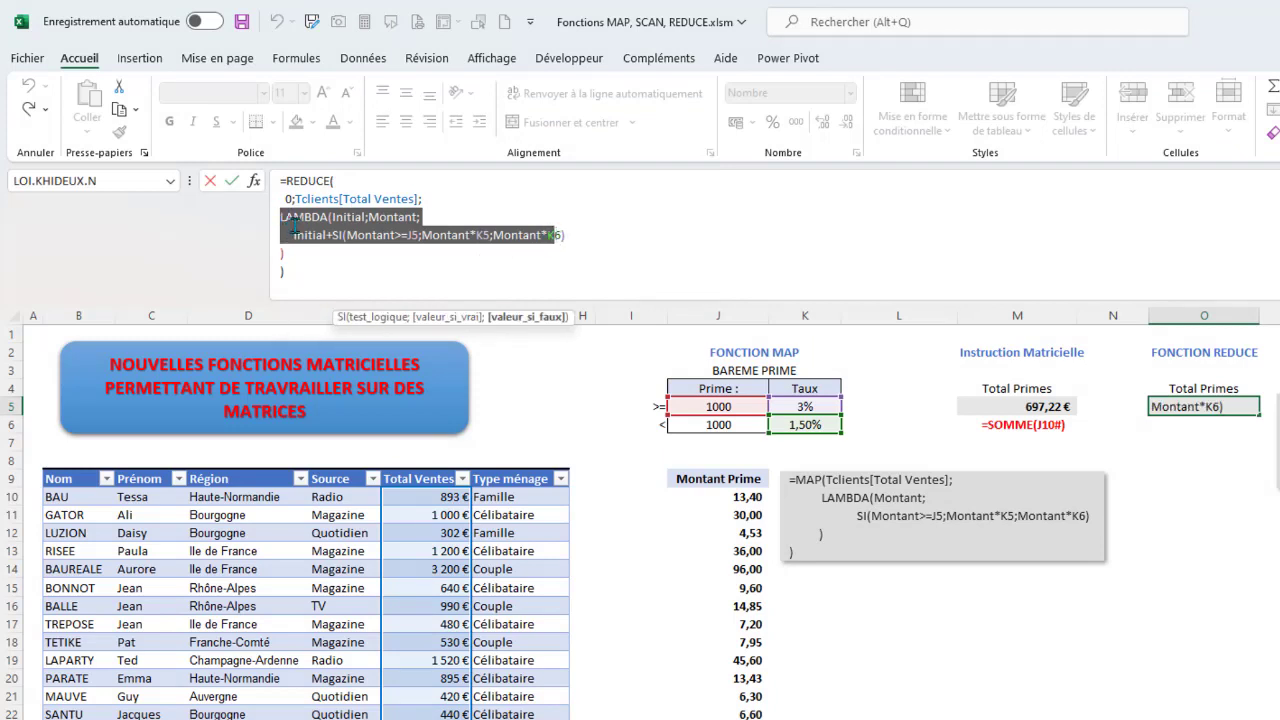
pyautogui.click(290, 180)
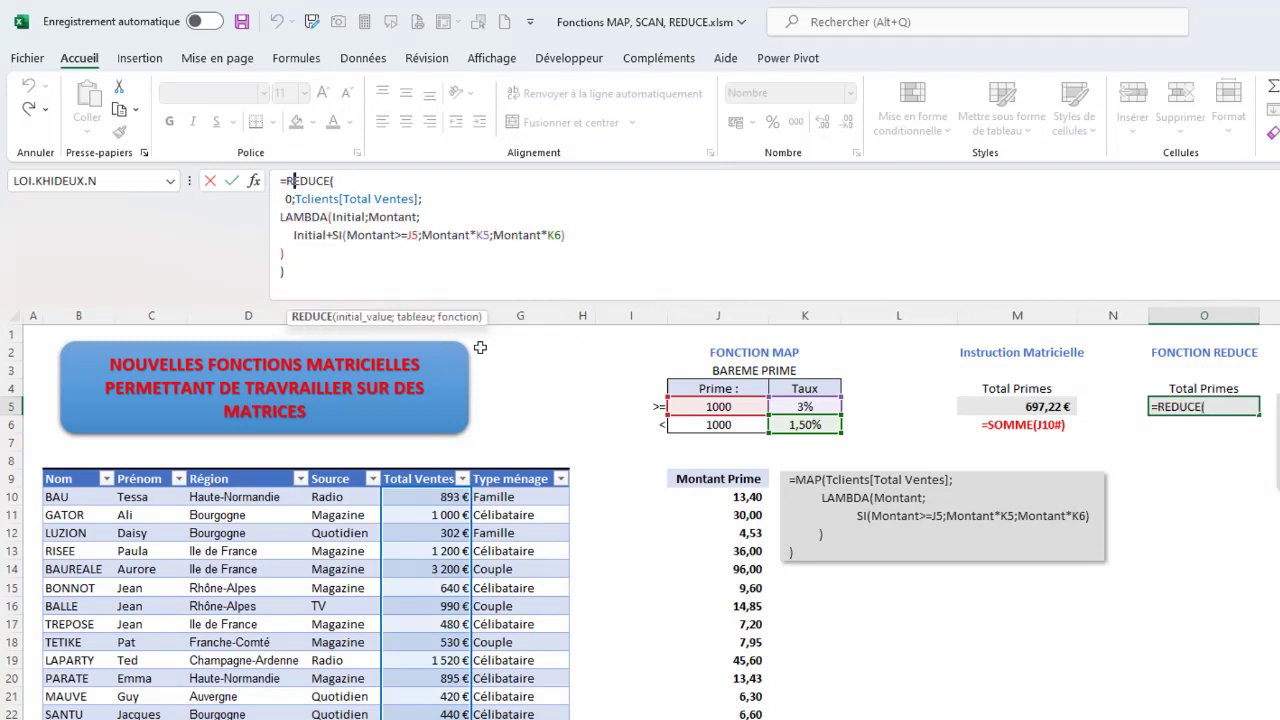
pyautogui.click(340, 182)
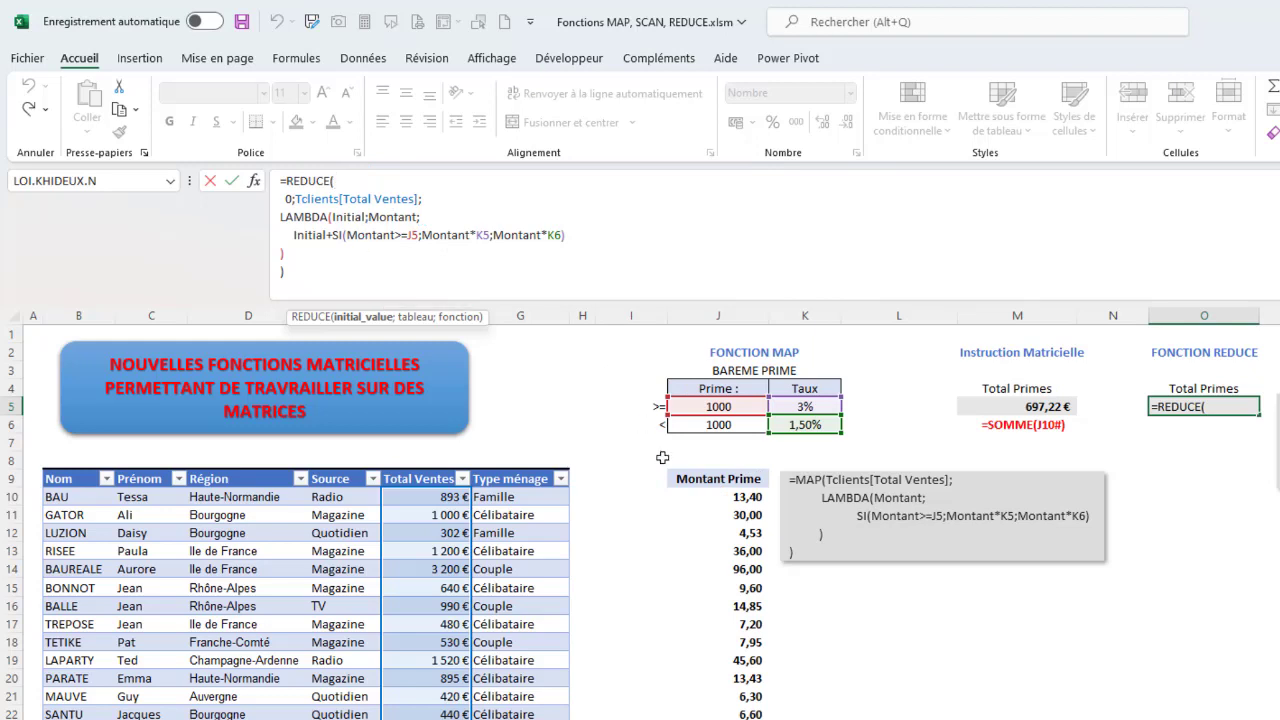
# Step: Indent the LAMBDA line and its closing parenthesis in the REDUCE formula in O5 to align the block
pyautogui.click(298, 274)
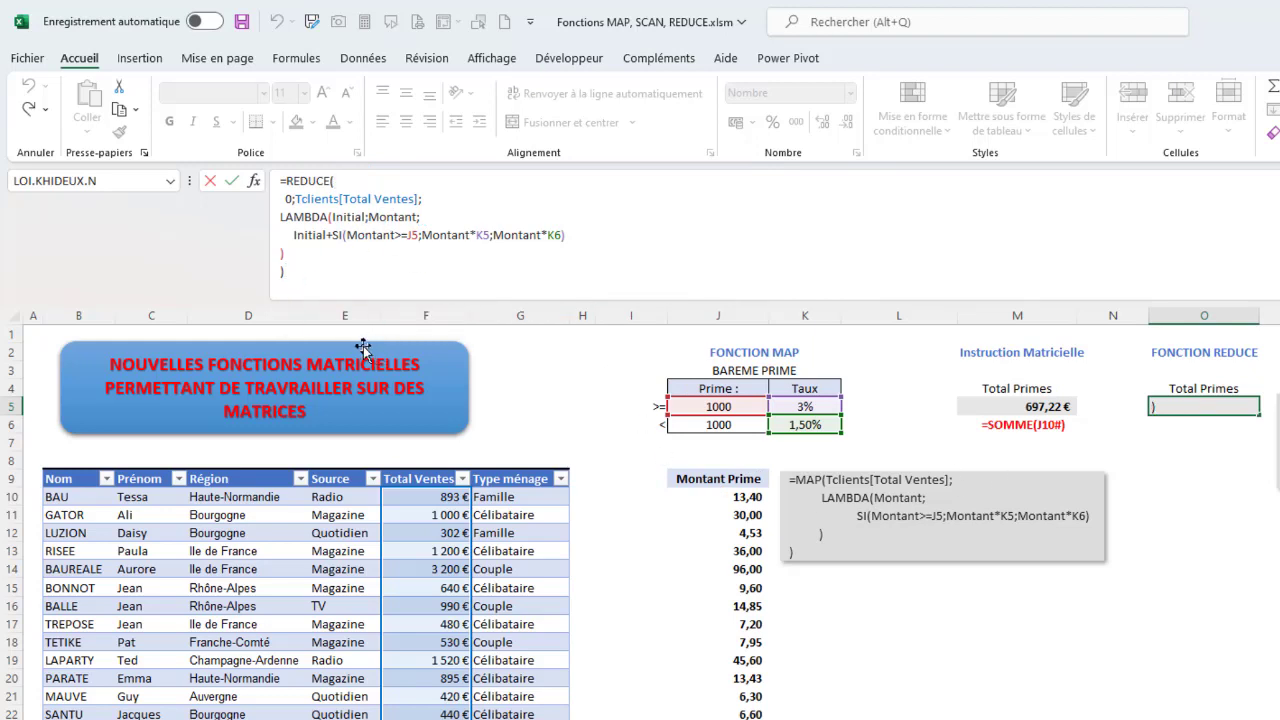
pyautogui.click(283, 216)
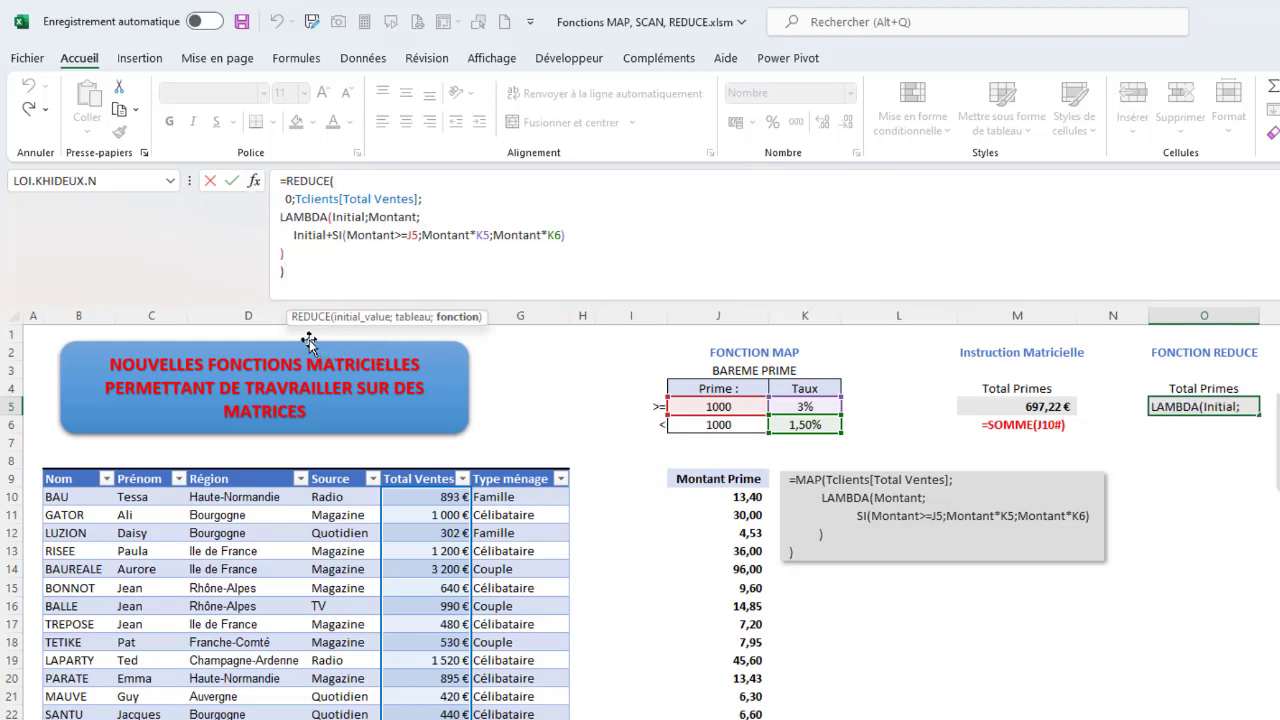
pyautogui.click(281, 253)
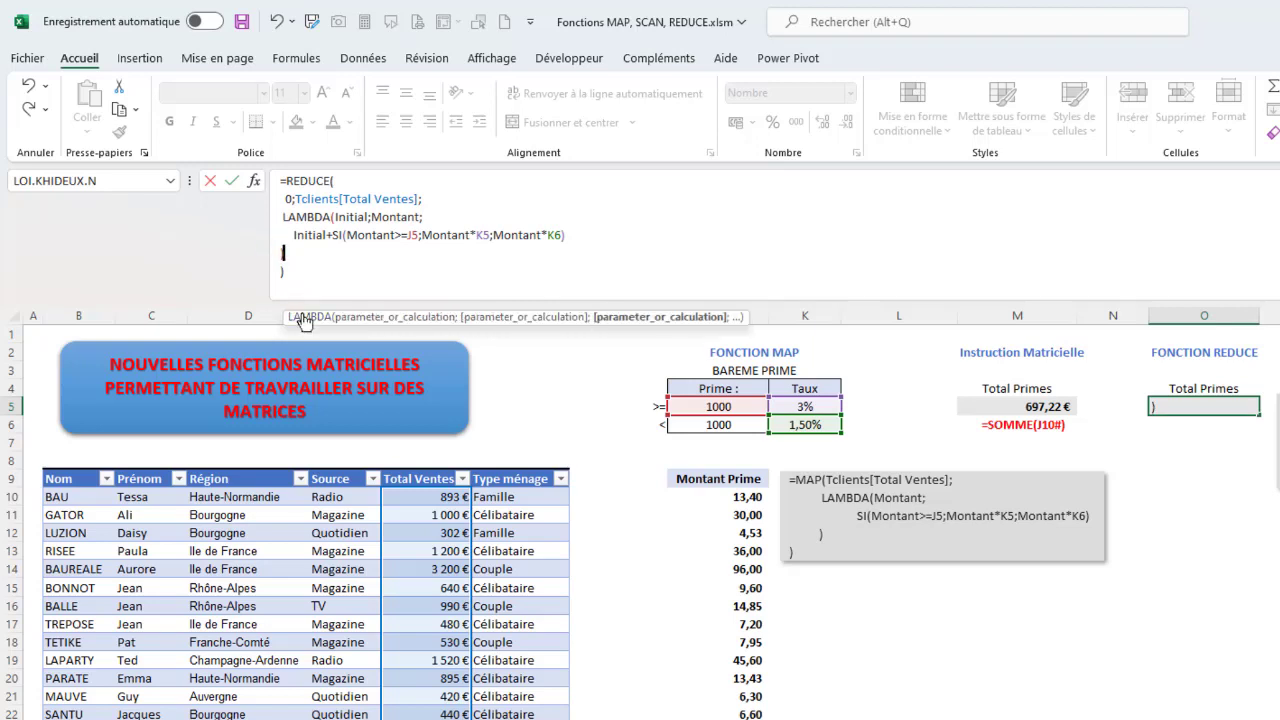
pyautogui.click(280, 216)
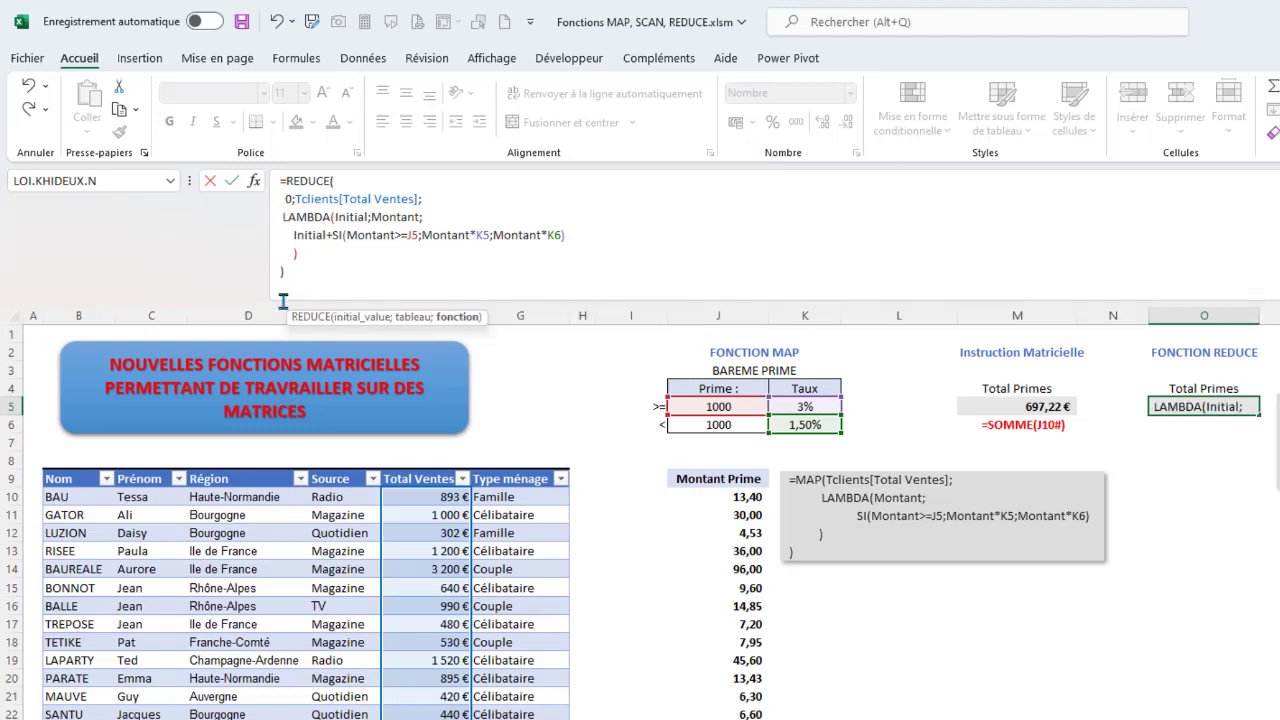
pyautogui.click(286, 199)
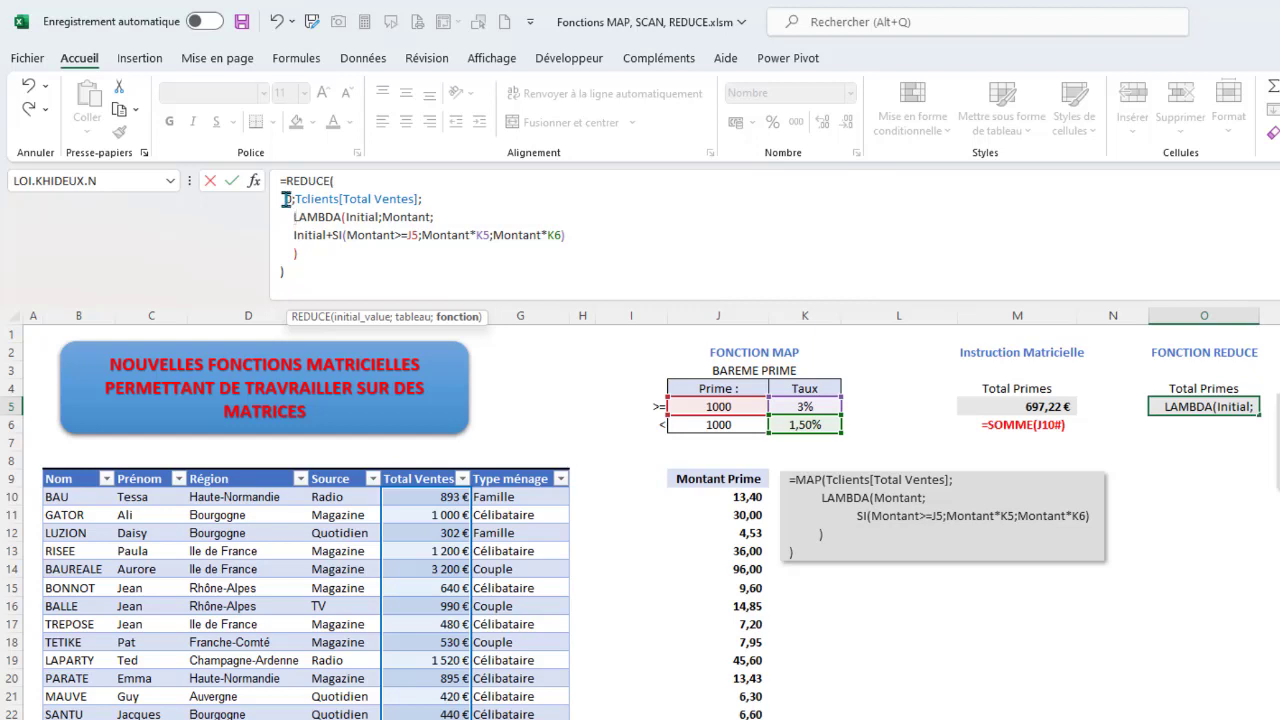
pyautogui.click(281, 273)
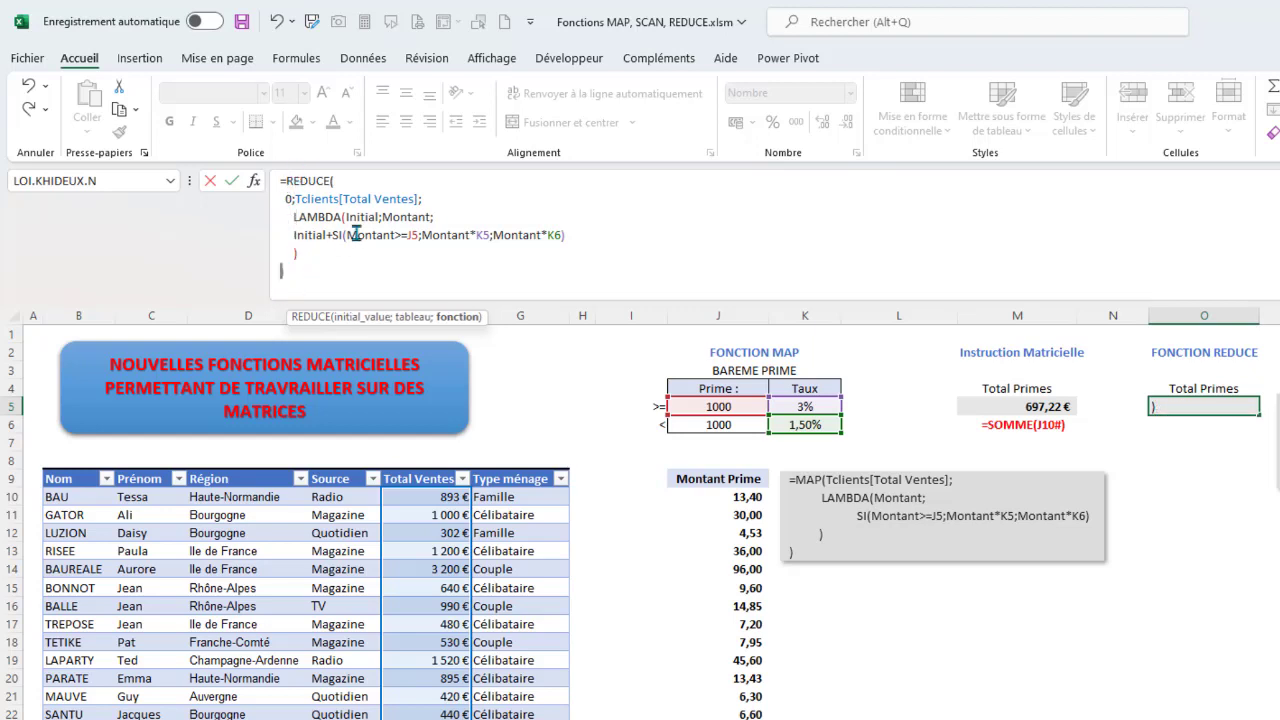
# Step: Review how Initial is declared and reused in the LAMBDA, and validate the re-indented REDUCE formula in O5
pyautogui.click(577, 237)
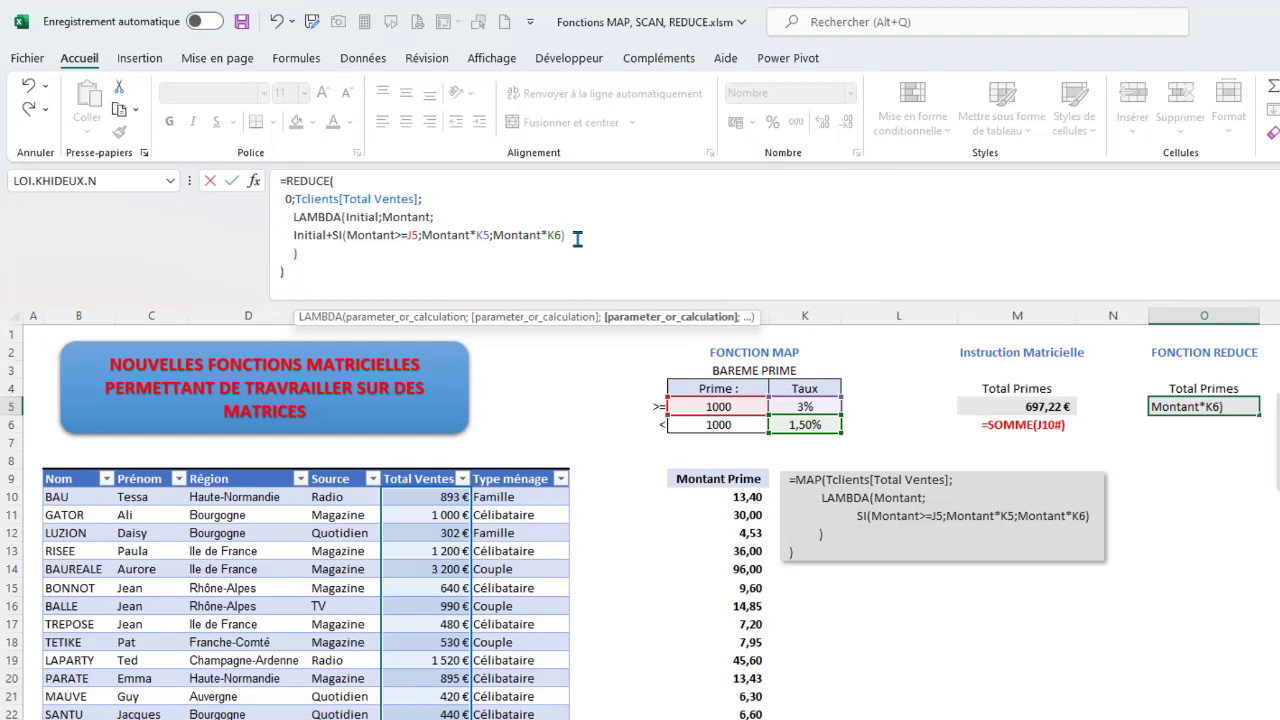
pyautogui.doubleClick(360, 218)
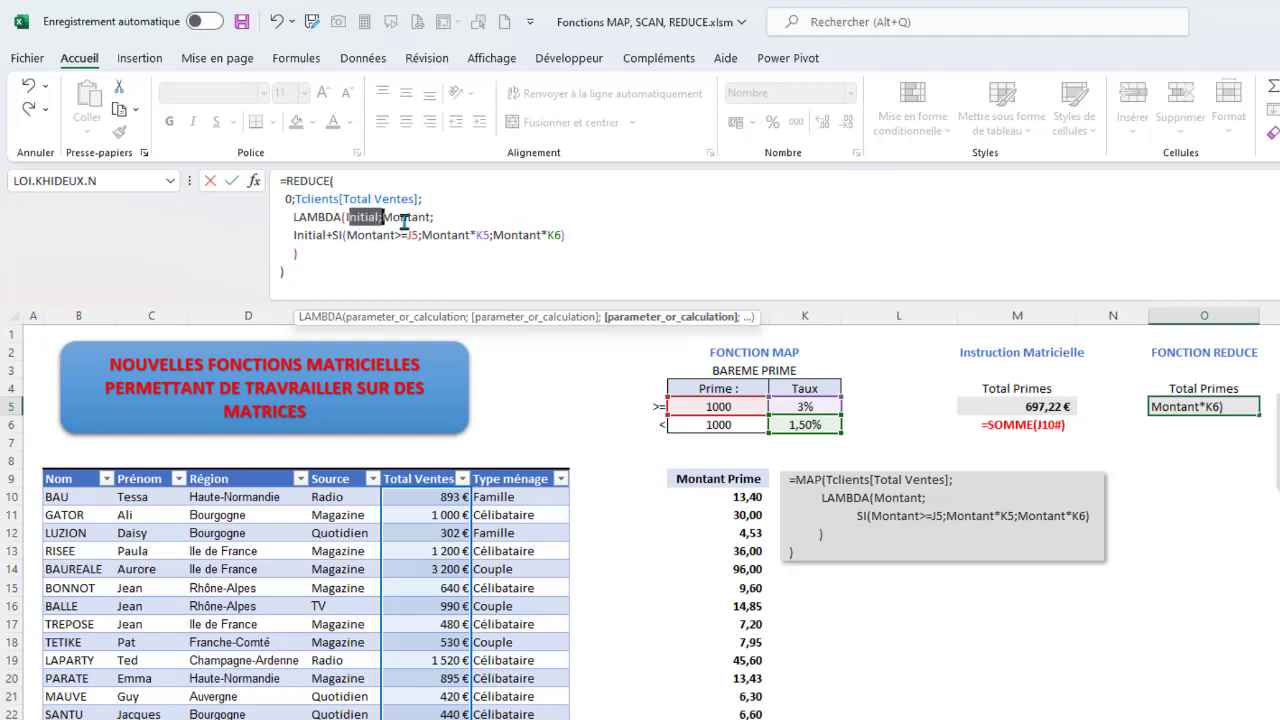
pyautogui.moveTo(308, 236)
pyautogui.mouseDown()
pyautogui.moveTo(498, 232)
pyautogui.moveTo(316, 235)
pyautogui.mouseUp()
pyautogui.click(363, 216)
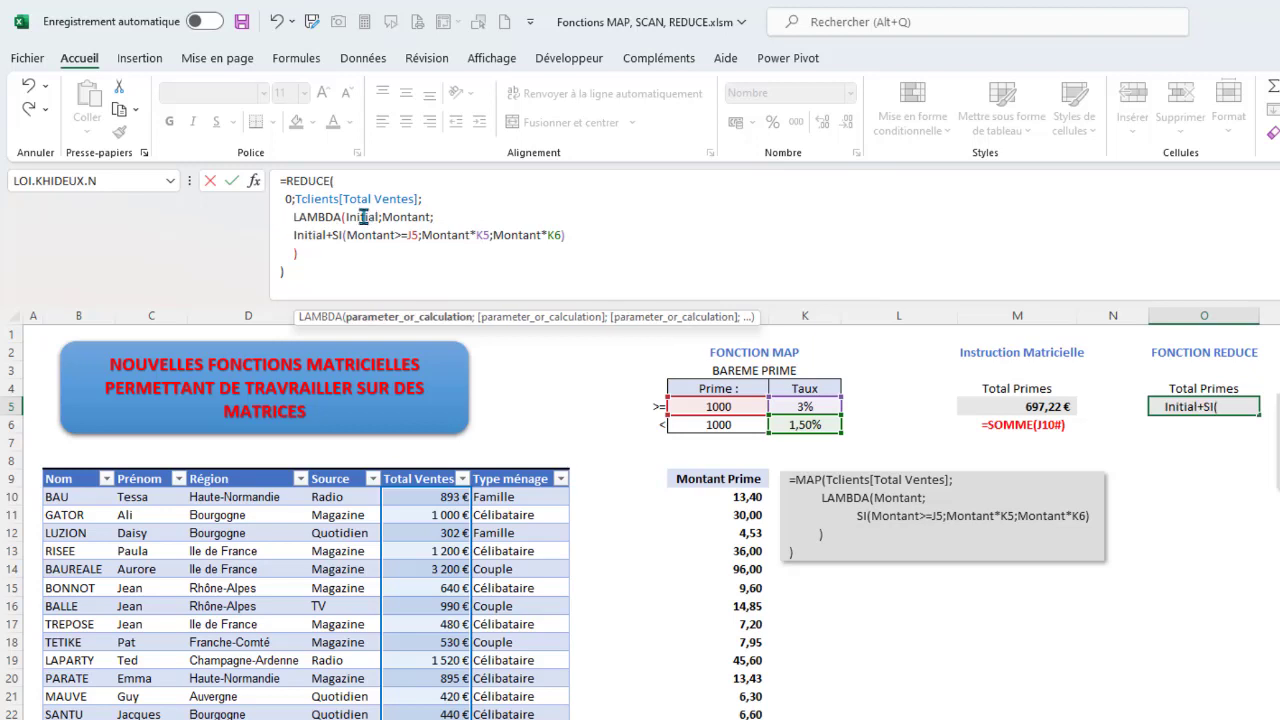
pyautogui.click(308, 235)
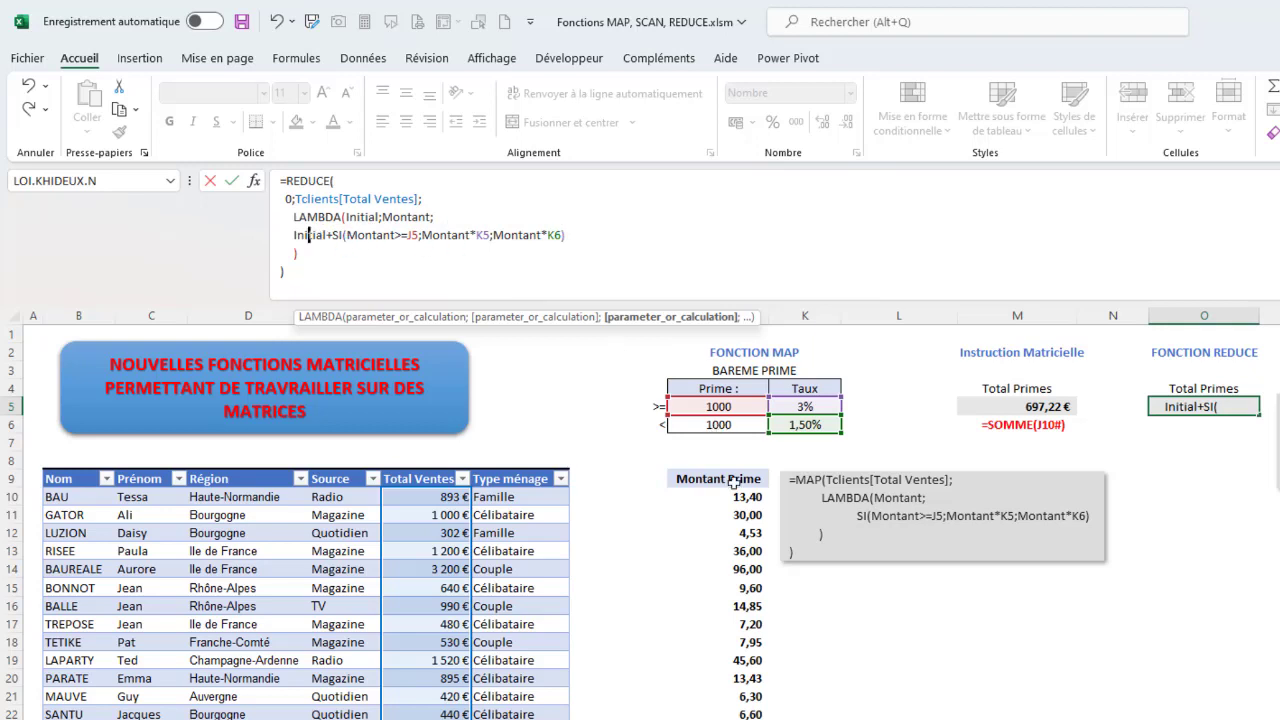
pyautogui.click(303, 270)
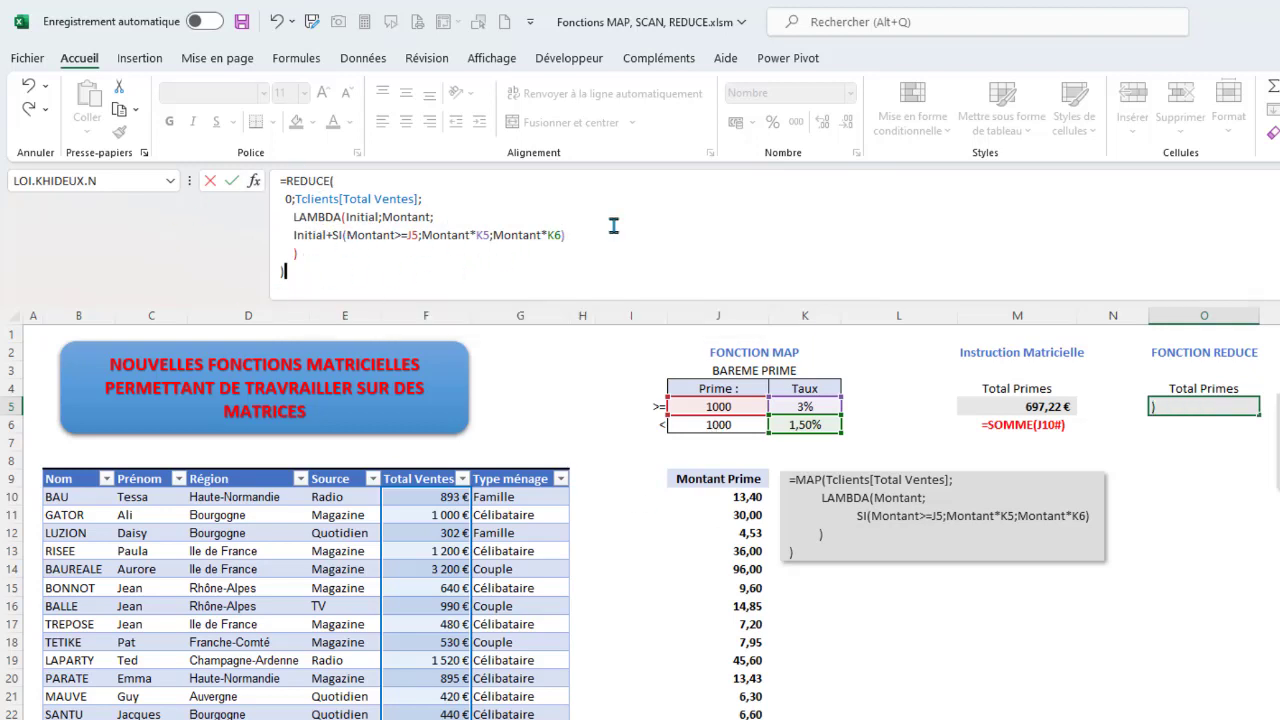
pyautogui.press('Return')
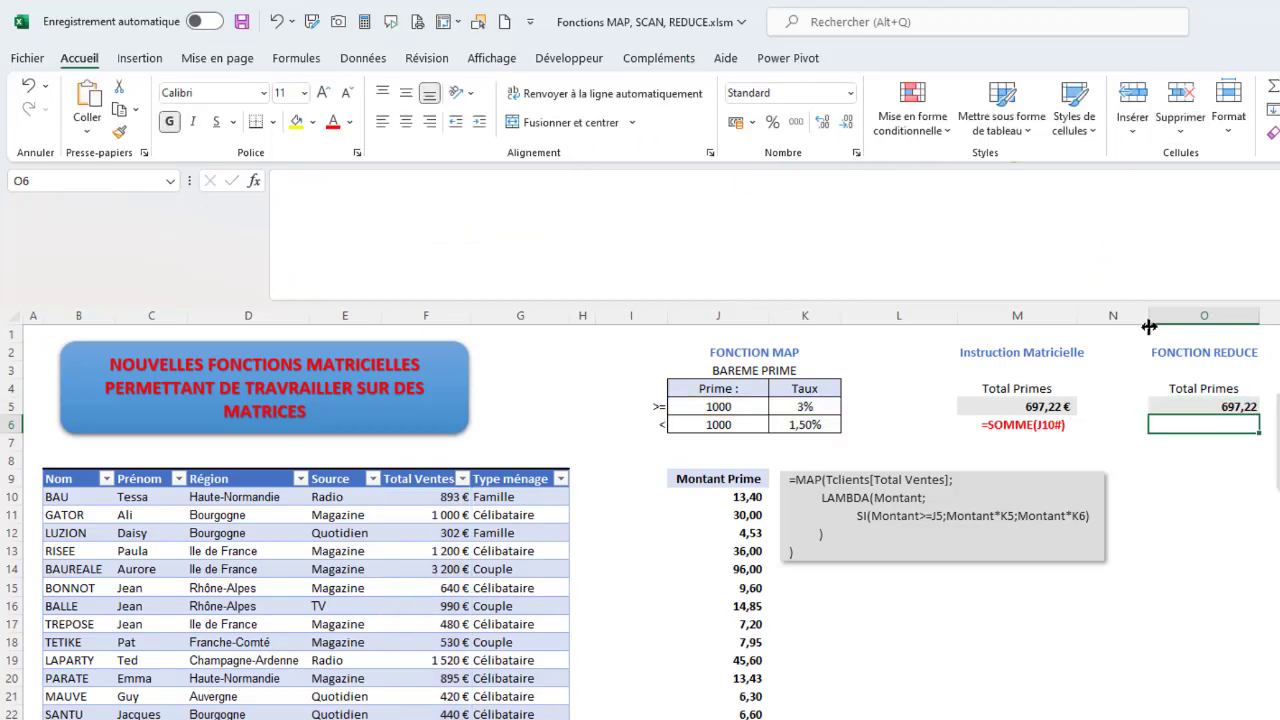
# Step: Collapse the formula bar, point out the FONCTION MAP and FONCTION REDUCE headings, and switch to the Exemple 2 sheet
pyautogui.click(1268, 133)
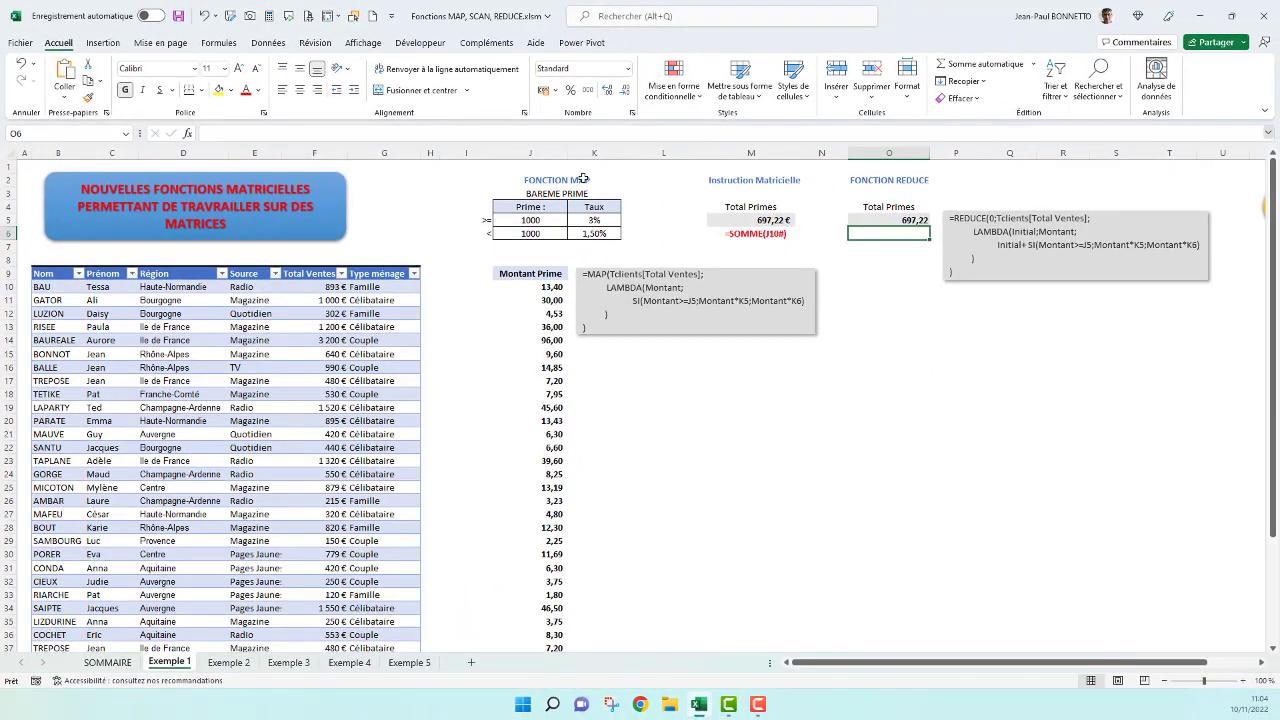
pyautogui.click(583, 179)
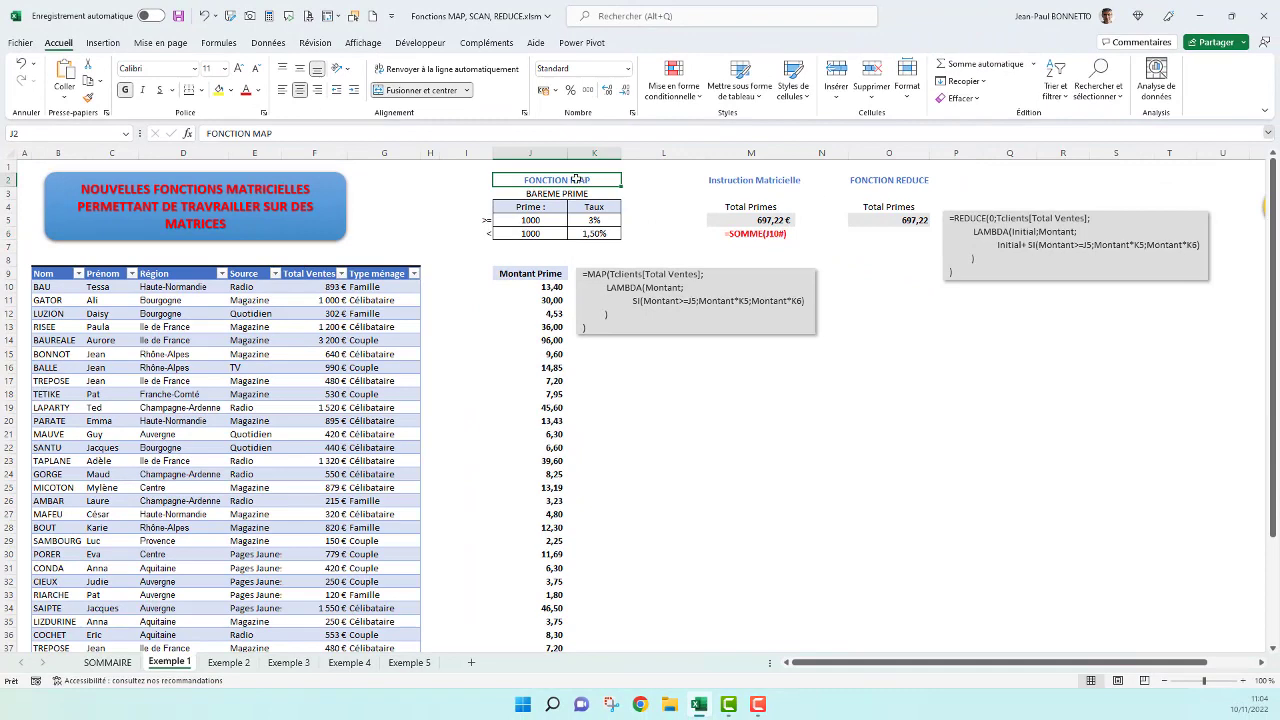
pyautogui.click(874, 179)
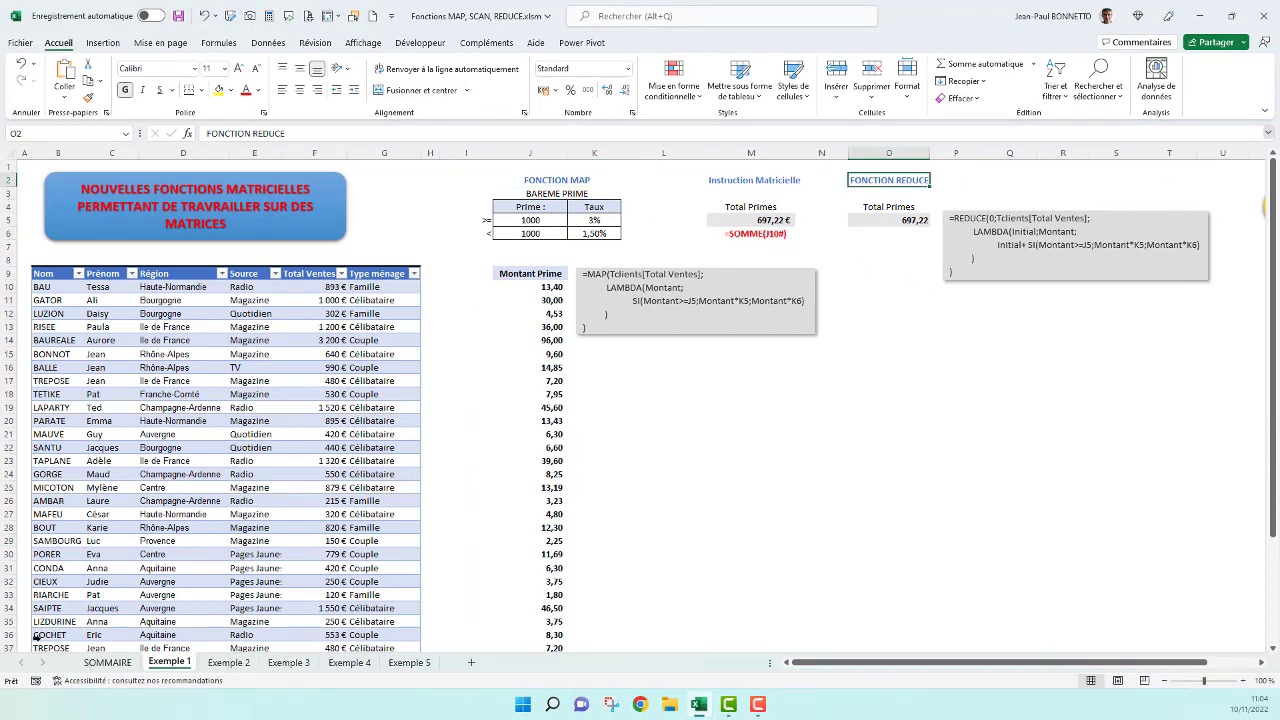
pyautogui.click(221, 663)
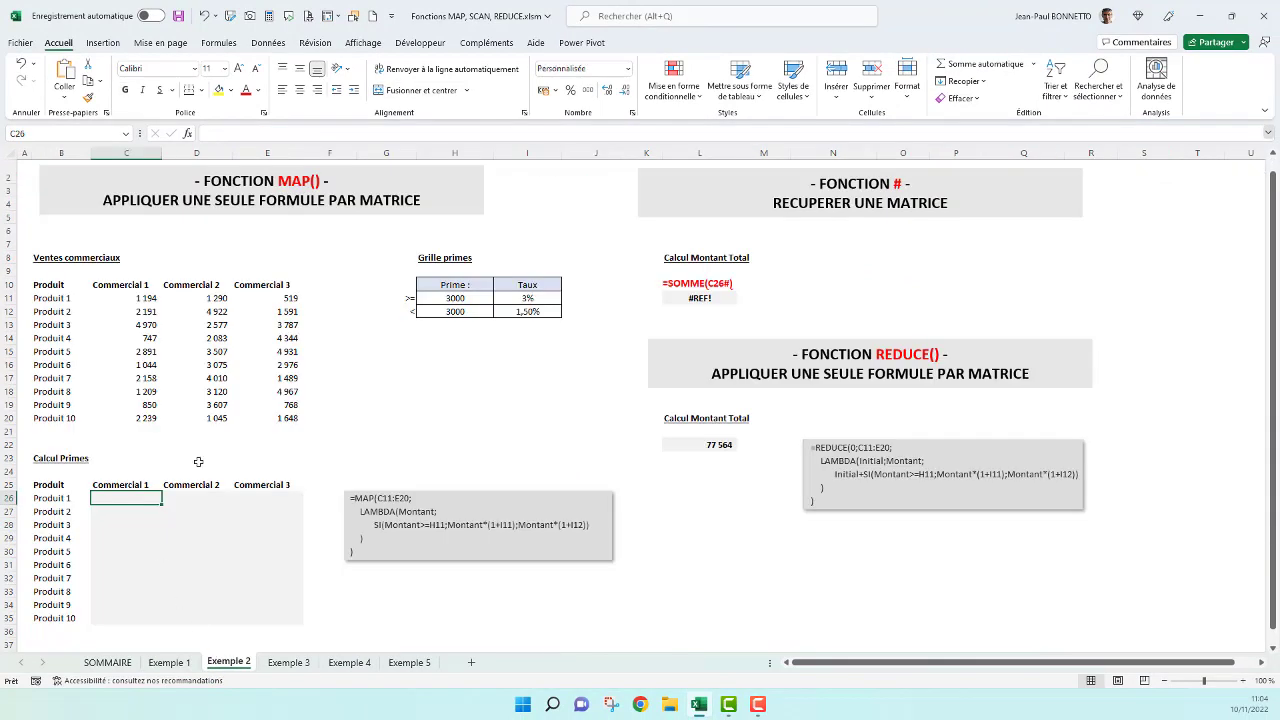
# Step: Clear the SOMME formula from L11 under the first Calcul Montant Total heading
pyautogui.click(448, 389)
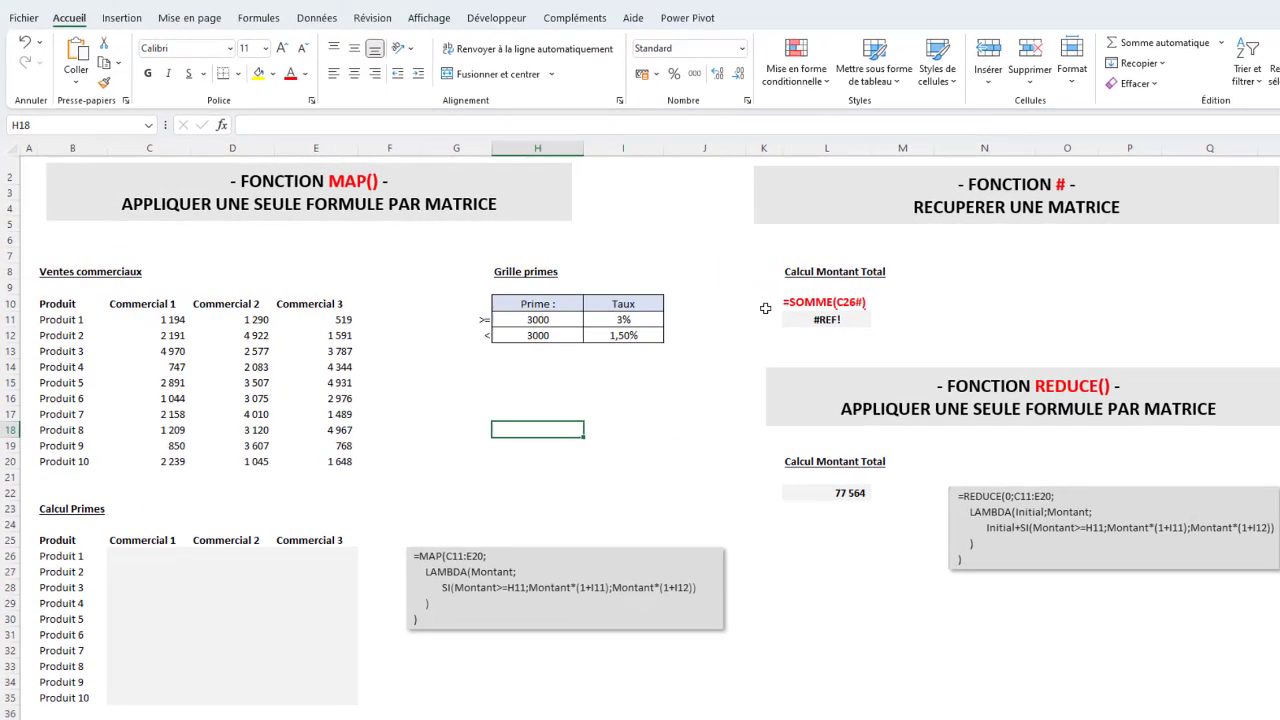
pyautogui.click(831, 318)
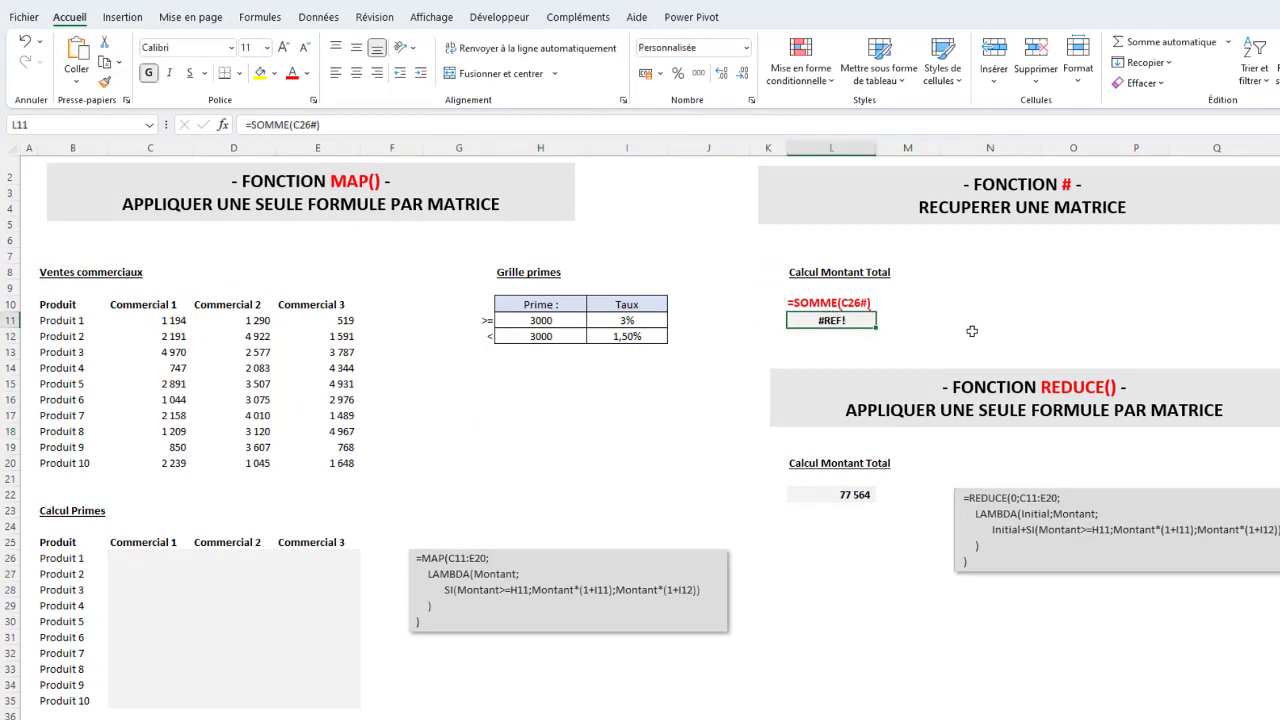
pyautogui.press('Delete')
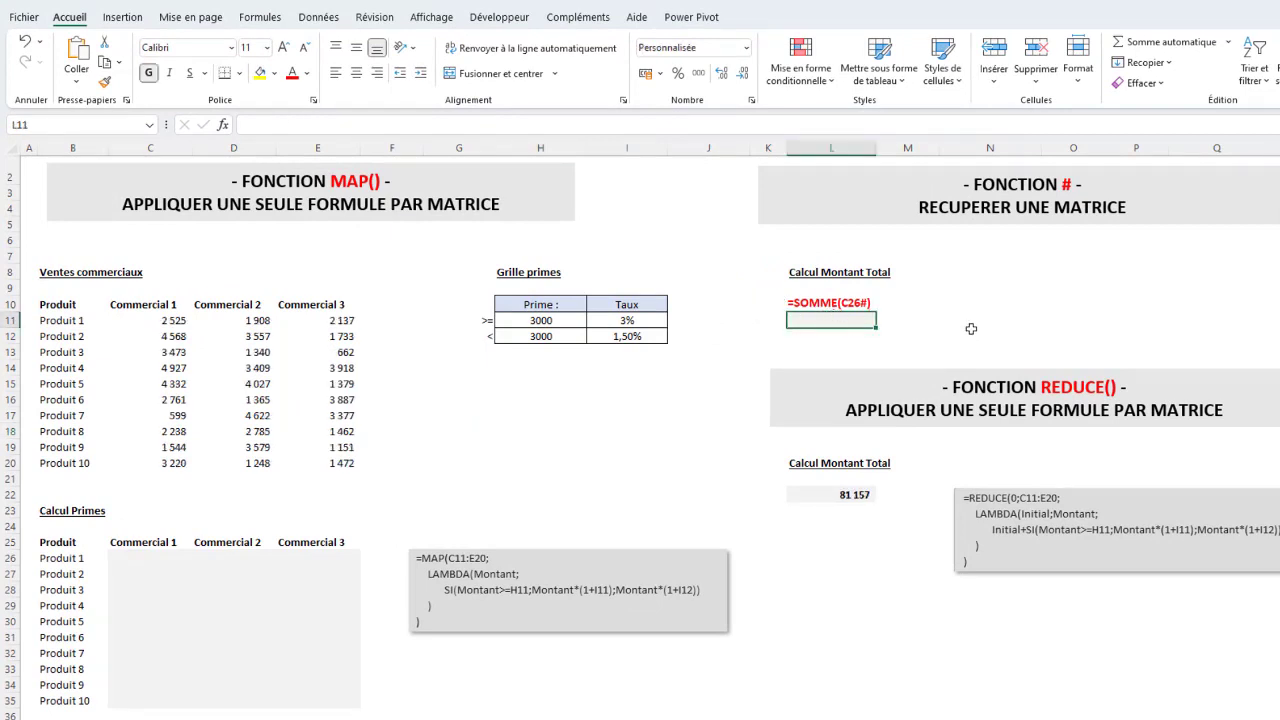
pyautogui.click(548, 405)
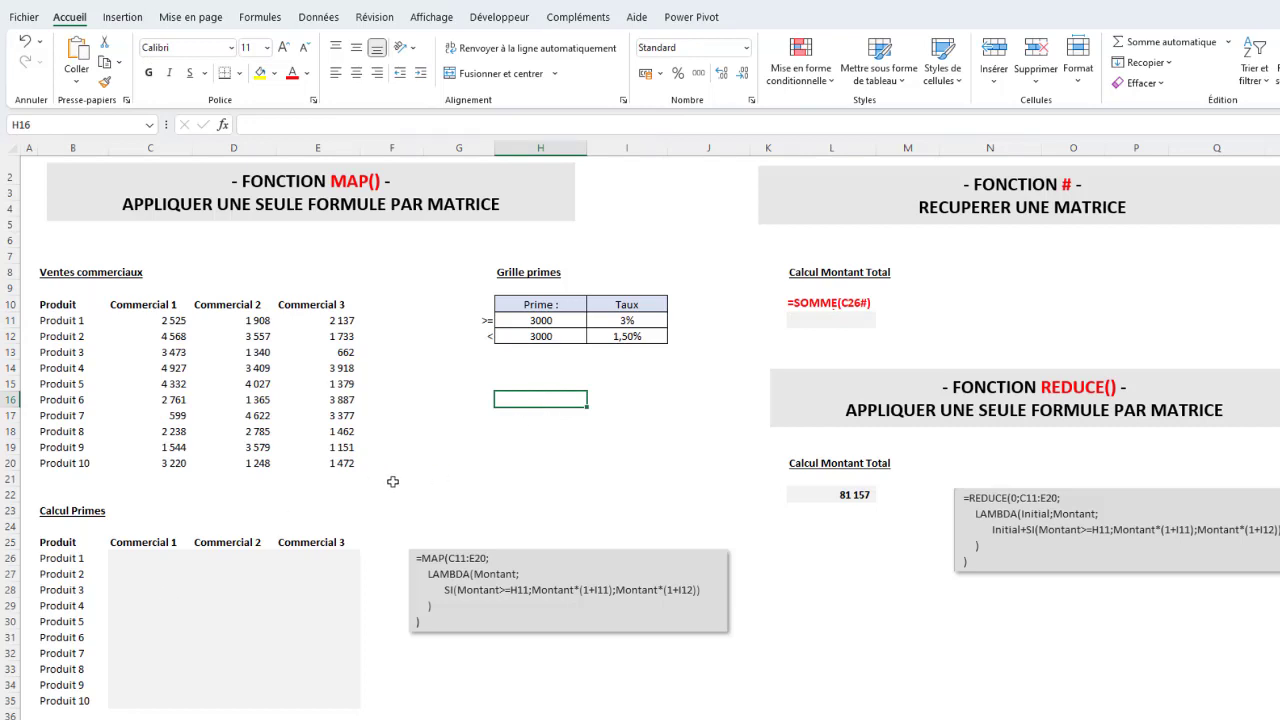
# Step: Compare the single-column layout of Exemple 1 with the sales matrix C11:E20 and the Grille primes threshold in Exemple 2
pyautogui.click(153, 558)
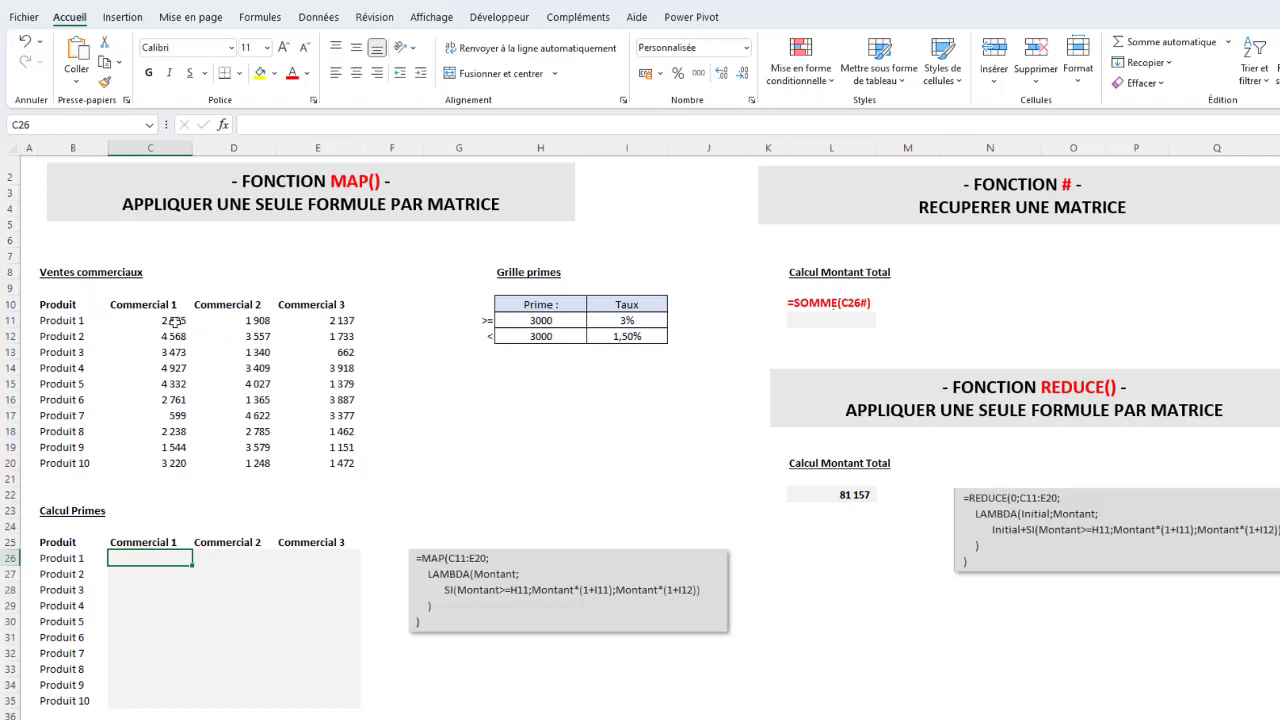
pyautogui.hotkey('ctrl', 'pagedown')
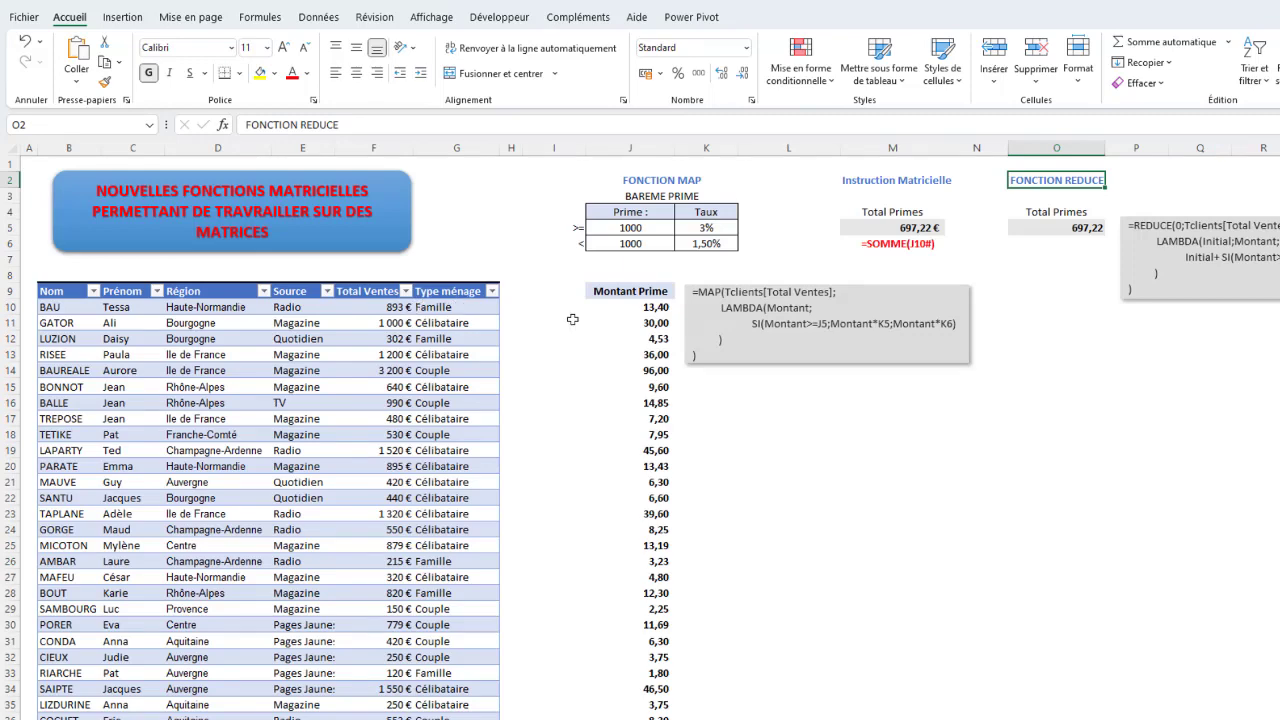
pyautogui.click(301, 719)
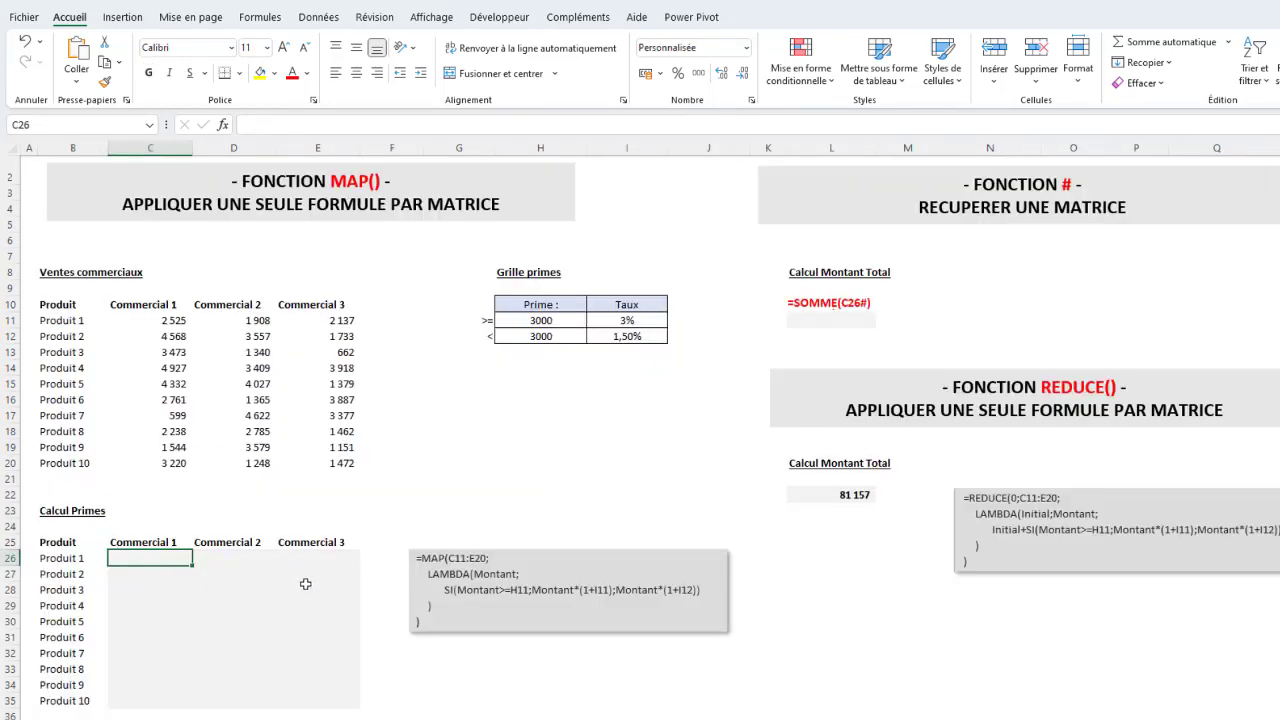
pyautogui.click(168, 321)
pyautogui.click(541, 320)
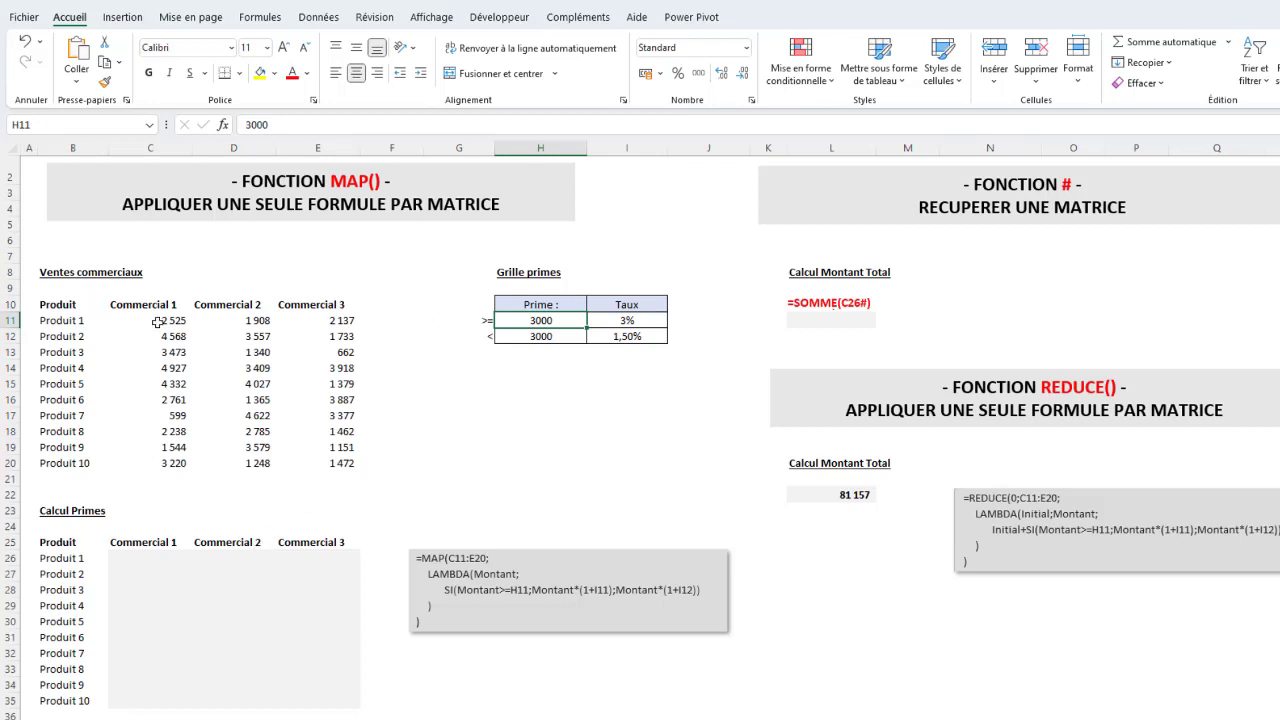
pyautogui.moveTo(158, 321); pyautogui.dragTo(350, 463)
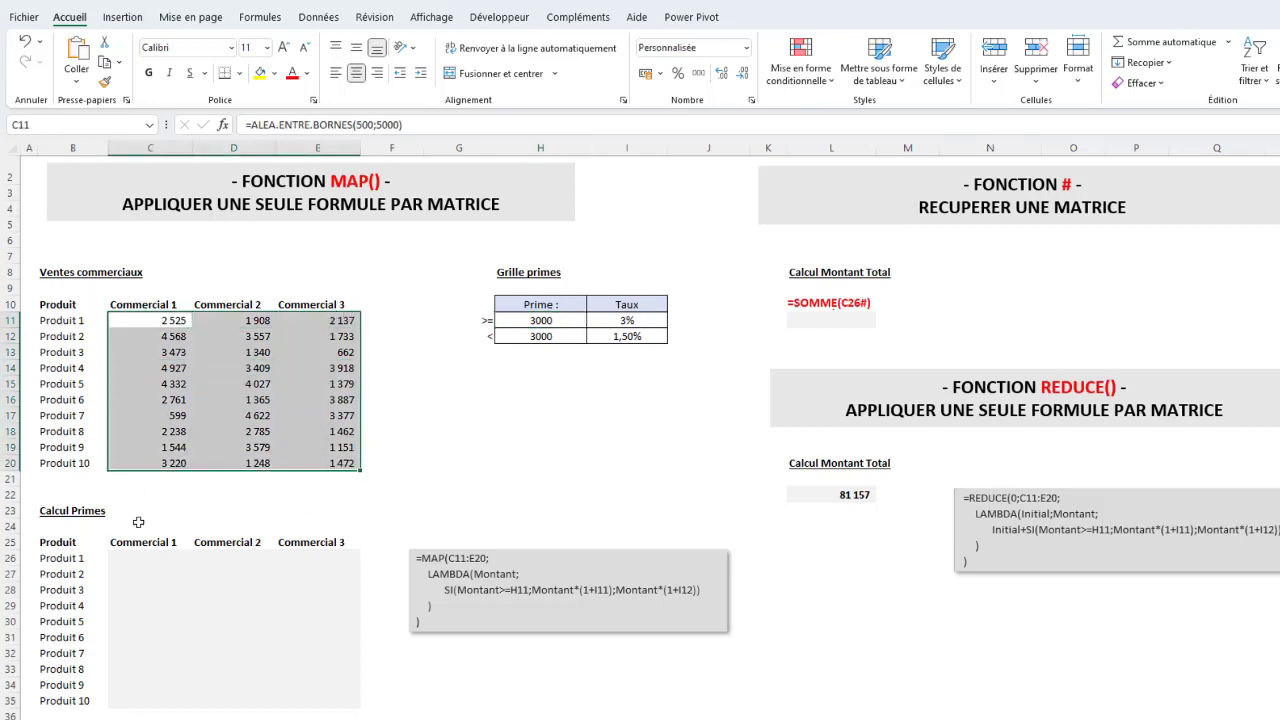
# Step: Start a MAP formula in C26 of the Calcul Primes table and enlarge the formula bar
pyautogui.click(146, 559)
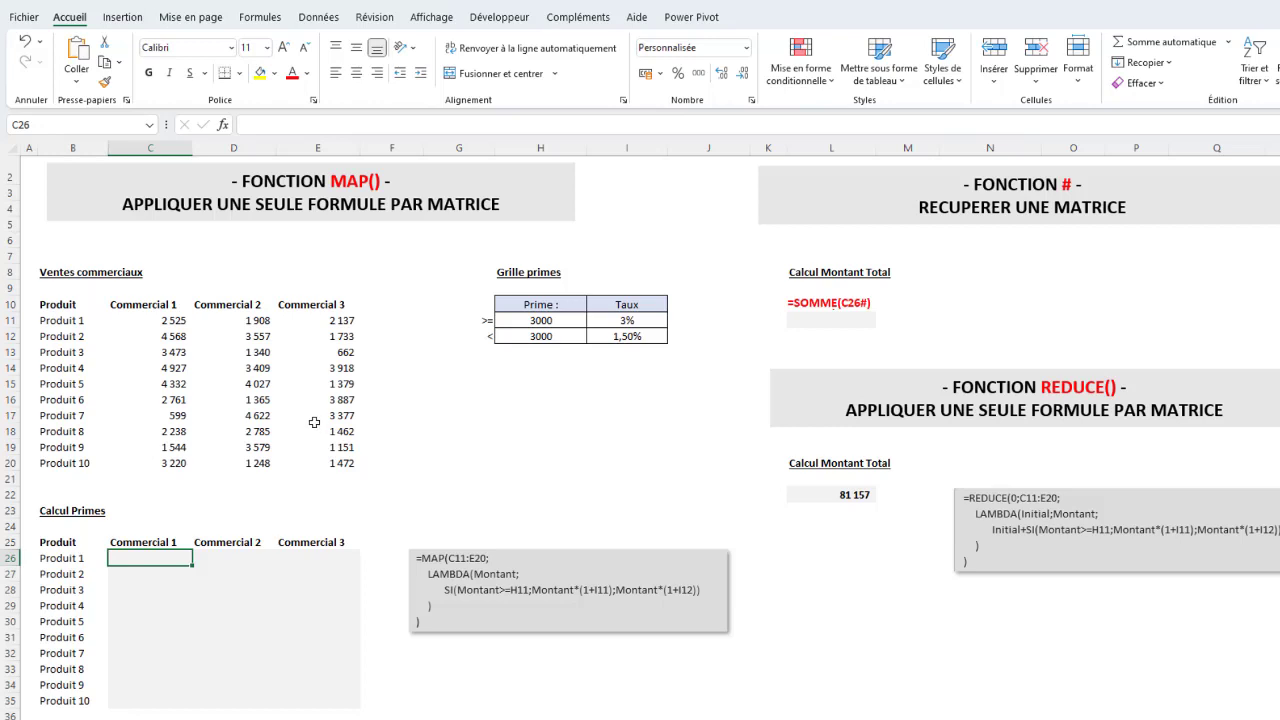
pyautogui.click(284, 125)
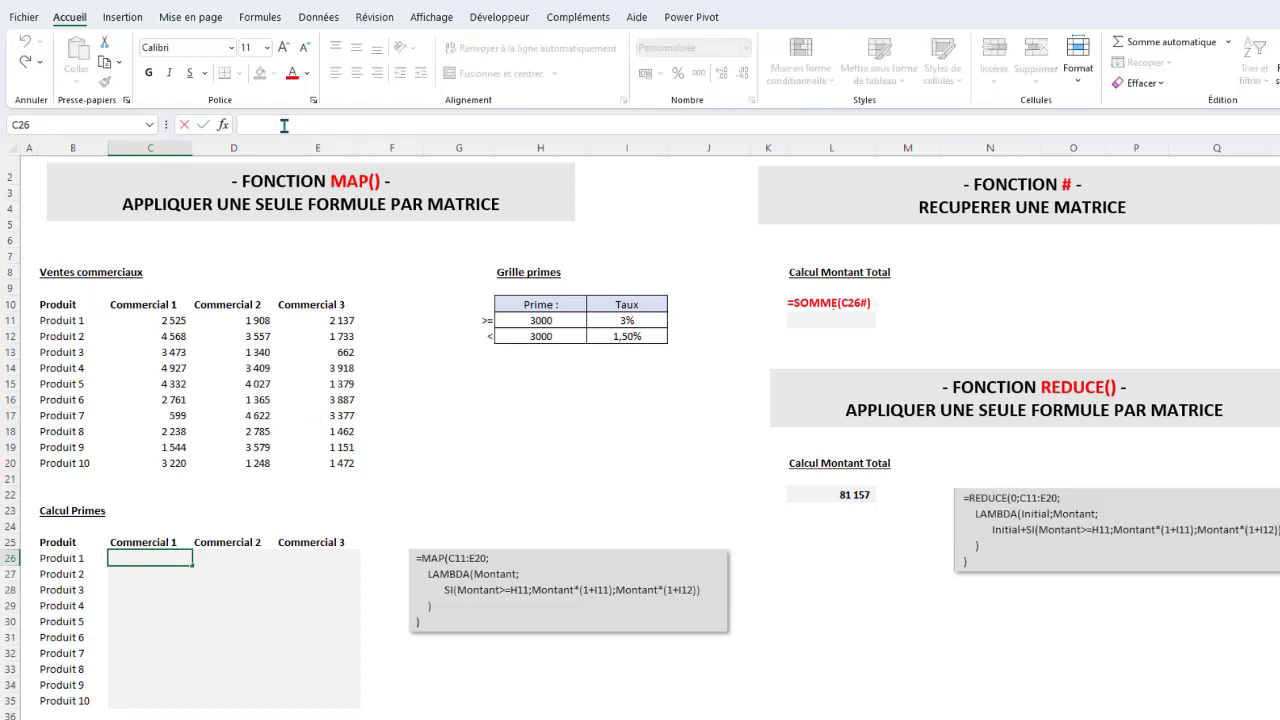
pyautogui.write('=MAP')
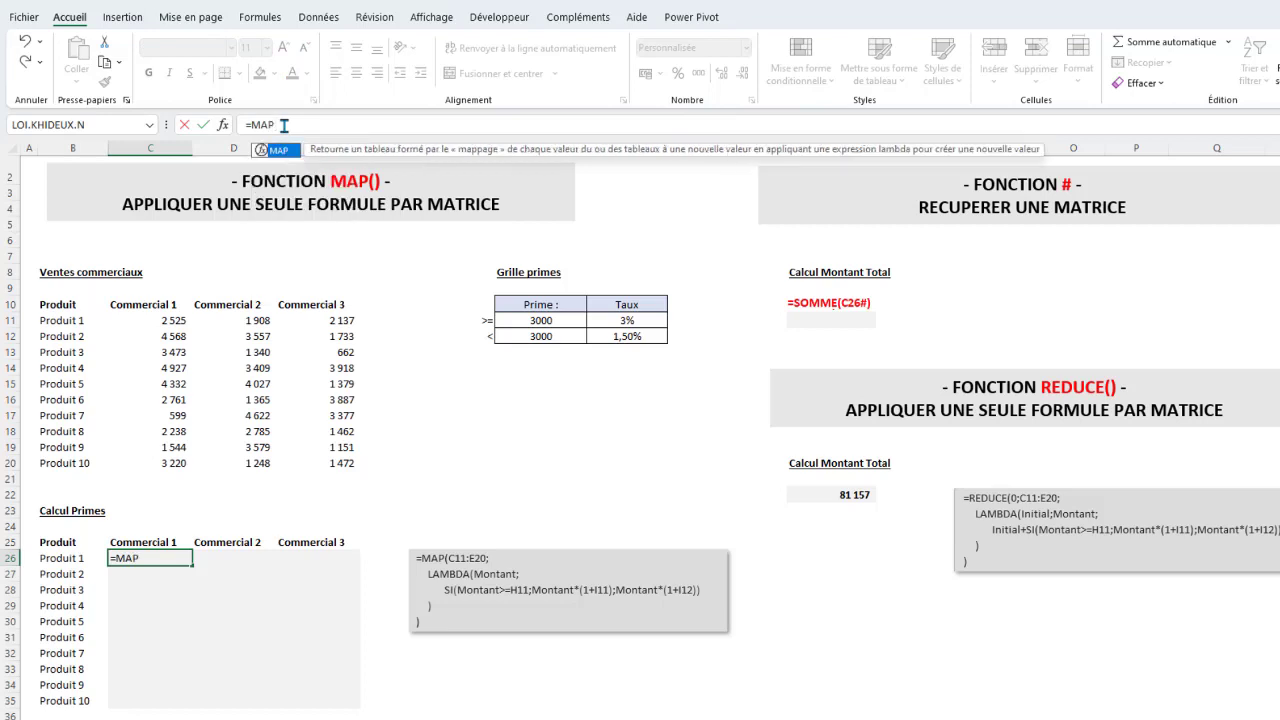
pyautogui.write('(')
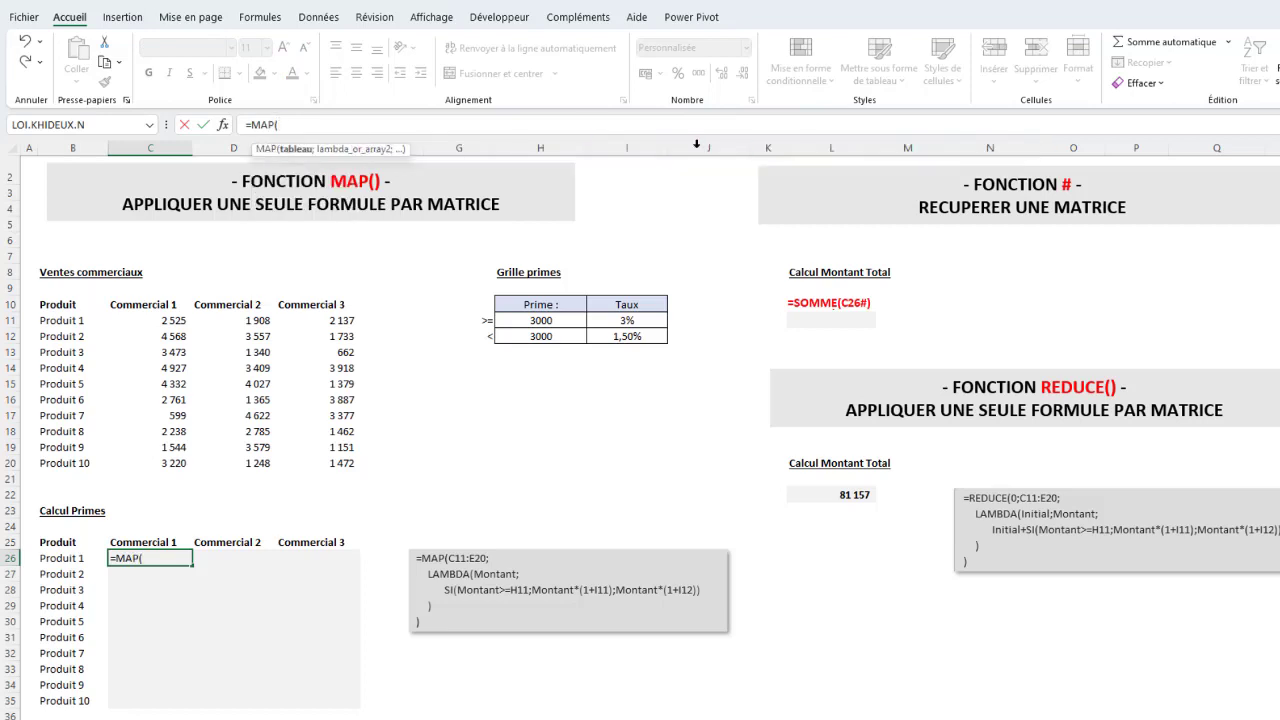
pyautogui.hotkey('ctrl', 'shift', 'u')
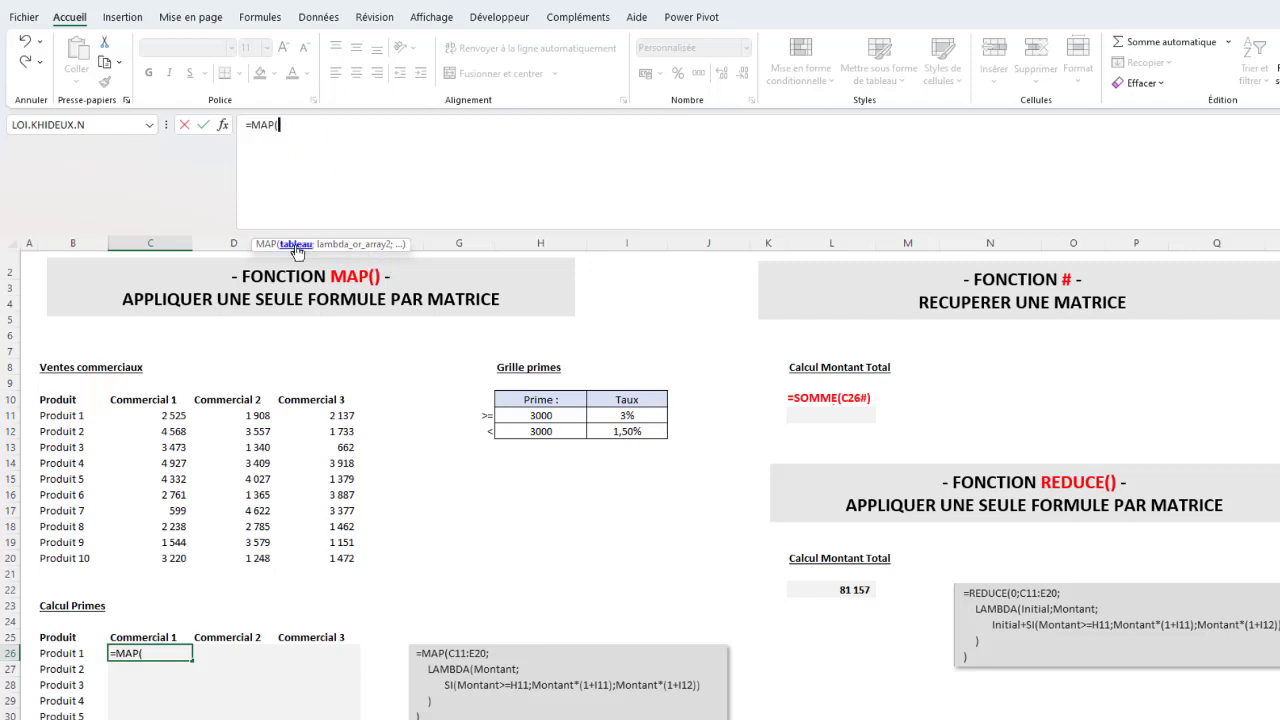
# Step: Enter the sales range C11:E20 as the MAP array, make it absolute as $C$11:$E$20, and add the argument separator
pyautogui.moveTo(148, 415); pyautogui.dragTo(340, 558)
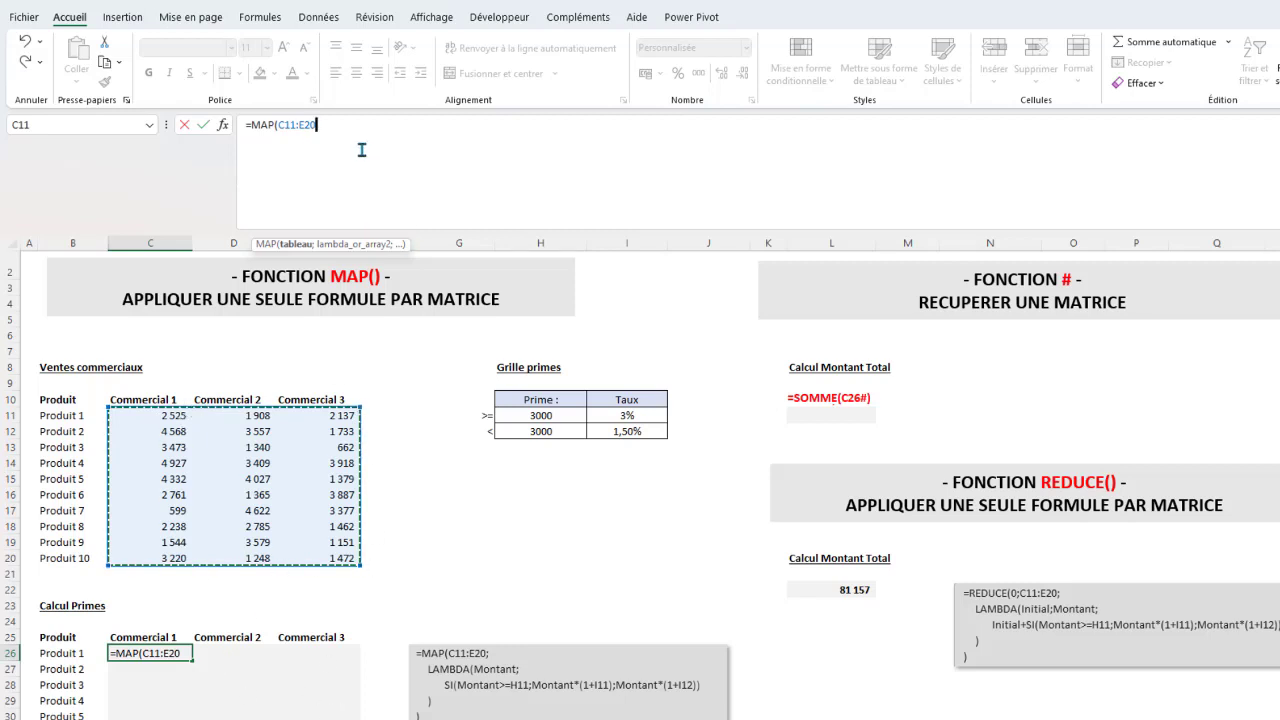
pyautogui.moveTo(317, 124); pyautogui.dragTo(281, 122)
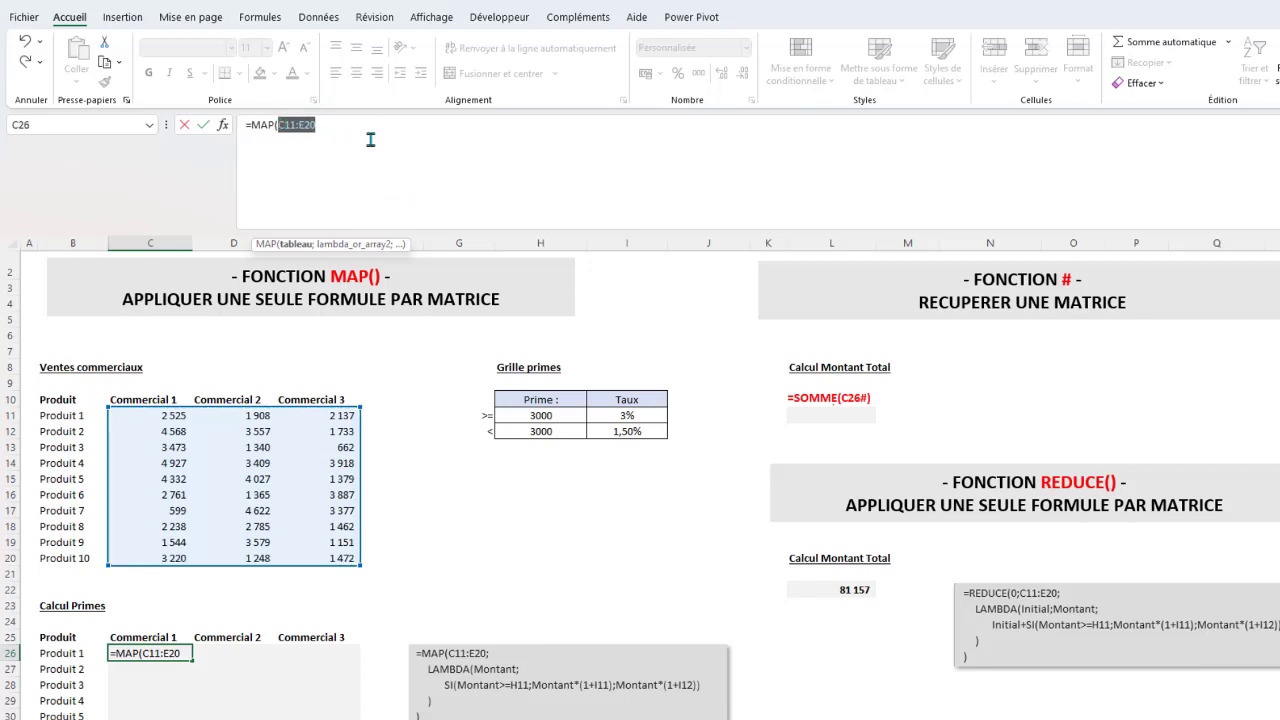
pyautogui.press('F4')
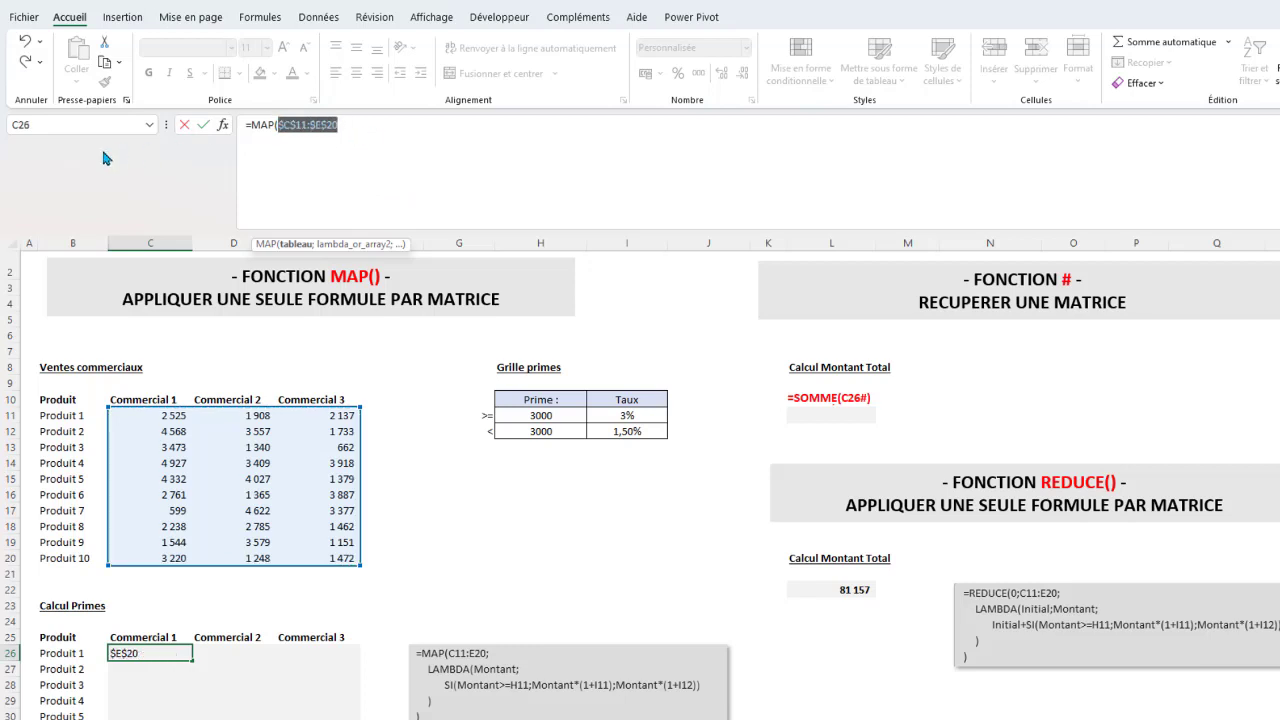
pyautogui.click(362, 127)
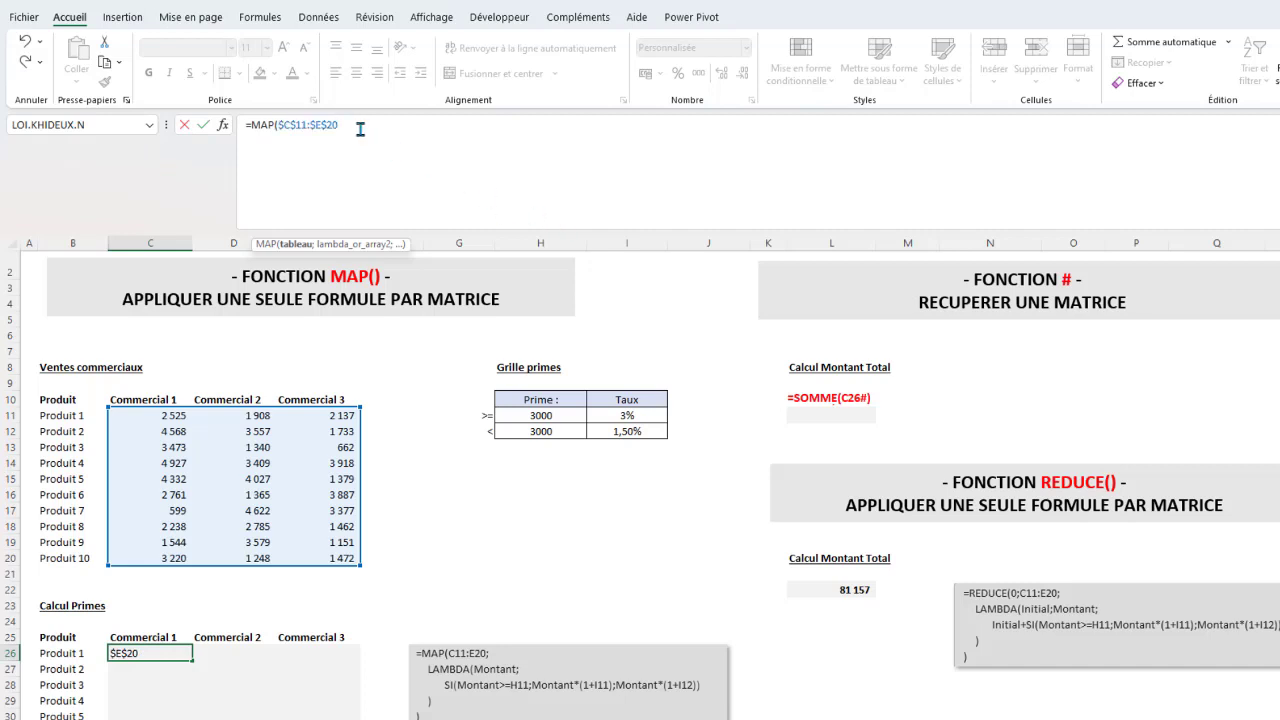
pyautogui.write(';')
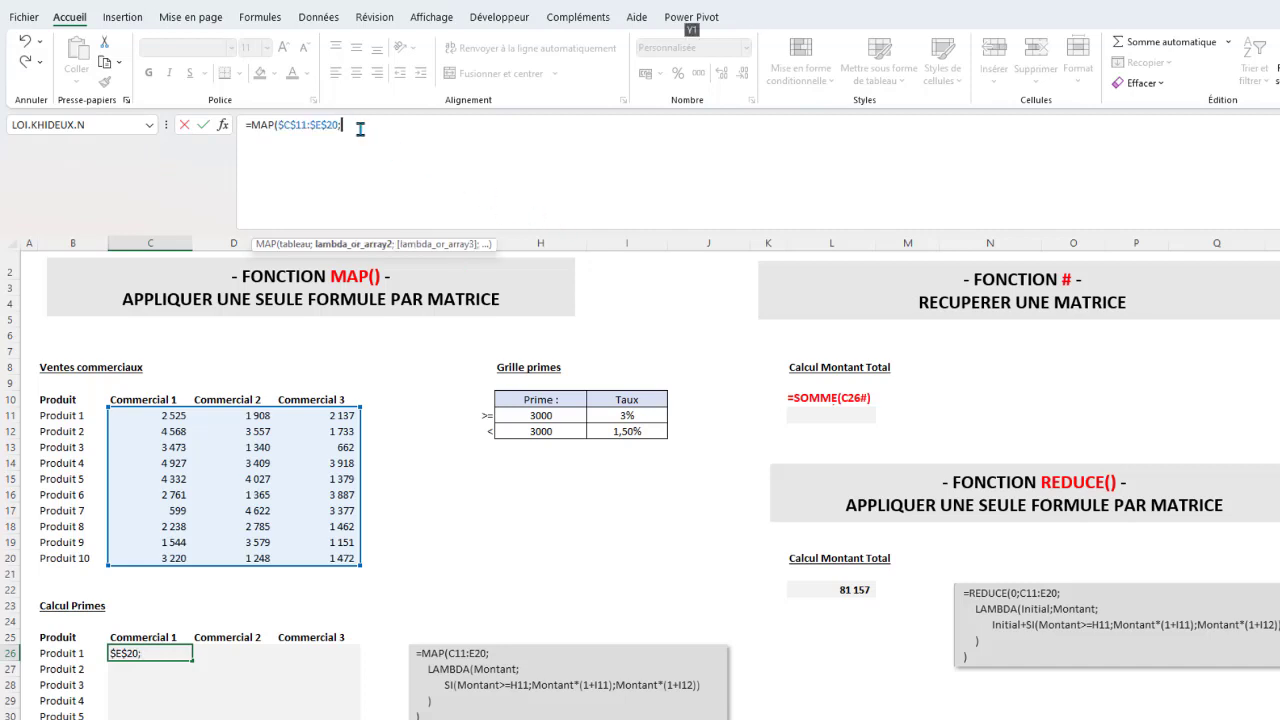
# Step: Start a LAMBDA on its own line inside the C26 MAP formula, with Montant as its parameter
pyautogui.hotkey('alt', 'Return')
pyautogui.write('LAMBDA')
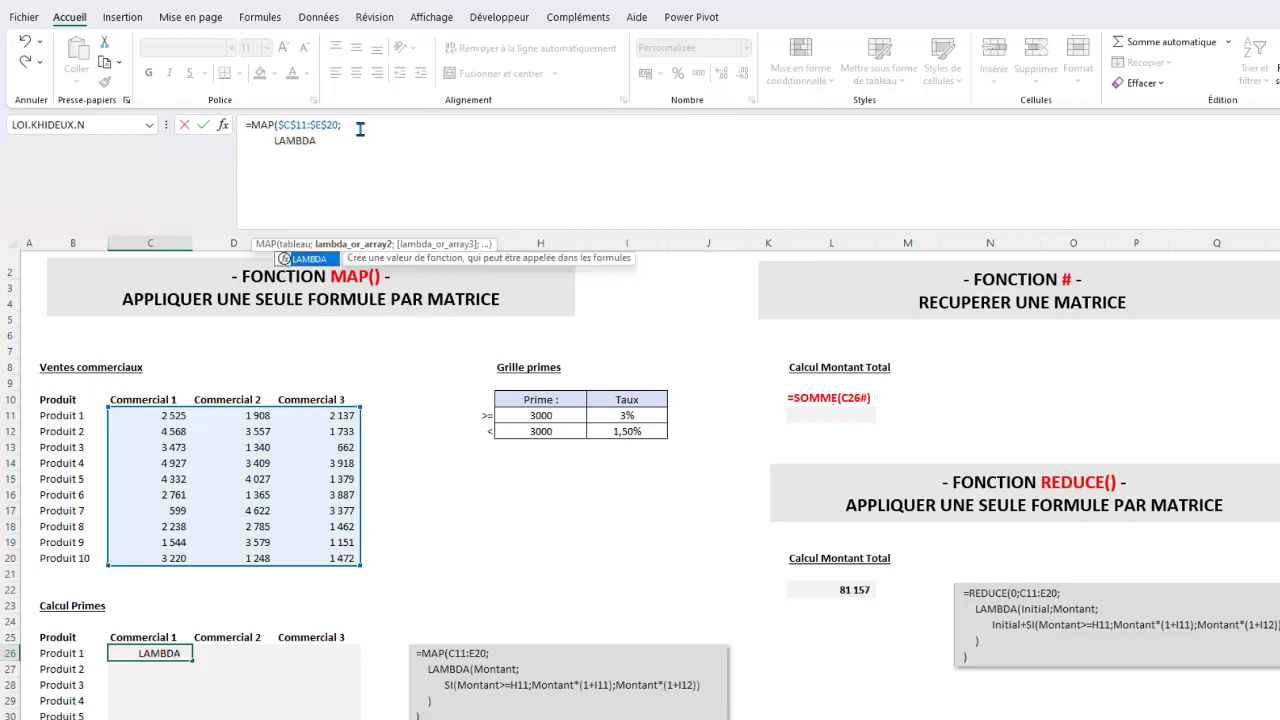
pyautogui.write('(')
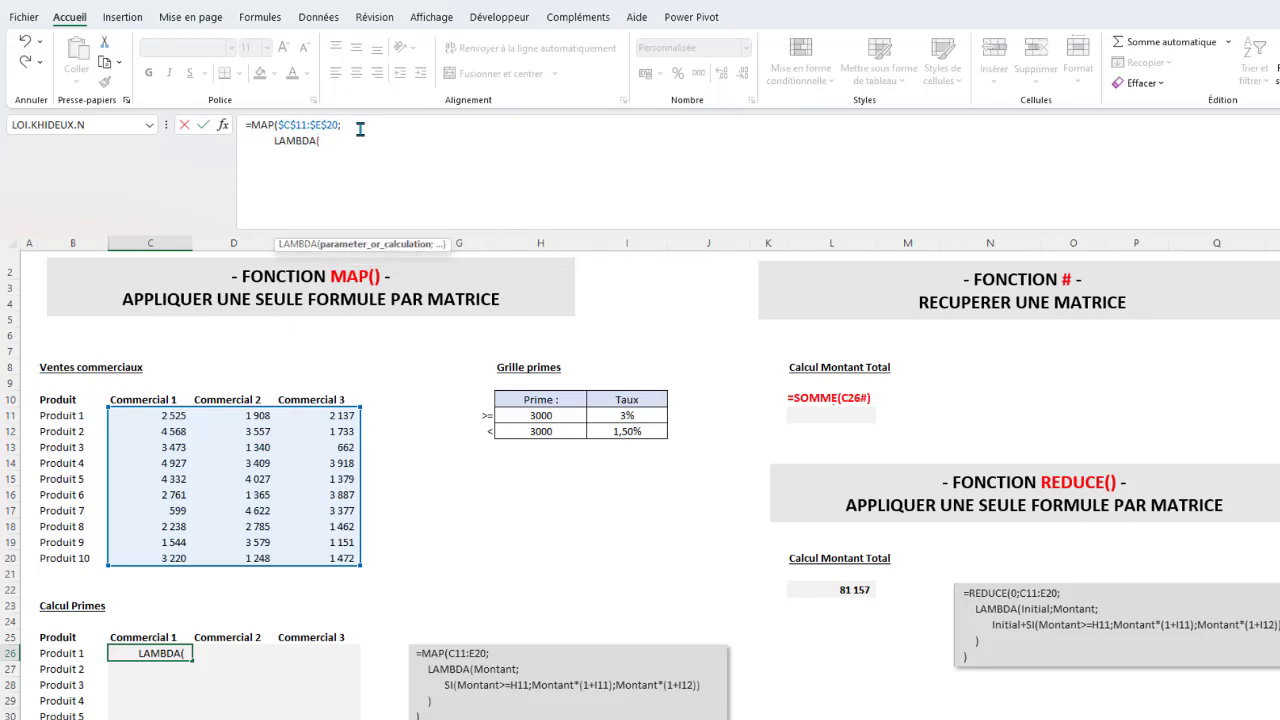
pyautogui.write('Montant')
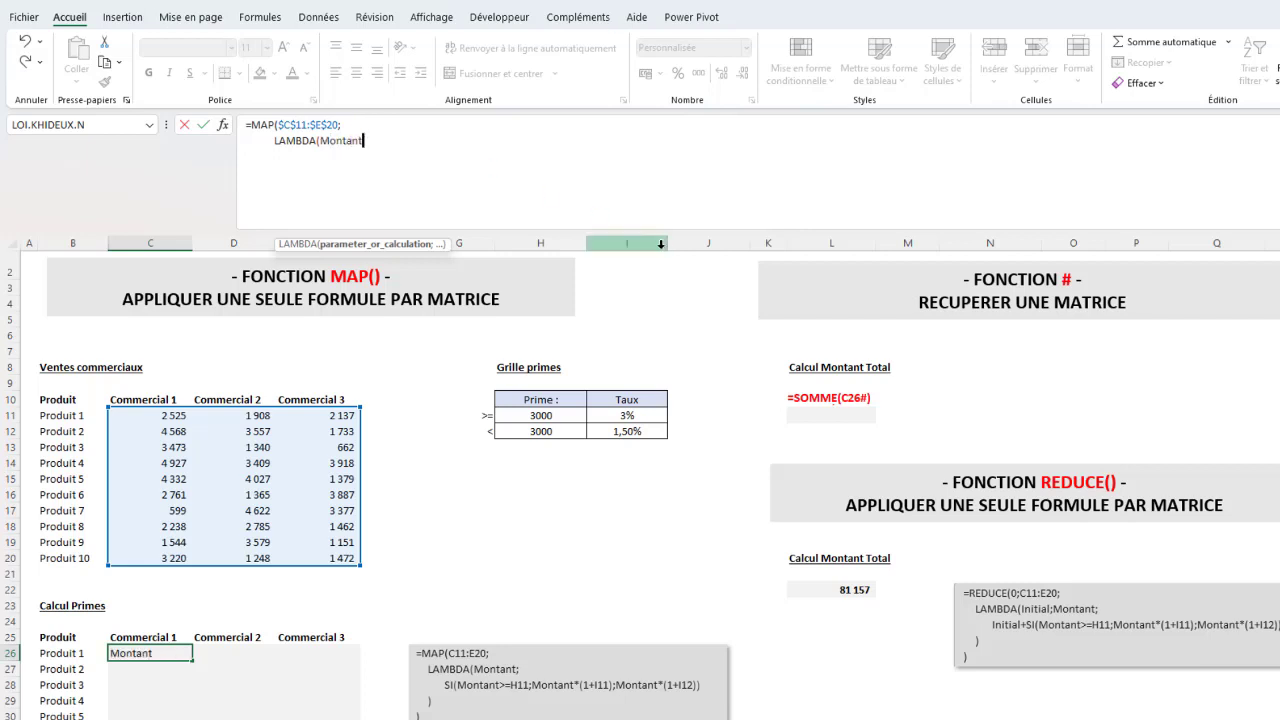
pyautogui.write(';')
pyautogui.hotkey('alt', 'Return')
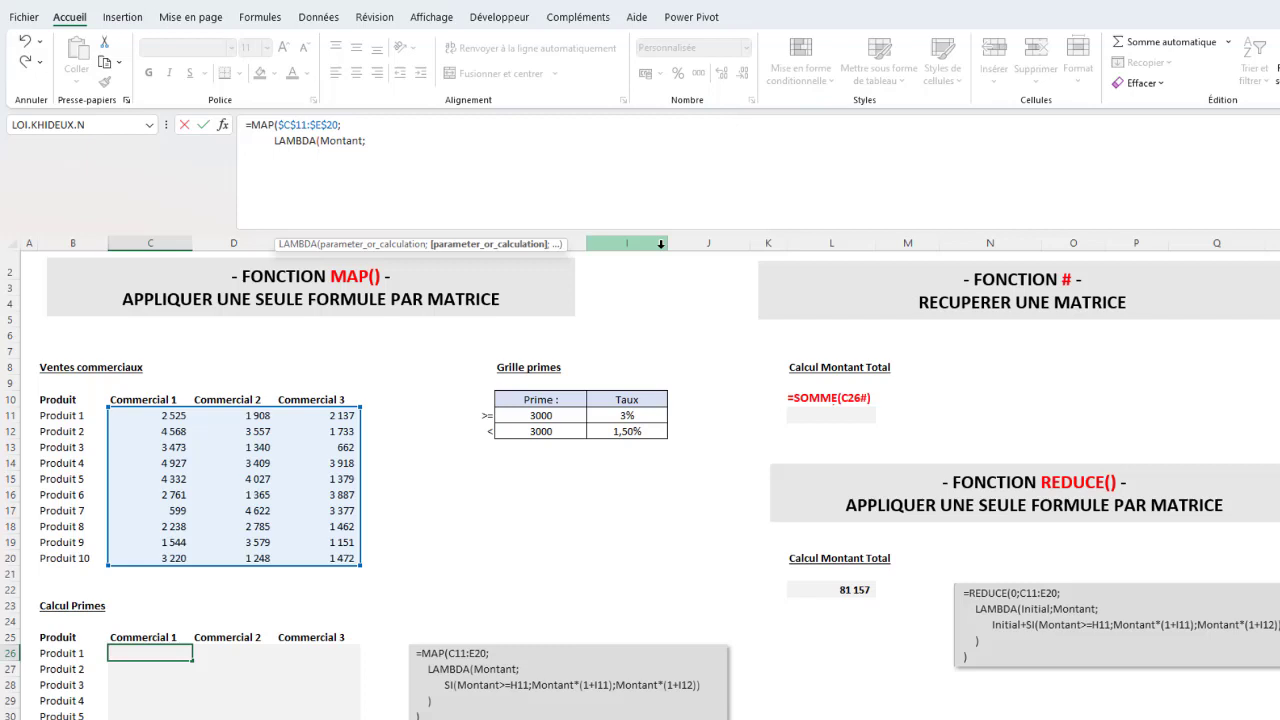
# Step: Begin the LAMBDA calculation on a new line with an SI function testing Montant>=H11
pyautogui.write('SI(')
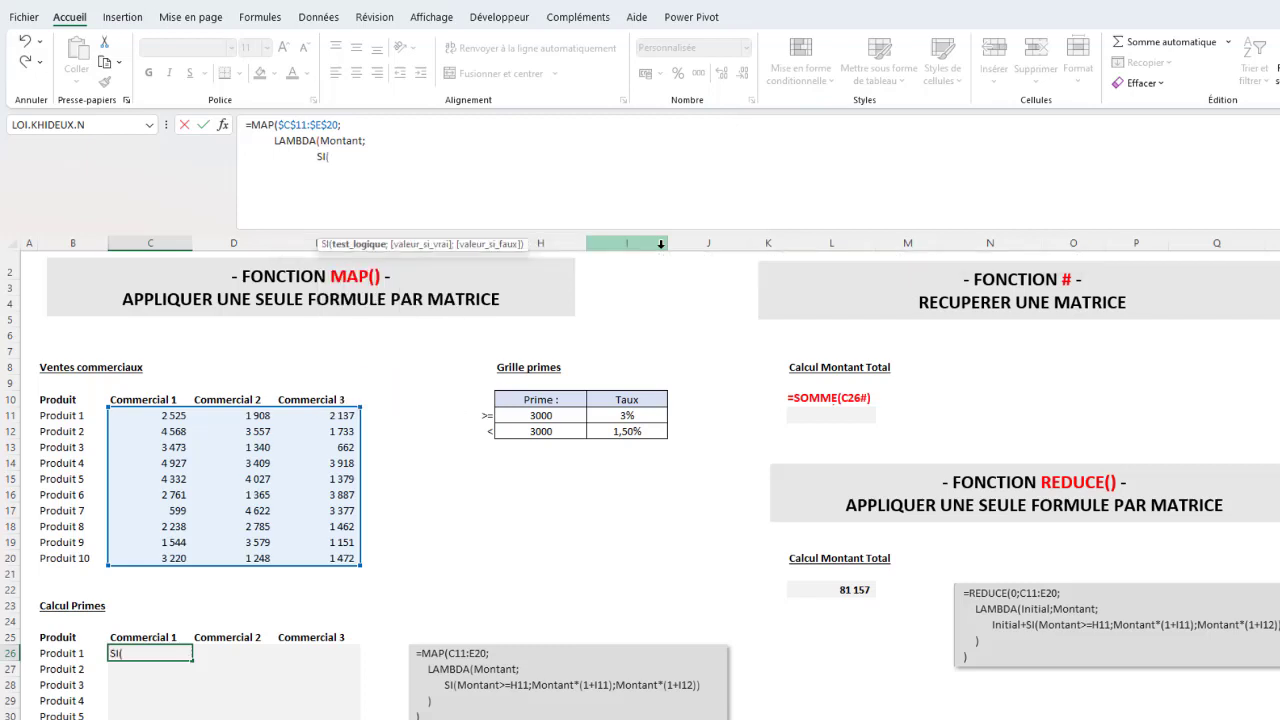
pyautogui.write('Mon')
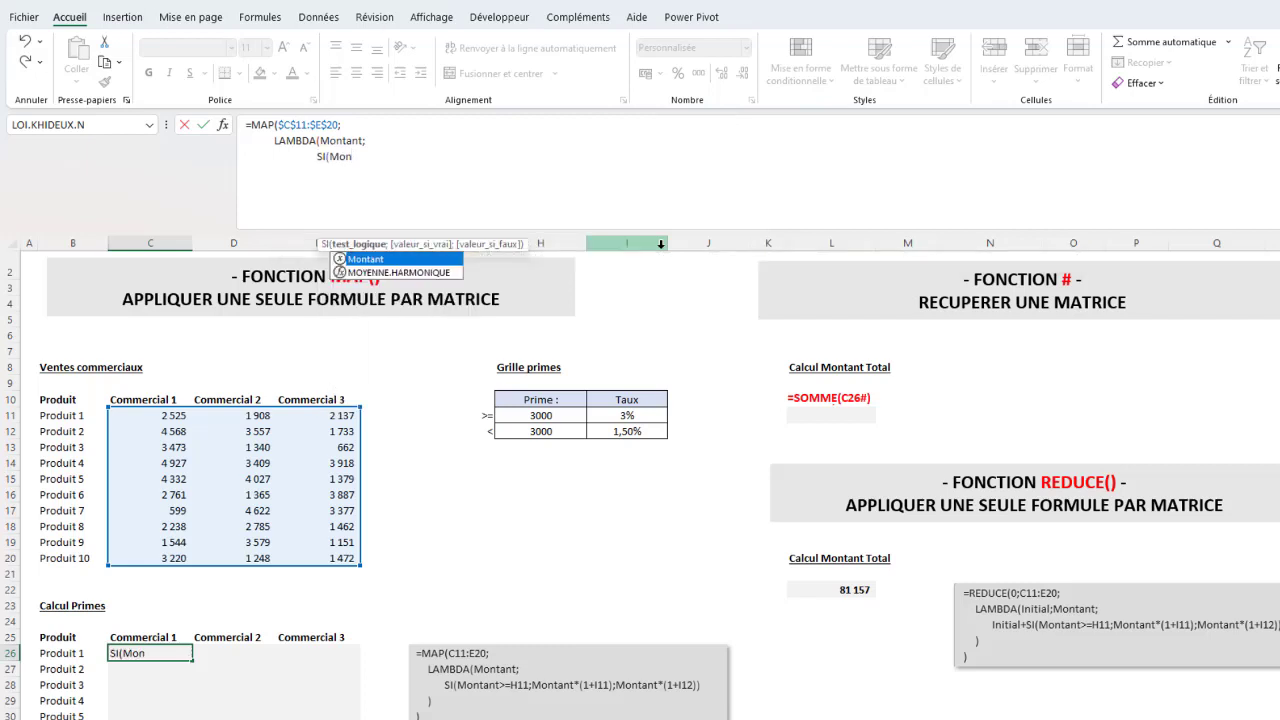
pyautogui.doubleClick(365, 259)
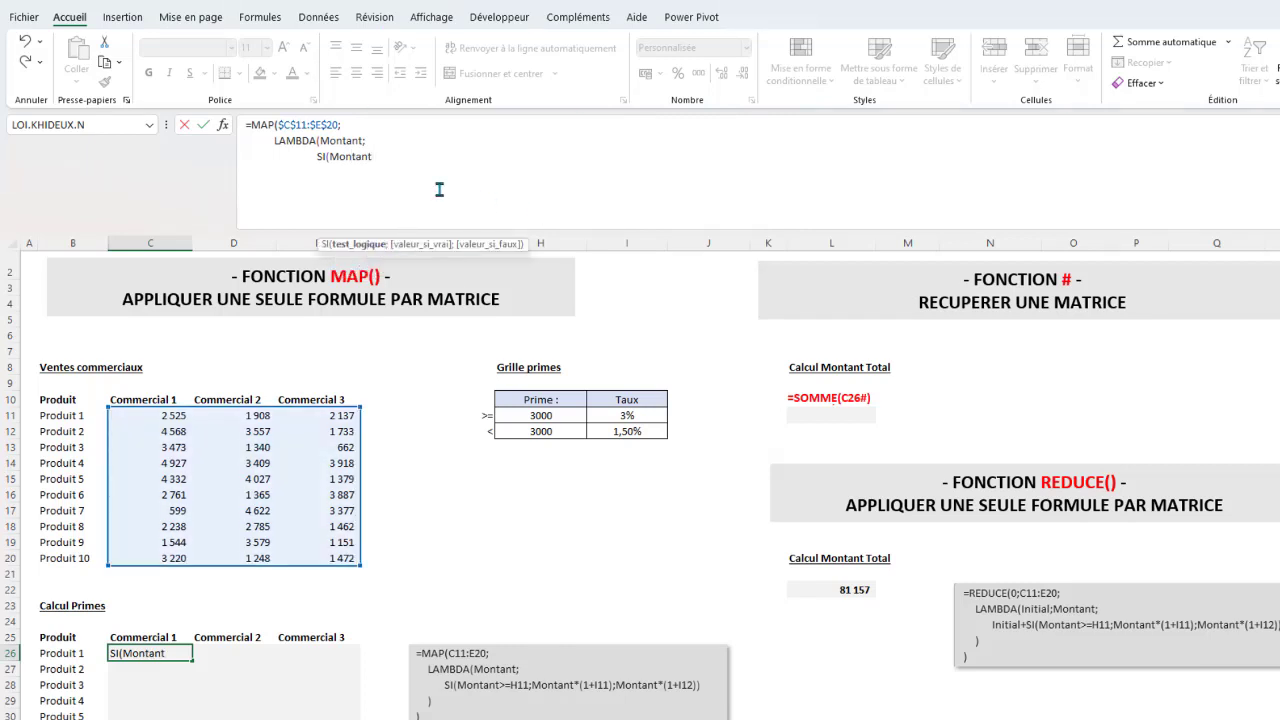
pyautogui.write('>=')
pyautogui.click(536, 414)
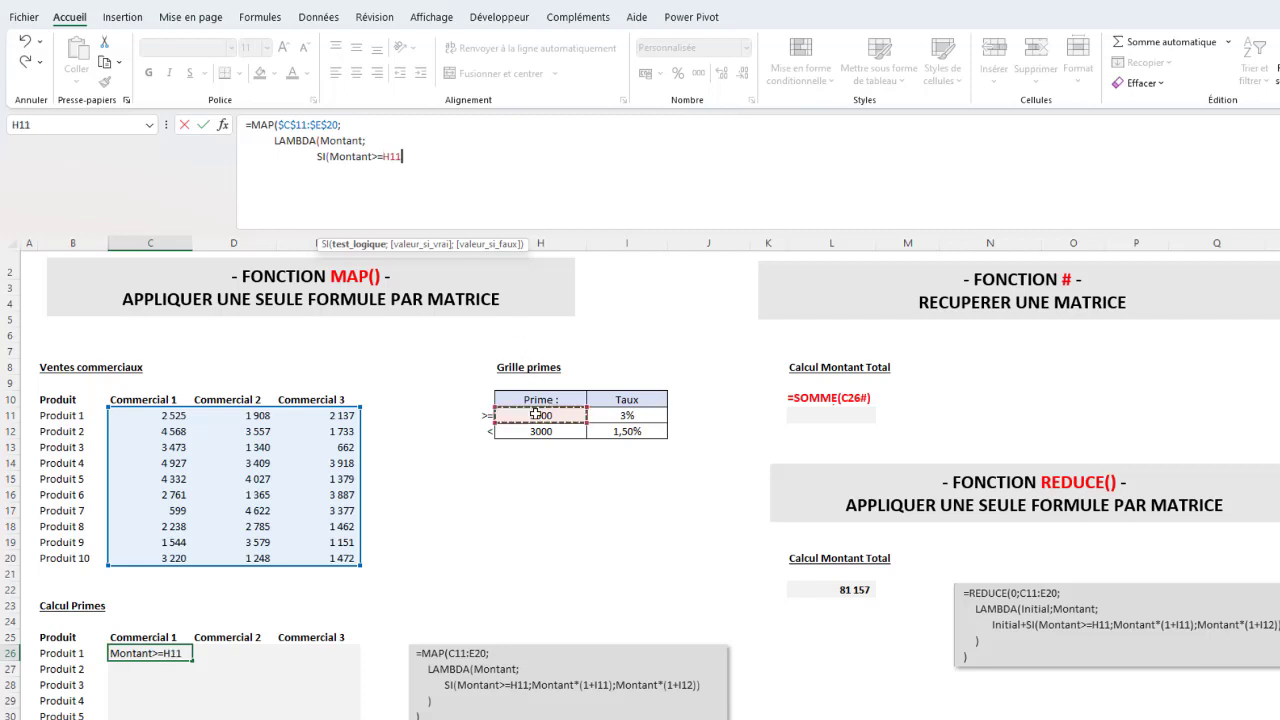
pyautogui.write(';')
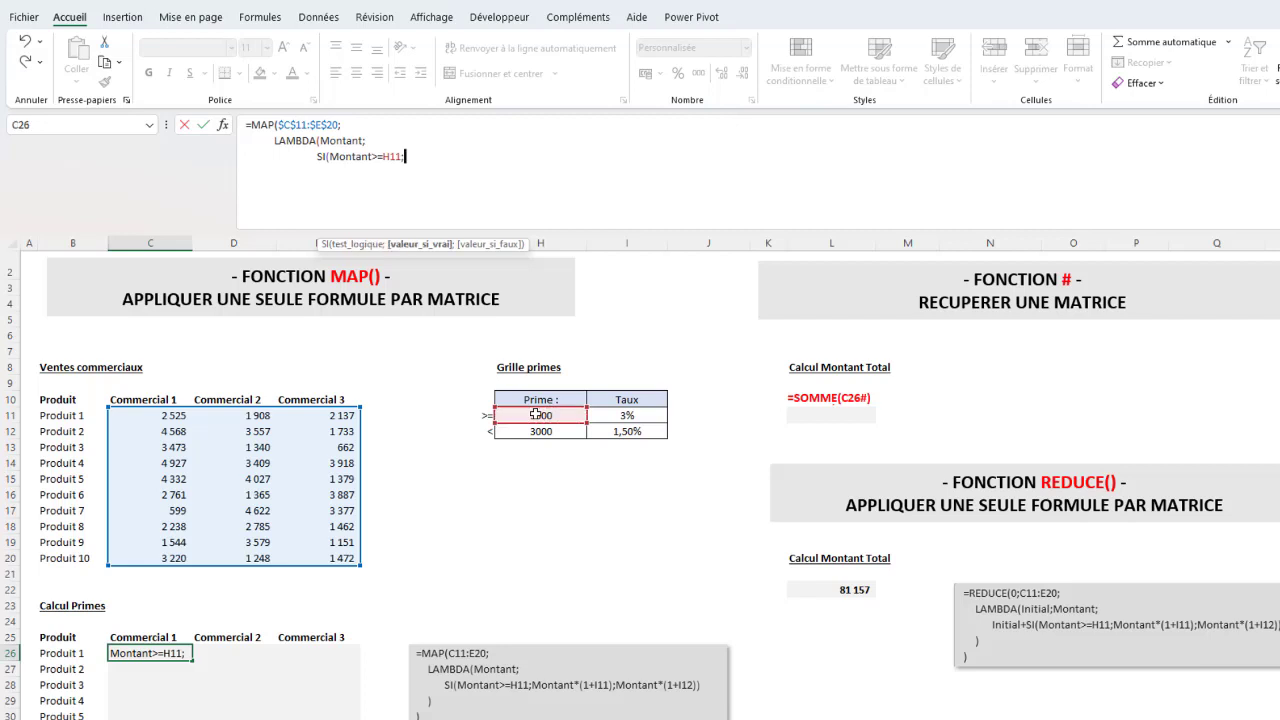
# Step: Enter Montant*(1+I11) as the value returned when the SI test is true
pyautogui.write('Mon')
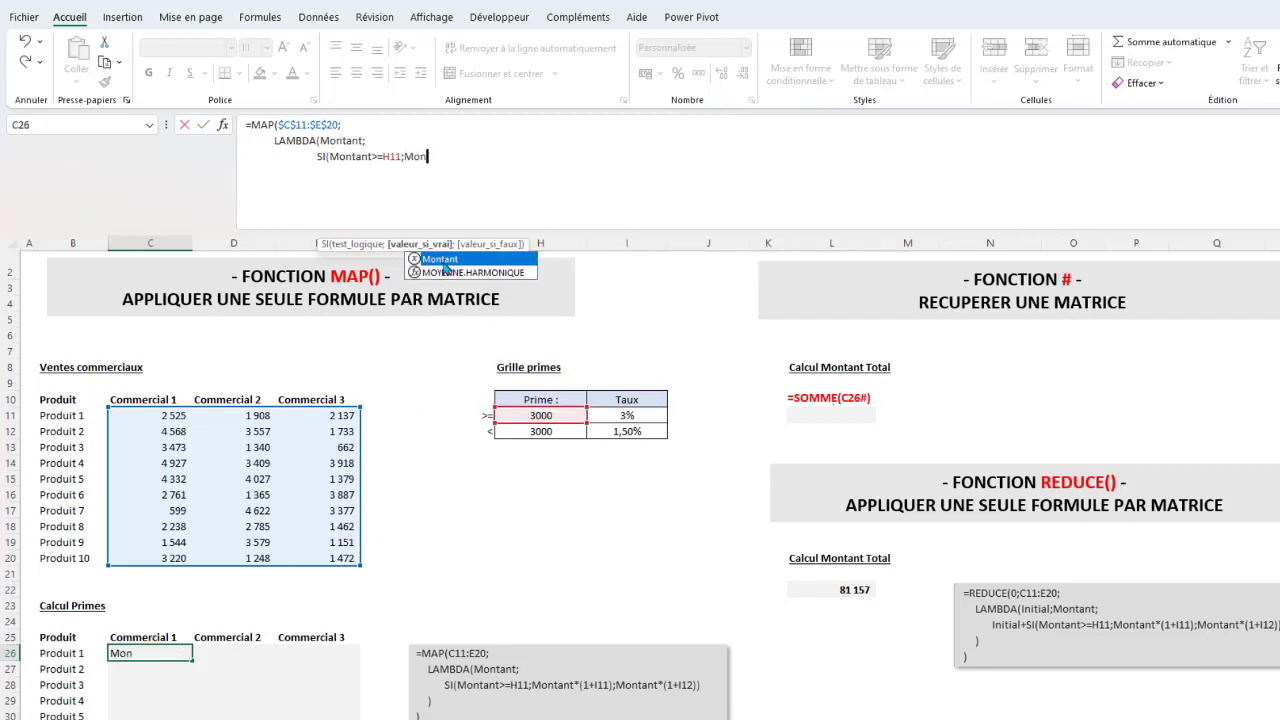
pyautogui.doubleClick(443, 260)
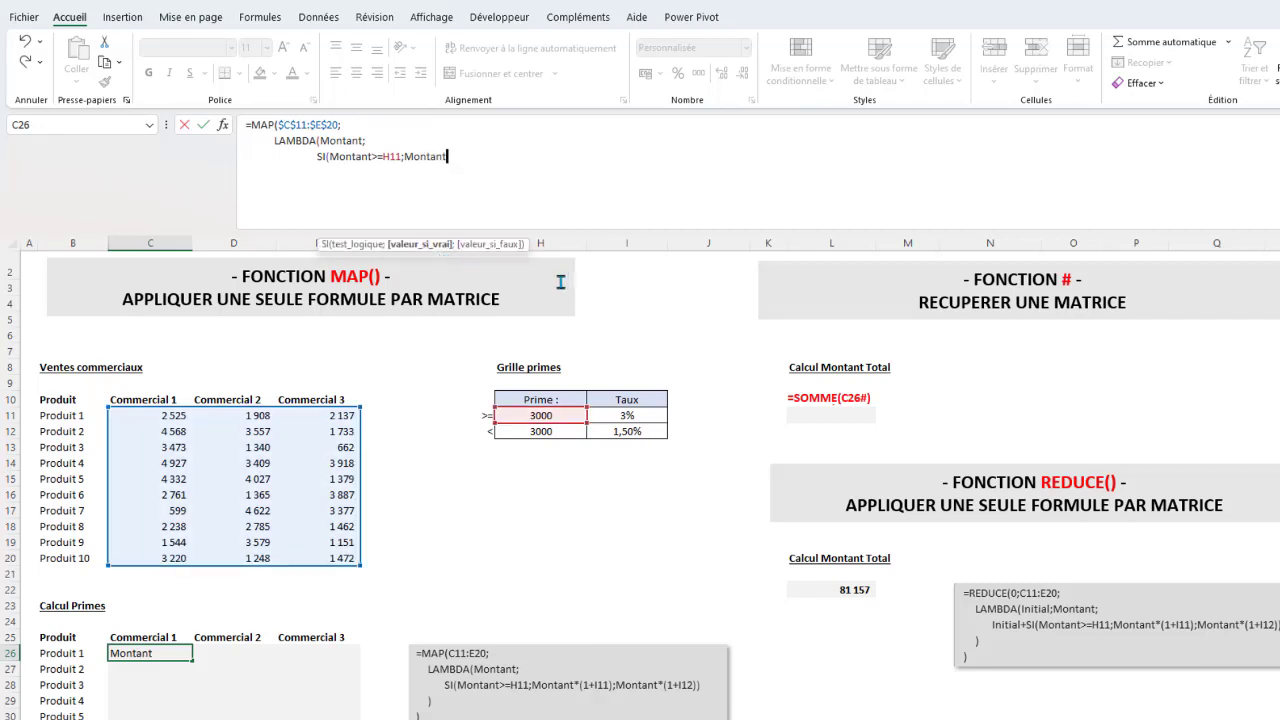
pyautogui.write('*')
pyautogui.write('1+')
pyautogui.click(630, 417)
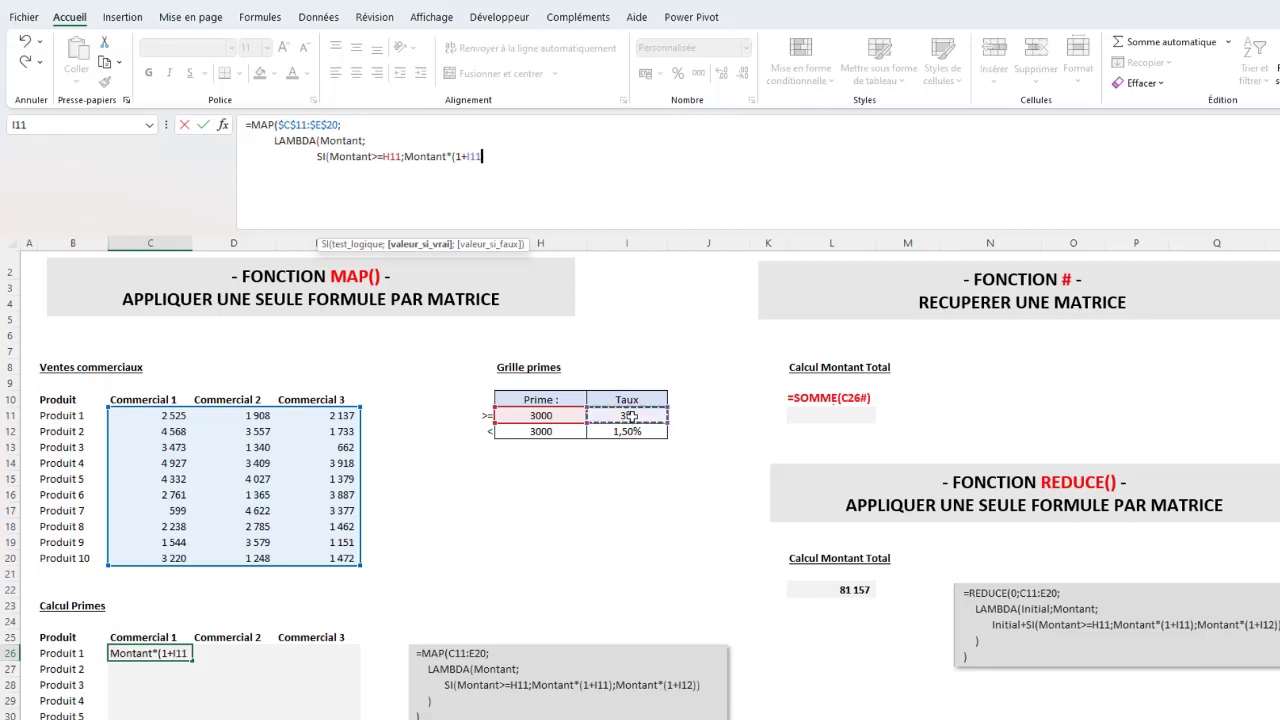
pyautogui.write(');')
# Step: Enter Montant*(1+I12) as the value returned when the SI test is false, and close the SI function
pyautogui.write('Montant')
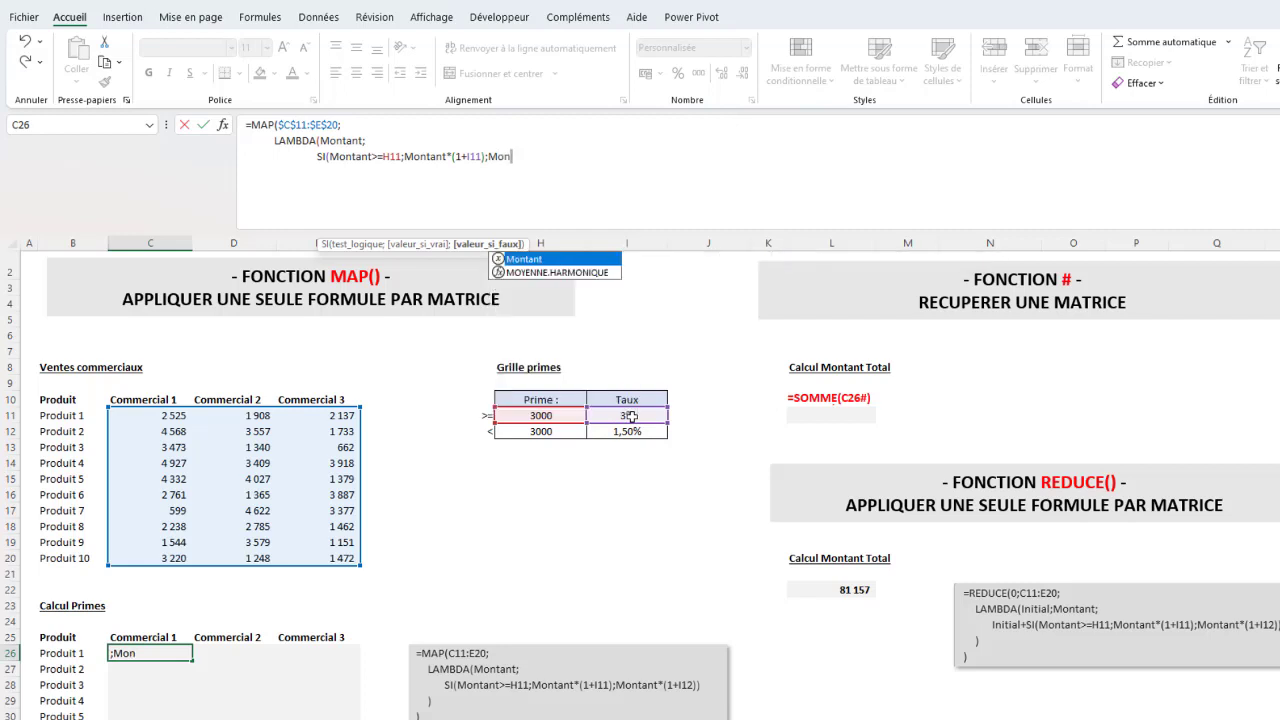
pyautogui.doubleClick(522, 259)
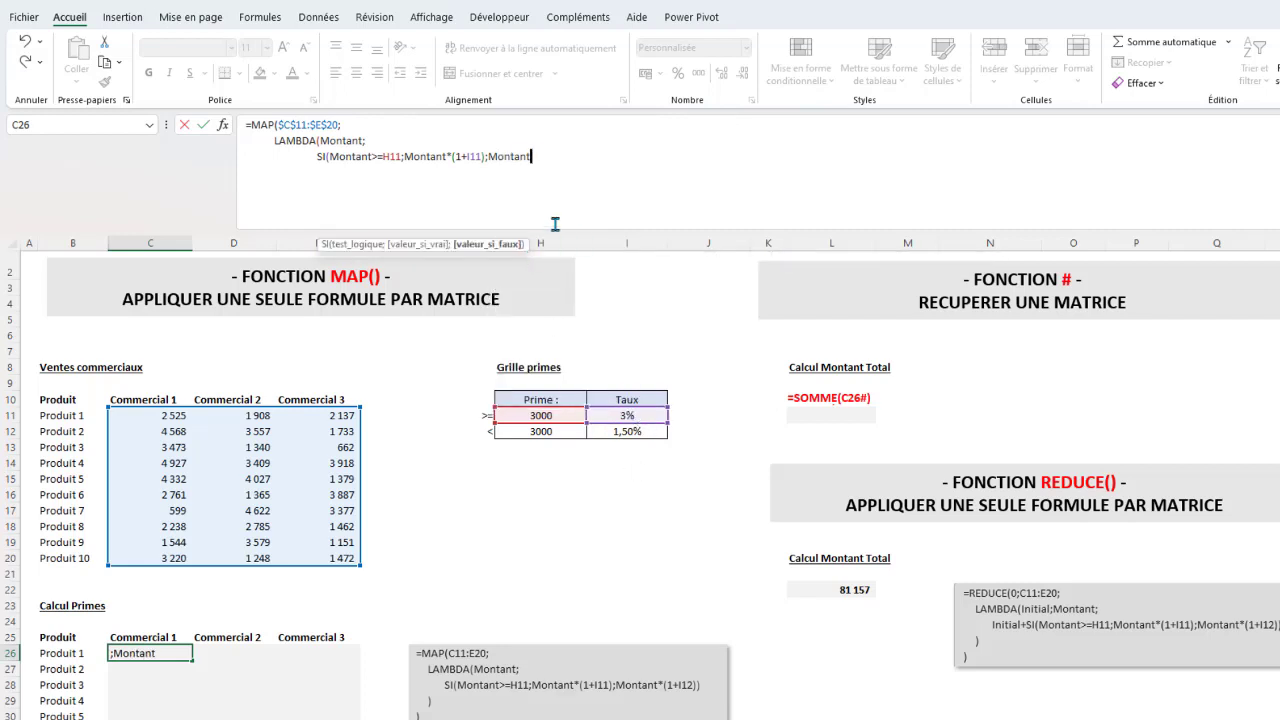
pyautogui.write('*(1+')
pyautogui.click(655, 430)
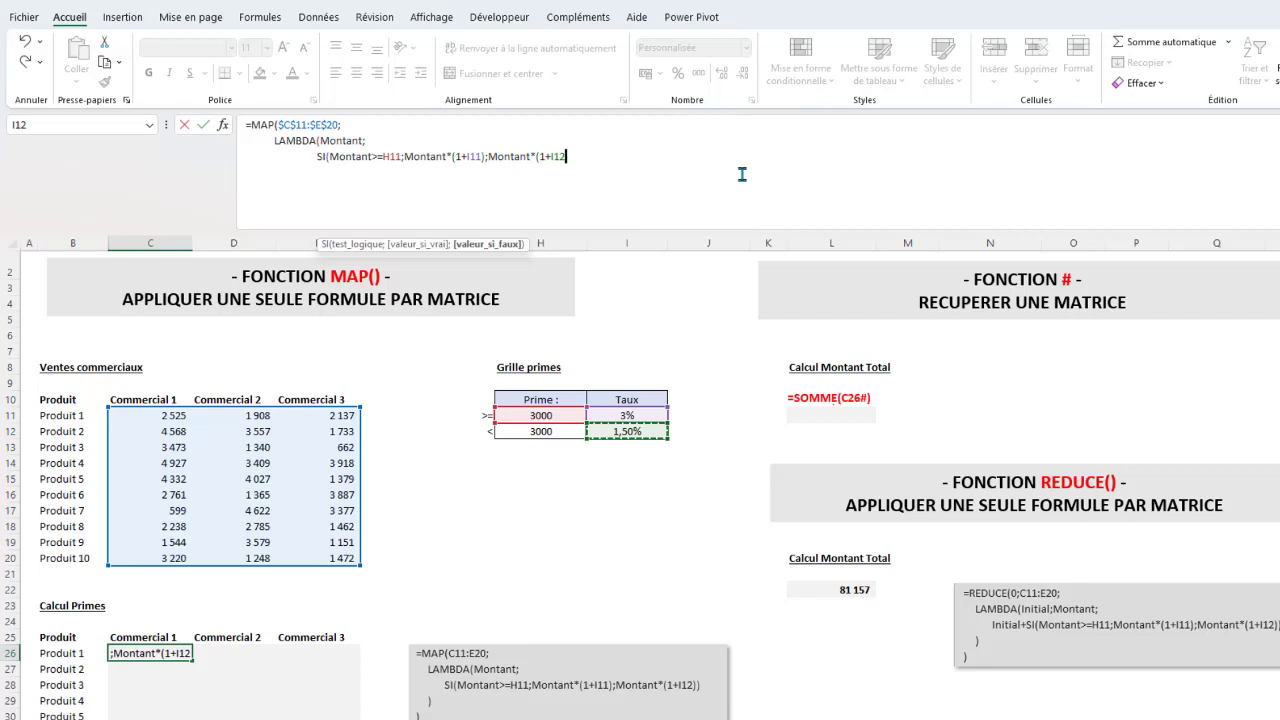
pyautogui.write(')')
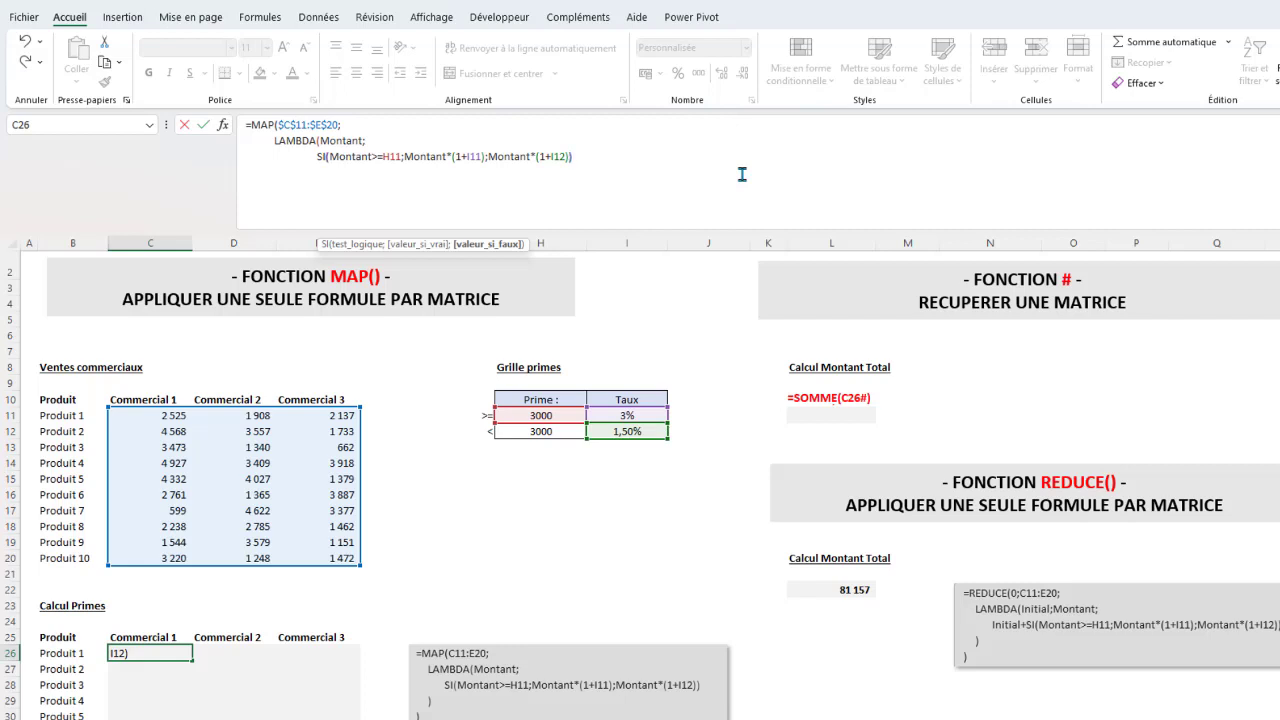
pyautogui.write(')')
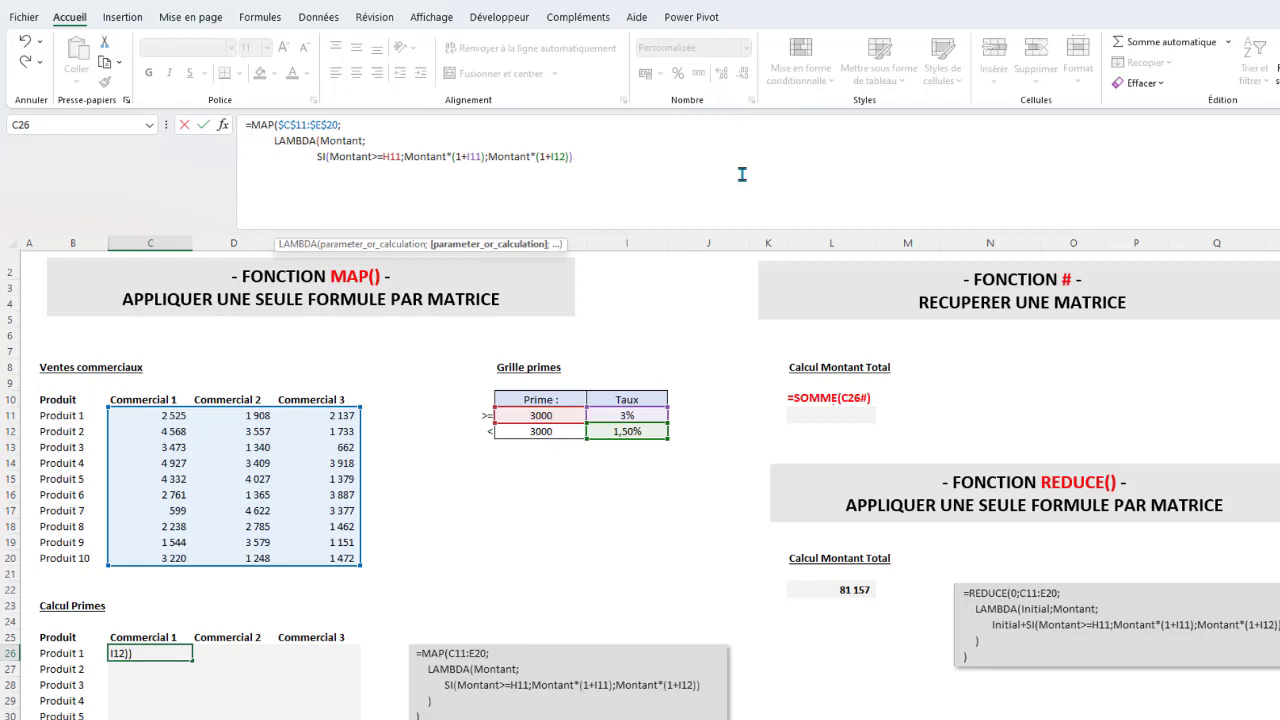
# Step: Close the LAMBDA and MAP functions on separate lines and validate the formula to fill the Calcul Primes matrix
pyautogui.hotkey('alt', 'Return')
pyautogui.write(')')
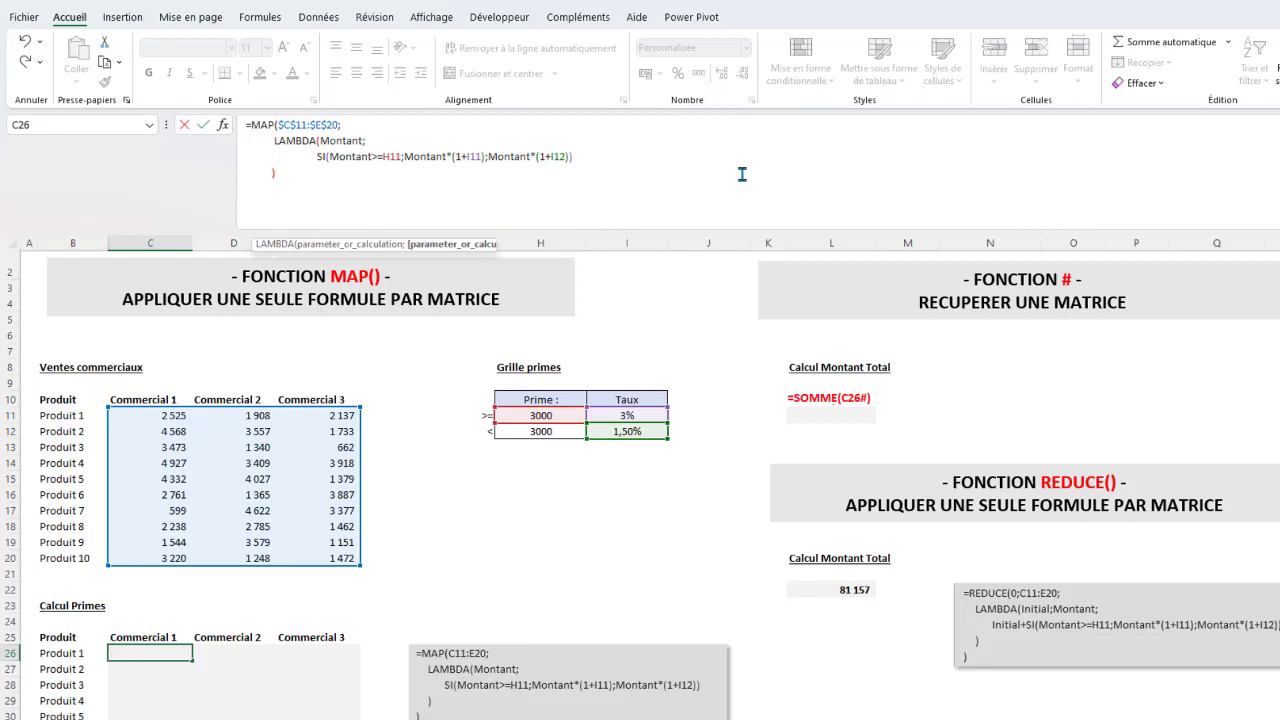
pyautogui.hotkey('alt', 'Return')
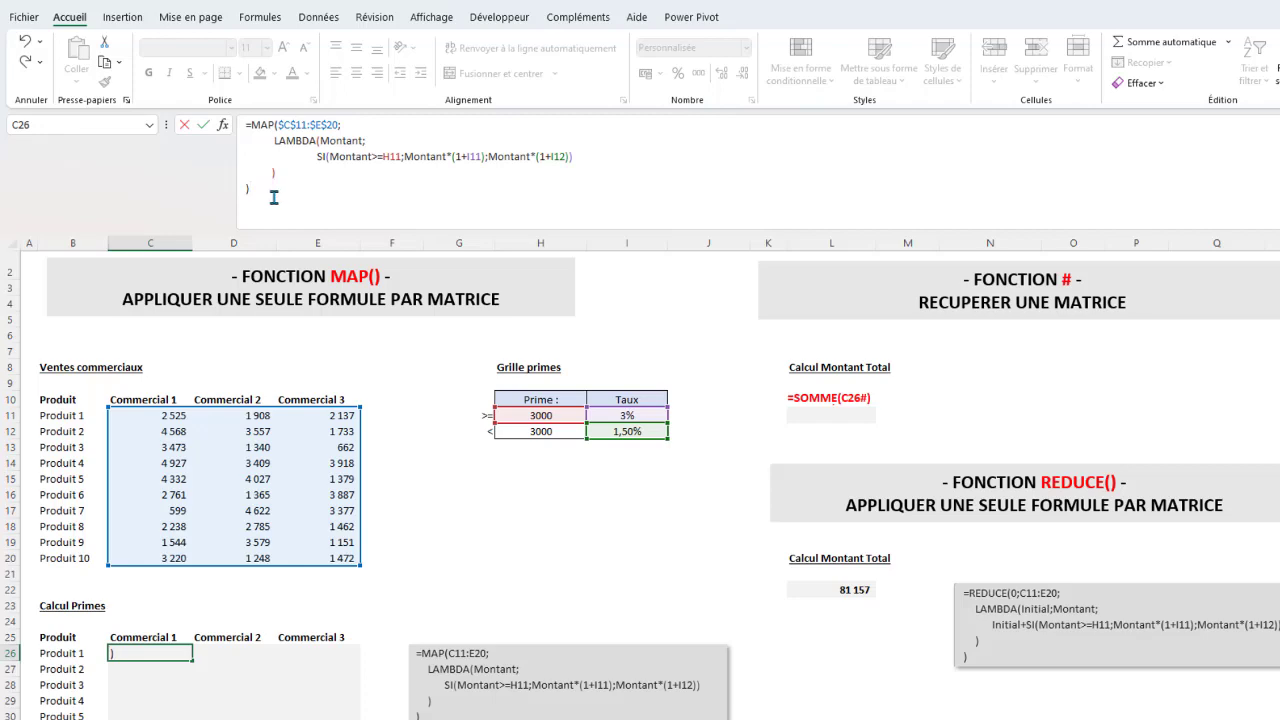
pyautogui.press('Return')
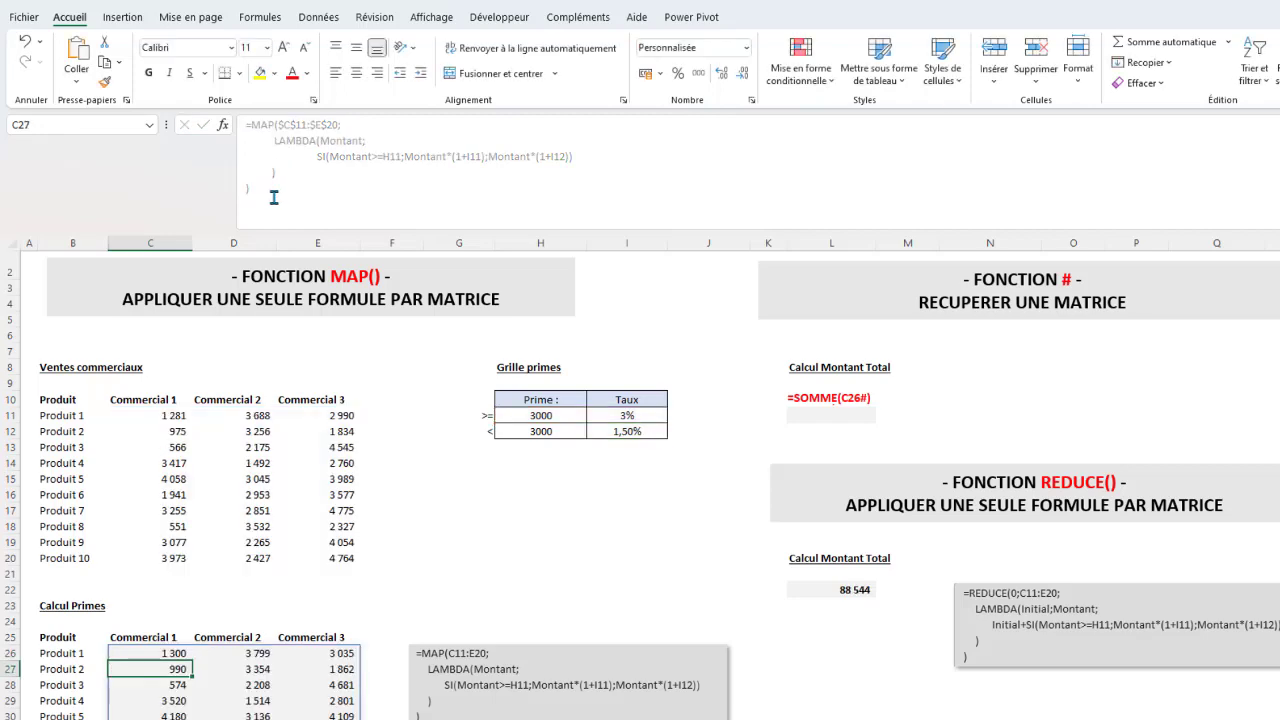
pyautogui.scroll(-6, 590, 507)
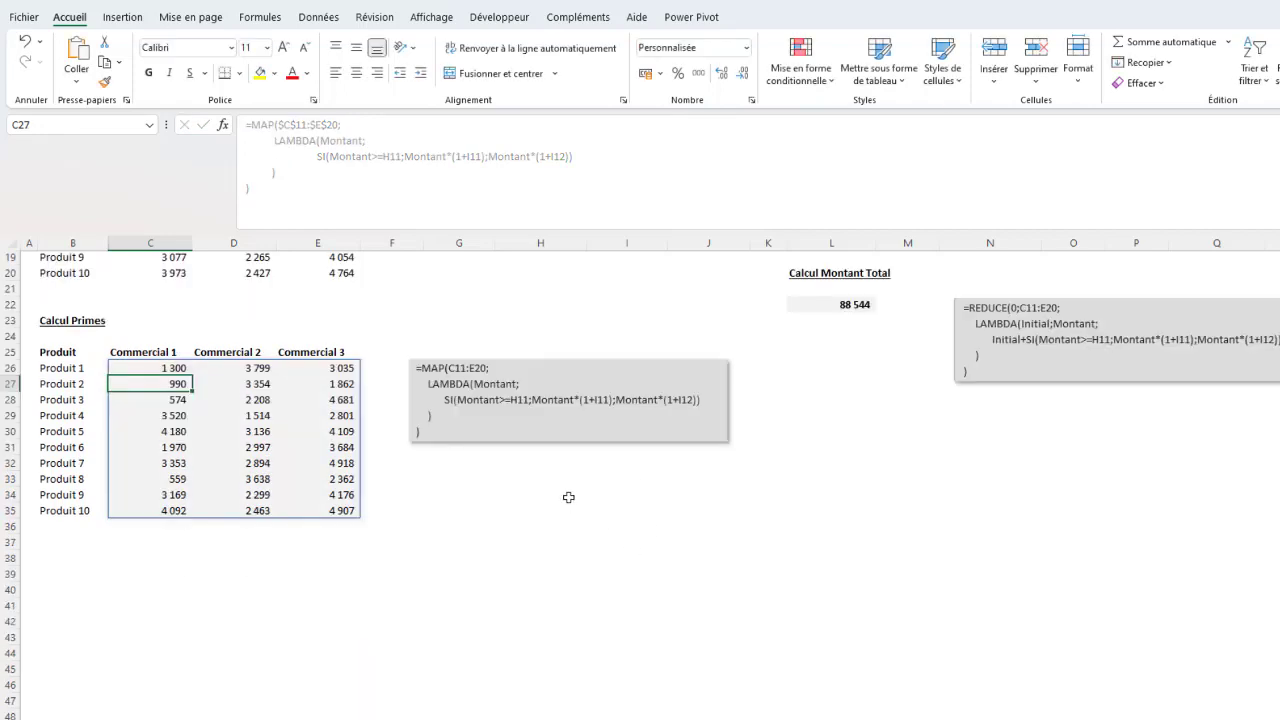
pyautogui.scroll(6, 566, 498)
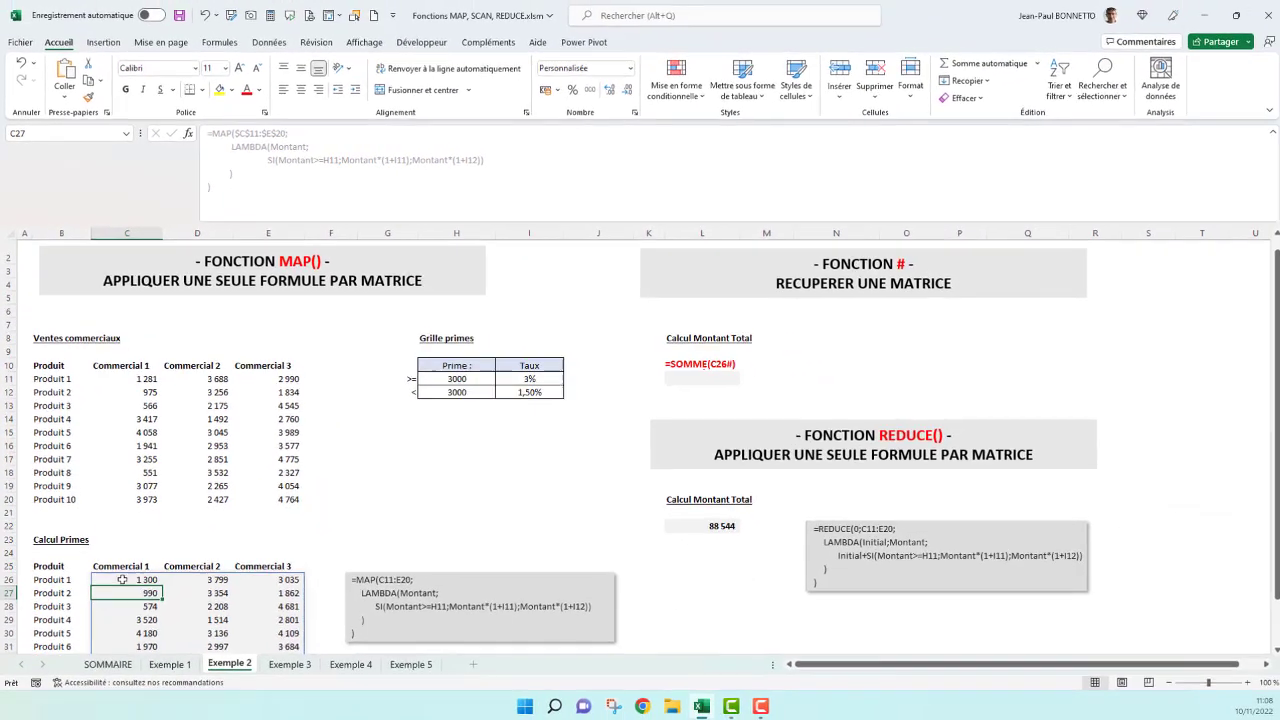
# Step: Total the whole Calcul Primes matrix in L11 with =SOMME(C26#)
pyautogui.moveTo(142, 629); pyautogui.dragTo(305, 706)
pyautogui.moveTo(269, 646); pyautogui.dragTo(270, 636)
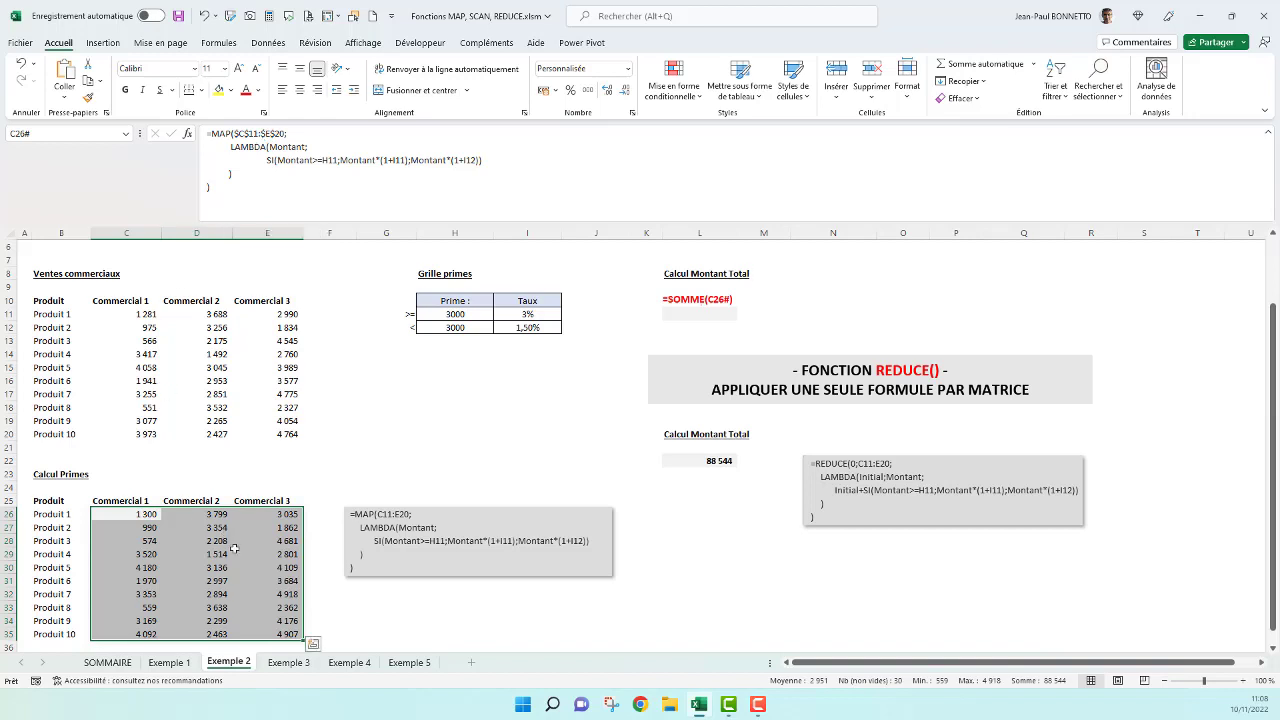
pyautogui.click(686, 314)
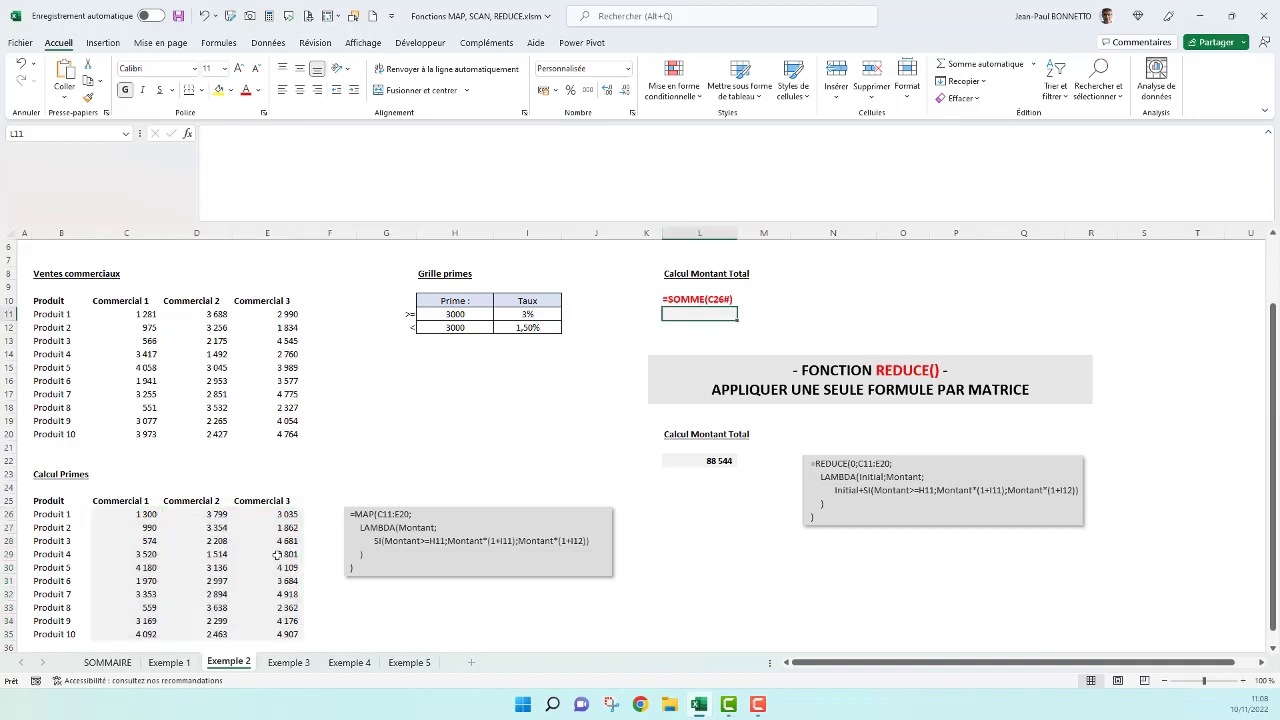
pyautogui.moveTo(137, 514); pyautogui.dragTo(285, 635)
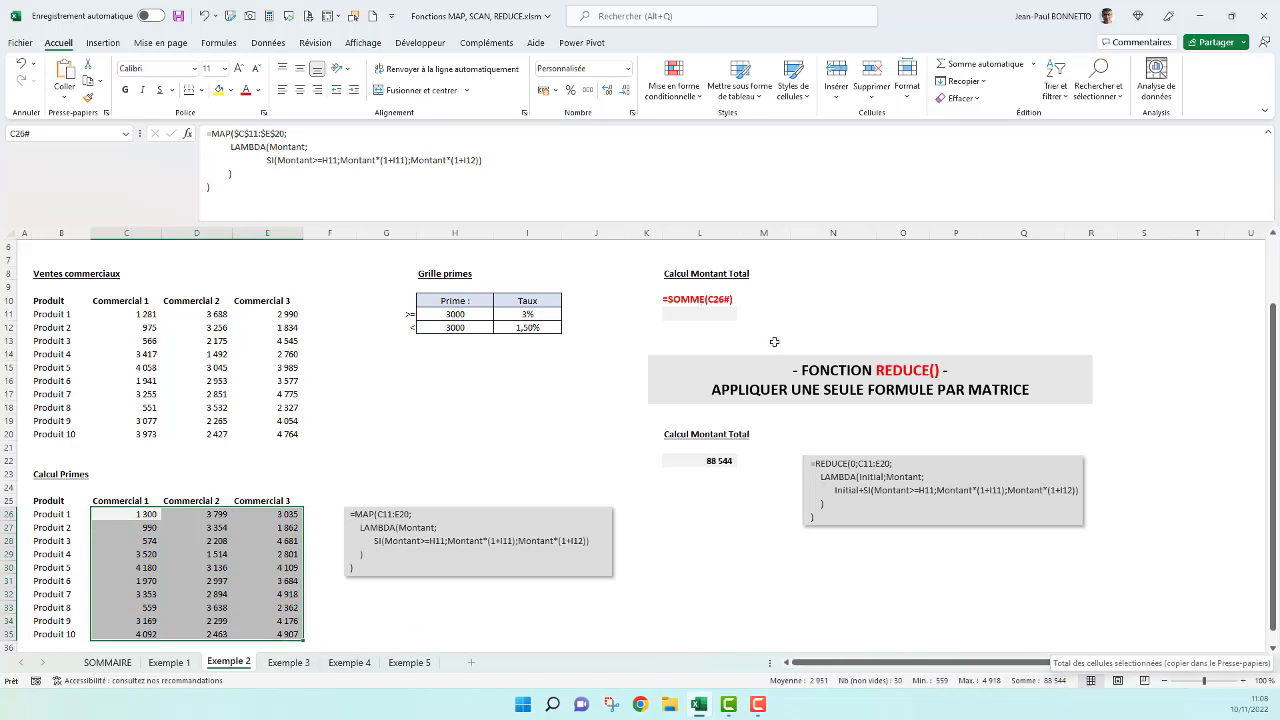
pyautogui.click(690, 313)
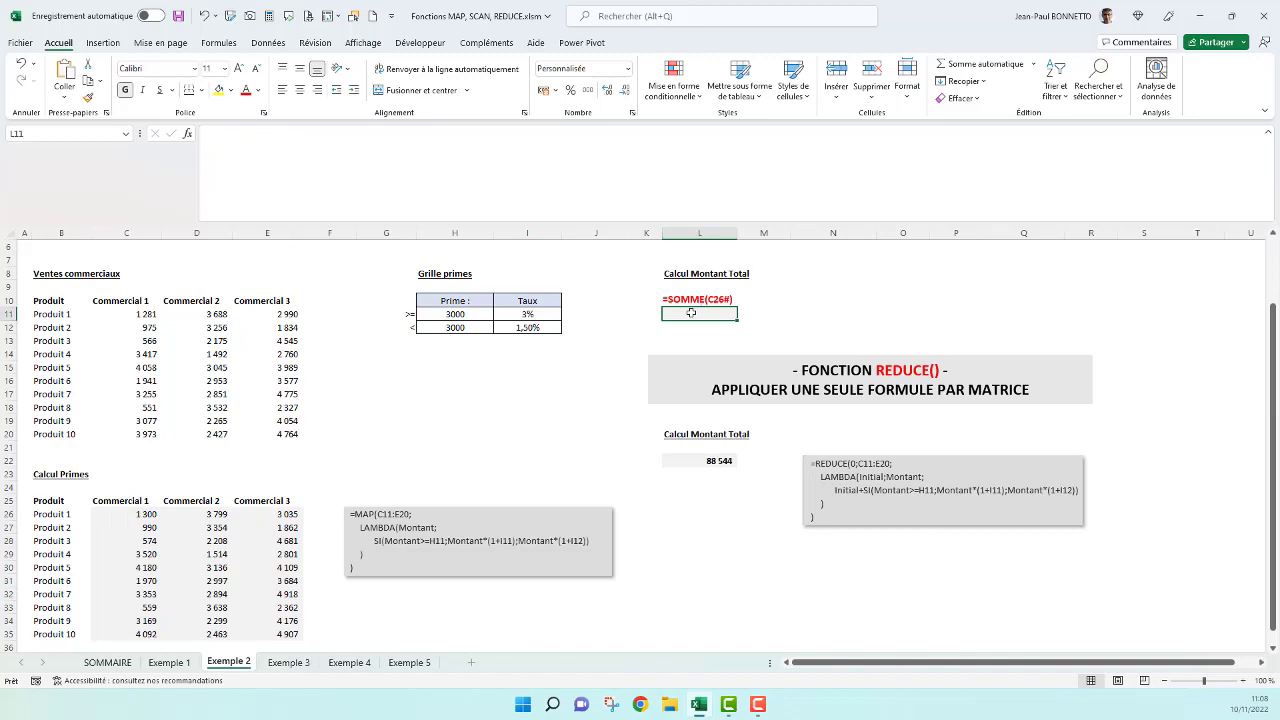
pyautogui.write('=So')
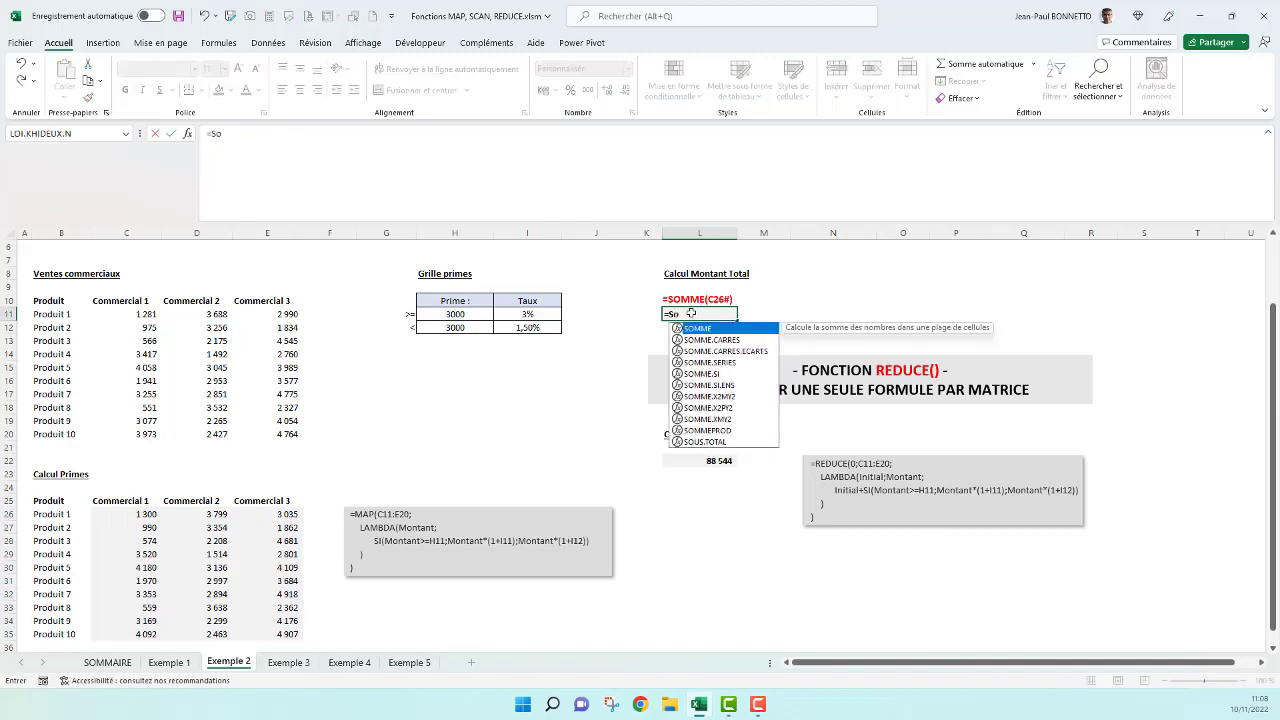
pyautogui.write('mme(')
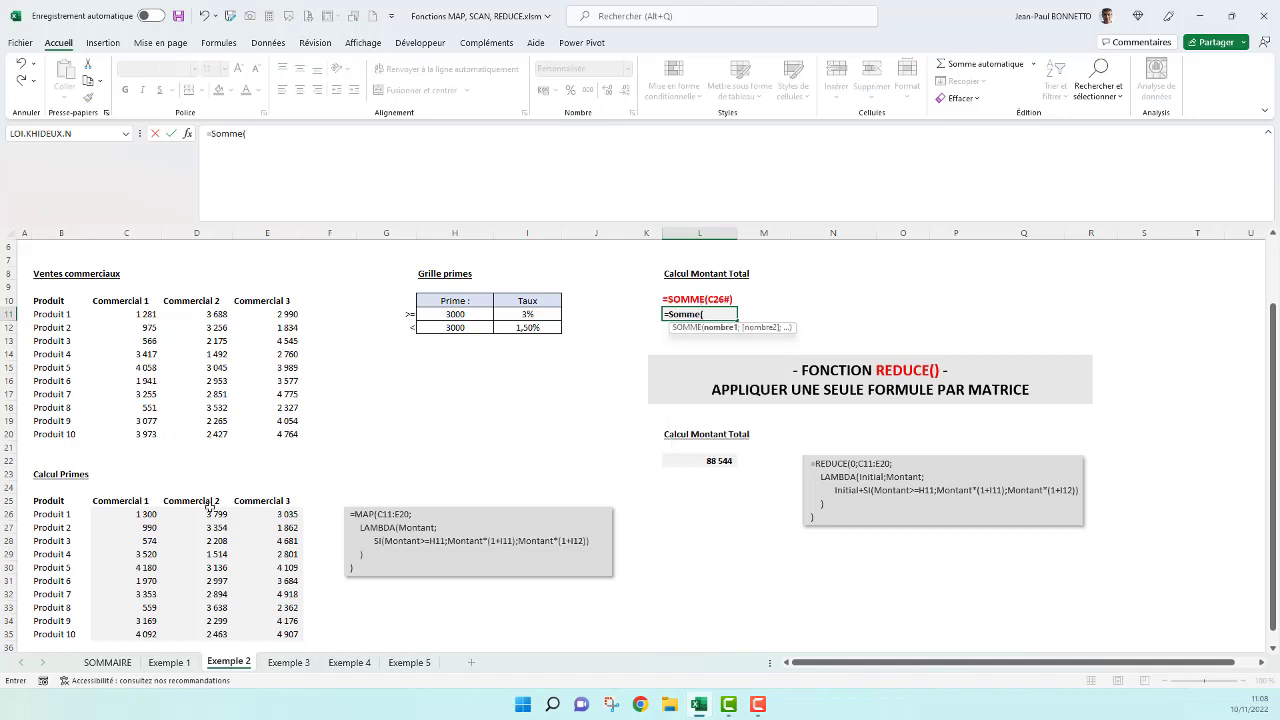
pyautogui.click(143, 514)
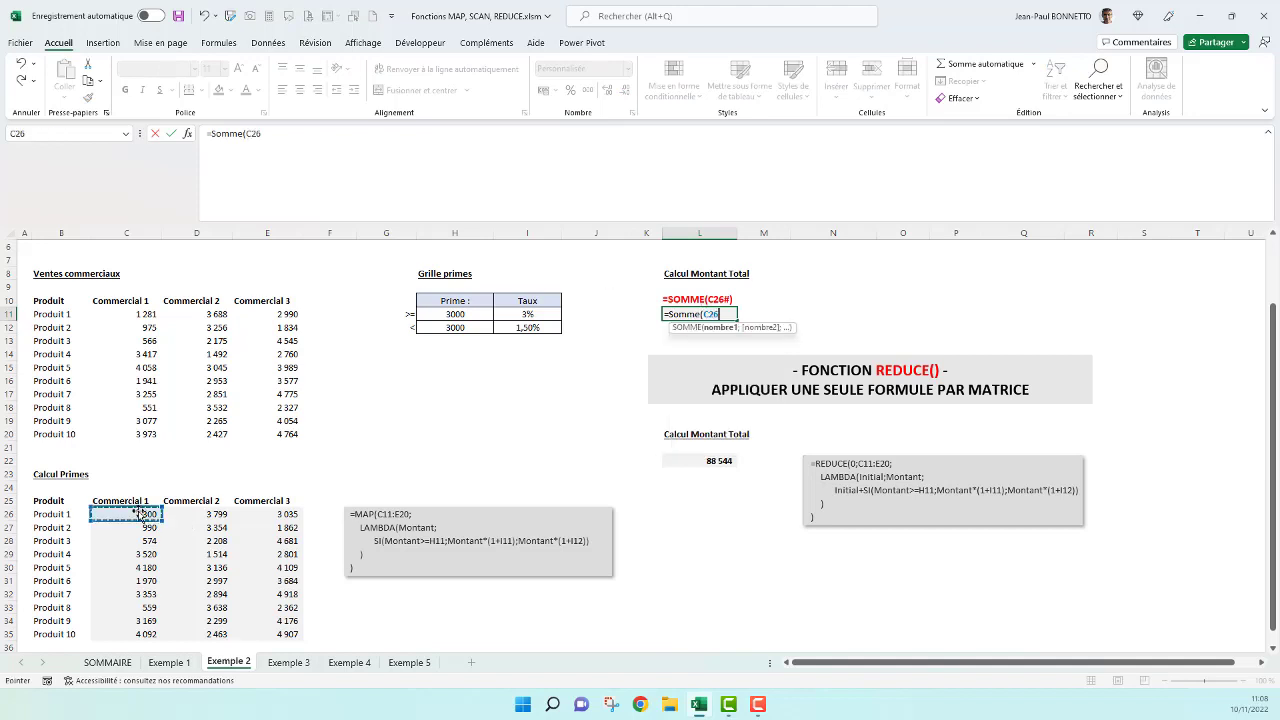
pyautogui.write('#')
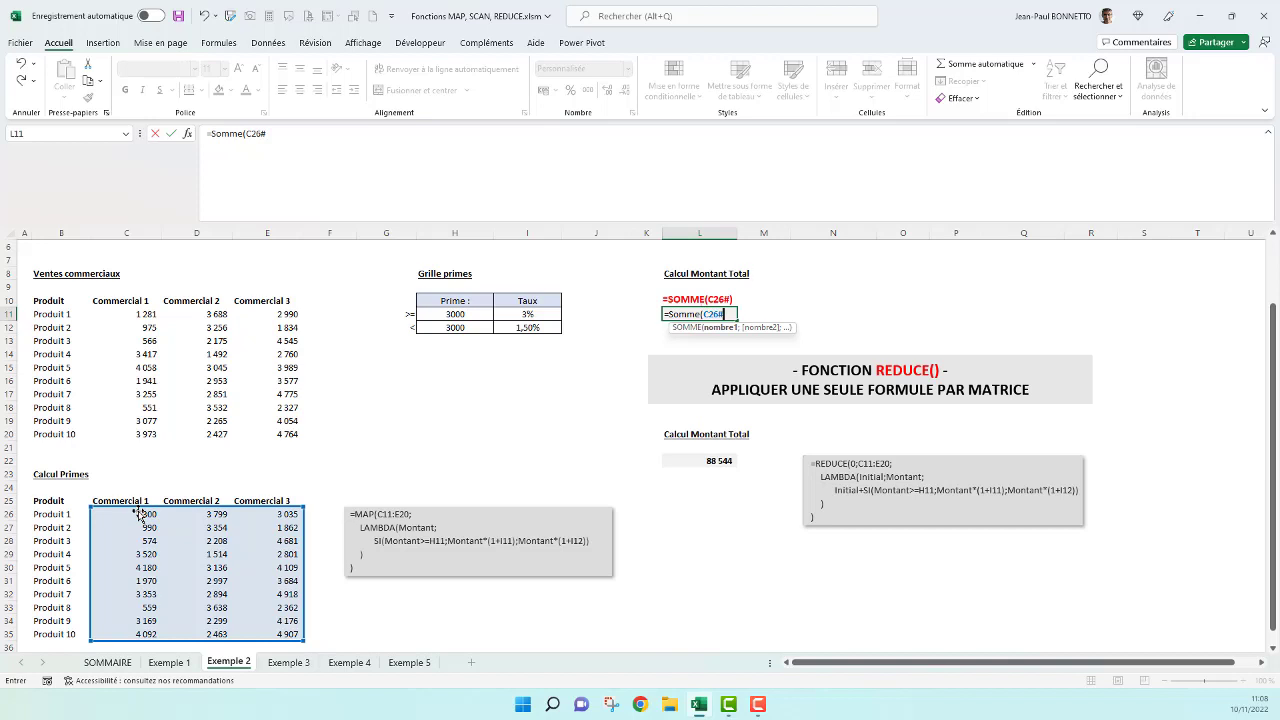
pyautogui.write(')')
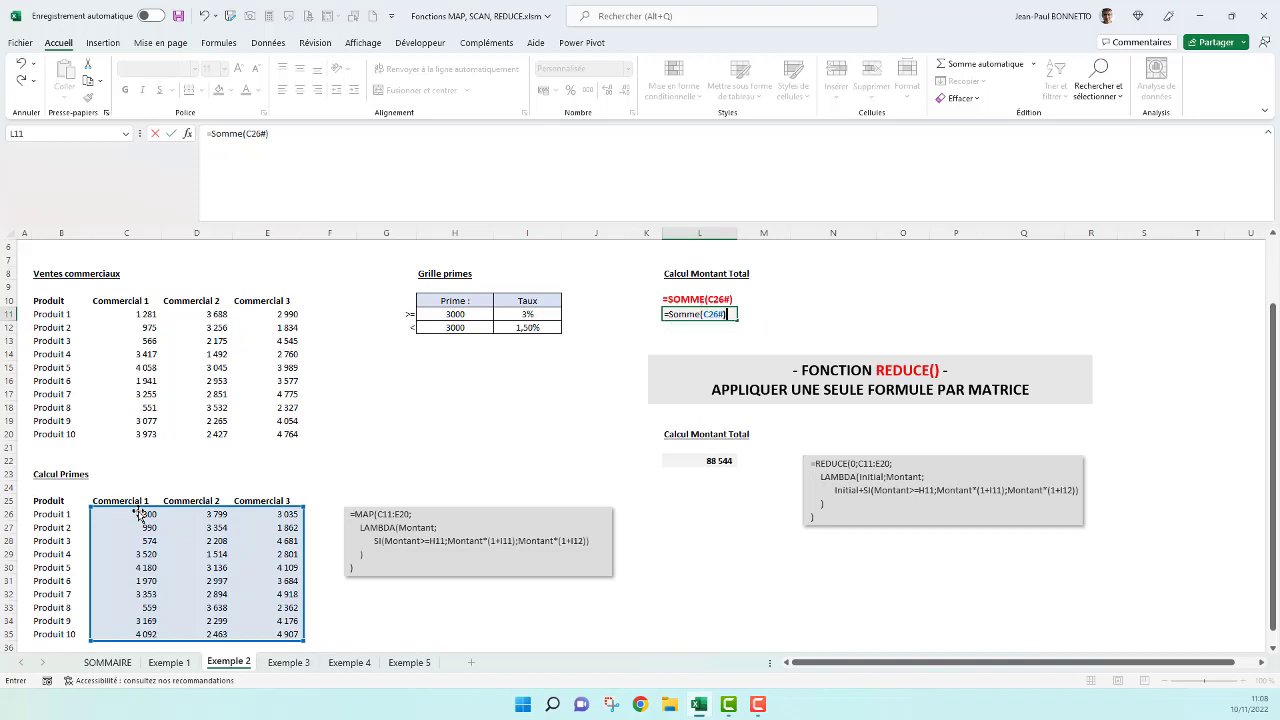
pyautogui.press('Return')
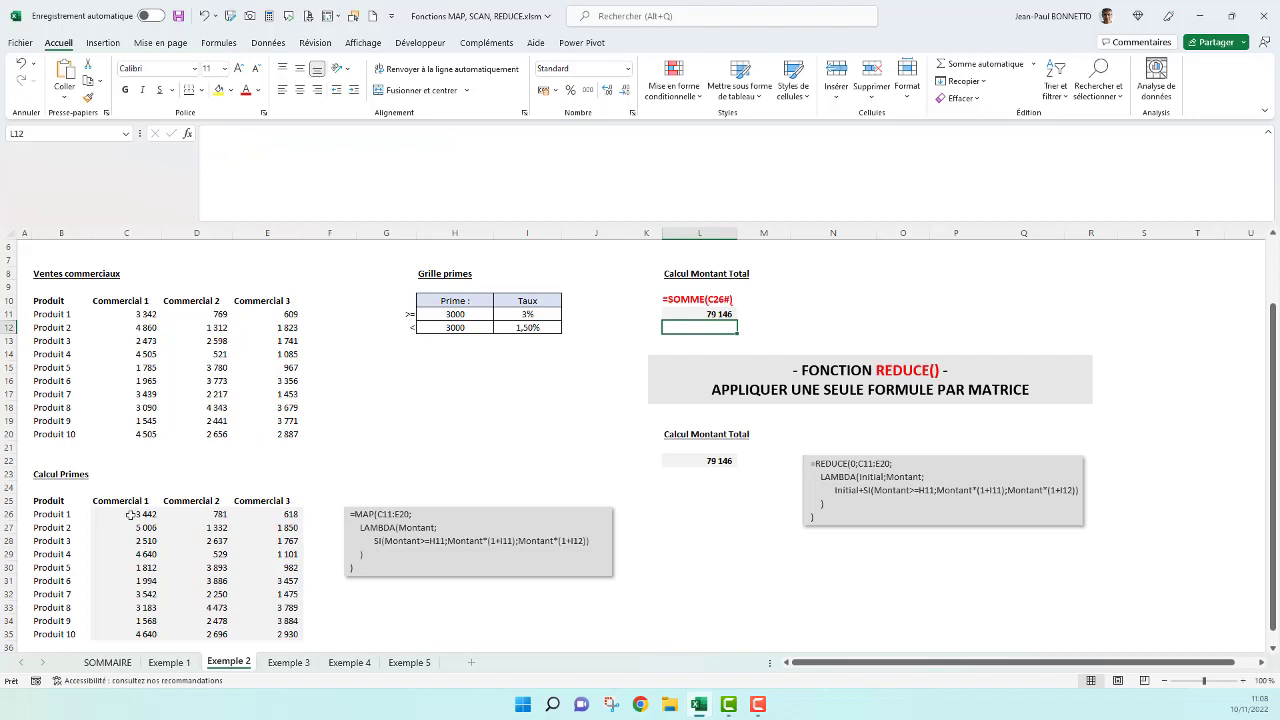
# Step: Check the sum of the Calcul Primes matrix against L11 and inspect the formulas behind sales cells D14 and C13
pyautogui.moveTo(130, 514); pyautogui.dragTo(266, 630)
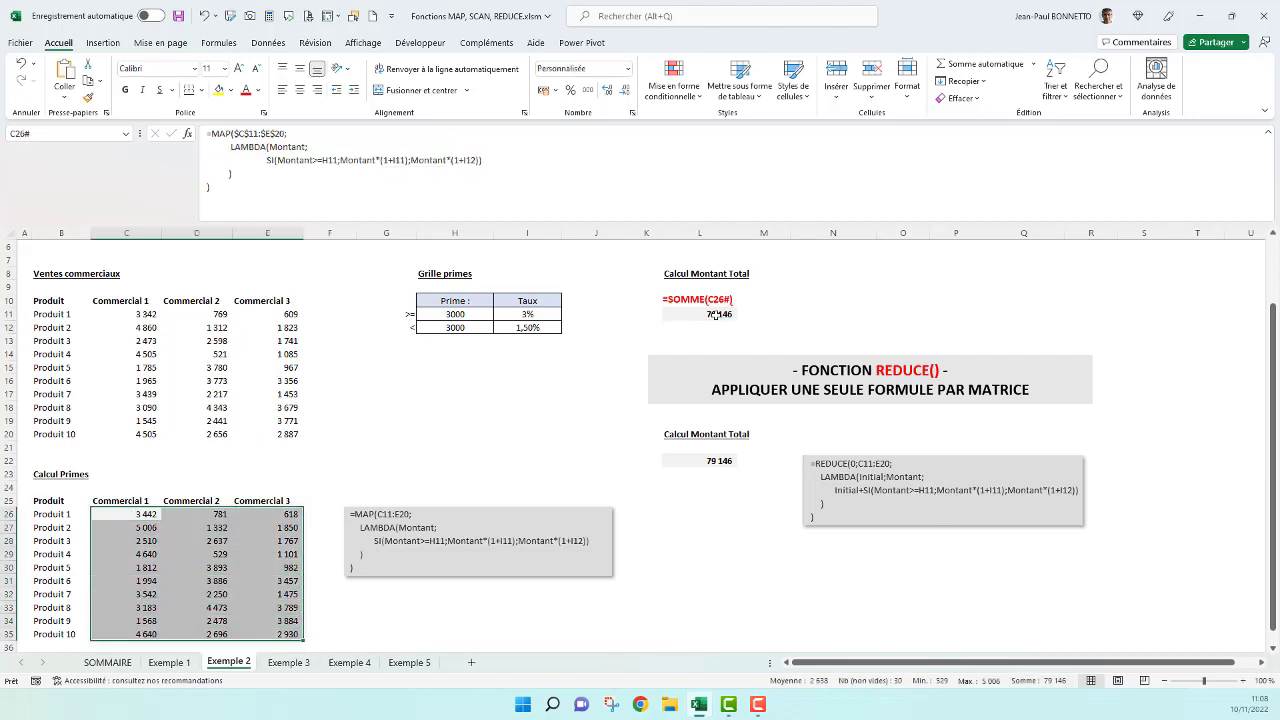
pyautogui.click(179, 355)
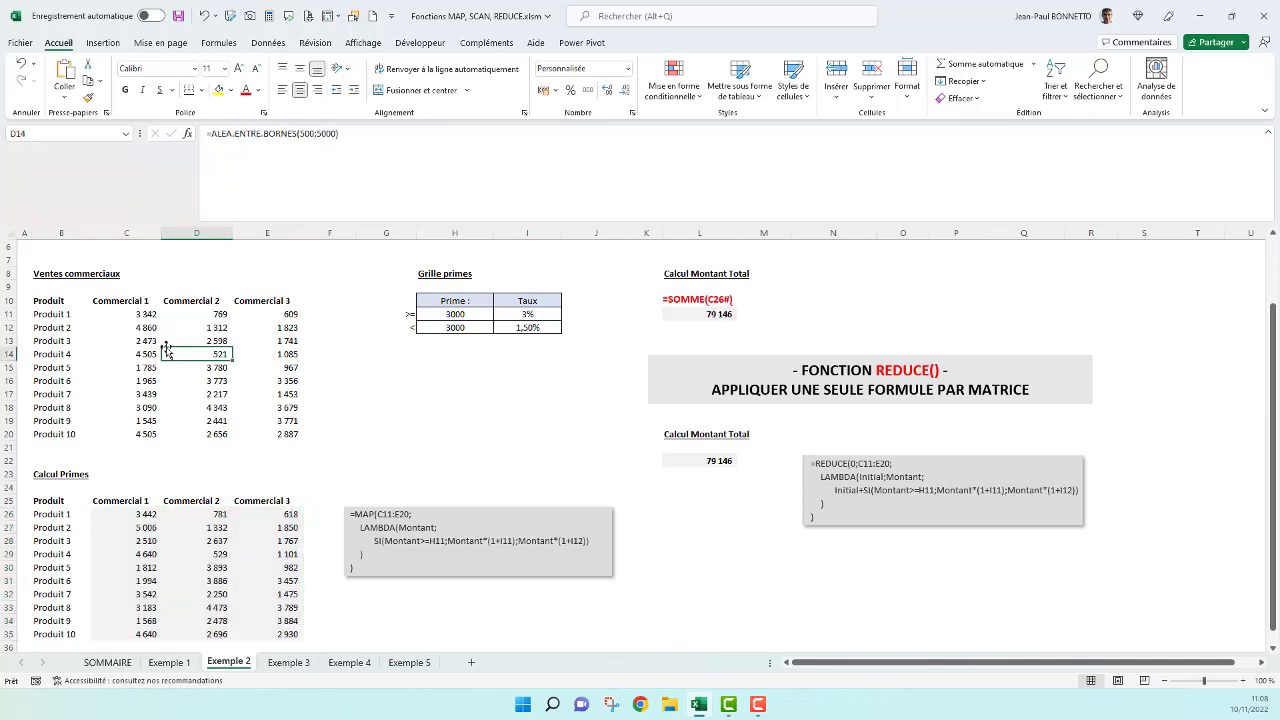
pyautogui.click(155, 342)
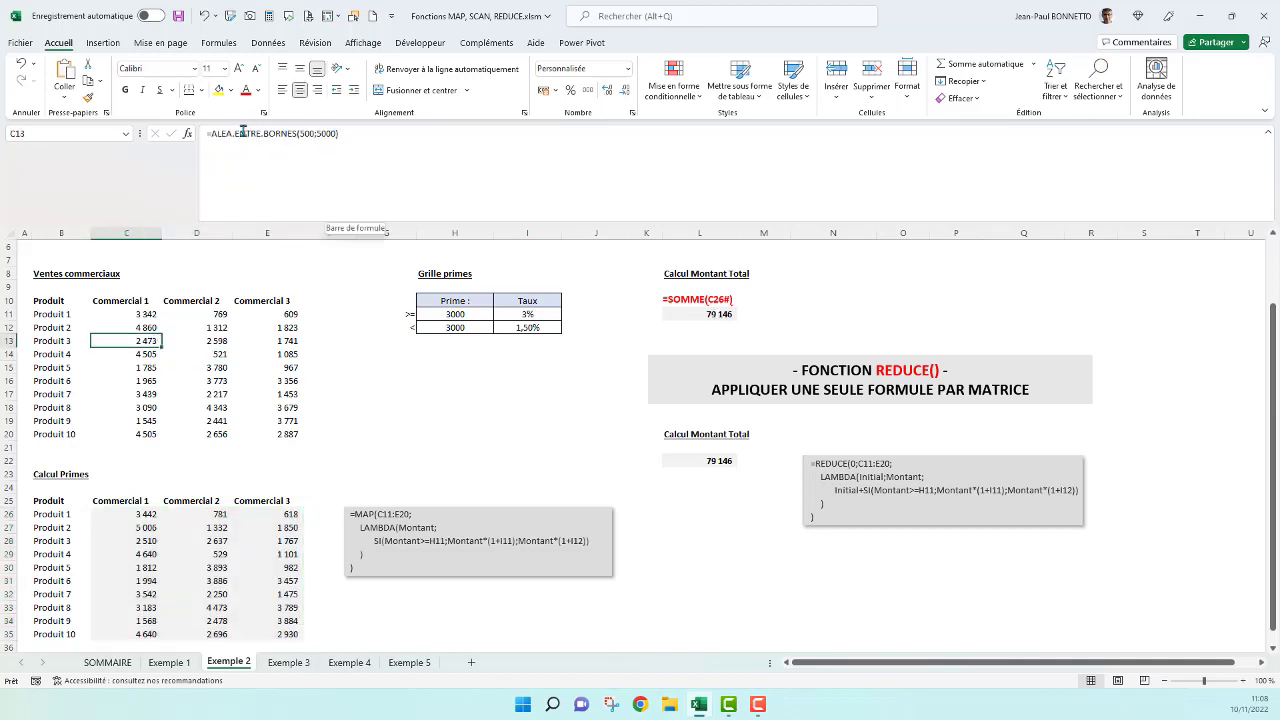
# Step: Inspect the total formula in L11, the formulas behind the Ventes commerciaux sales cells, and the REDUCE formula in L22
pyautogui.click(709, 313)
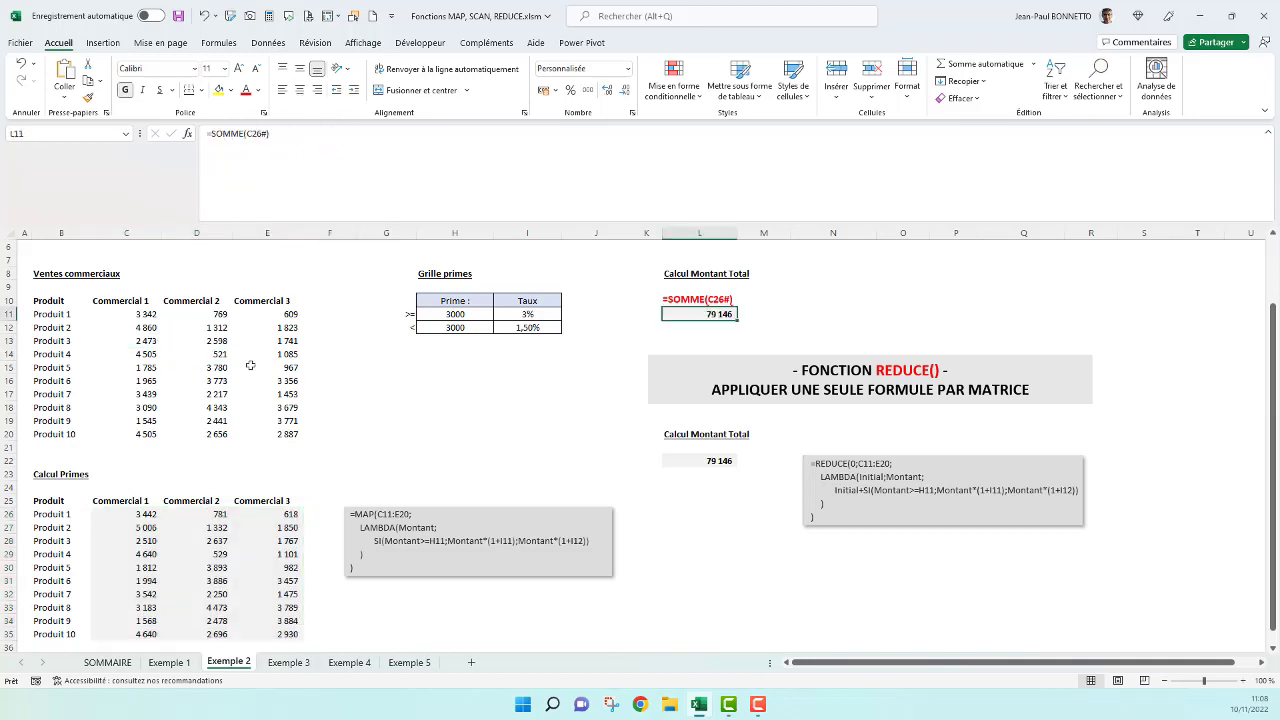
pyautogui.click(154, 356)
pyautogui.press('Down')
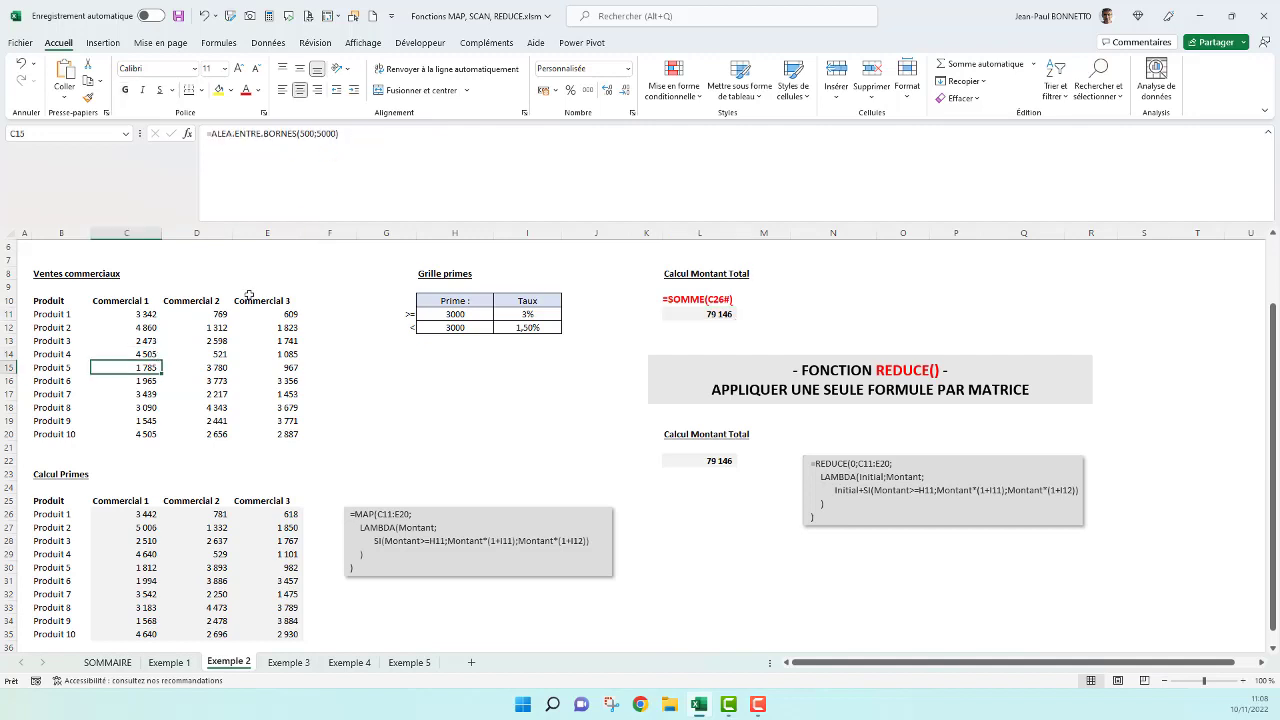
pyautogui.click(368, 419)
pyautogui.click(253, 449)
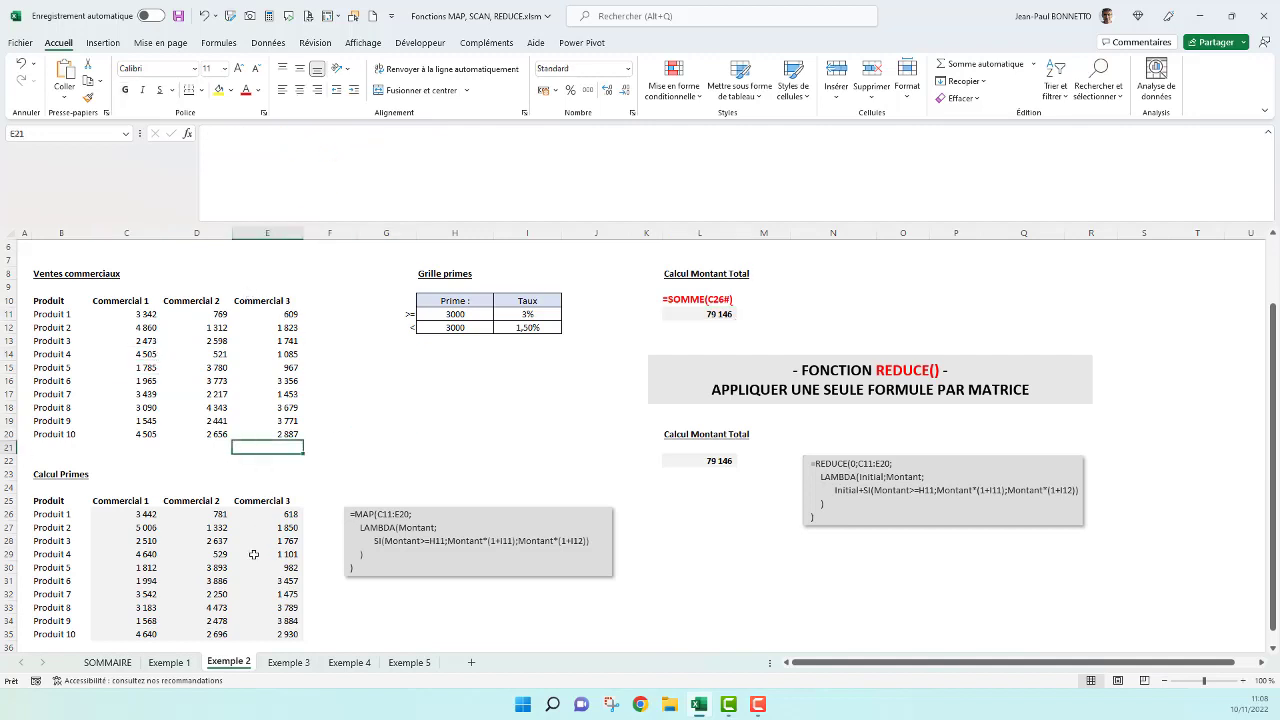
pyautogui.click(254, 555)
pyautogui.moveTo(166, 375); pyautogui.dragTo(170, 368)
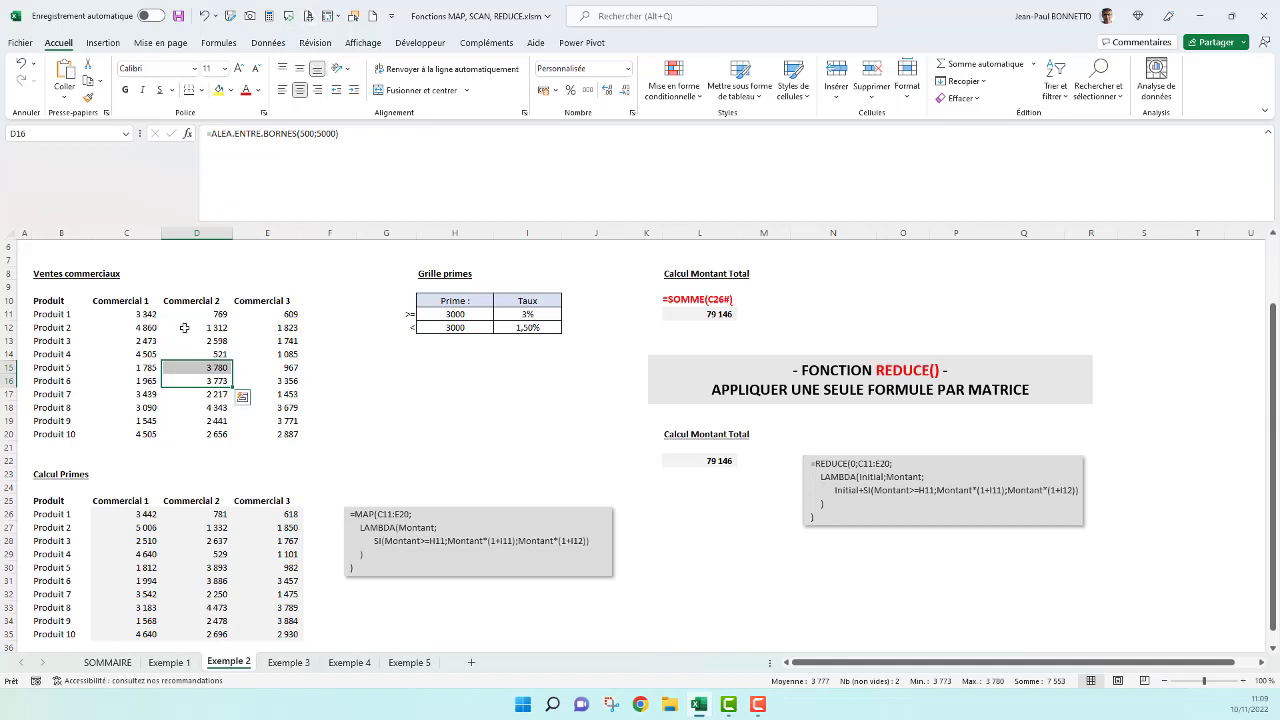
pyautogui.click(220, 327)
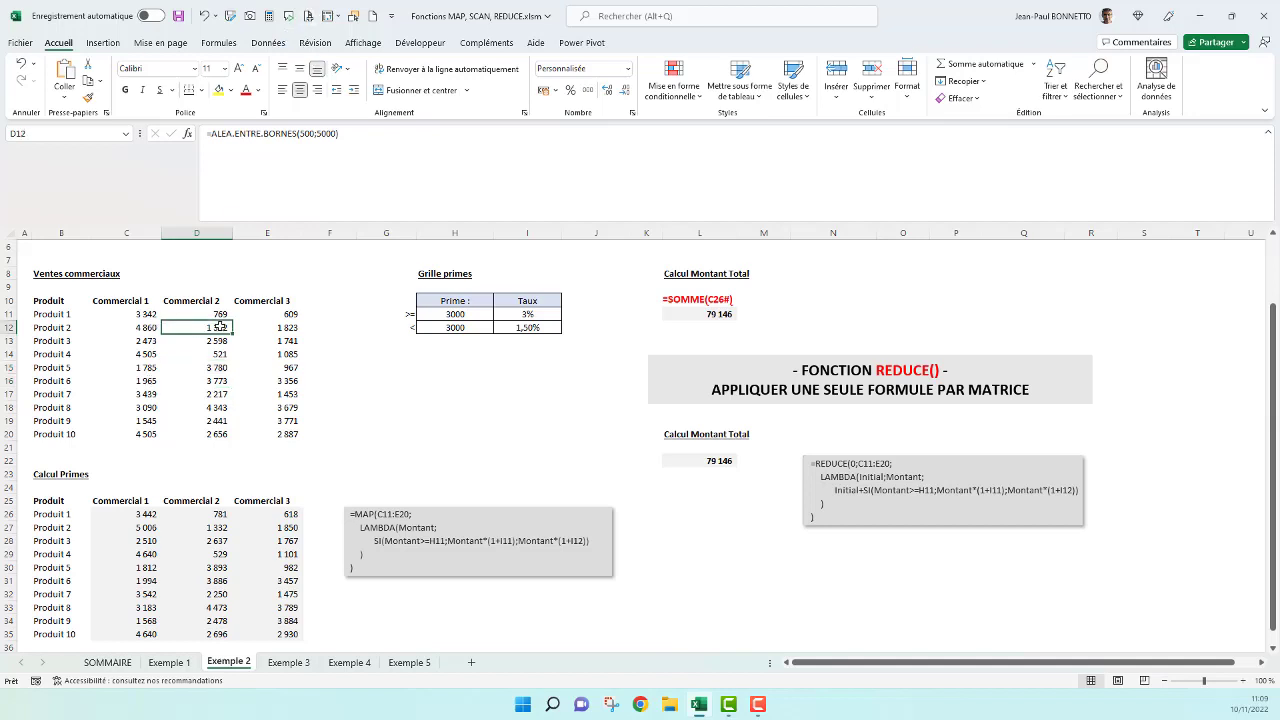
pyautogui.click(314, 330)
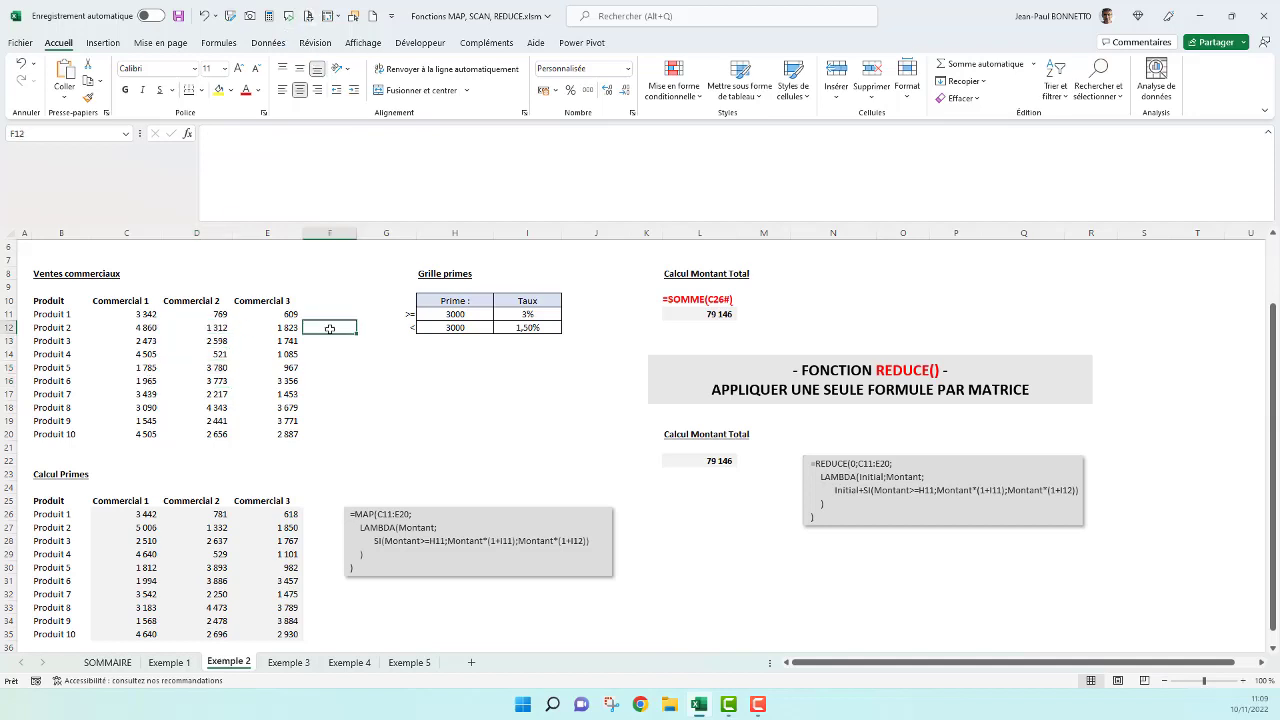
pyautogui.click(265, 341)
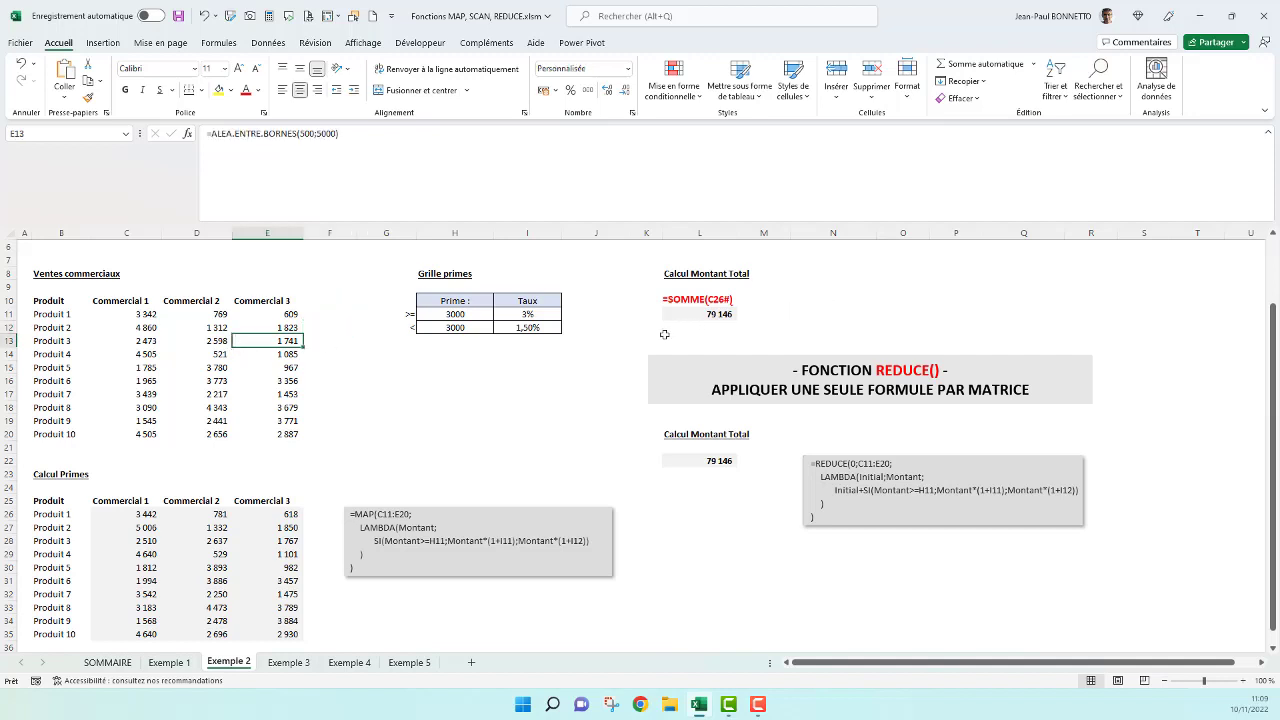
pyautogui.click(716, 460)
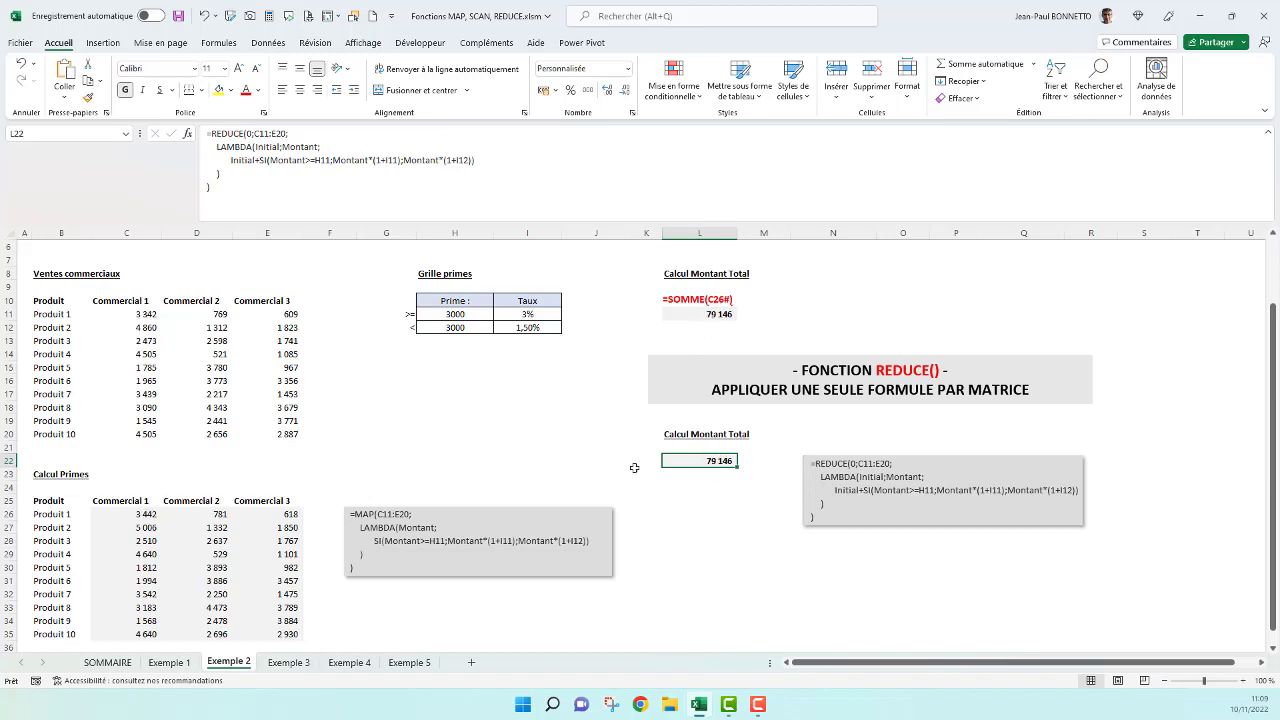
# Step: Inspect the function arguments of REDUCE and of its nested LAMBDA in the L22 formula
pyautogui.click(253, 146)
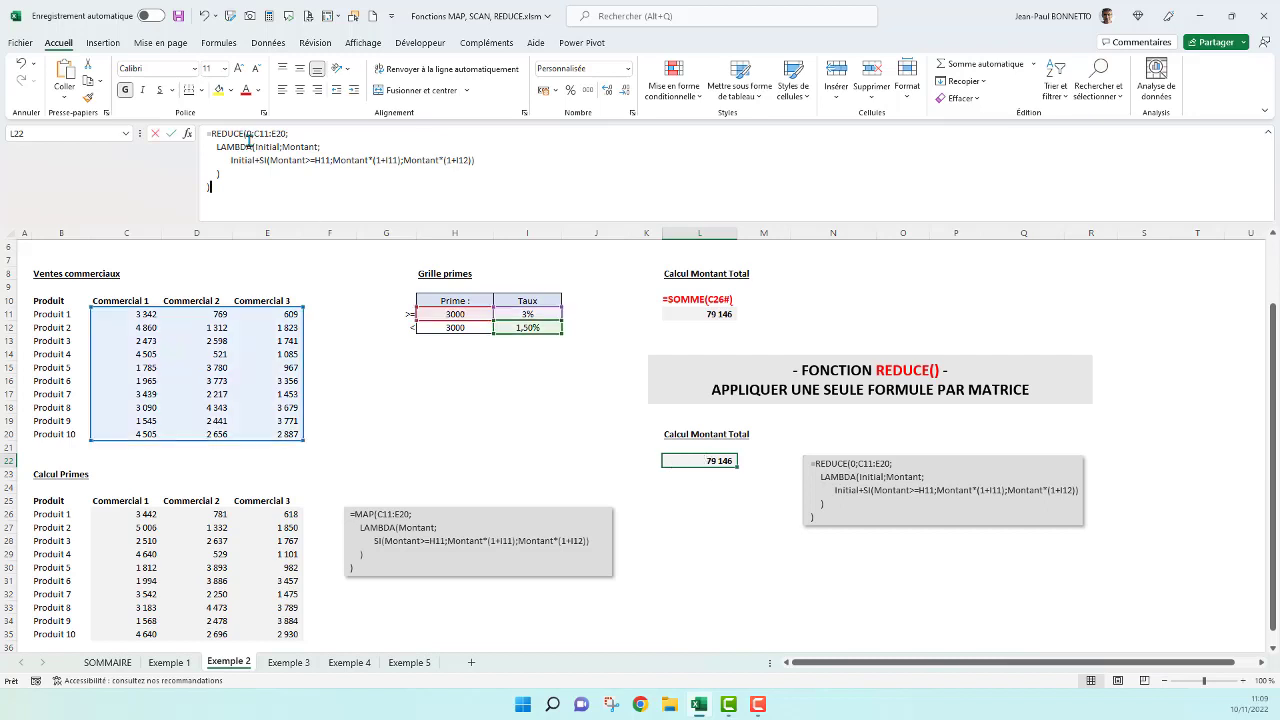
pyautogui.click(270, 133)
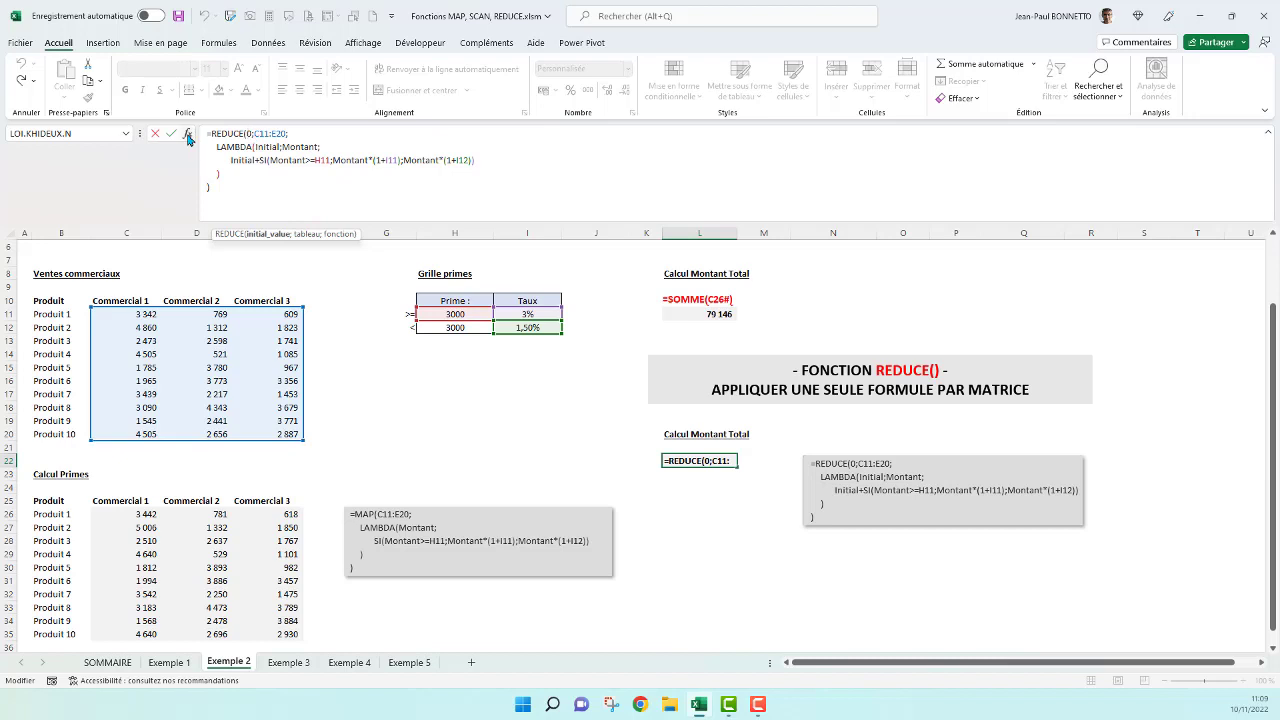
pyautogui.click(187, 133)
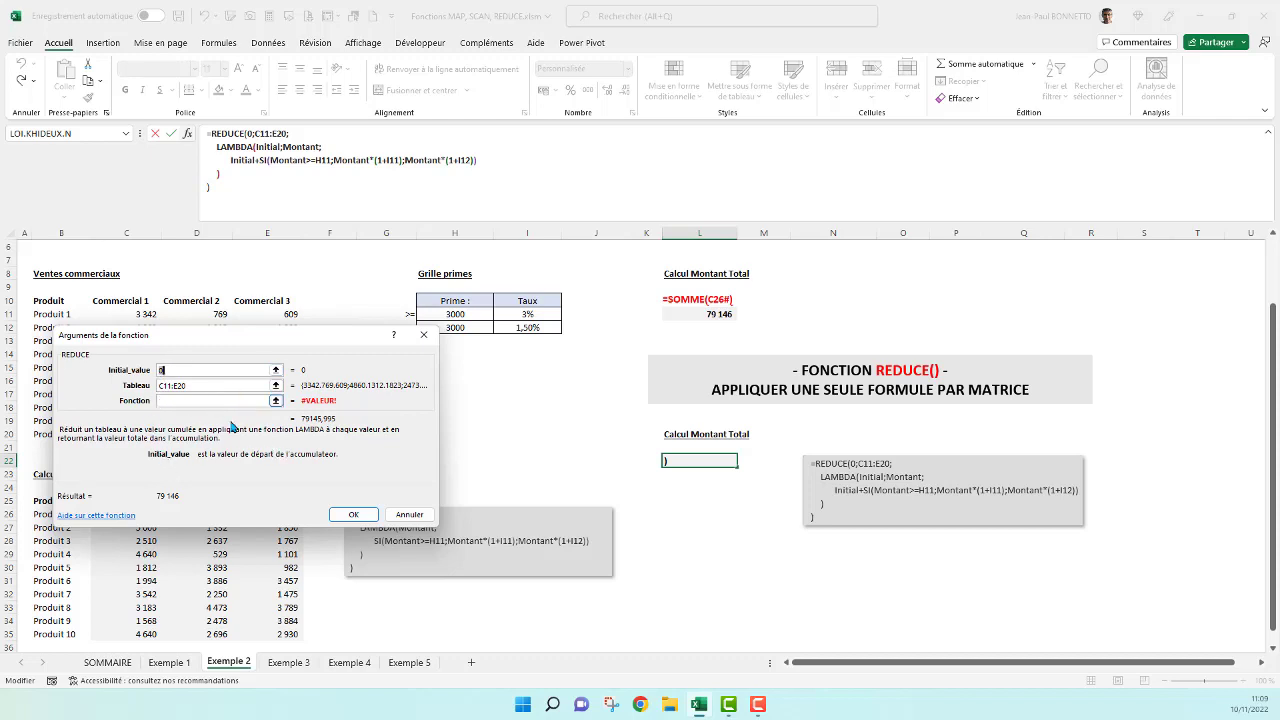
pyautogui.click(405, 514)
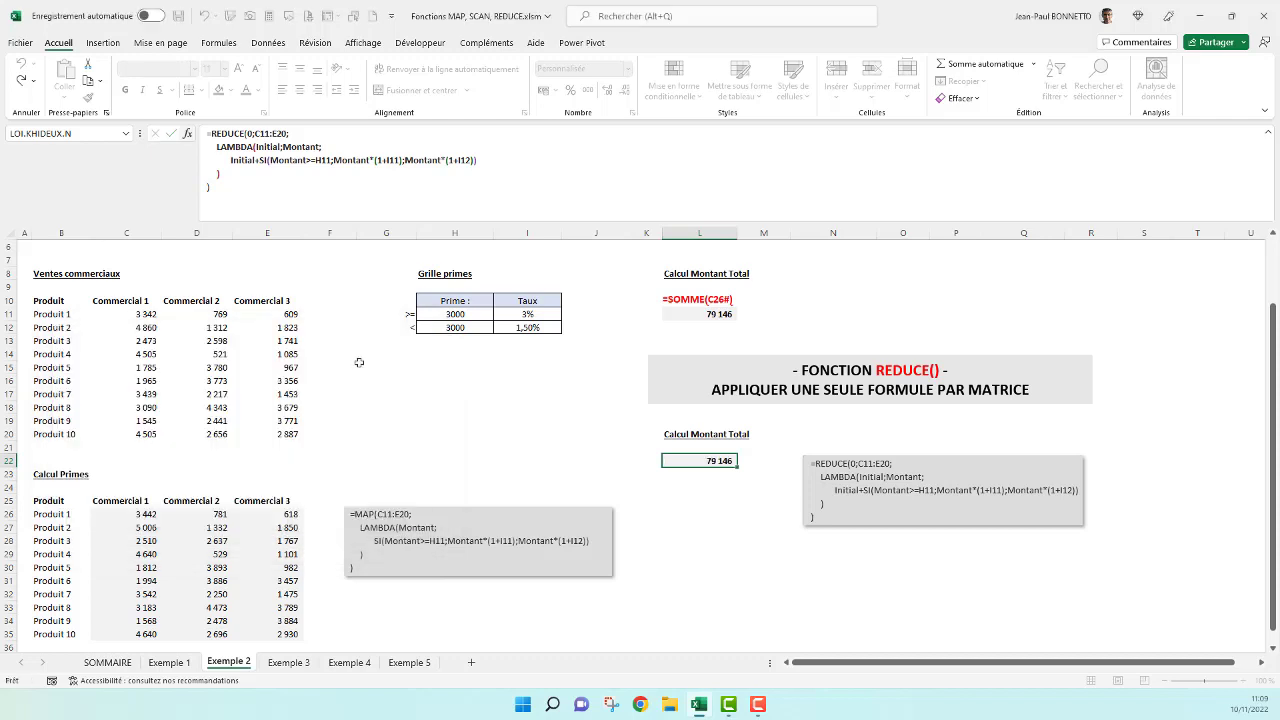
pyautogui.click(267, 147)
pyautogui.click(187, 133)
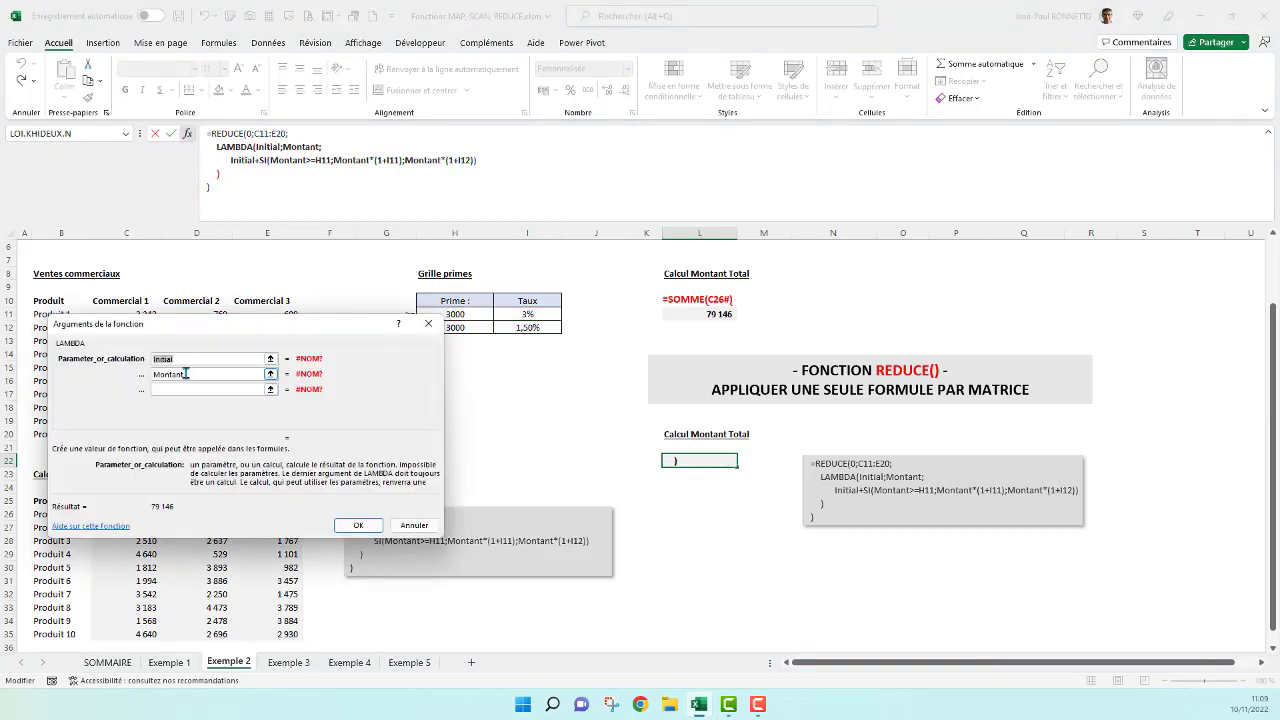
pyautogui.click(412, 525)
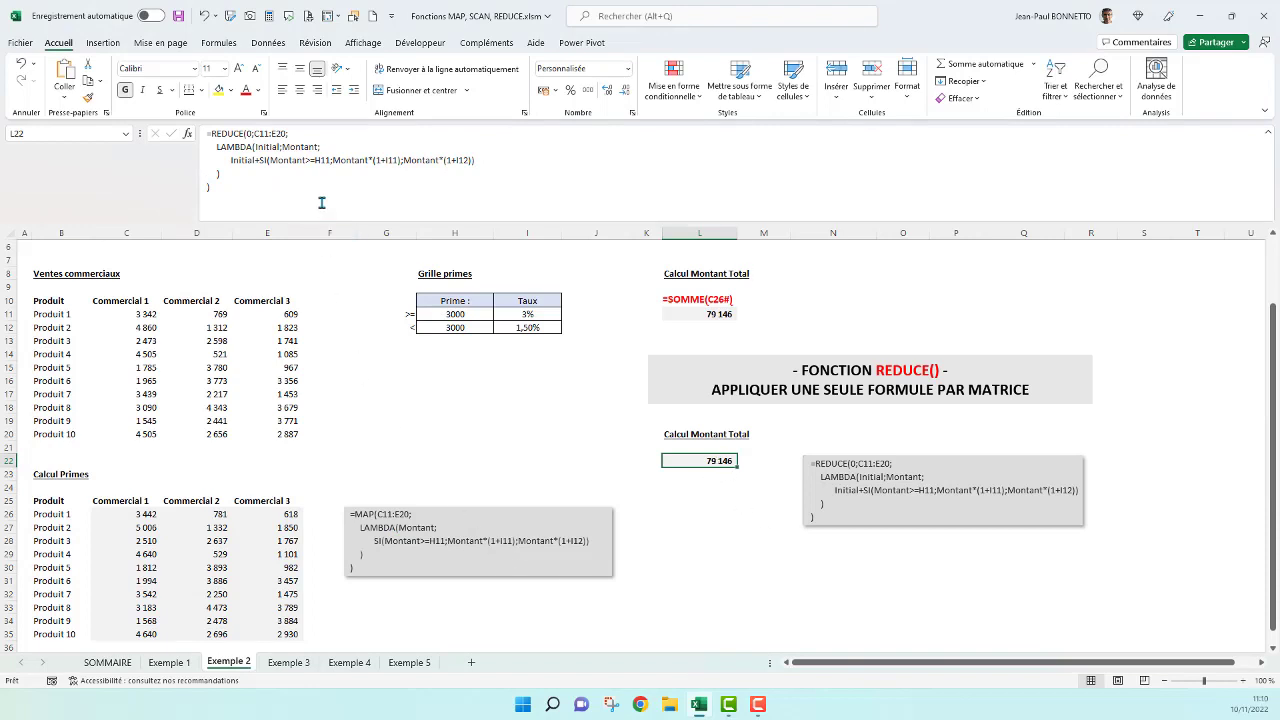
# Step: Review the REDUCE name, initial value, LAMBDA parameters and calculation in the L22 formula, and commit the formula again
pyautogui.doubleClick(228, 133)
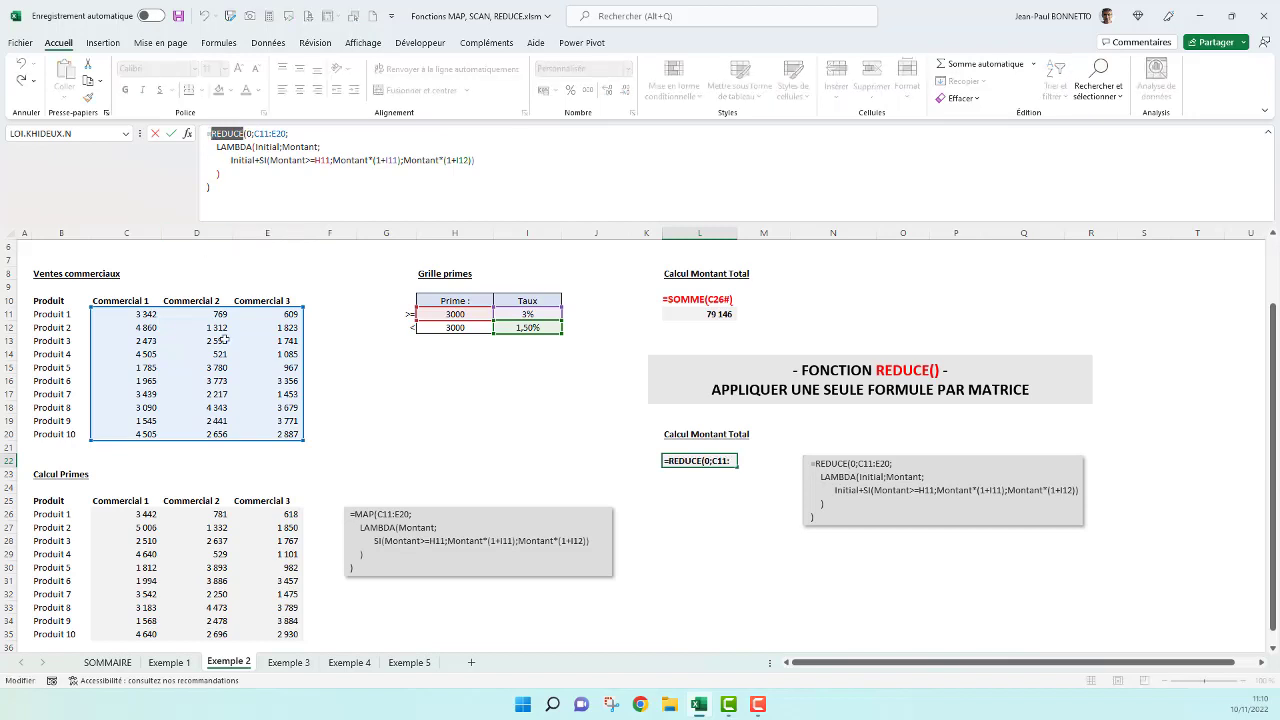
pyautogui.click(250, 133)
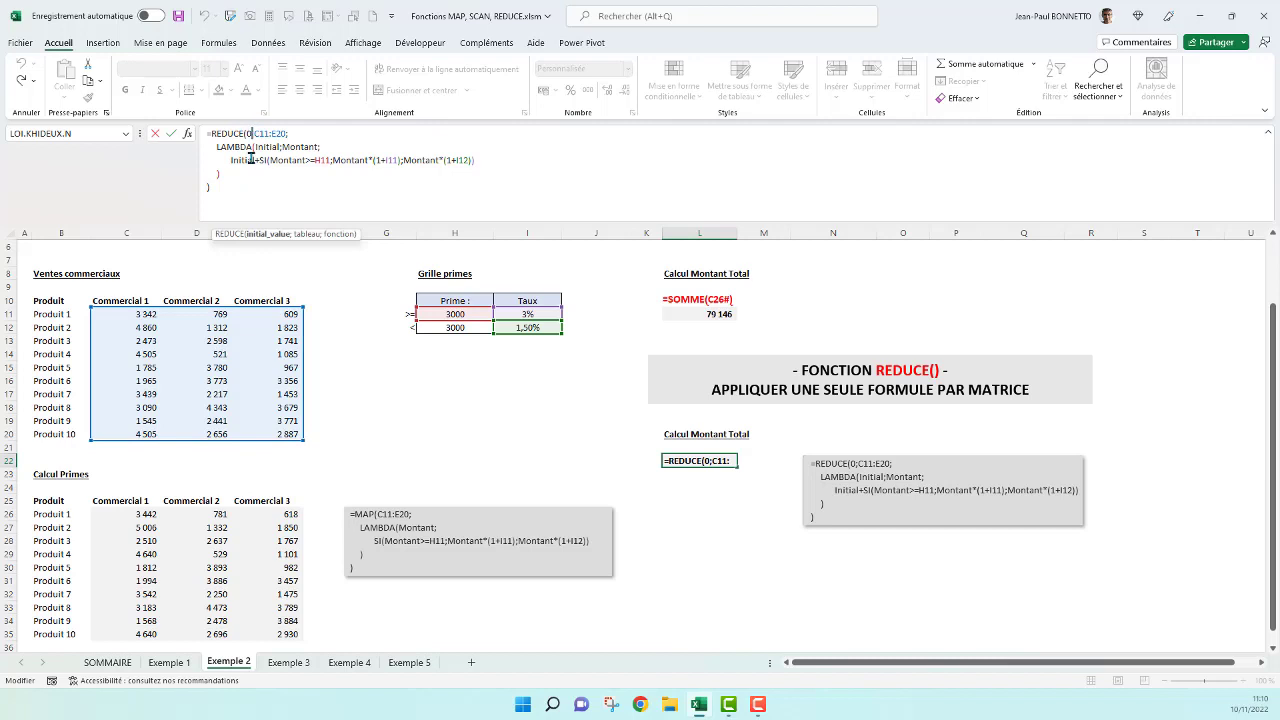
pyautogui.click(262, 147)
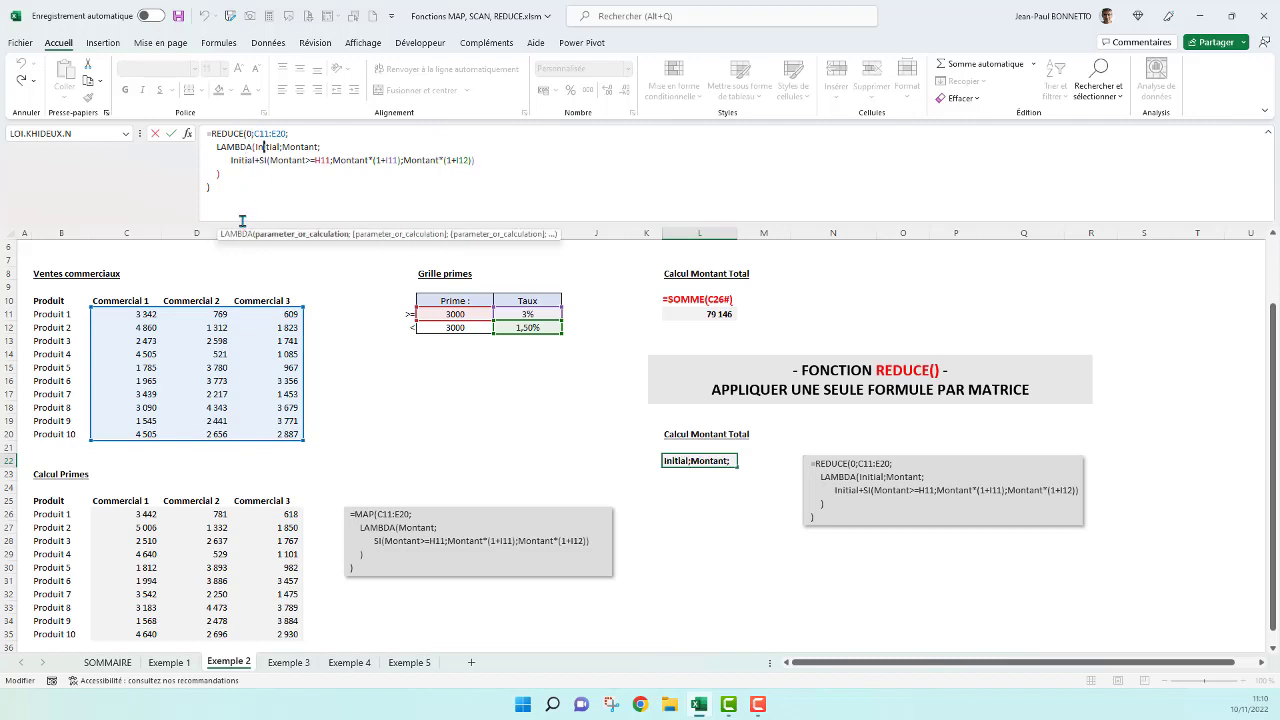
pyautogui.click(232, 161)
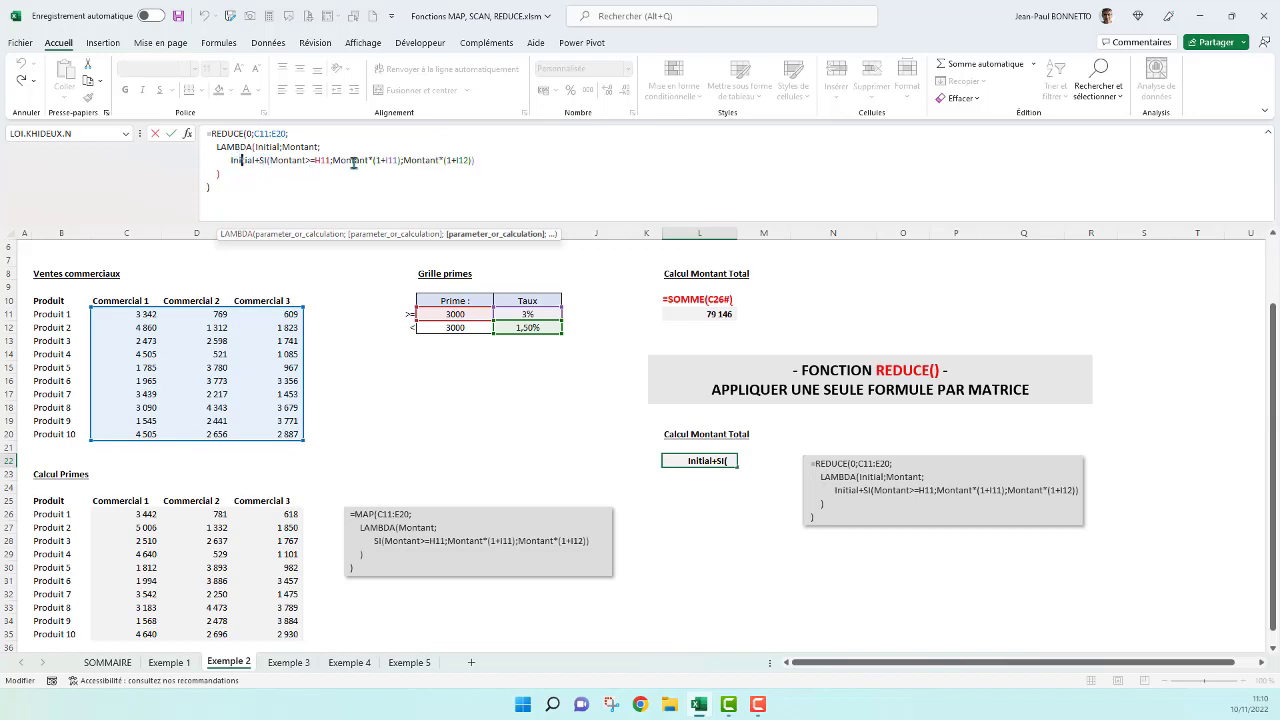
pyautogui.click(241, 190)
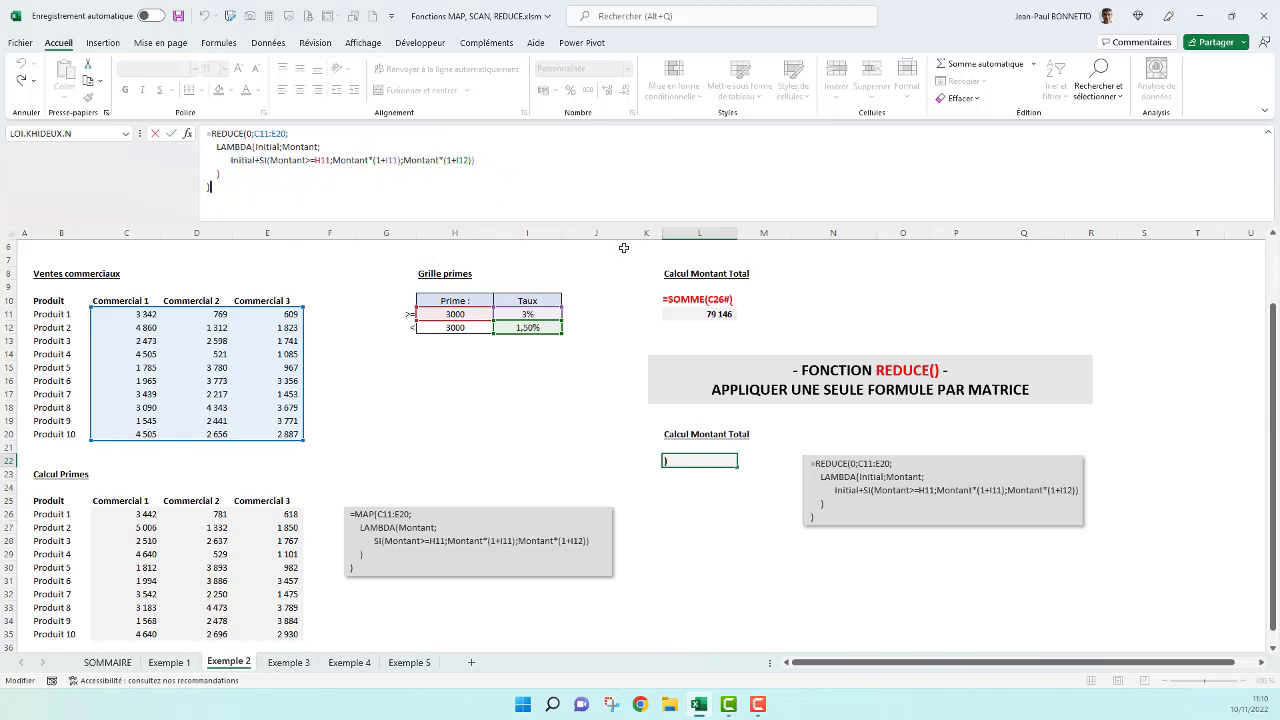
pyautogui.press('Return')
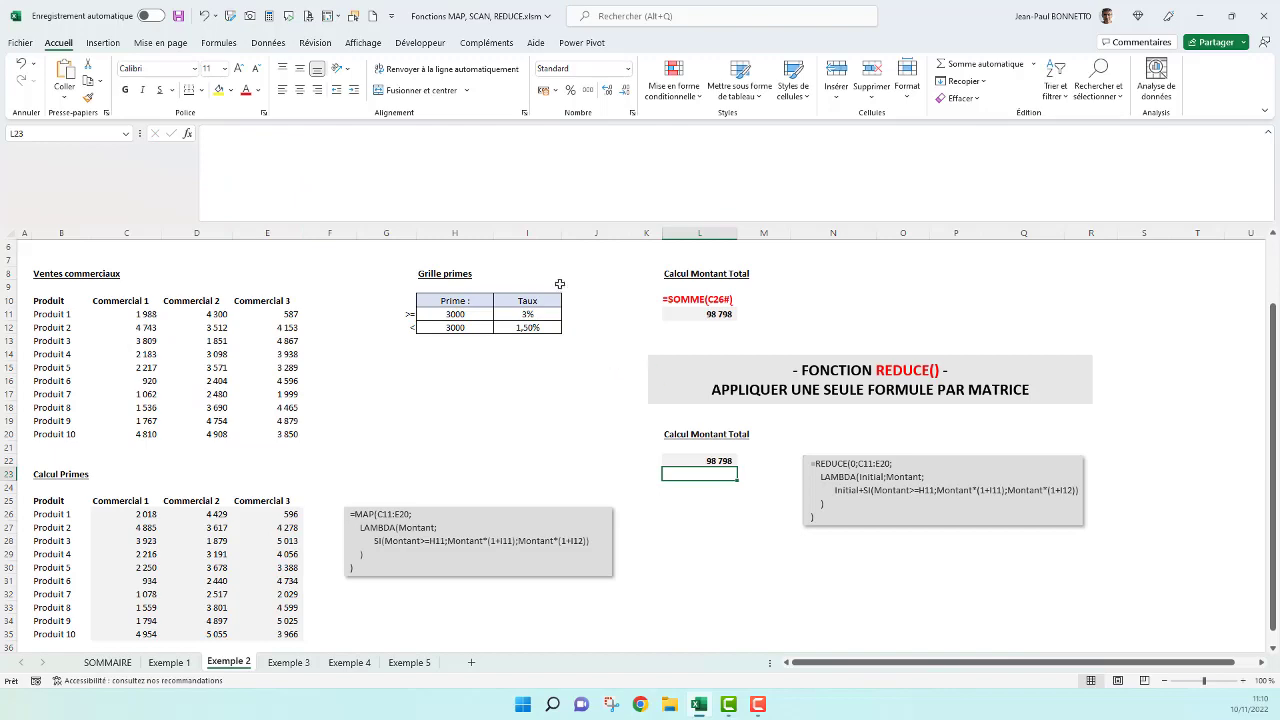
# Step: On the Exemple 3 sheet, collapse the formula bar and move the MAP formula picture slightly away from the bonus table
pyautogui.click(303, 664)
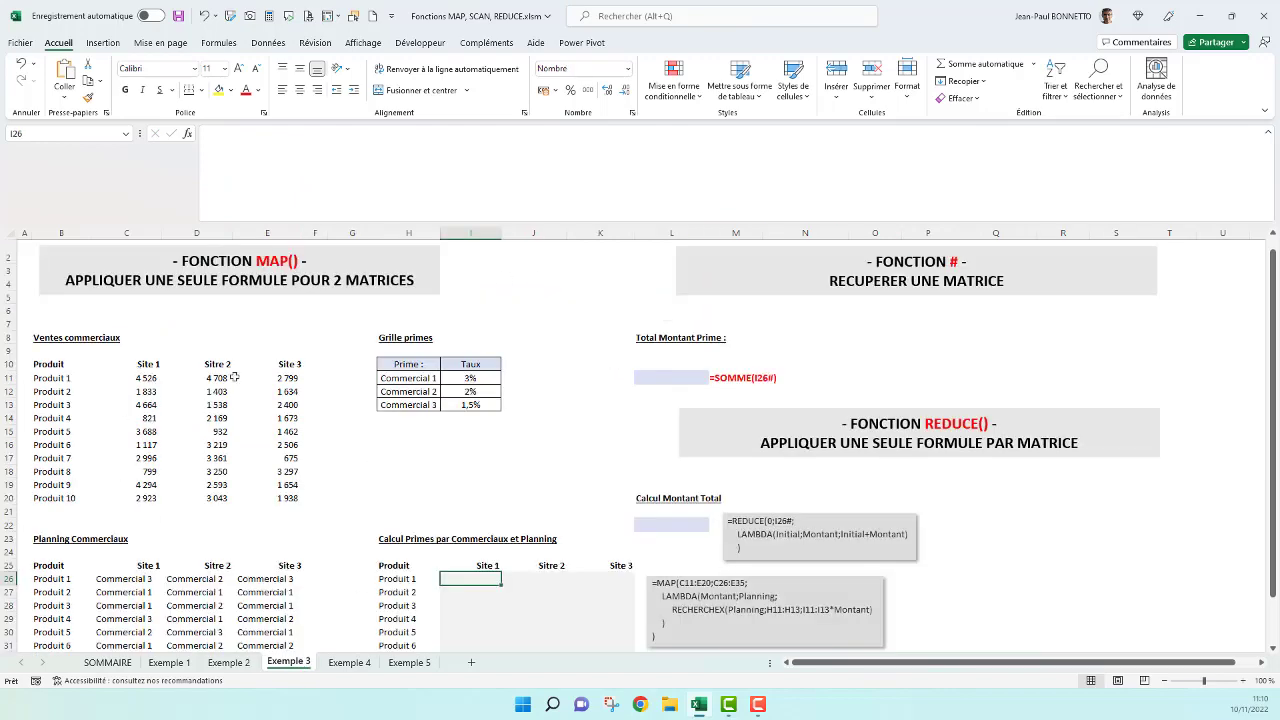
pyautogui.click(1270, 134)
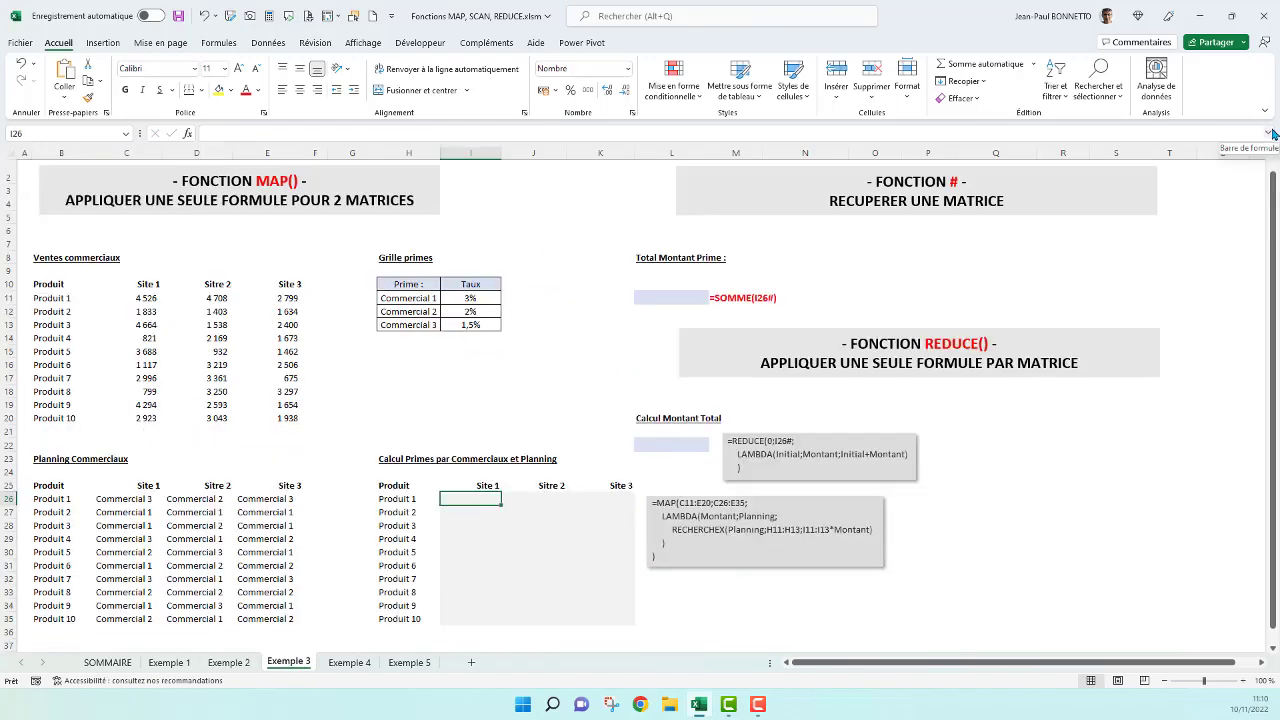
pyautogui.click(589, 306)
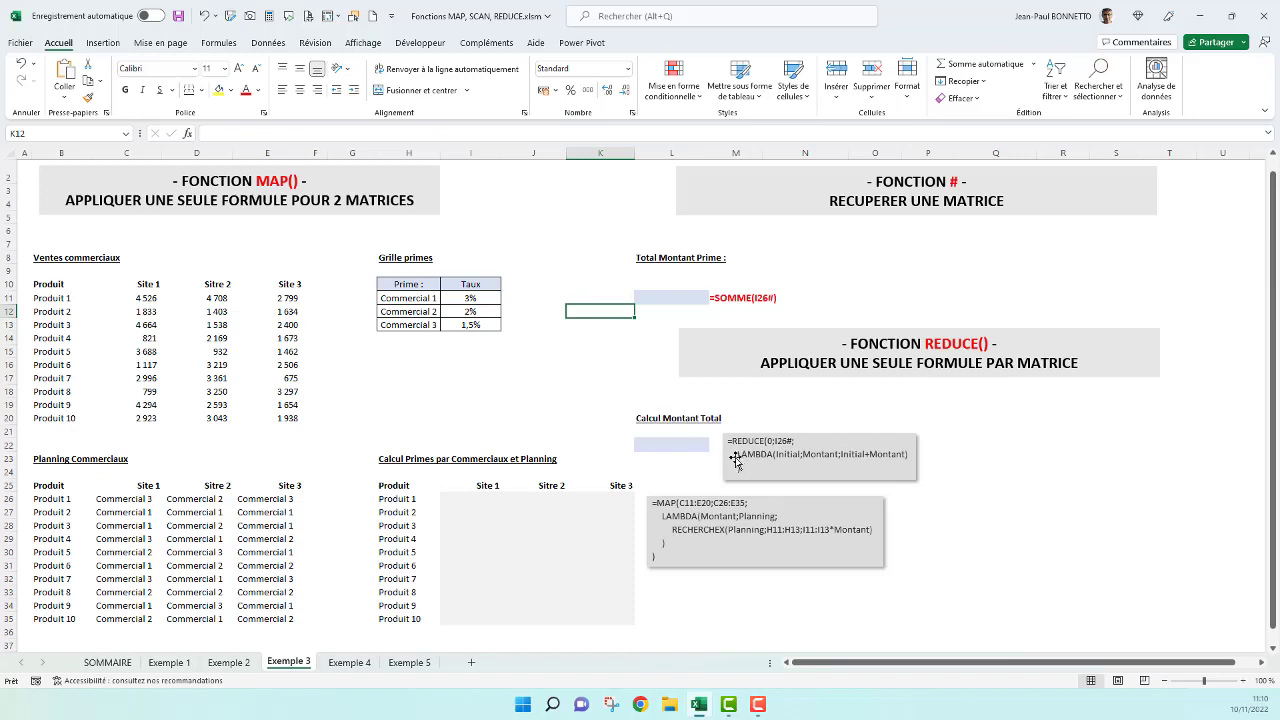
pyautogui.moveTo(755, 567); pyautogui.dragTo(793, 570)
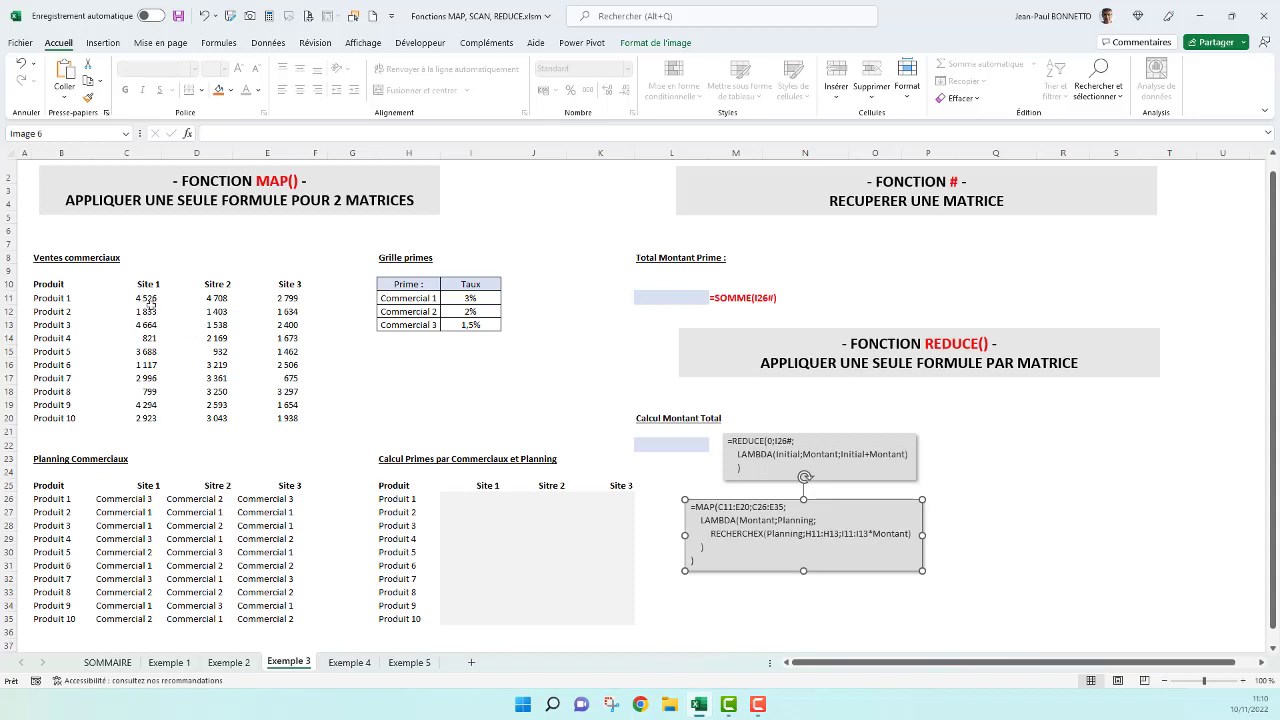
# Step: Examine the sales range C11:E20, the planning range C26:E35, the bonus rate grid and the result area I26:K35
pyautogui.moveTo(134, 298); pyautogui.dragTo(257, 425)
pyautogui.moveTo(96, 500); pyautogui.dragTo(293, 617)
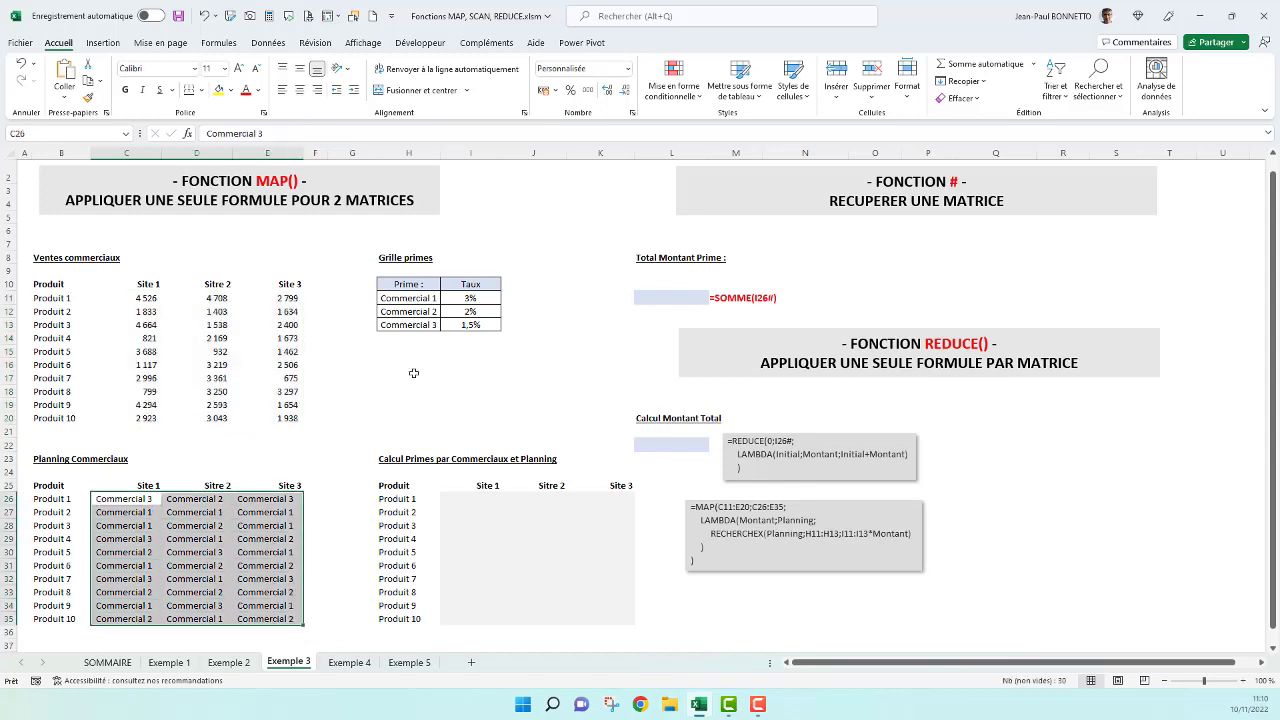
pyautogui.moveTo(420, 298); pyautogui.dragTo(470, 325)
pyautogui.moveTo(478, 501); pyautogui.dragTo(622, 609)
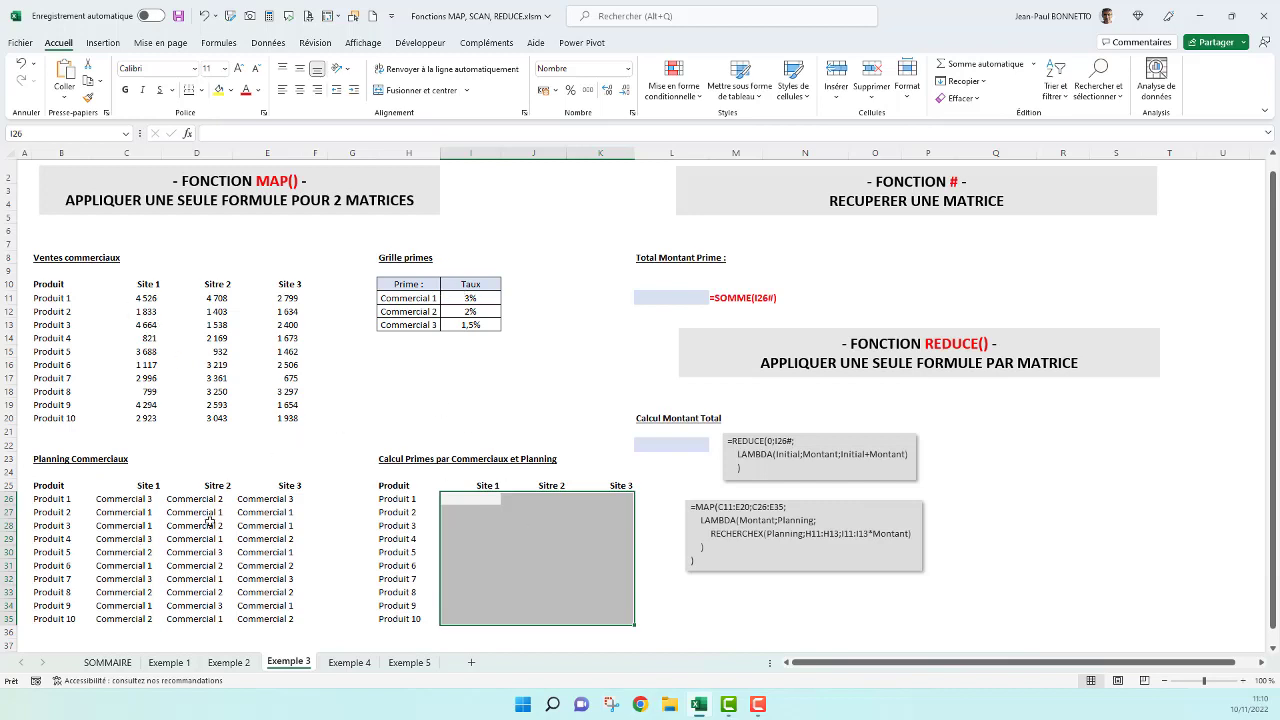
# Step: Compare the Produit 1 sales at each of the three sites with the salesperson assigned in the planning table
pyautogui.click(149, 298)
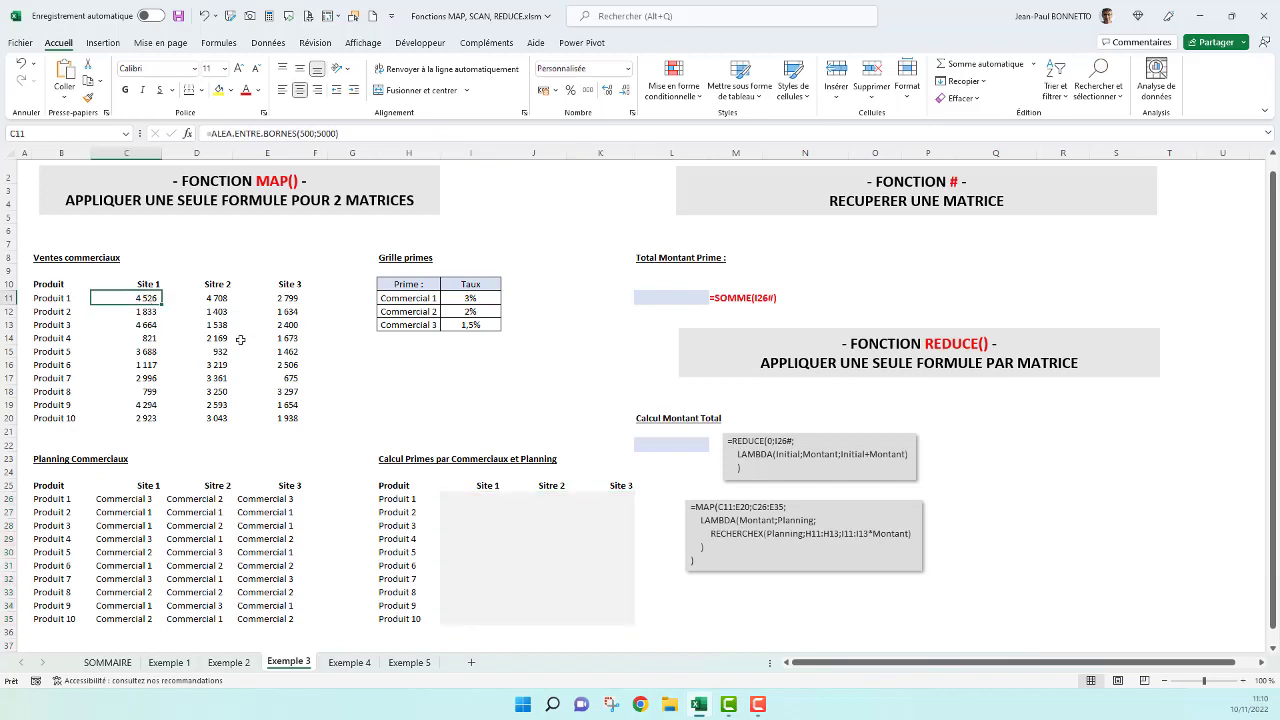
pyautogui.click(147, 499)
pyautogui.click(217, 300)
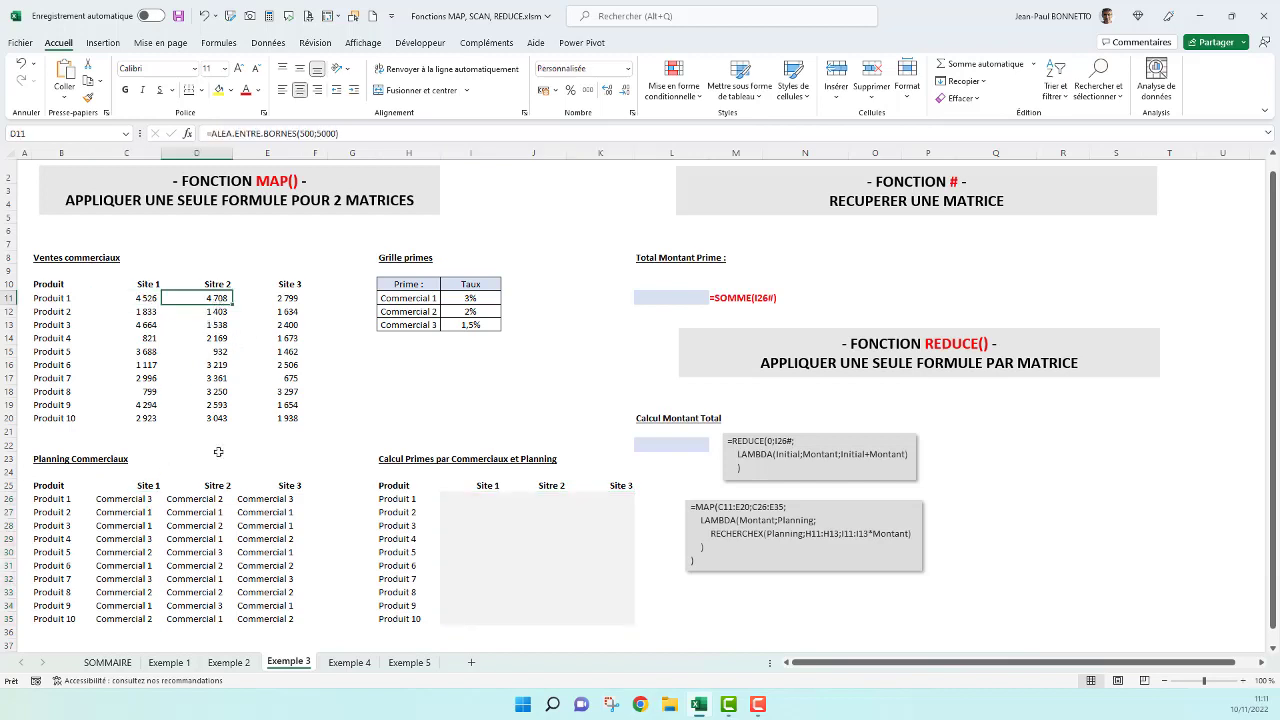
pyautogui.click(209, 498)
pyautogui.click(287, 300)
pyautogui.click(266, 498)
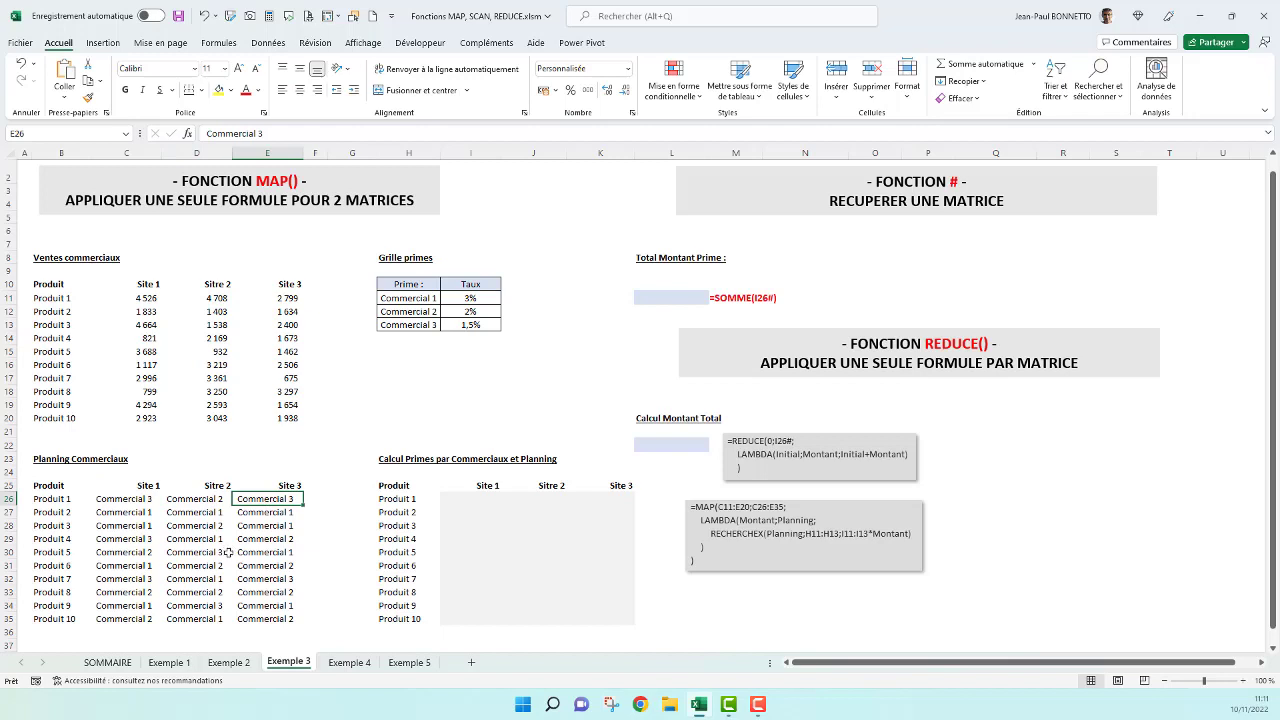
# Step: Start a MAP formula in I26 with the sales range C11:E20 and the planning range C26:E35 as its arrays
pyautogui.click(461, 499)
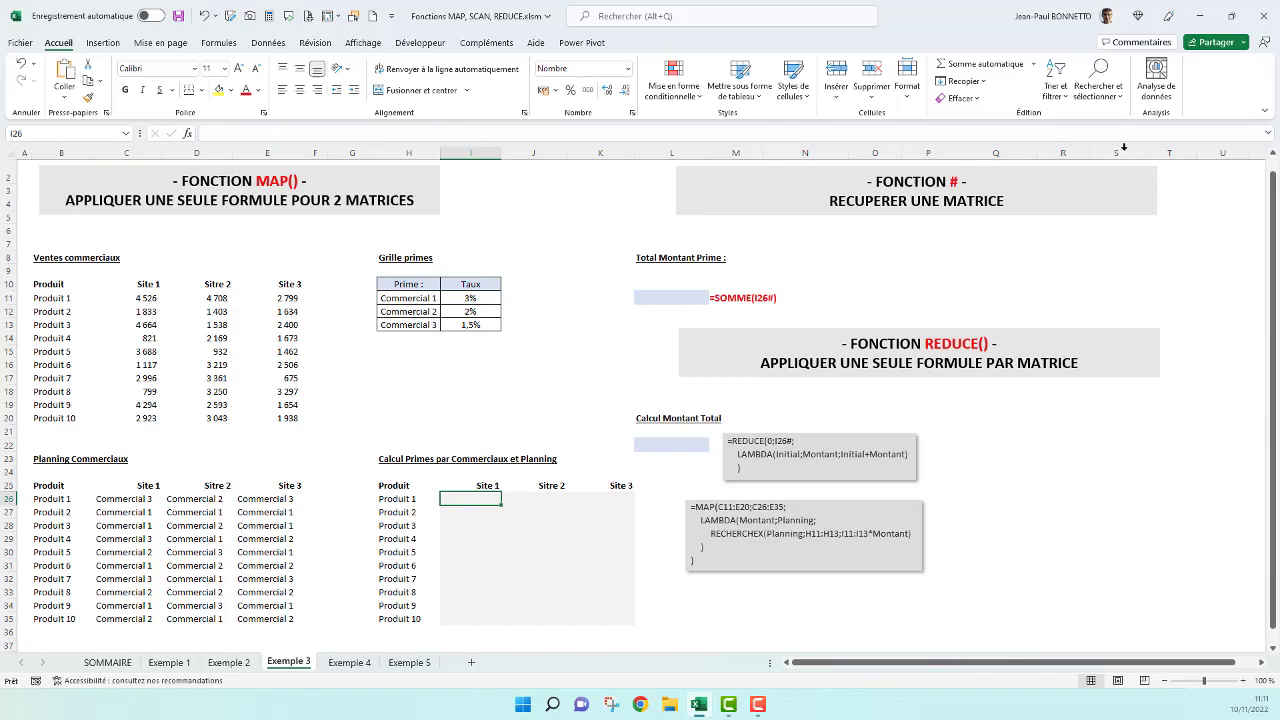
pyautogui.click(1268, 134)
pyautogui.click(246, 145)
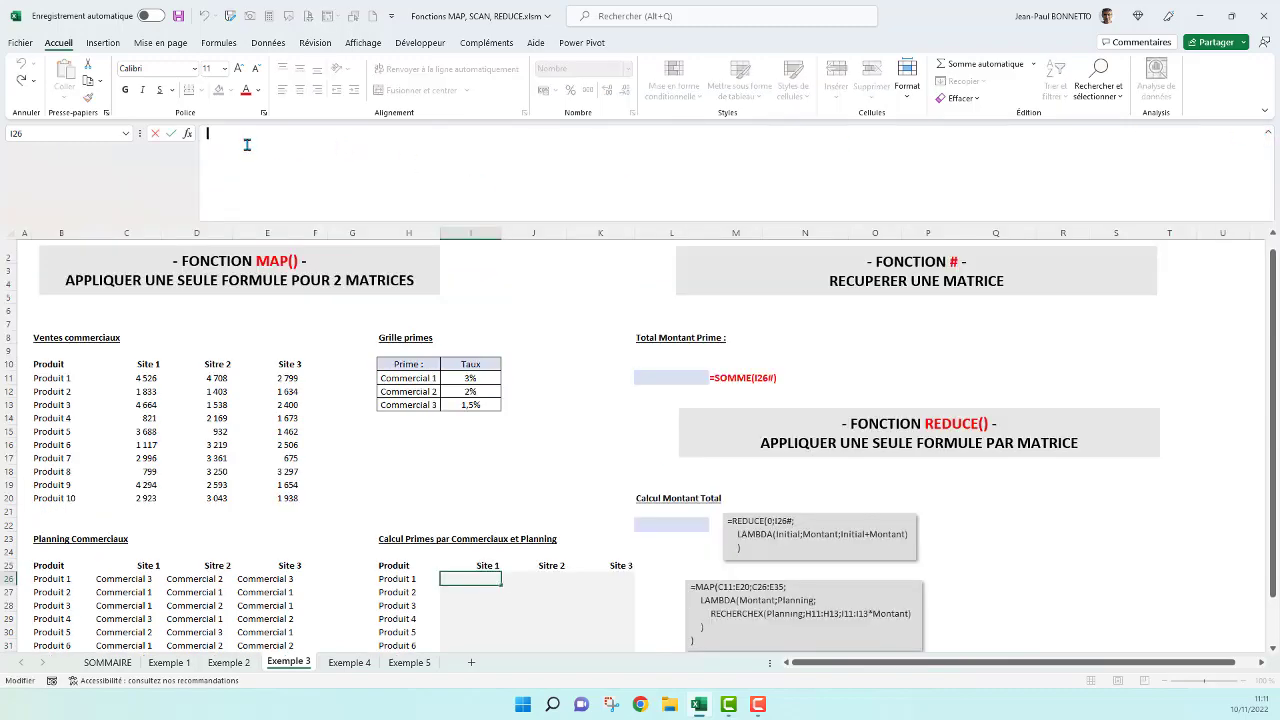
pyautogui.write('=MAP')
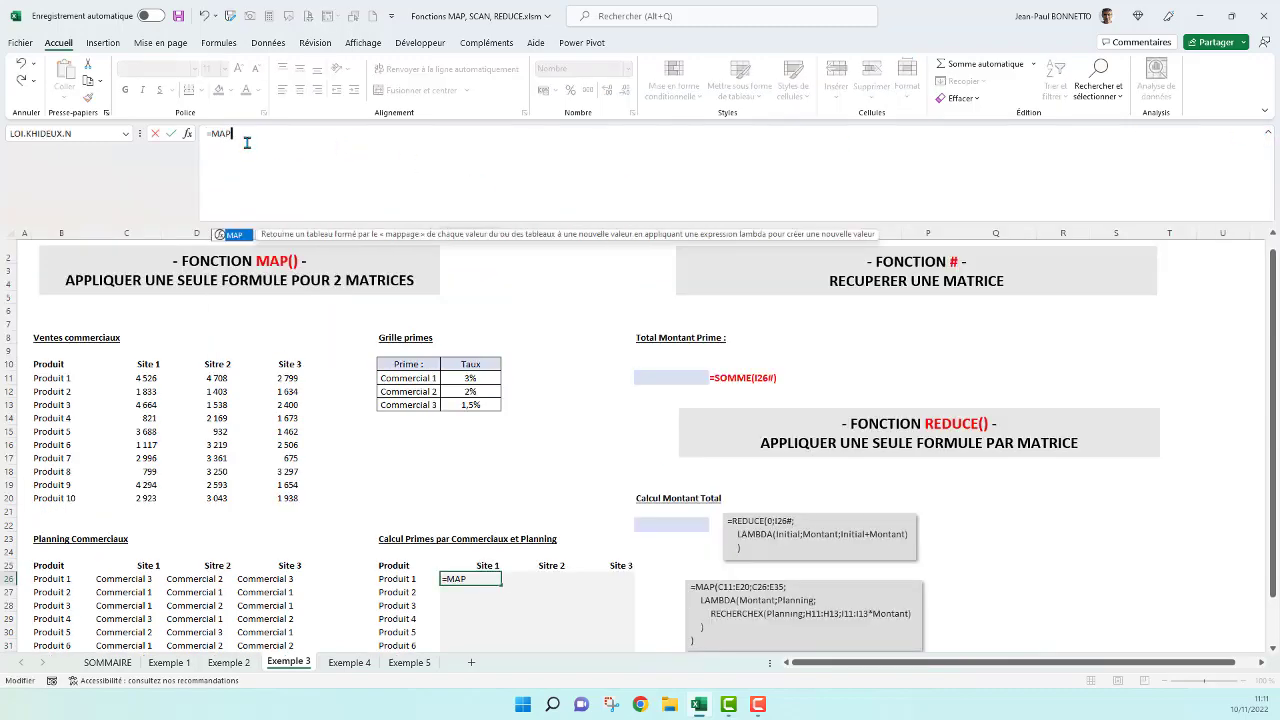
pyautogui.write('(')
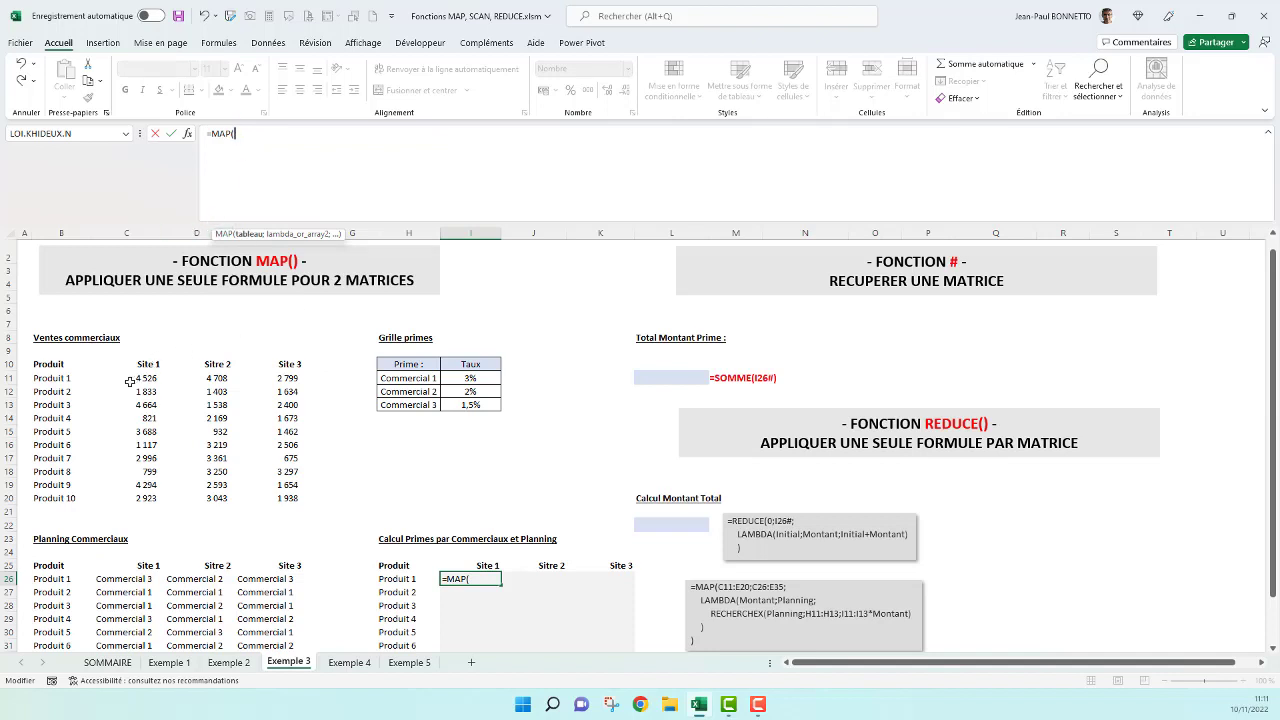
pyautogui.moveTo(130, 381); pyautogui.dragTo(292, 498)
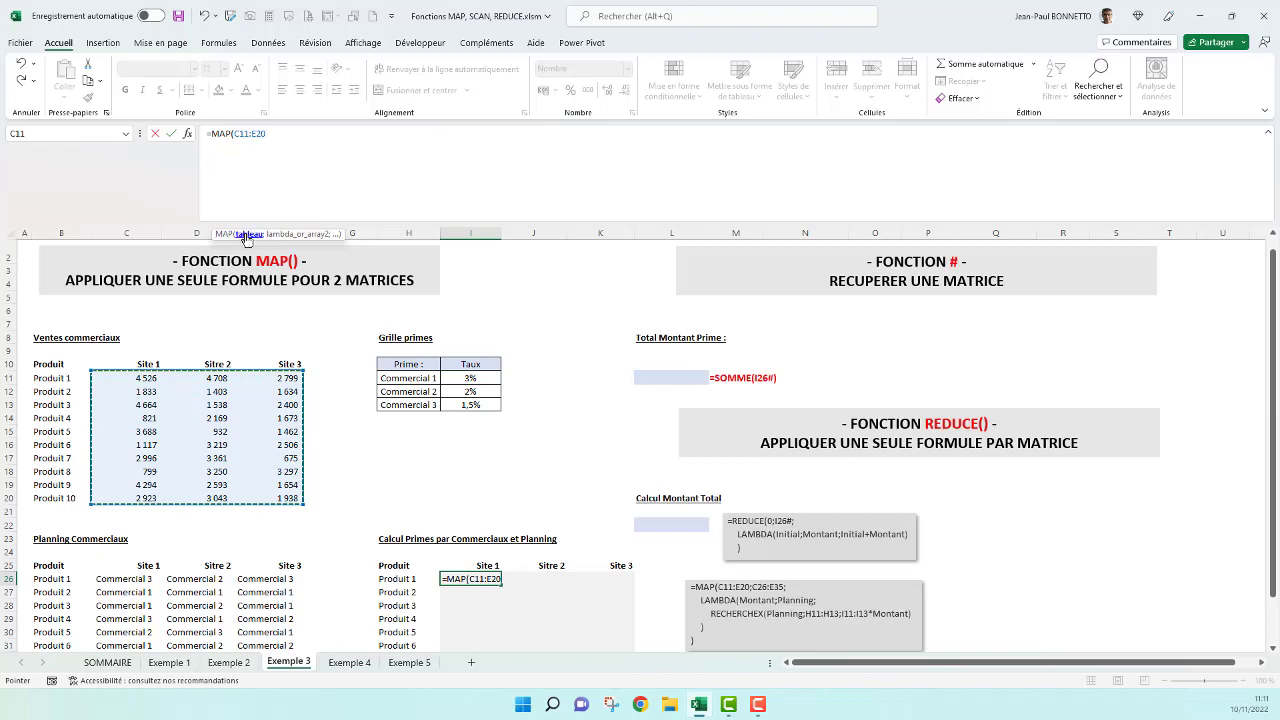
pyautogui.write(';')
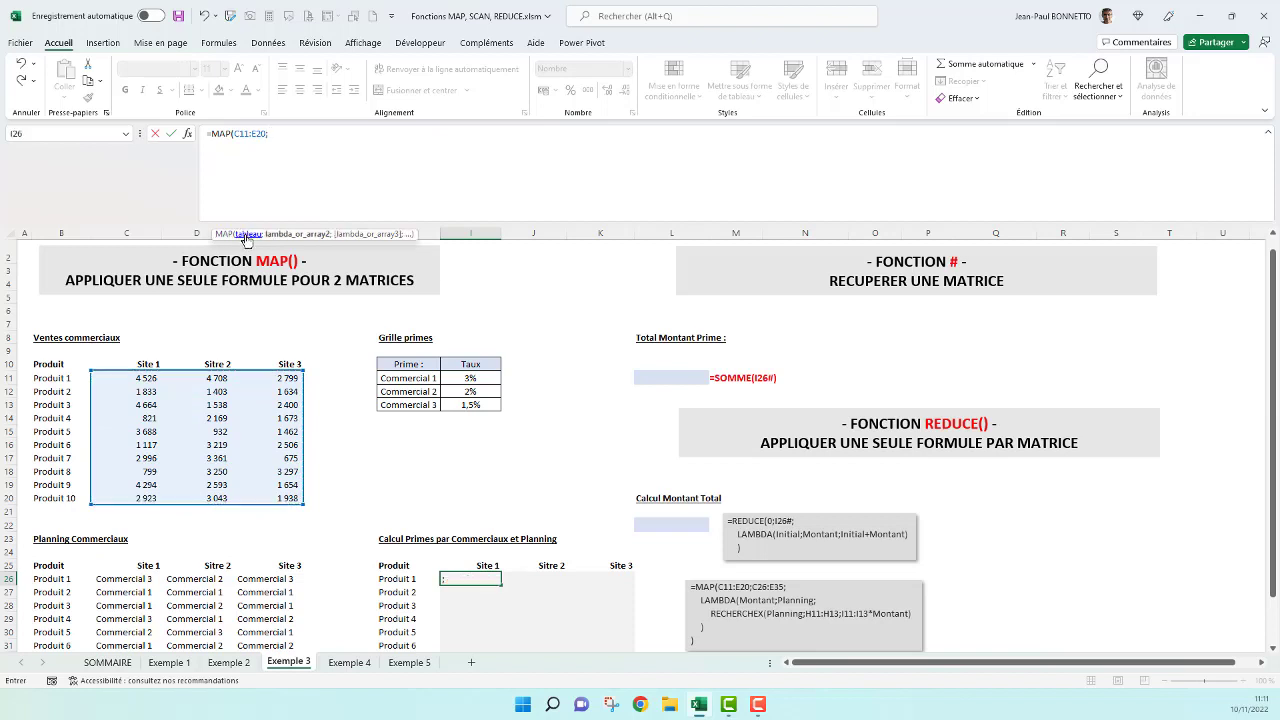
pyautogui.moveTo(128, 578); pyautogui.dragTo(268, 628)
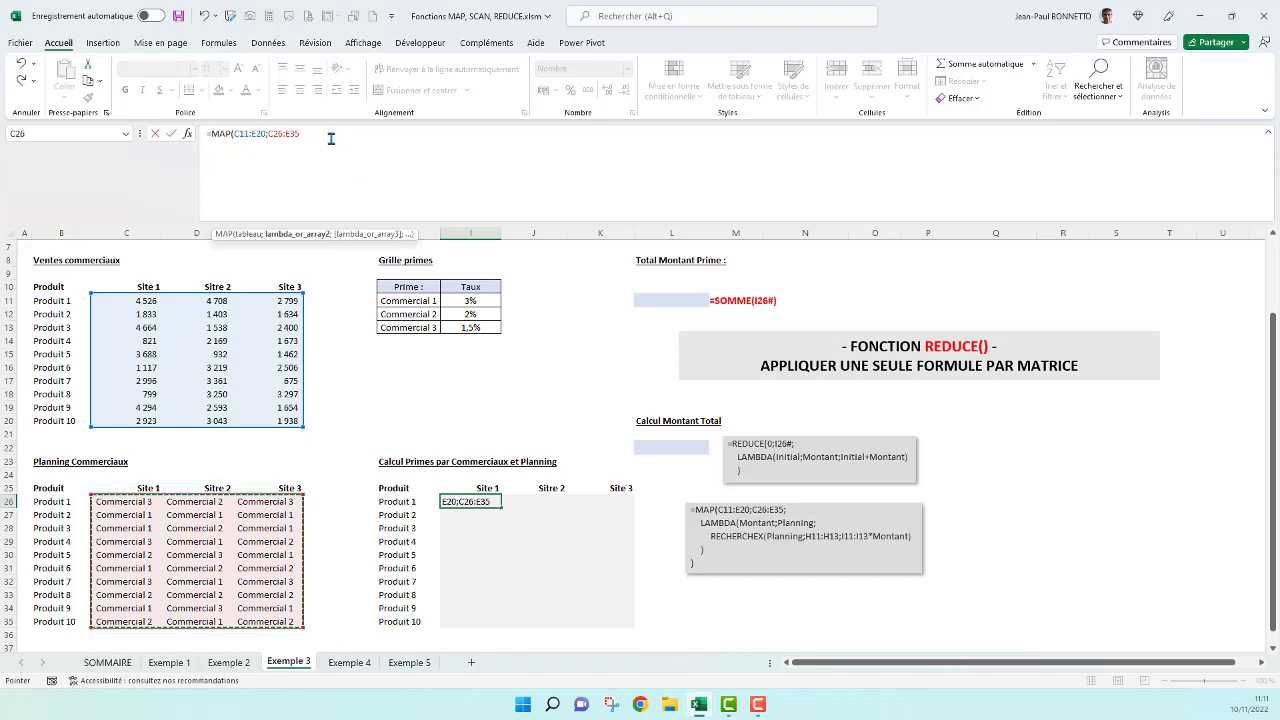
# Step: Continue the MAP formula on a new line with a LAMBDA function taking the parameters Montant and Planning
pyautogui.write(';    ')
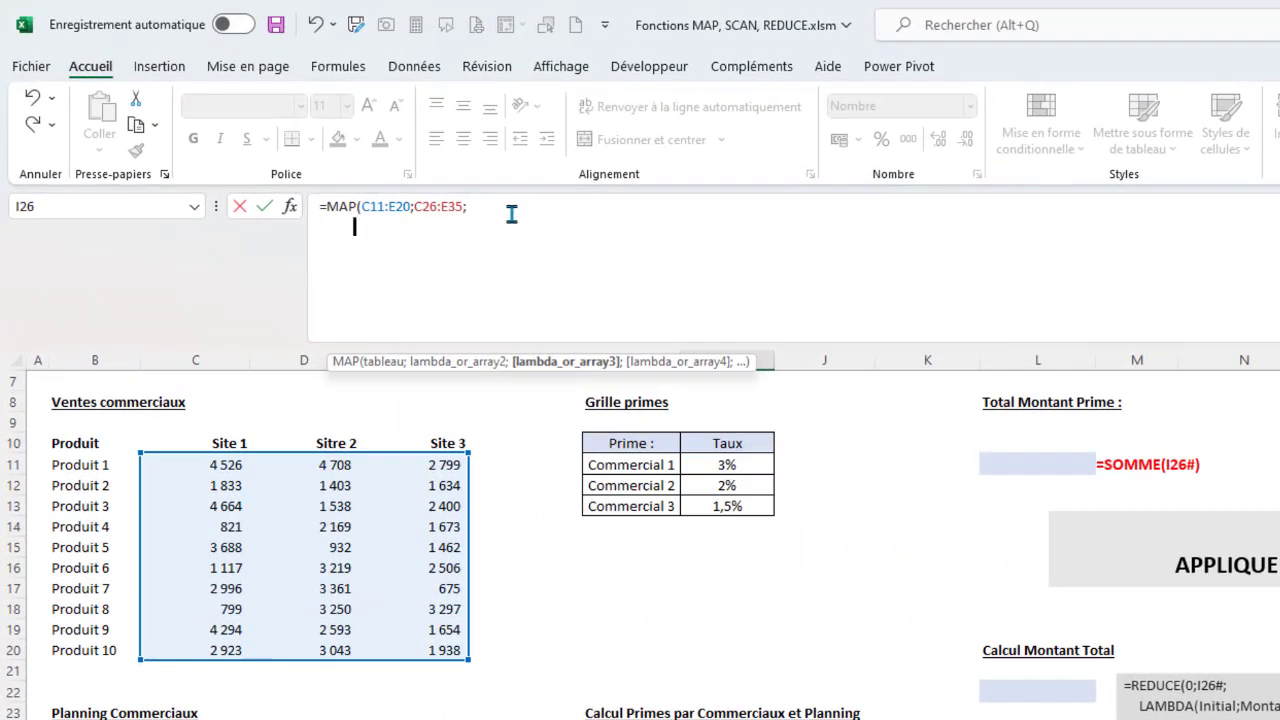
pyautogui.write(' LAMBDA')
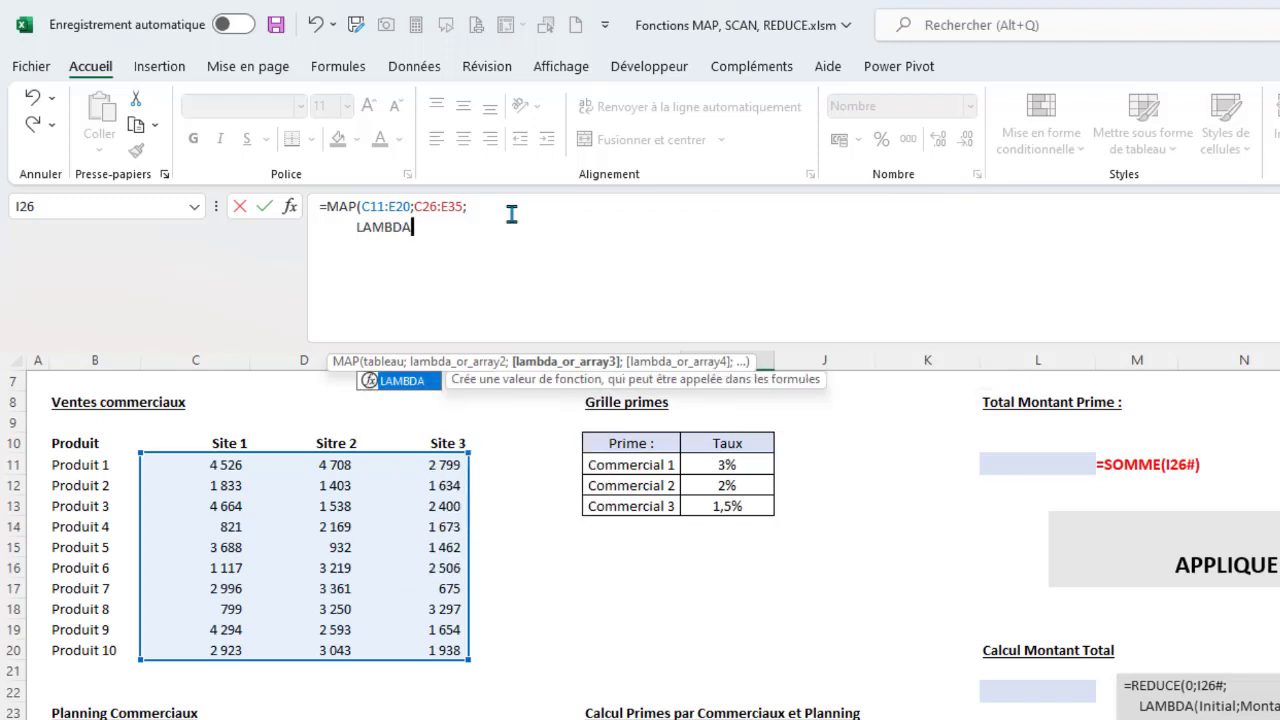
pyautogui.write('(')
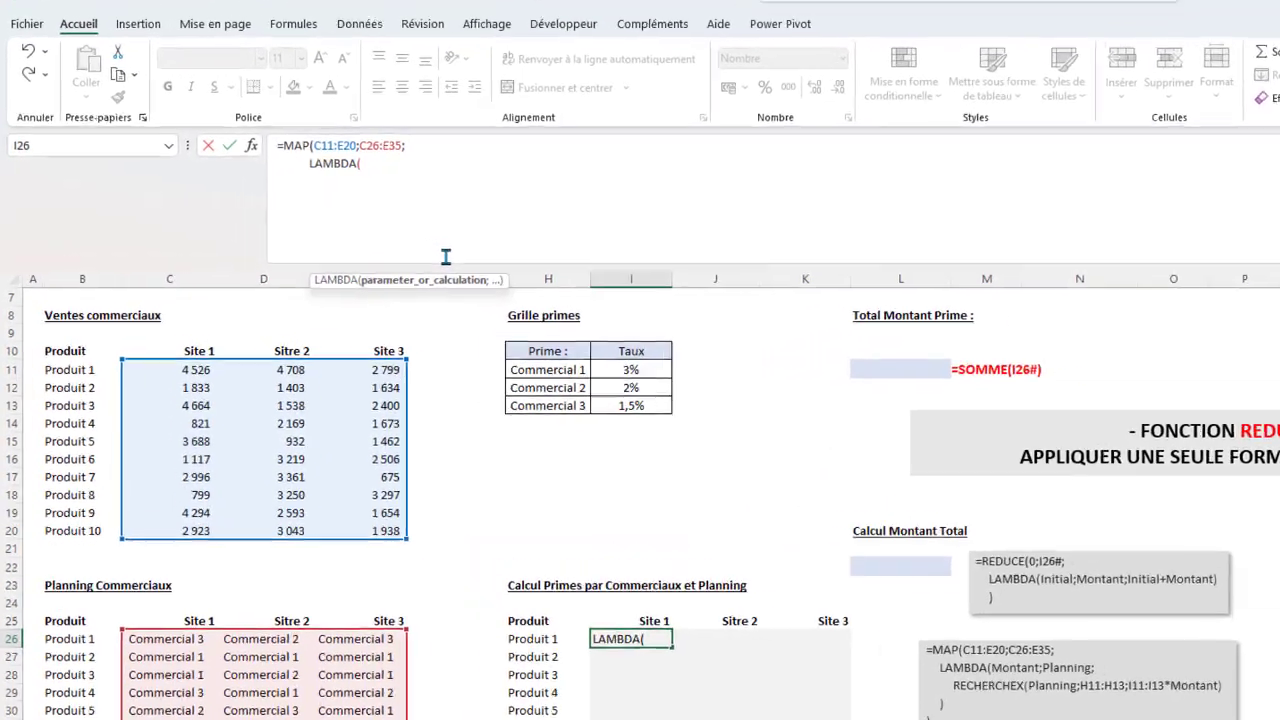
pyautogui.write('M')
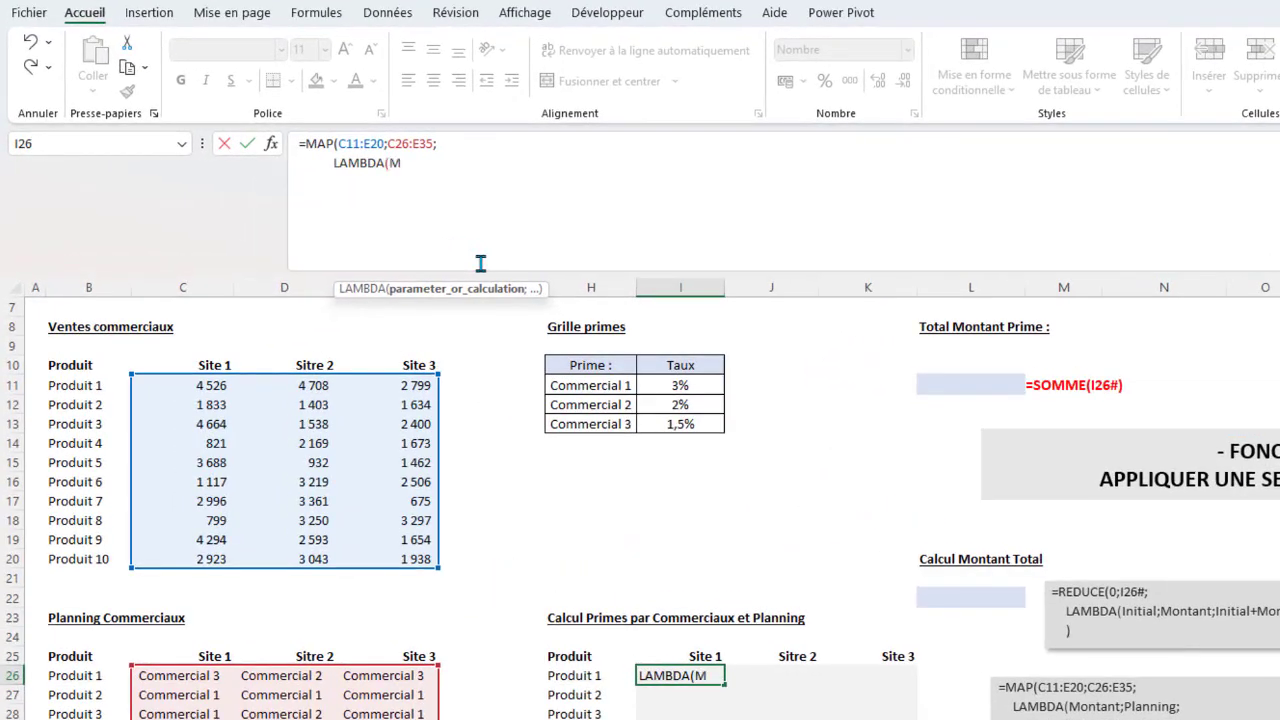
pyautogui.write('ontant')
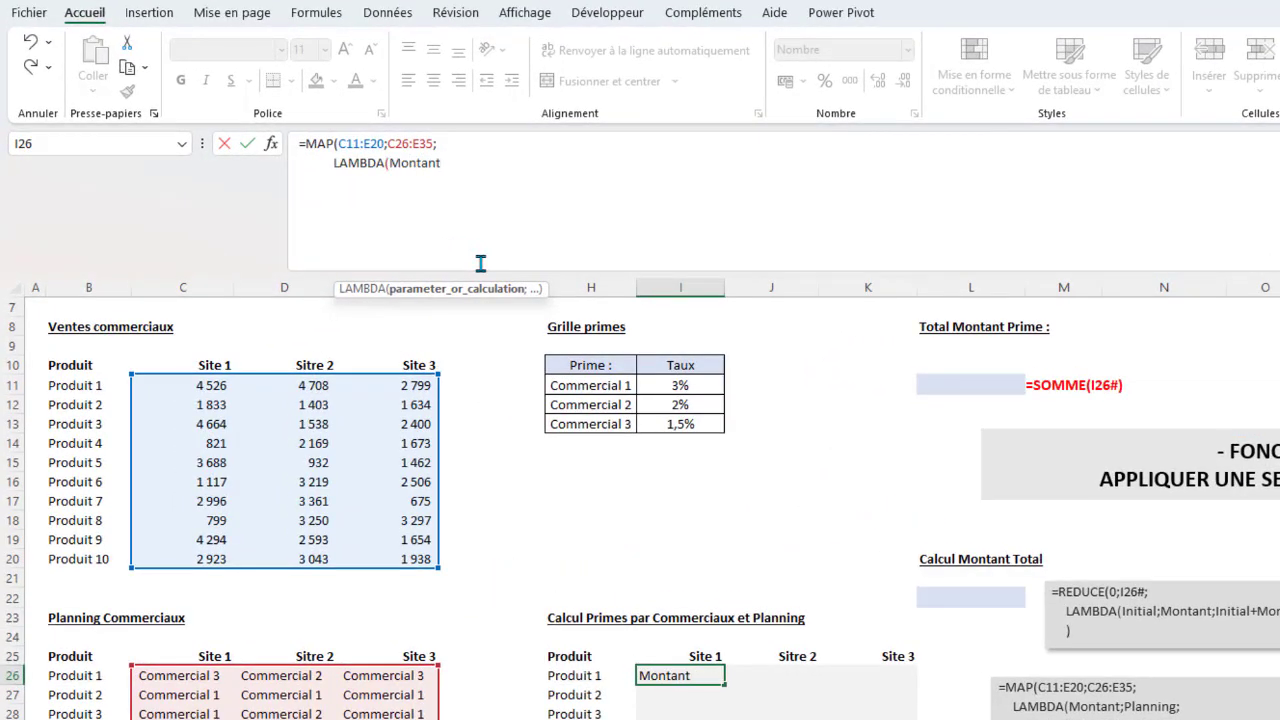
pyautogui.write(';')
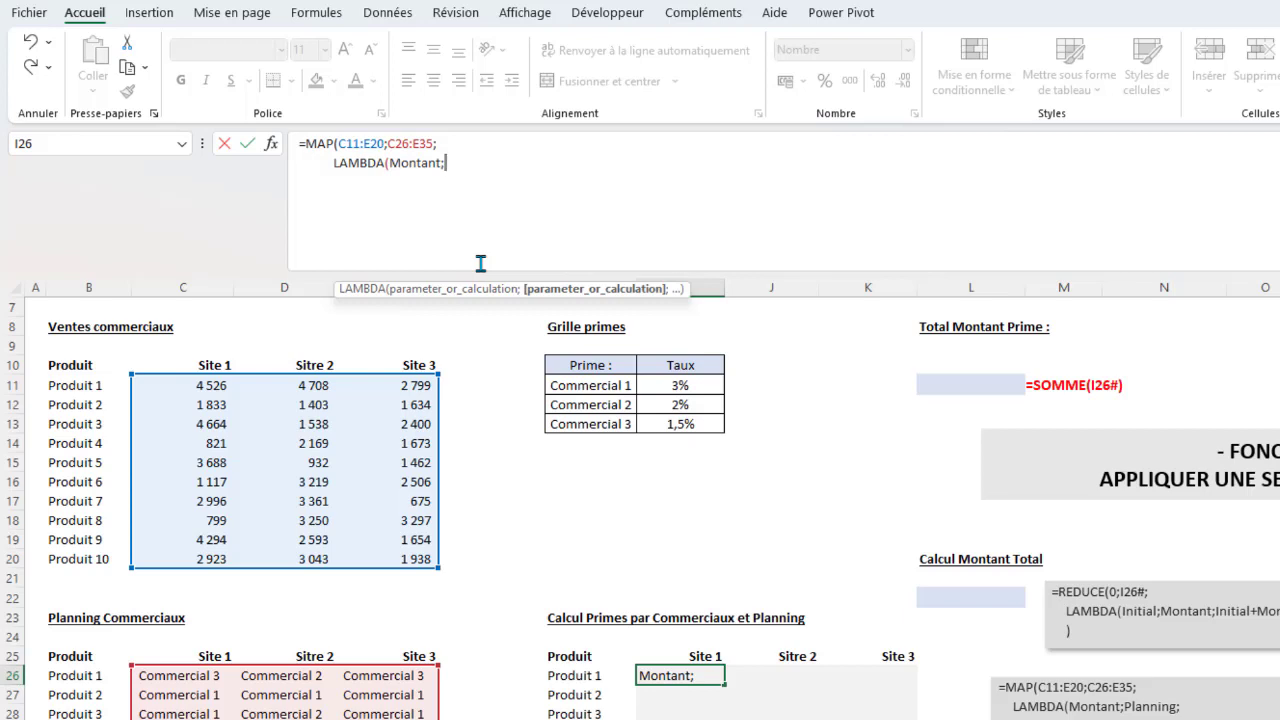
pyautogui.write('Plangi')
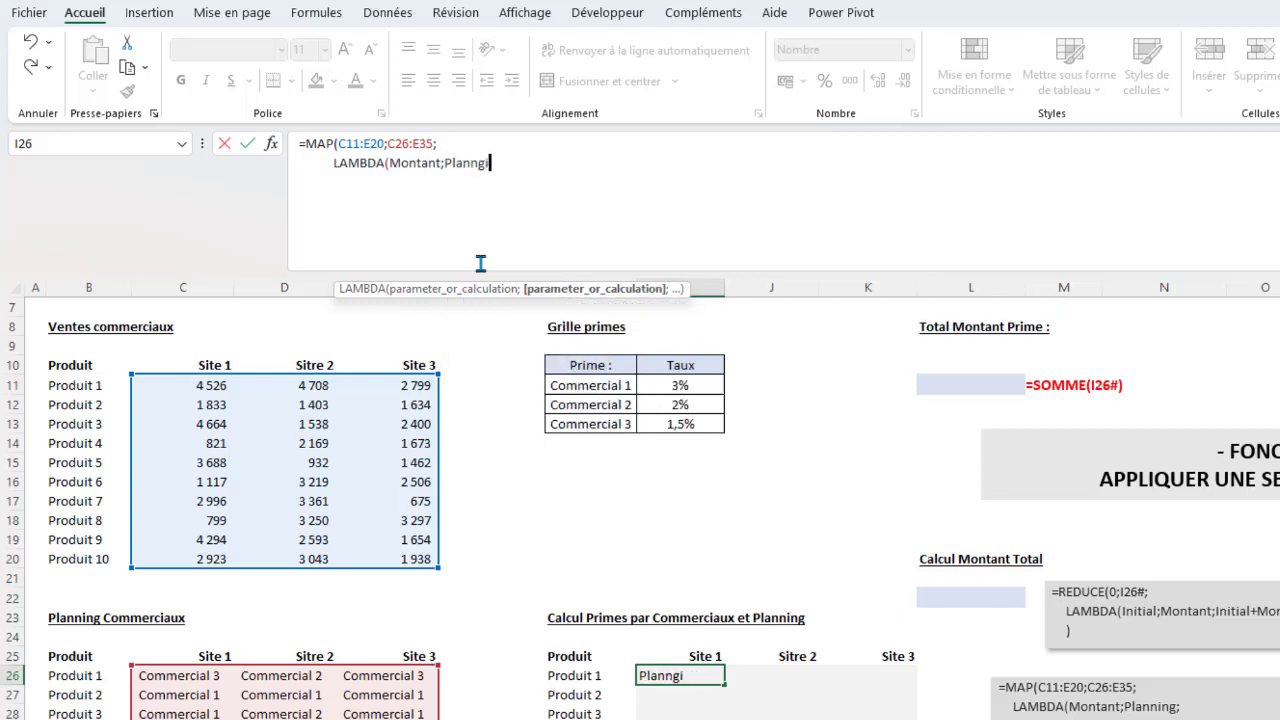
pyautogui.press('BackSpace')
pyautogui.press('BackSpace')
pyautogui.write('ning;')
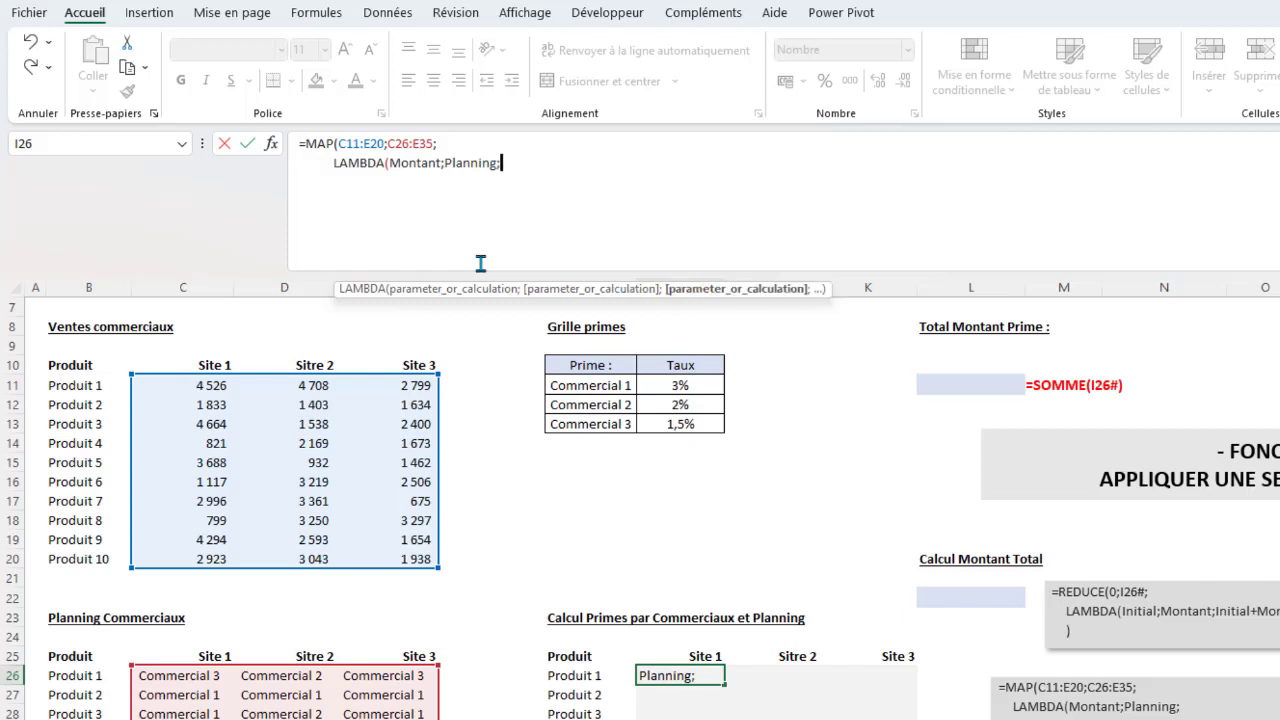
pyautogui.hotkey('alt', 'Return')
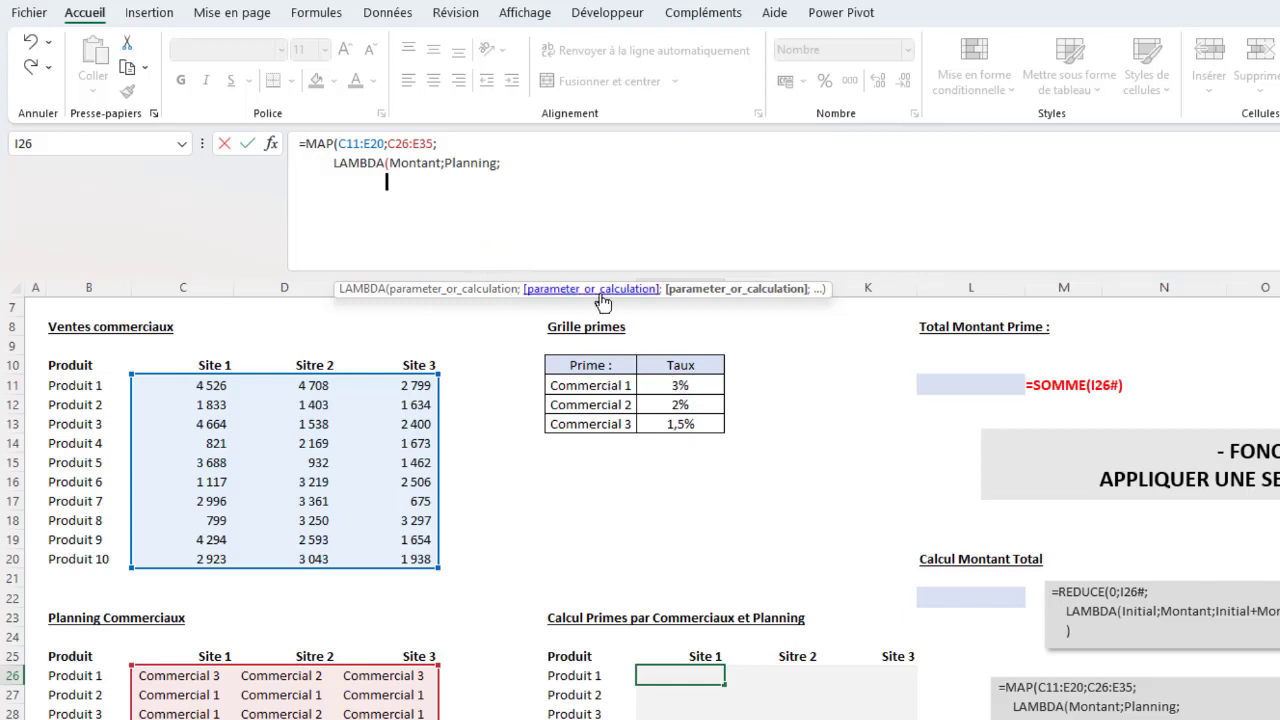
# Step: Nest a RECHERCHEX function in the LAMBDA on its own line, with Planning as the lookup value
pyautogui.write('RECHE')
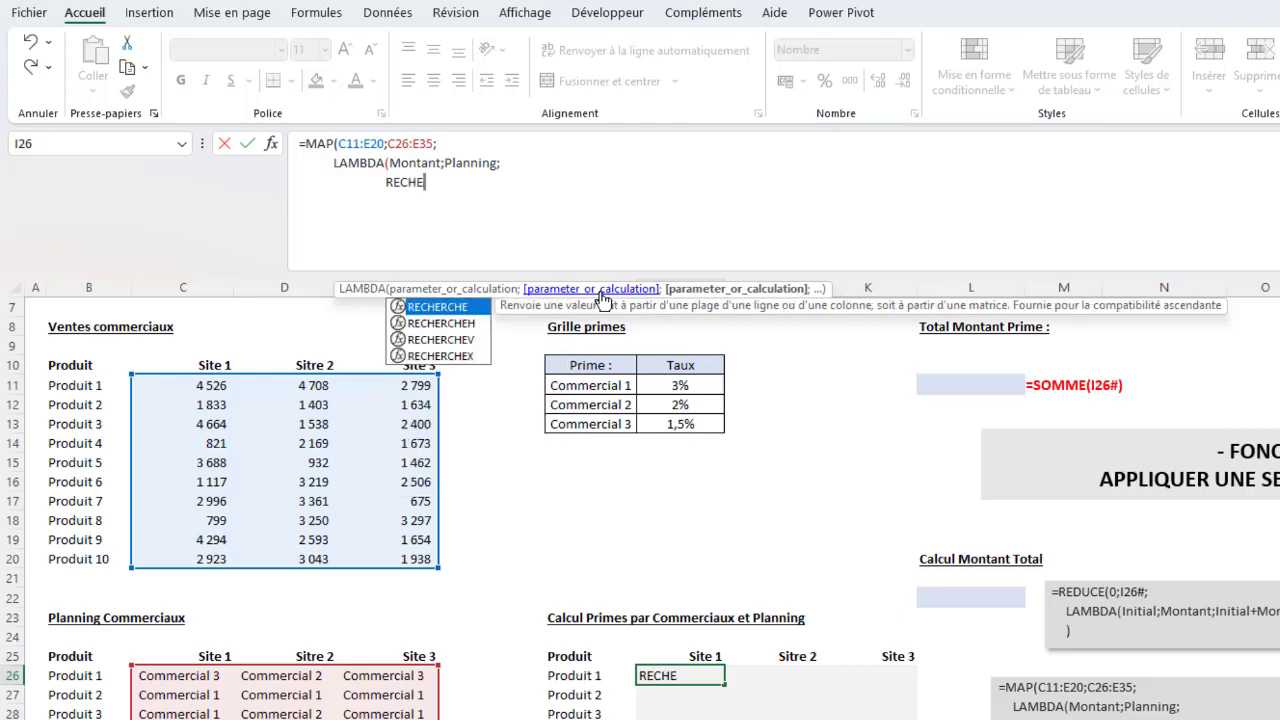
pyautogui.doubleClick(440, 356)
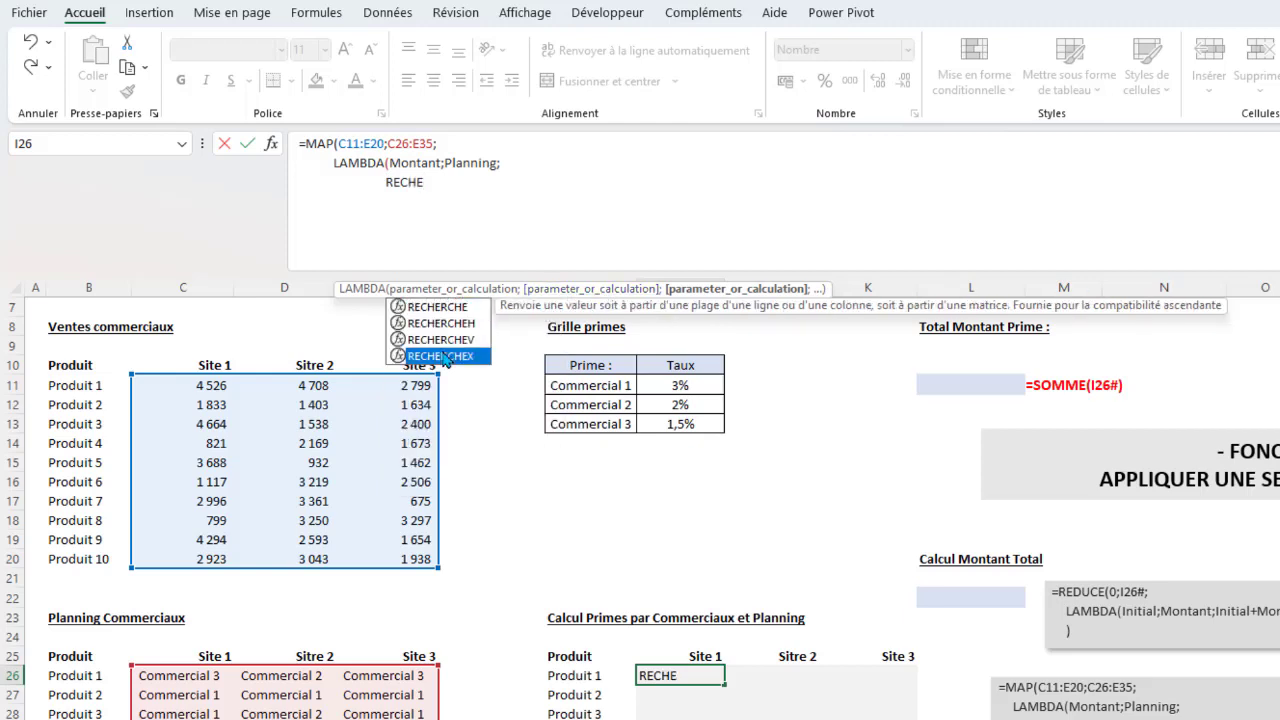
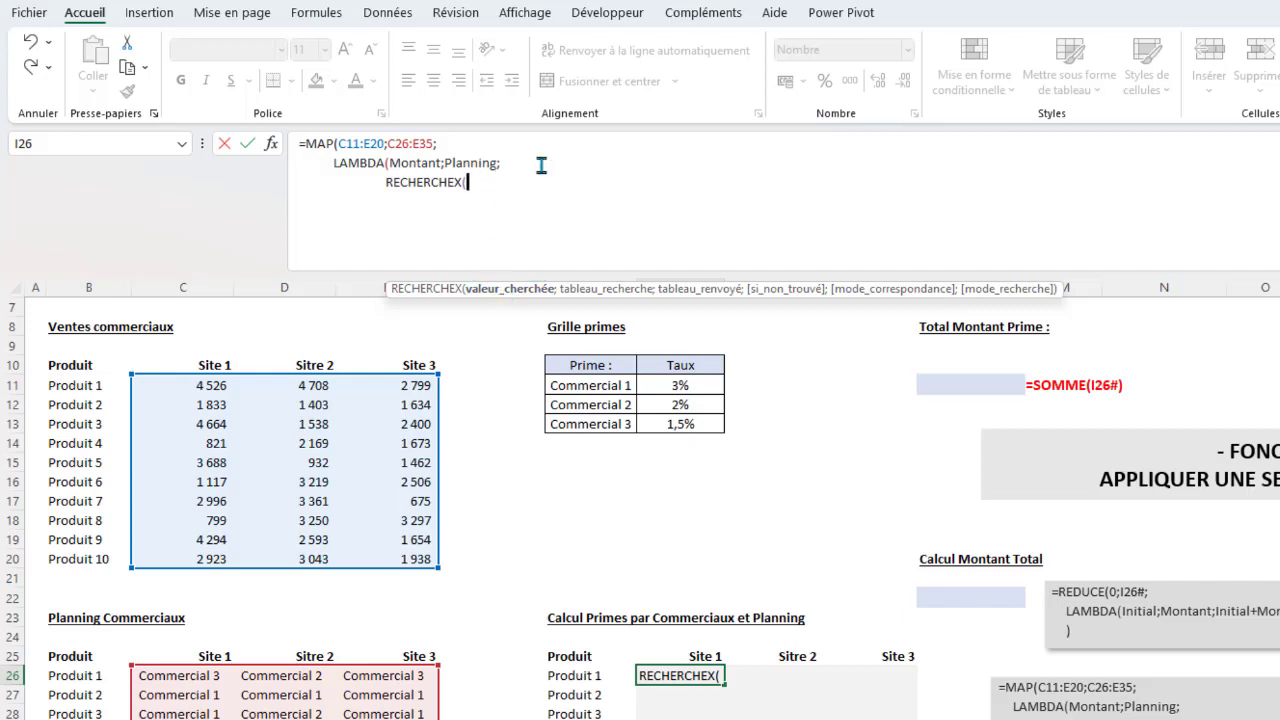
pyautogui.hotkey('alt', 'Return')
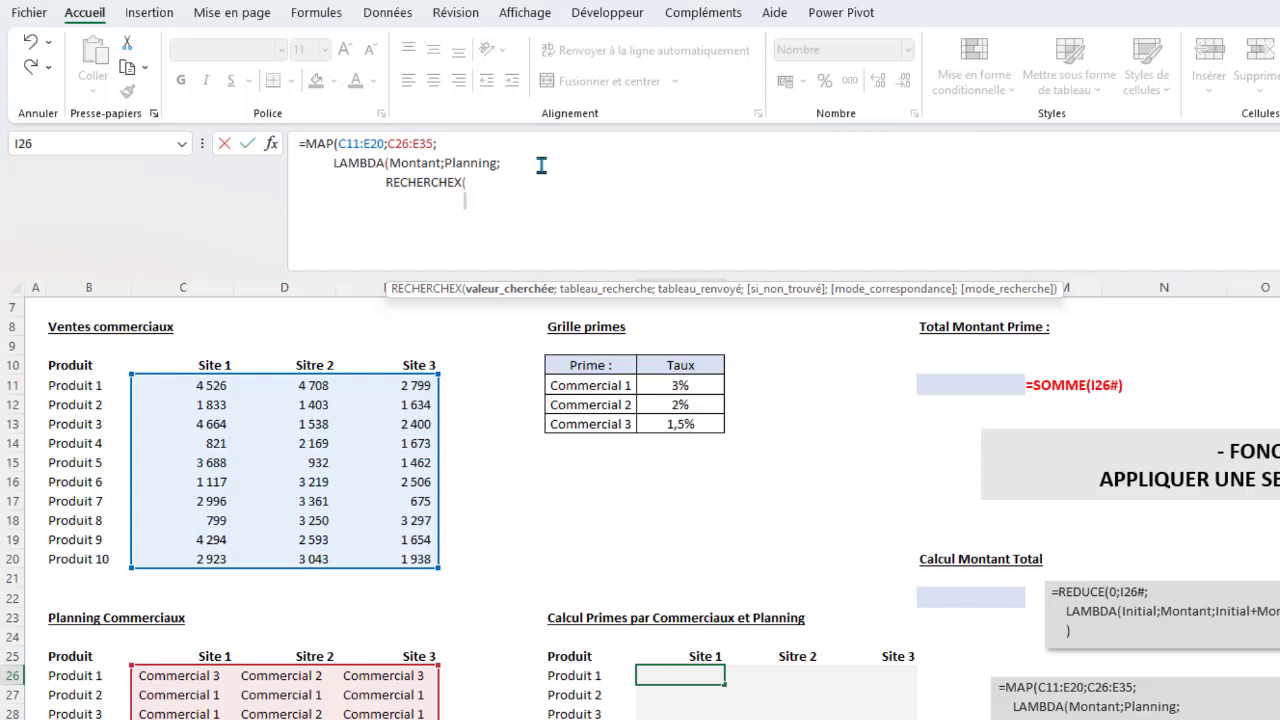
pyautogui.write('Plan')
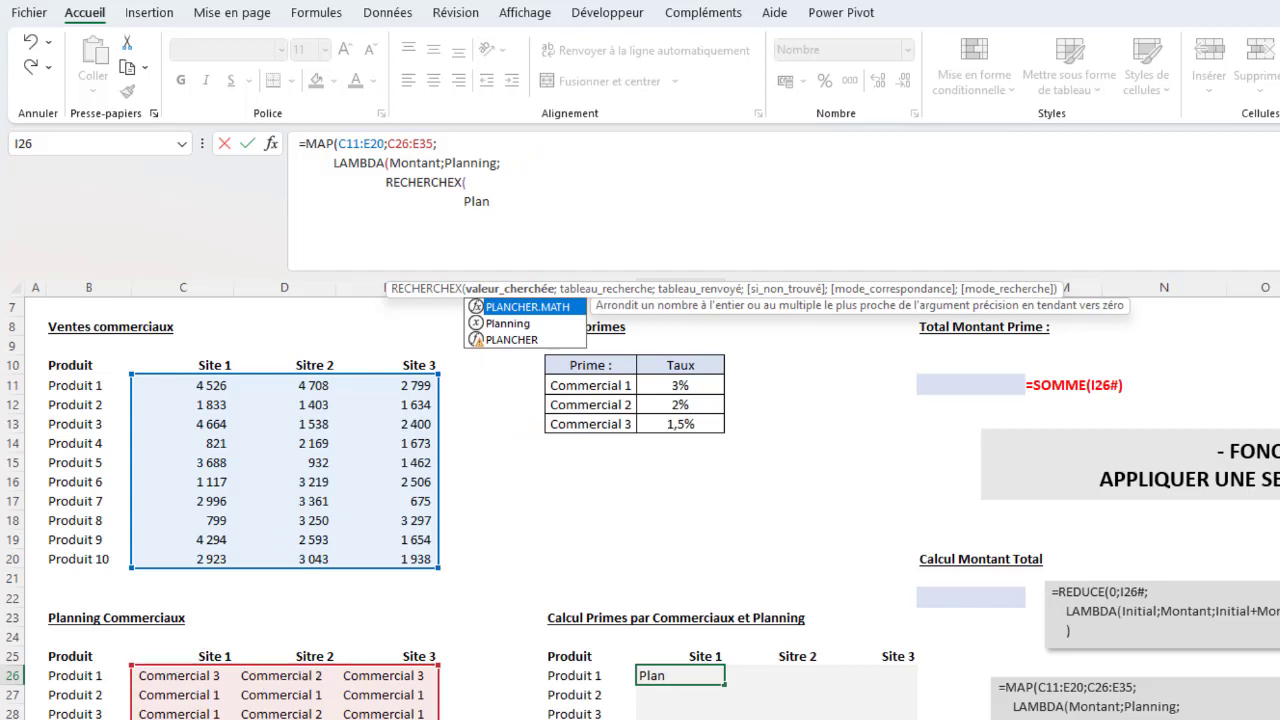
pyautogui.click(520, 330)
pyautogui.doubleClick(519, 326)
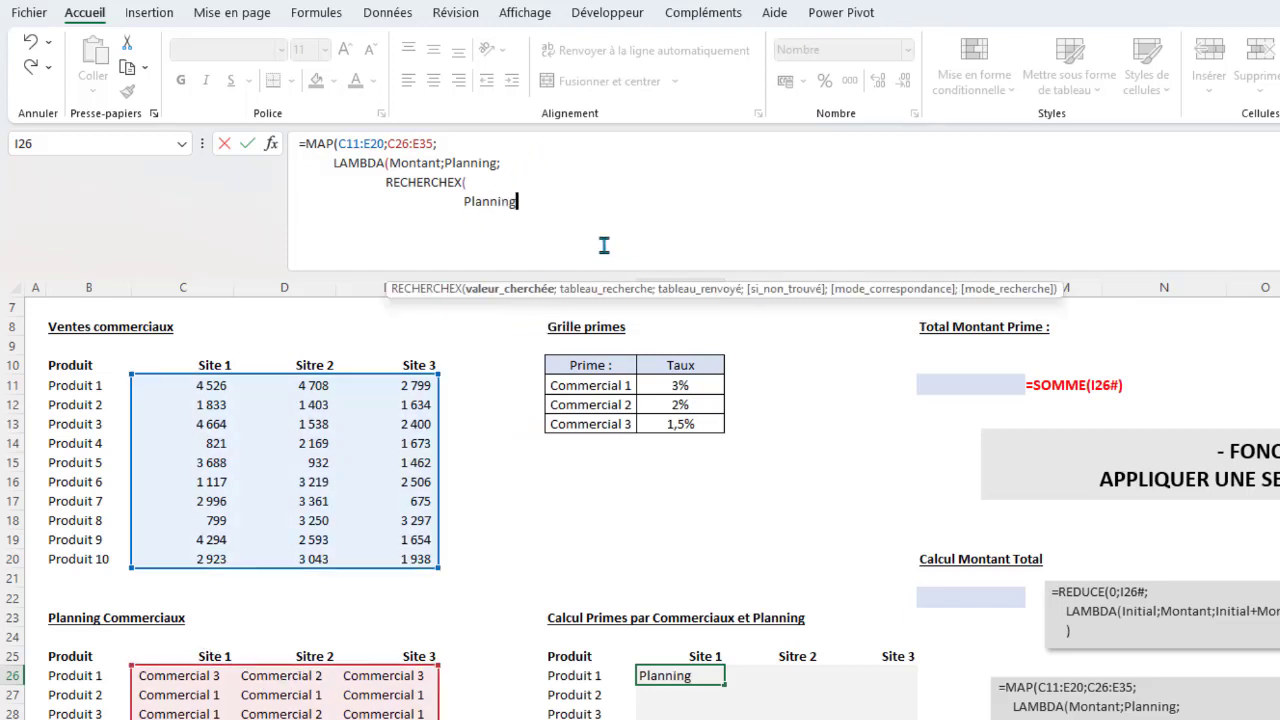
pyautogui.write(';')
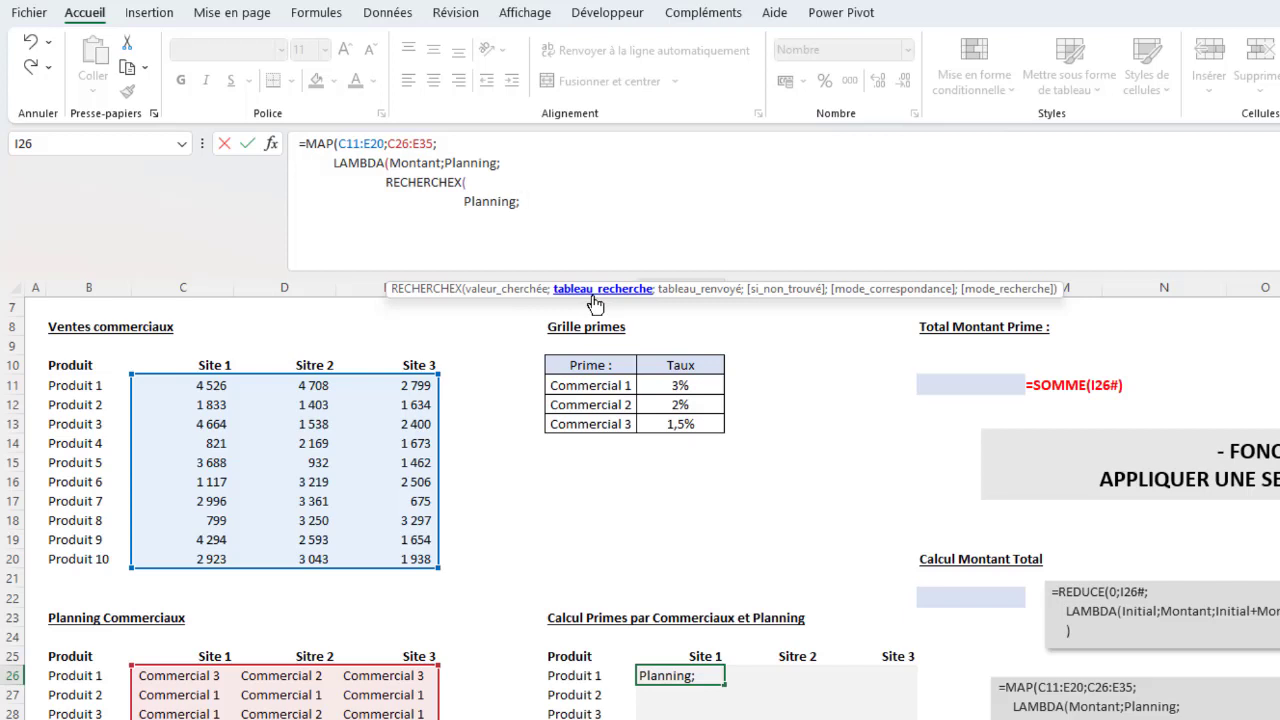
# Step: Set H11:H13 as the RECHERCHEX lookup range and I11:I13*Montant as the returned array
pyautogui.moveTo(592, 386); pyautogui.dragTo(582, 422)
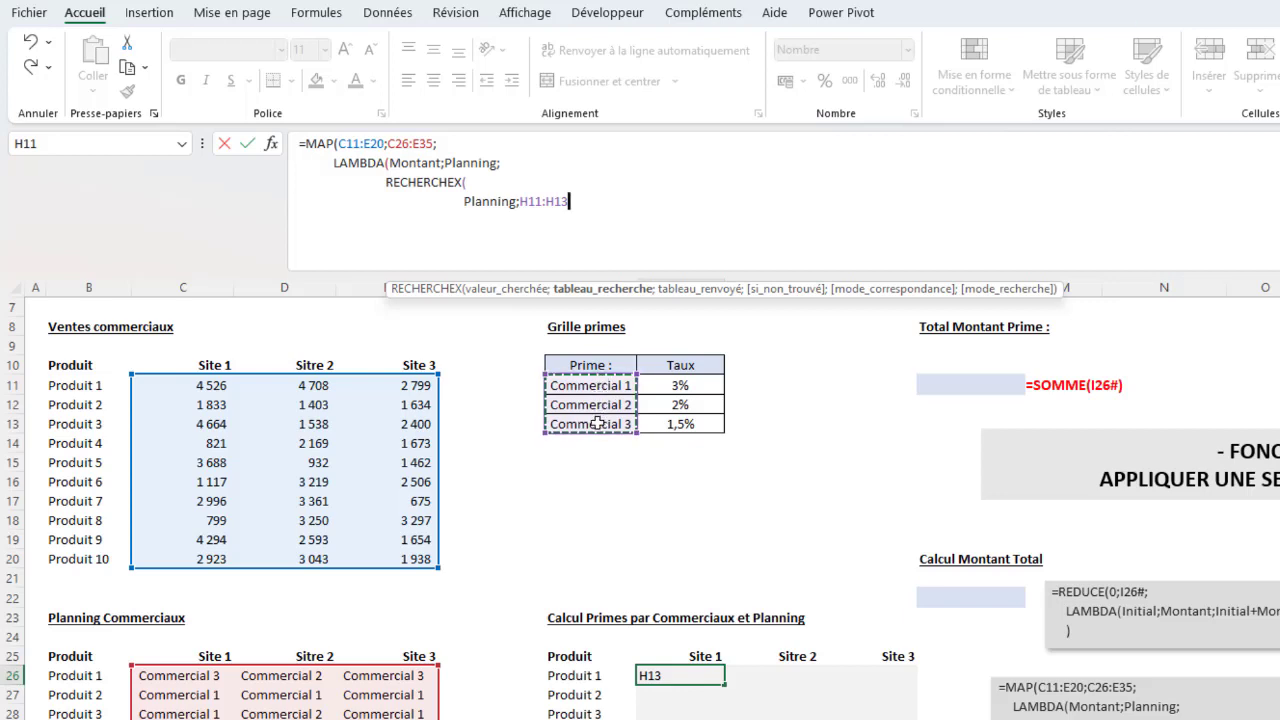
pyautogui.write(';')
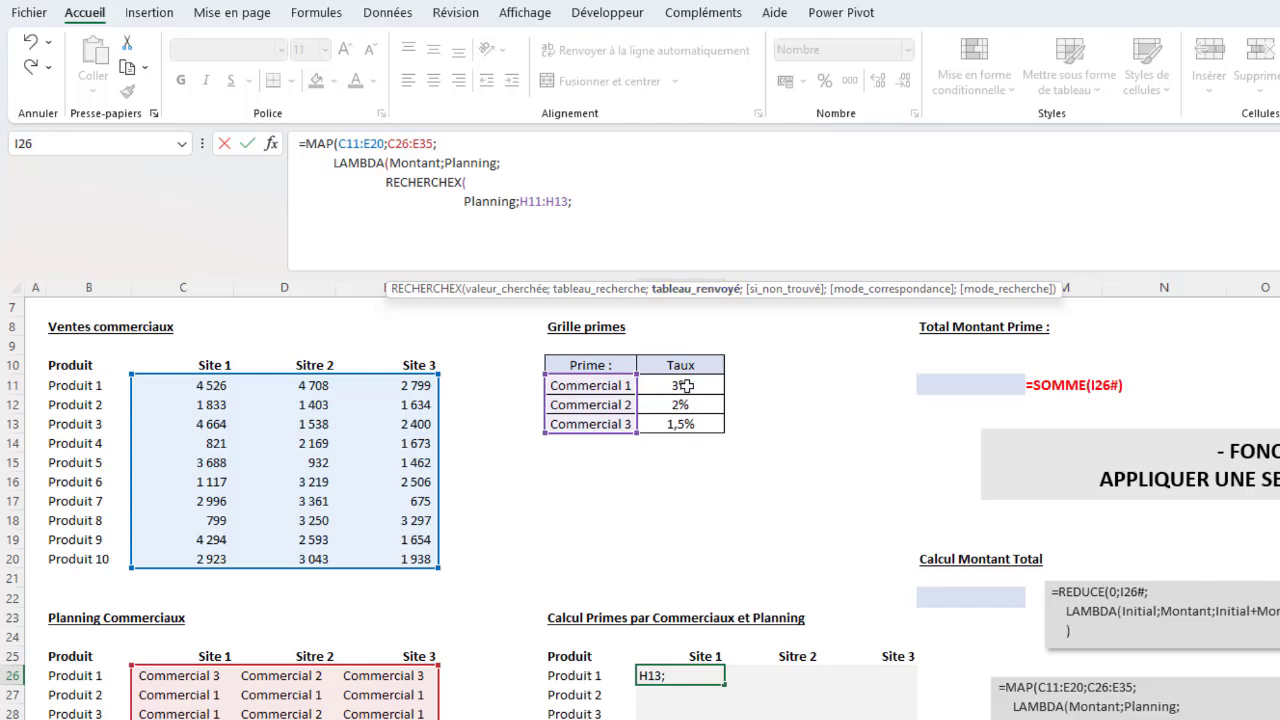
pyautogui.moveTo(686, 385); pyautogui.dragTo(695, 432)
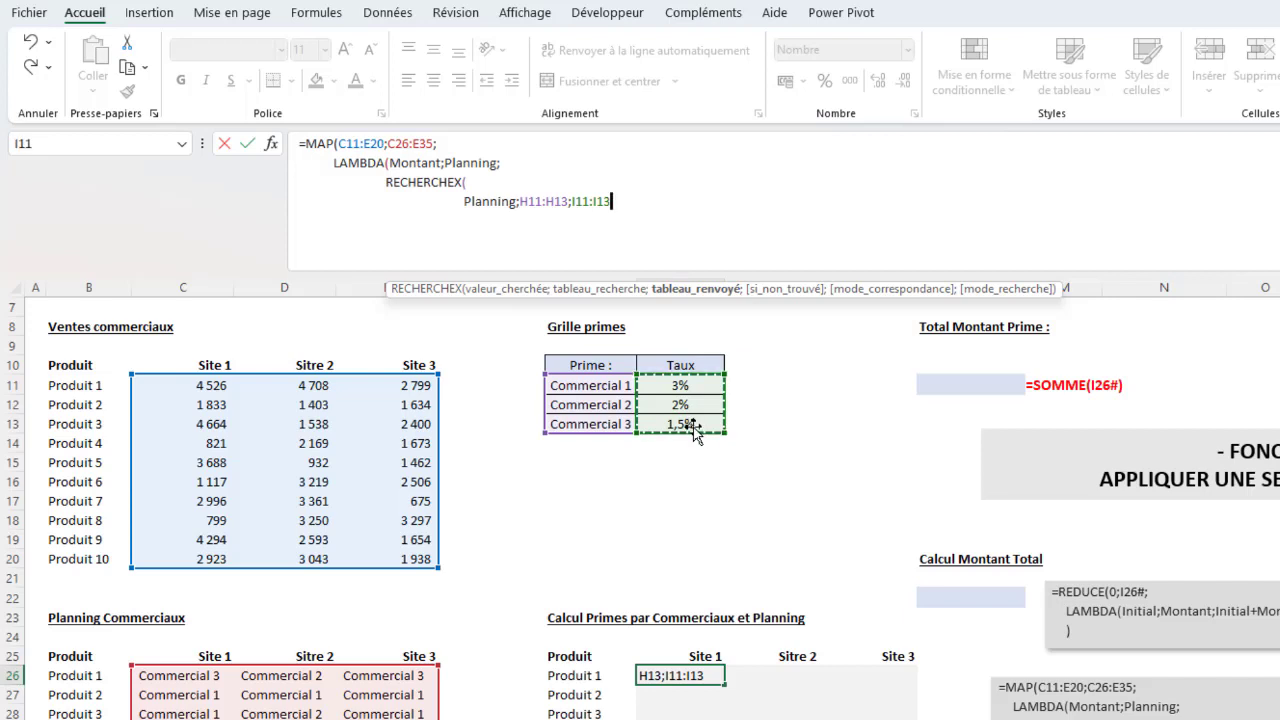
pyautogui.write('*')
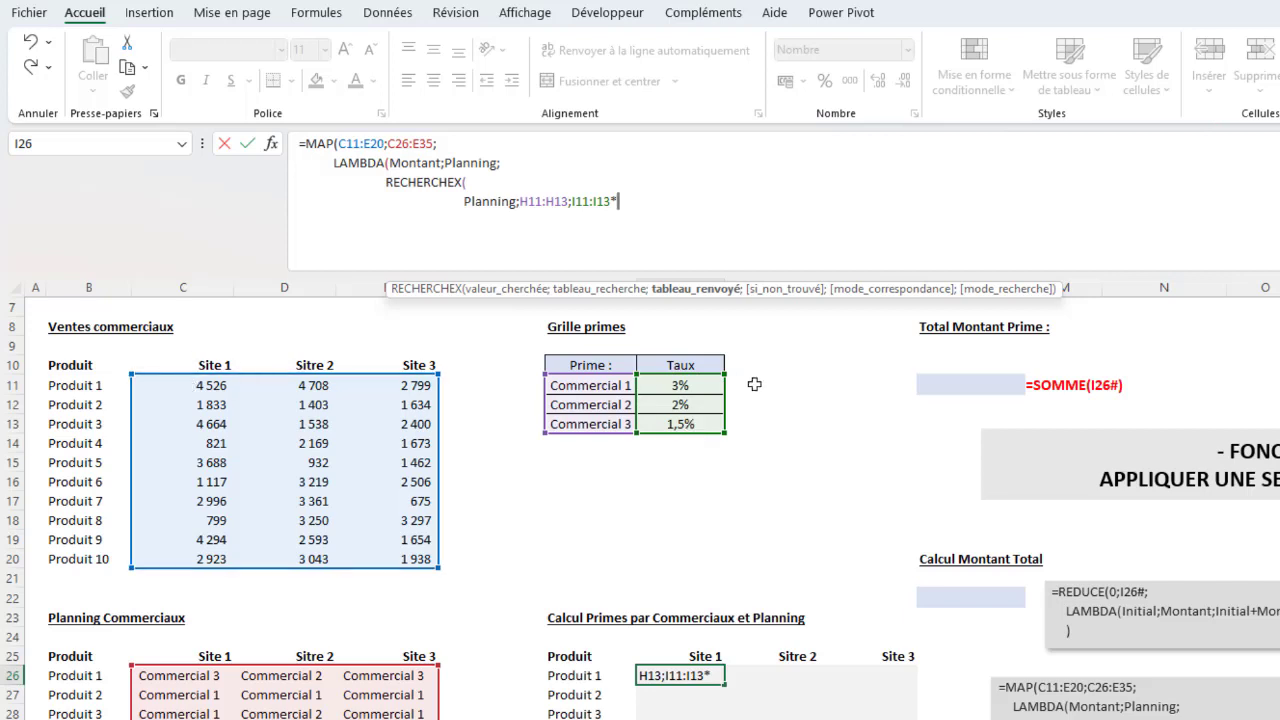
pyautogui.write('Montant')
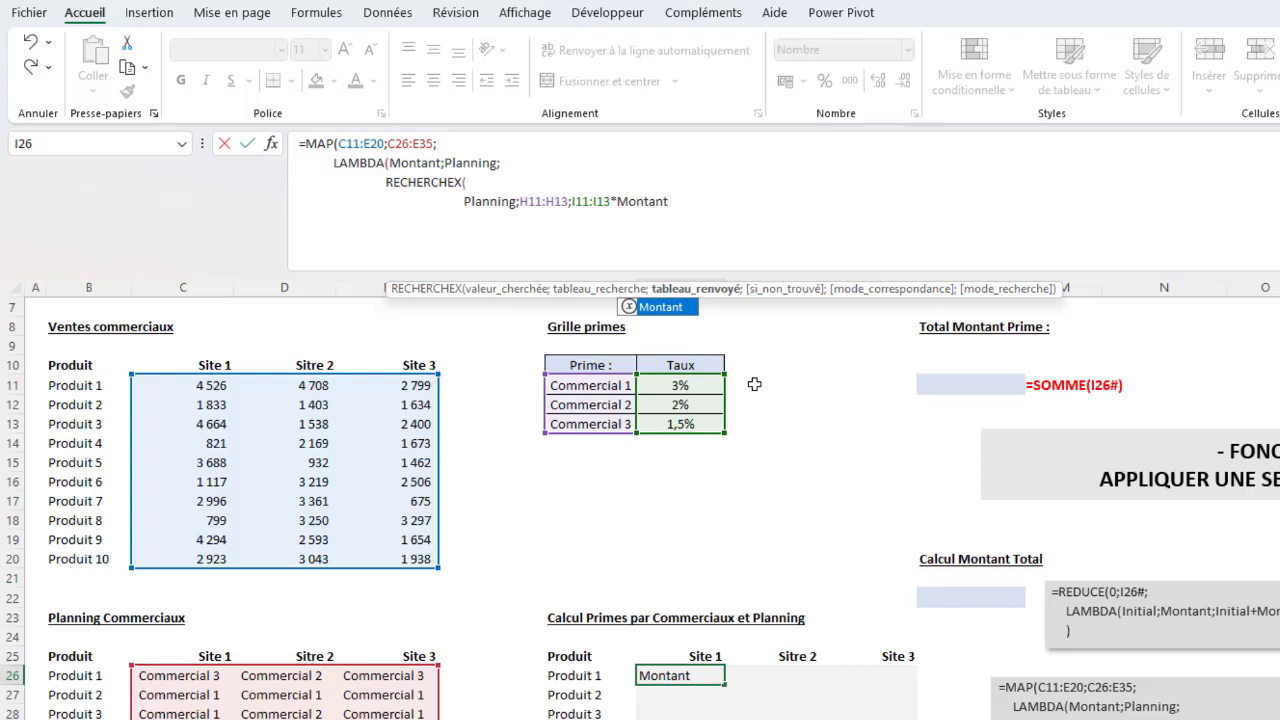
# Step: Close the RECHERCHEX, LAMBDA and MAP parentheses on separate lines, validate the formula and reselect I26
pyautogui.press('alt')
pyautogui.hotkey('alt', 'Return')
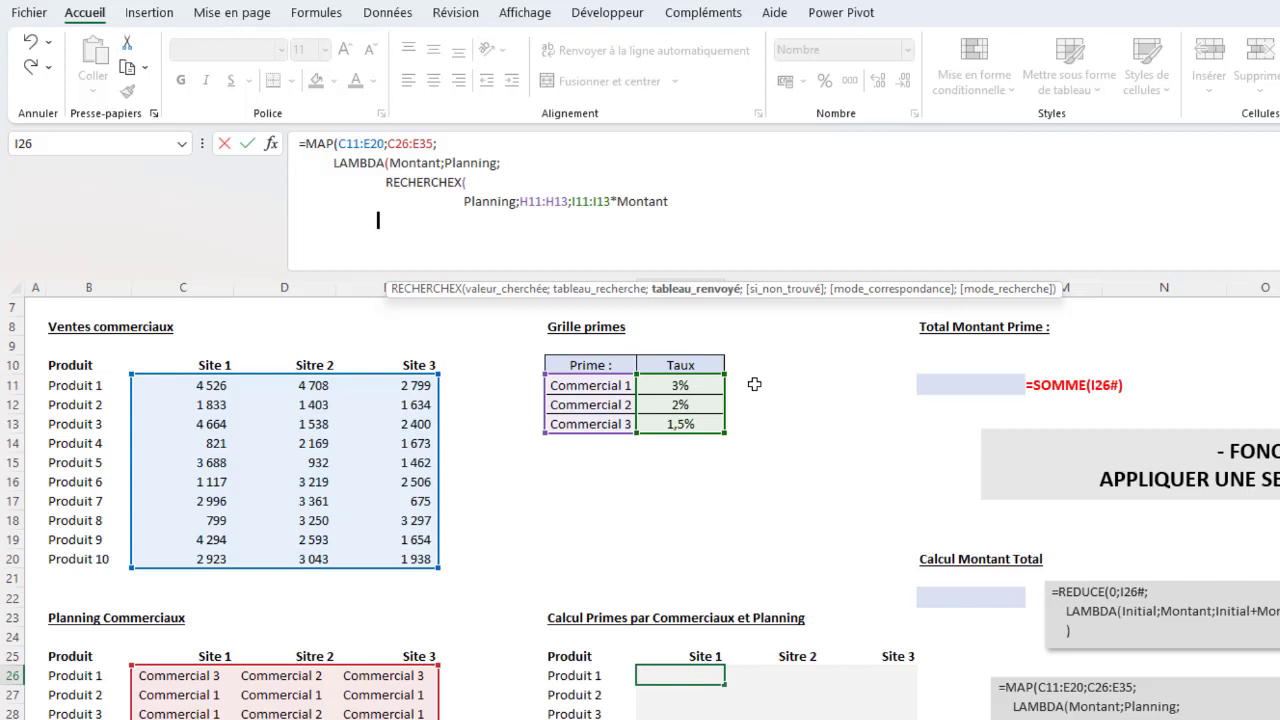
pyautogui.write(')')
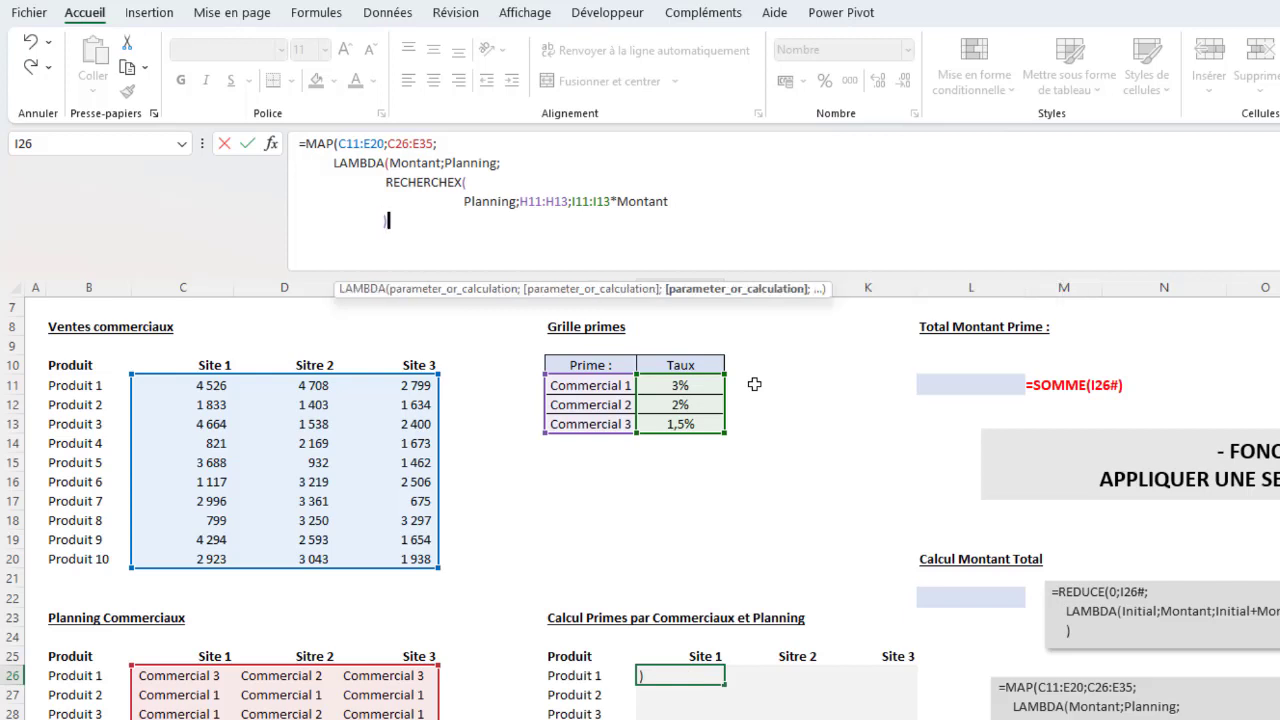
pyautogui.hotkey('alt', 'Return')
pyautogui.write(')')
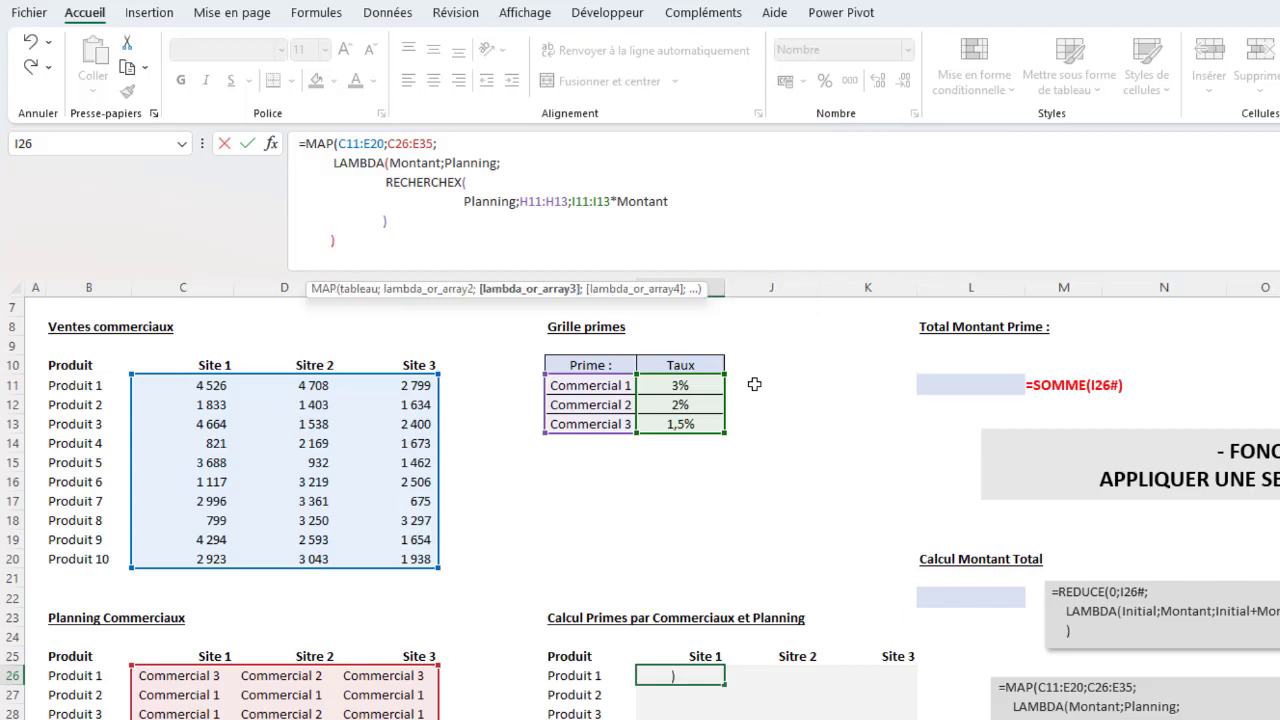
pyautogui.hotkey('alt', 'Return')
pyautogui.write(')')
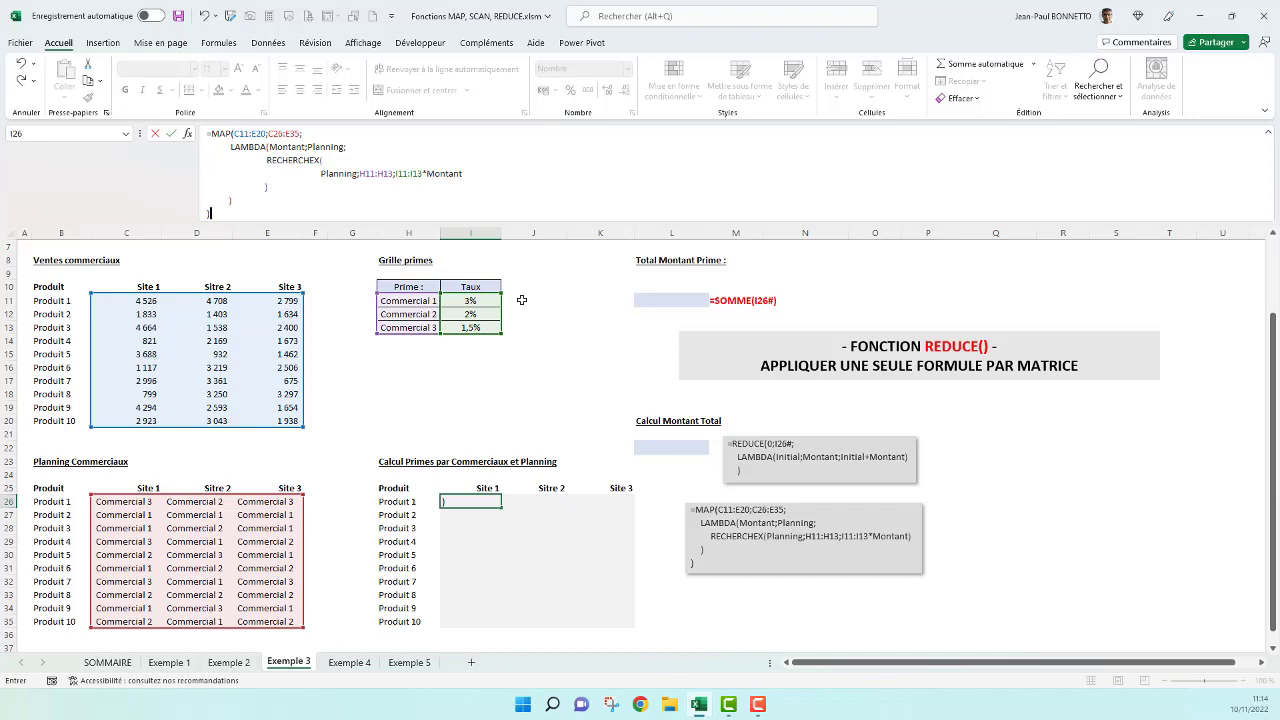
pyautogui.press('Return')
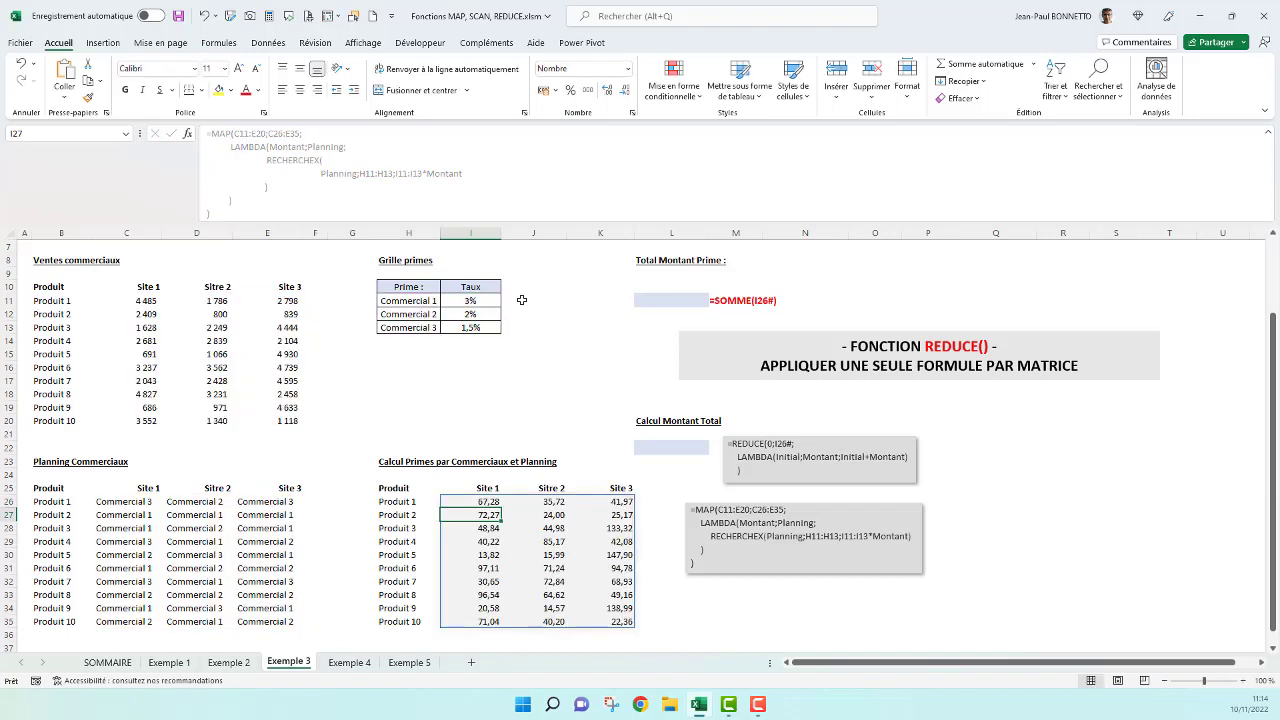
pyautogui.click(484, 500)
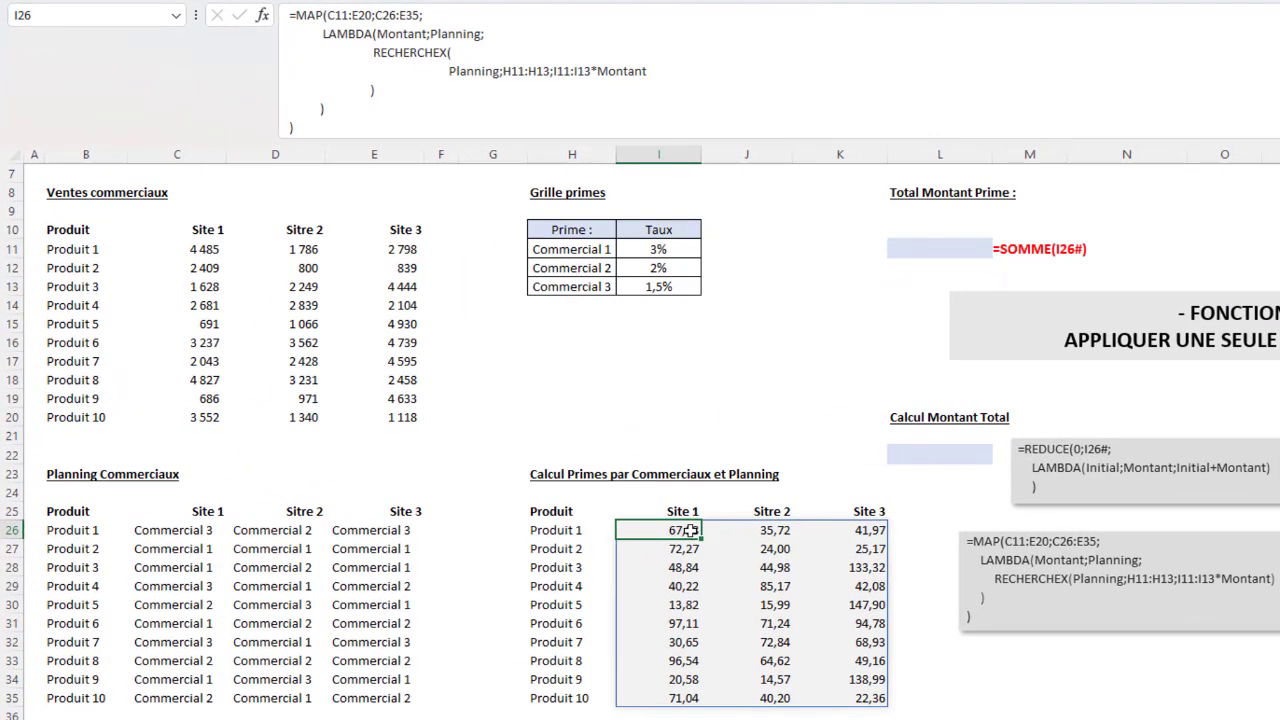
# Step: Enter the check formula =C11*I13 in I17 to calculate the Produit 1 bonus for Site 1
pyautogui.click(650, 366)
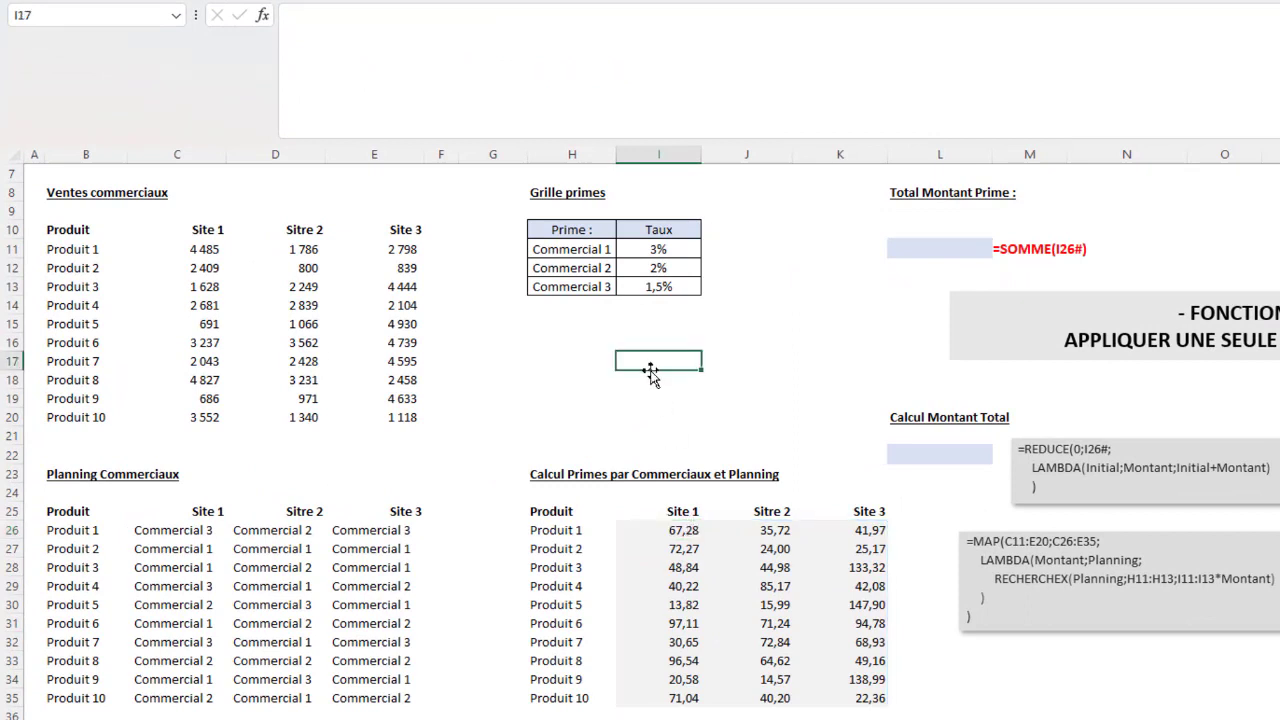
pyautogui.write('=')
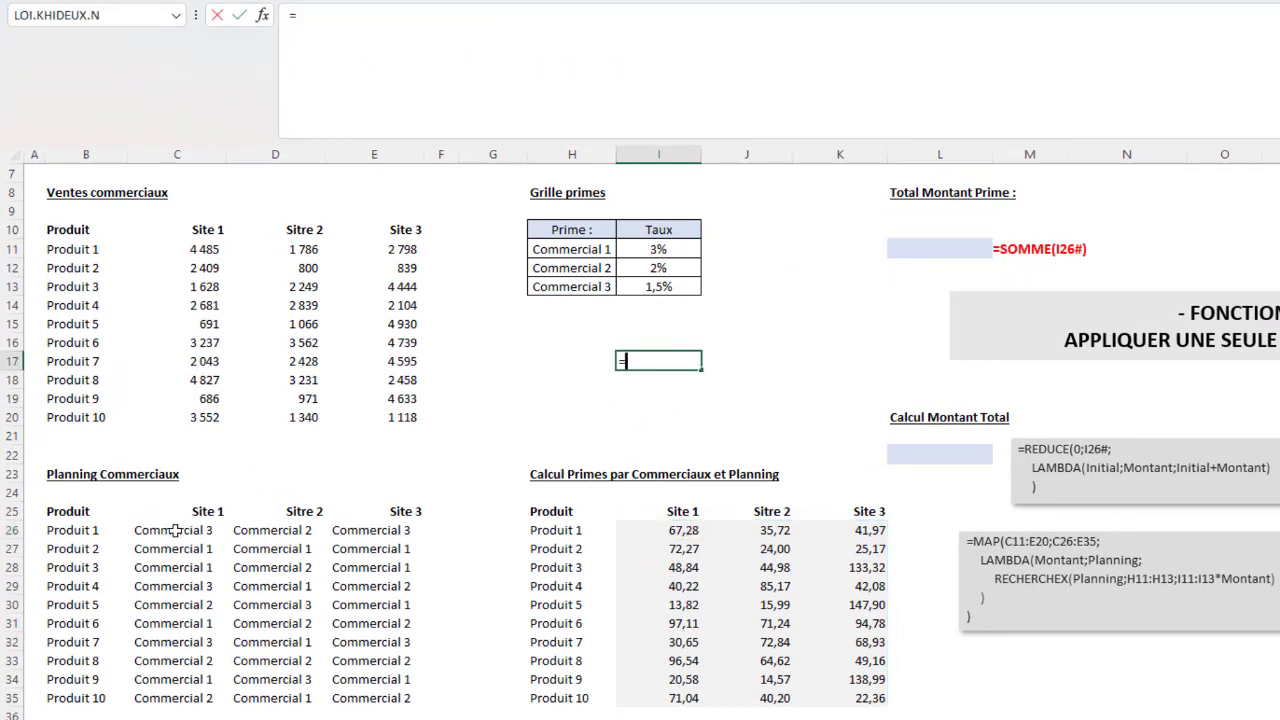
pyautogui.click(198, 250)
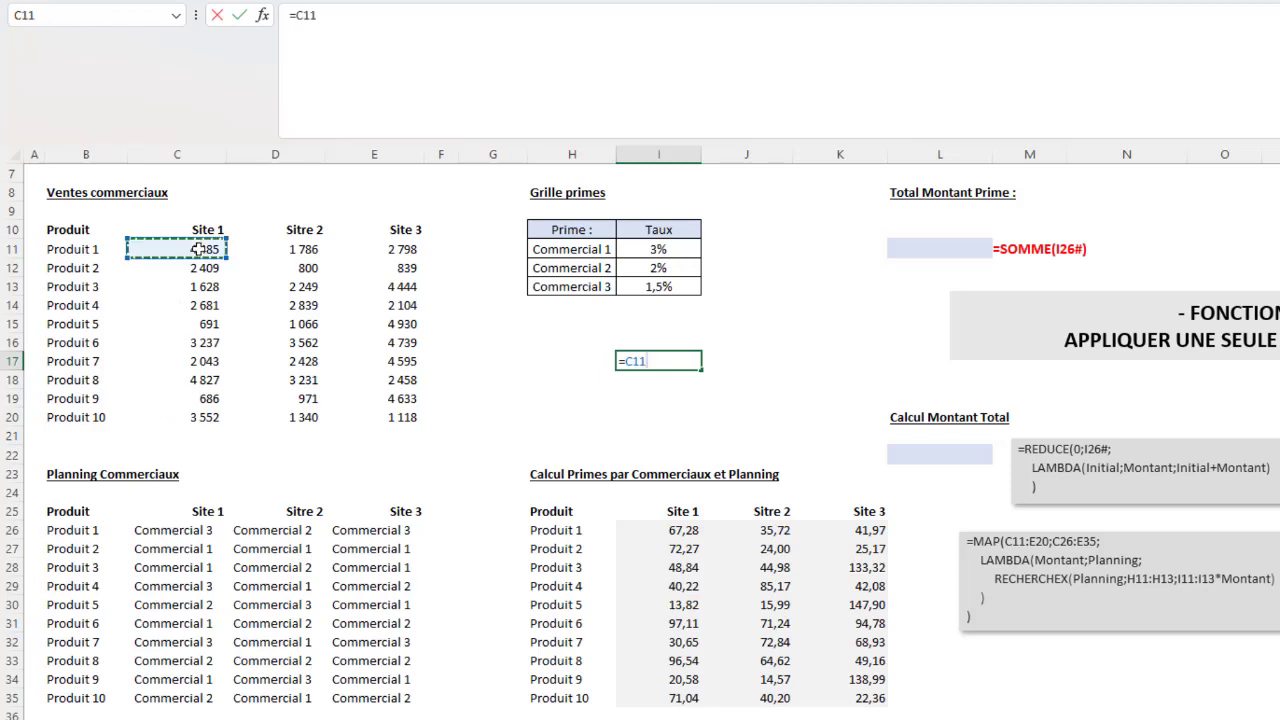
pyautogui.write('*')
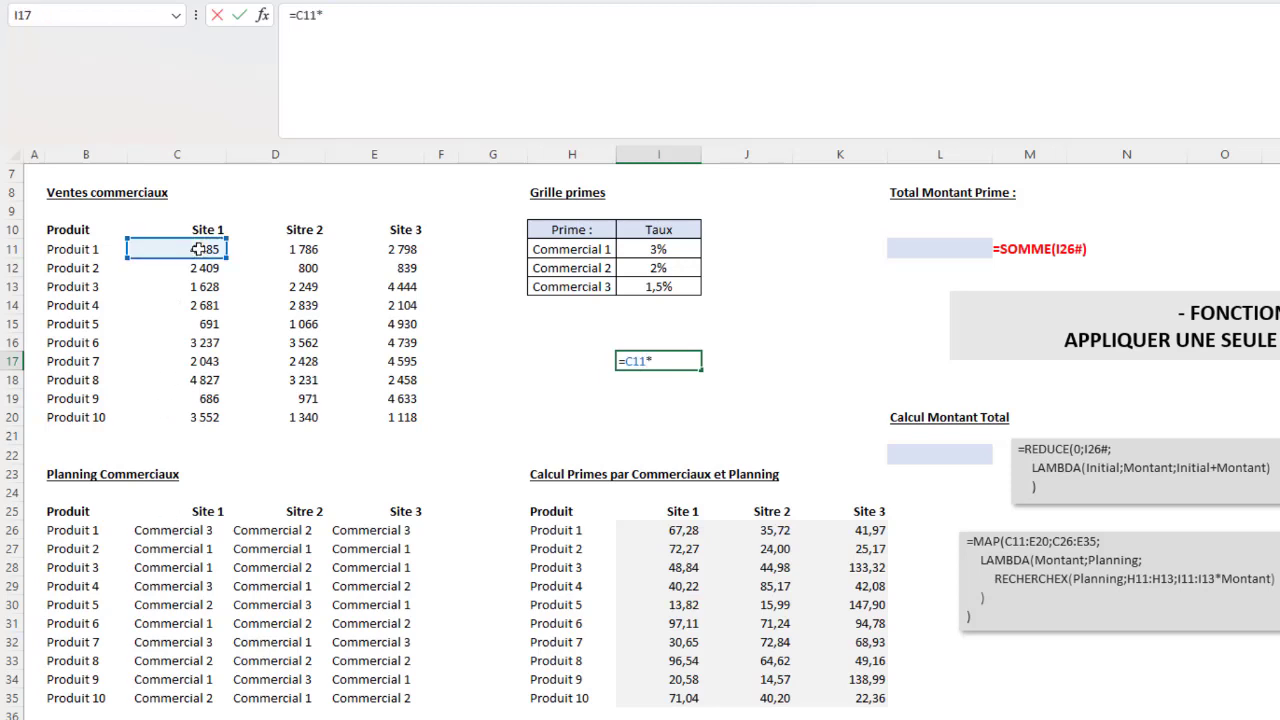
pyautogui.click(658, 286)
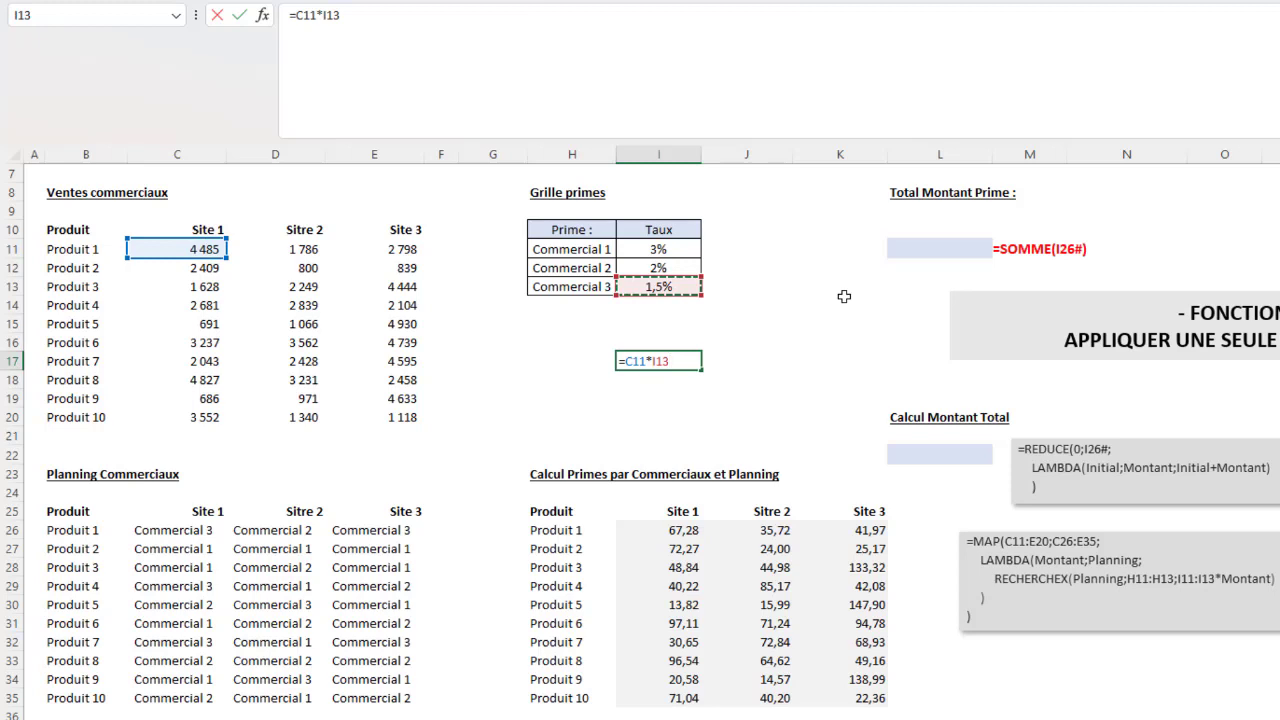
pyautogui.press('Return')
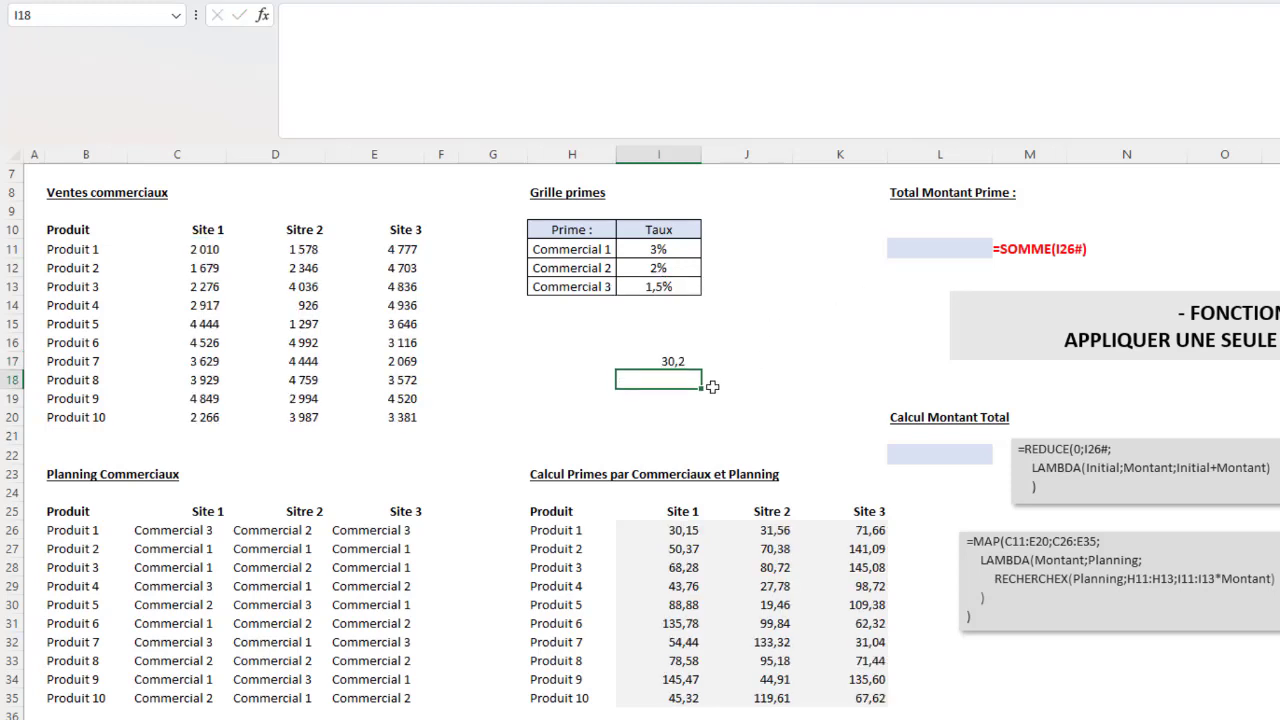
# Step: Show the check value in I17 with two decimals and select it together with I26 for comparison
pyautogui.click(675, 358)
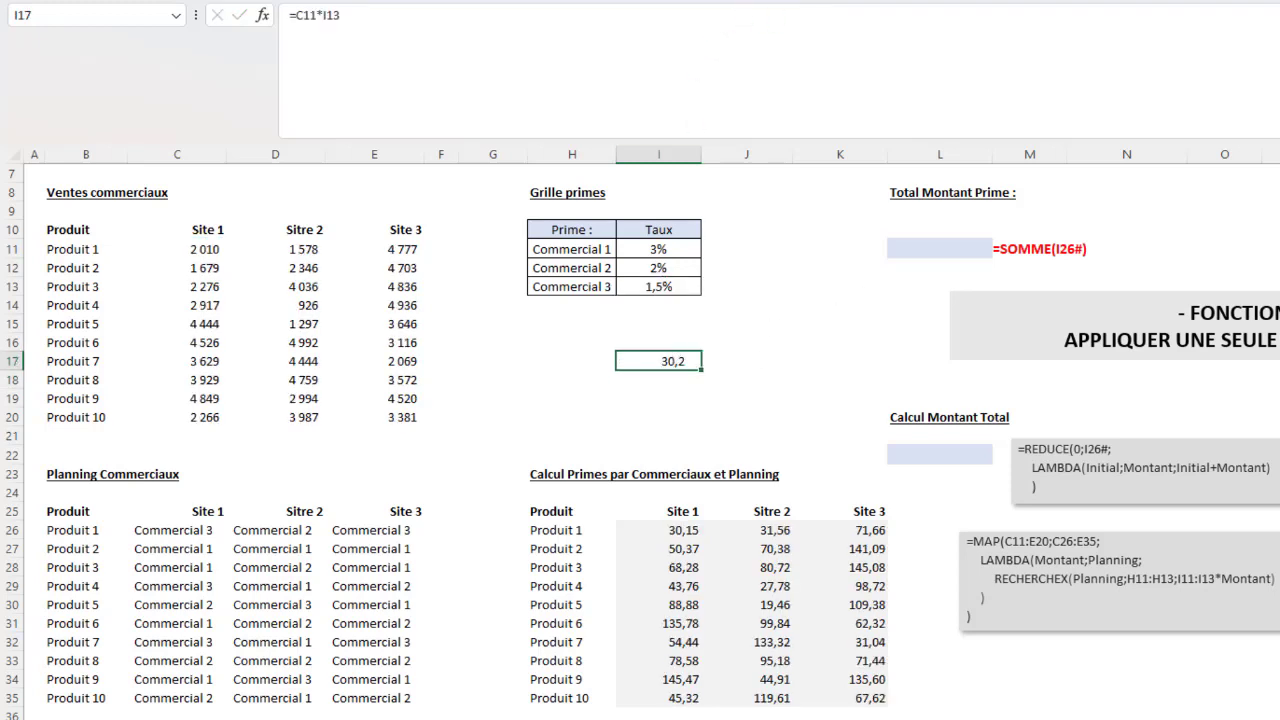
pyautogui.click(780, 1)
pyautogui.click(683, 530)
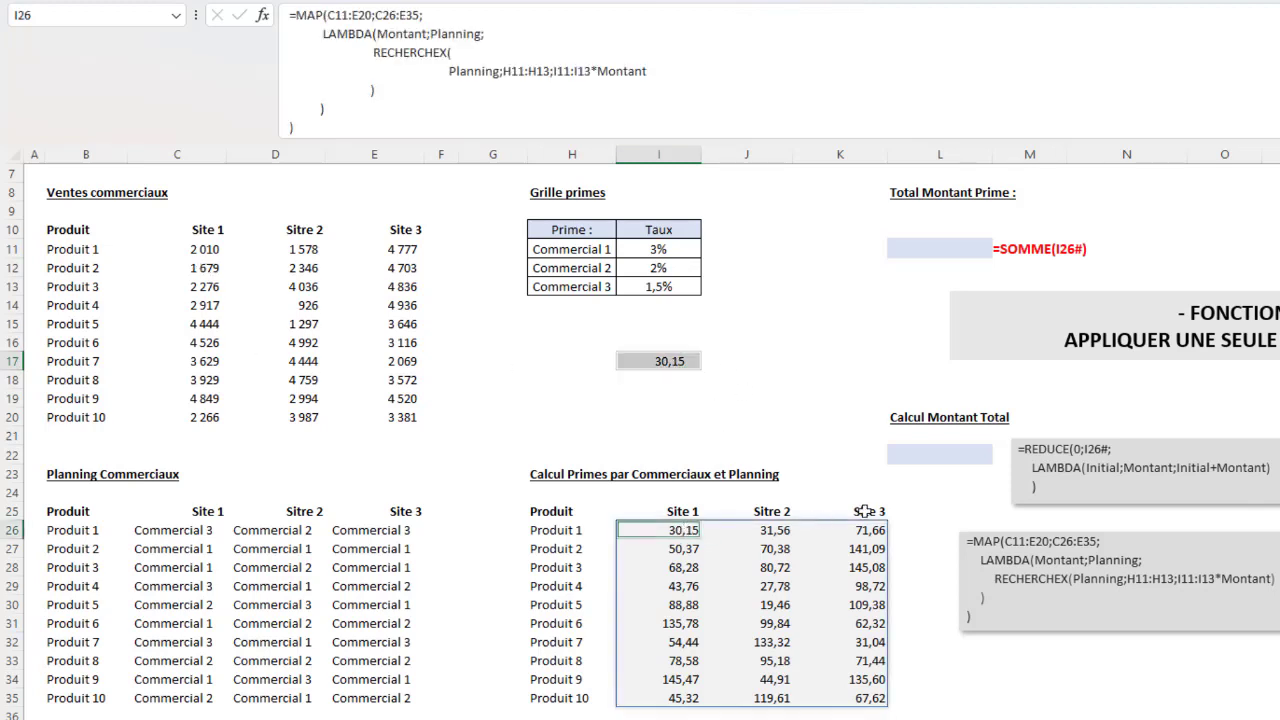
# Step: Replace the check formula in I17 with =E20*I12 to calculate the Produit 10 bonus for Site 3
pyautogui.click(675, 361)
pyautogui.press('Delete')
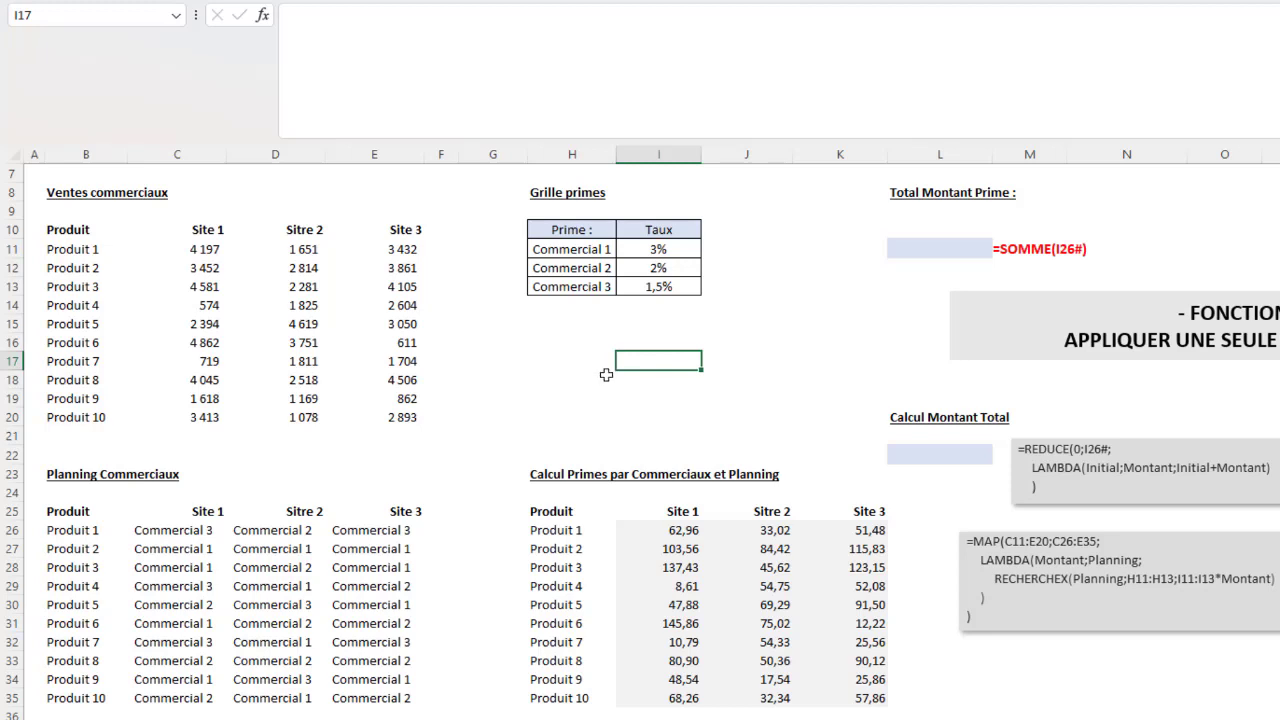
pyautogui.write('=')
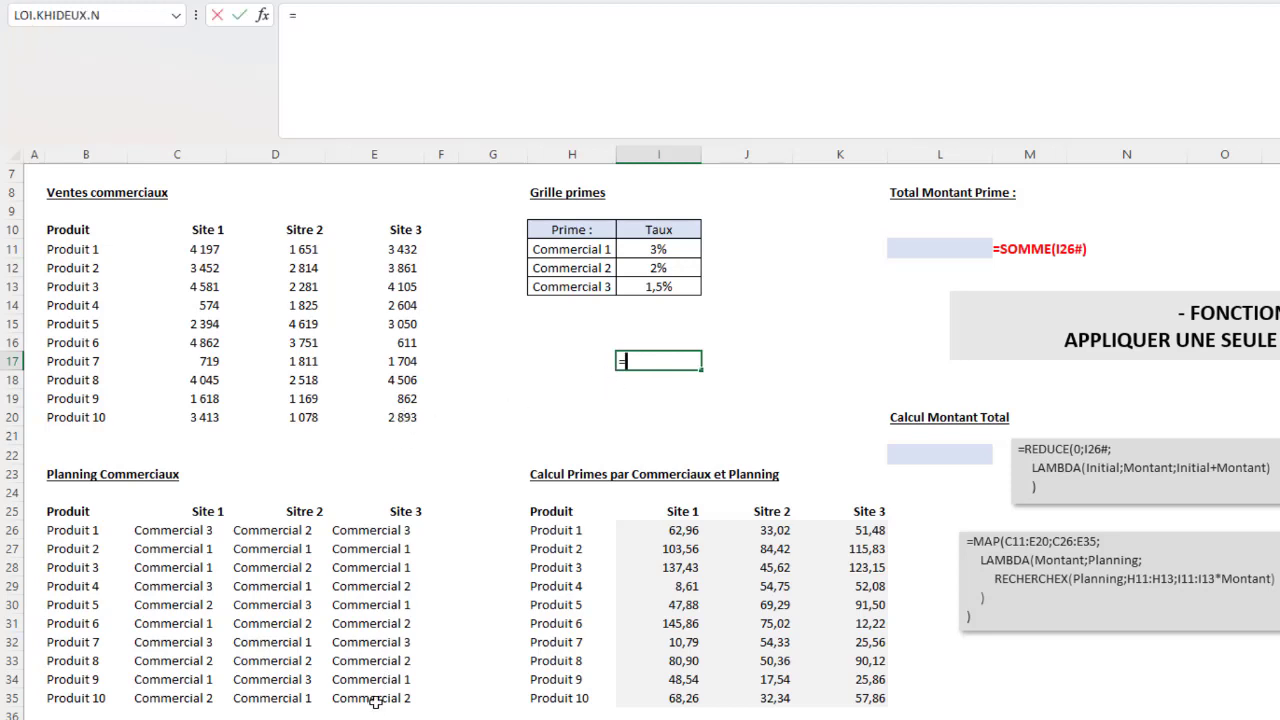
pyautogui.click(402, 415)
pyautogui.write('*')
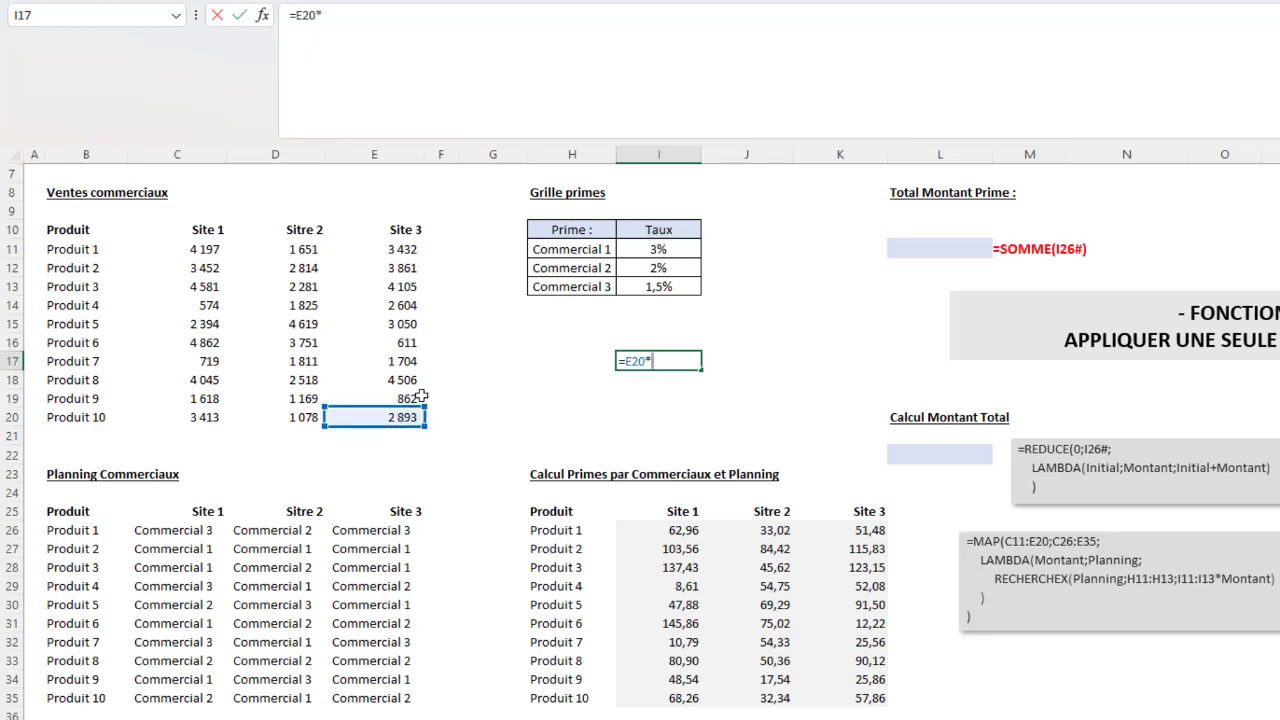
pyautogui.click(651, 267)
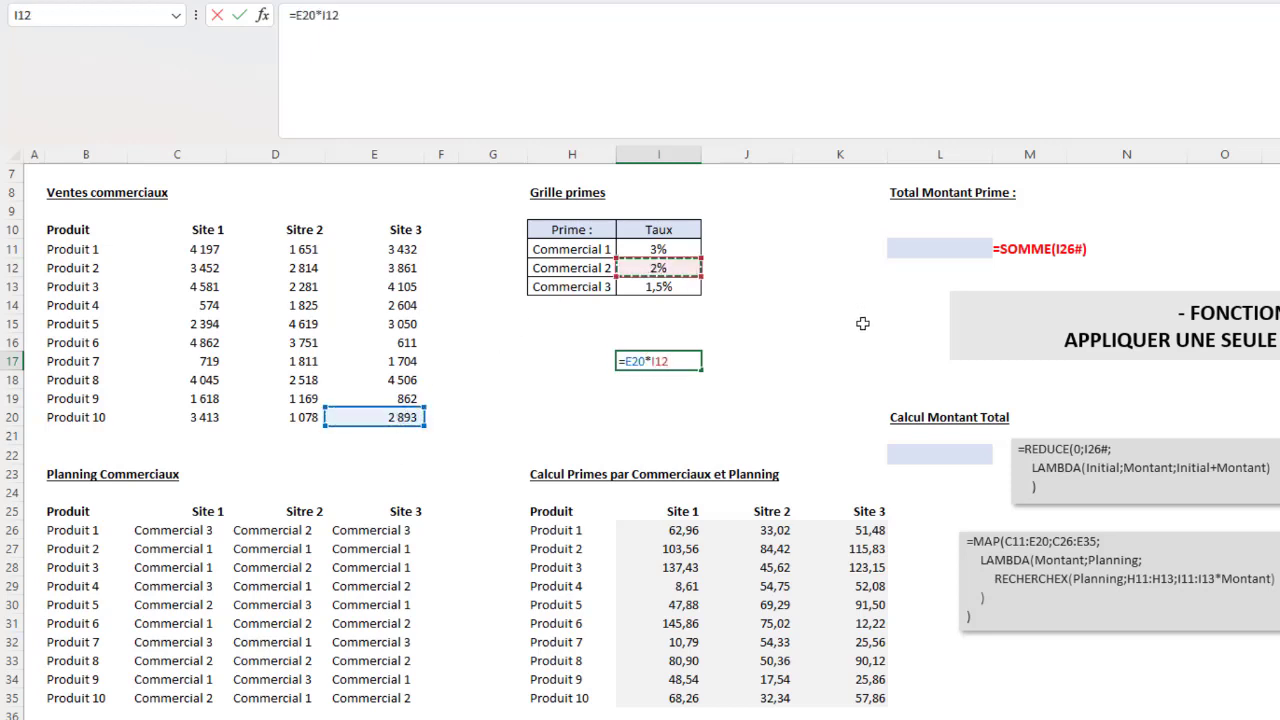
pyautogui.press('Return')
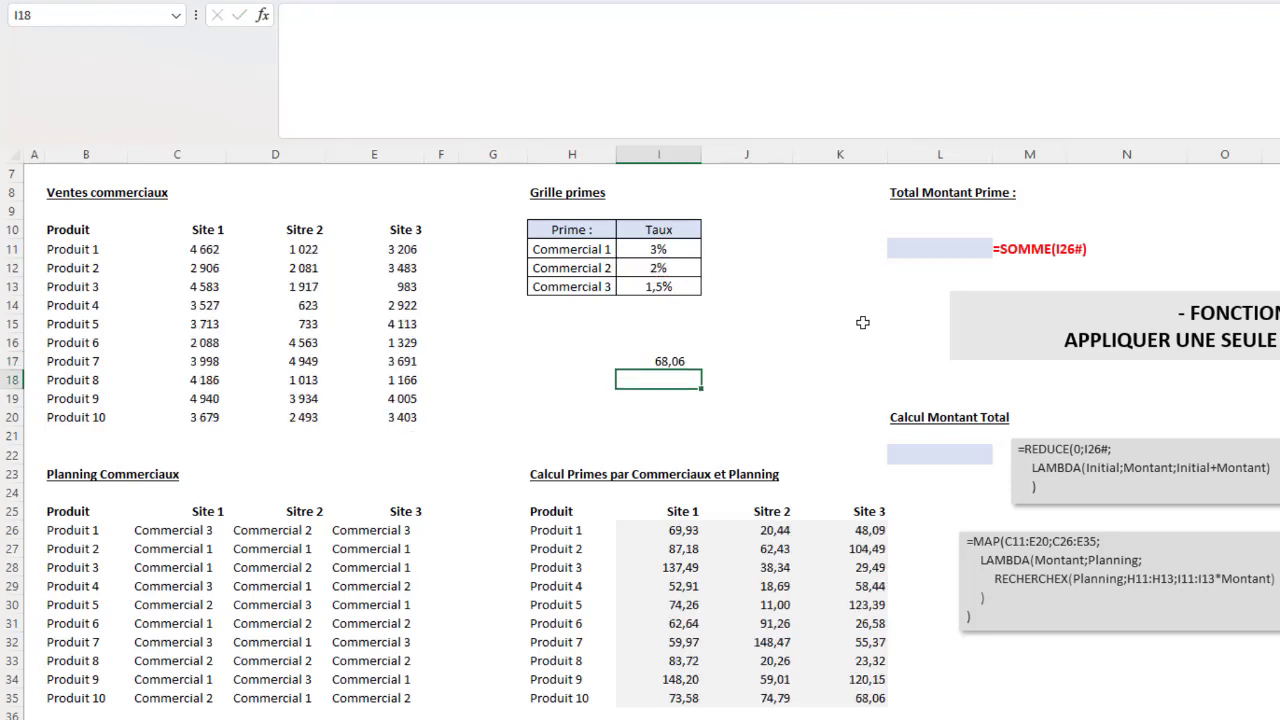
# Step: Select I17 together with K35 to compare the check value with the MAP result, and clear I17
pyautogui.click(668, 364)
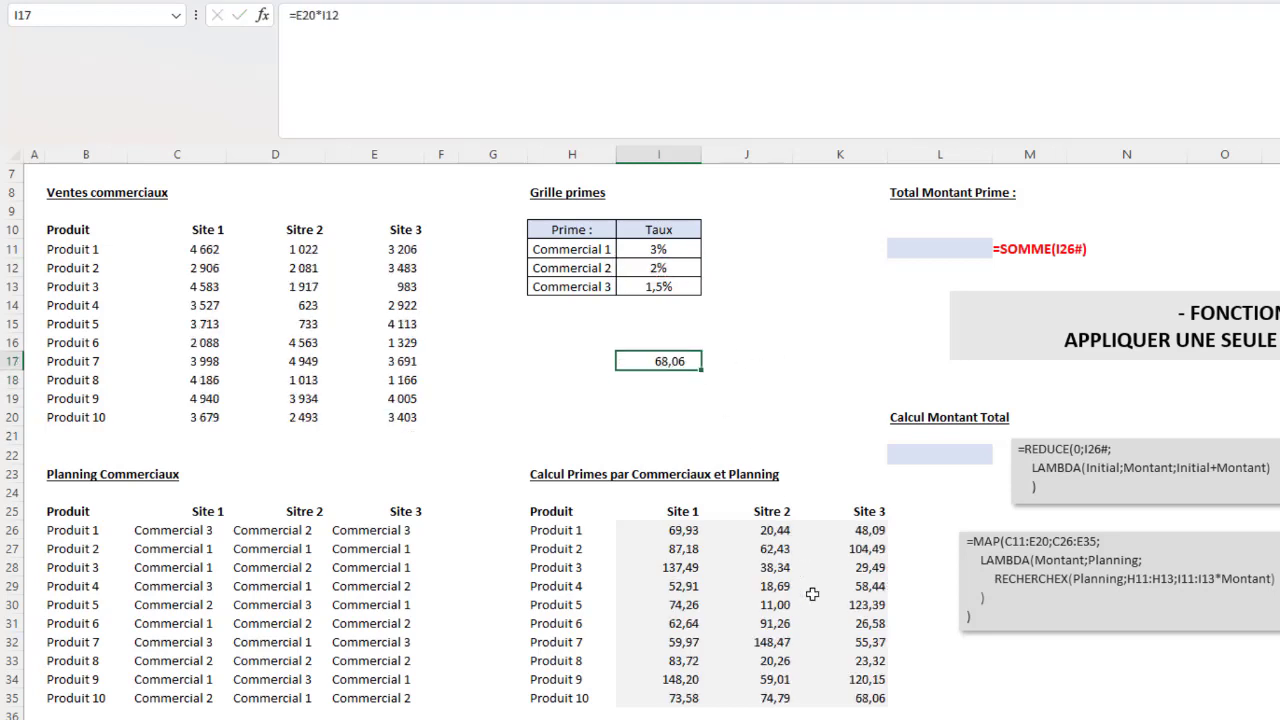
pyautogui.click(880, 700)
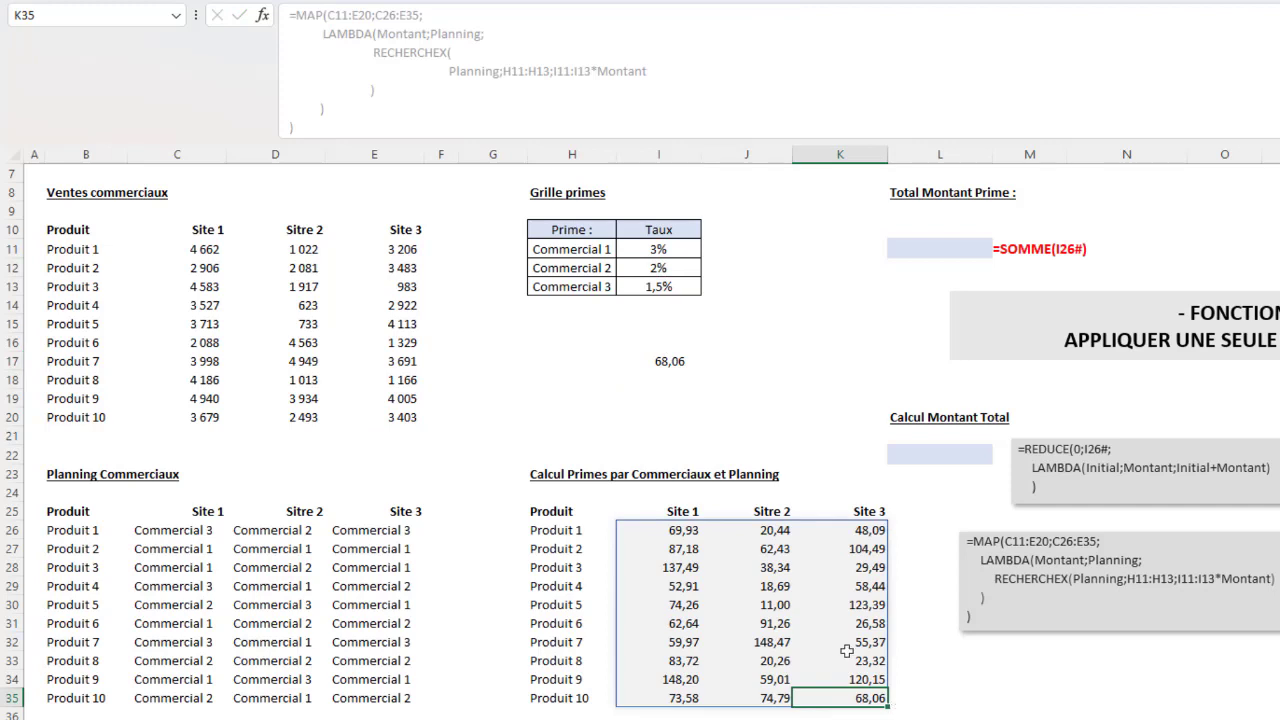
pyautogui.click(669, 362)
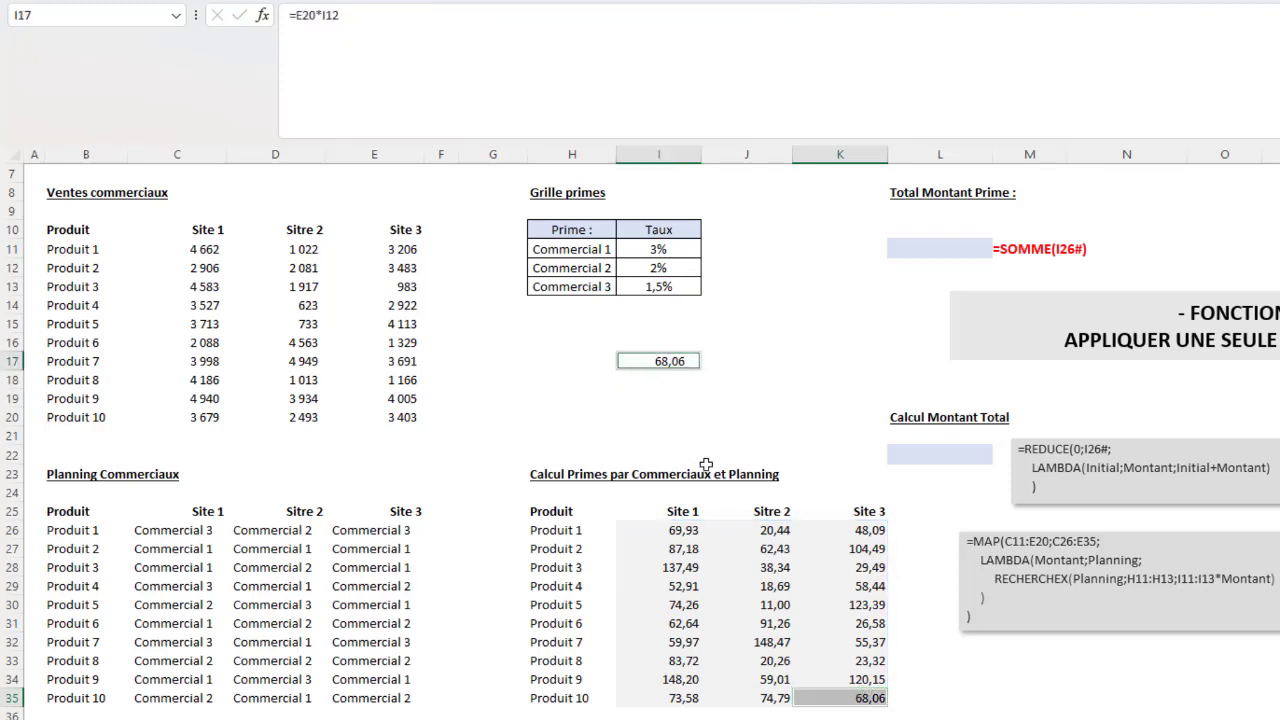
pyautogui.click(668, 362)
pyautogui.press('Delete')
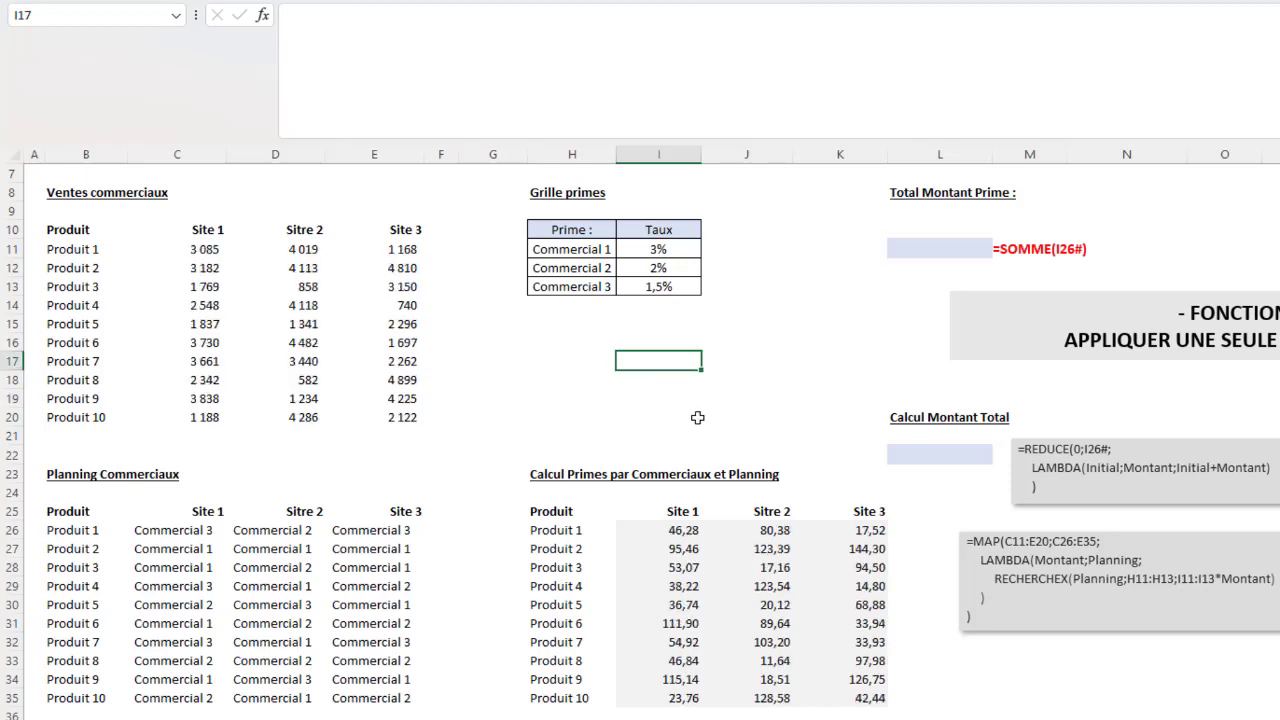
# Step: Enter =SOMME(I26#) in L11 to total the bonuses spilled from I26, and reselect L11
pyautogui.click(677, 531)
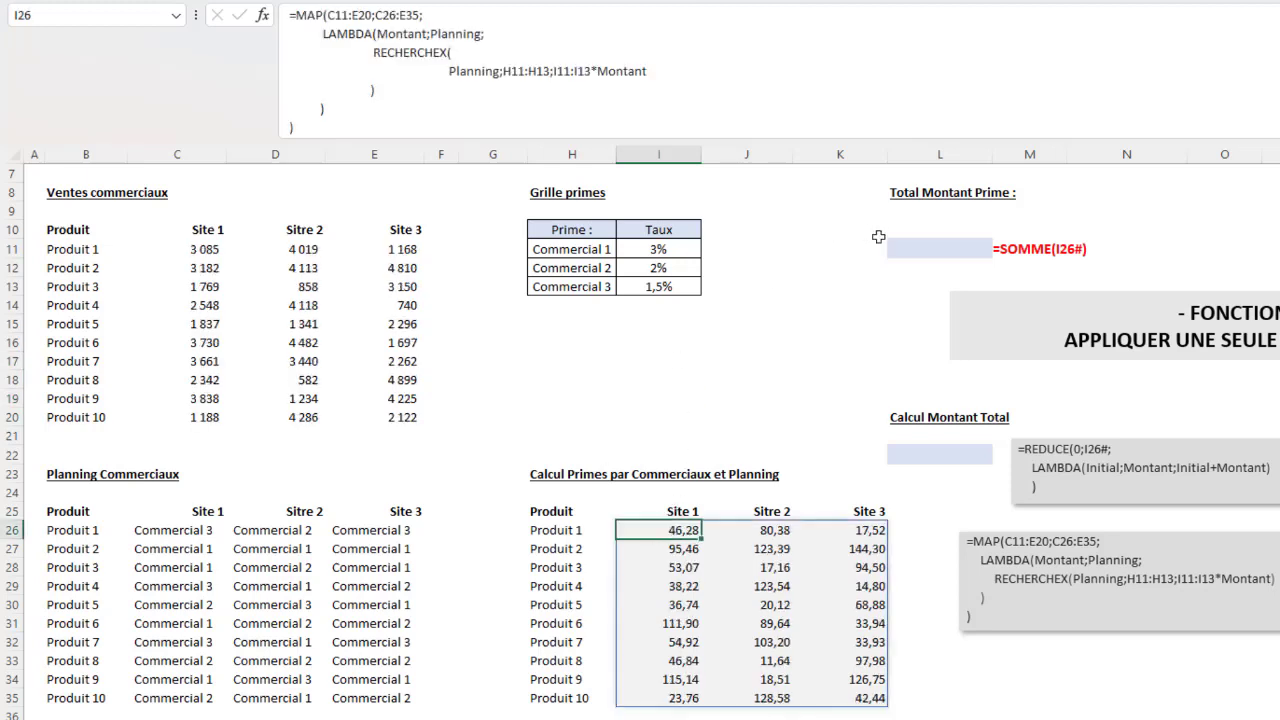
pyautogui.click(926, 244)
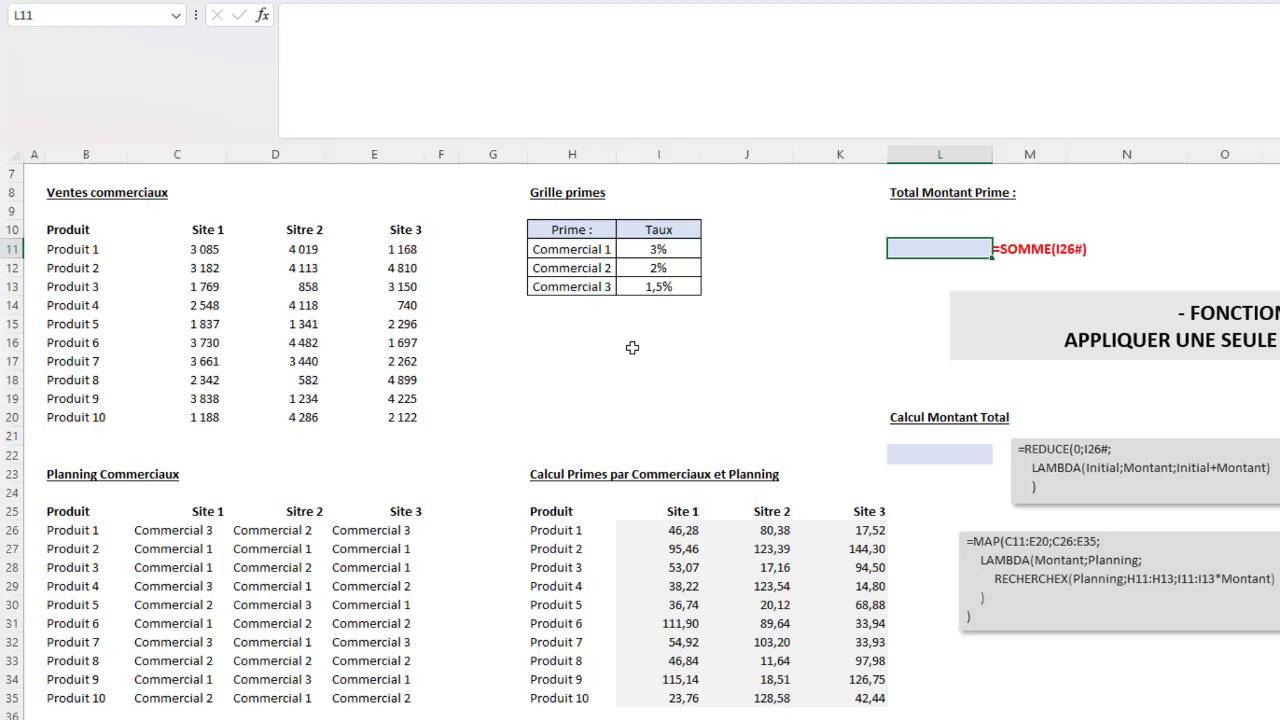
pyautogui.write('=Somme(')
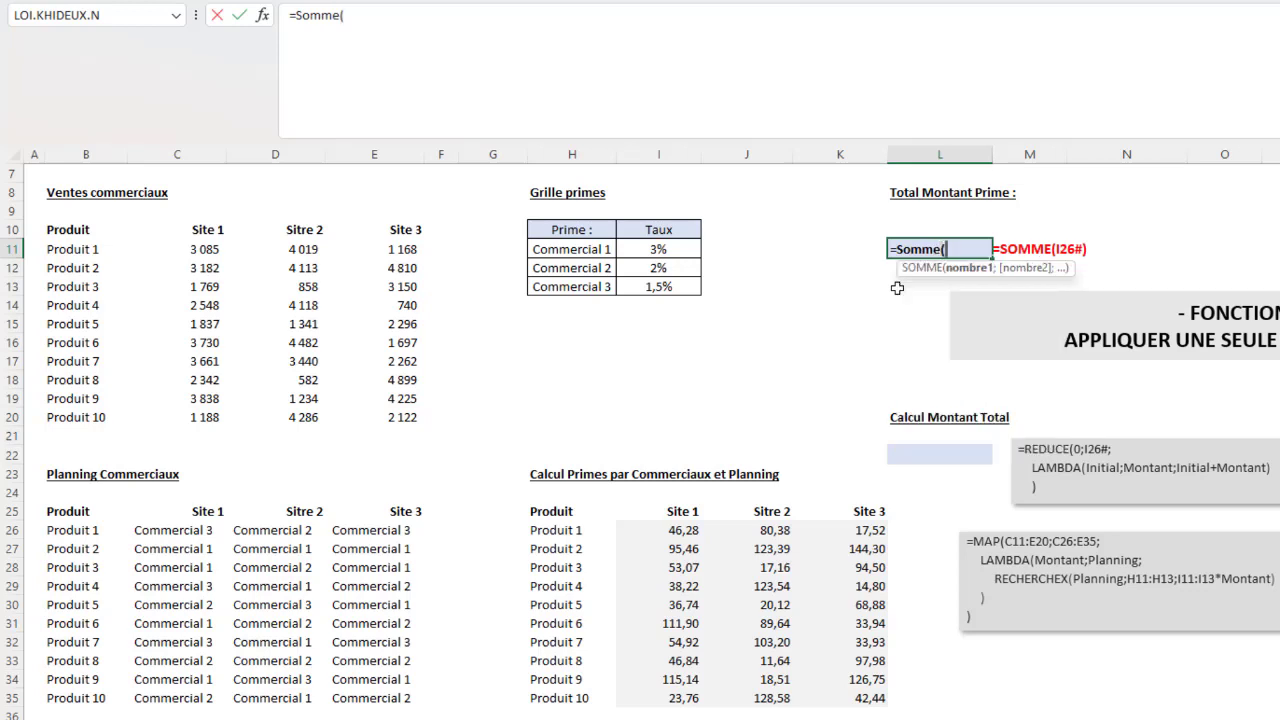
pyautogui.click(673, 528)
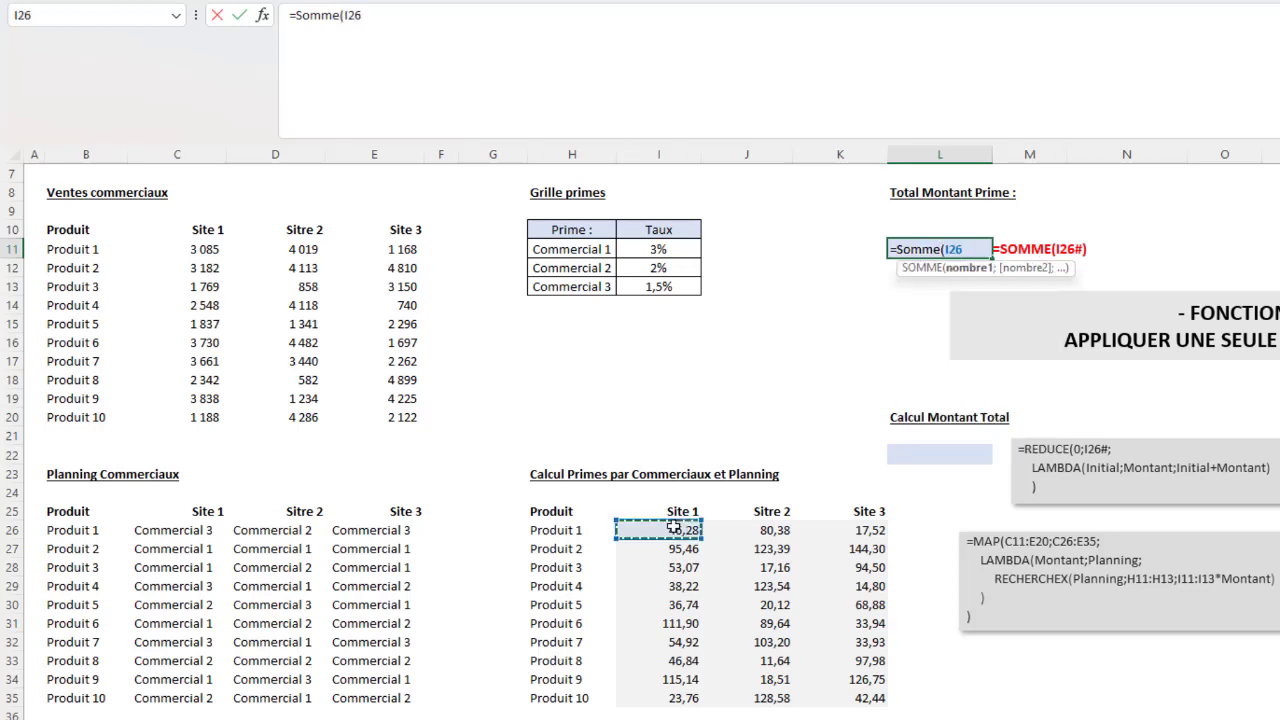
pyautogui.write('#')
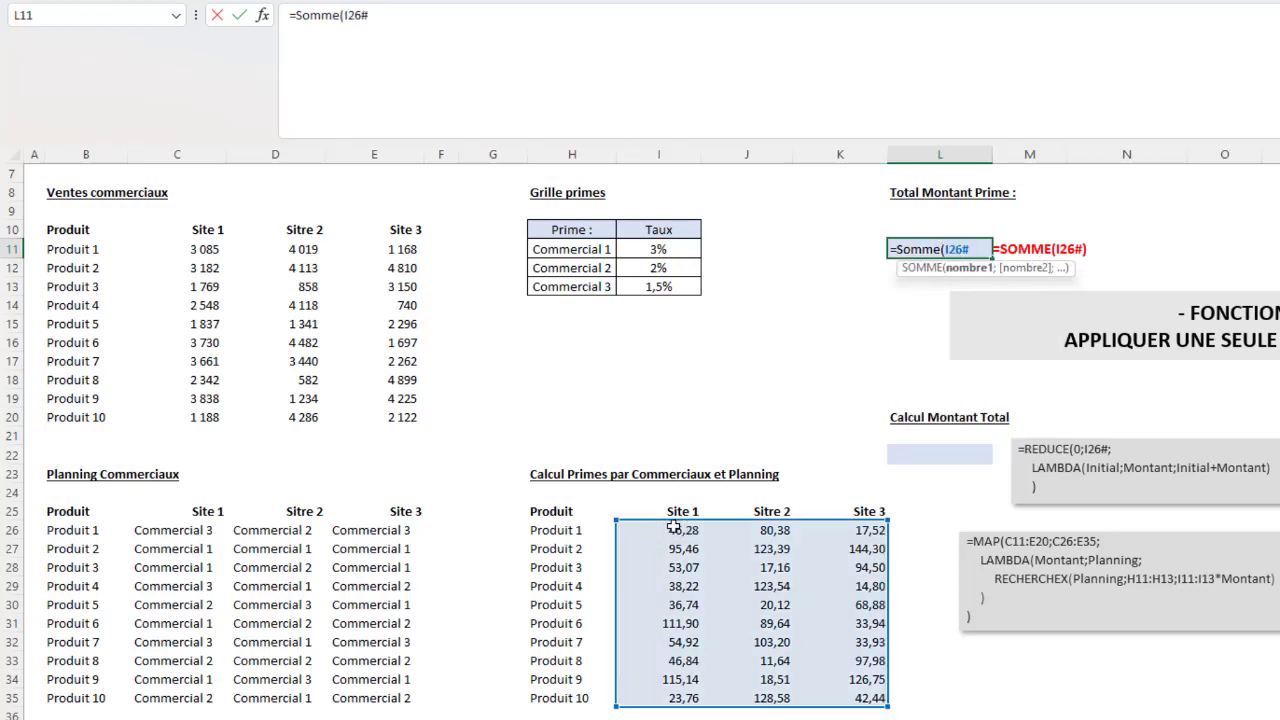
pyautogui.write(')')
pyautogui.press('Return')
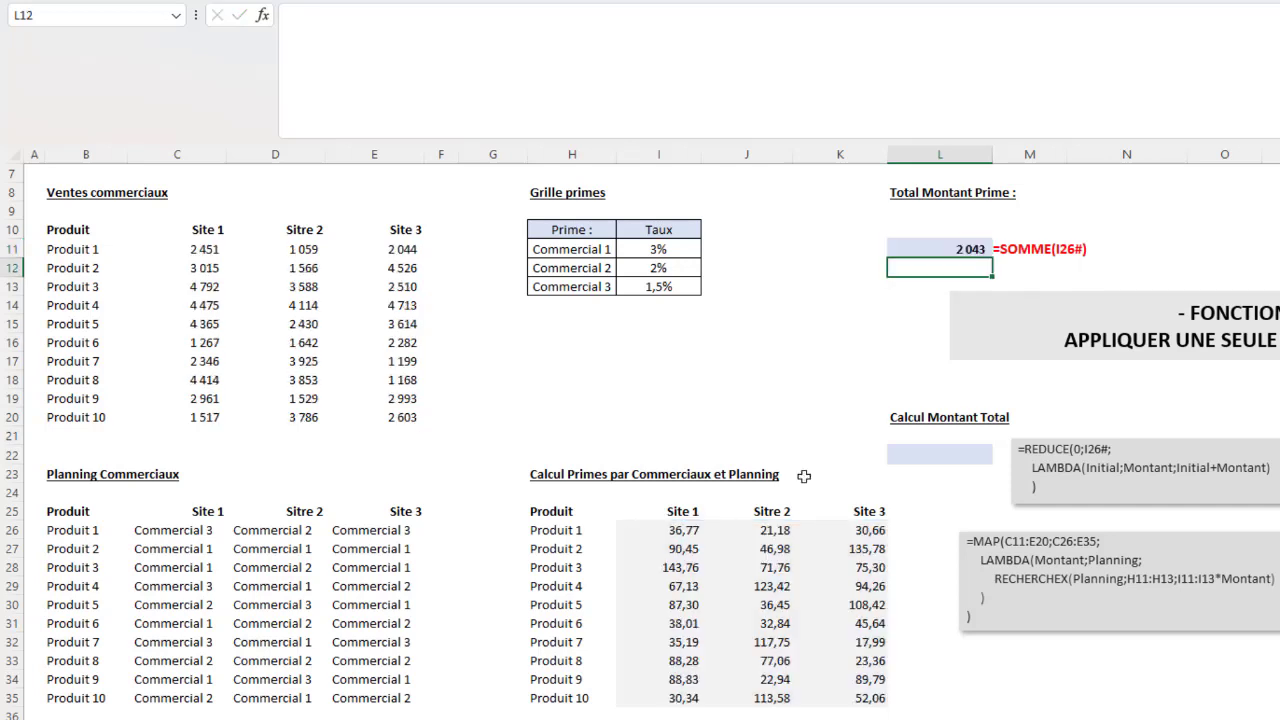
pyautogui.click(930, 250)
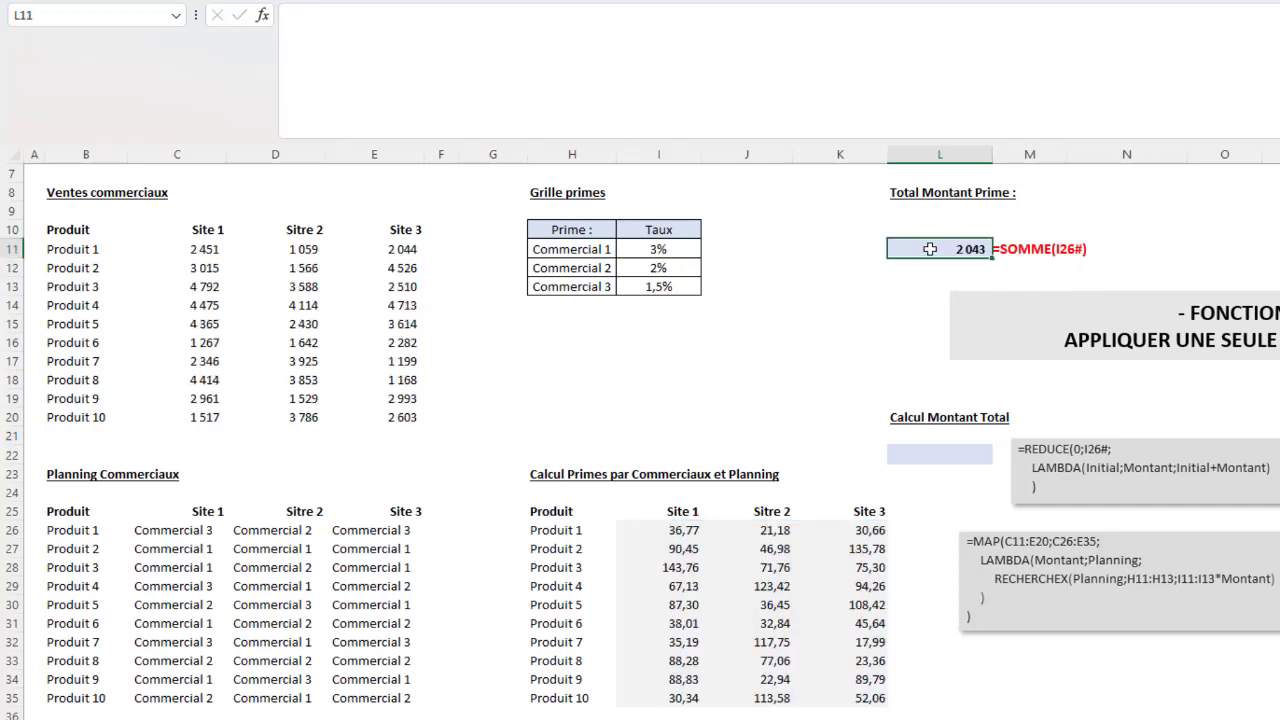
# Step: Start a REDUCE formula in L22 under Calcul Montant Total, with initial value 0 and the spilled range I26# as the array
pyautogui.click(949, 453)
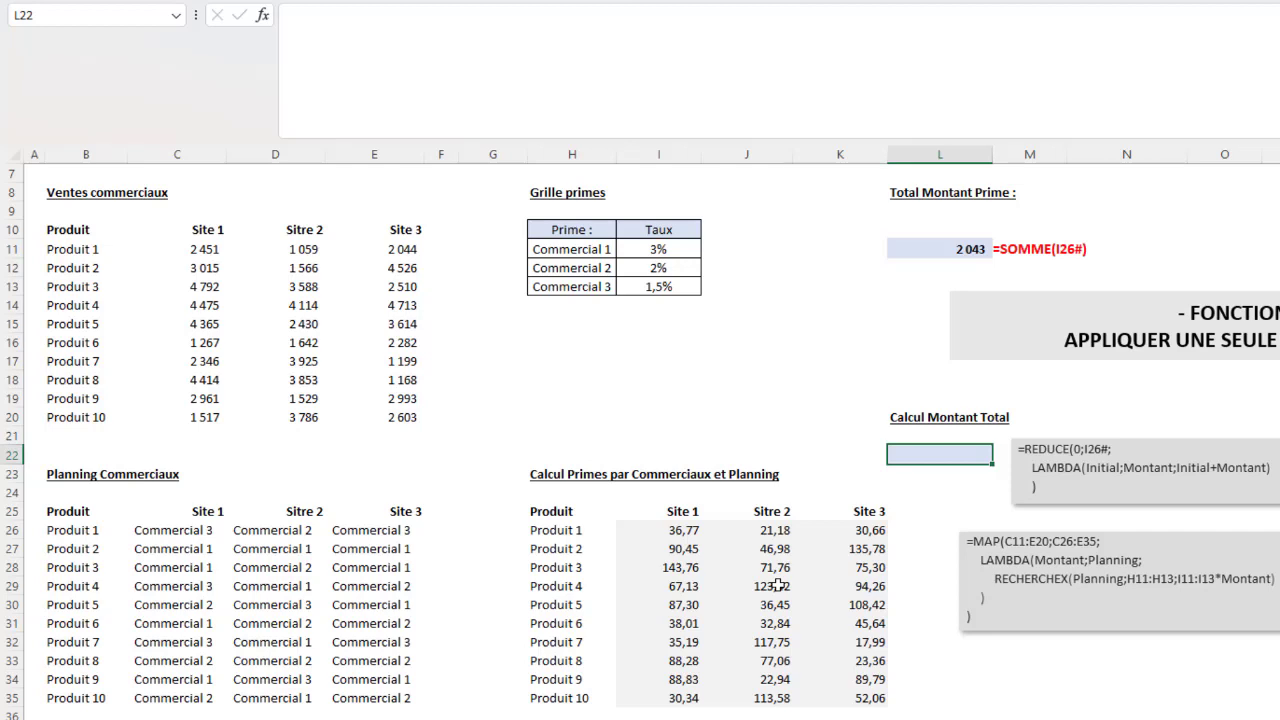
pyautogui.write('=')
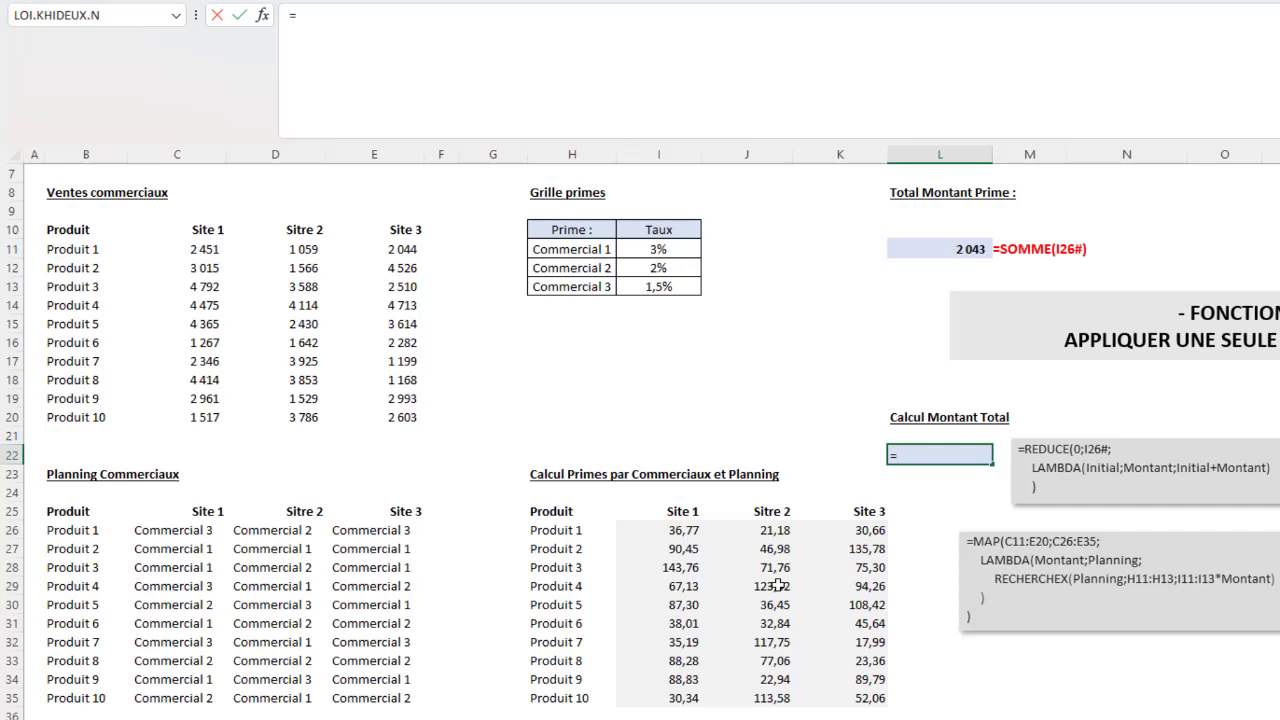
pyautogui.write('RE')
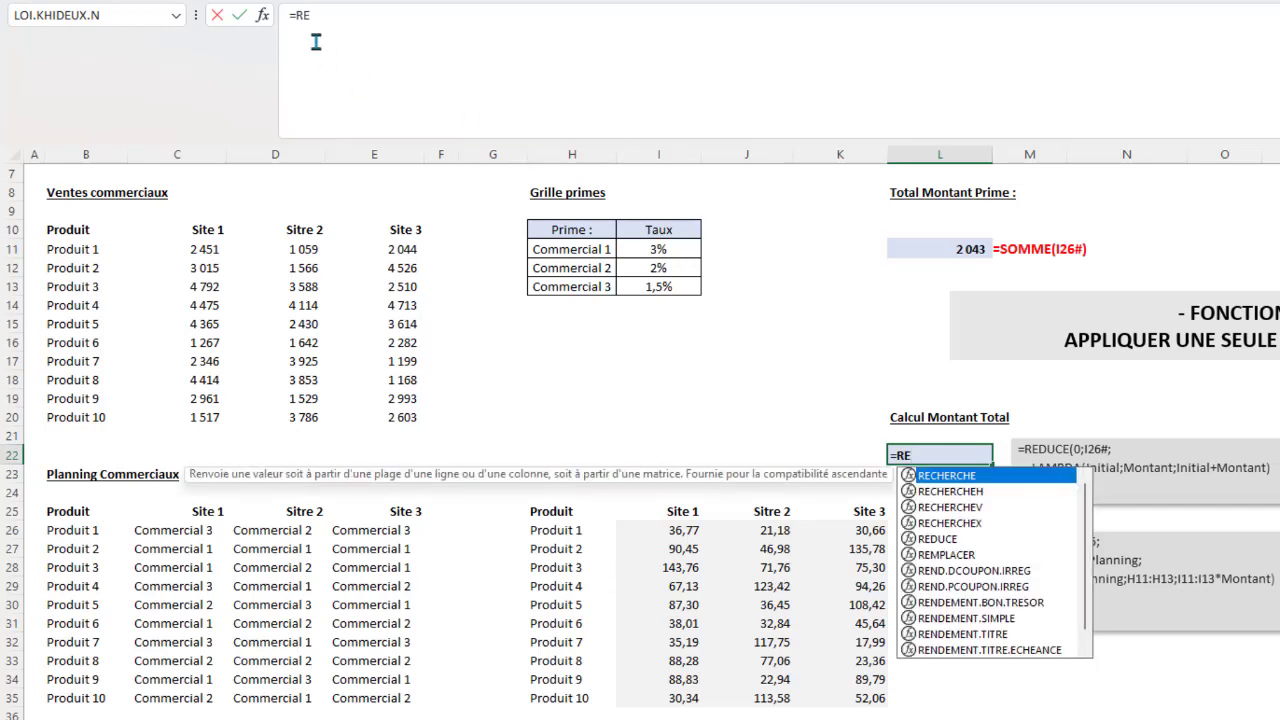
pyautogui.click(331, 17)
pyautogui.write('DU')
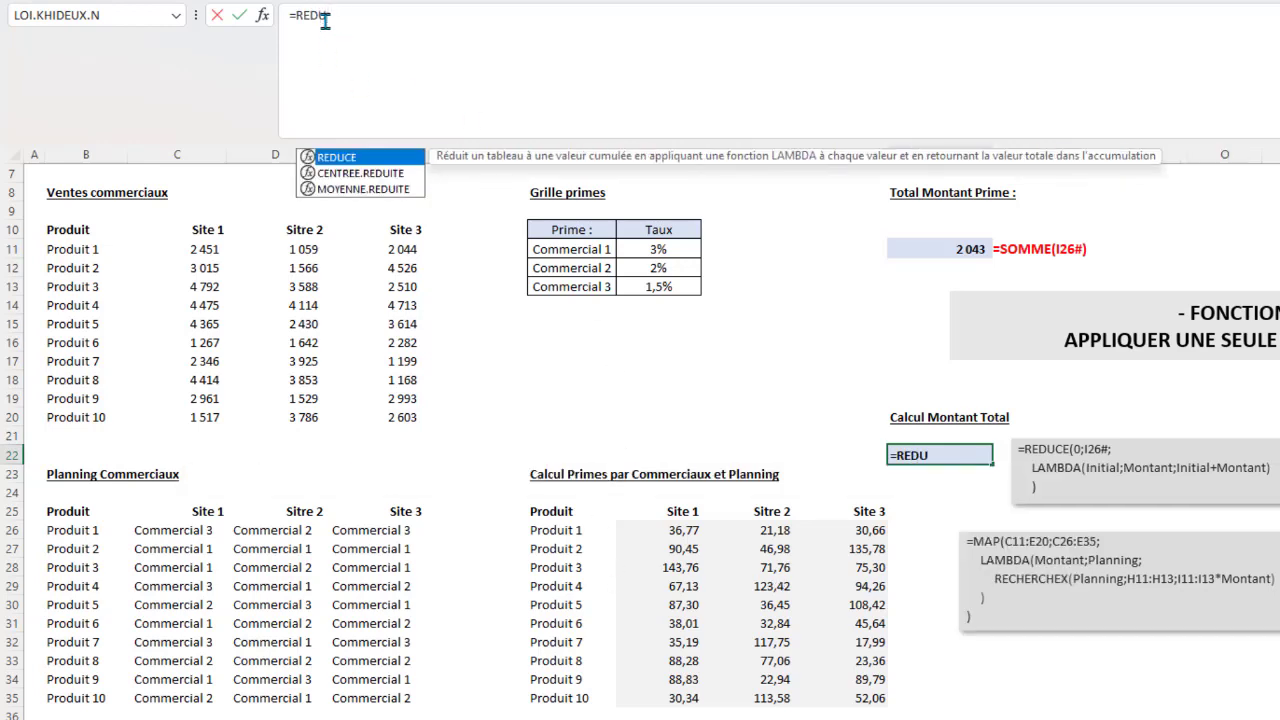
pyautogui.write('CE(')
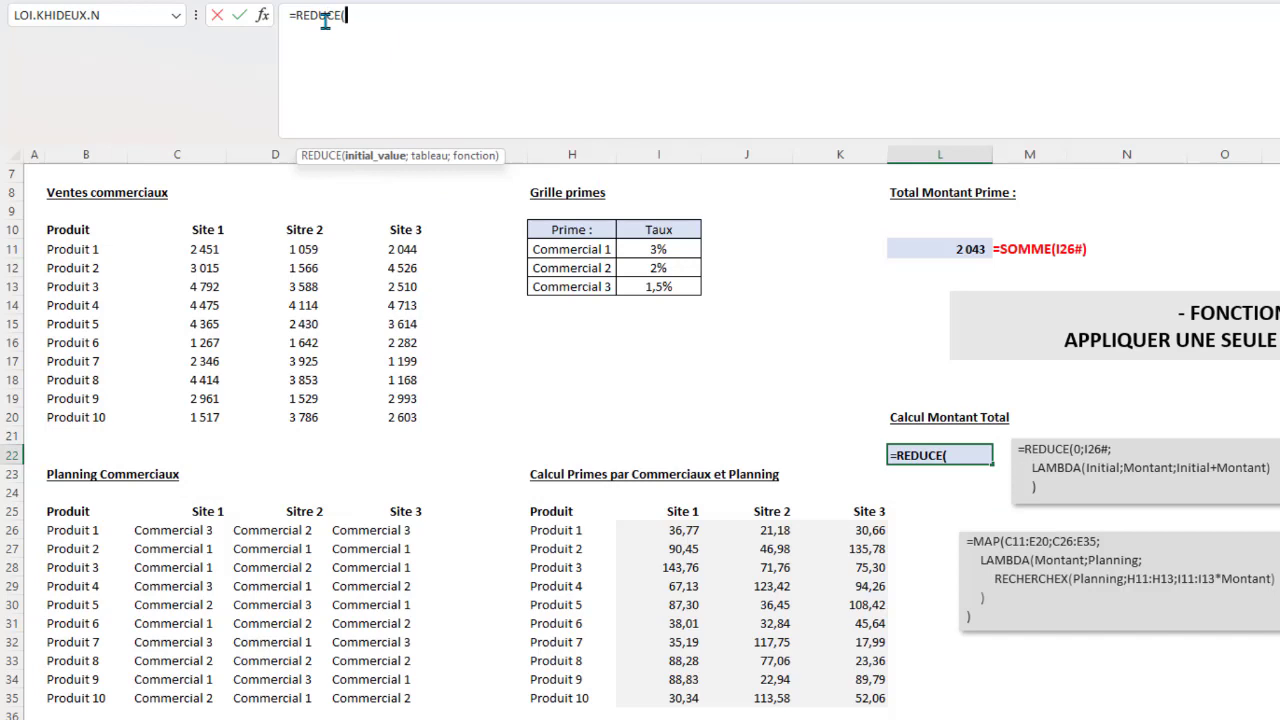
pyautogui.write('0;')
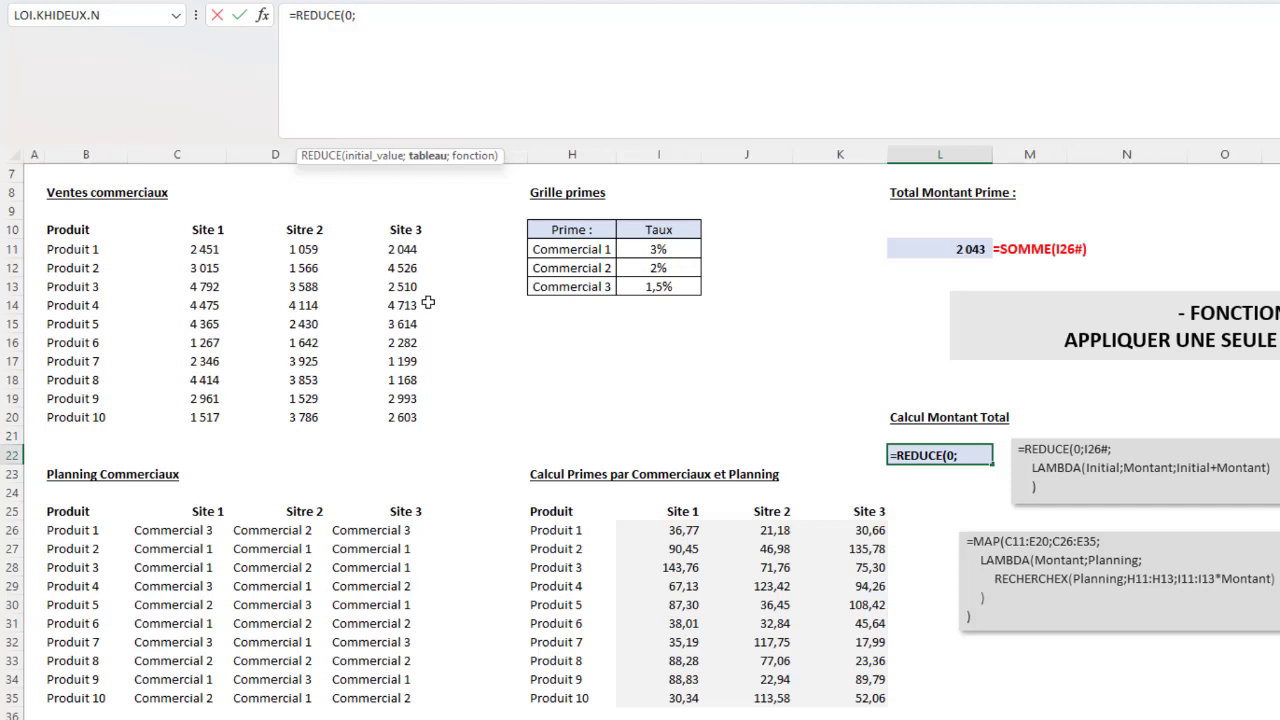
pyautogui.click(672, 530)
pyautogui.write('#')
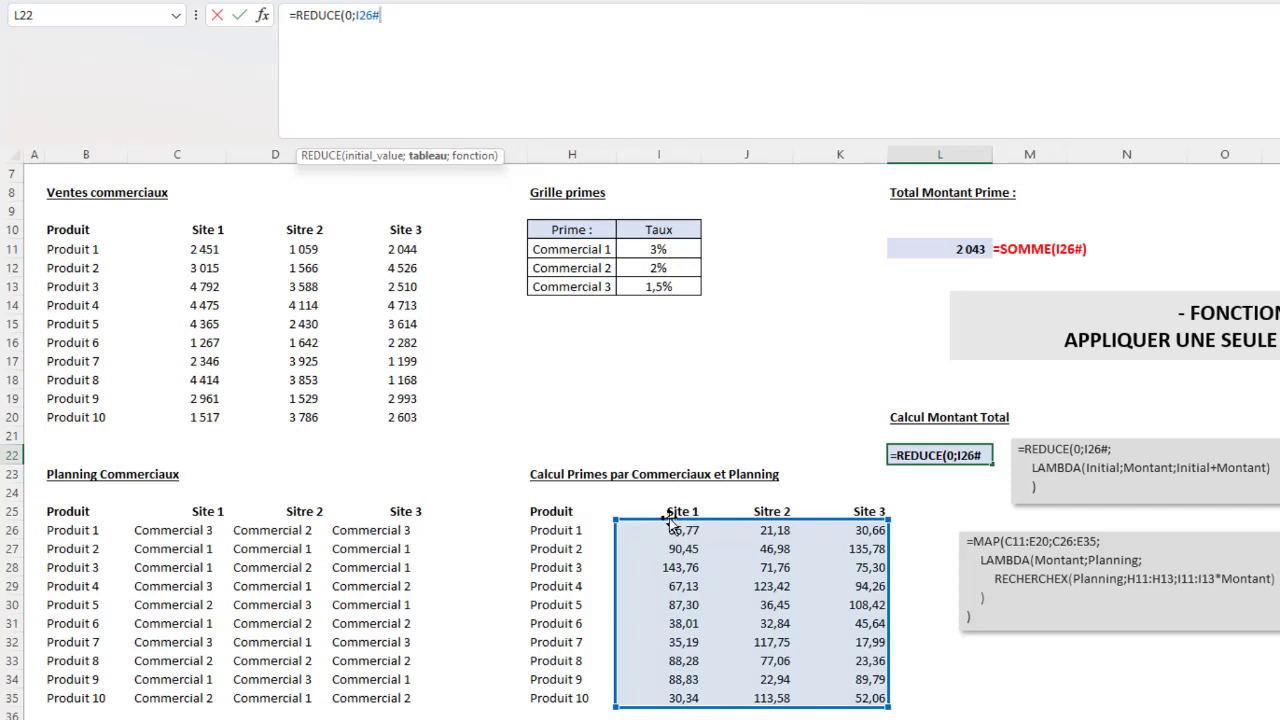
pyautogui.write(';')
# Step: Open a LAMBDA function on a new line as the function argument of REDUCE
pyautogui.hotkey('alt', 'Return')
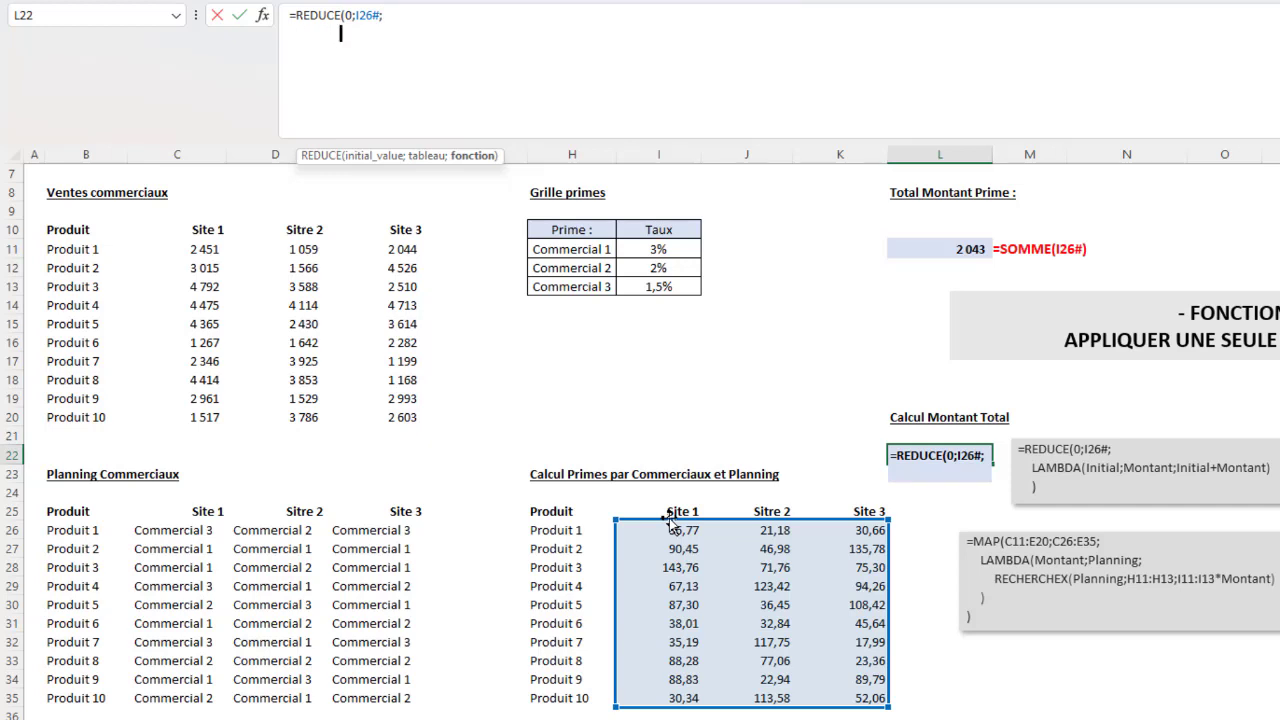
pyautogui.write('LABM')
pyautogui.write('D')
pyautogui.press('BackSpace')
pyautogui.write('MDA')
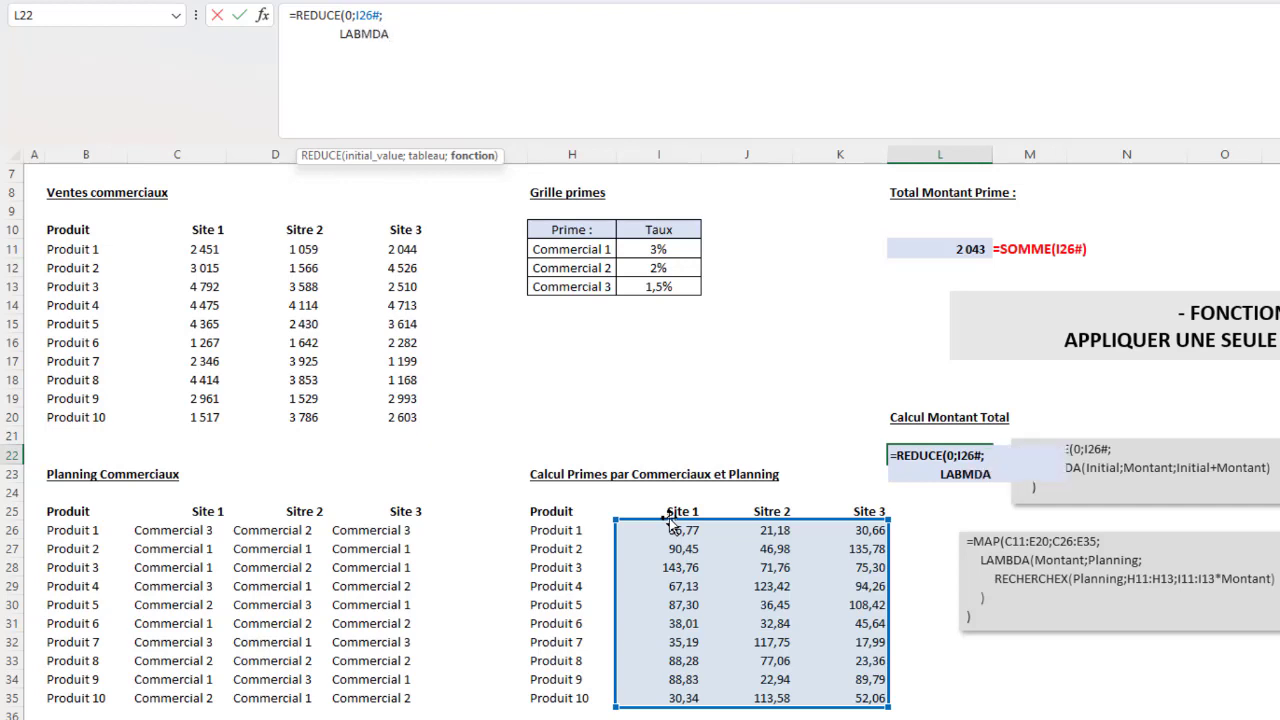
pyautogui.press('BackSpace')
pyautogui.press('BackSpace')
pyautogui.press('BackSpace')
pyautogui.press('BackSpace')
pyautogui.write('M')
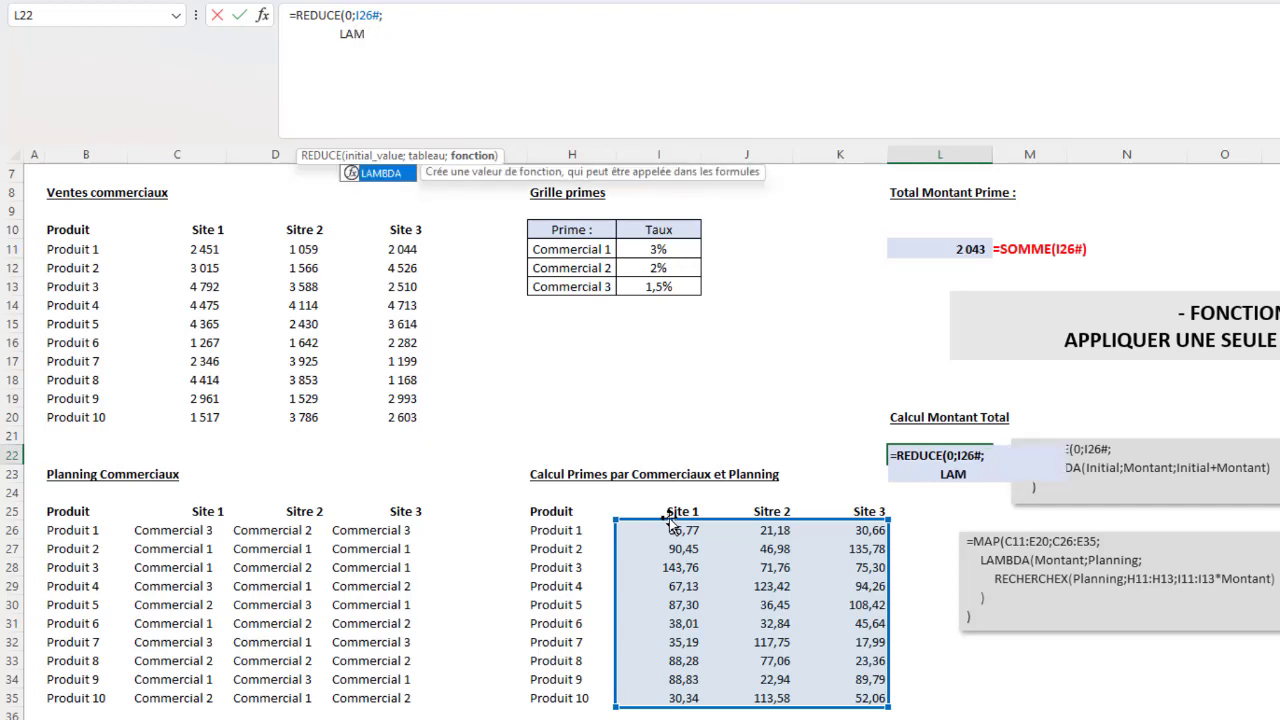
pyautogui.write('BDA(')
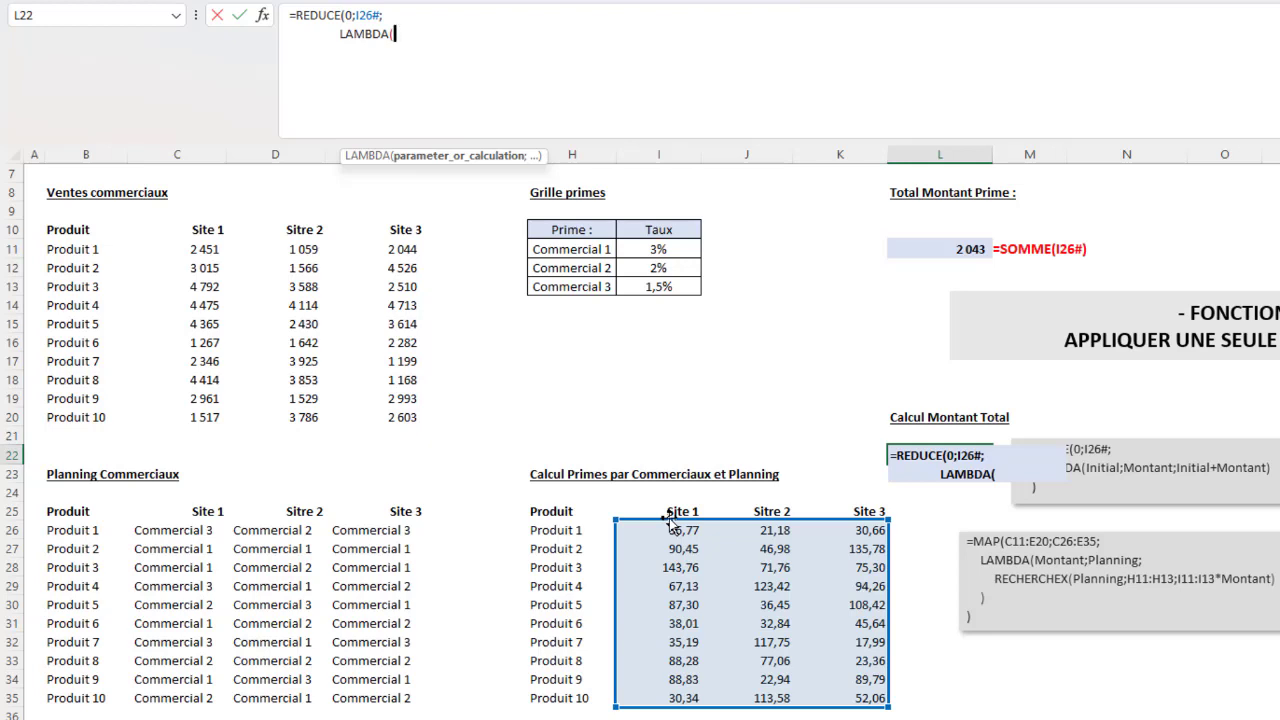
# Step: Define the LAMBDA parameters Initial and Montant with the calculation Initial+Montant, and close the LAMBDA parenthesis on its own line
pyautogui.hotkey('alt', 'Return')
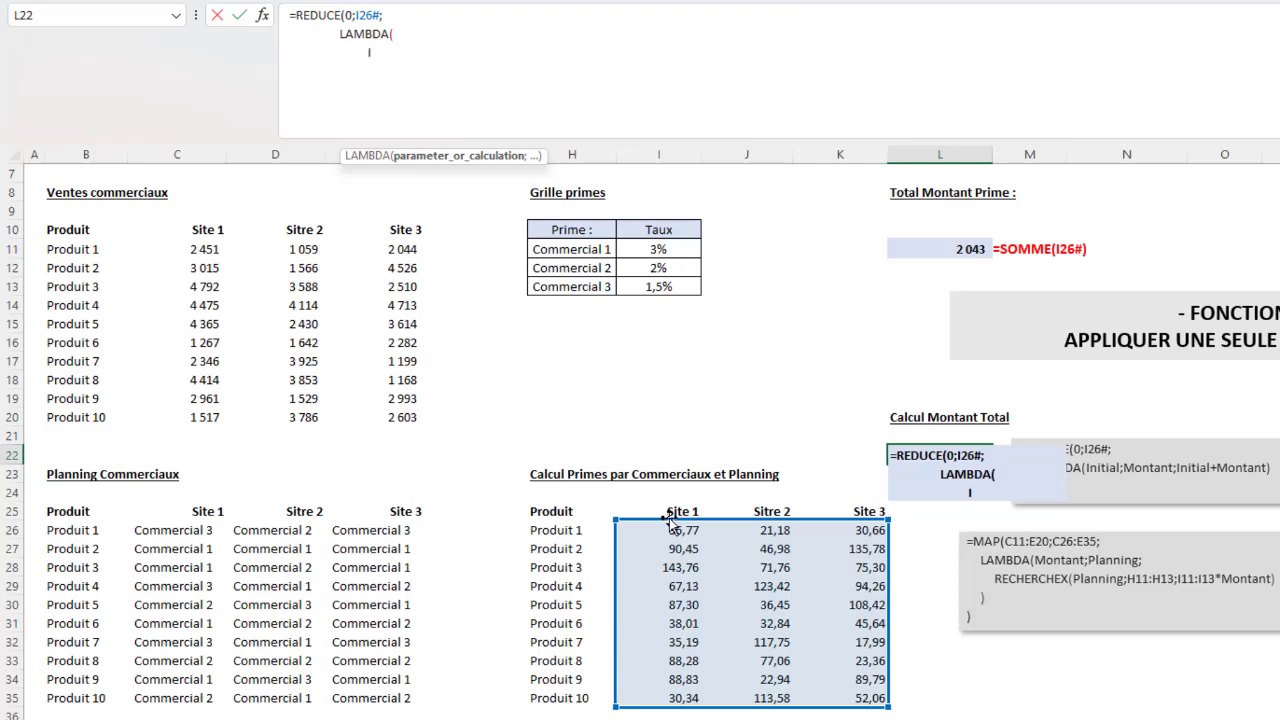
pyautogui.write('Initial;')
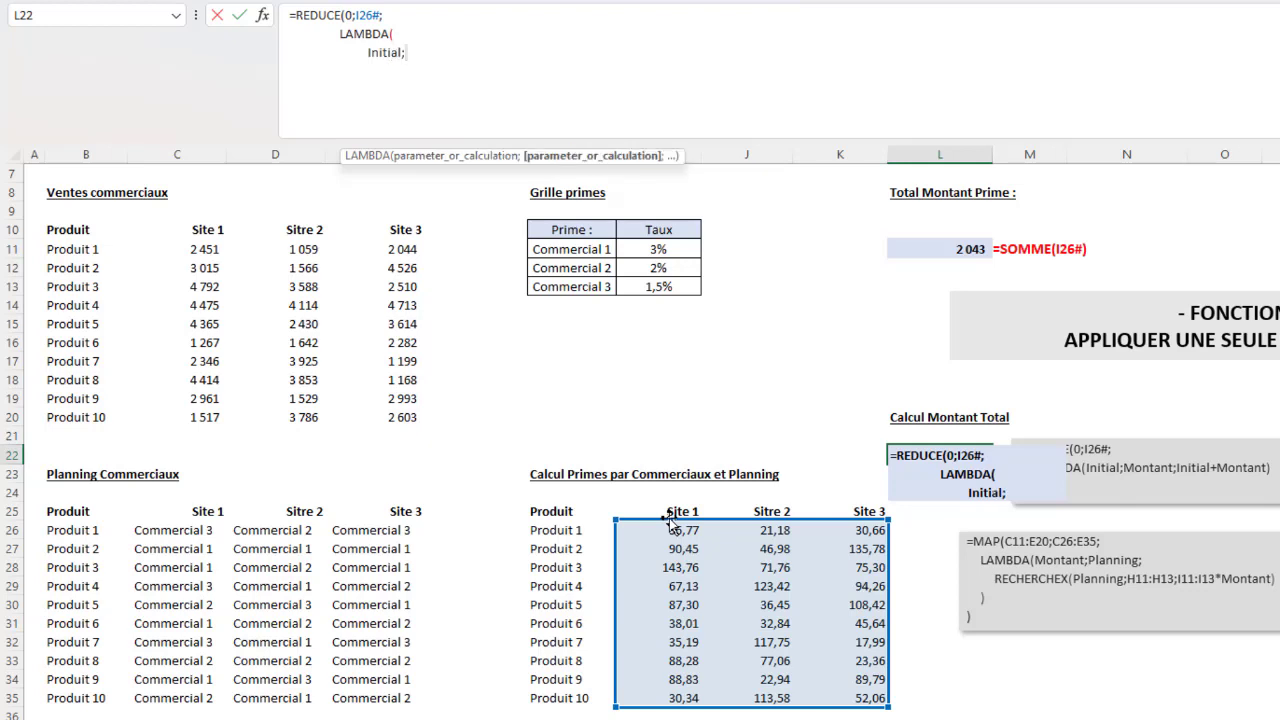
pyautogui.write('Montant')
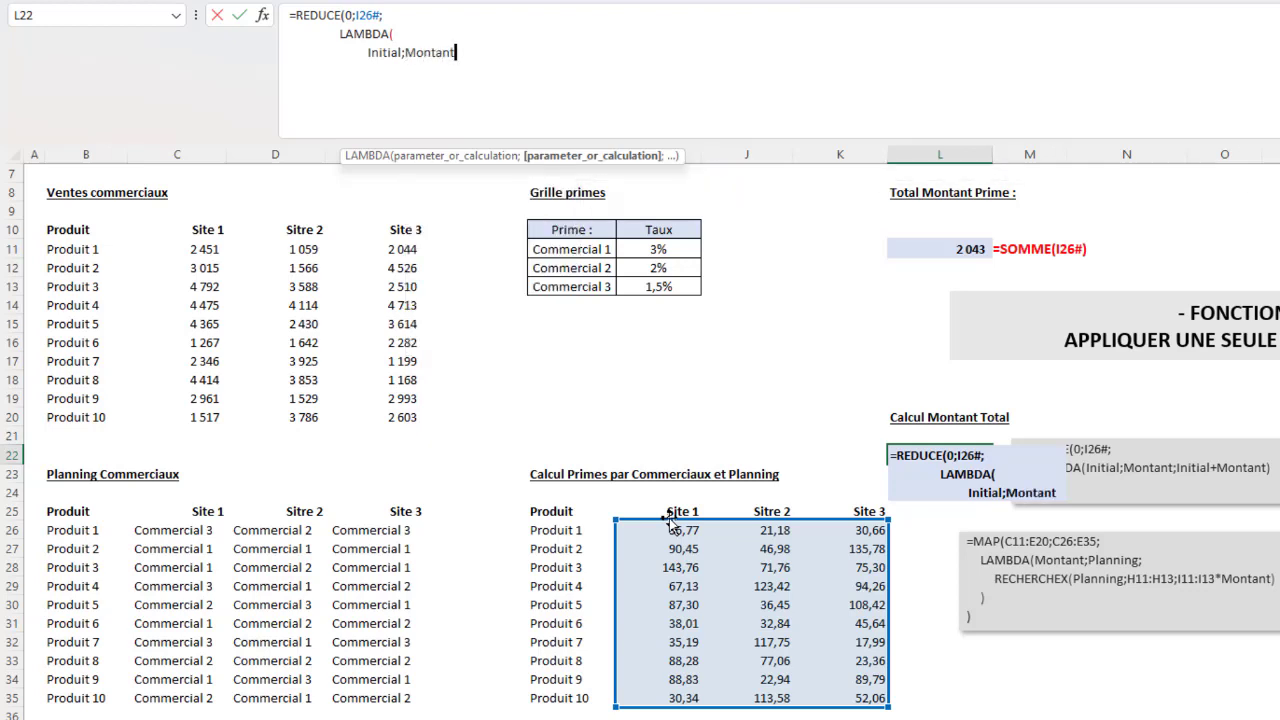
pyautogui.write(';')
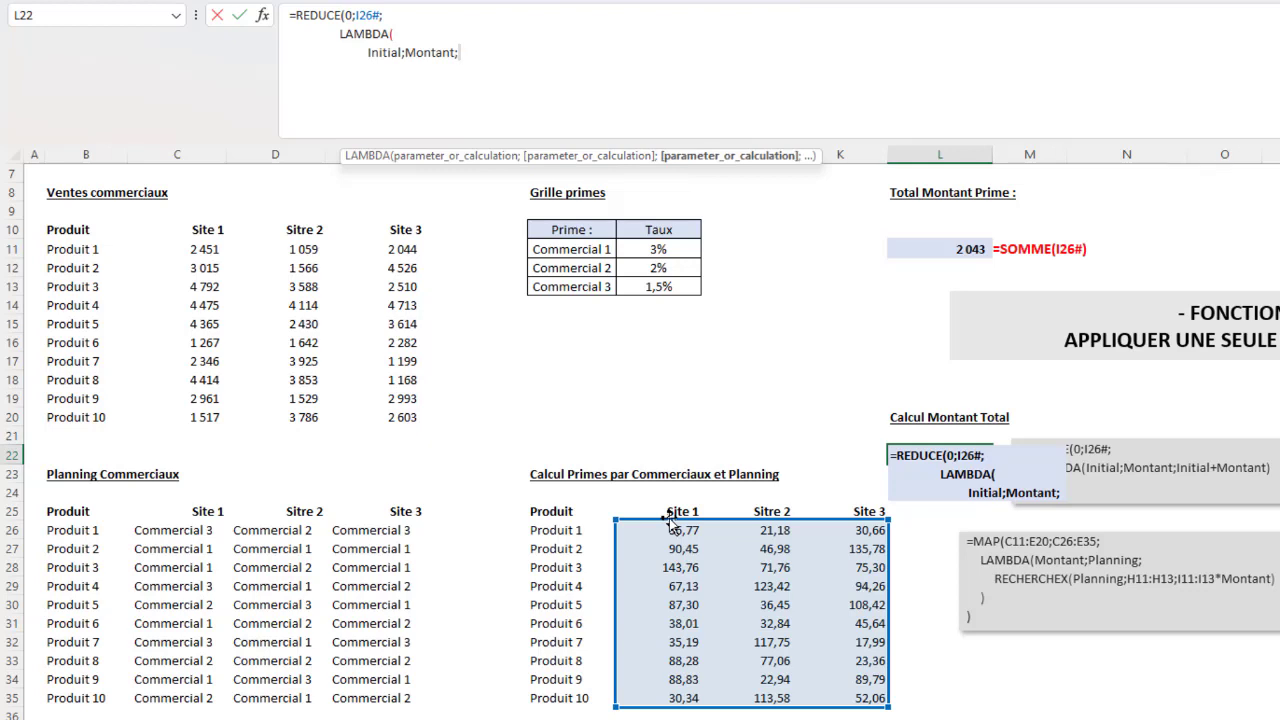
pyautogui.write('Initial')
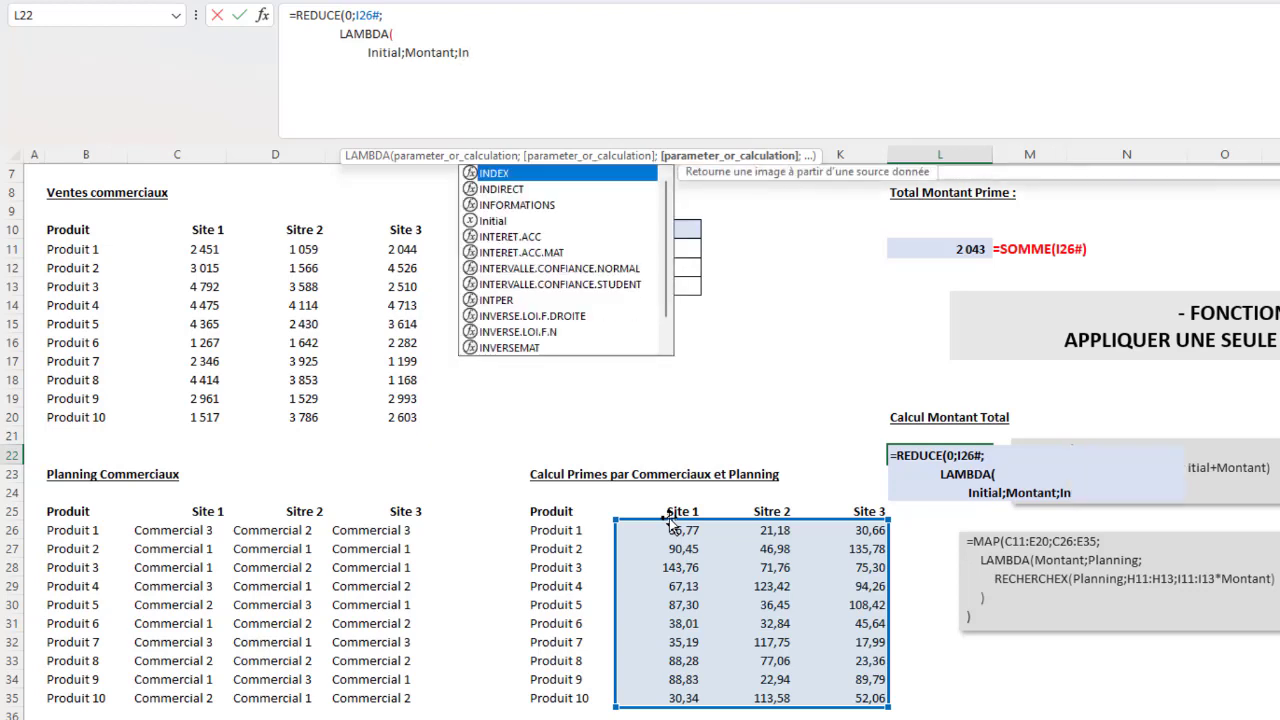
pyautogui.write('+Montant')
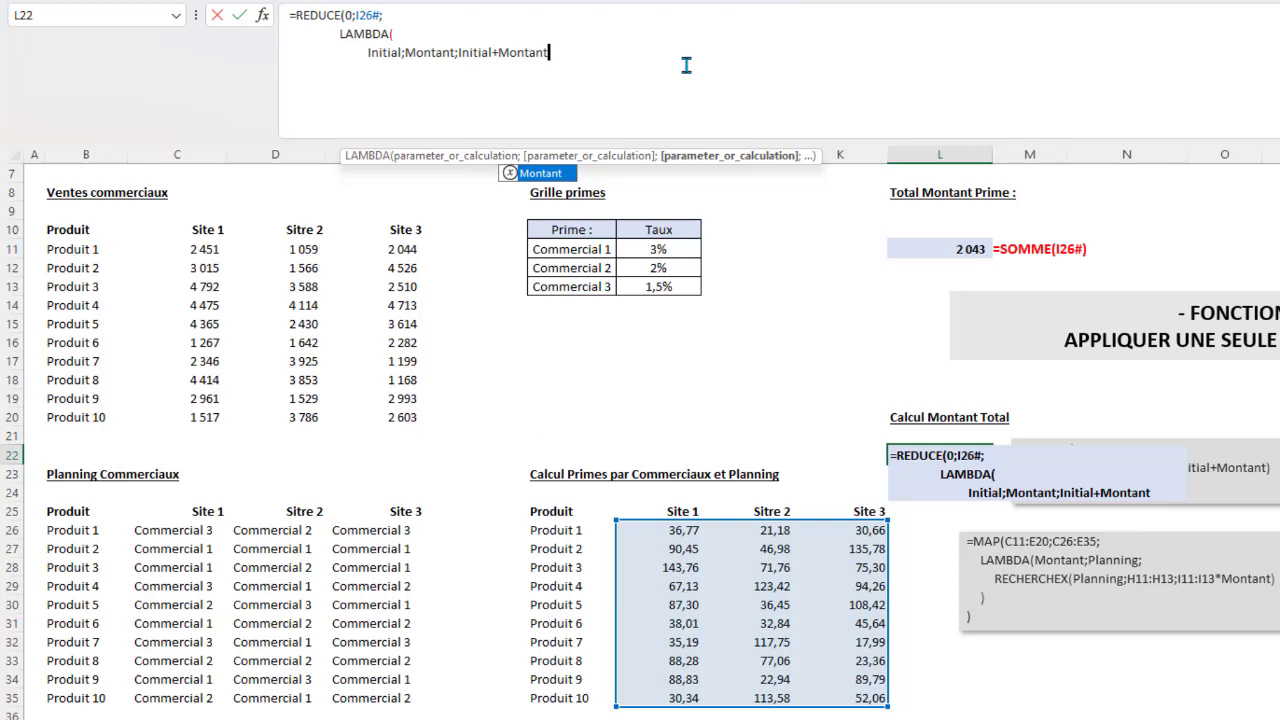
pyautogui.hotkey('alt', 'Return')
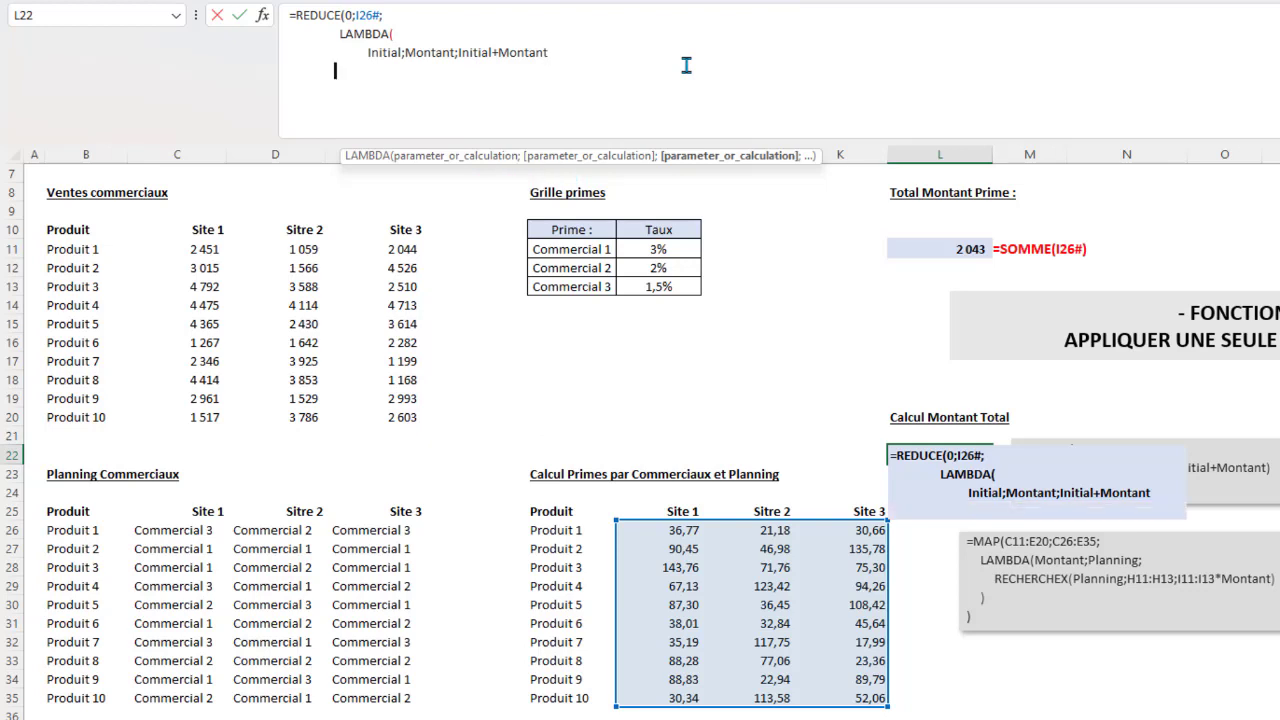
pyautogui.write(')')
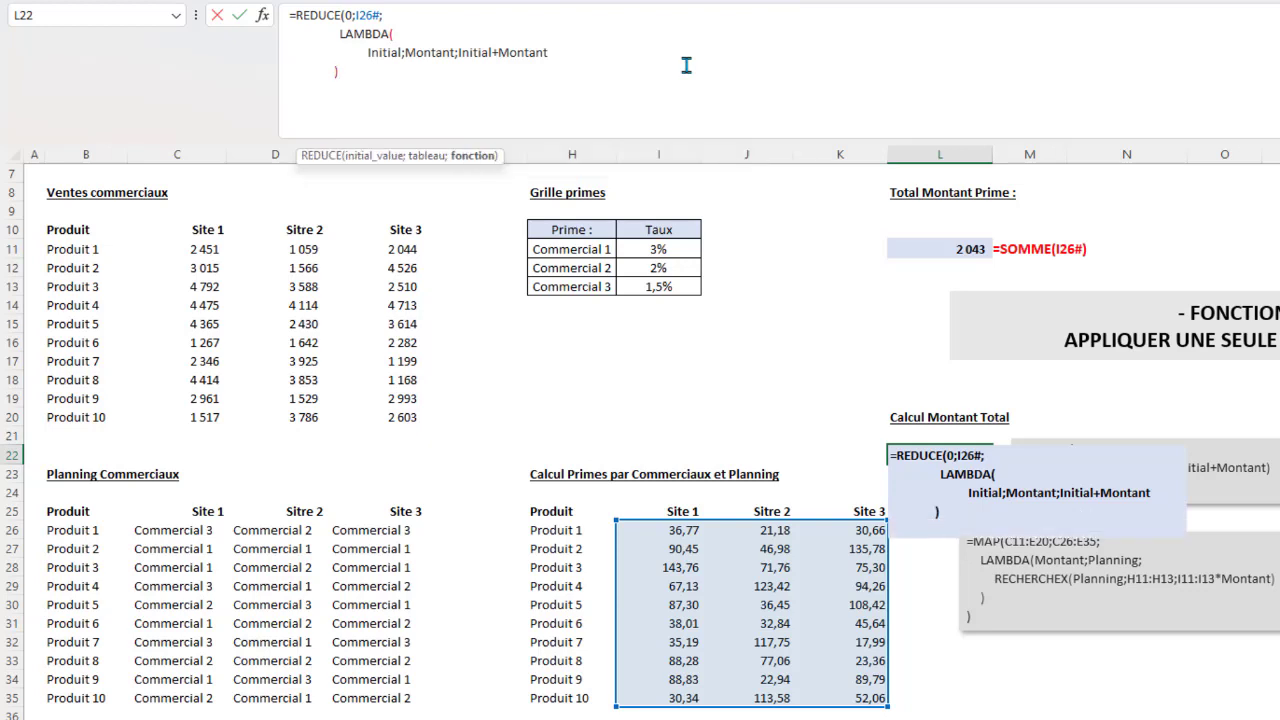
# Step: Close the REDUCE parenthesis on its own line, validate the formula in L22, reselect L22, collapse the formula bar, and select I26
pyautogui.hotkey('alt', 'Return')
pyautogui.write(')')
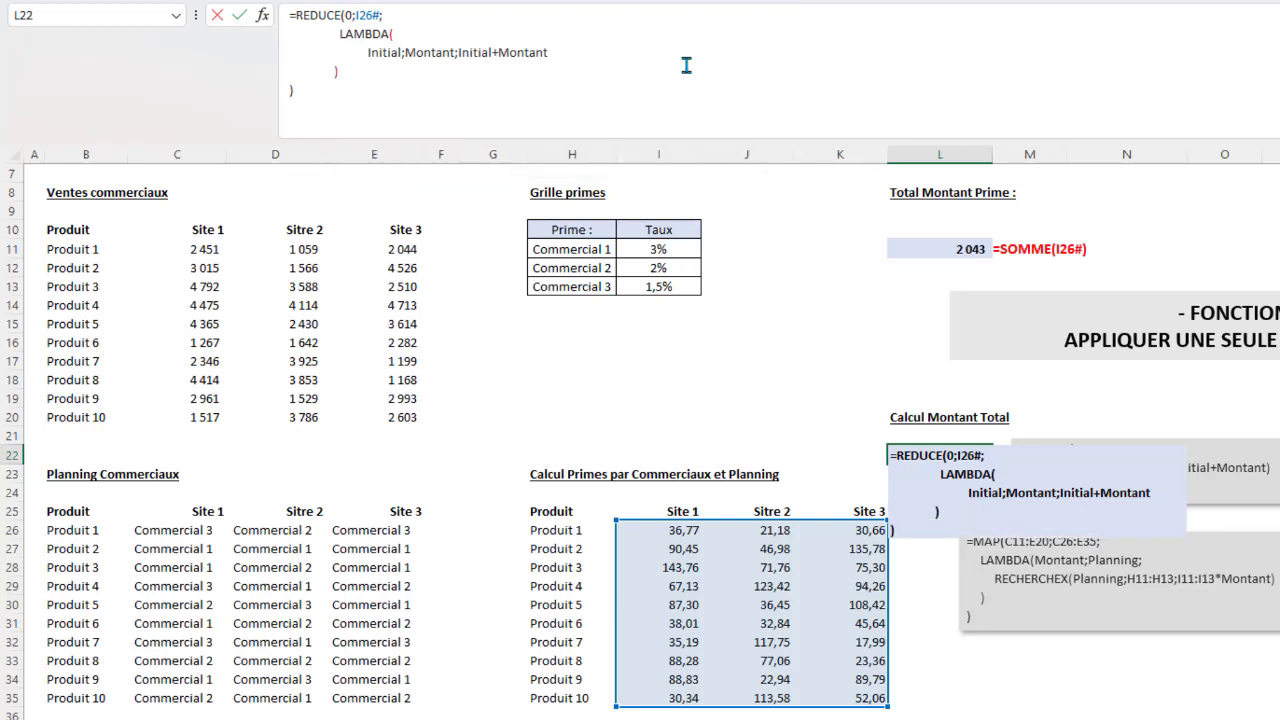
pyautogui.press('Return')
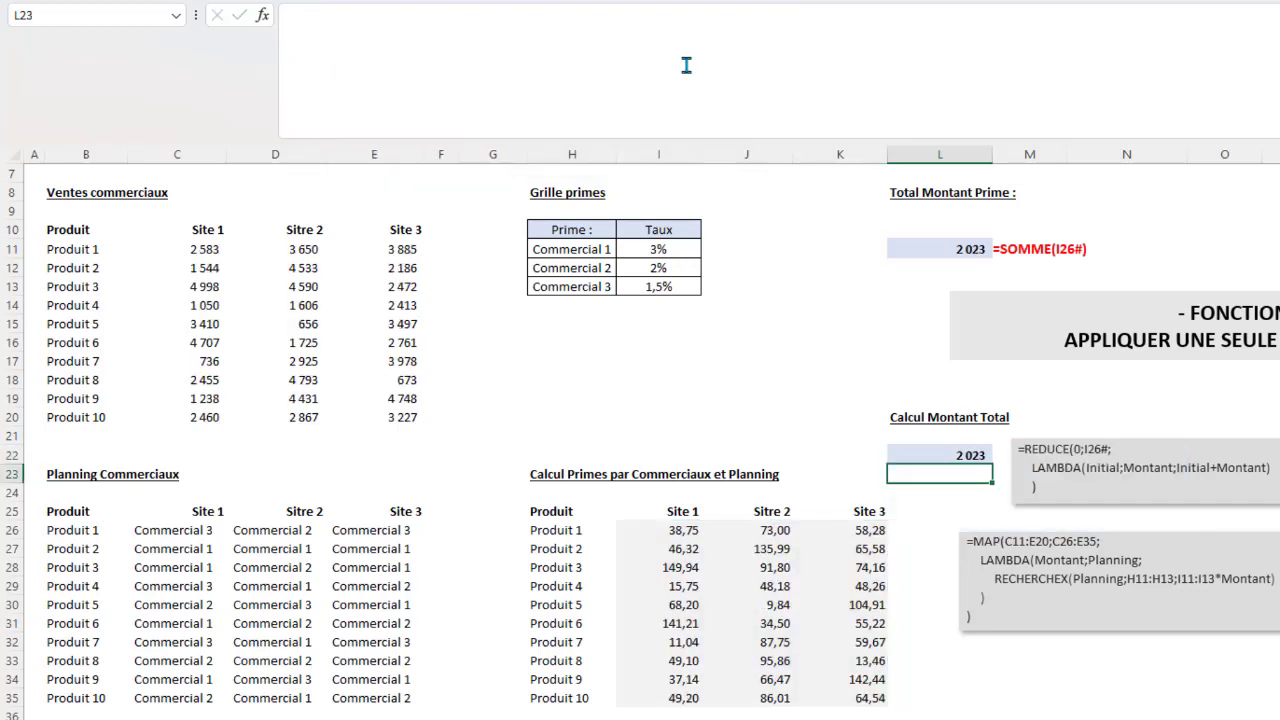
pyautogui.click(934, 453)
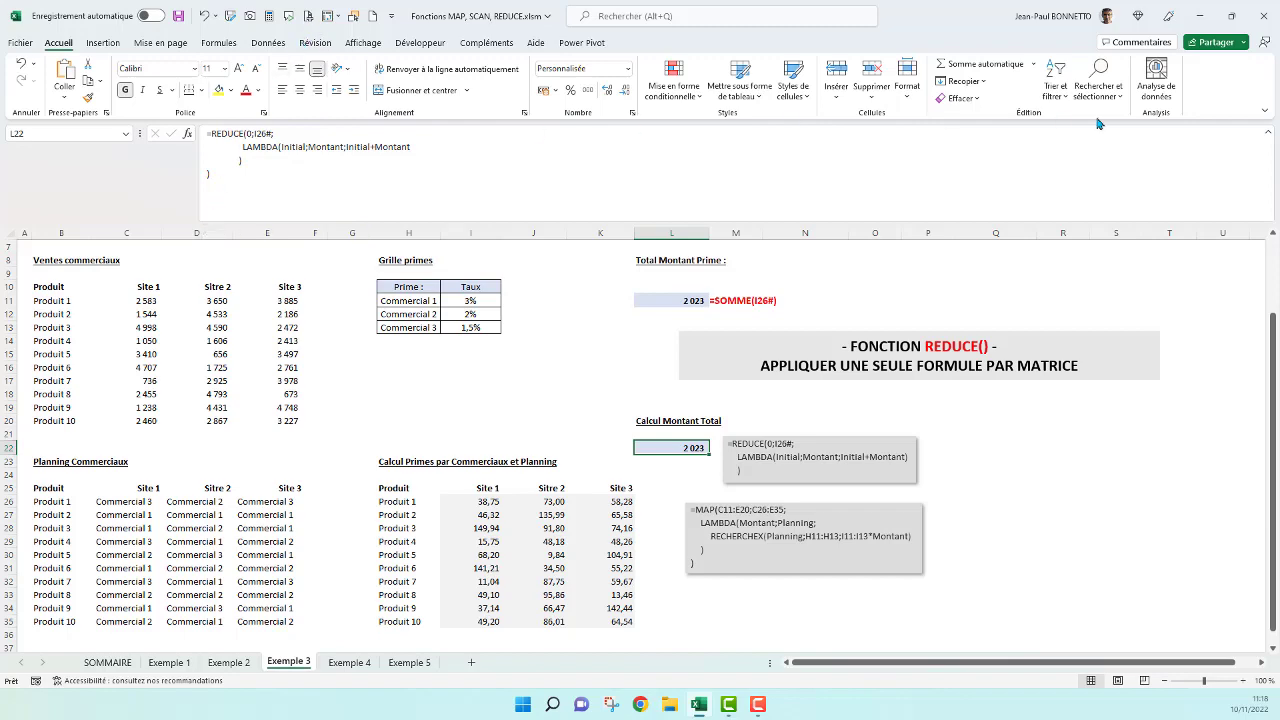
pyautogui.click(1268, 133)
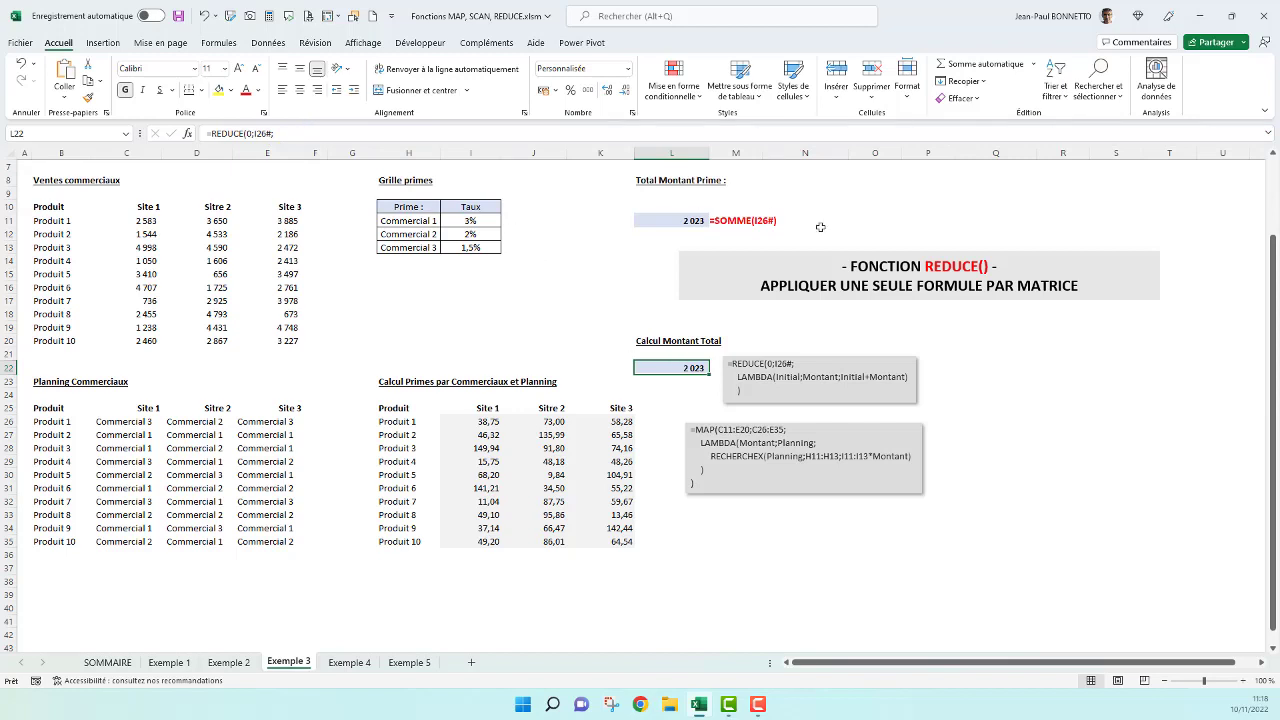
pyautogui.click(478, 423)
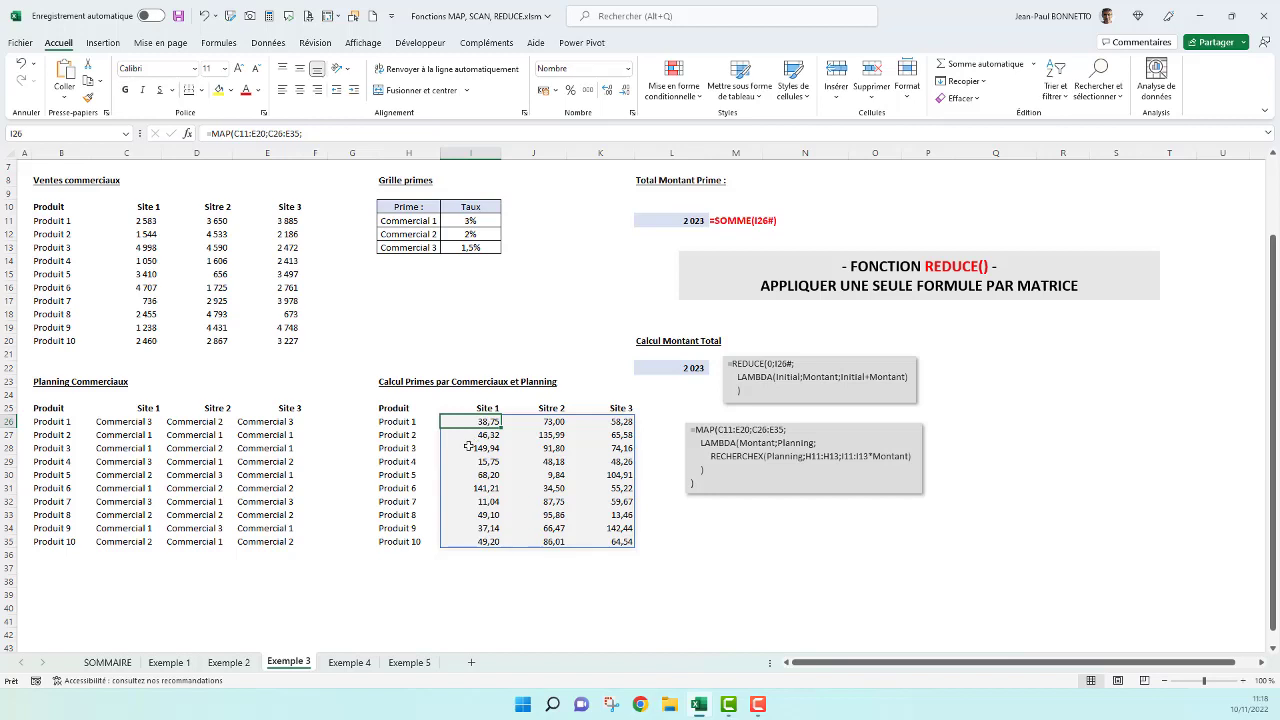
# Step: Look at the Exemple 4 sheet and highlight SCAN in the list of functions on the SOMMAIRE sheet
pyautogui.click(349, 663)
pyautogui.click(366, 354)
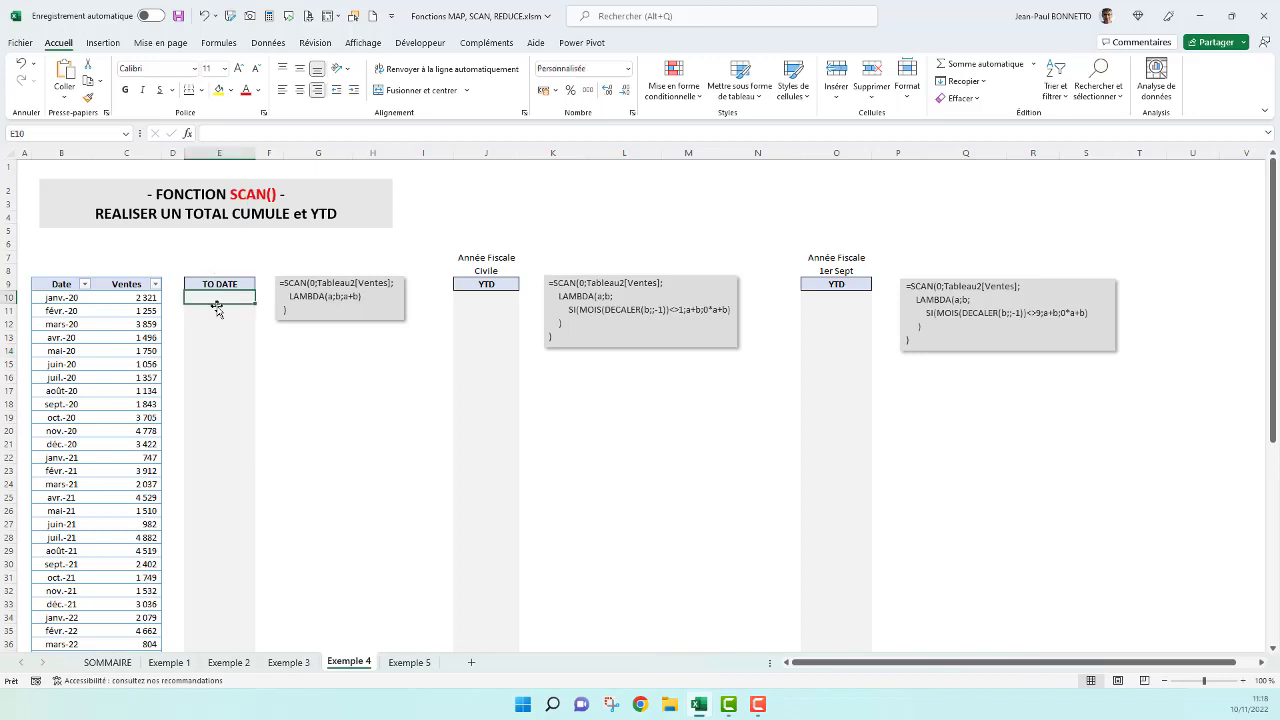
pyautogui.click(118, 664)
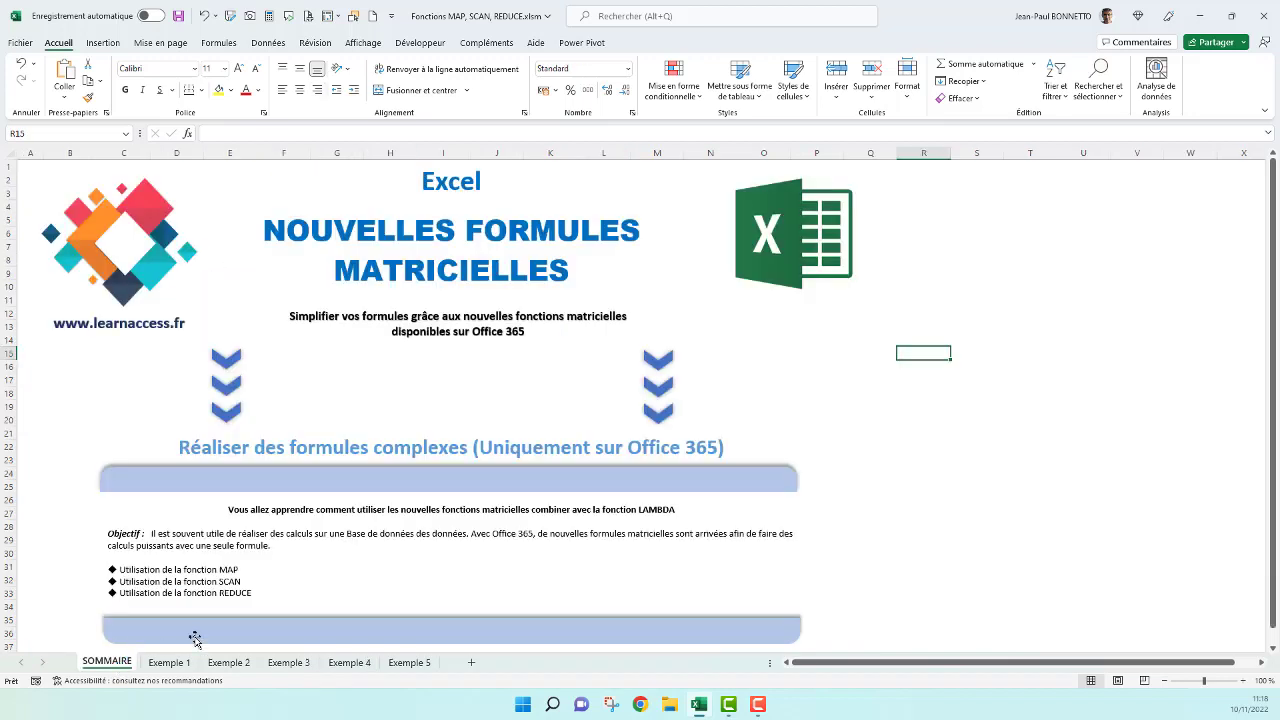
pyautogui.doubleClick(249, 570)
pyautogui.moveTo(252, 596); pyautogui.dragTo(217, 581)
pyautogui.click(183, 579)
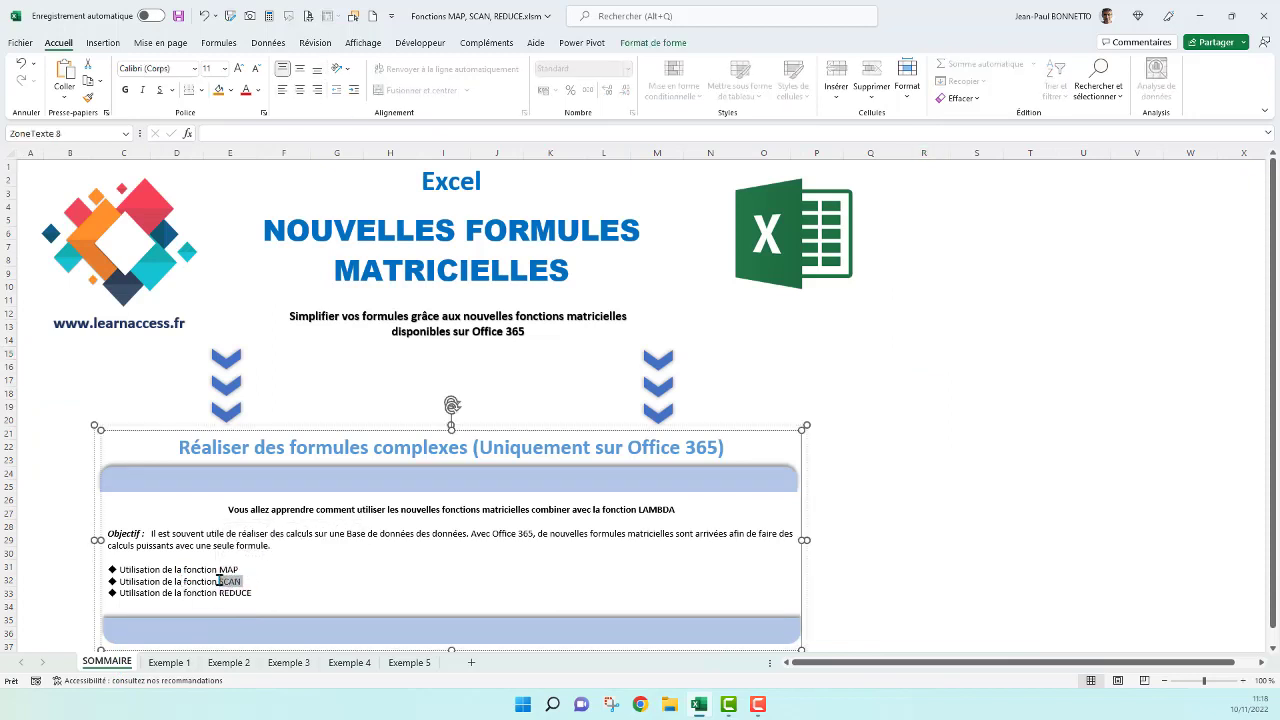
# Step: On the Exemple 4 sheet, change the header in E9 to ALL TO DATE and select E10 below it
pyautogui.click(337, 664)
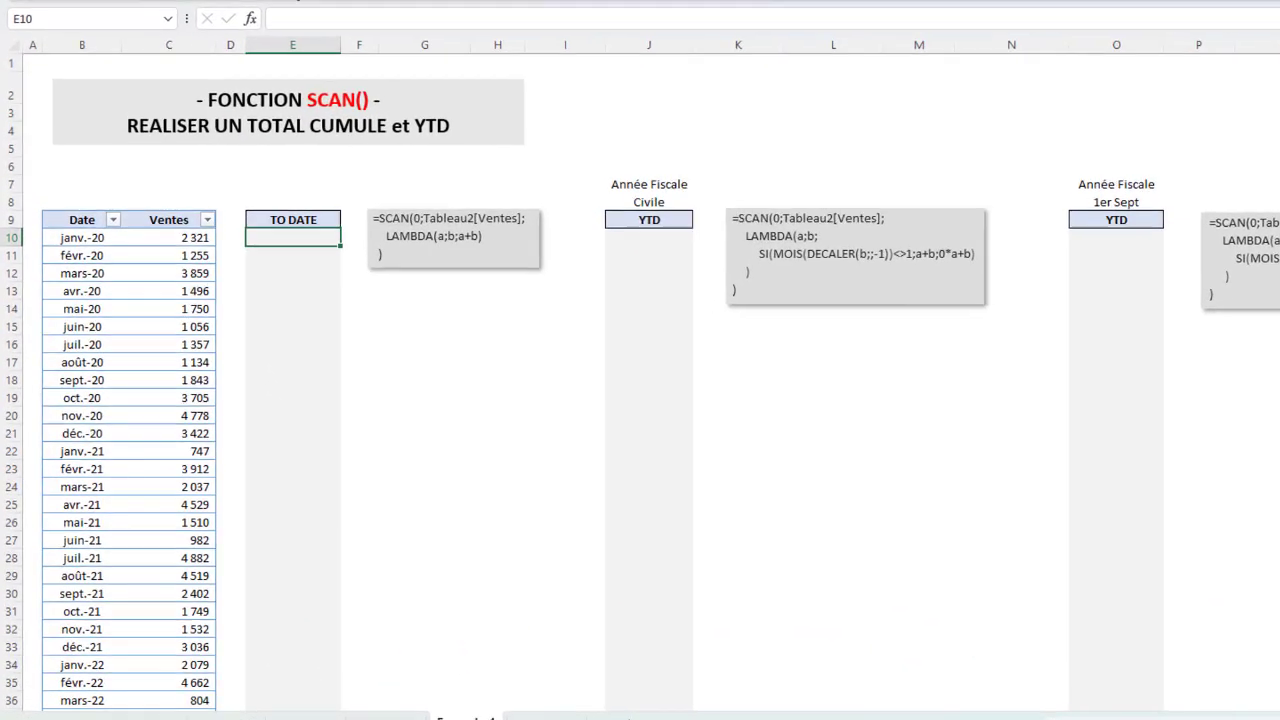
pyautogui.click(567, 100)
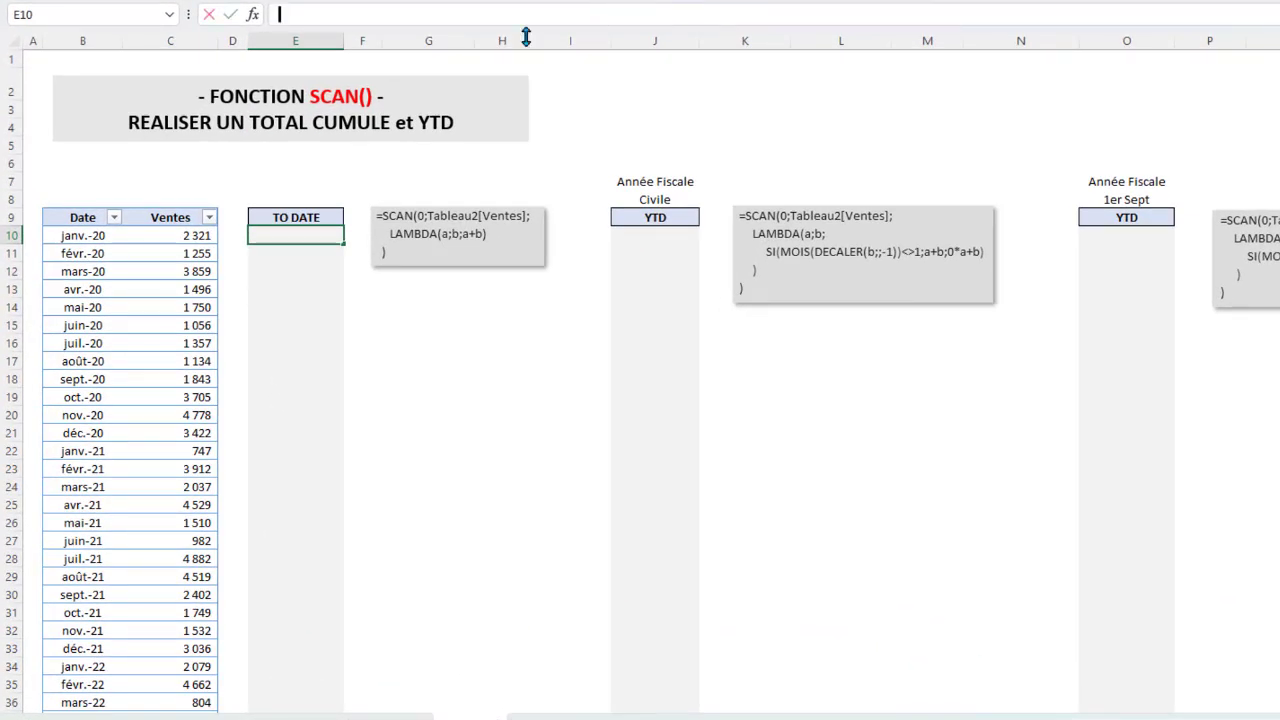
pyautogui.click(284, 220)
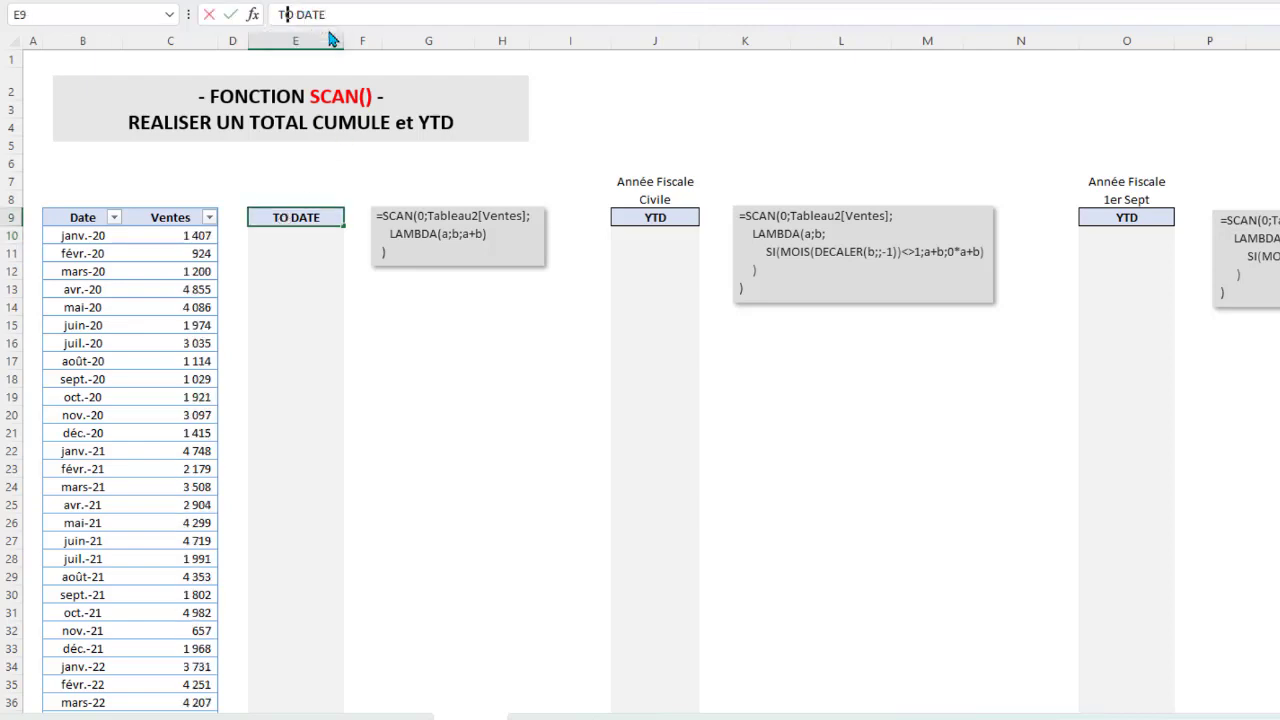
pyautogui.press('Left')
pyautogui.write('ALL')
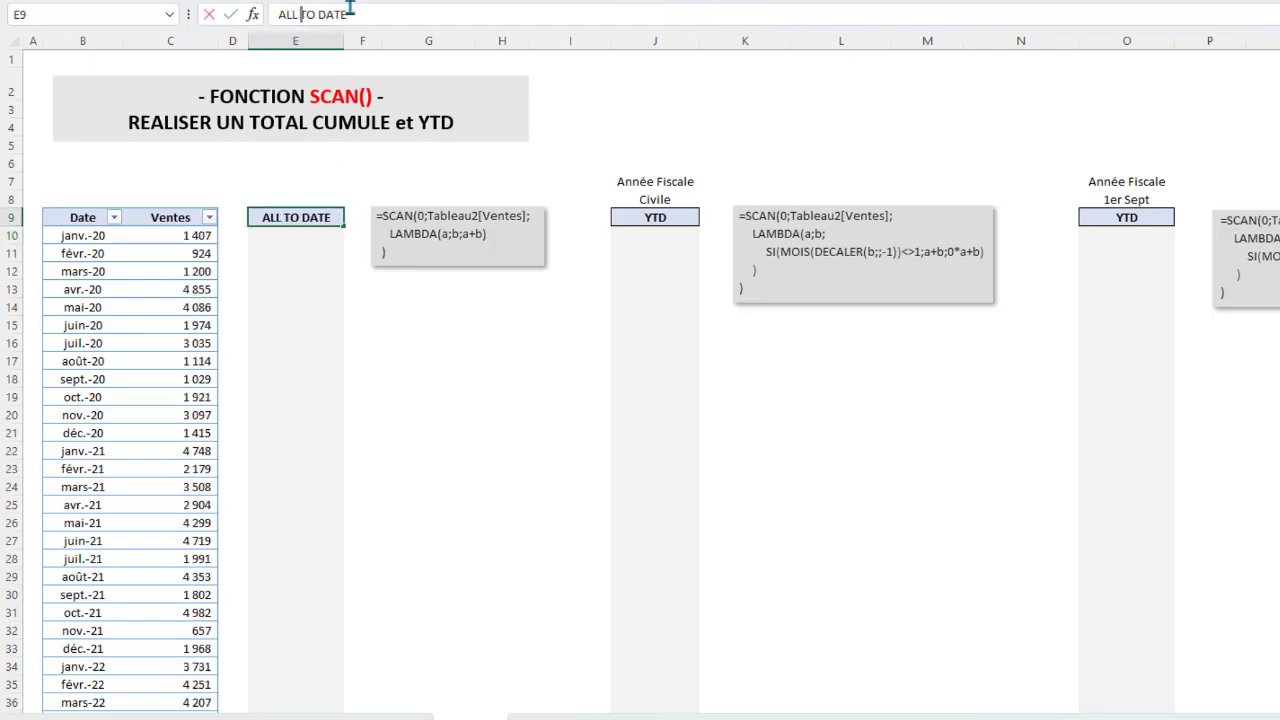
pyautogui.click(282, 236)
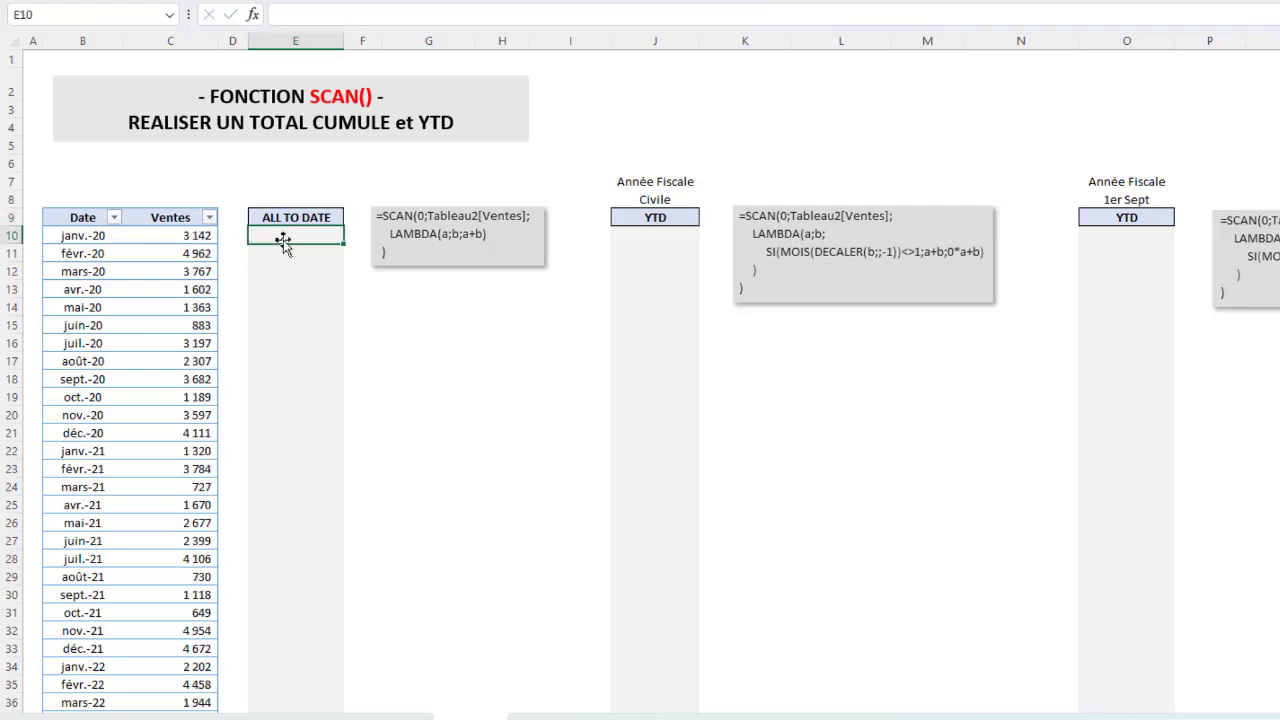
# Step: Look over the charts below the sales table and start a SCAN formula in E10 under ALL TO DATE
pyautogui.scroll(-12, 283, 245)
pyautogui.scroll(6, 295, 222)
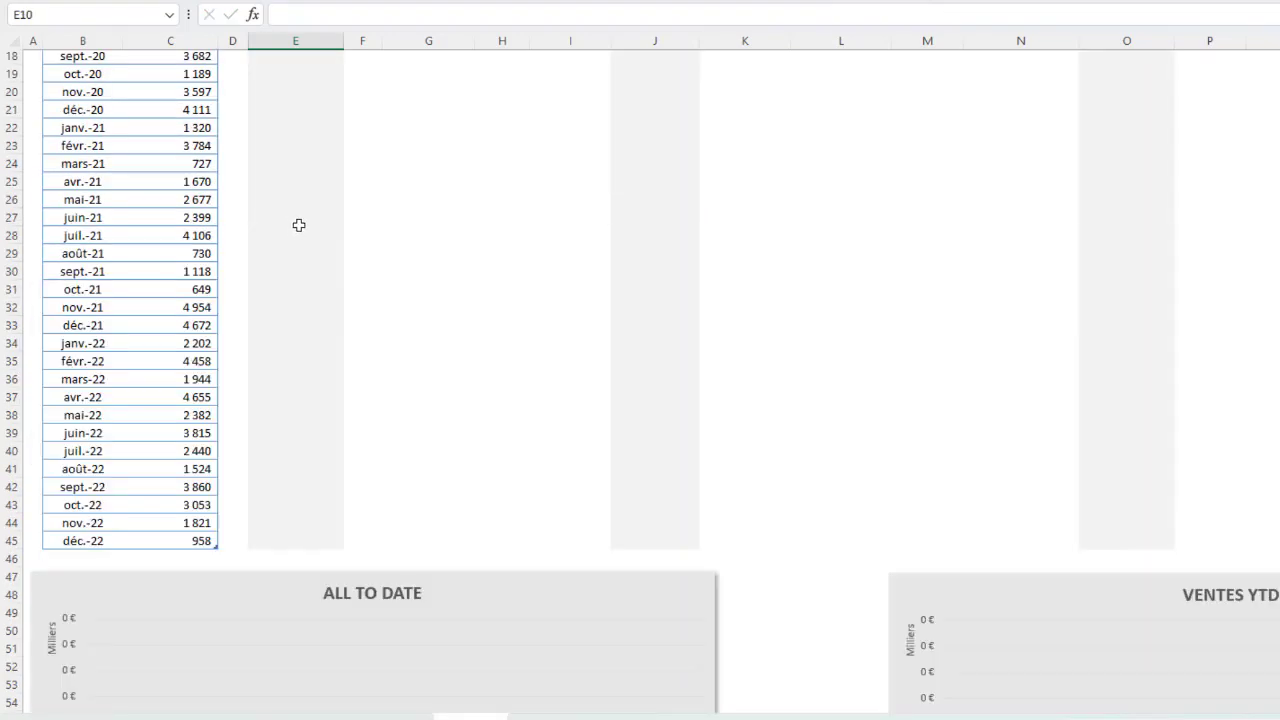
pyautogui.scroll(-13, 334, 123)
pyautogui.scroll(13, 366, 263)
pyautogui.scroll(6, 520, 166)
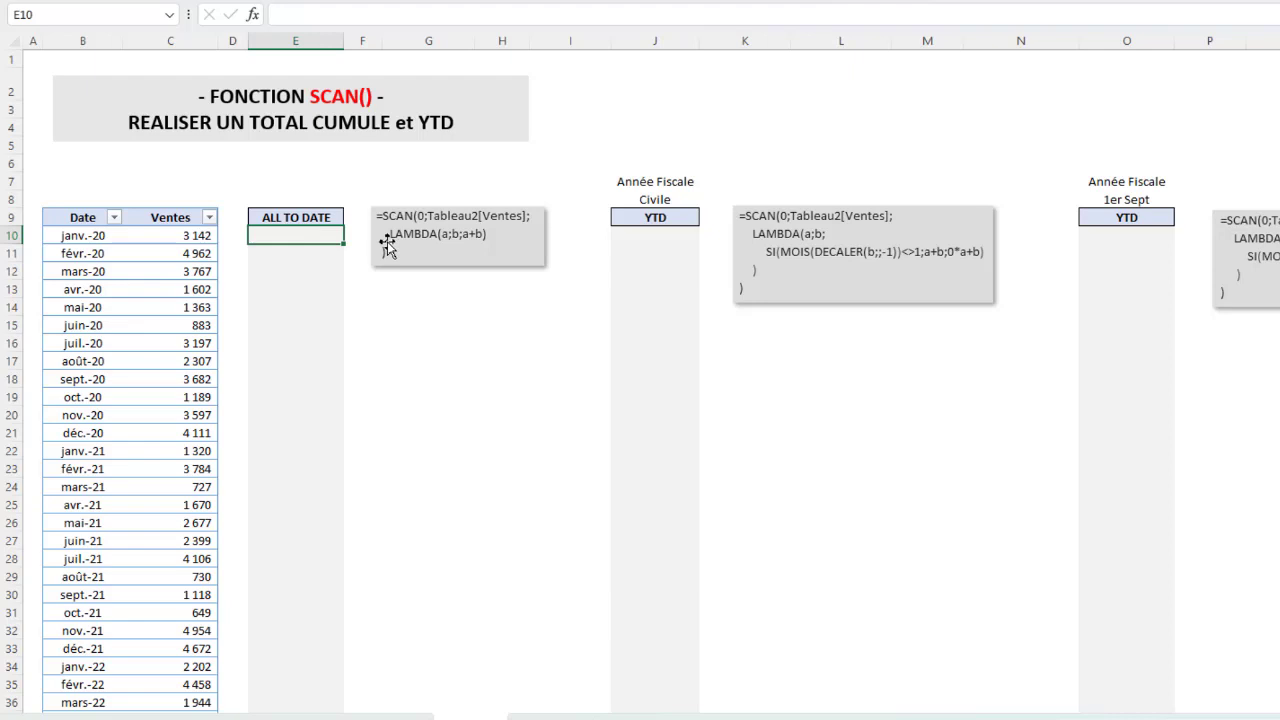
pyautogui.click(304, 20)
pyautogui.write('=SCAN')
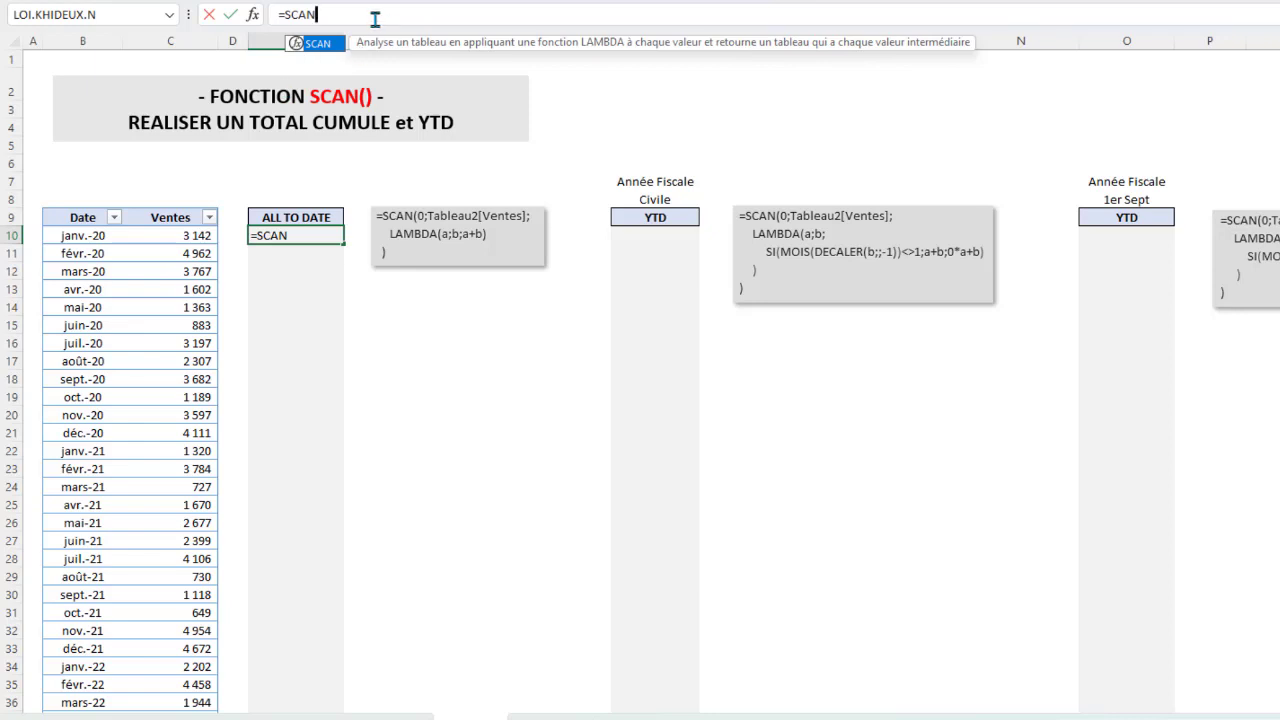
pyautogui.write('(')
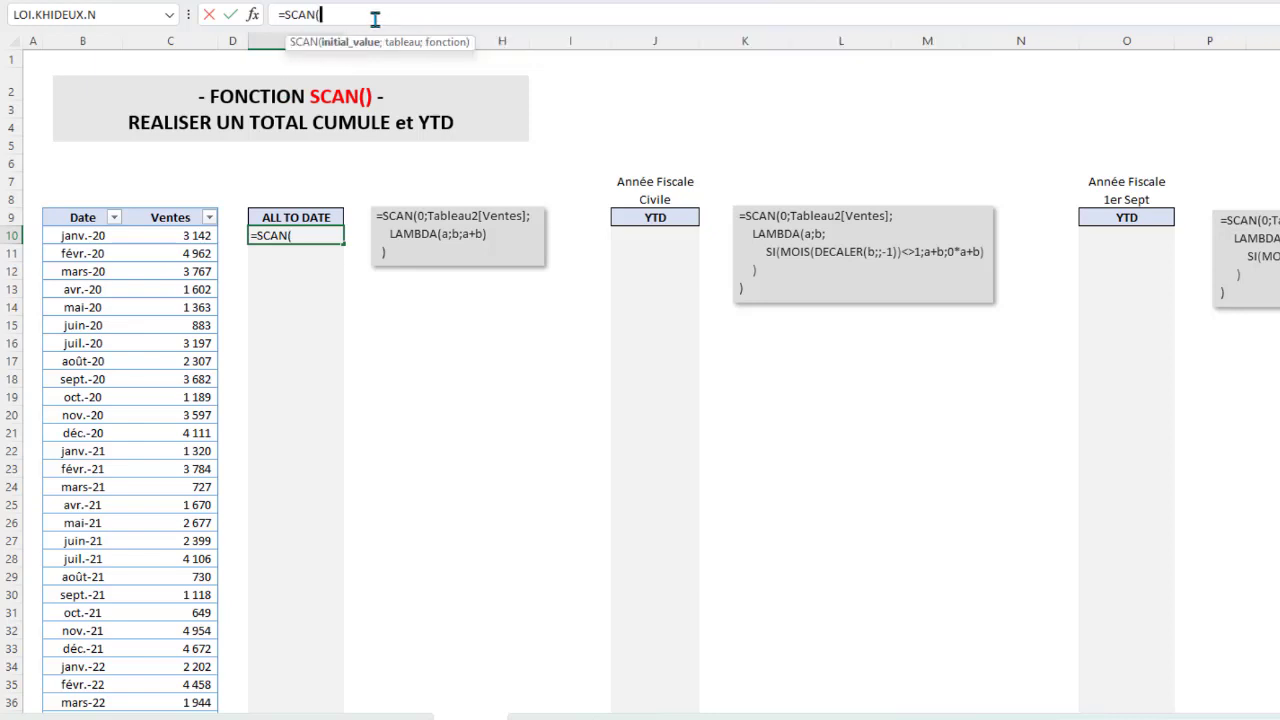
# Step: Expand the formula bar and, on a new line, give SCAN the initial value 0 and Tableau2[Ventes] as the array
pyautogui.hotkey('alt', 'Return')
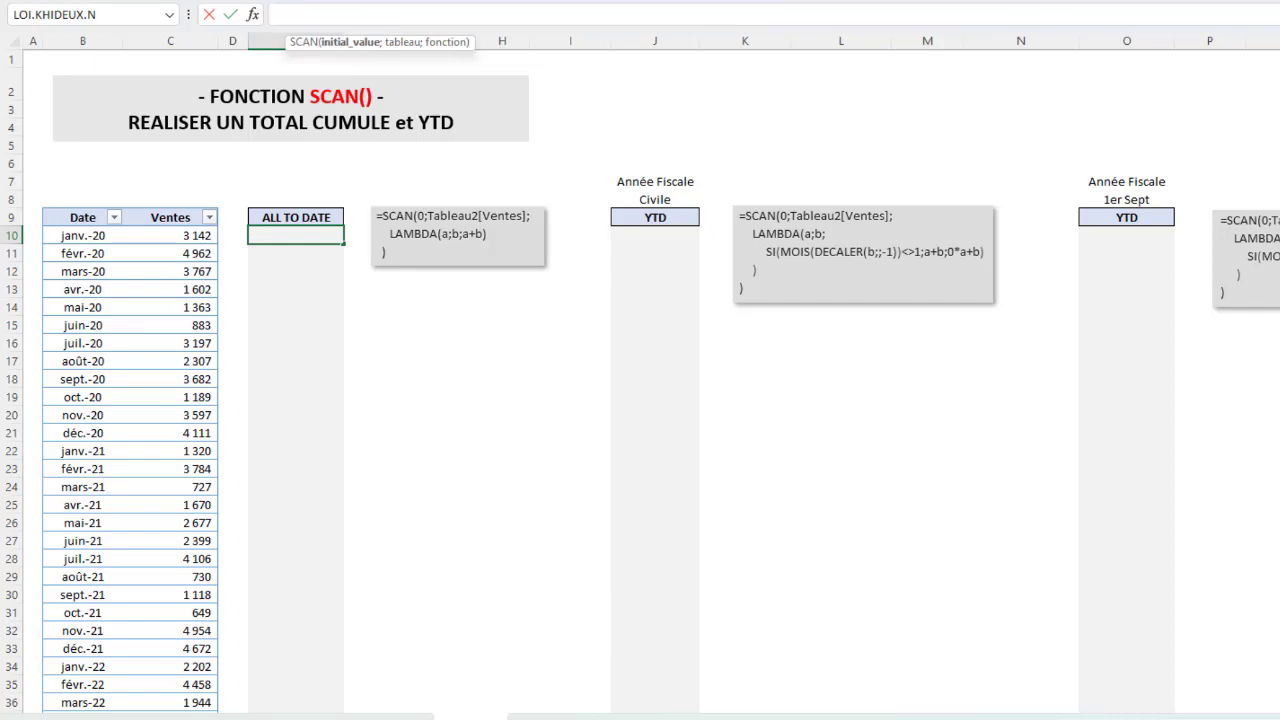
pyautogui.hotkey('ctrl', 'shift', 'u')
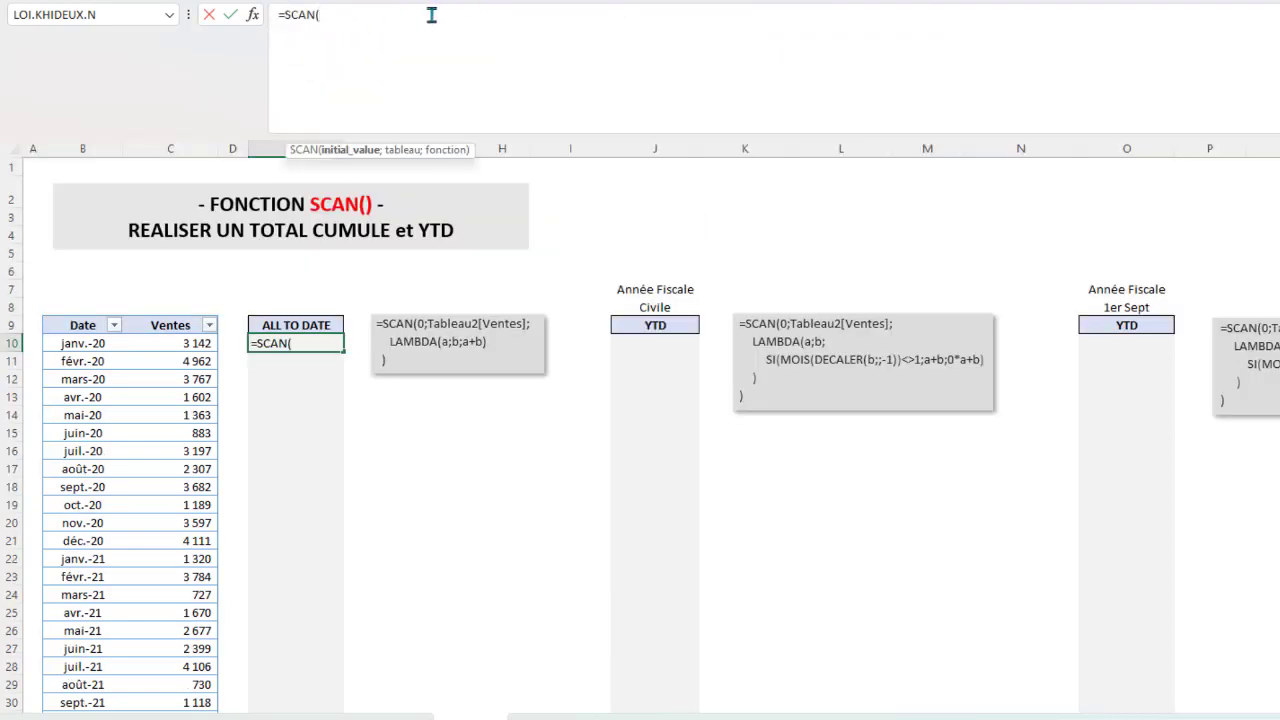
pyautogui.hotkey('alt', 'Return')
pyautogui.write('0;')
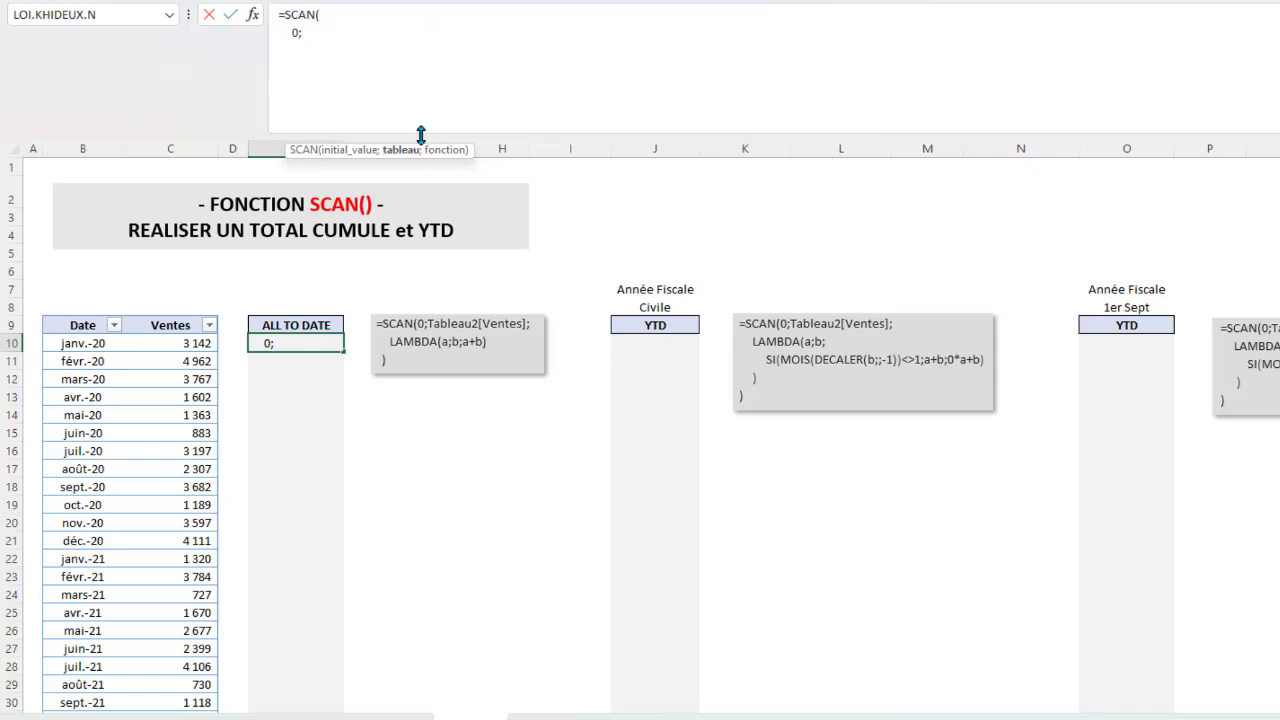
pyautogui.click(170, 316)
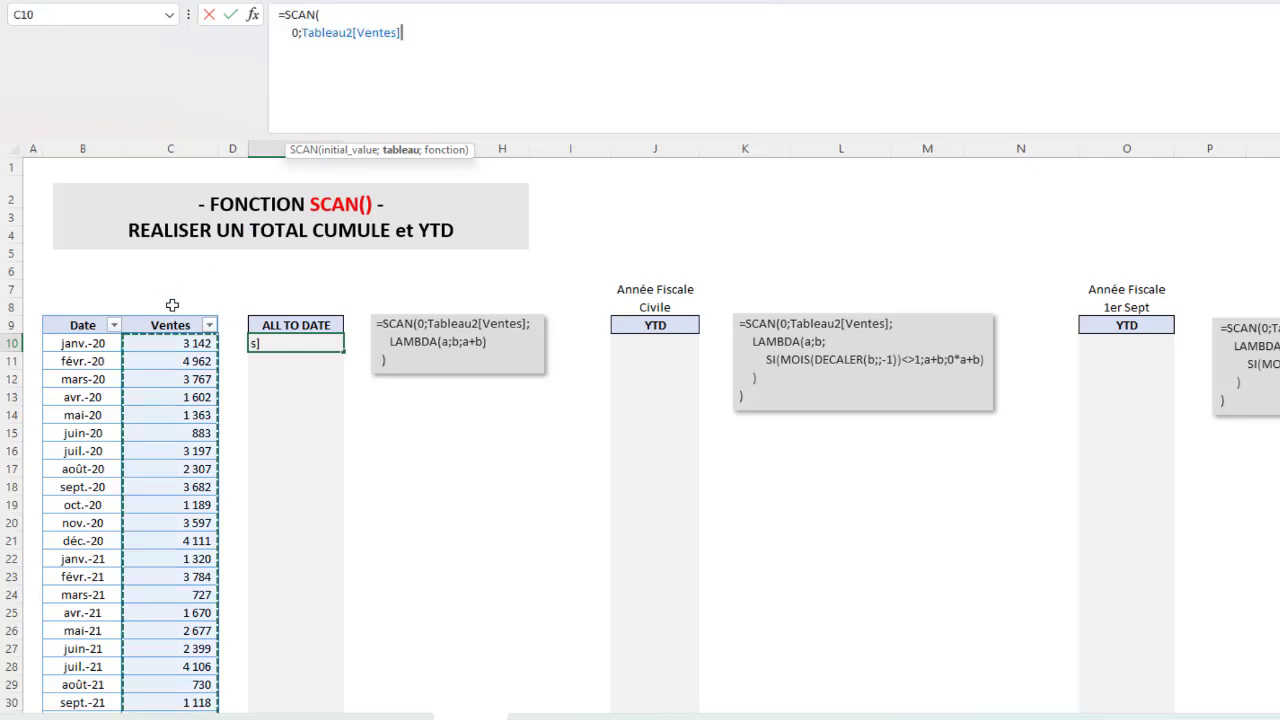
pyautogui.write(';')
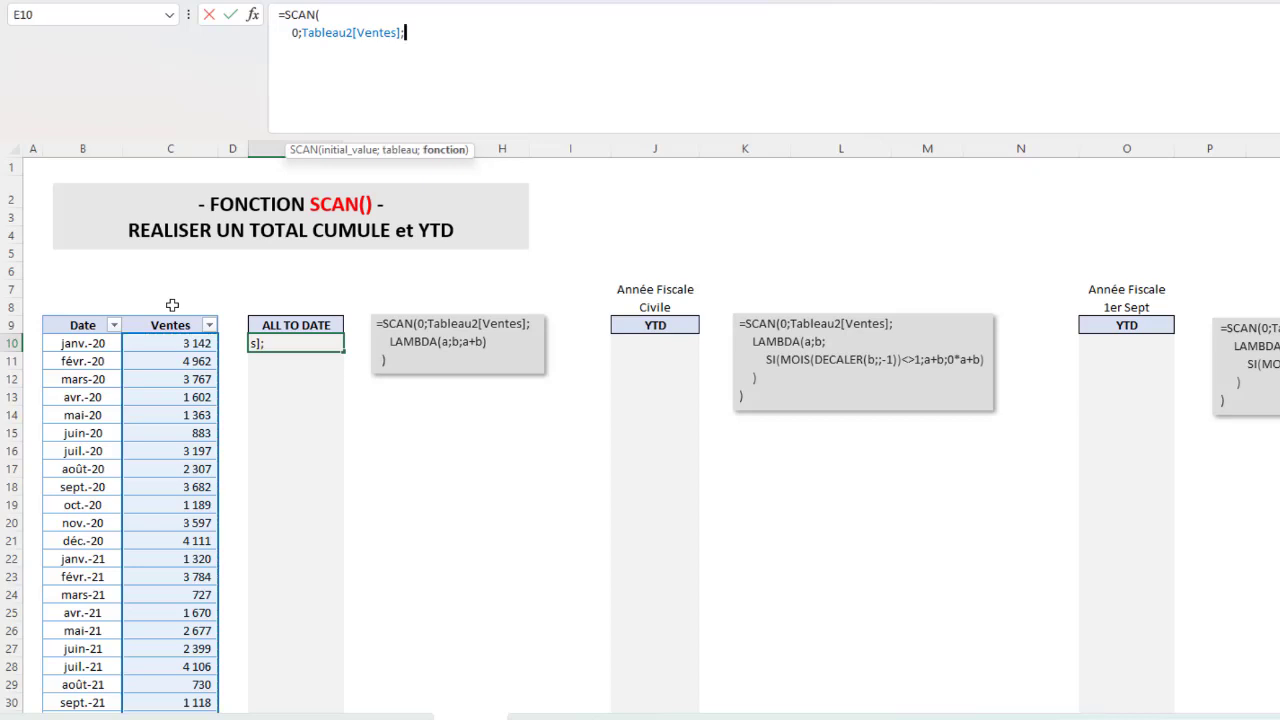
# Step: Add a LAMBDA function on a new line as SCAN's function argument, with the parameters a and b on the line below
pyautogui.hotkey('alt', 'Return')
pyautogui.write('LAMBDA')
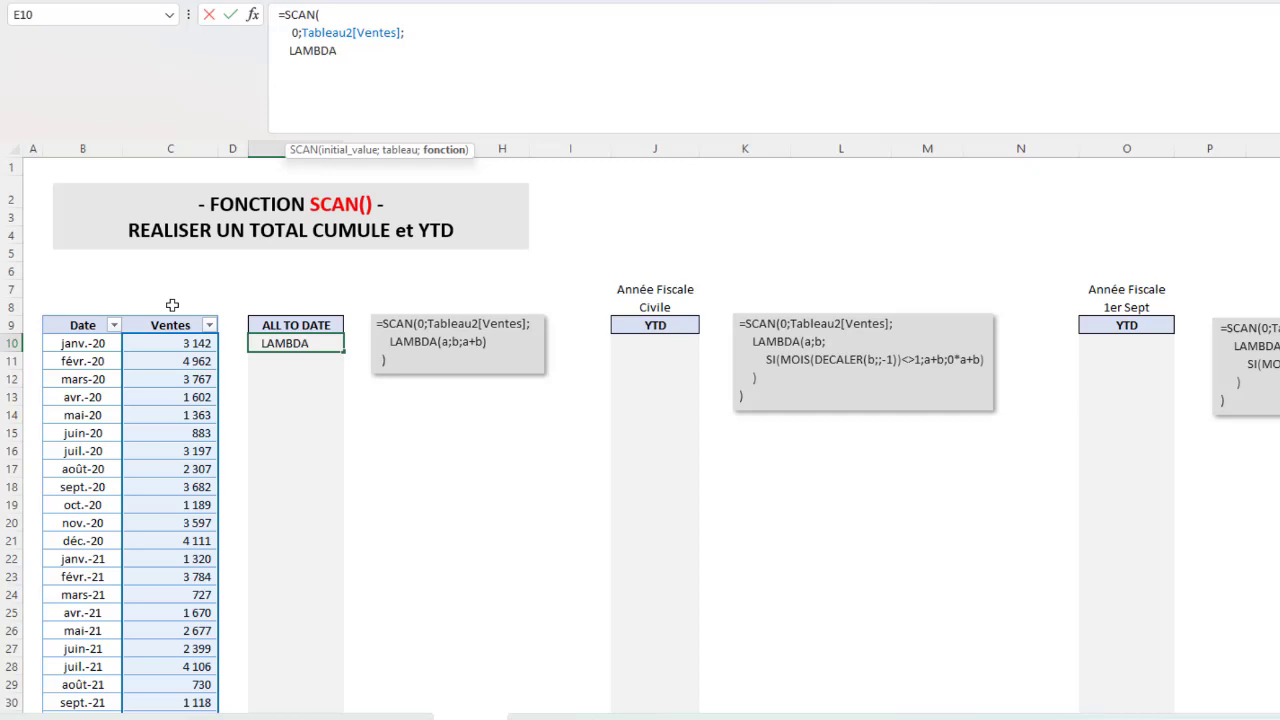
pyautogui.write('(')
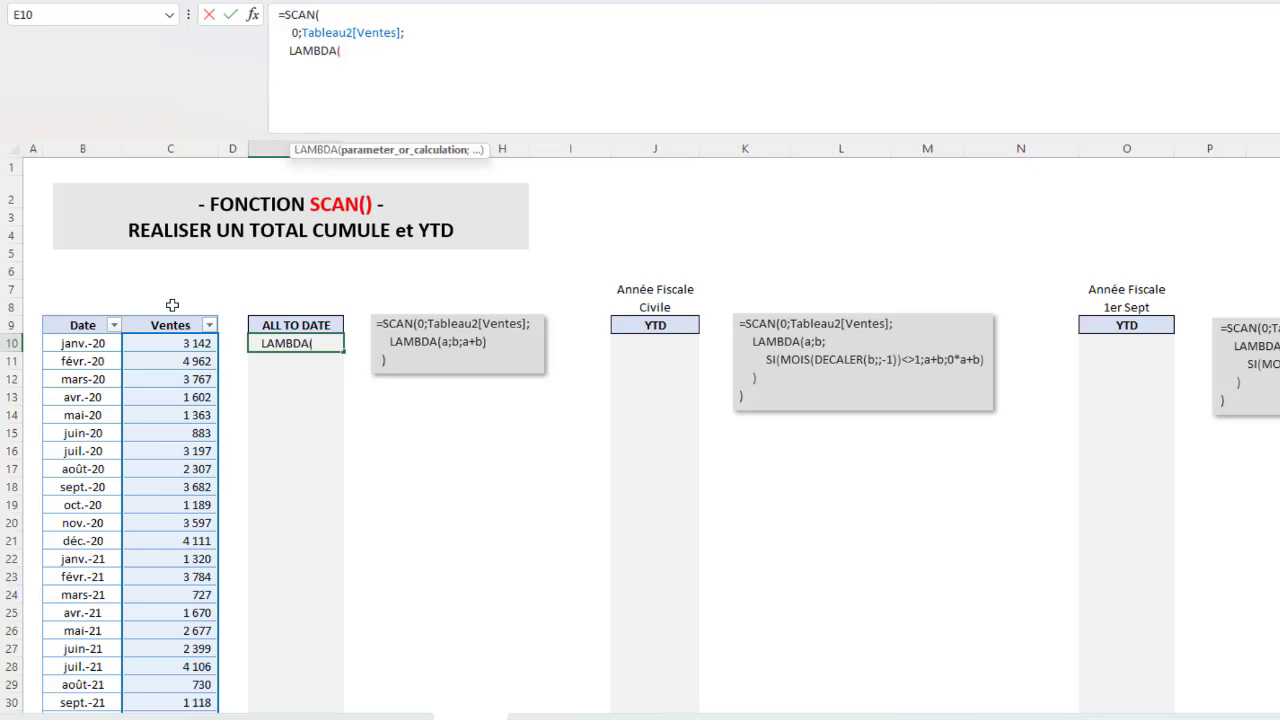
pyautogui.hotkey('alt', 'Return')
pyautogui.write('a;')
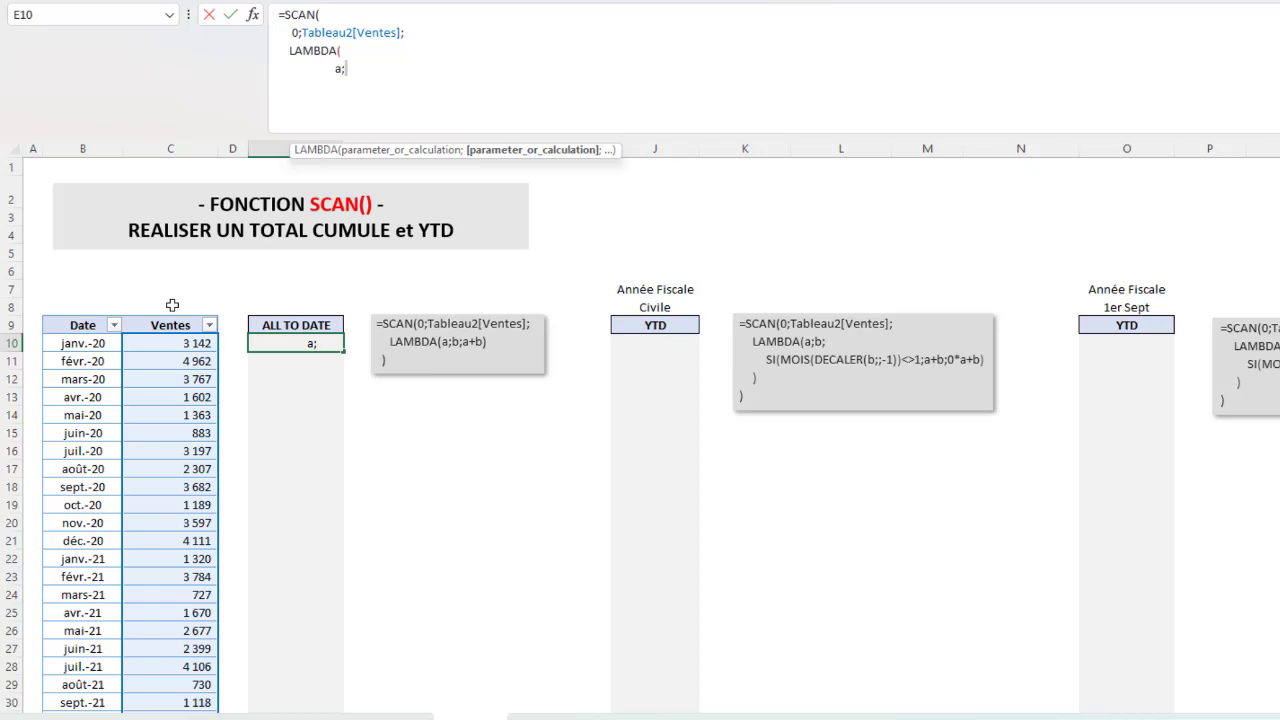
pyautogui.write('b;')
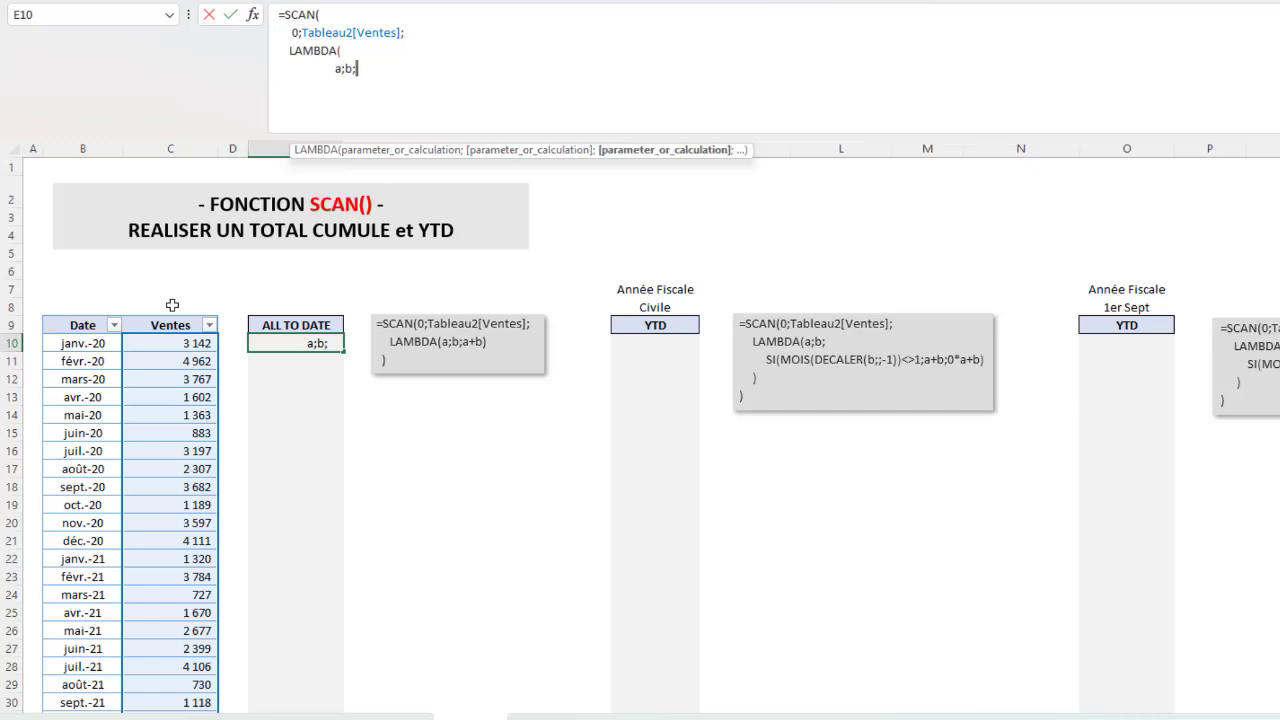
# Step: Set the LAMBDA calculation to a+b, close both parentheses on their own lines, and validate the SCAN formula in E10
pyautogui.write('a+b')
pyautogui.write(')')
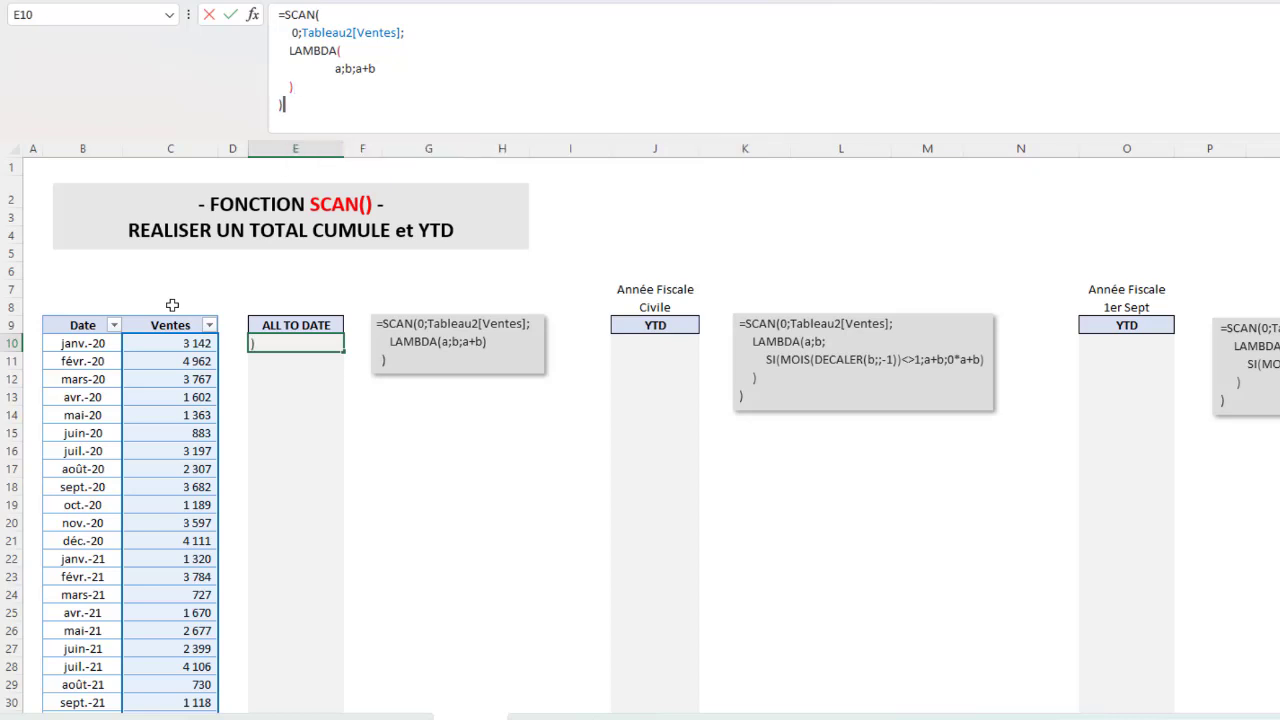
pyautogui.press('Return')
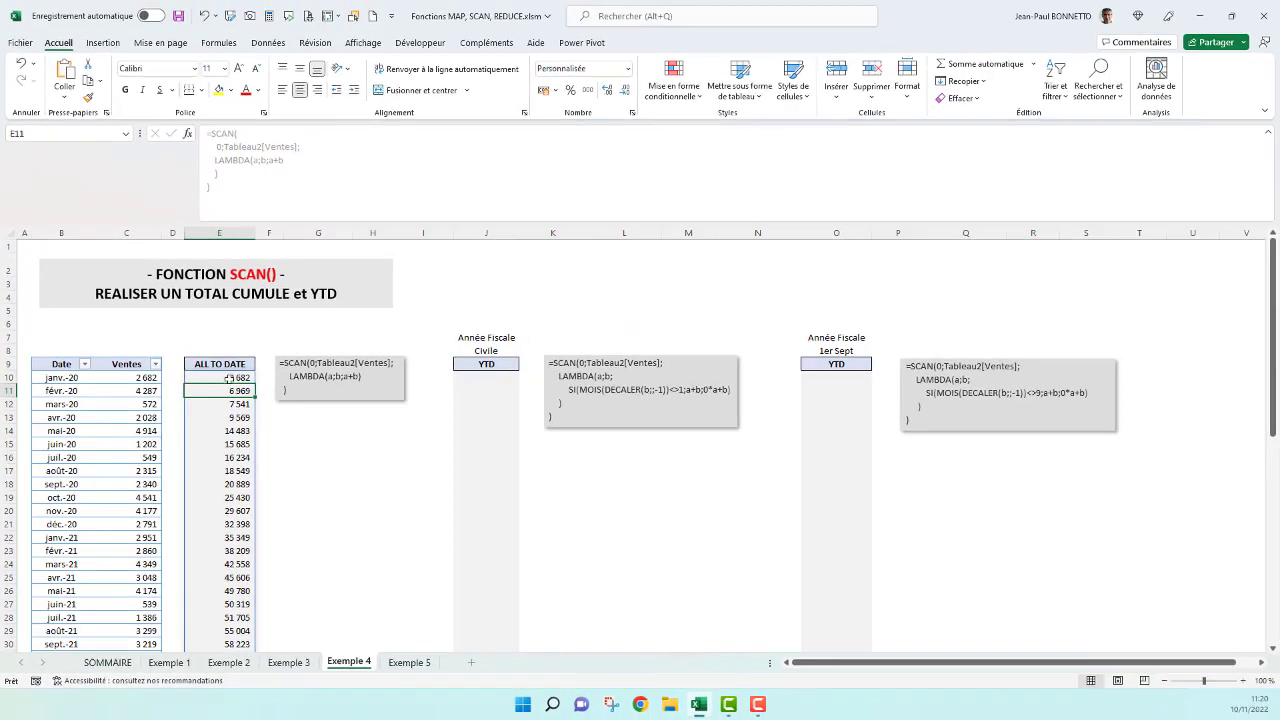
# Step: Check the first ALL TO DATE values against the sums of the selected Ventes from C10 through C11 and C12
pyautogui.click(142, 378)
pyautogui.click(230, 378)
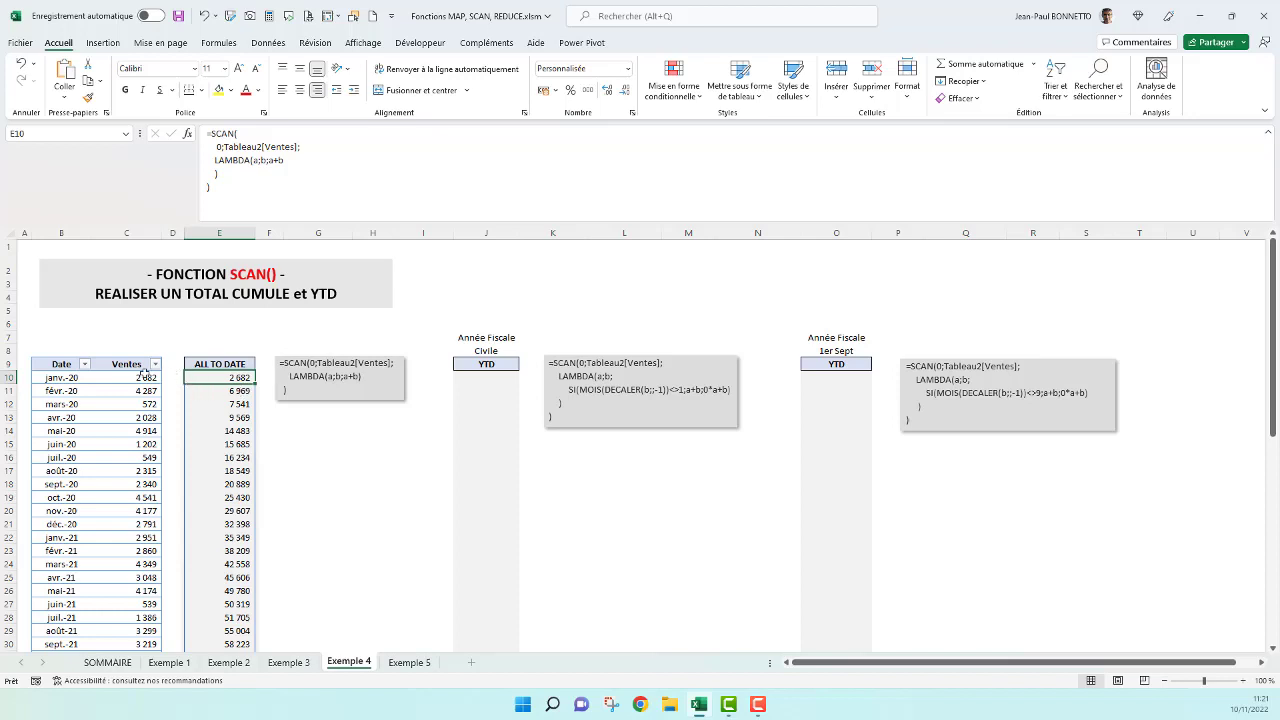
pyautogui.moveTo(146, 375); pyautogui.dragTo(145, 389)
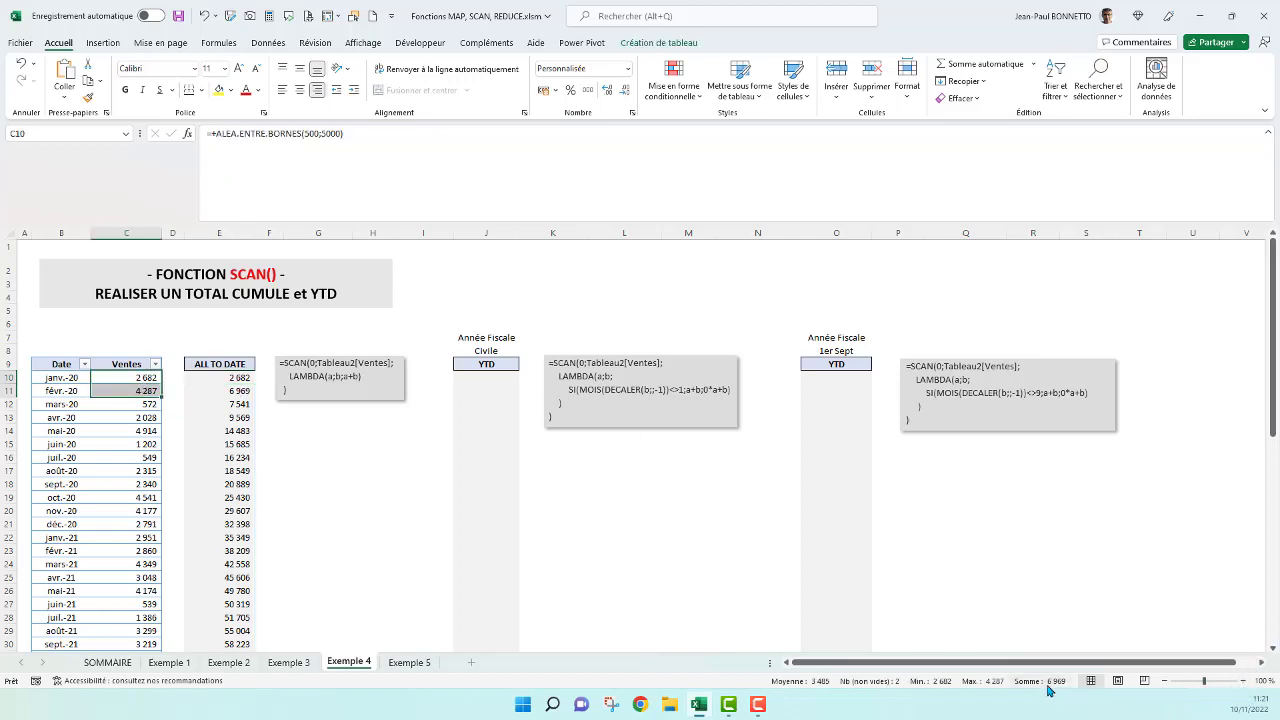
pyautogui.moveTo(118, 377); pyautogui.dragTo(120, 403)
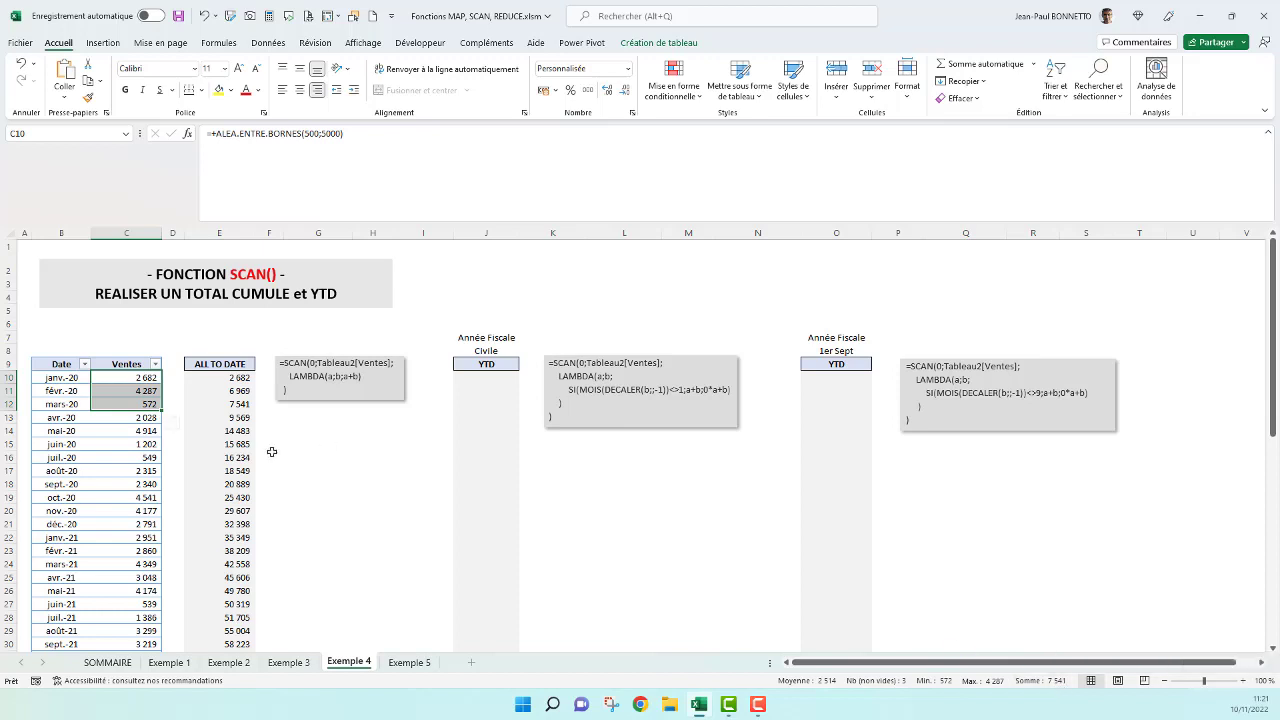
# Step: Check the last cumulative total in E45 against the sum of the whole Ventes column, and examine the ALL TO DATE chart
pyautogui.scroll(-6, 172, 421)
pyautogui.click(240, 604)
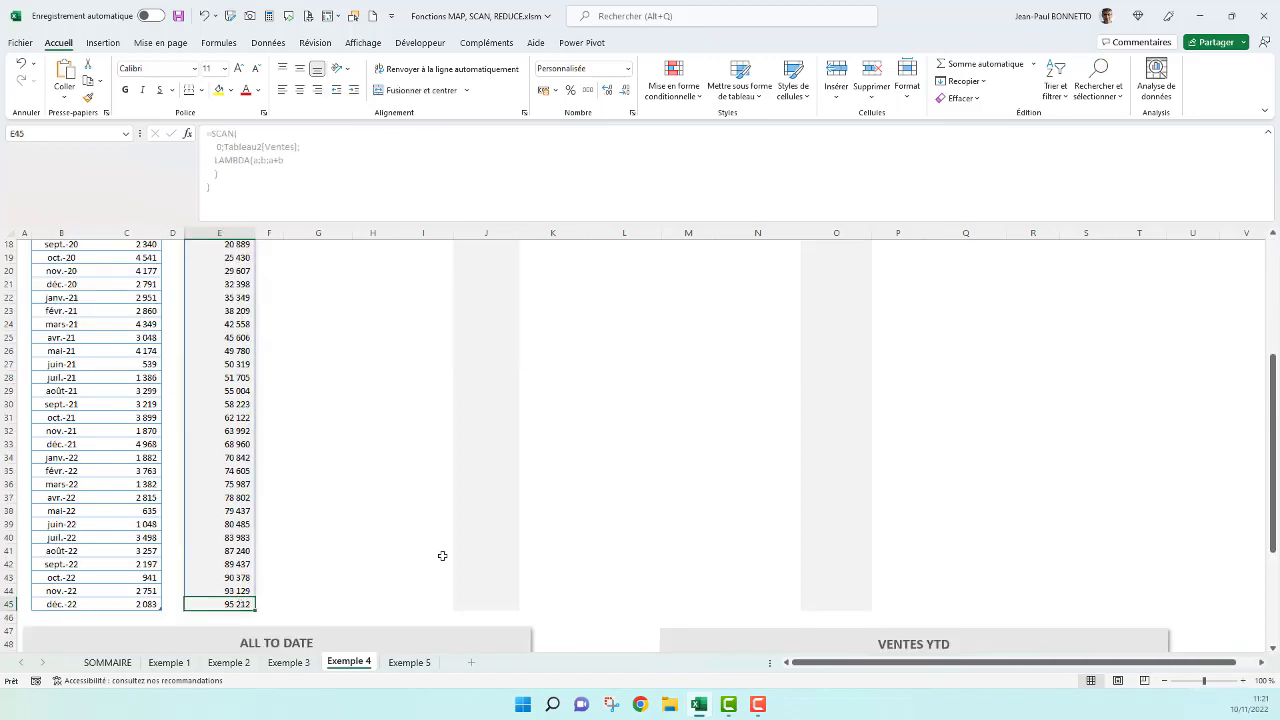
pyautogui.moveTo(145, 604); pyautogui.dragTo(127, 265)
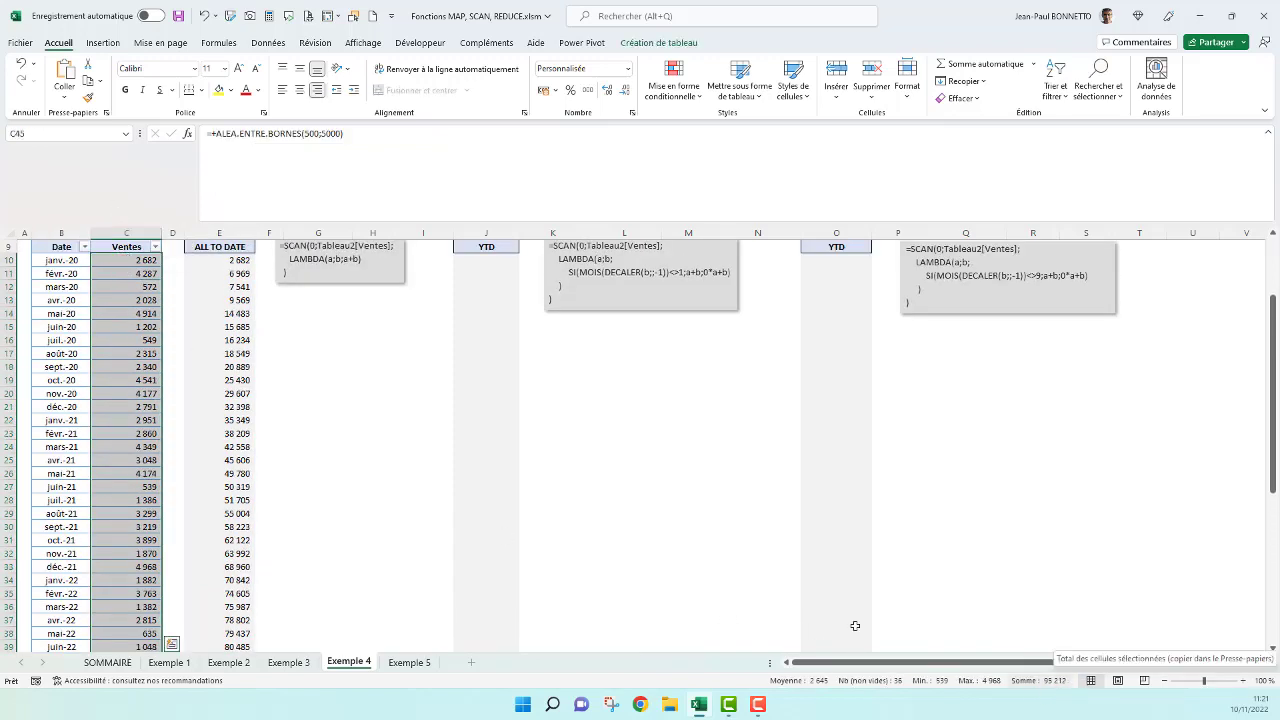
pyautogui.scroll(-6, 282, 463)
pyautogui.click(240, 487)
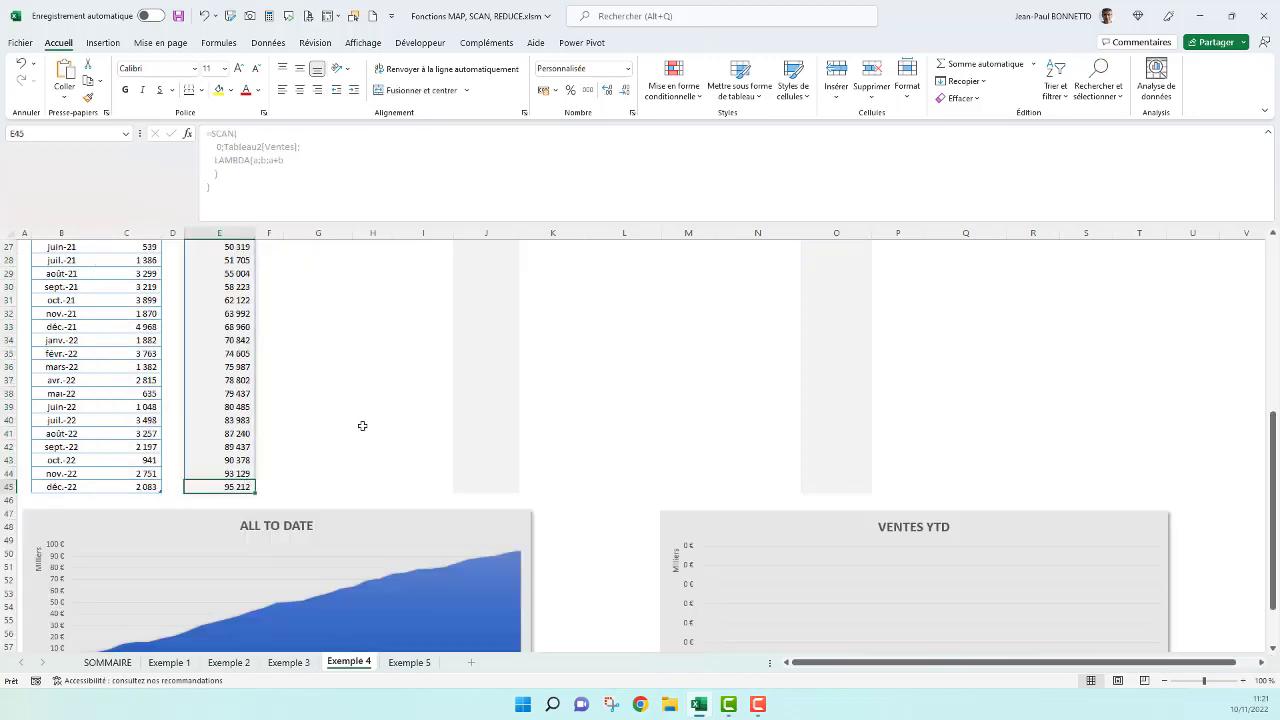
pyautogui.scroll(-6, 363, 425)
pyautogui.click(370, 272)
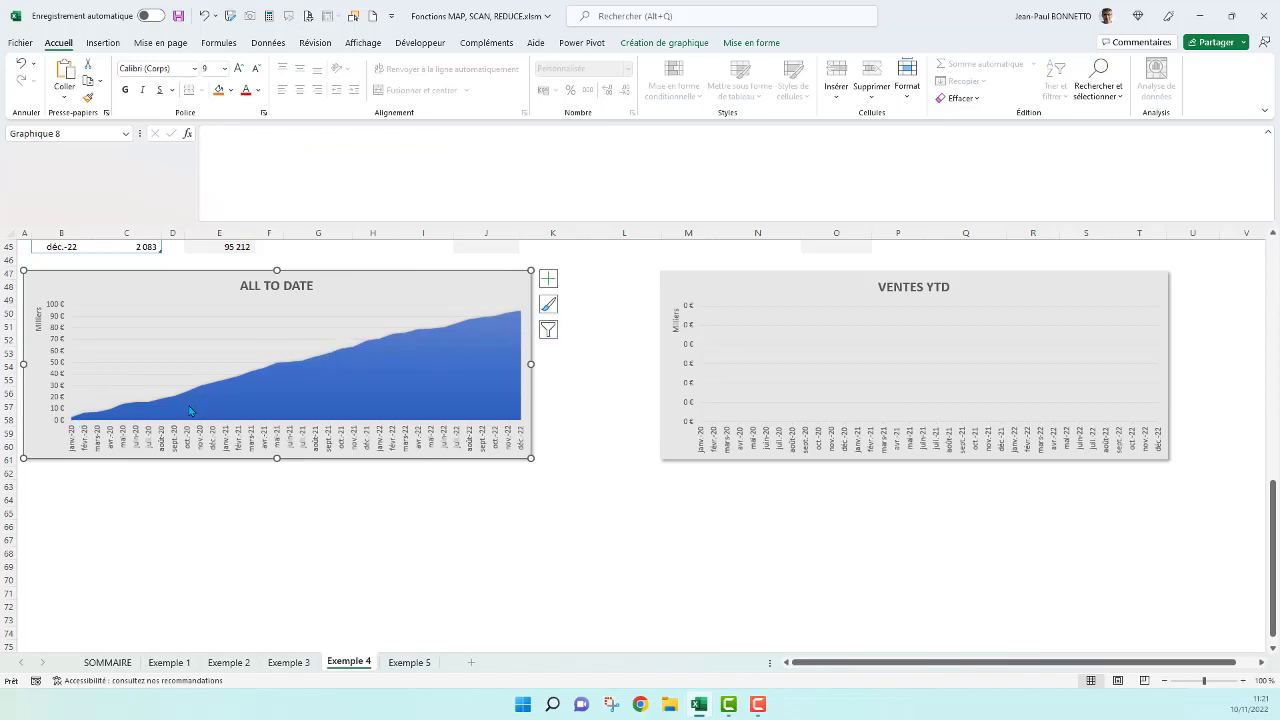
# Step: Collapse the formula bar and review the ALL TO DATE column from its first value in E10
pyautogui.click(1271, 133)
pyautogui.scroll(12, 320, 450)
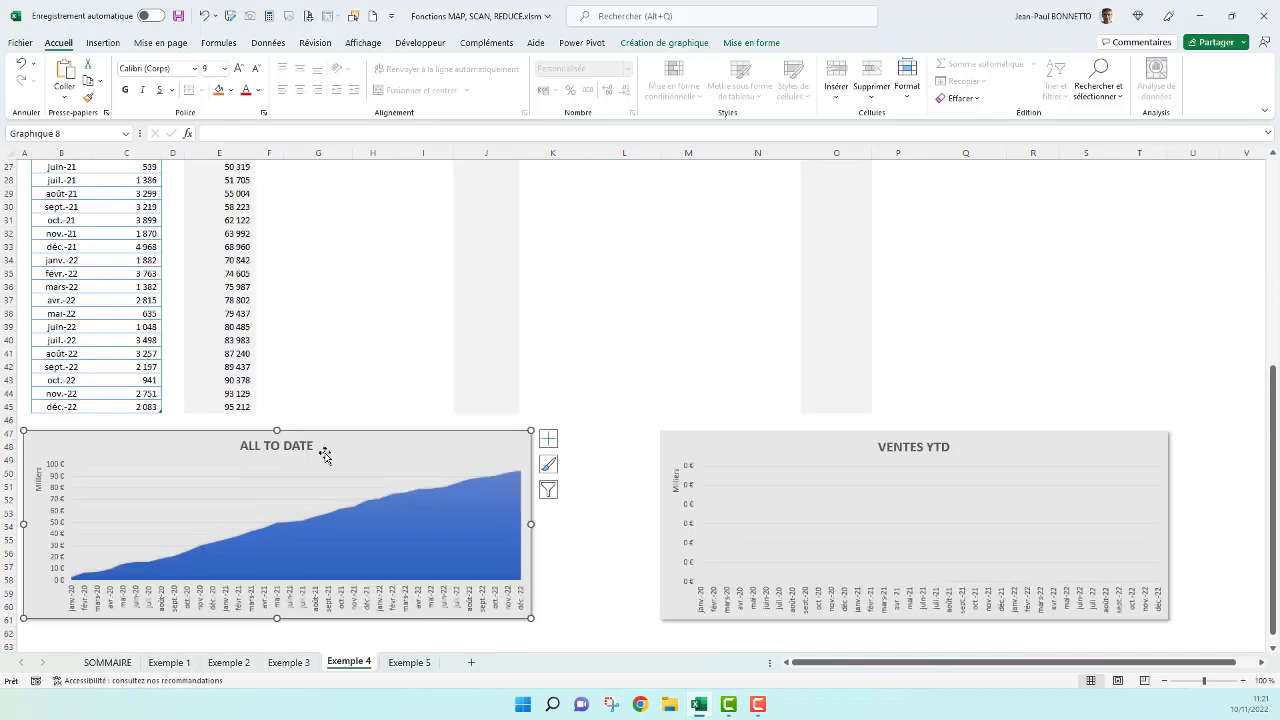
pyautogui.scroll(3, 318, 449)
pyautogui.click(230, 298)
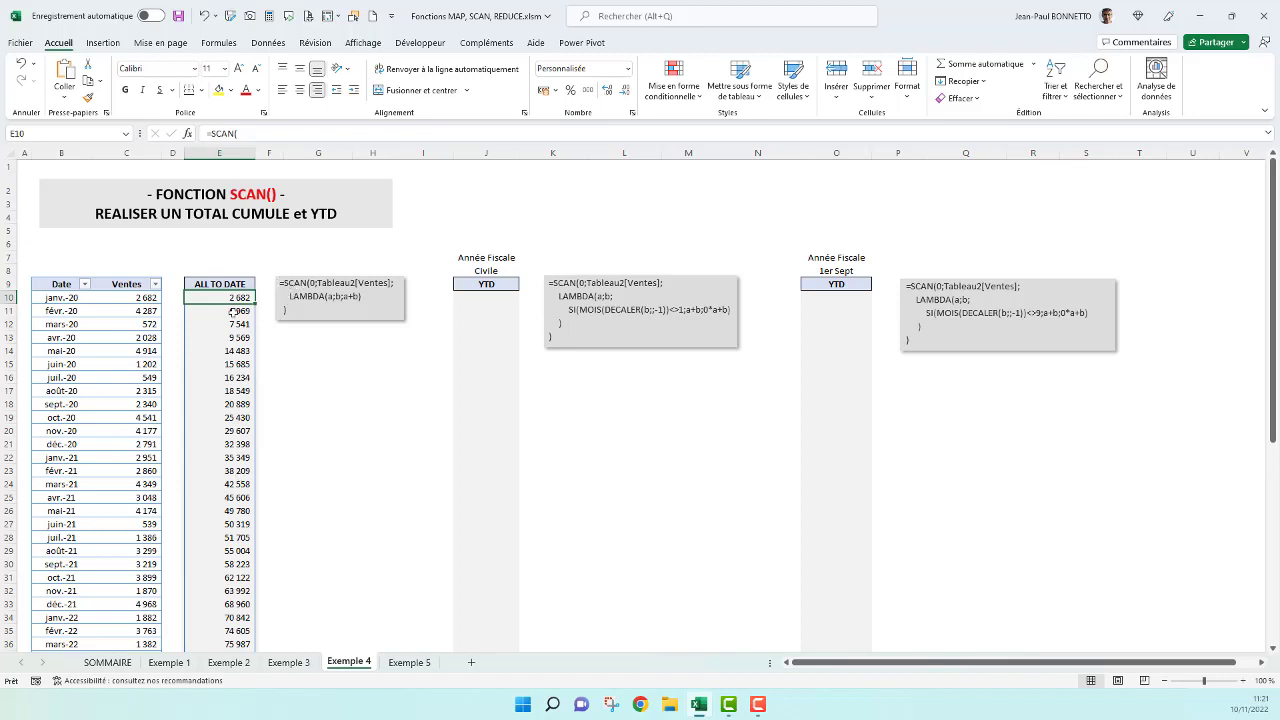
pyautogui.click(346, 355)
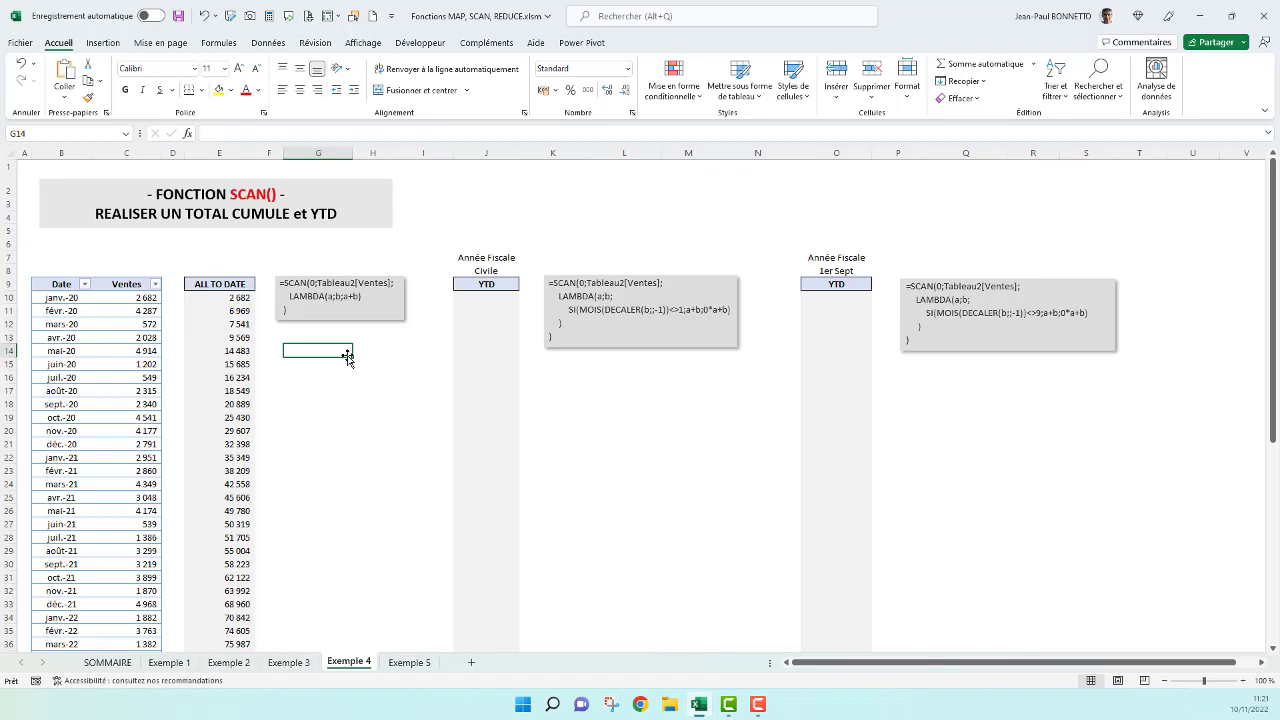
# Step: Review the ALL TO DATE and VENTES YTD charts and the monthly dates across the years in the Date column
pyautogui.click(486, 296)
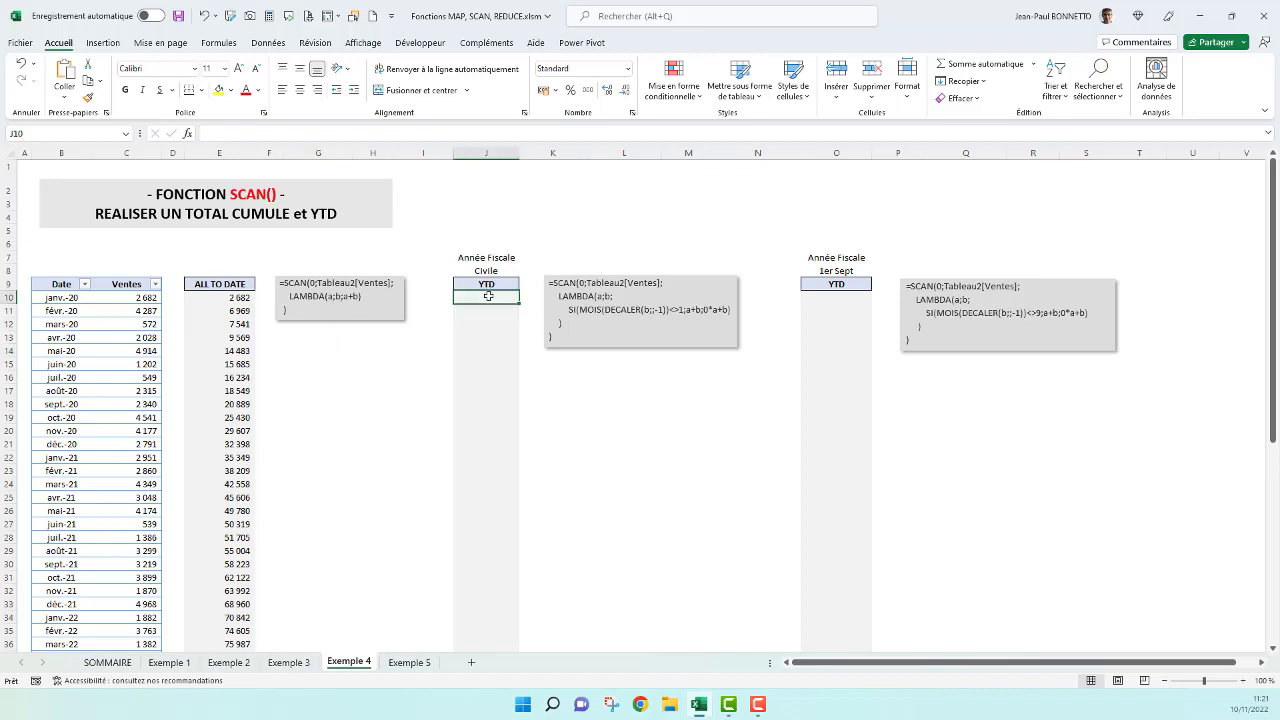
pyautogui.scroll(-12, 226, 513)
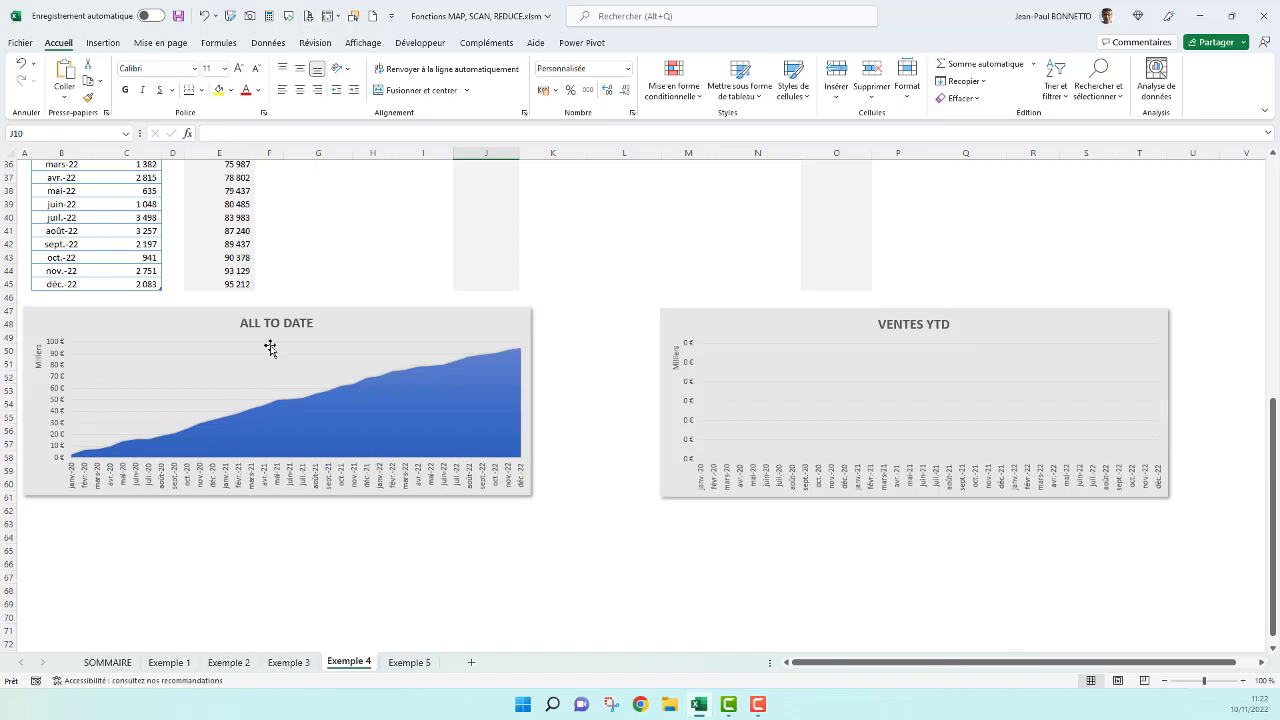
pyautogui.scroll(6, 268, 345)
pyautogui.click(67, 168)
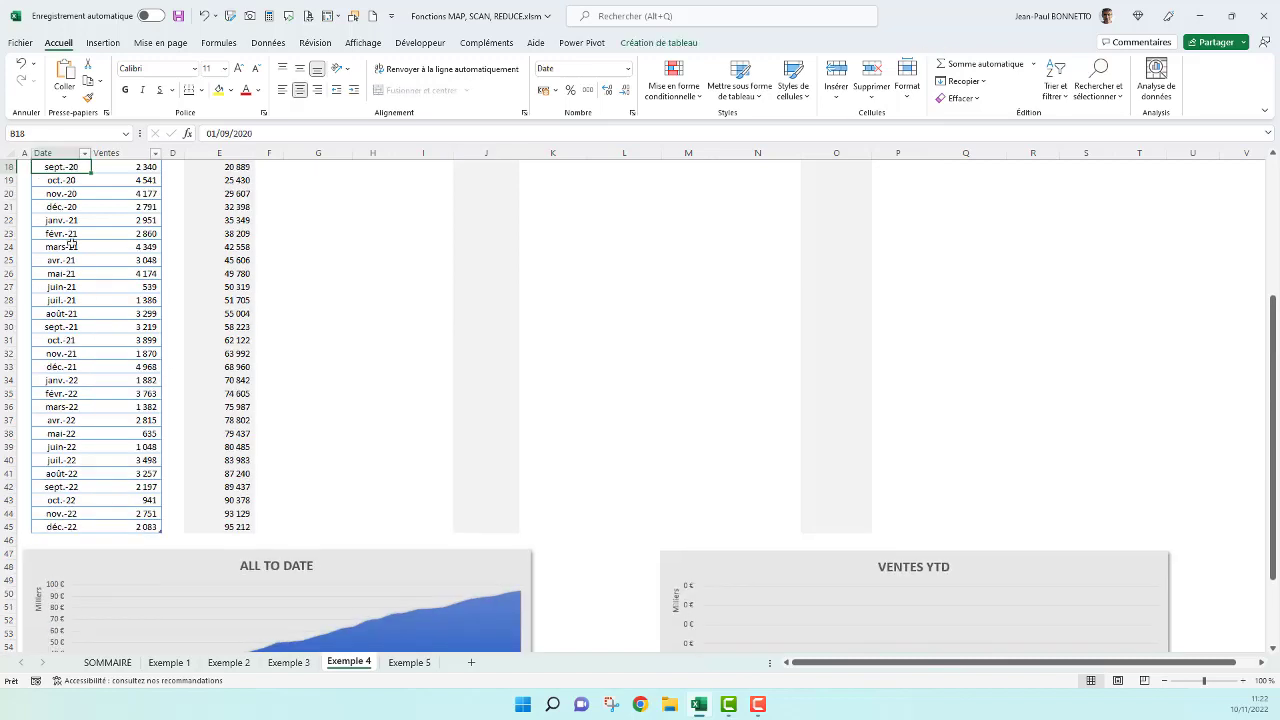
pyautogui.click(72, 260)
pyautogui.click(81, 404)
pyautogui.scroll(6, 86, 424)
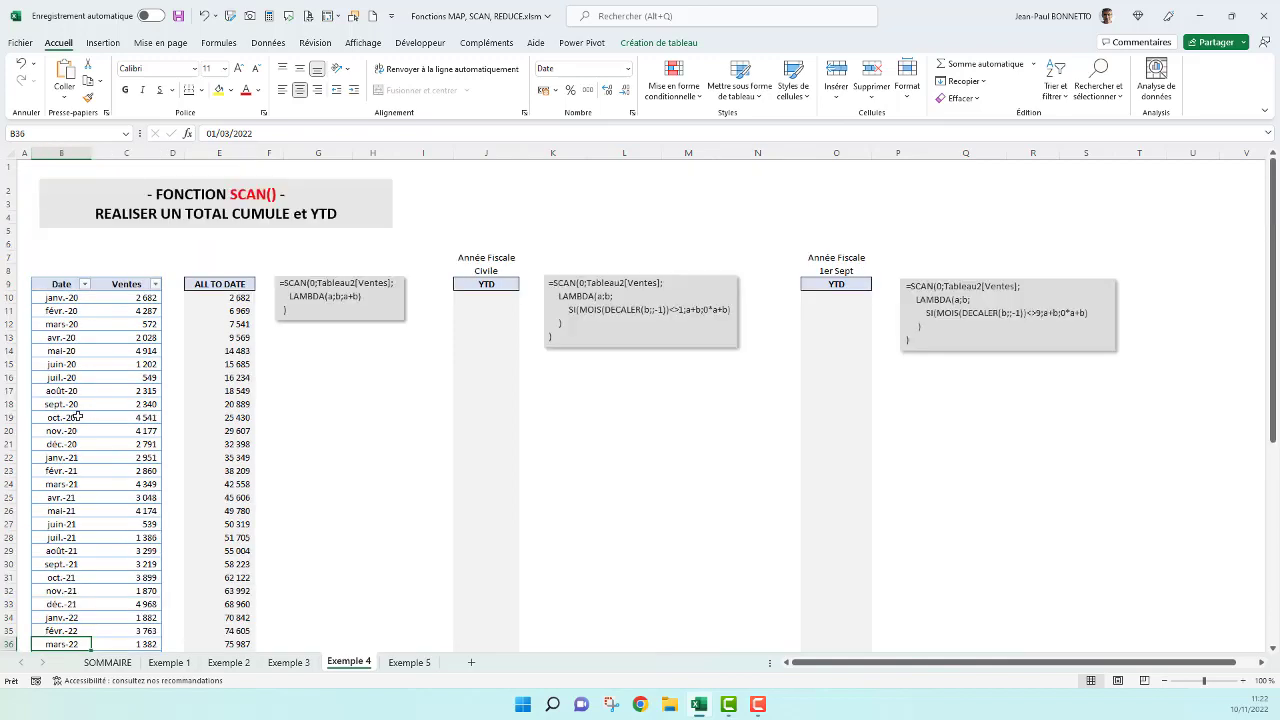
# Step: Expand the formula bar and start a SCAN formula in J10 with initial value 0 and the Ventes column as its array
pyautogui.click(490, 296)
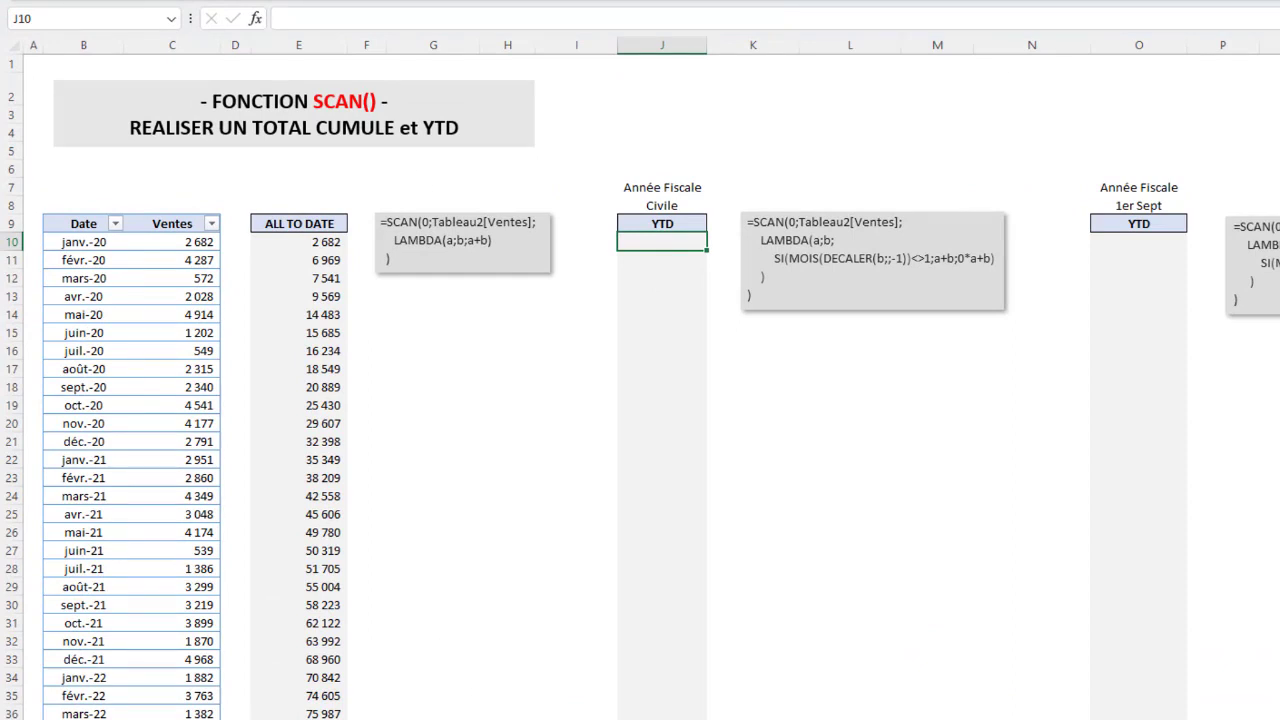
pyautogui.hotkey('ctrl', 'shift', 'u')
pyautogui.click(315, 20)
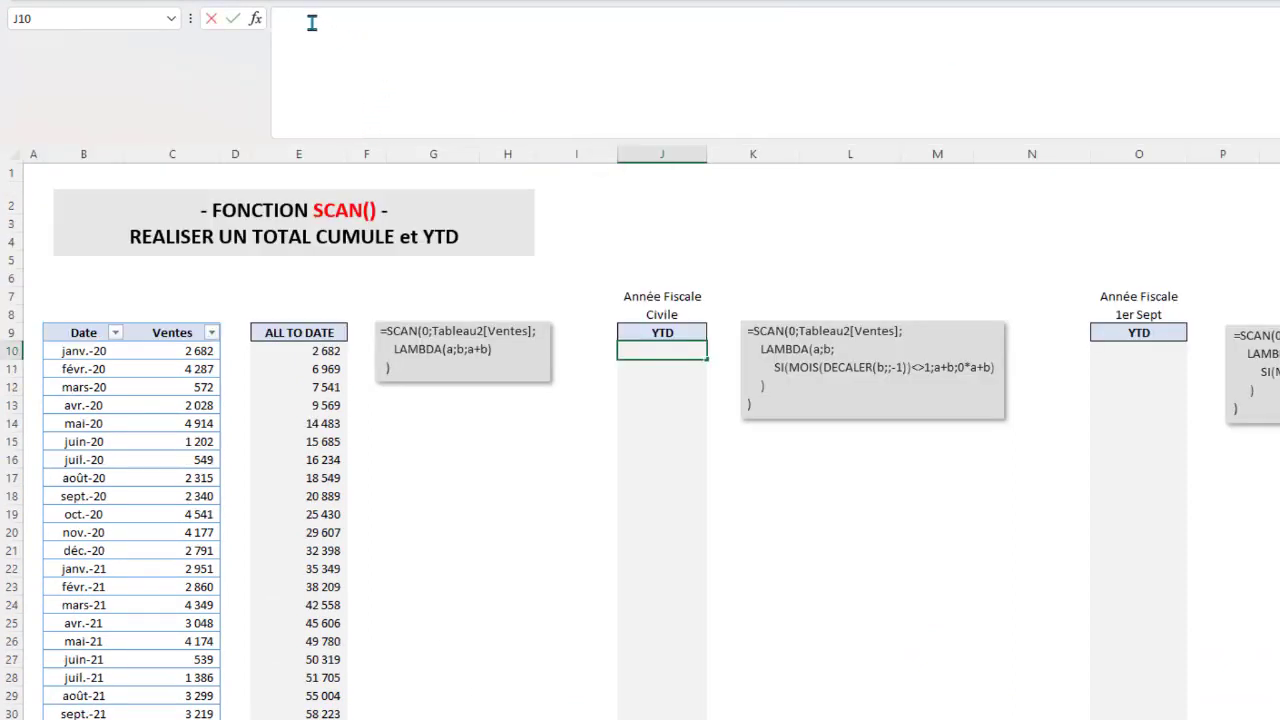
pyautogui.write('=SCA')
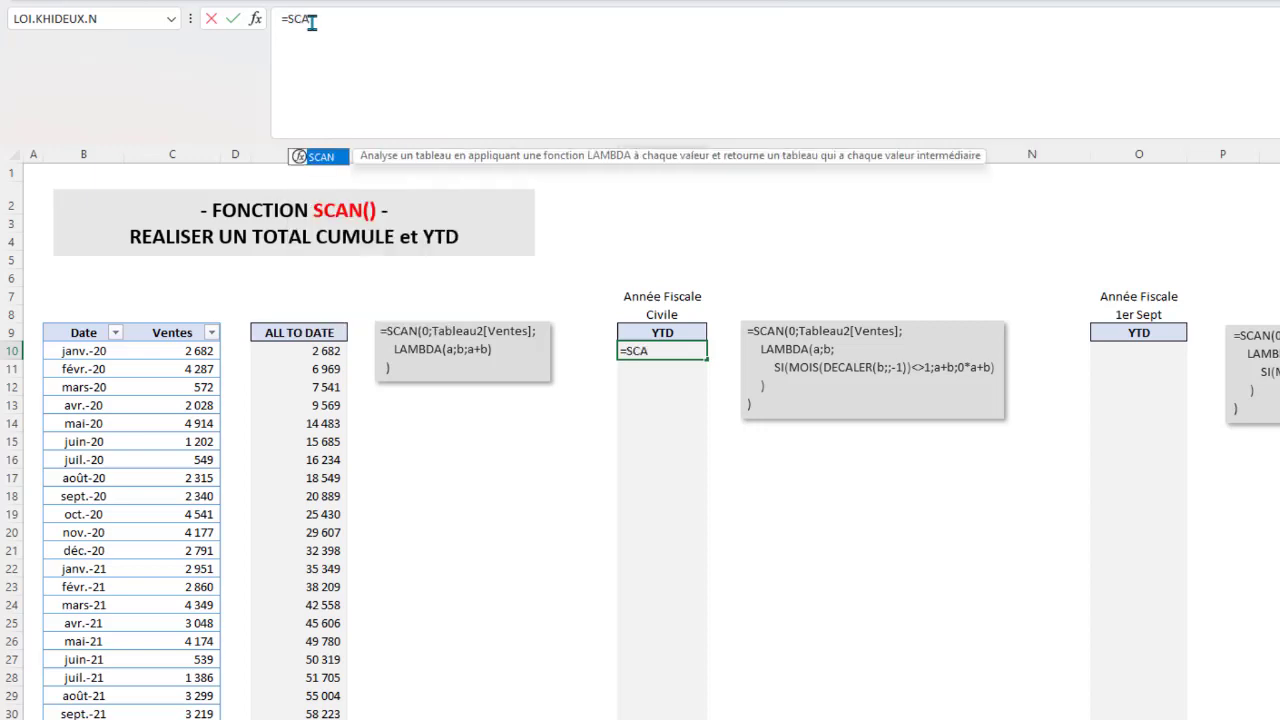
pyautogui.write('N')
pyautogui.write('(')
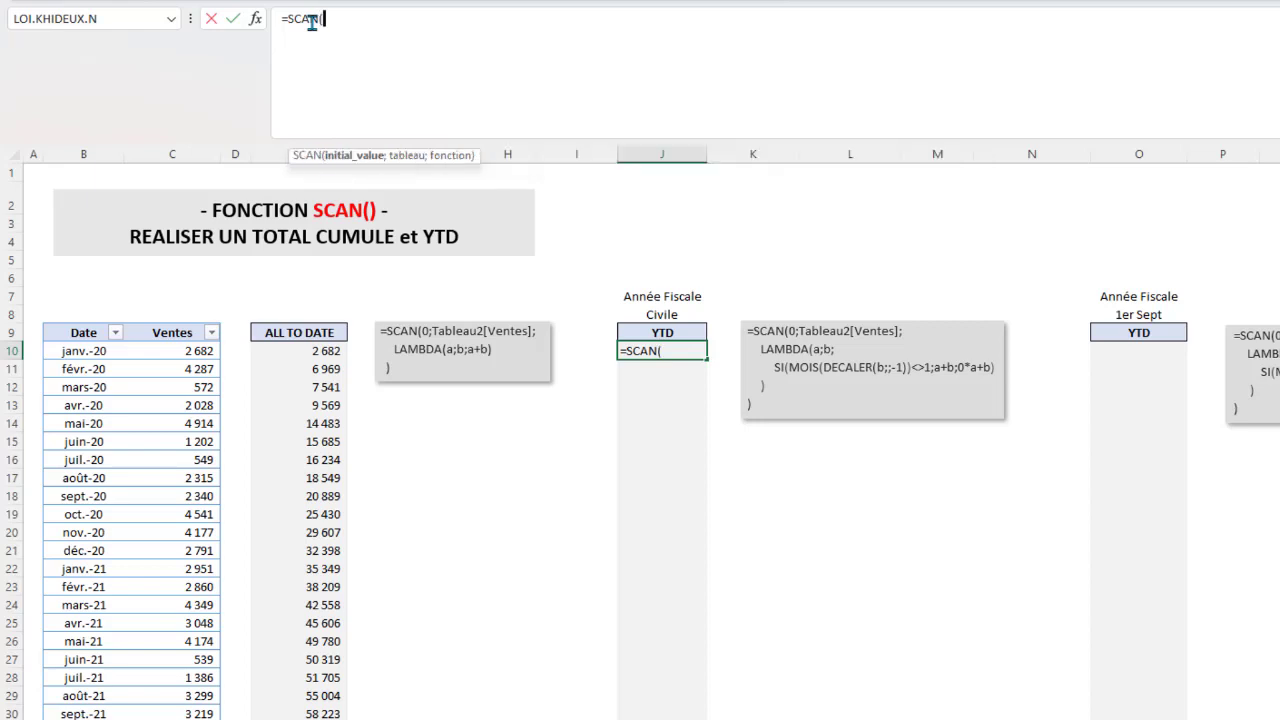
pyautogui.write('0;')
pyautogui.press('BackSpace')
pyautogui.write(';')
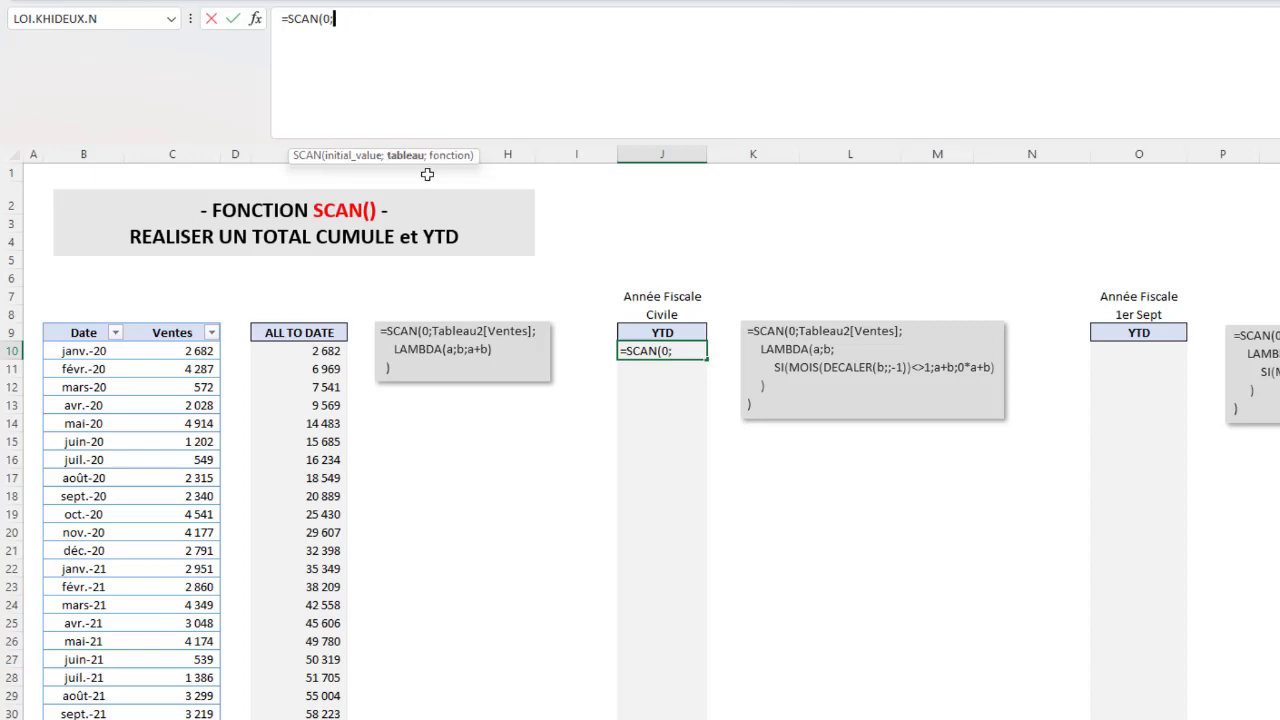
pyautogui.click(173, 322)
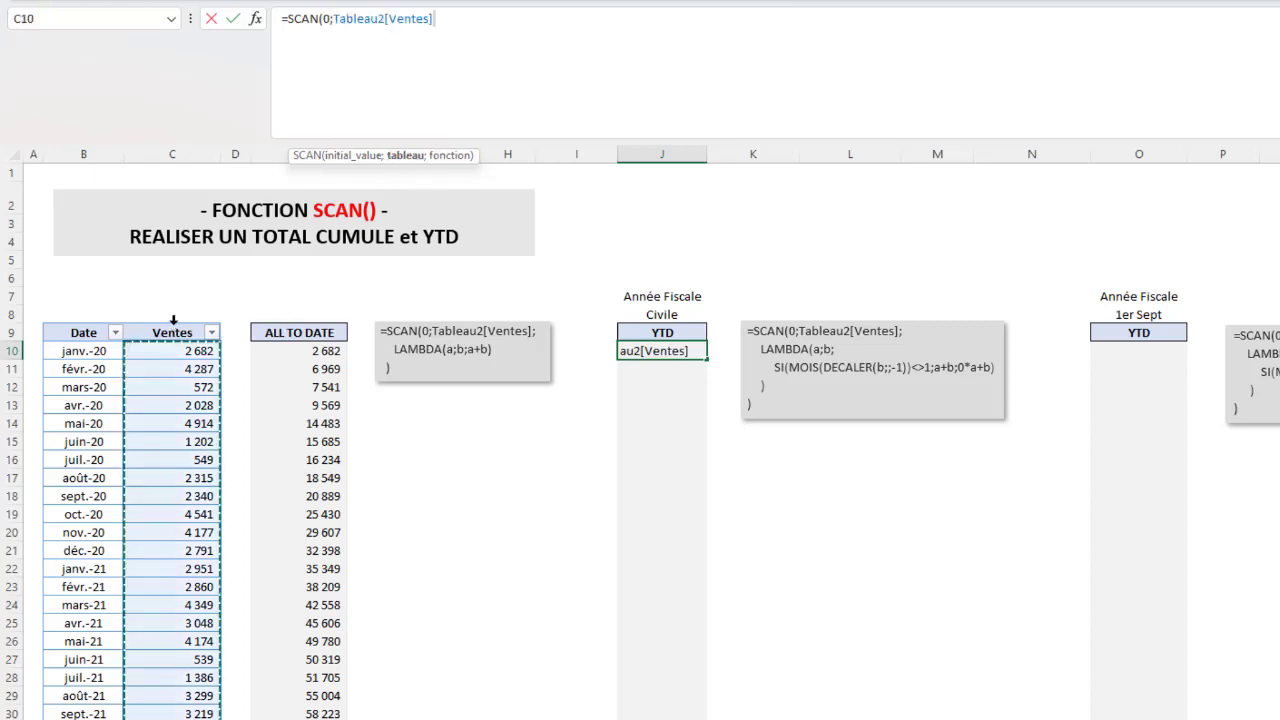
pyautogui.write(';')
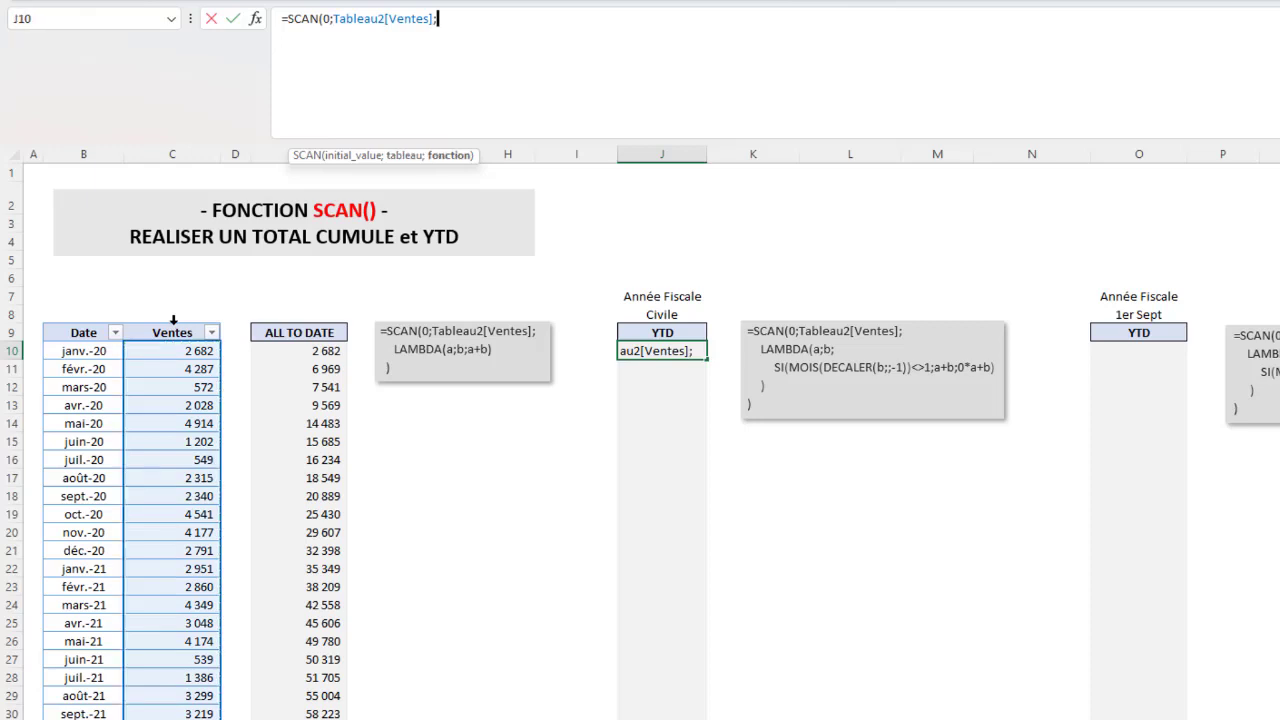
# Step: Add a LAMBDA function on a new line as SCAN's function argument, with the parameters a and b
pyautogui.hotkey('alt', 'Return')
pyautogui.write('LAMBDA')
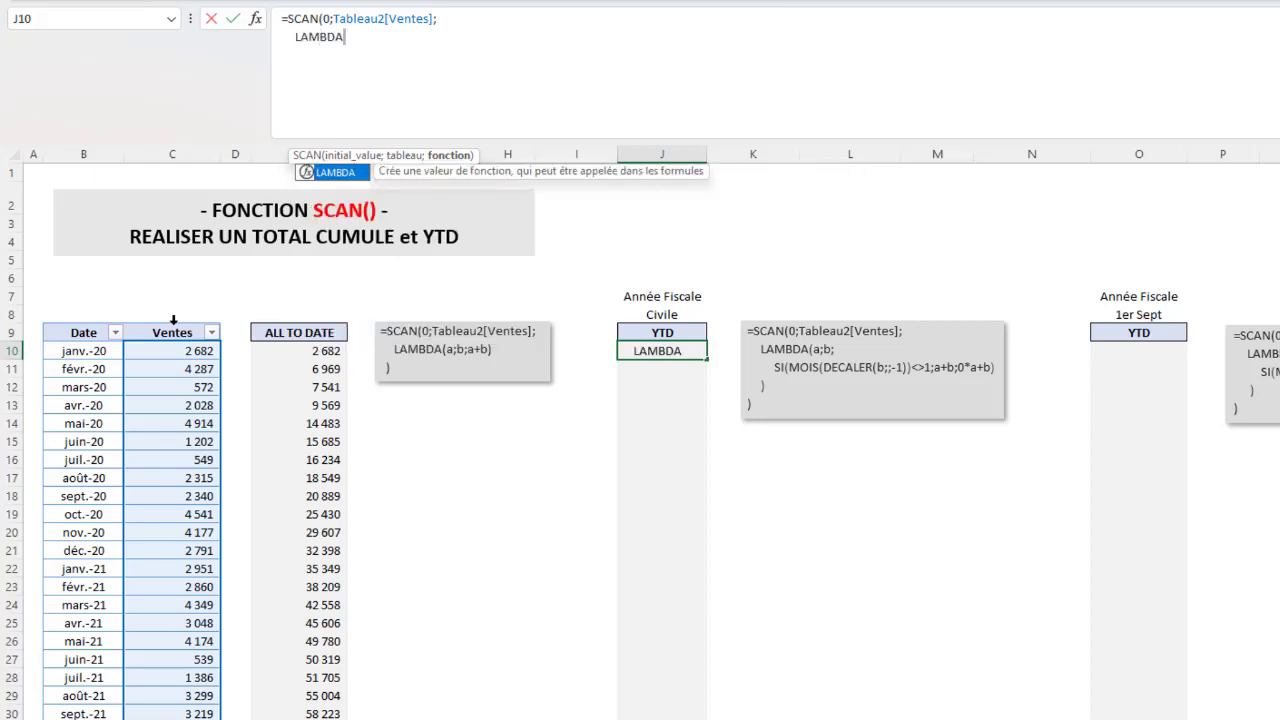
pyautogui.write('(')
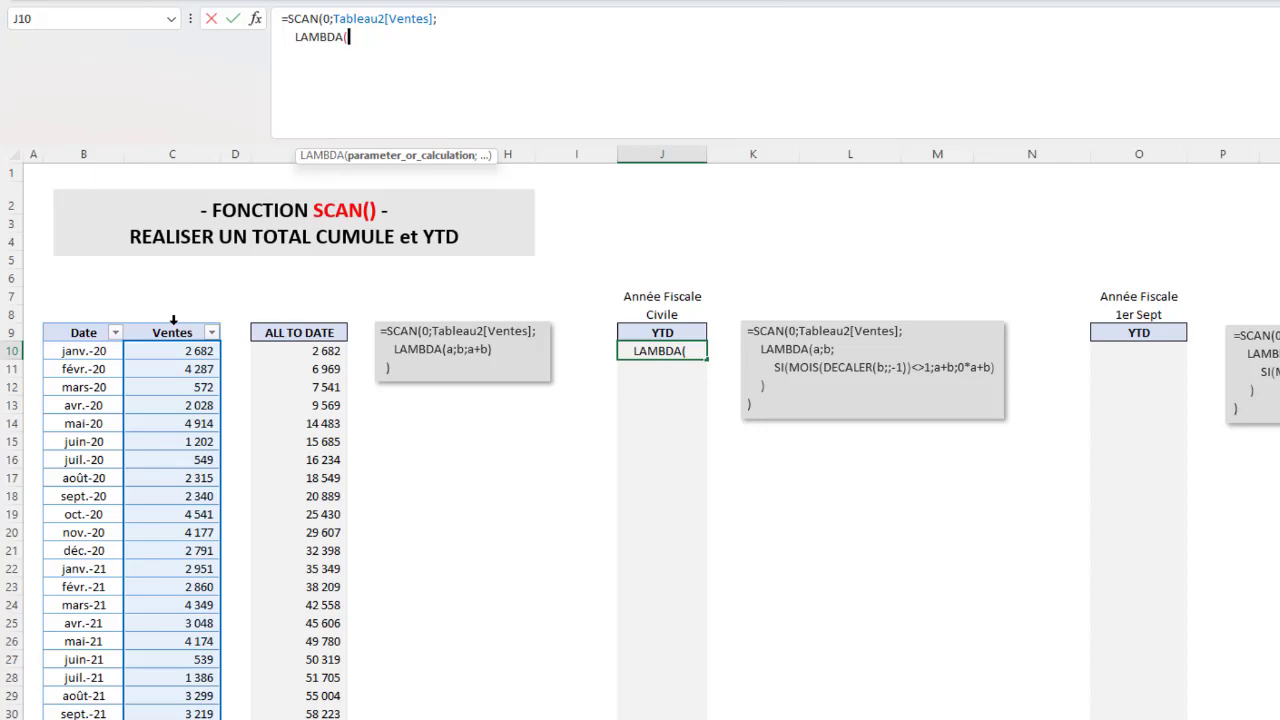
pyautogui.write('a;b')
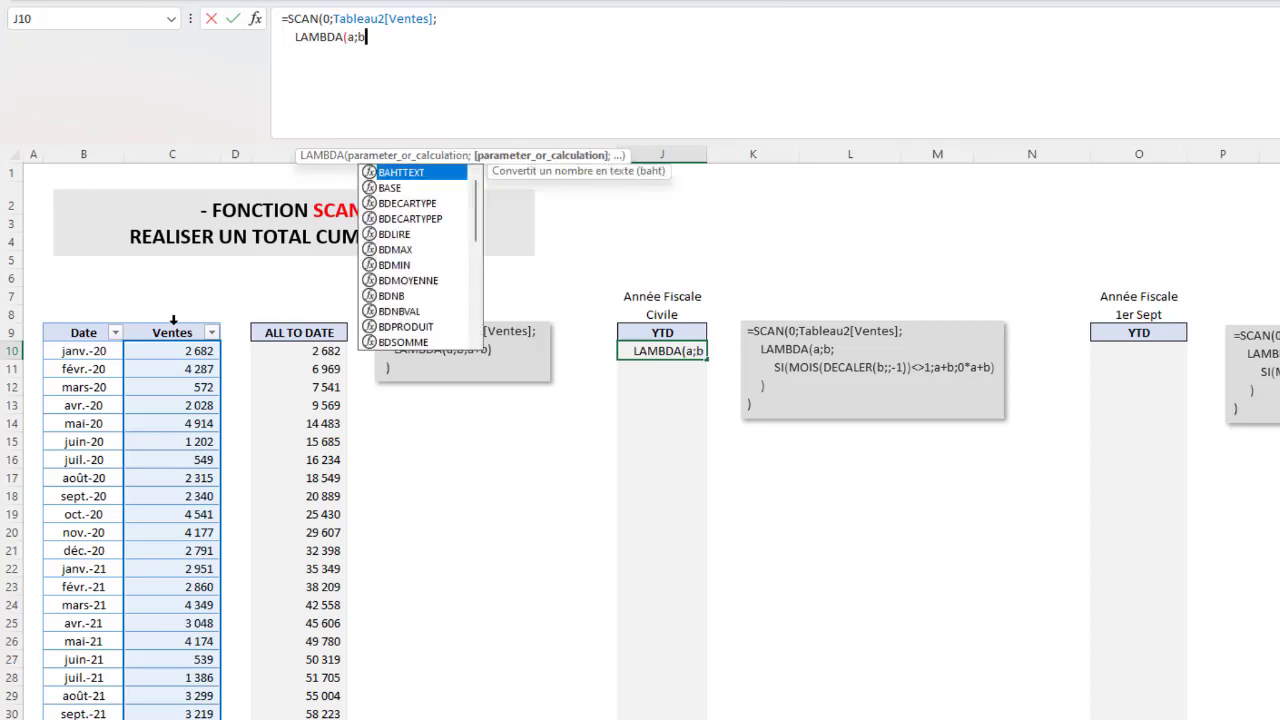
pyautogui.write(';')
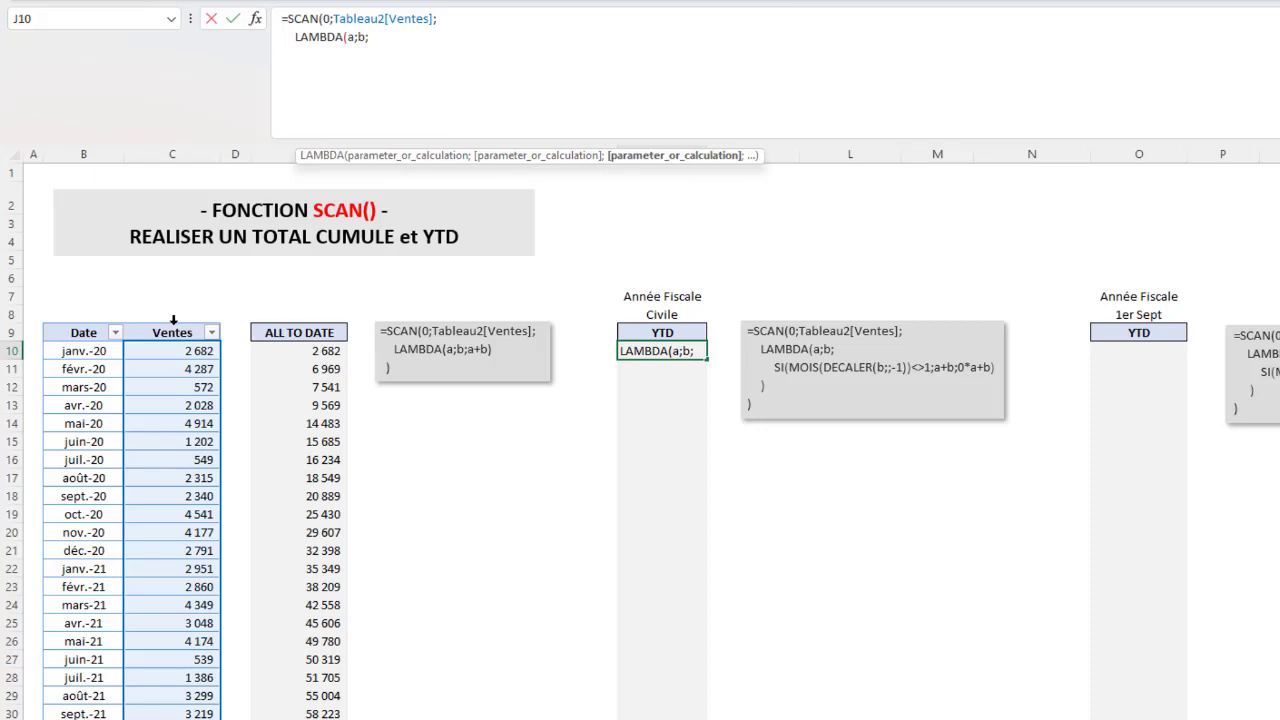
# Step: Start the LAMBDA calculation on a new line with an SI function whose logical test opens with MOIS
pyautogui.hotkey('alt', 'Return')
pyautogui.write('SI(')
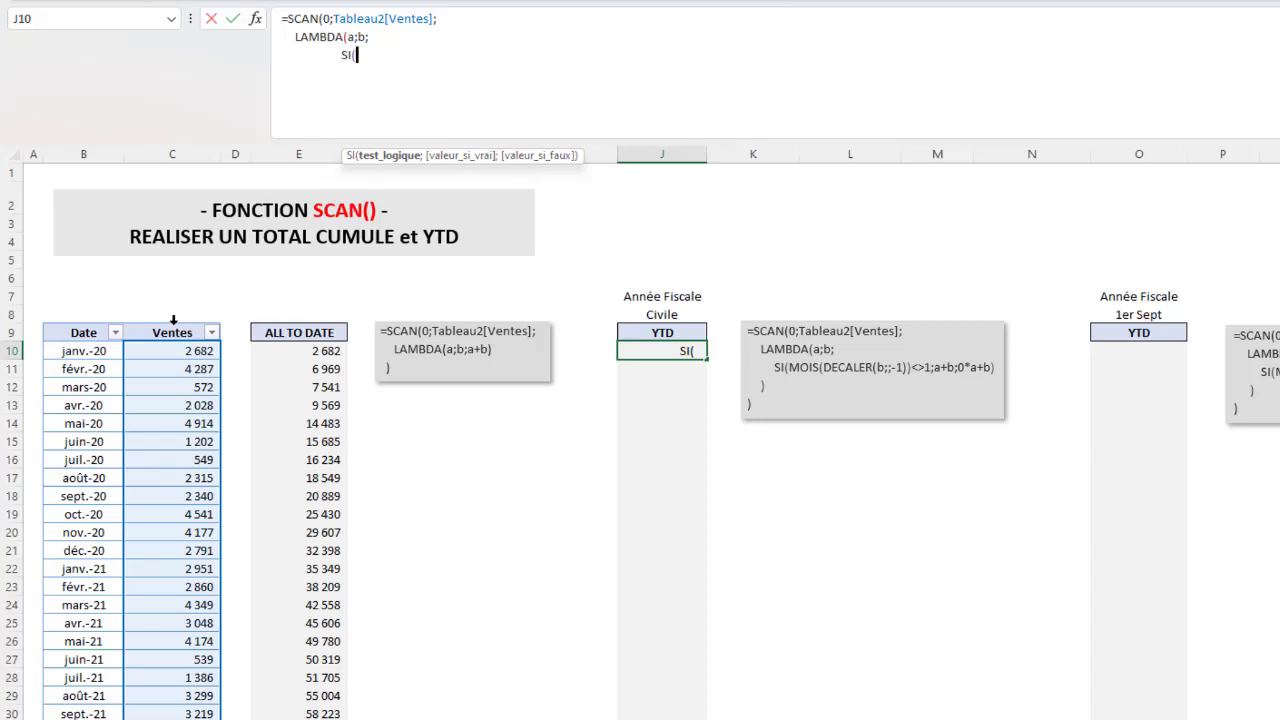
pyautogui.write('MOIS')
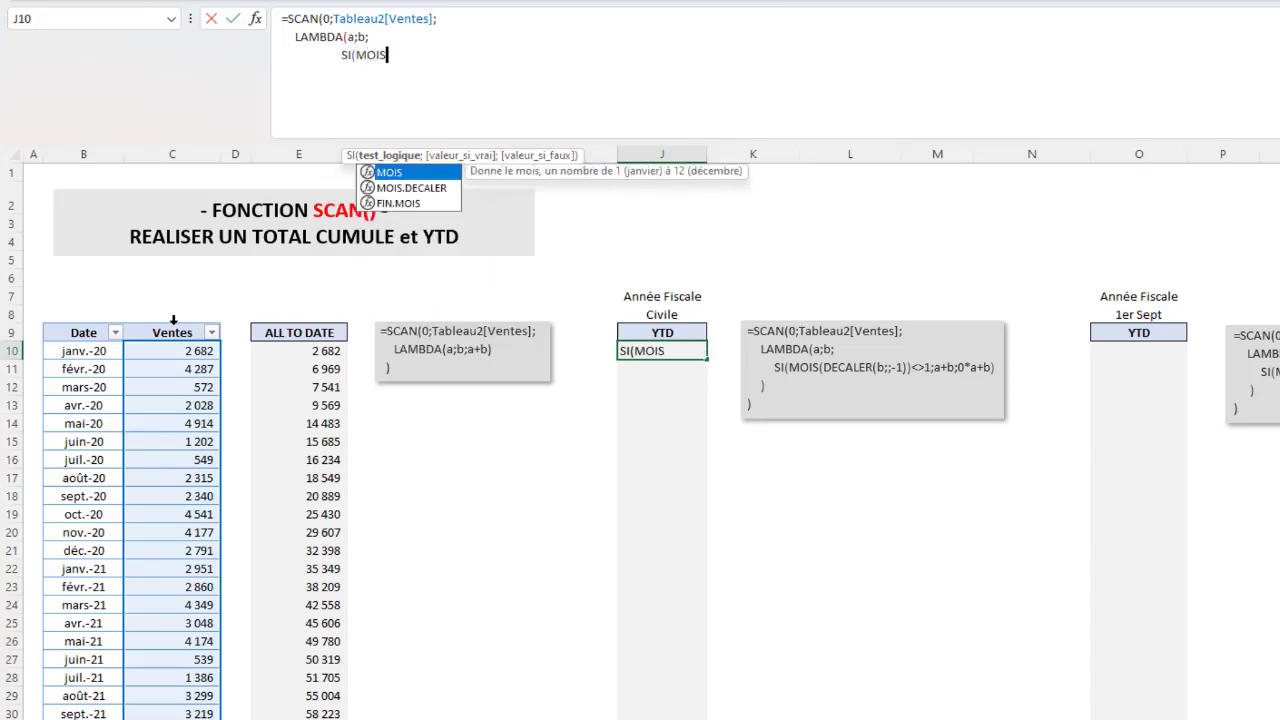
pyautogui.write('(')
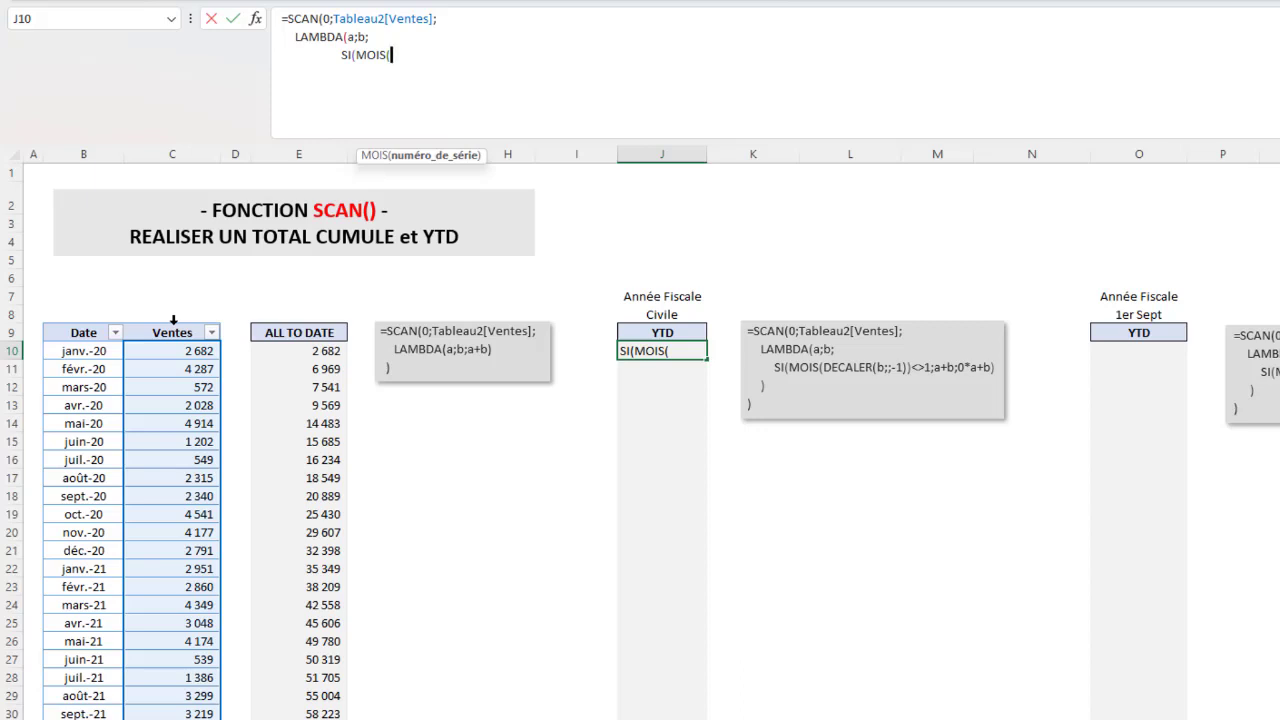
# Step: Complete the SI test by nesting DECALER(b;;-1) inside MOIS and comparing the month with <>1
pyautogui.write('DECA')
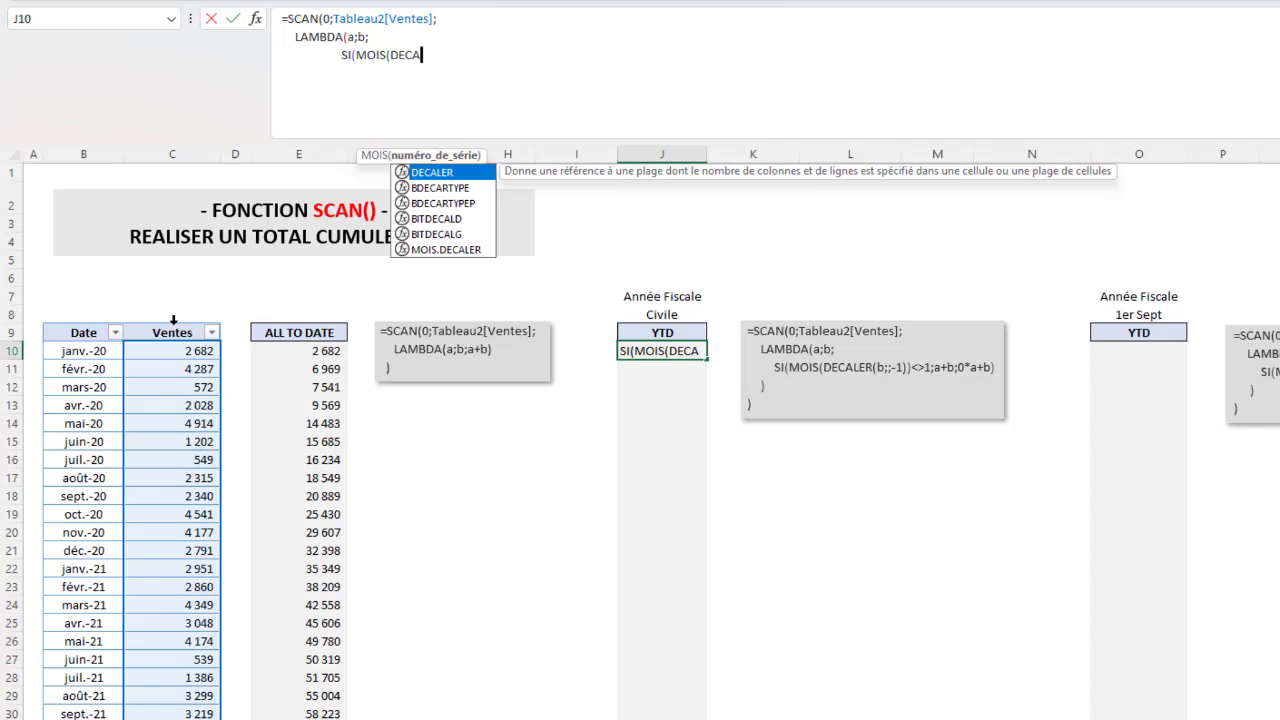
pyautogui.write('LER')
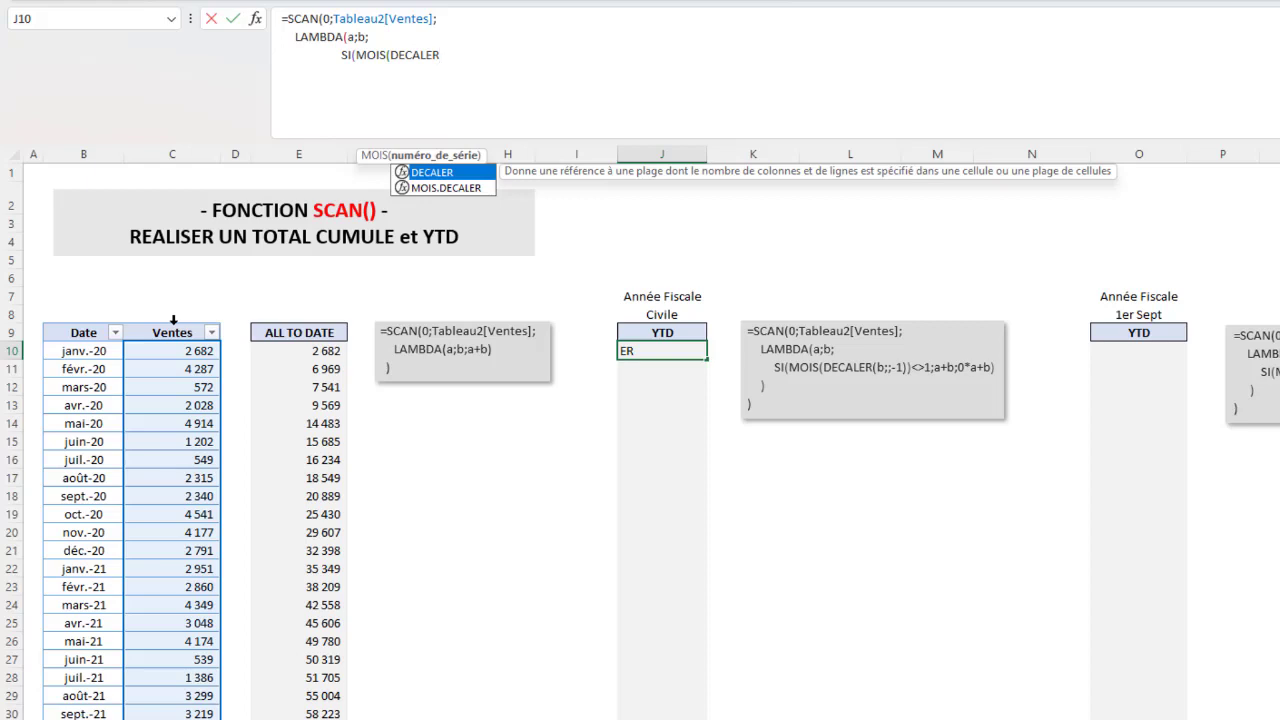
pyautogui.write('(')
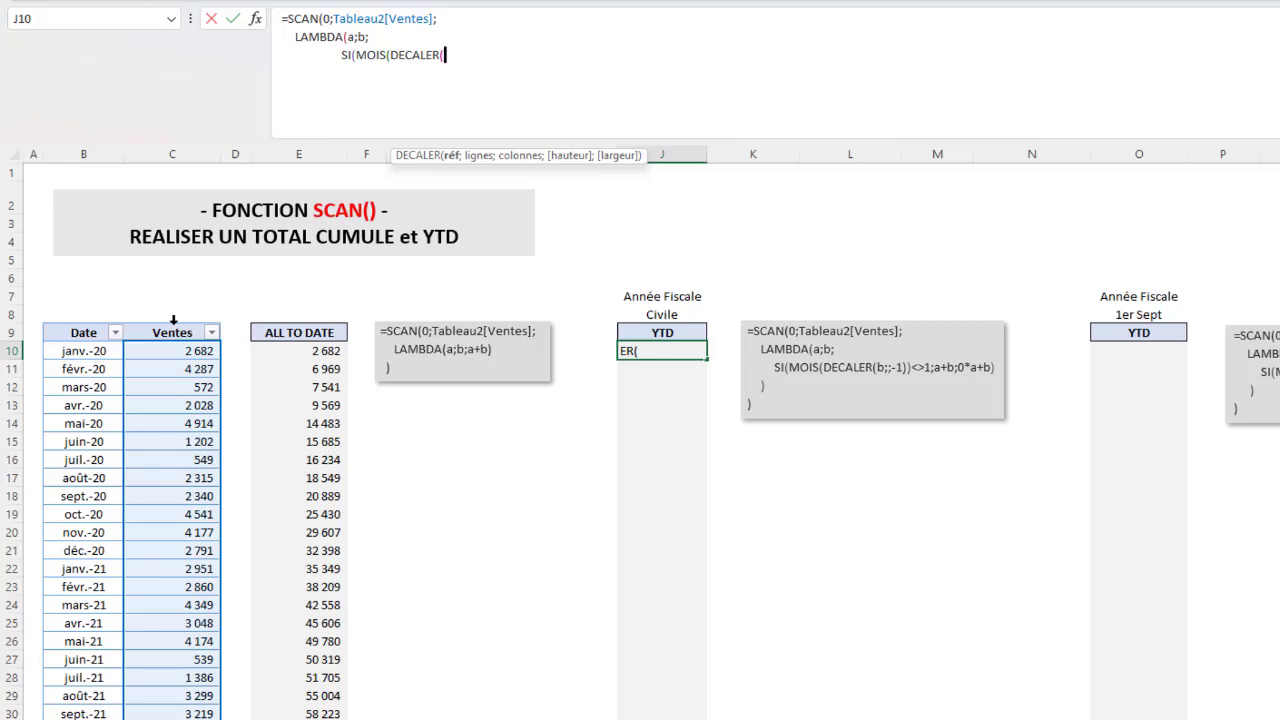
pyautogui.write('b')
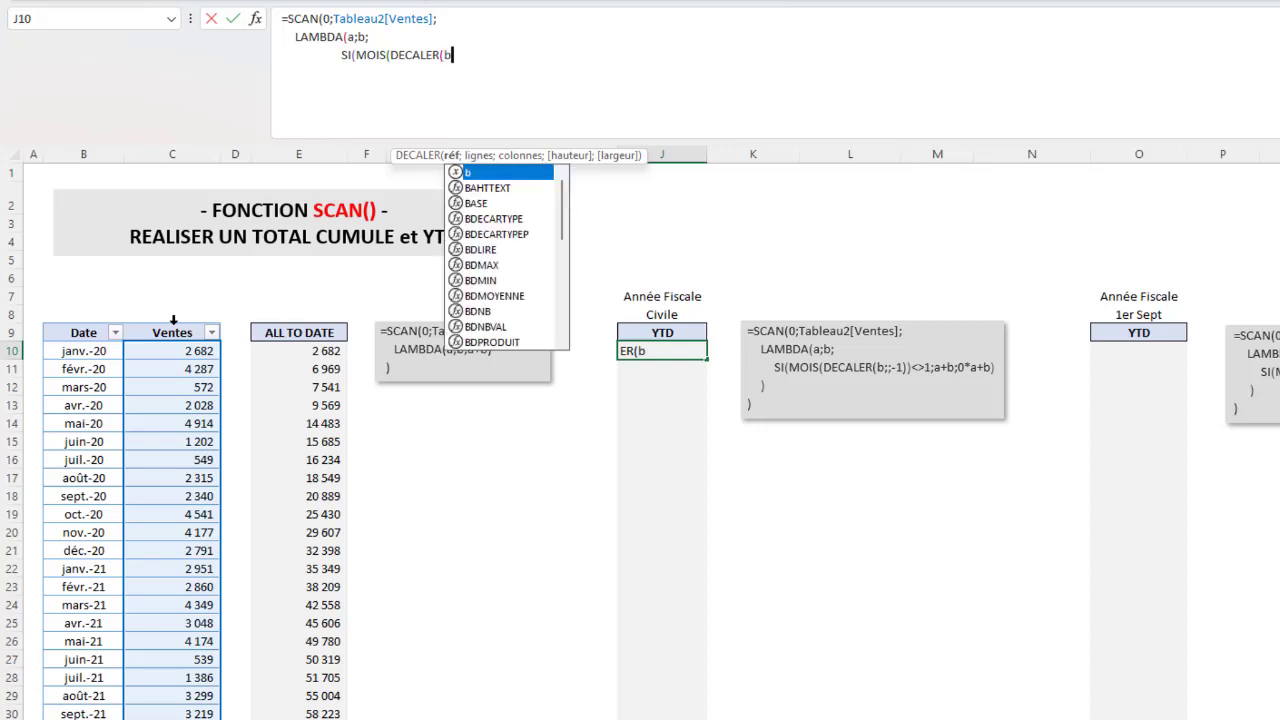
pyautogui.write(';;-1')
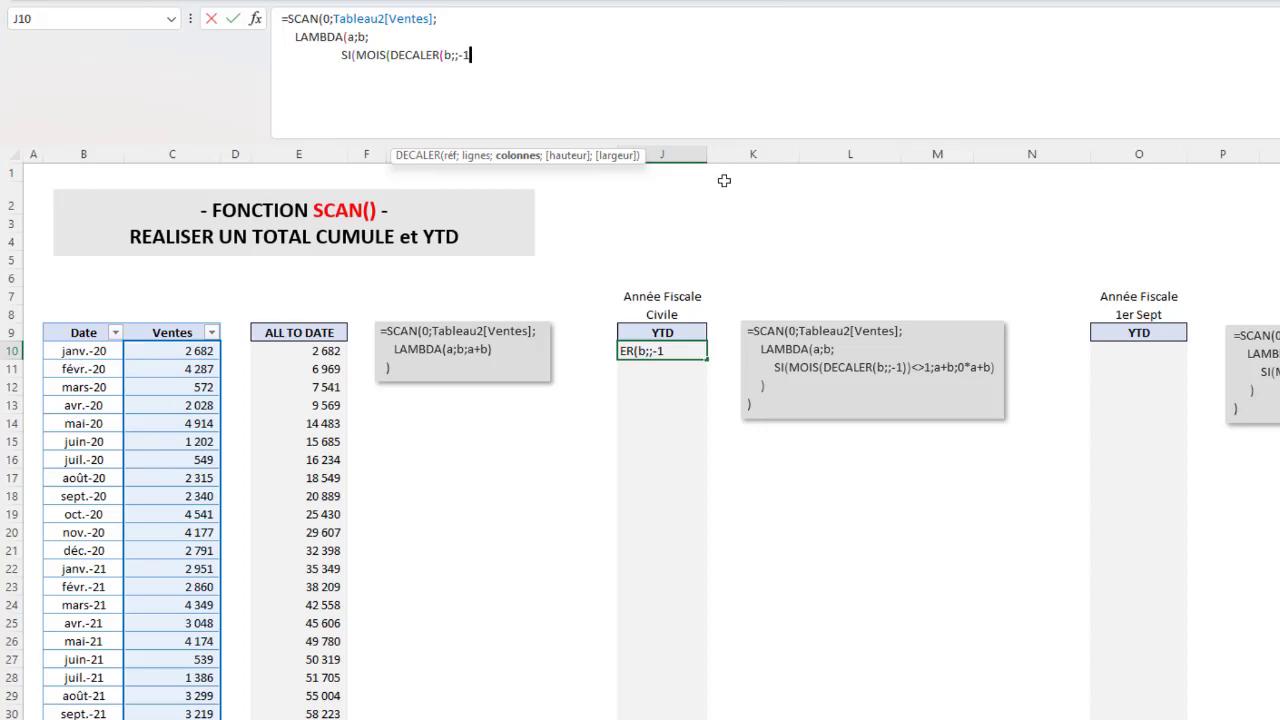
pyautogui.write(')')
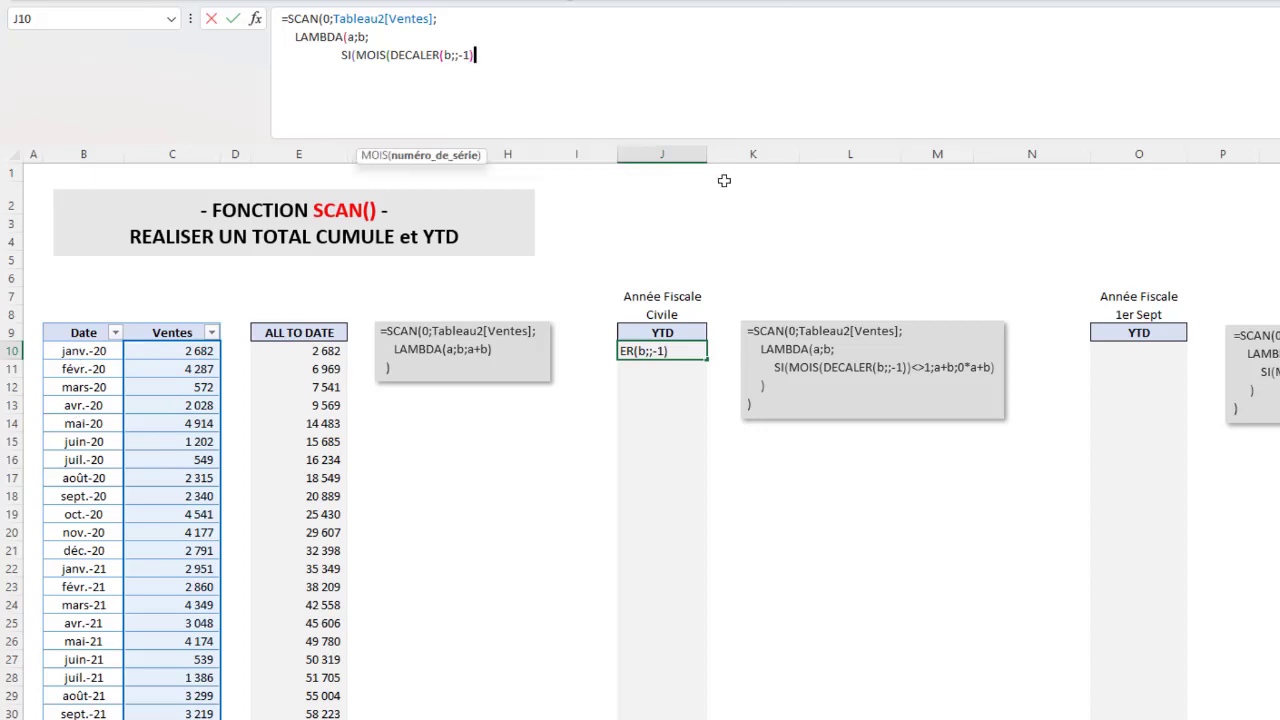
pyautogui.write(')')
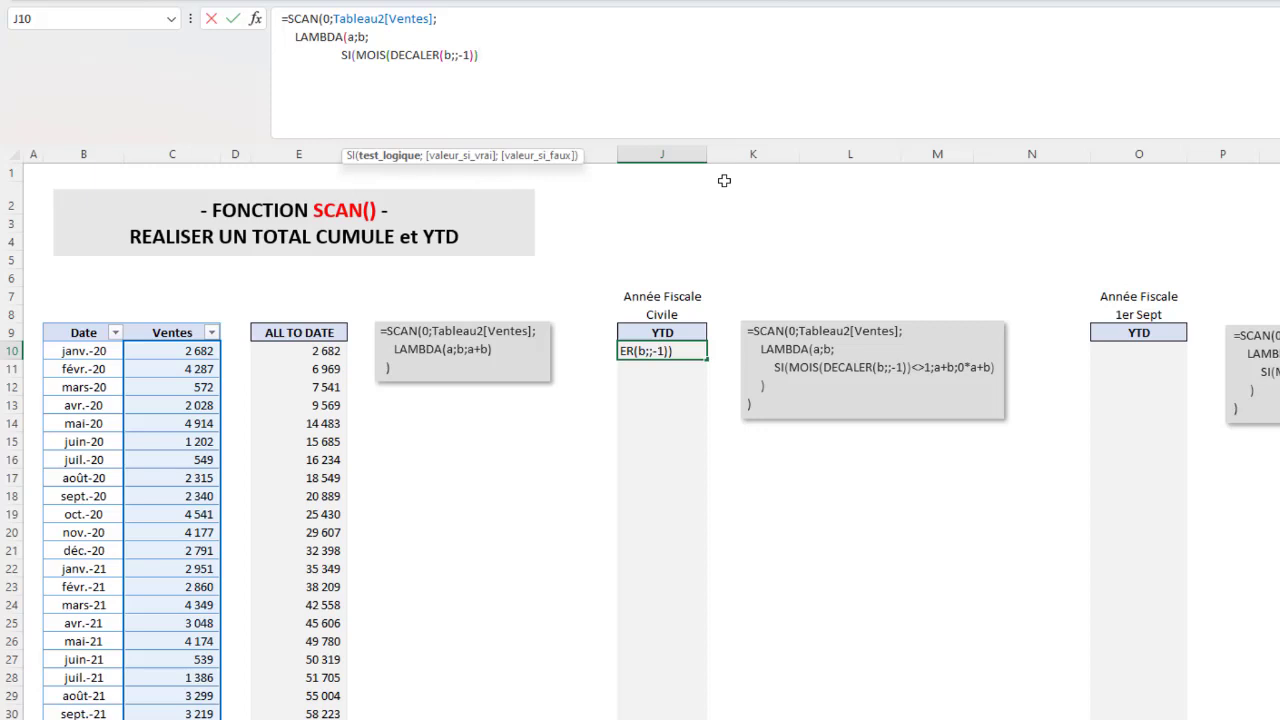
pyautogui.write('<>1')
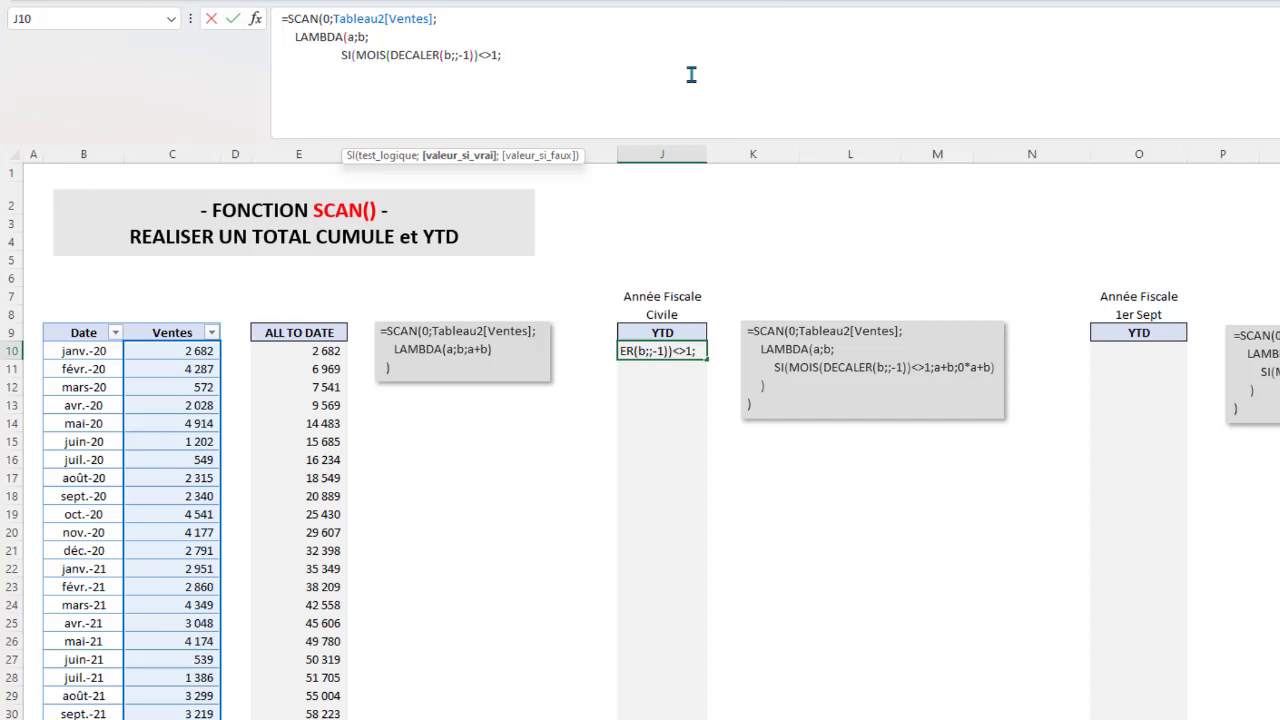
# Step: Set SI's true value to a+b and its false value to 0*a+b, and close the SI function
pyautogui.write('a+b')
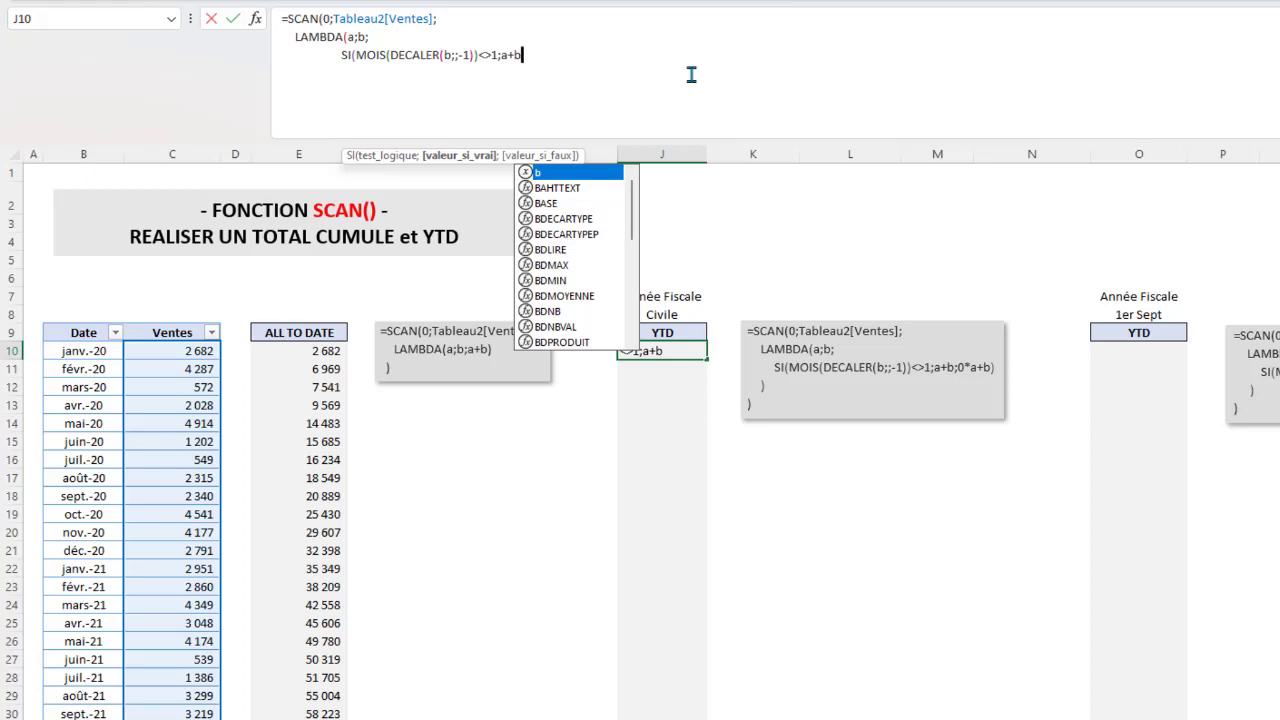
pyautogui.write(';')
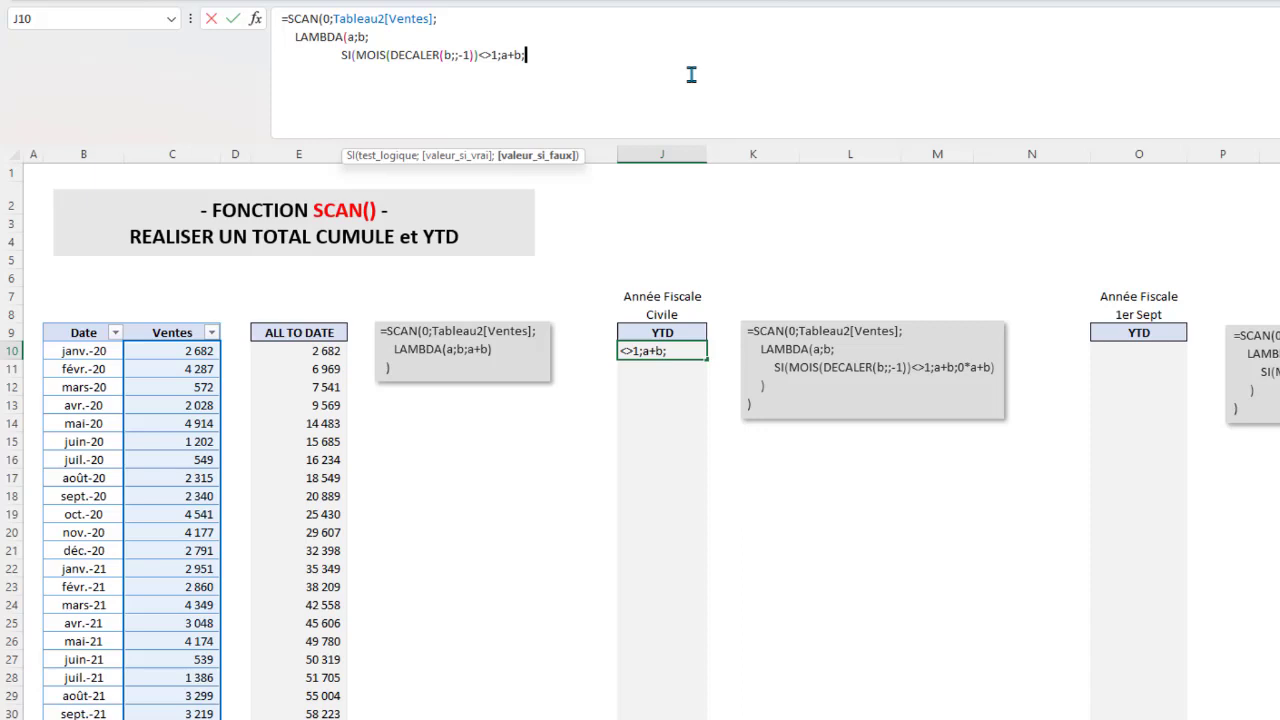
pyautogui.write('0*a+b')
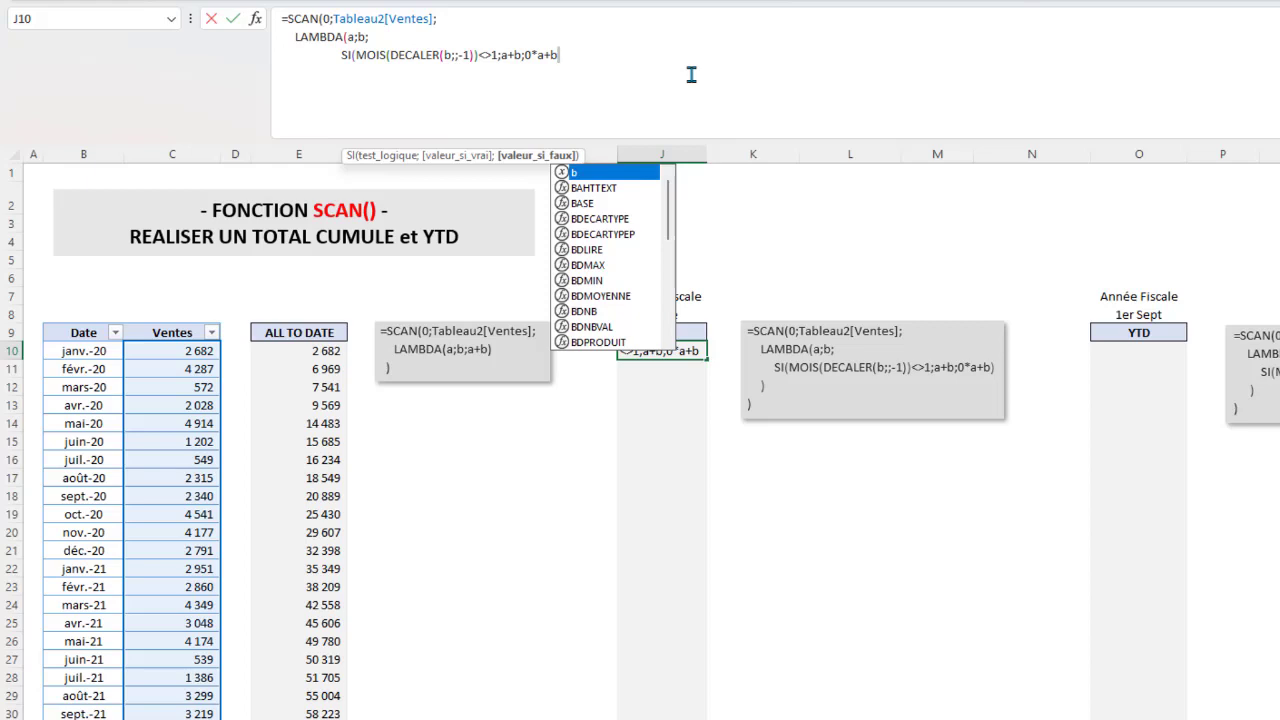
pyautogui.write(')')
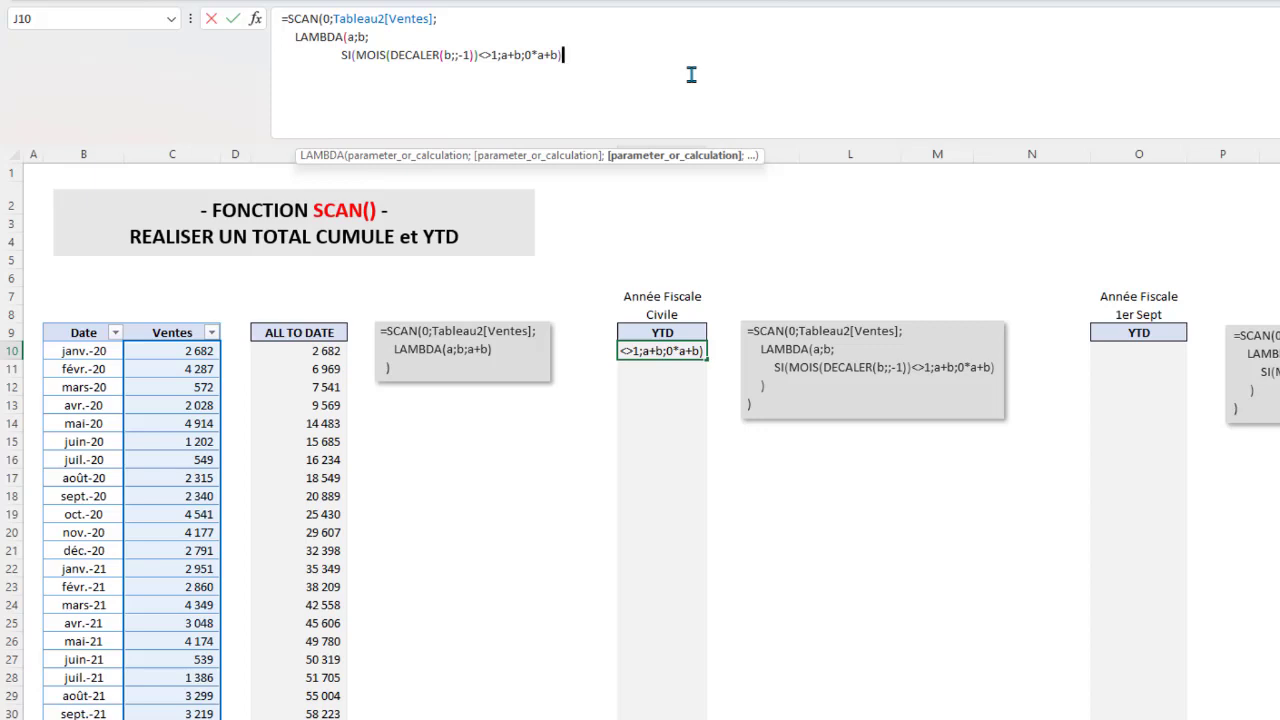
# Step: Close the LAMBDA and SCAN parentheses on their own lines and validate the calendar-year YTD formula in J10
pyautogui.hotkey('alt', 'Return')
pyautogui.write(')')
pyautogui.hotkey('alt', 'Return')
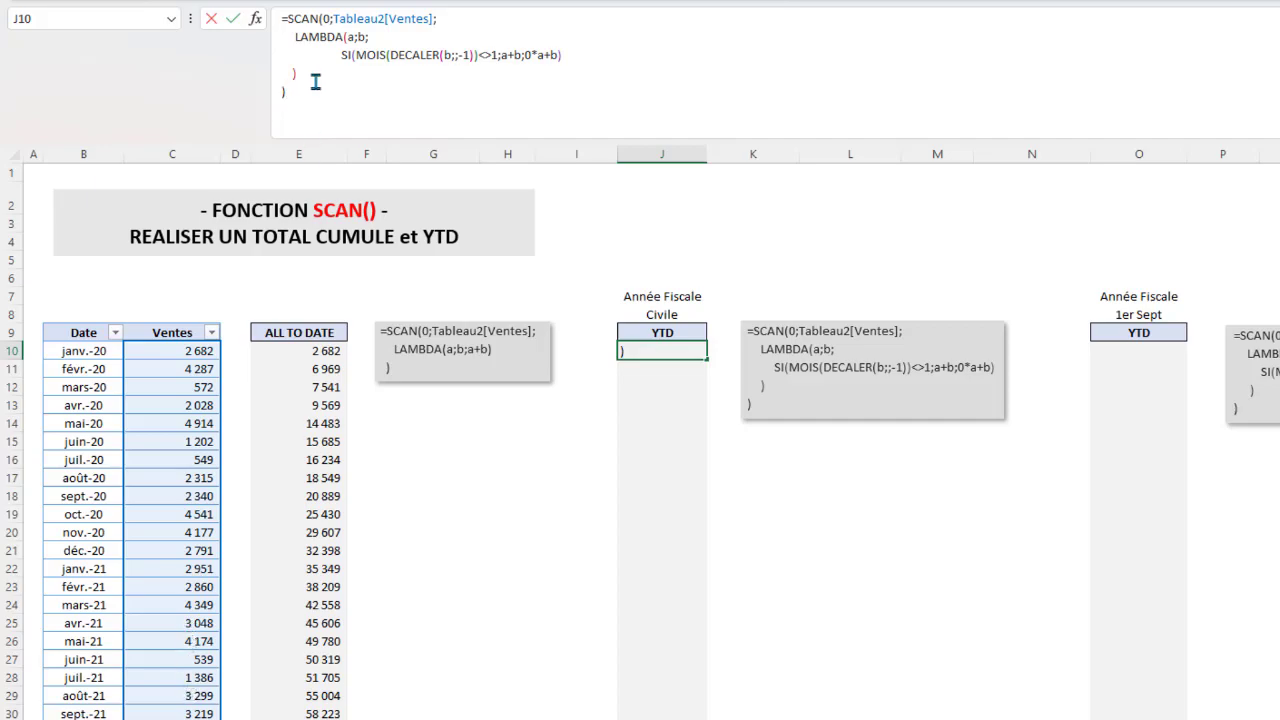
pyautogui.press('Return')
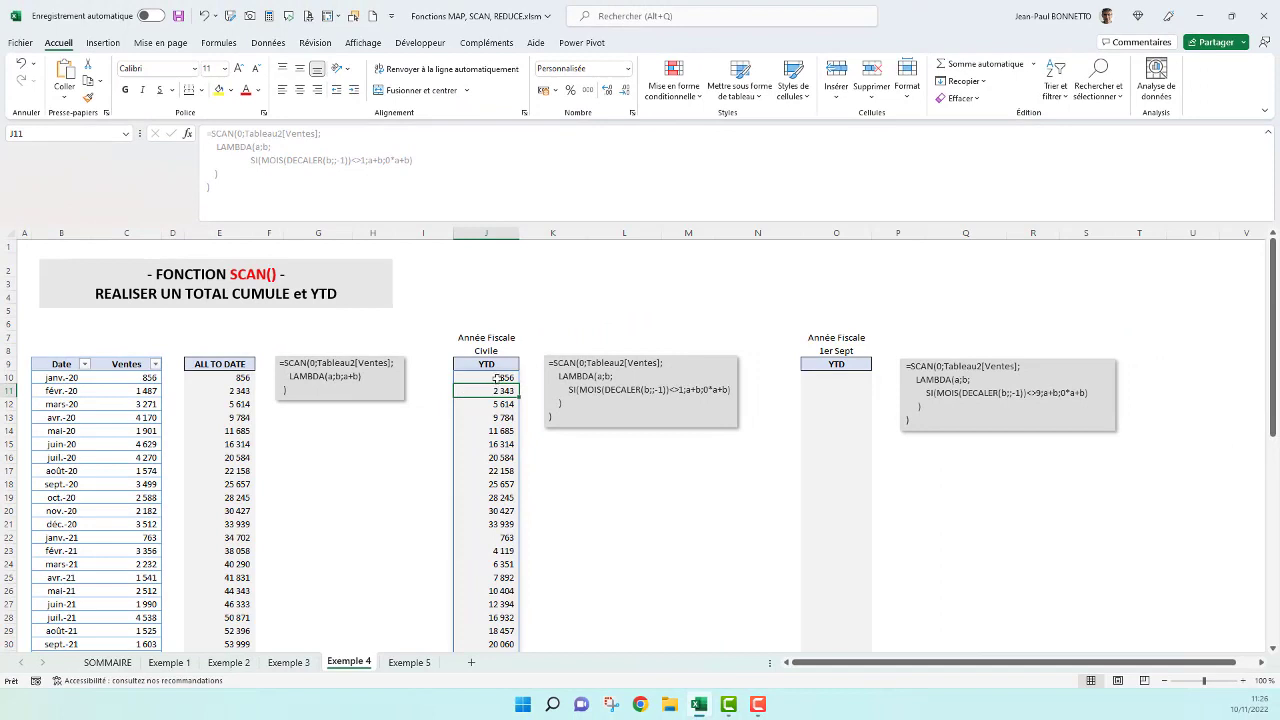
# Step: Check the calendar-year YTD totals in column J for 2020, 2021 and 2022 against the dates and the all-to-date totals
pyautogui.moveTo(490, 378); pyautogui.dragTo(469, 517)
pyautogui.click(228, 524)
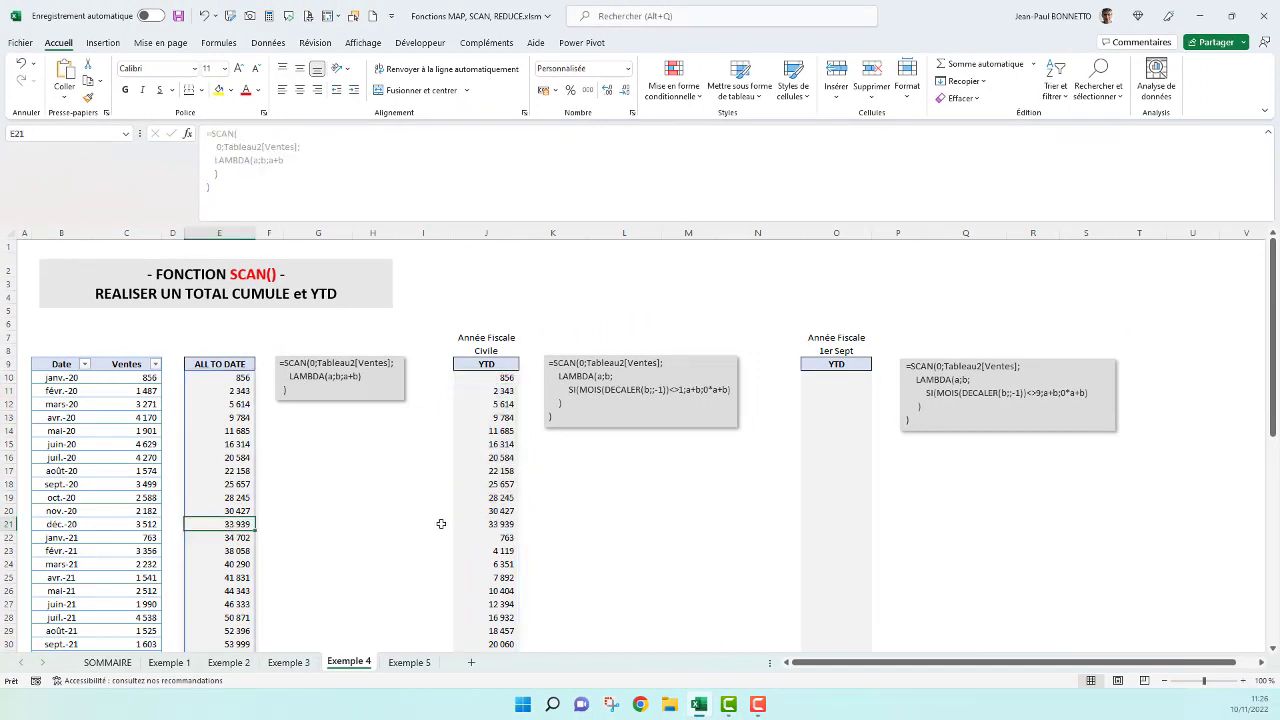
pyautogui.click(500, 537)
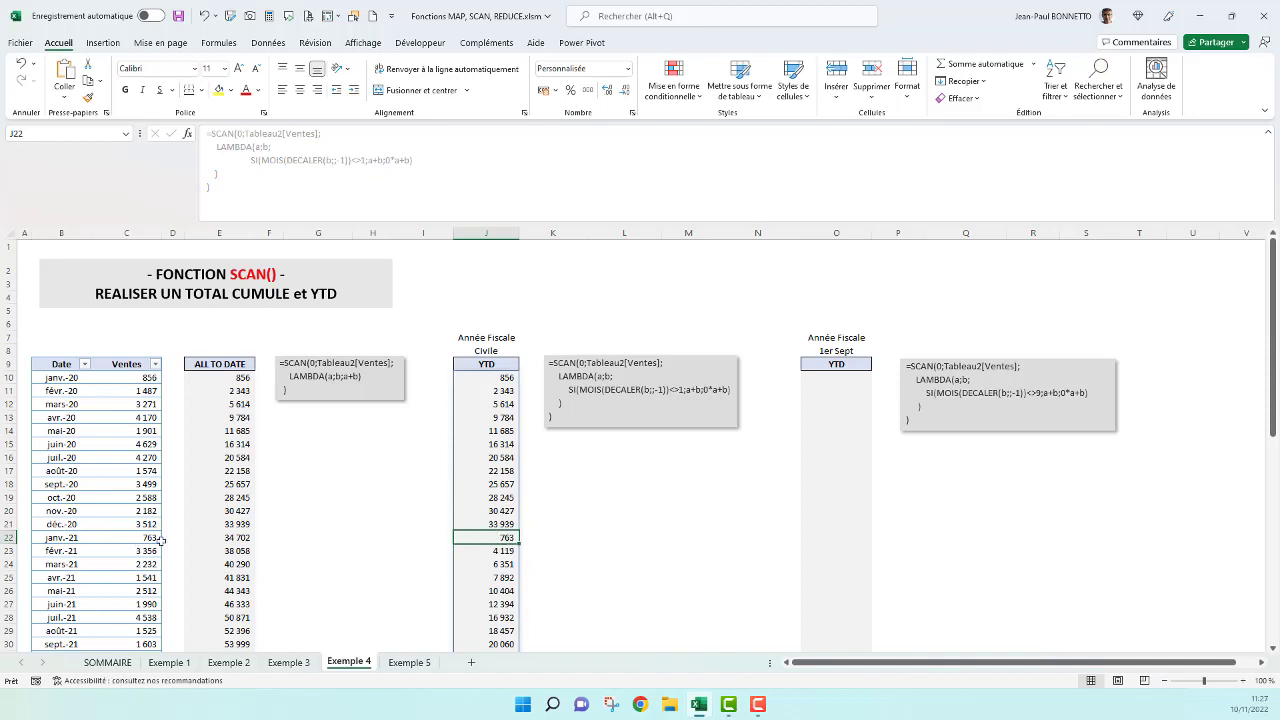
pyautogui.moveTo(502, 540); pyautogui.dragTo(507, 592)
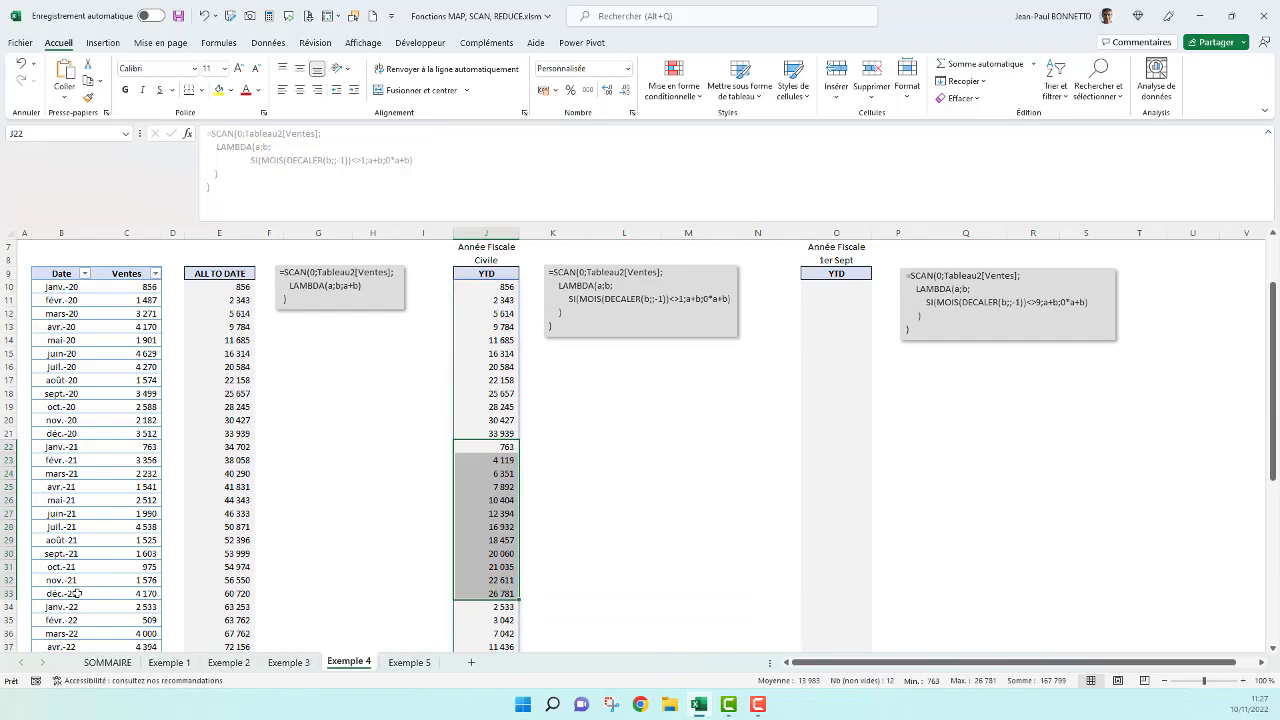
pyautogui.click(504, 608)
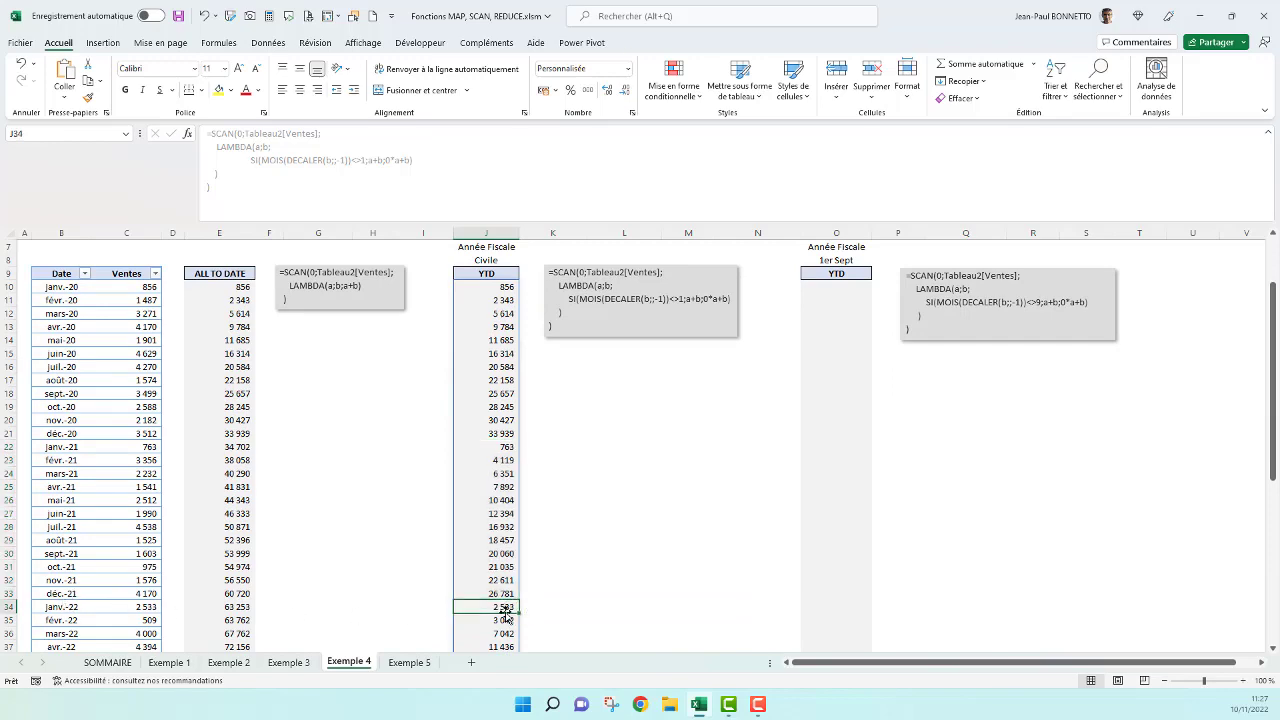
pyautogui.moveTo(505, 617)
pyautogui.mouseDown()
pyautogui.moveTo(500, 648)
pyautogui.moveTo(495, 620)
pyautogui.mouseUp()
pyautogui.scroll(-6, 643, 574)
pyautogui.scroll(6, 639, 518)
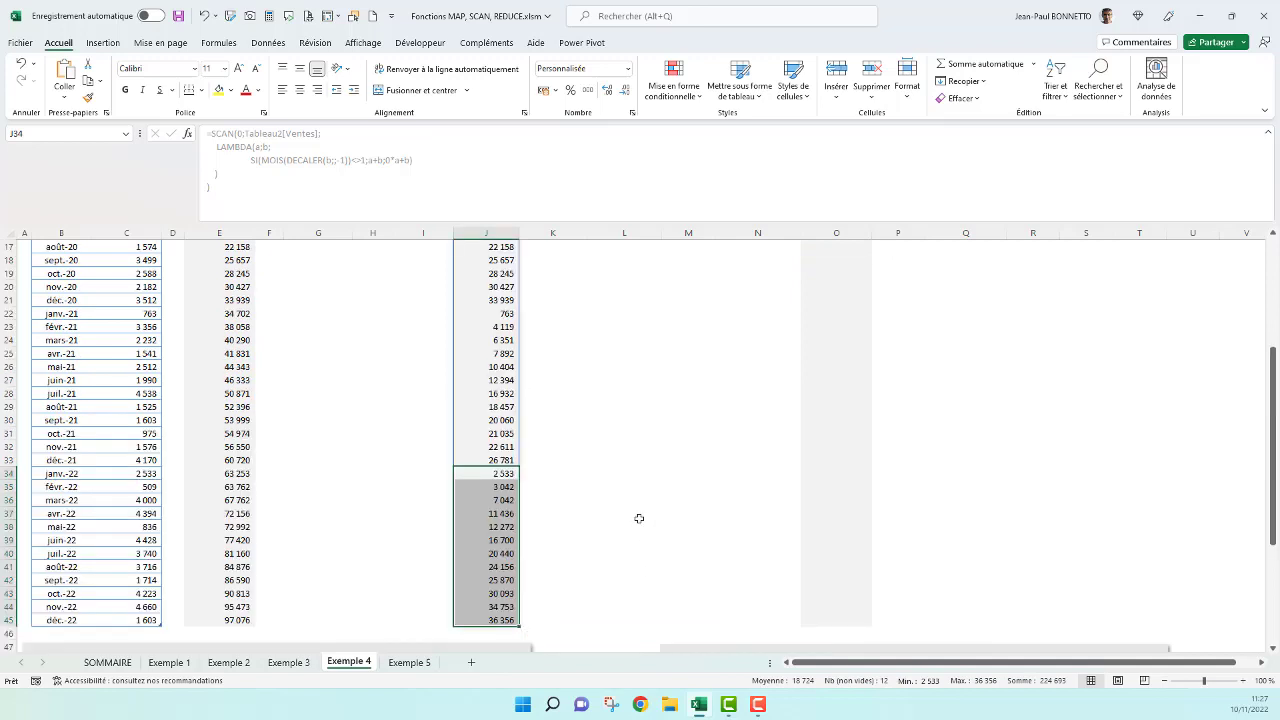
pyautogui.scroll(5, 639, 518)
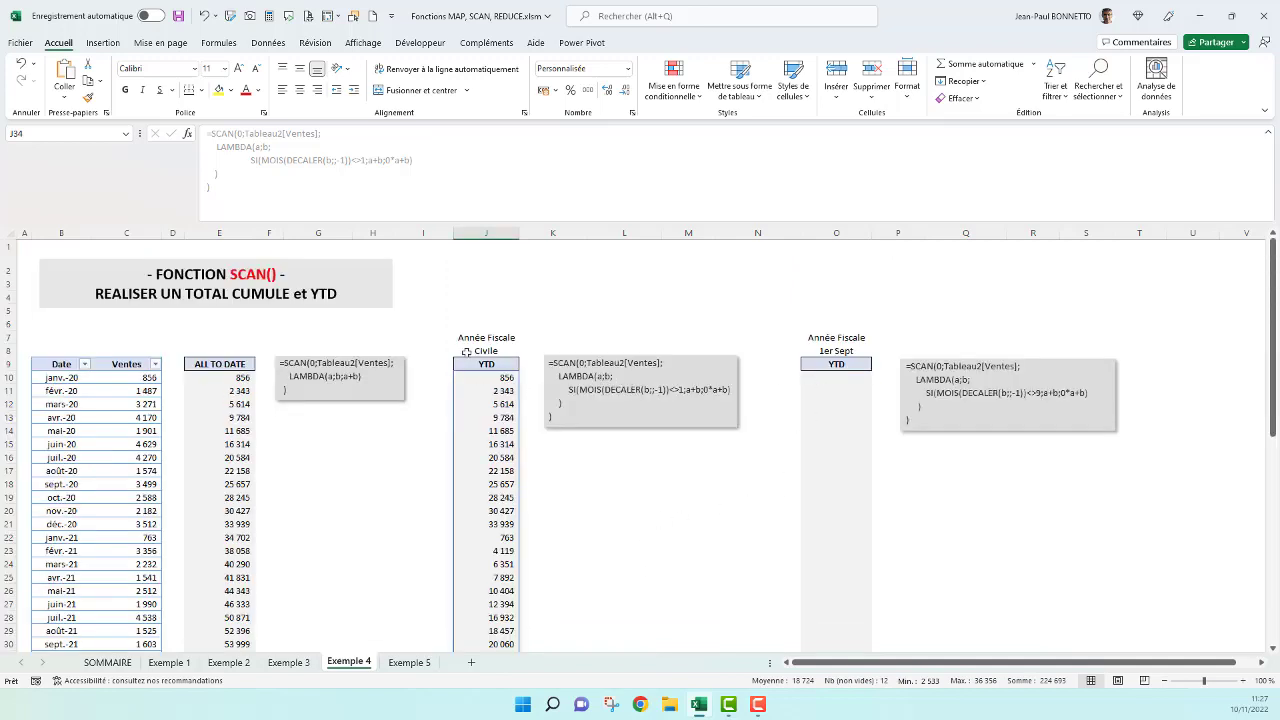
# Step: Copy the calendar-year YTD formula text from J10 into O10, under the 1er Sept fiscal-year heading
pyautogui.click(493, 381)
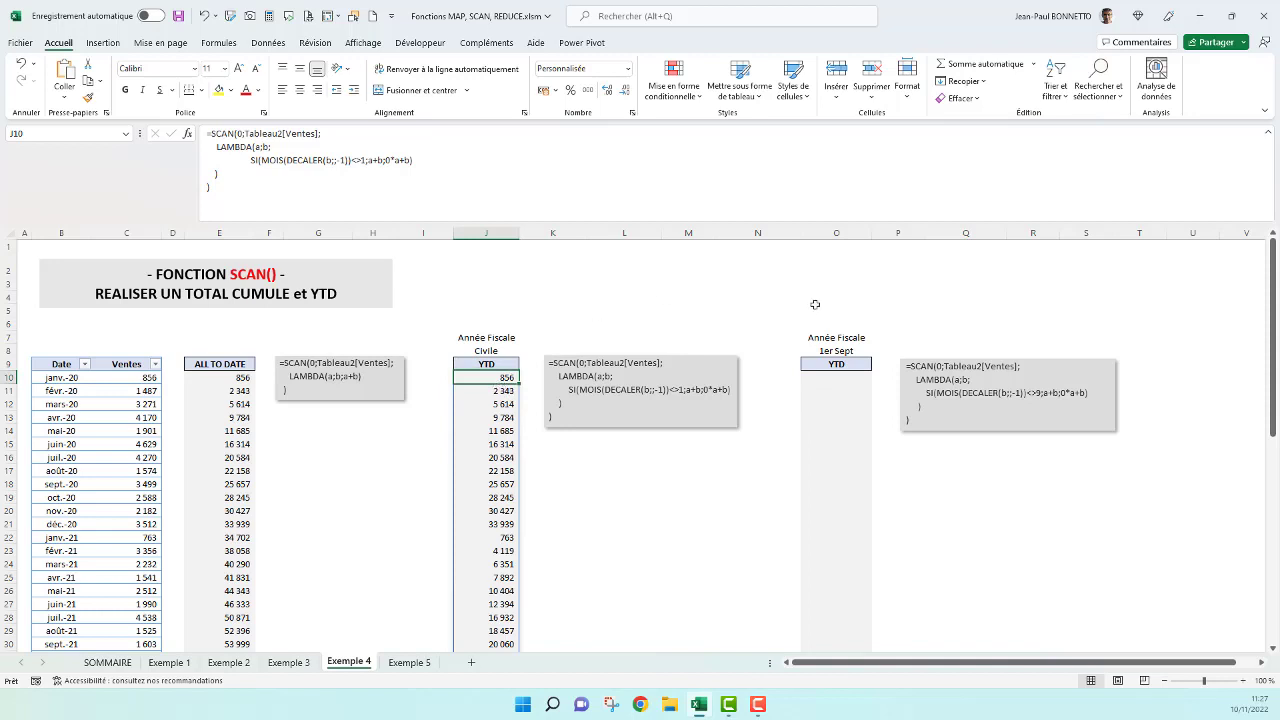
pyautogui.click(851, 377)
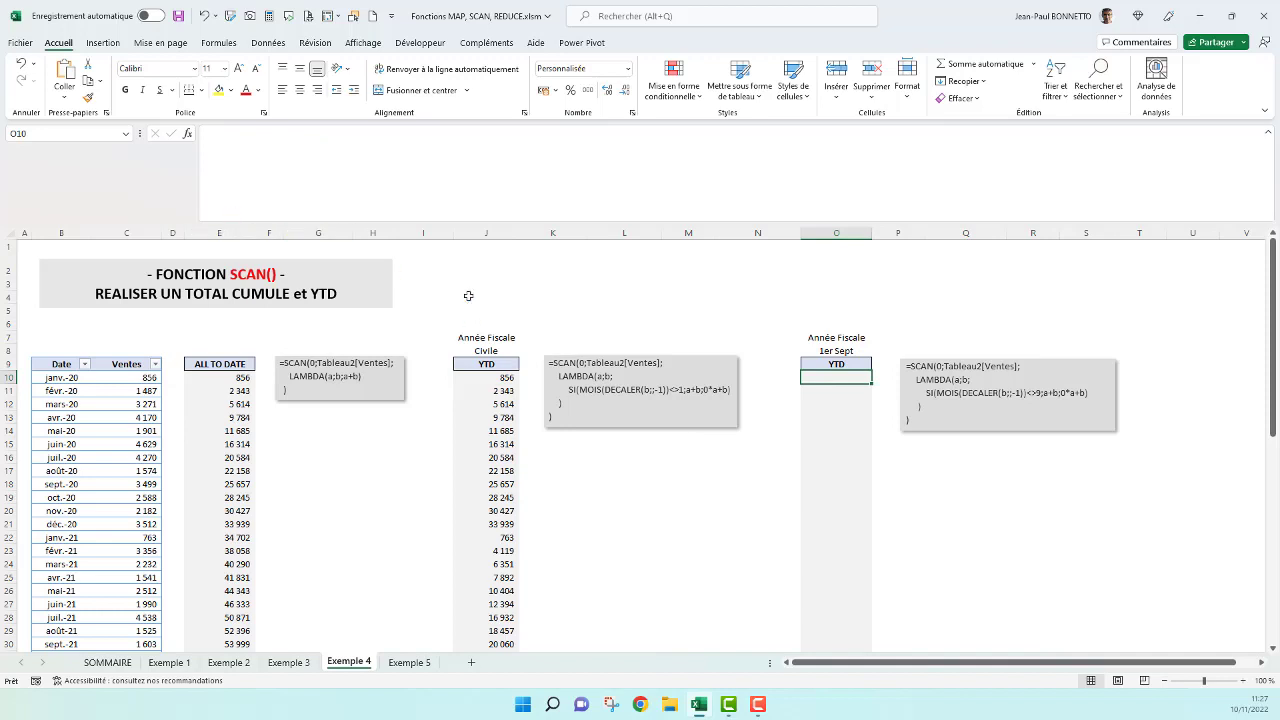
pyautogui.click(507, 381)
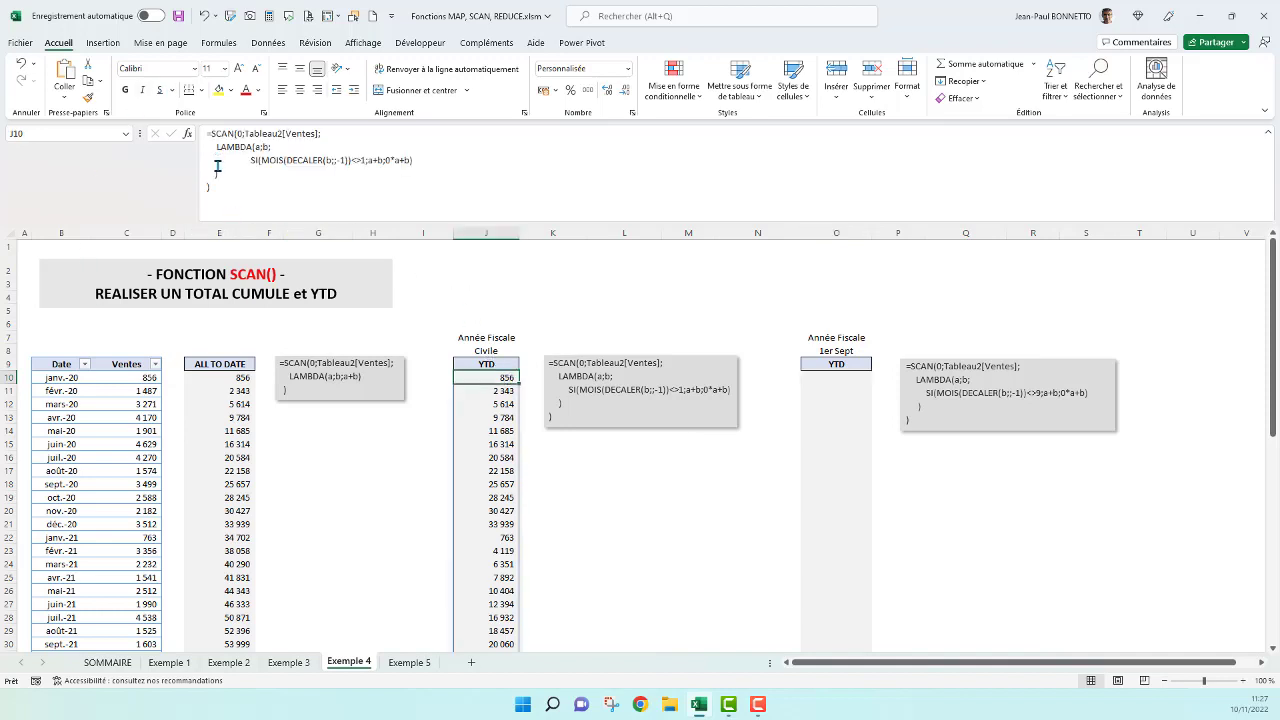
pyautogui.moveTo(226, 188); pyautogui.dragTo(126, 120)
pyautogui.hotkey('ctrl', 'c')
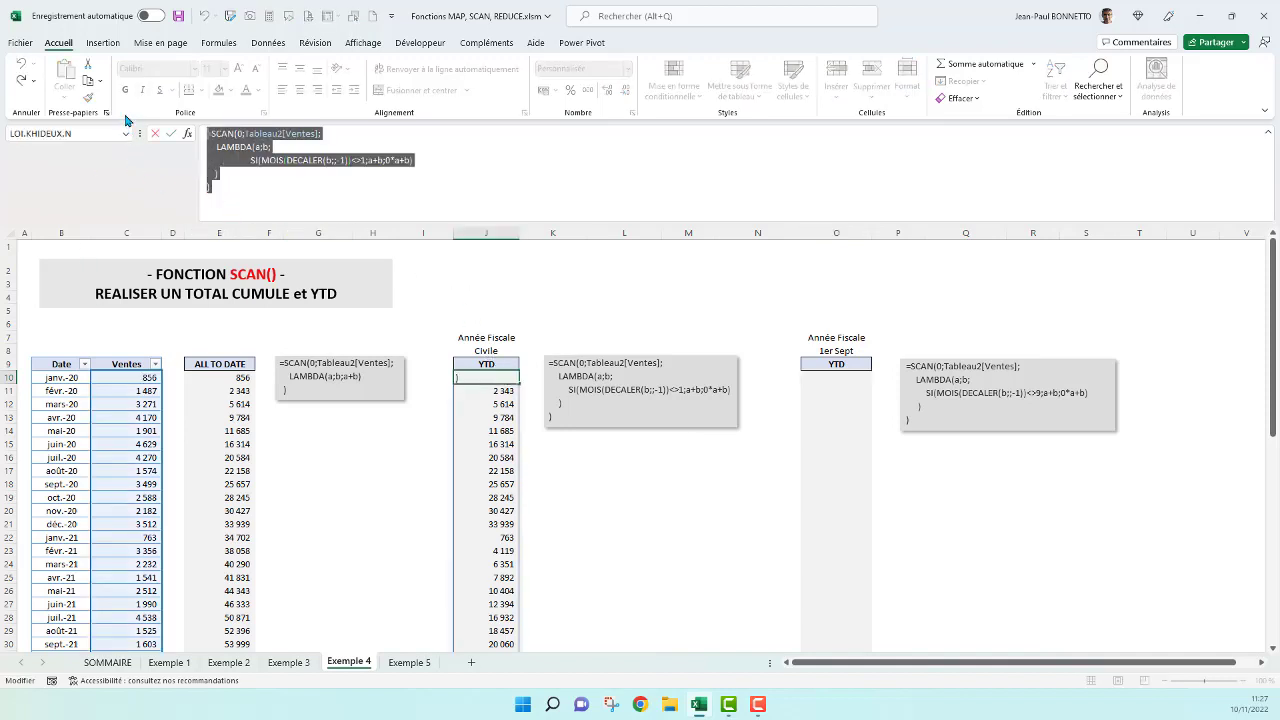
pyautogui.press('Escape')
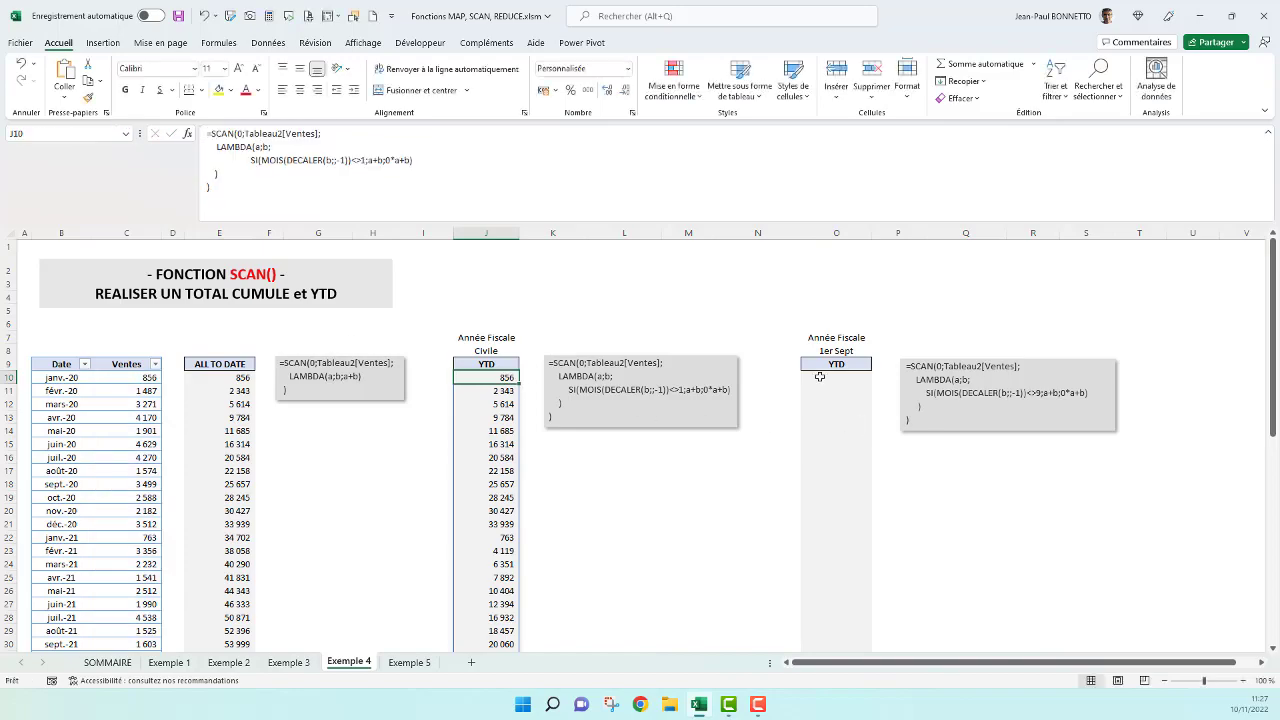
pyautogui.click(811, 376)
pyautogui.click(228, 137)
pyautogui.hotkey('ctrl', 'v')
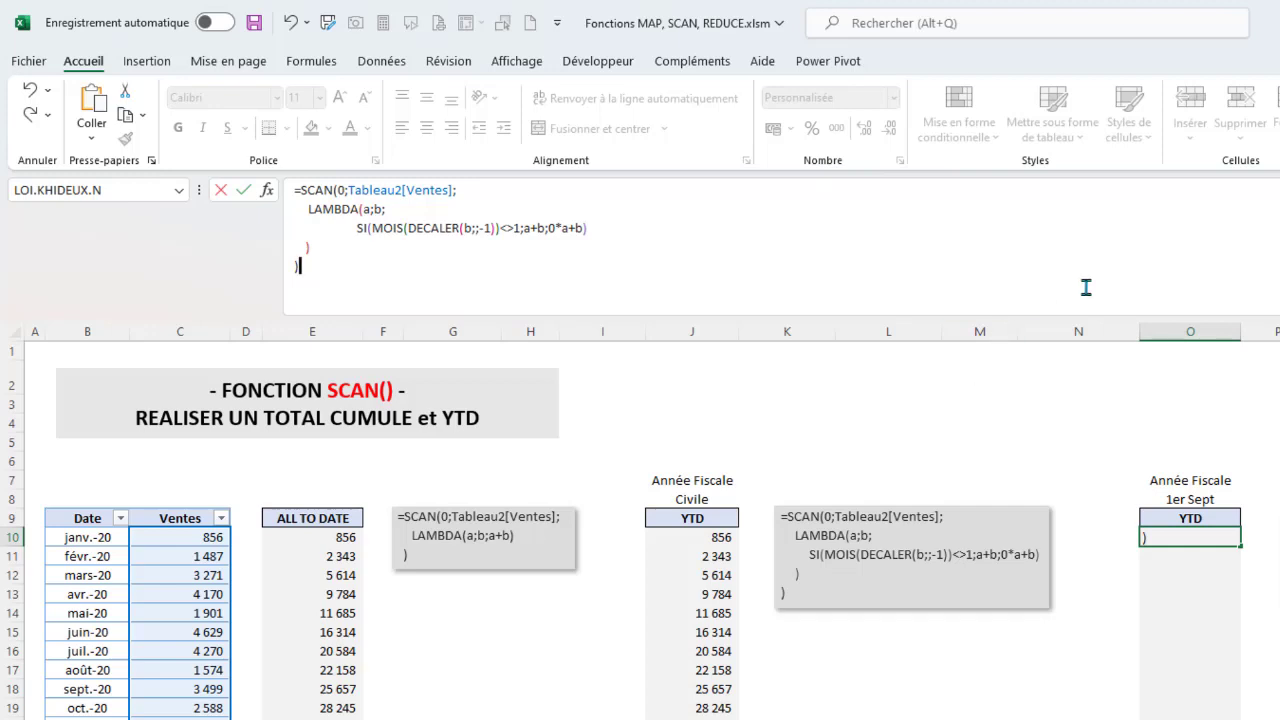
# Step: Change the month compared in O10's SI test to 9 and validate the September fiscal-year YTD formula
pyautogui.click(521, 229)
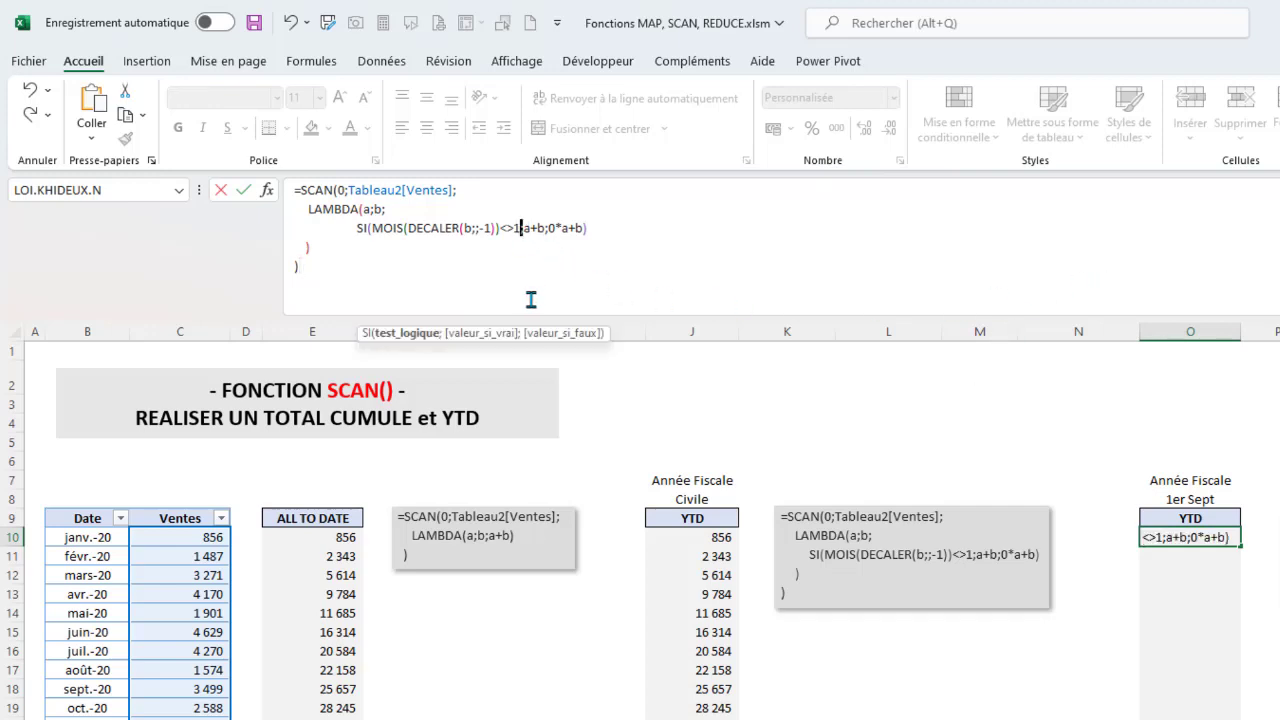
pyautogui.press('BackSpace')
pyautogui.write('9')
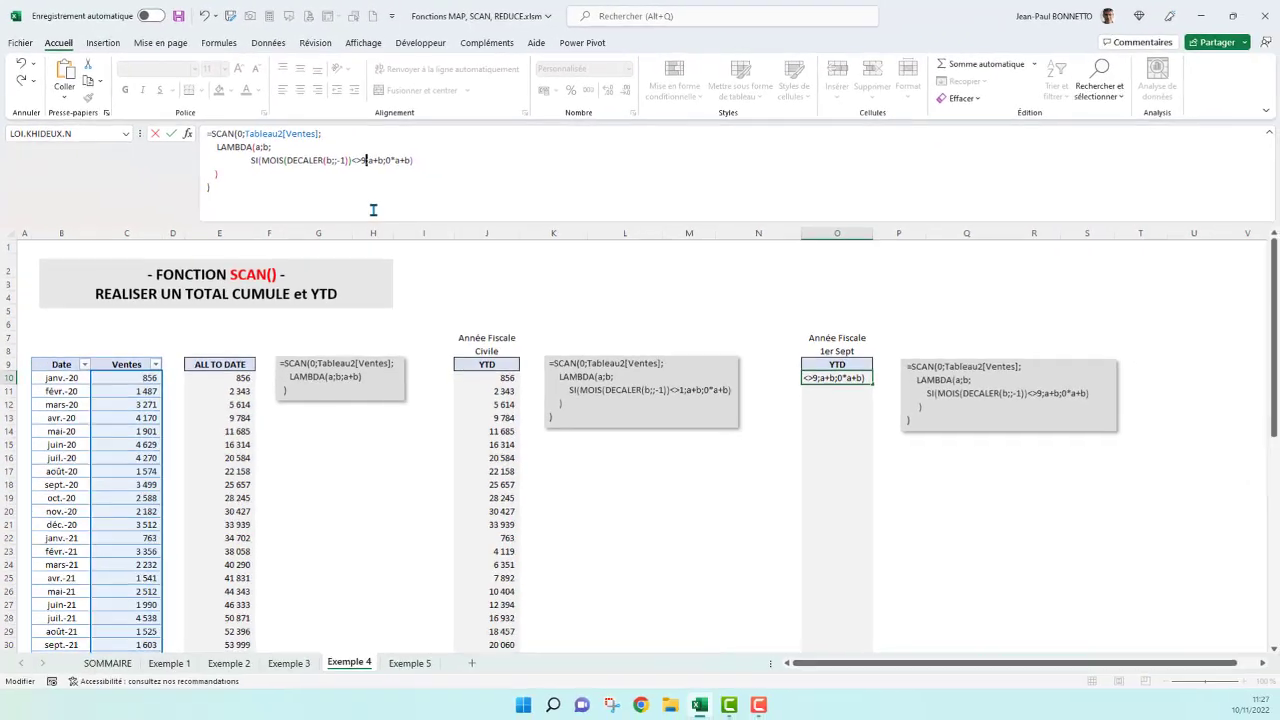
pyautogui.press('Return')
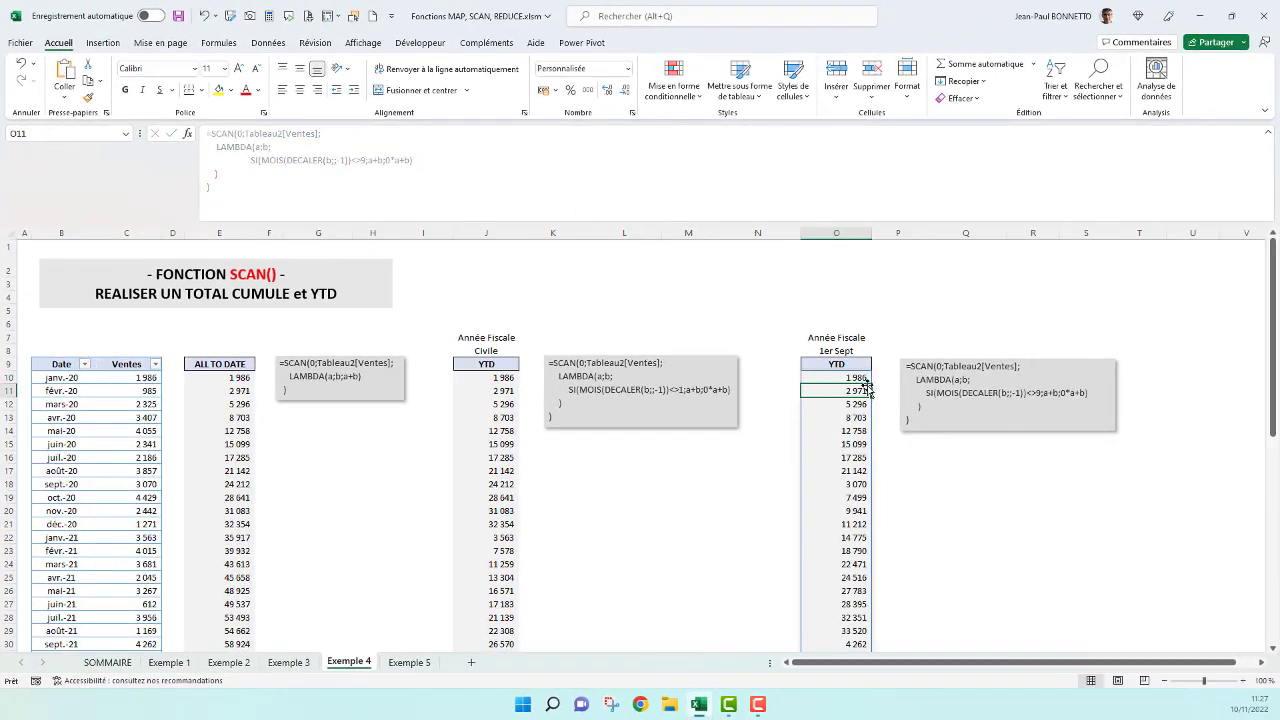
# Step: Check the YTD totals in column O for each fiscal year starting in September, down to December 2022
pyautogui.moveTo(860, 377); pyautogui.dragTo(862, 452)
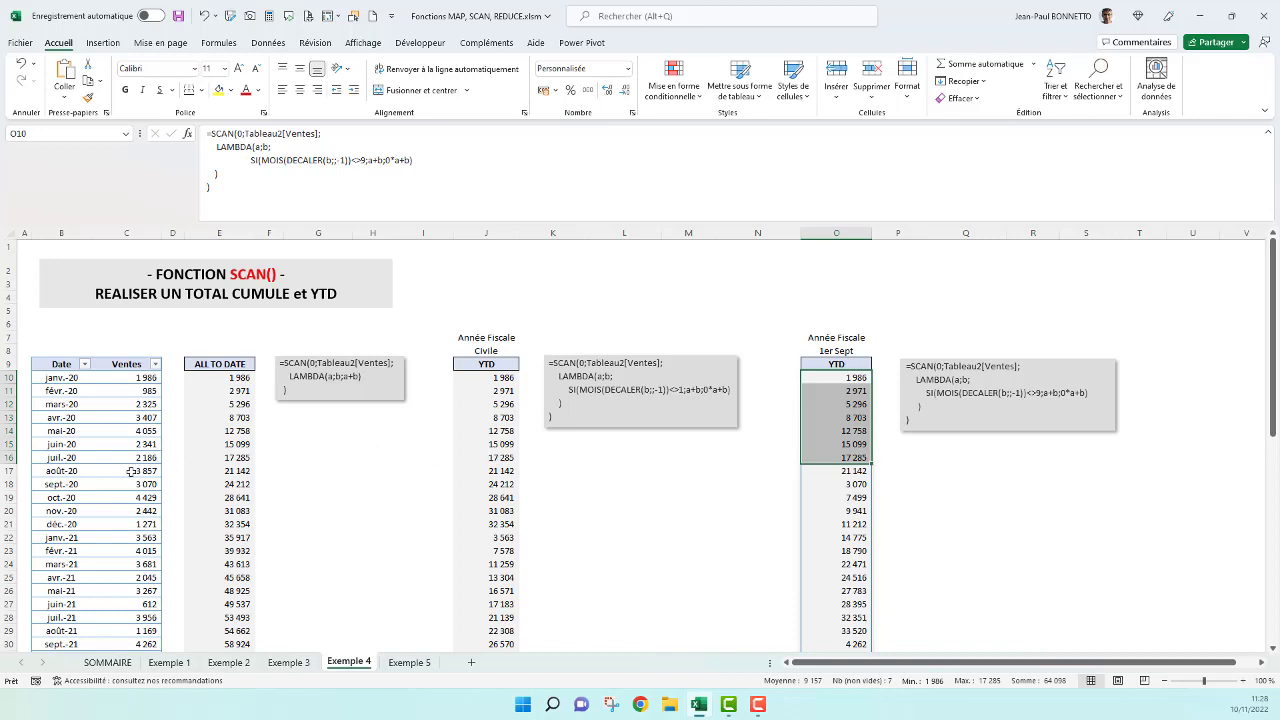
pyautogui.moveTo(849, 473); pyautogui.dragTo(846, 377)
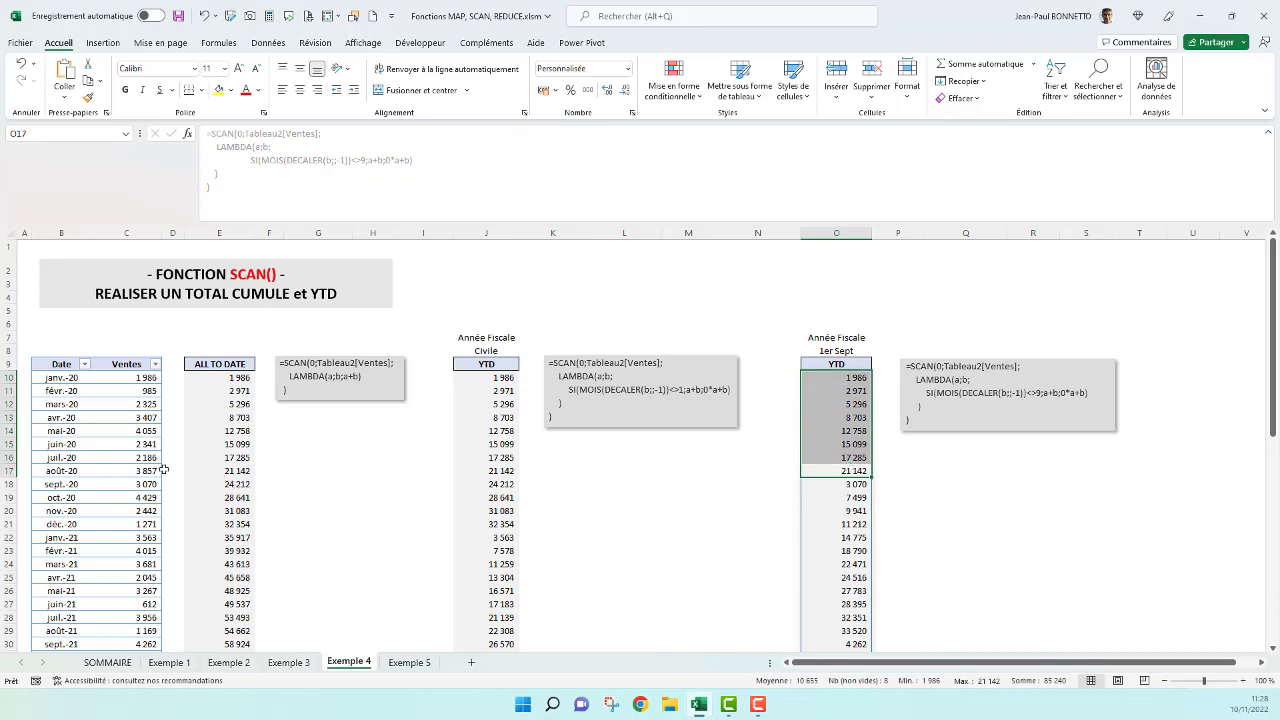
pyautogui.click(851, 485)
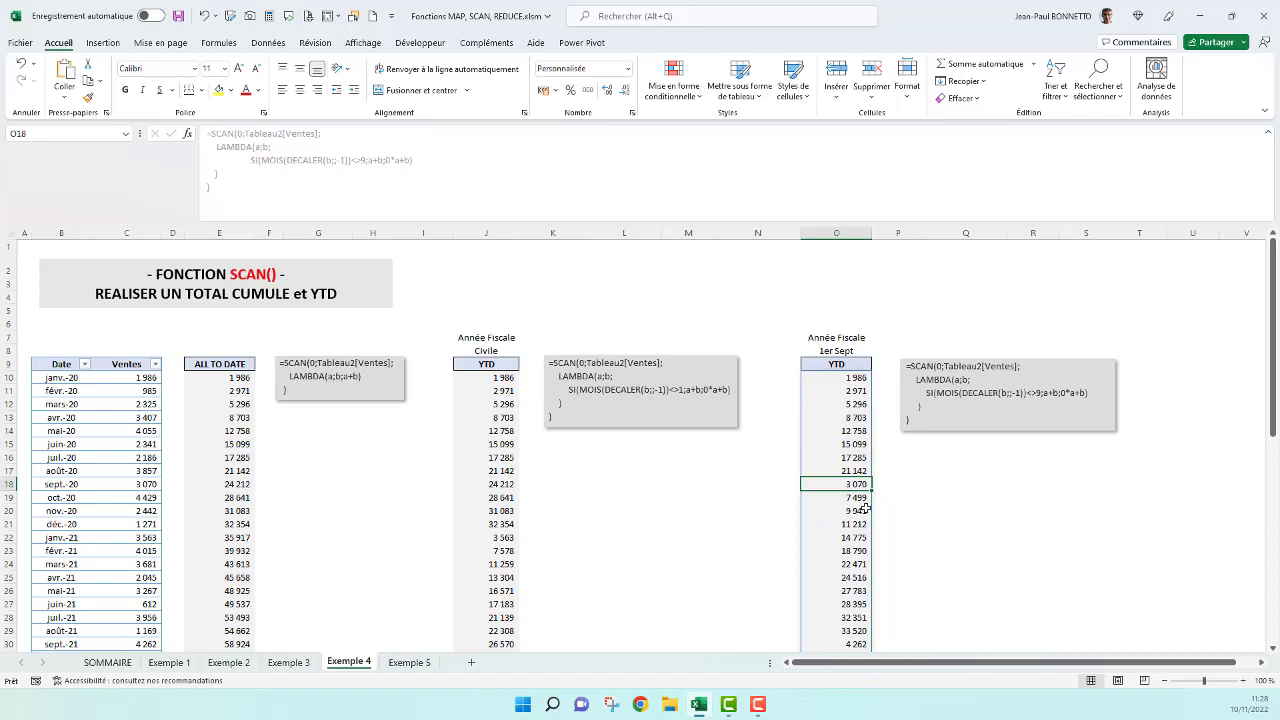
pyautogui.moveTo(856, 484); pyautogui.dragTo(862, 625)
pyautogui.scroll(-6, 980, 590)
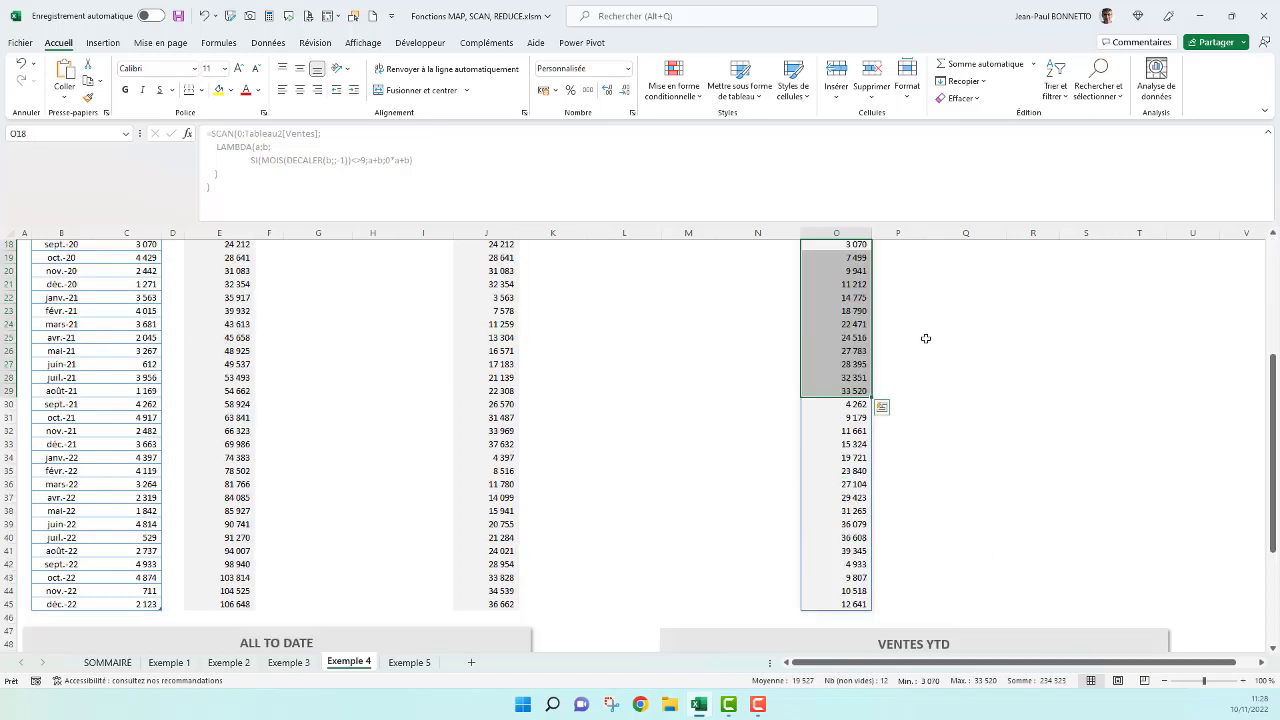
pyautogui.moveTo(846, 404); pyautogui.dragTo(84, 398)
pyautogui.moveTo(856, 405); pyautogui.dragTo(858, 548)
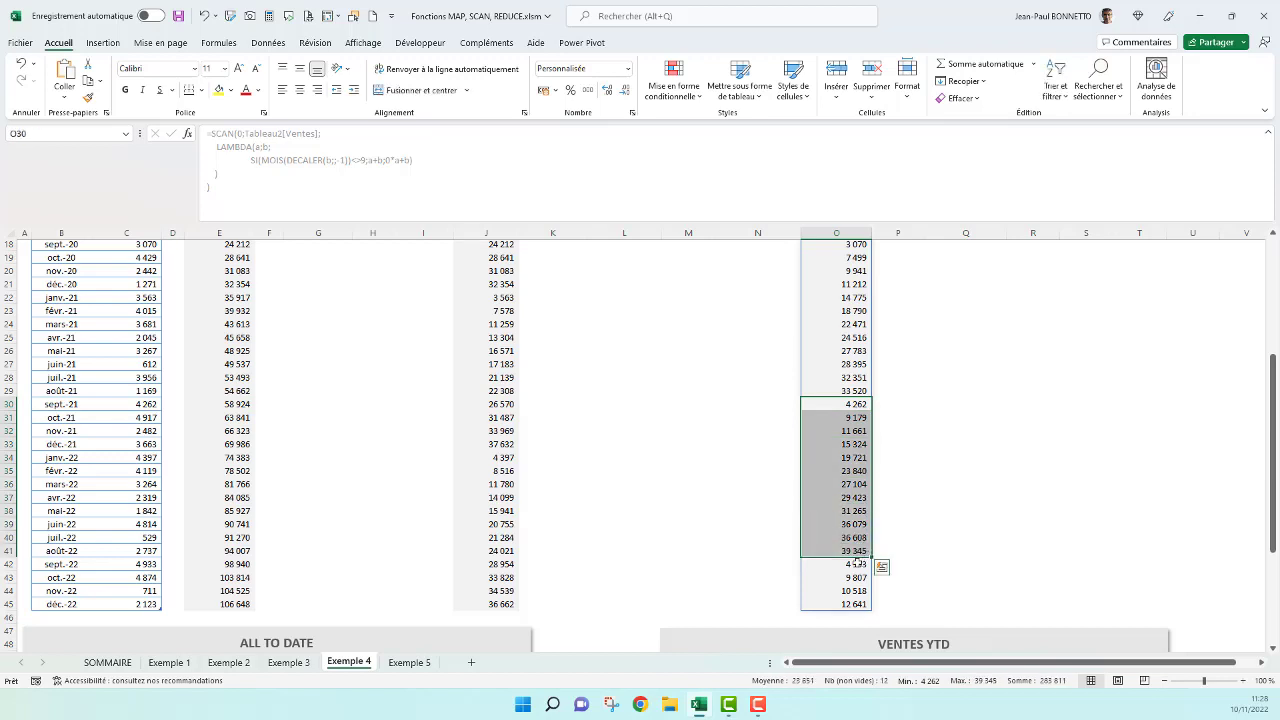
pyautogui.moveTo(858, 564); pyautogui.dragTo(859, 604)
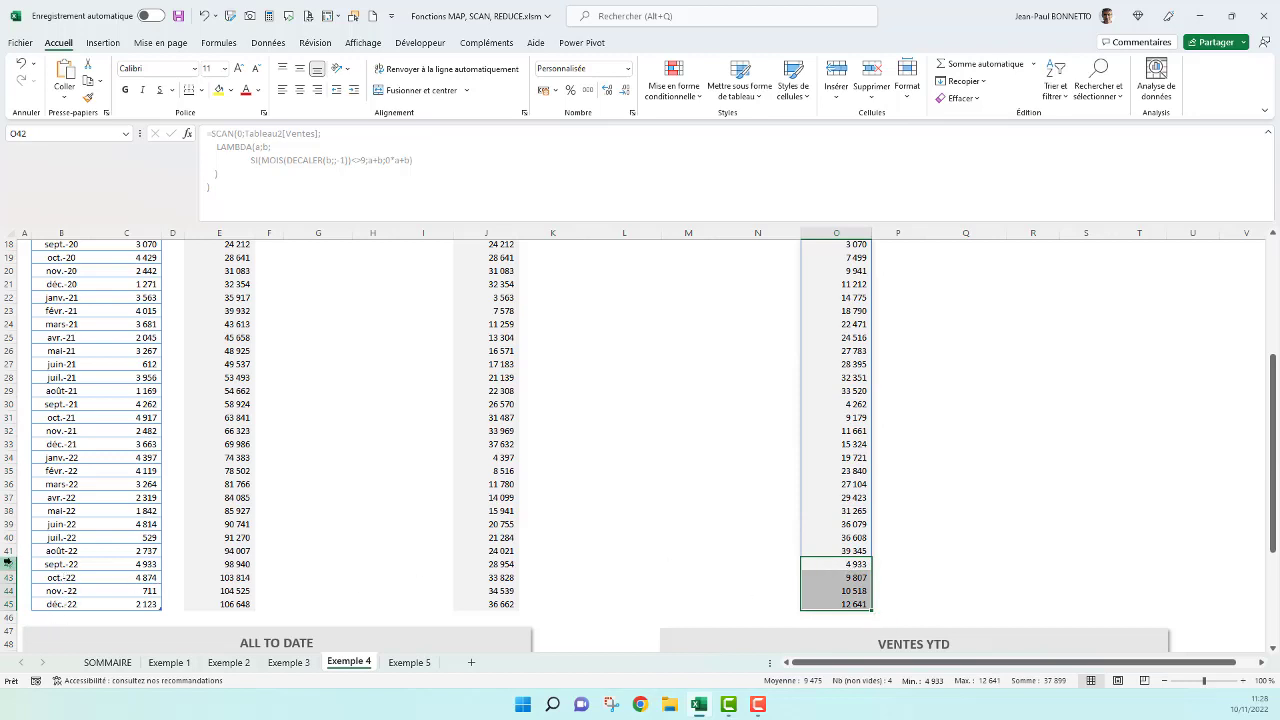
# Step: Examine the VENTES YTD chart at the September 2021, August 2022 and September 2022 points
pyautogui.scroll(-6, 901, 573)
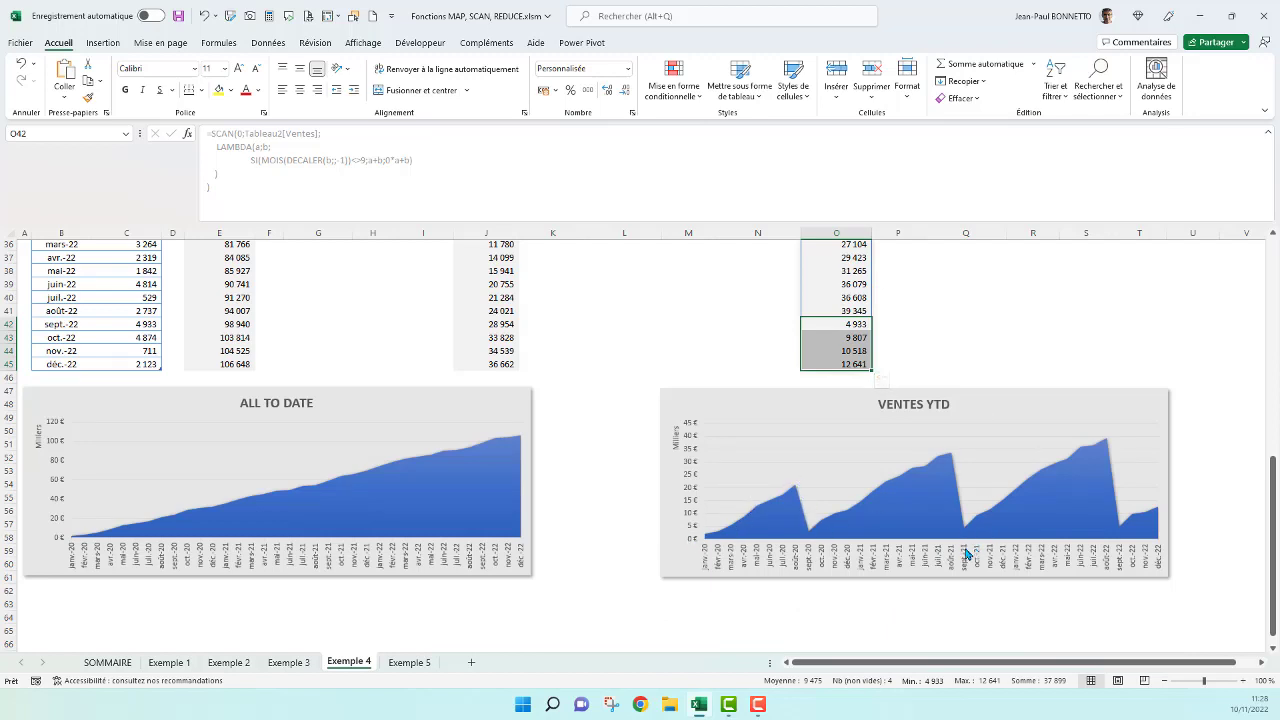
pyautogui.moveTo(970, 527)
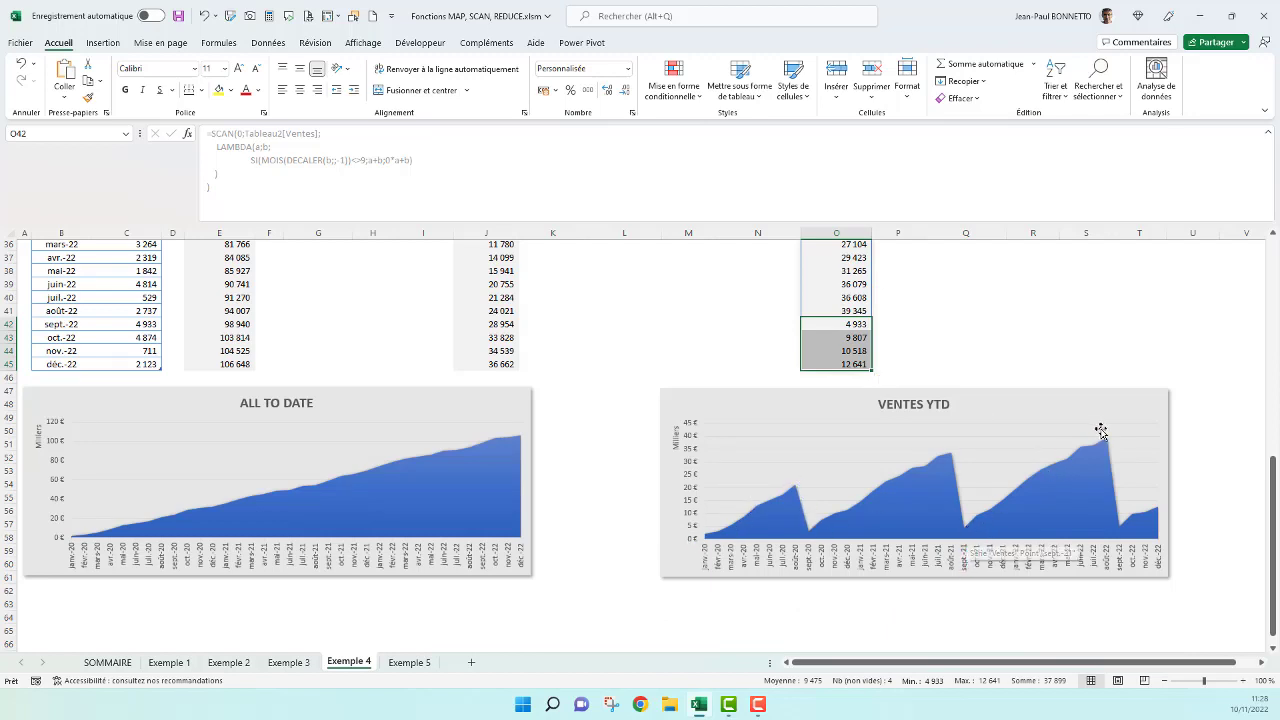
pyautogui.moveTo(1108, 446)
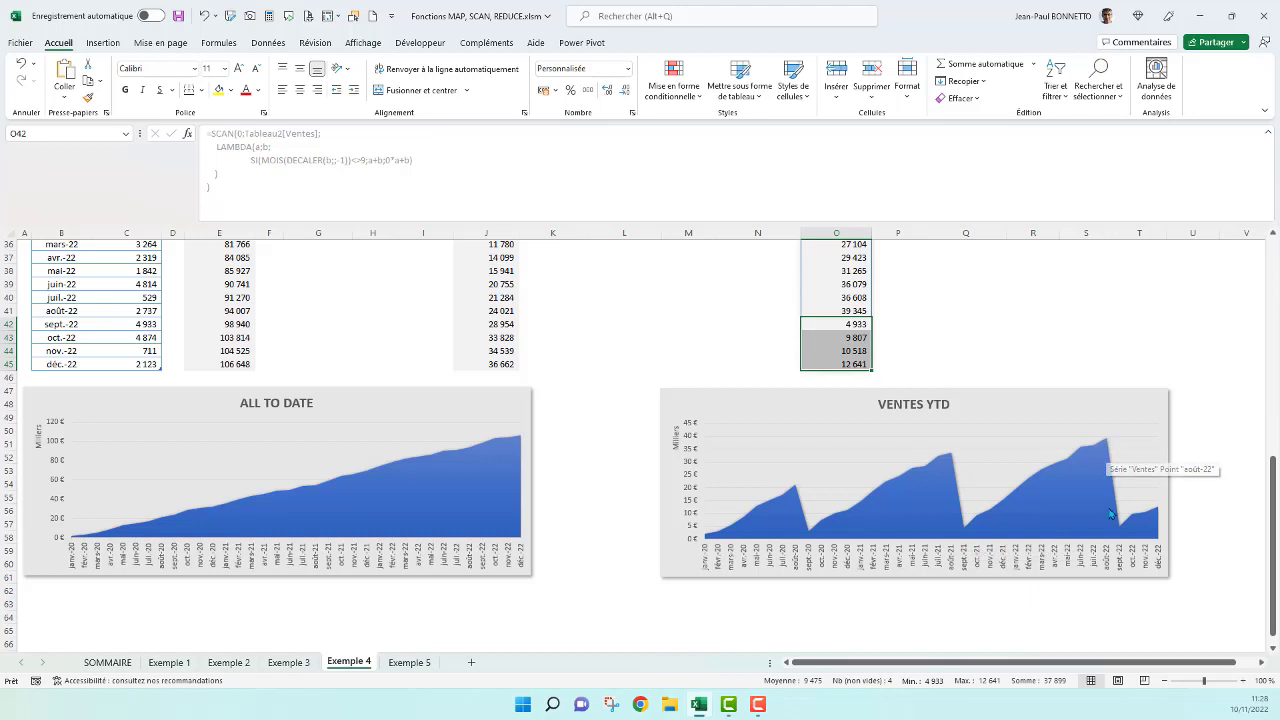
pyautogui.moveTo(1121, 530)
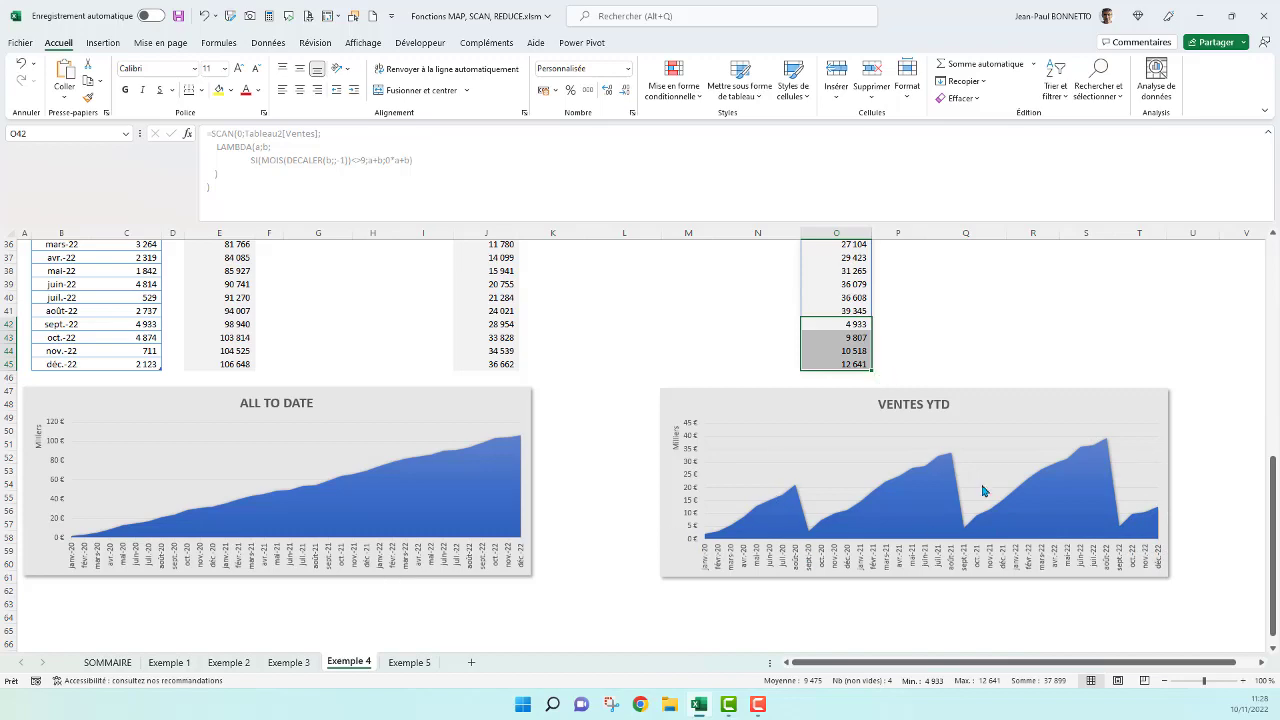
pyautogui.scroll(12, 740, 437)
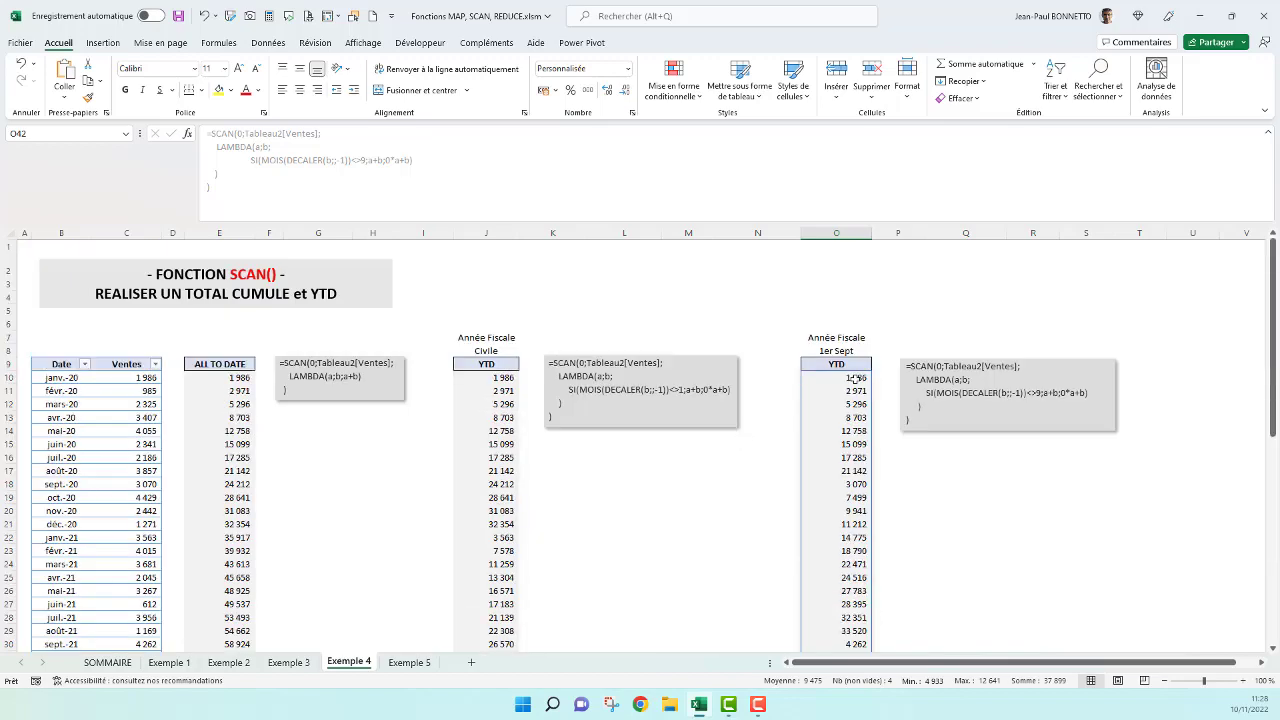
# Step: Review the SI test in O10's formula and the headings of the ALL TO DATE and two YTD columns
pyautogui.click(855, 378)
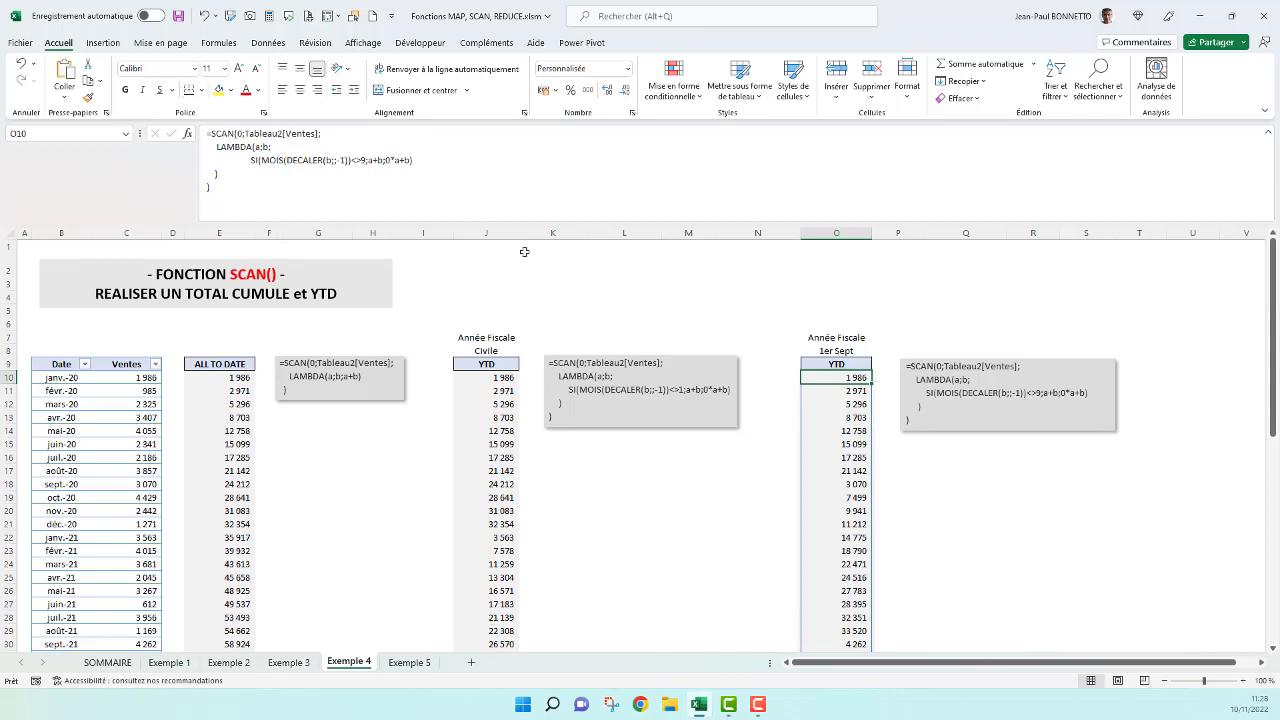
pyautogui.click(278, 160)
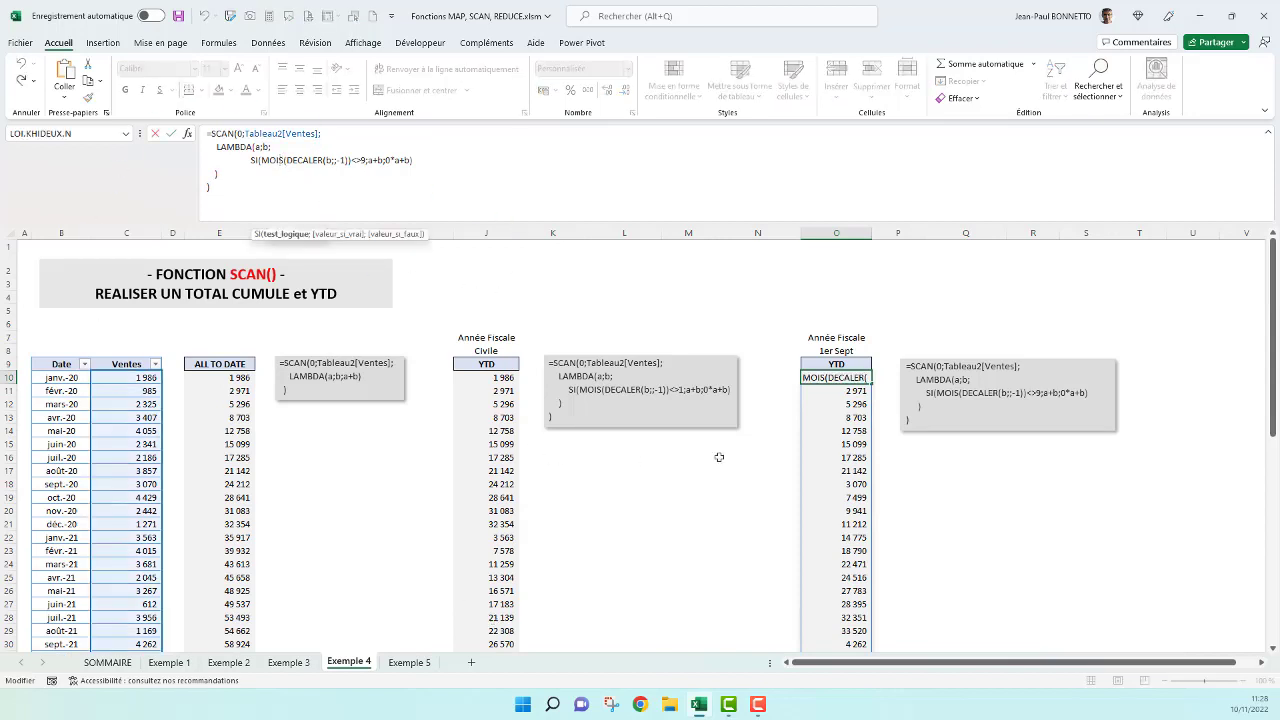
pyautogui.click(836, 364)
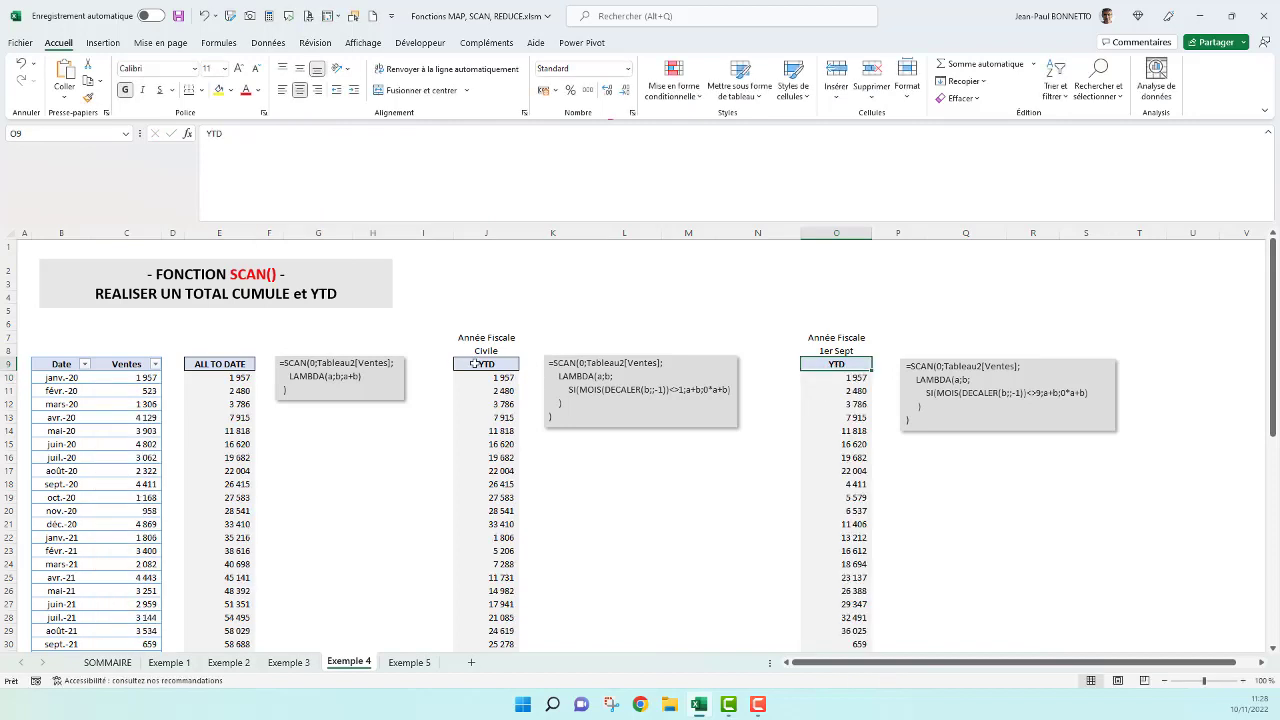
pyautogui.click(470, 363)
pyautogui.click(225, 365)
pyautogui.click(858, 360)
pyautogui.click(838, 285)
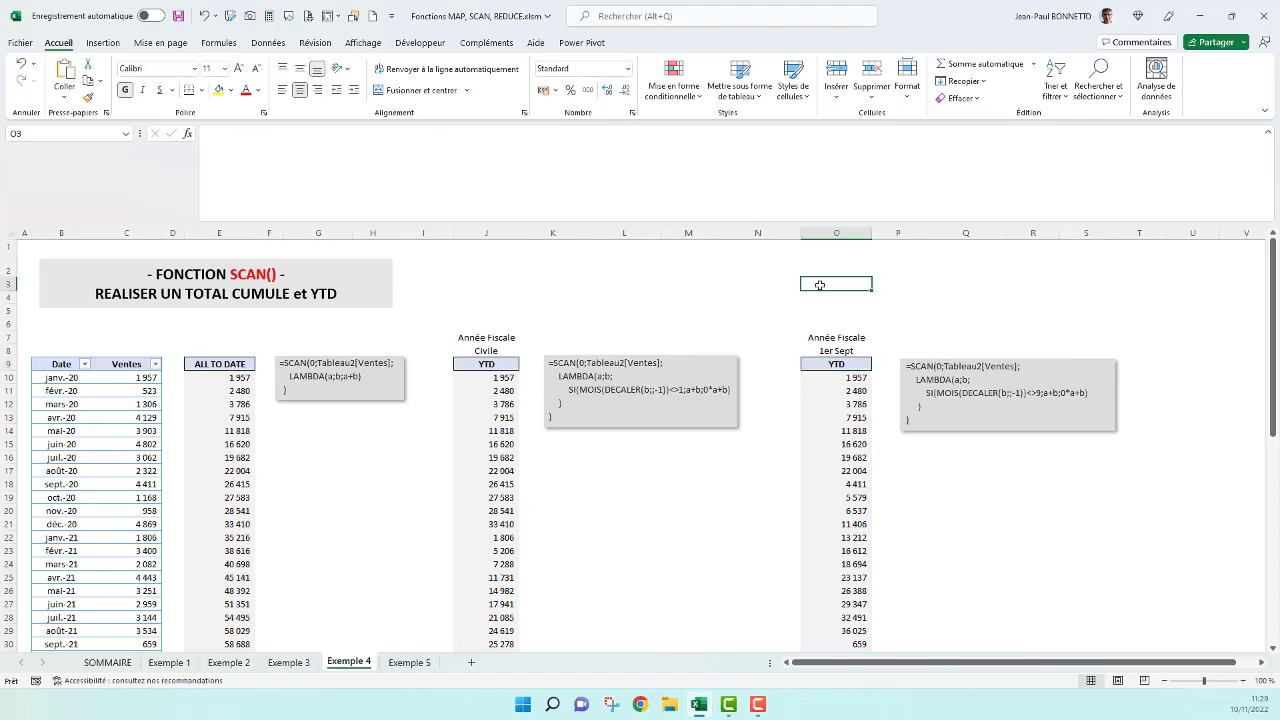
# Step: Collapse the formula bar to a single line and review the cumulative and two YTD result columns
pyautogui.click(1269, 134)
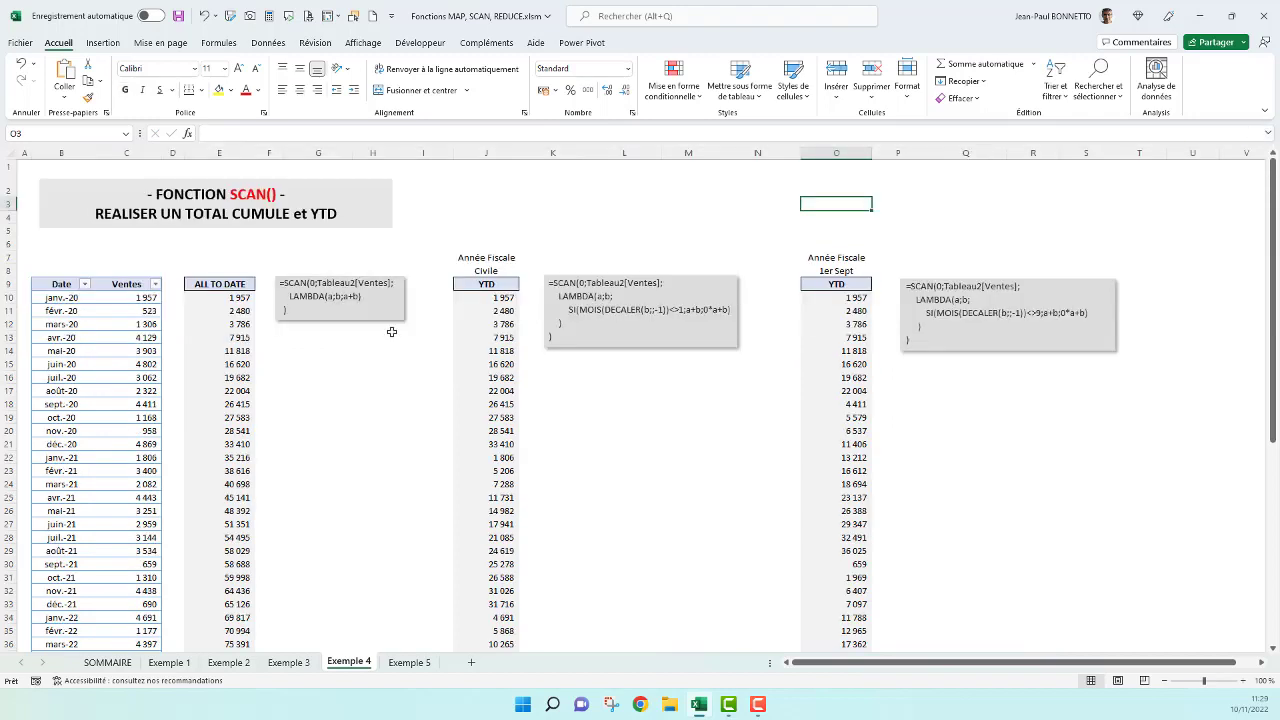
pyautogui.click(218, 300)
pyautogui.click(490, 309)
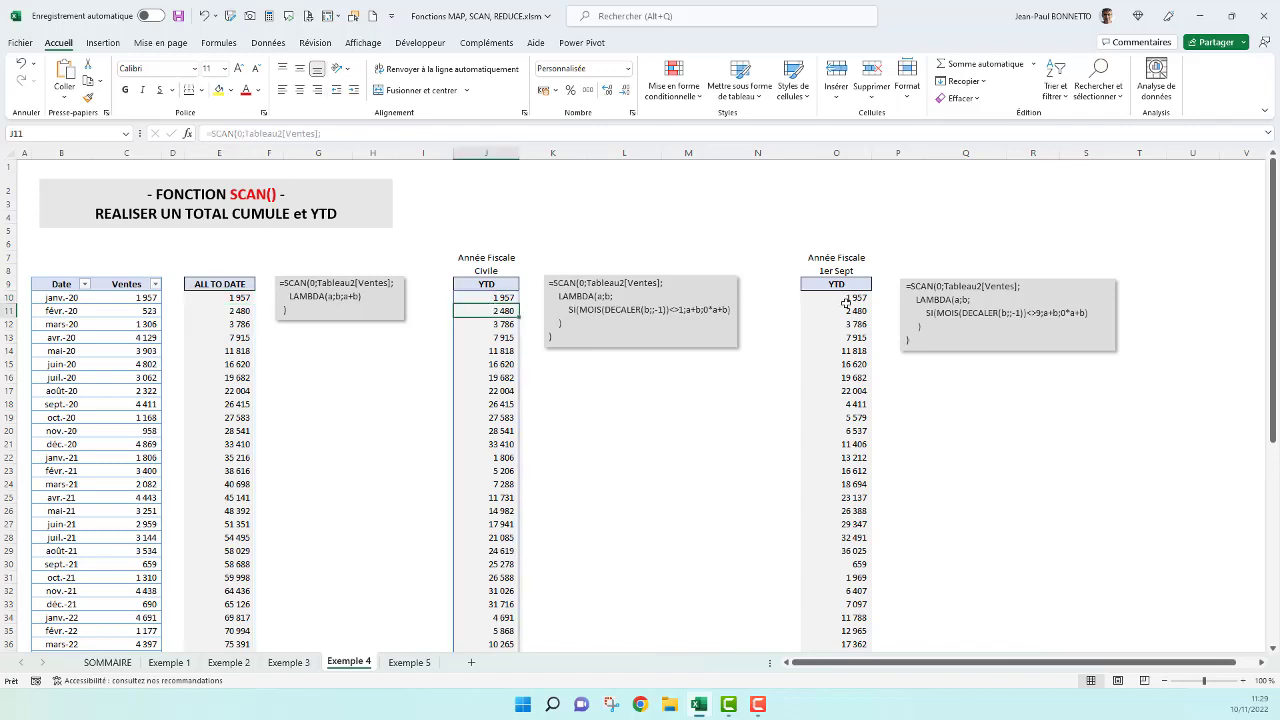
pyautogui.click(845, 299)
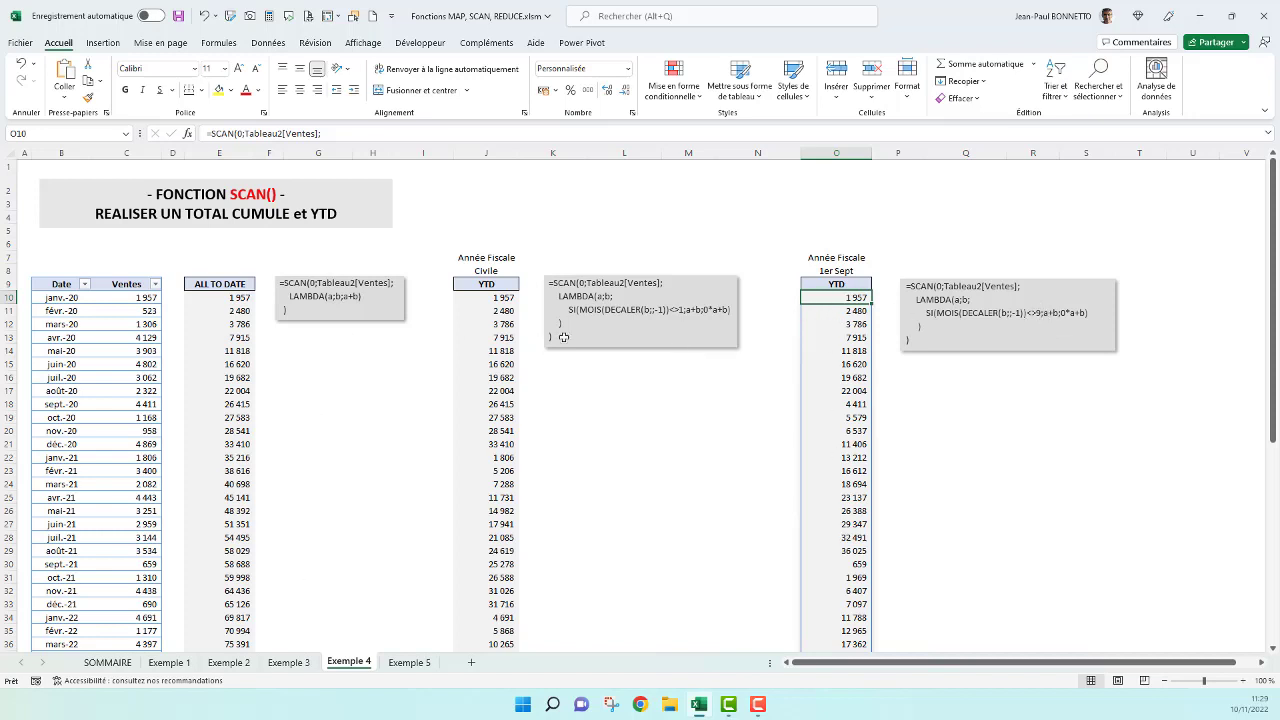
# Step: Go back through the earlier example sheets to the SOMMAIRE sheet
pyautogui.click(284, 665)
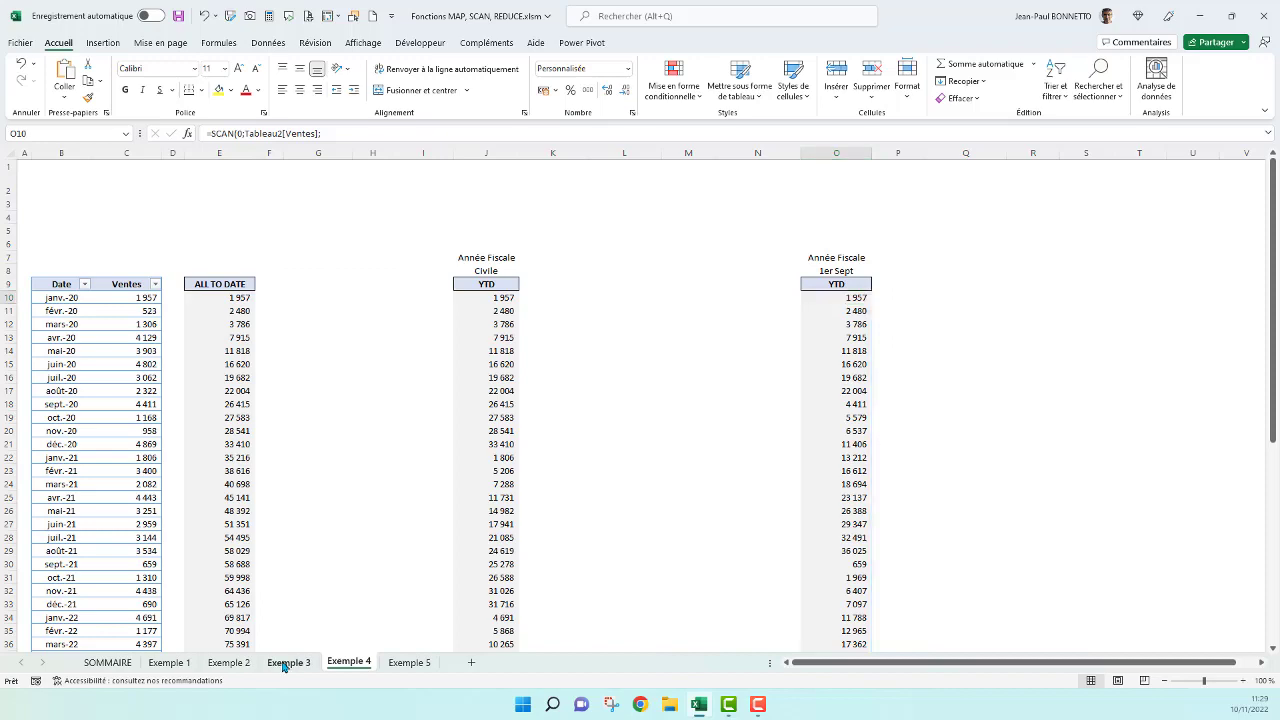
pyautogui.click(240, 665)
pyautogui.click(190, 665)
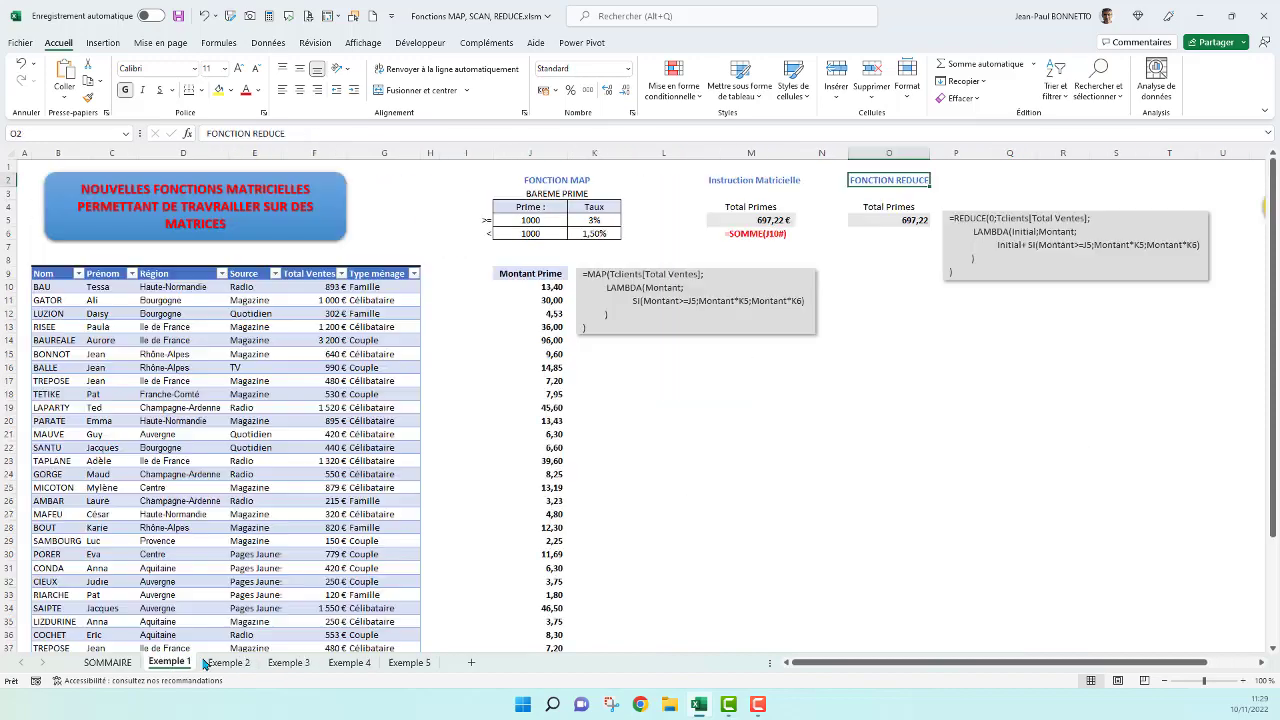
pyautogui.click(107, 664)
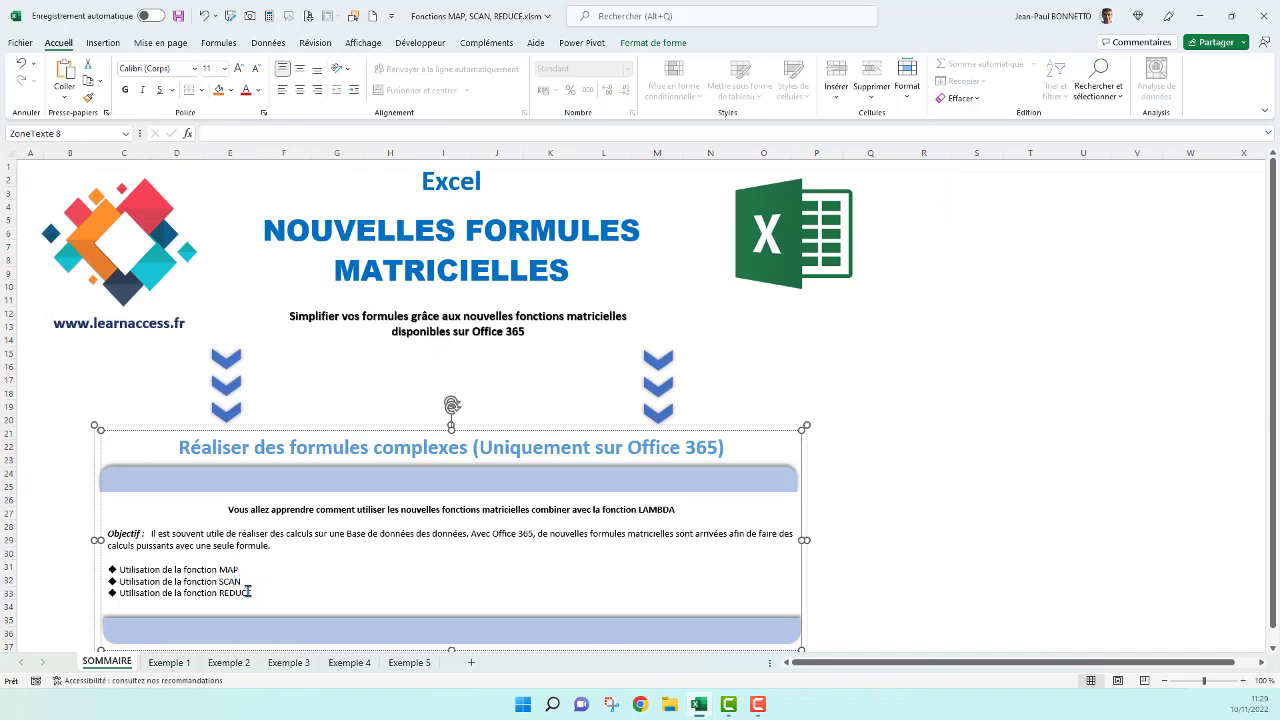
# Step: Highlight the MAP, SCAN and REDUCE bullet list in the summary text box, and leave the box for an empty cell
pyautogui.moveTo(272, 595); pyautogui.dragTo(85, 571)
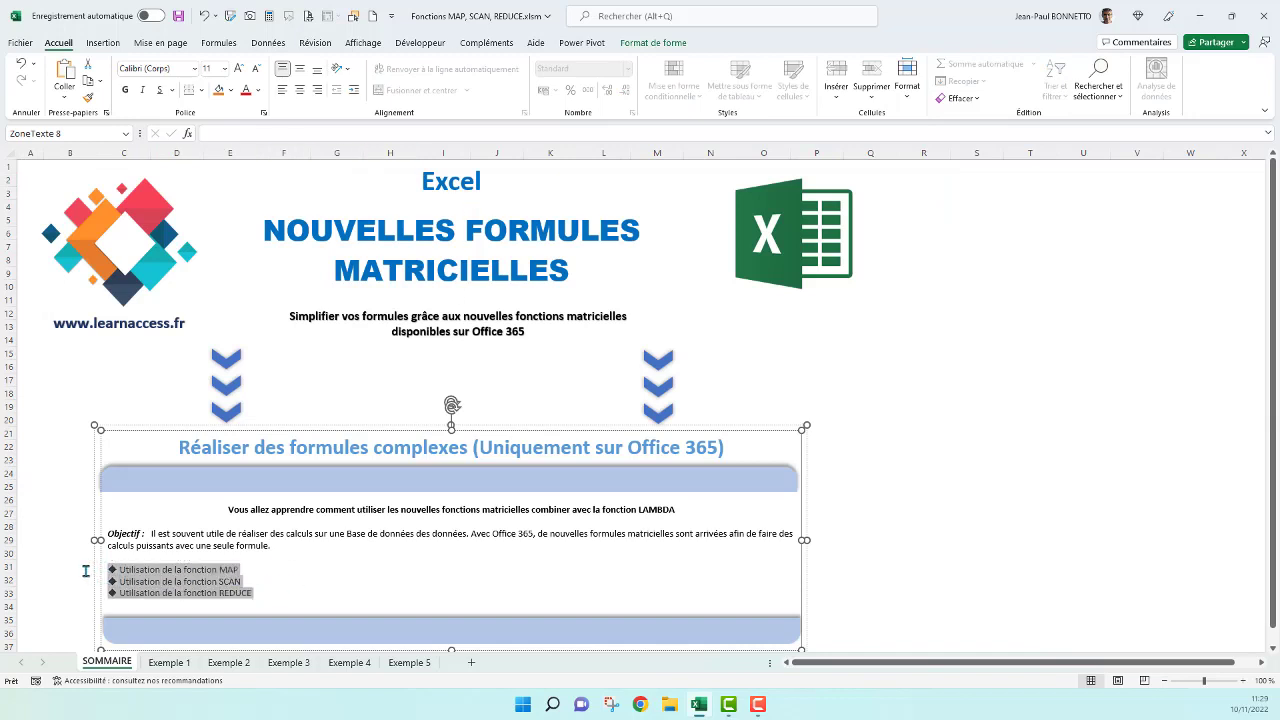
pyautogui.click(665, 515)
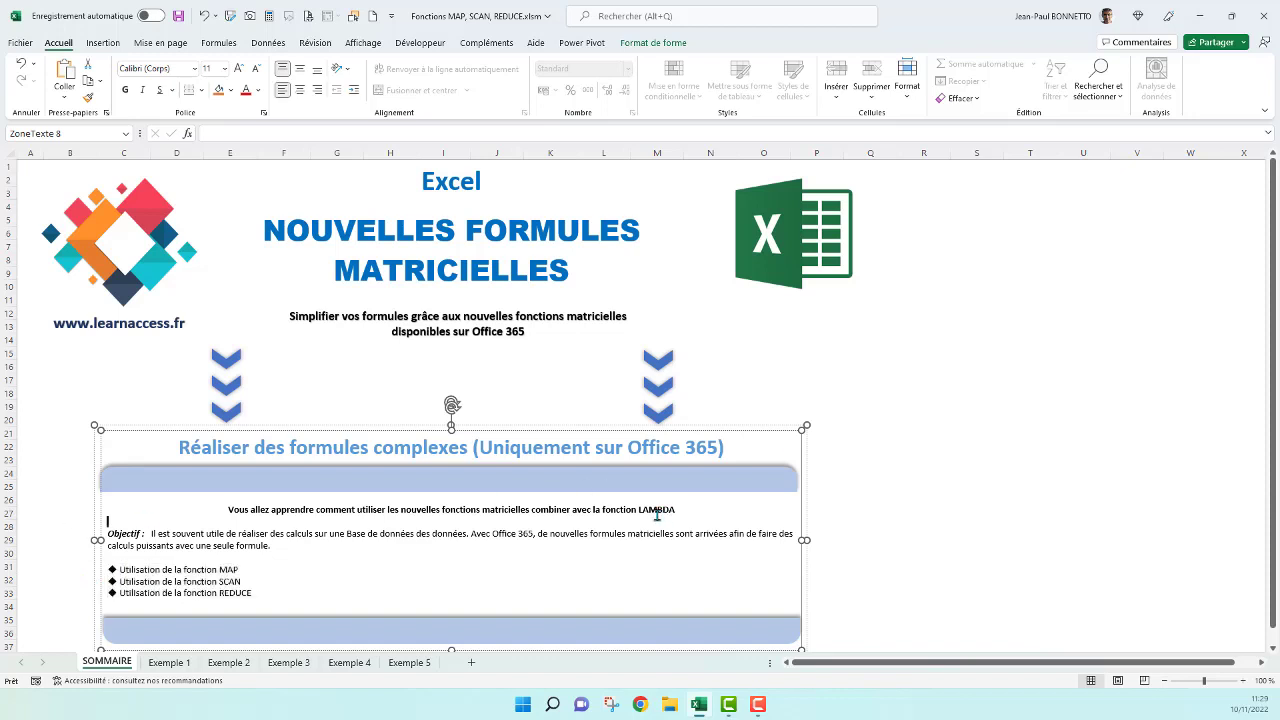
pyautogui.click(985, 300)
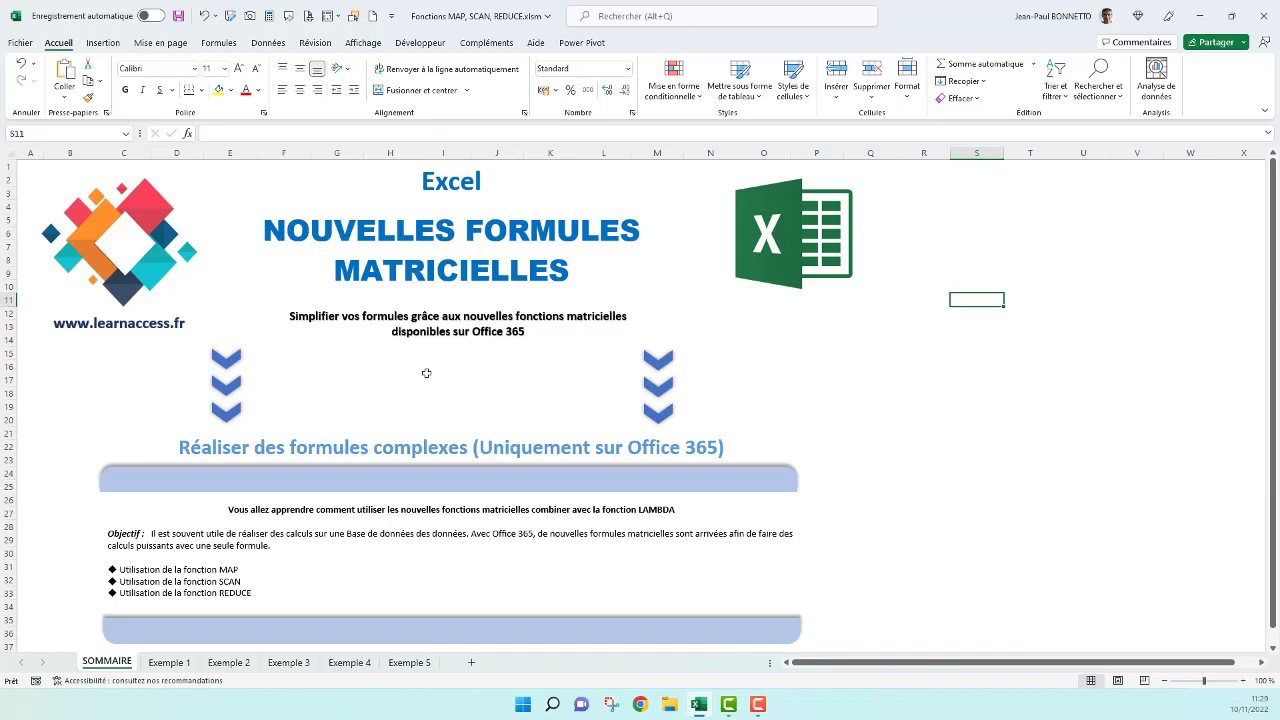
pyautogui.click(1001, 206)
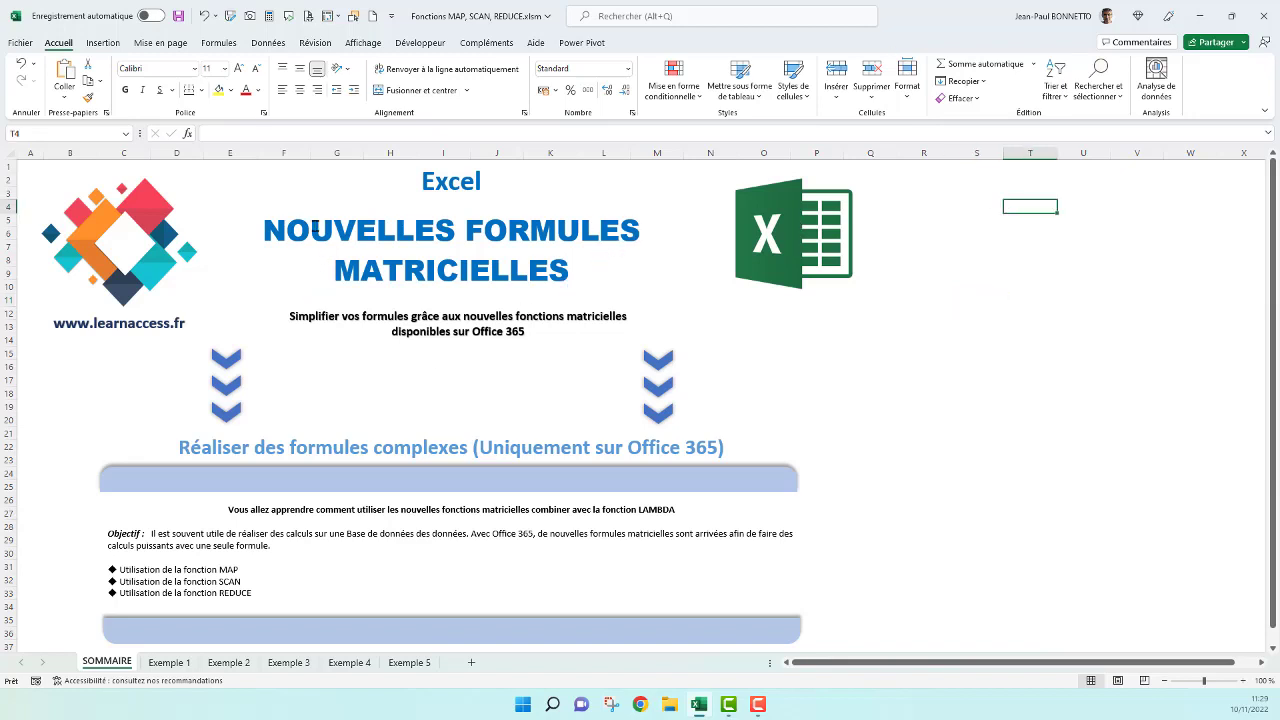